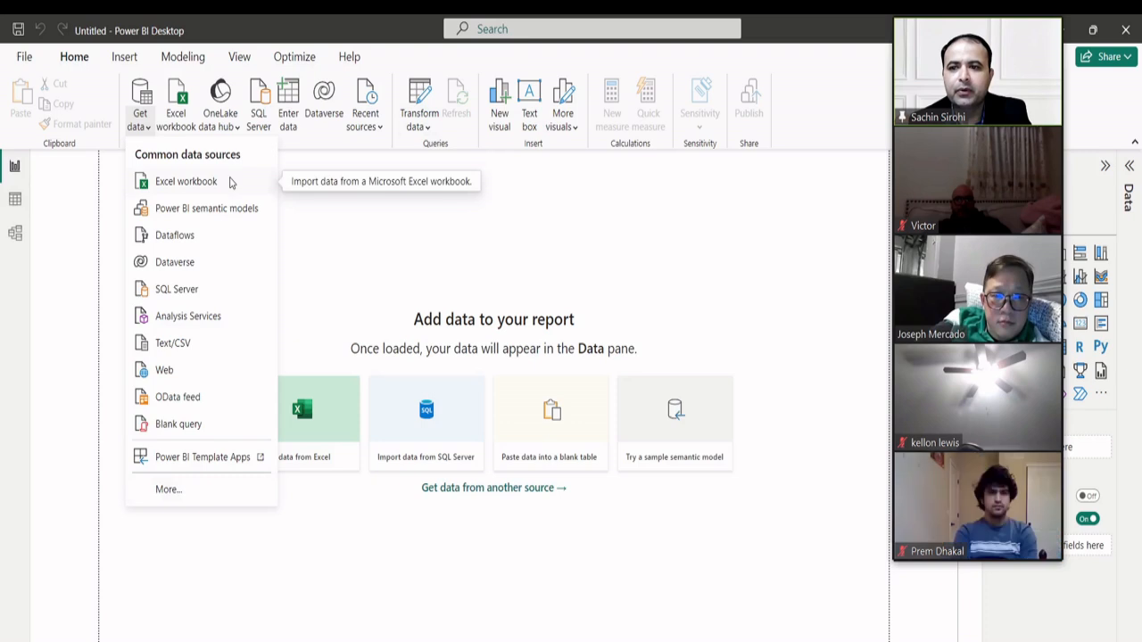
# - Start importing Excel data and open WA_Fn-UseC_-HR-Employee-Attrition.csv from Downloads with all file types shown
pyautogui.click(451, 276)
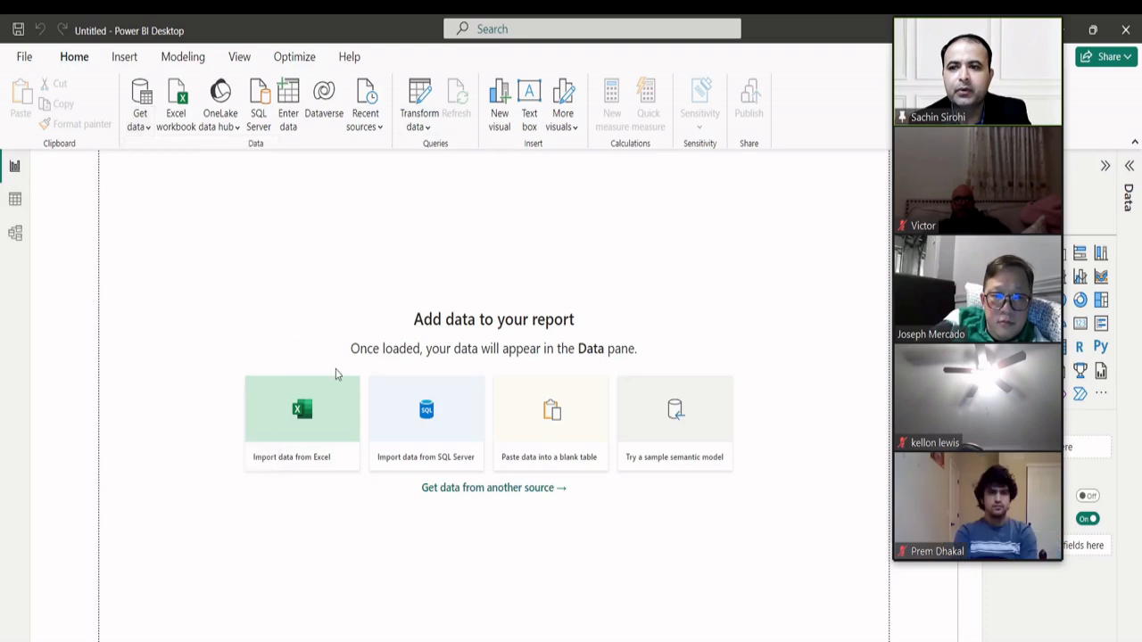
pyautogui.click(295, 457)
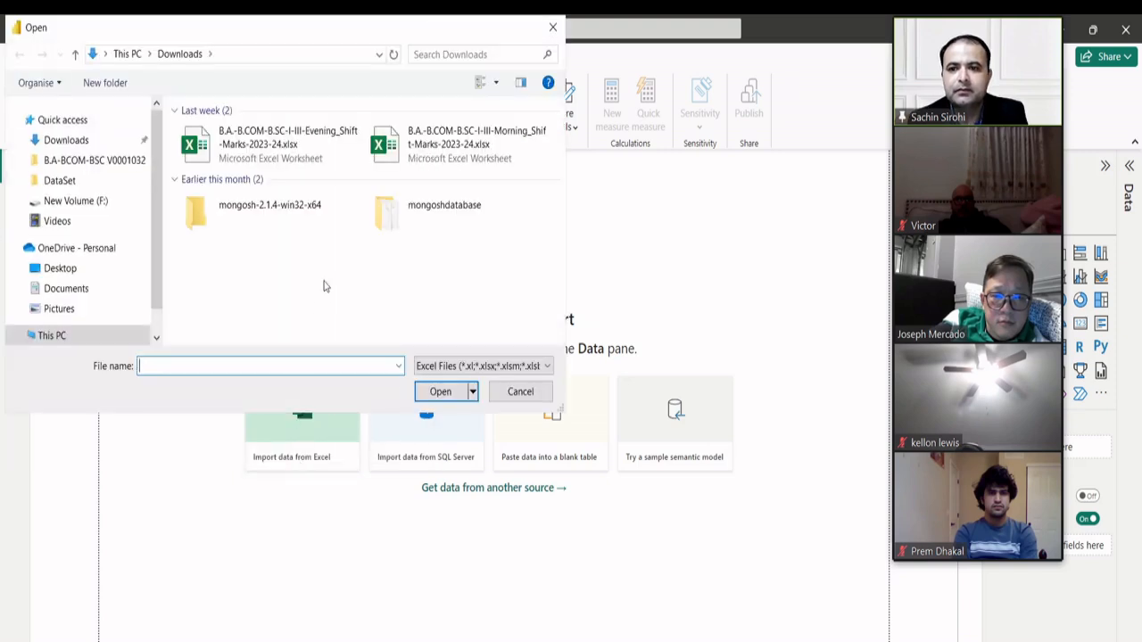
pyautogui.click(482, 366)
pyautogui.click(446, 394)
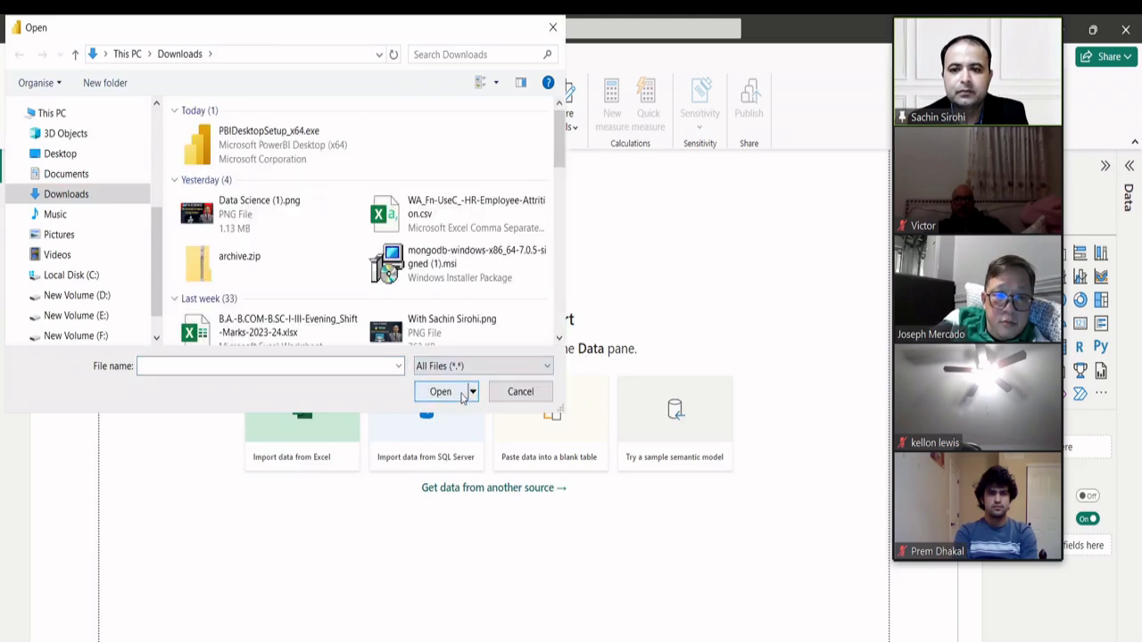
pyautogui.click(458, 212)
pyautogui.click(452, 395)
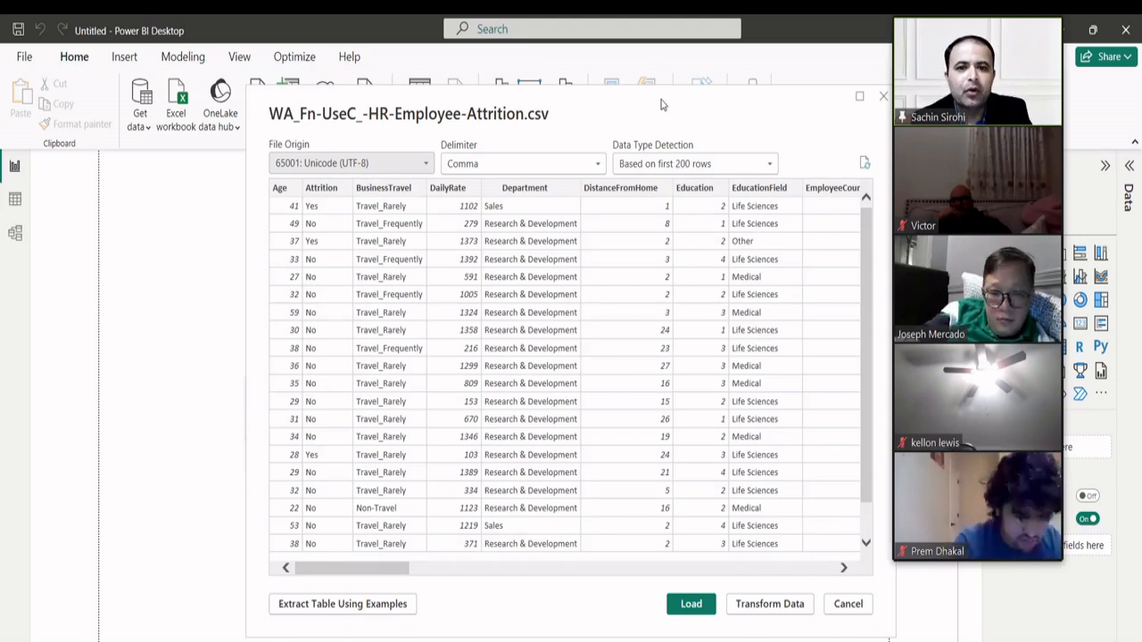
# - Check the preview of the employee attrition CSV and load its data into the report
pyautogui.moveTo(660, 100); pyautogui.dragTo(567, 98)
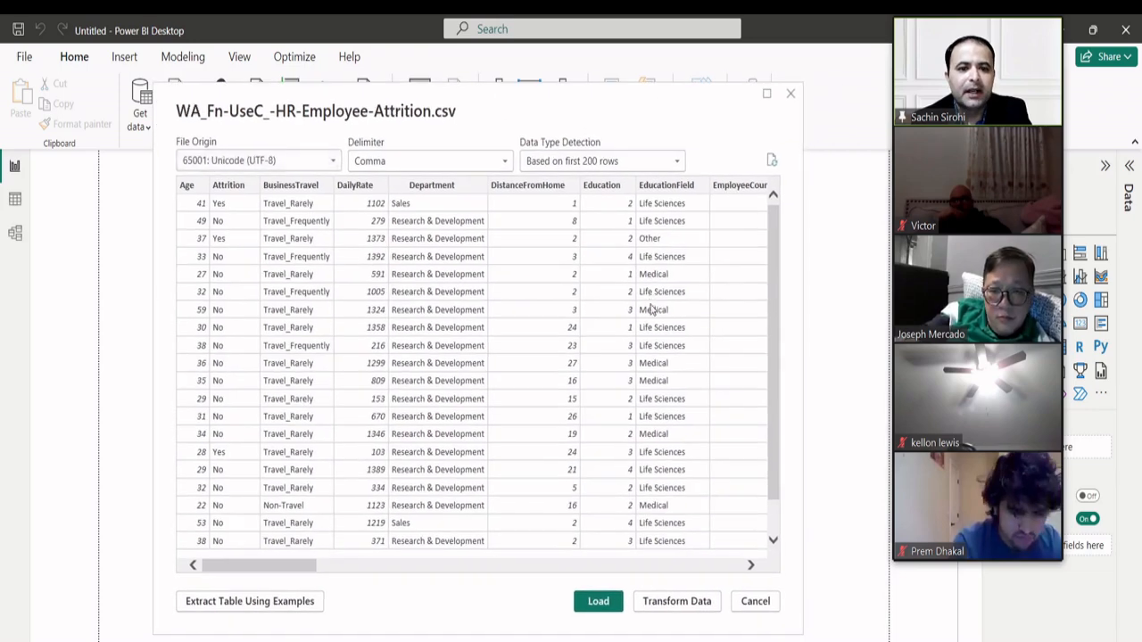
pyautogui.scroll(-1, 652, 307)
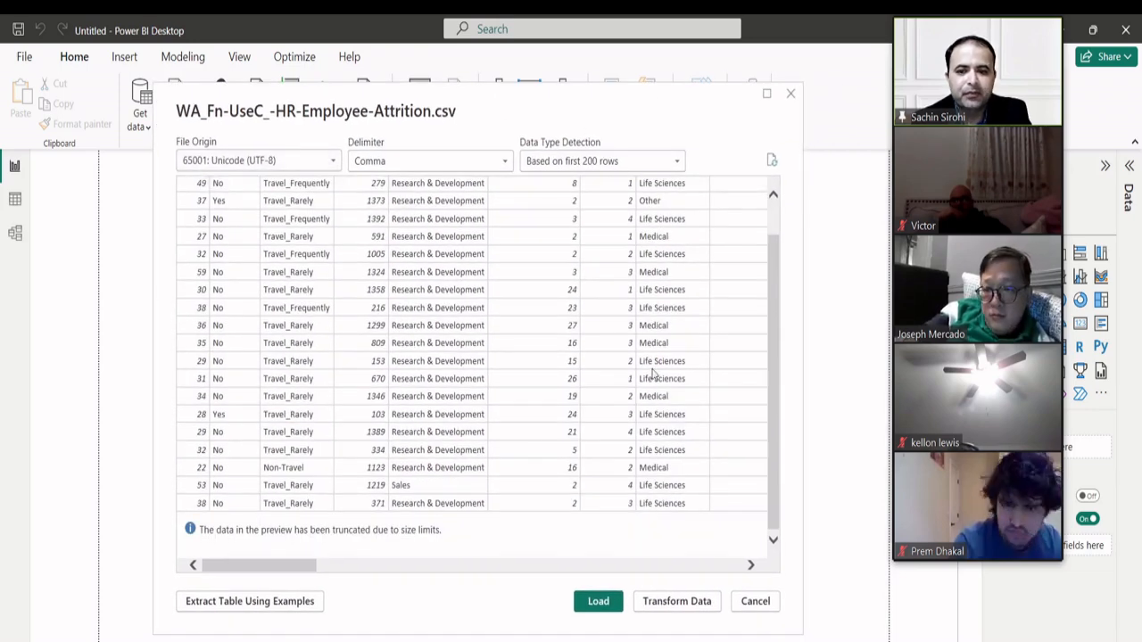
pyautogui.click(597, 602)
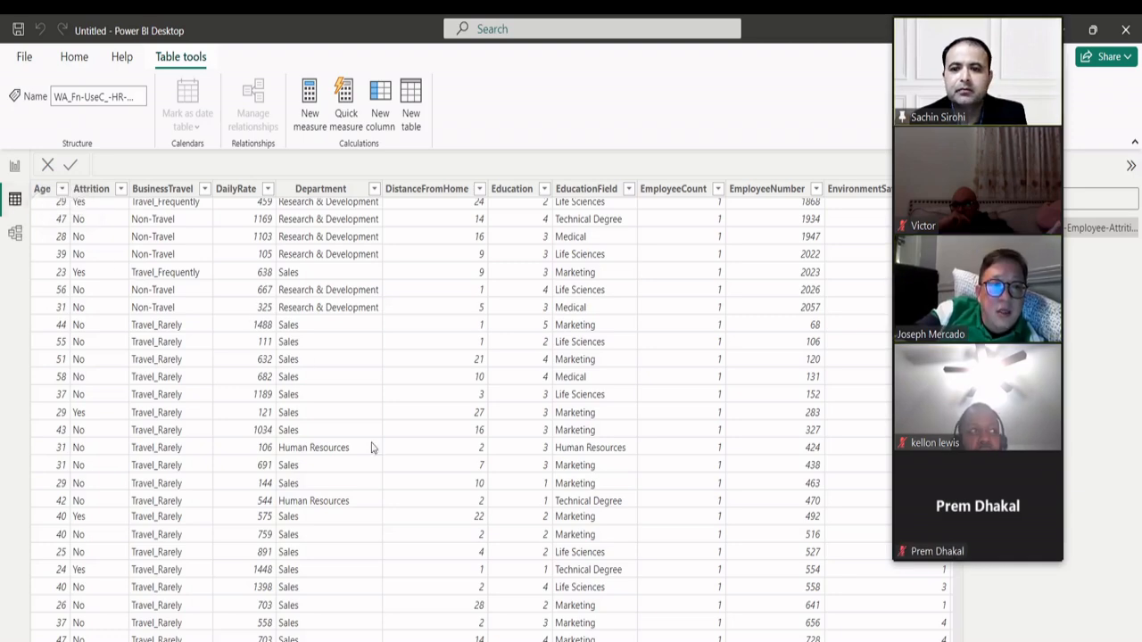
# - Examine the rows of the loaded employee attrition table in the data view, back up to its beginning
pyautogui.scroll(10, 372, 447)
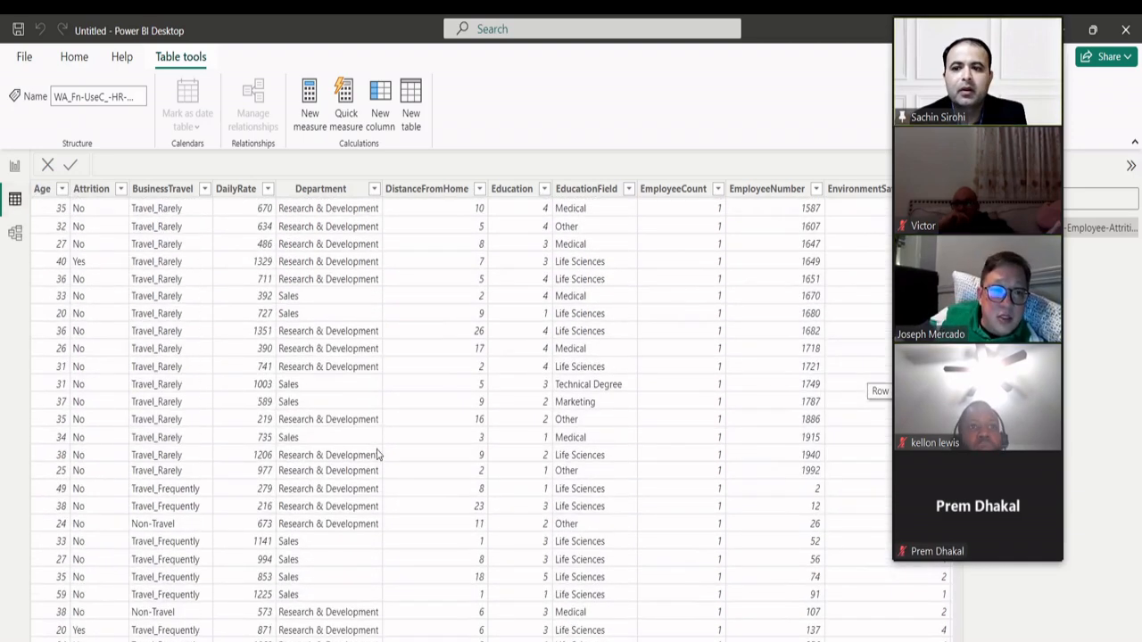
pyautogui.scroll(10, 377, 455)
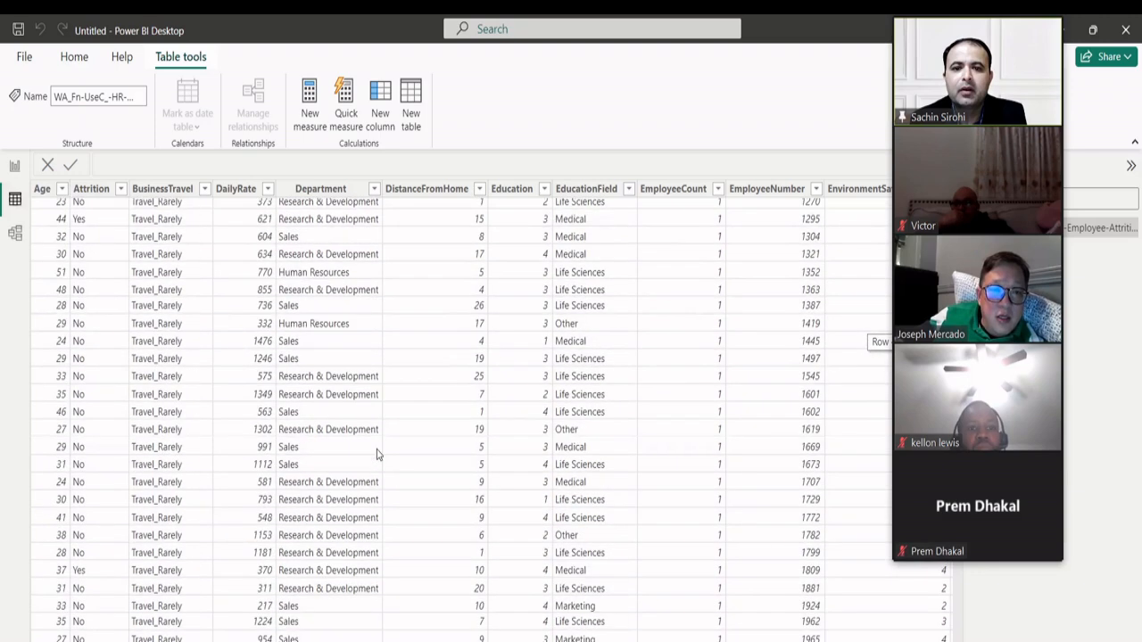
pyautogui.scroll(3, 376, 455)
pyautogui.scroll(8, 377, 453)
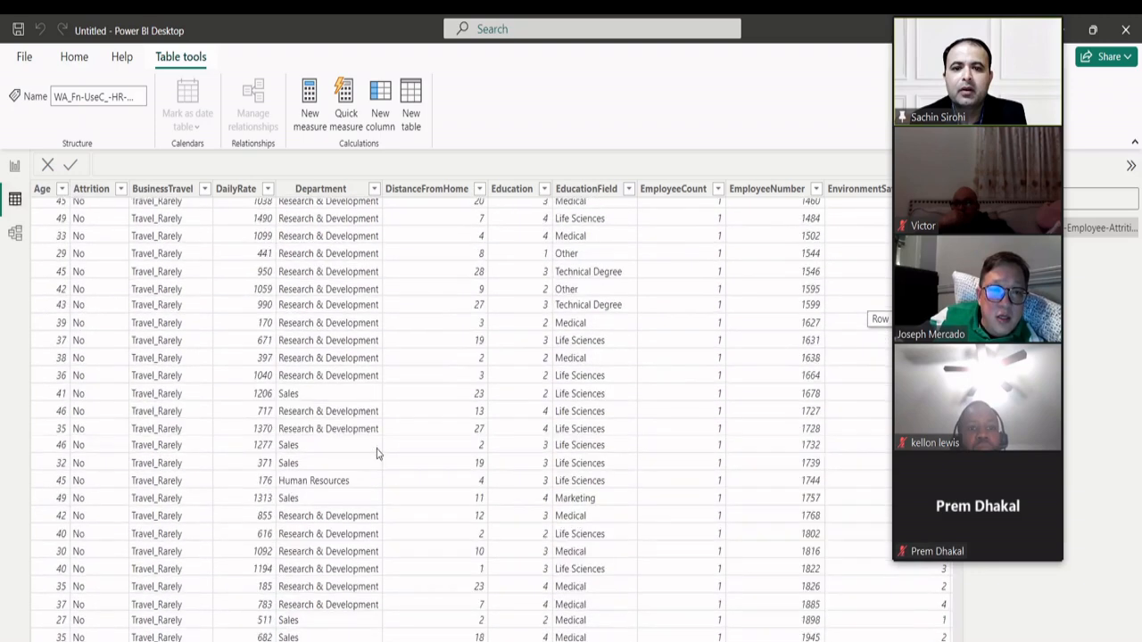
pyautogui.scroll(3, 377, 453)
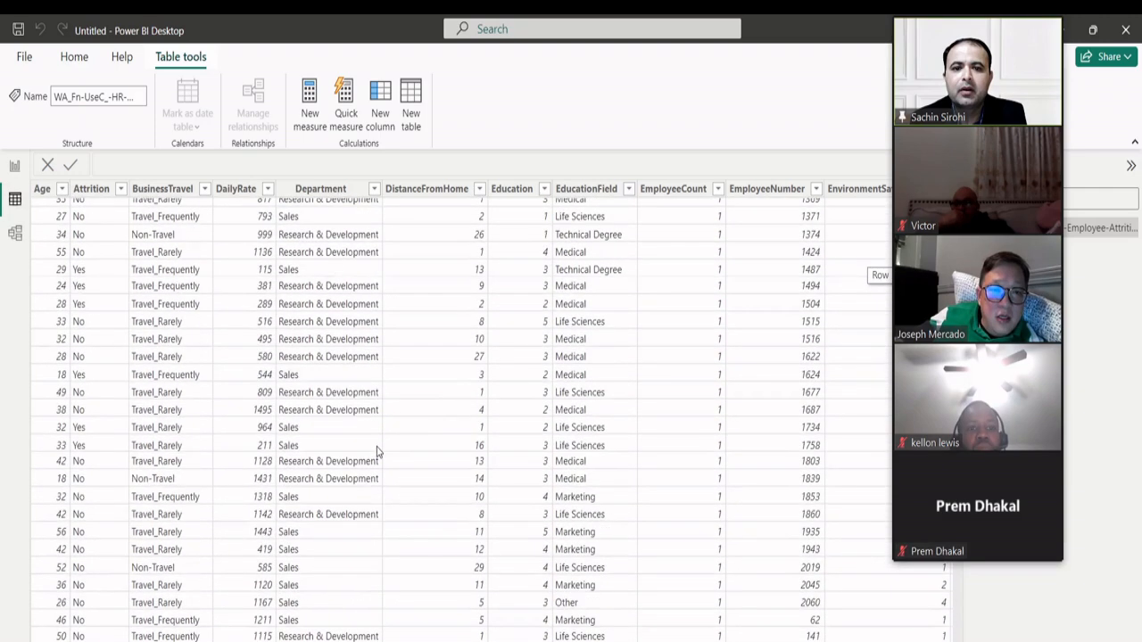
pyautogui.scroll(3, 376, 453)
pyautogui.scroll(3, 377, 453)
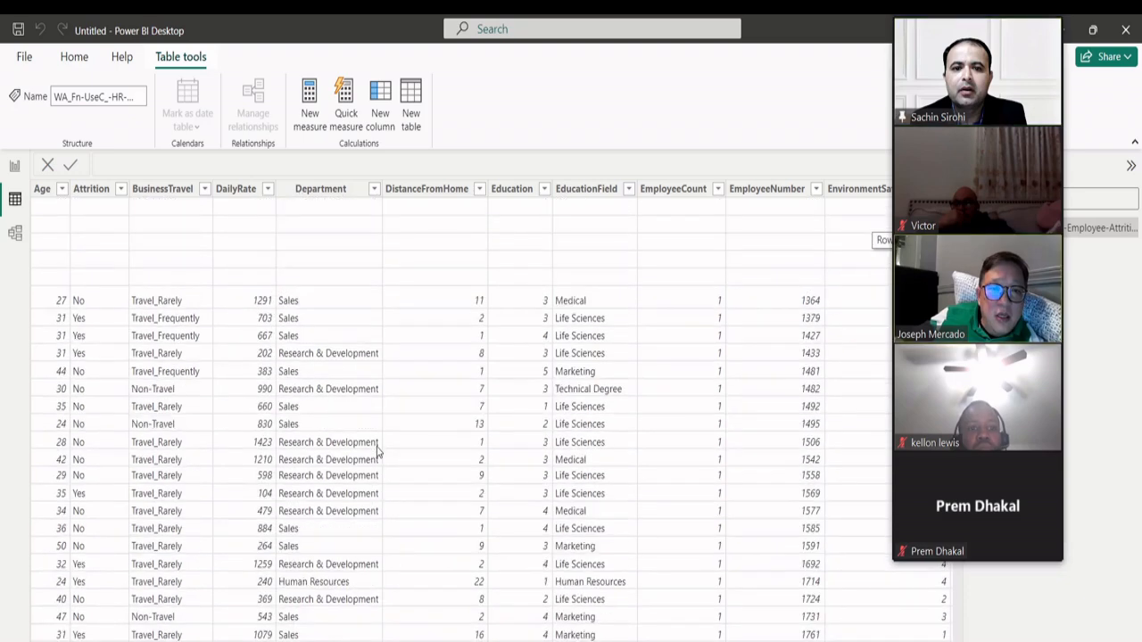
pyautogui.scroll(3, 377, 453)
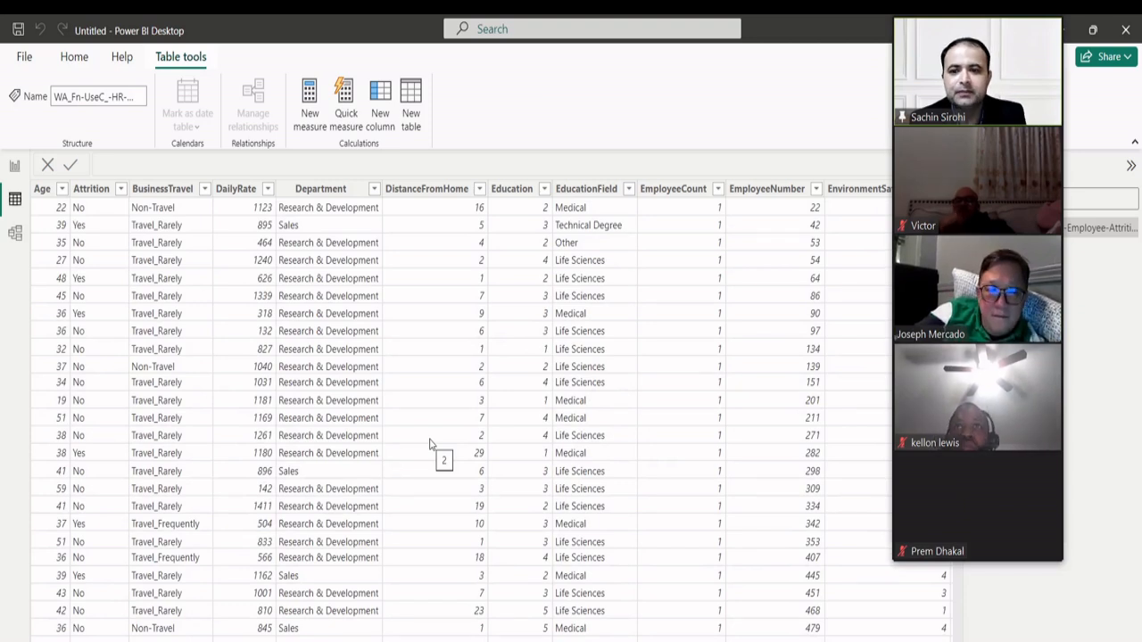
# - Return to the report view and shrink the floating meeting video so it no longer covers the visualization options
pyautogui.click(14, 170)
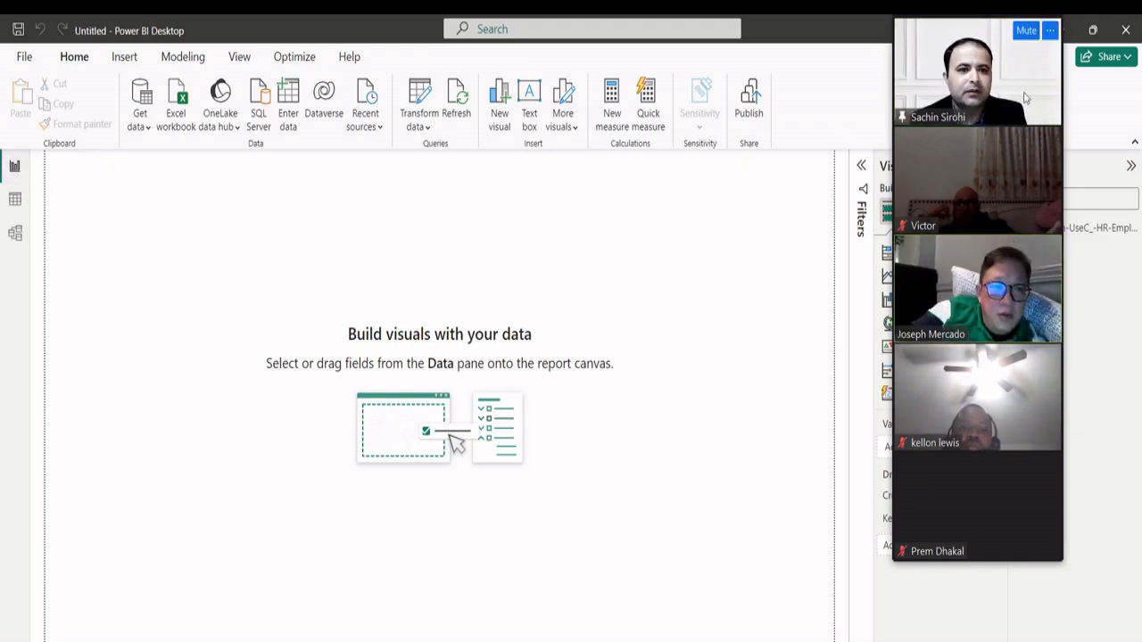
pyautogui.click(1049, 31)
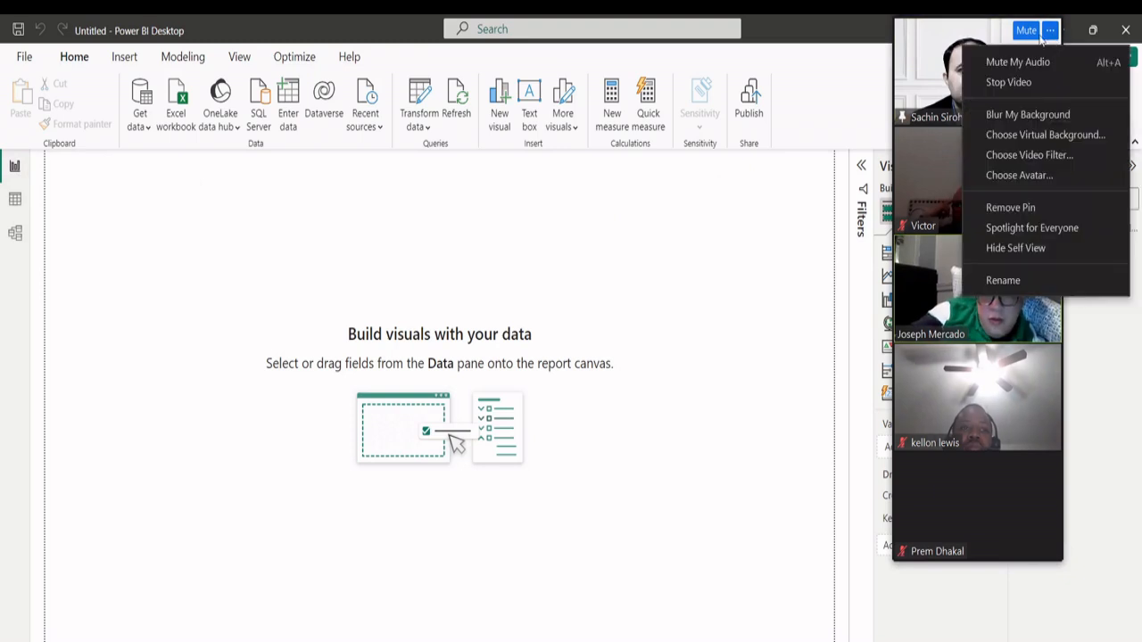
pyautogui.click(1040, 38)
pyautogui.click(962, 63)
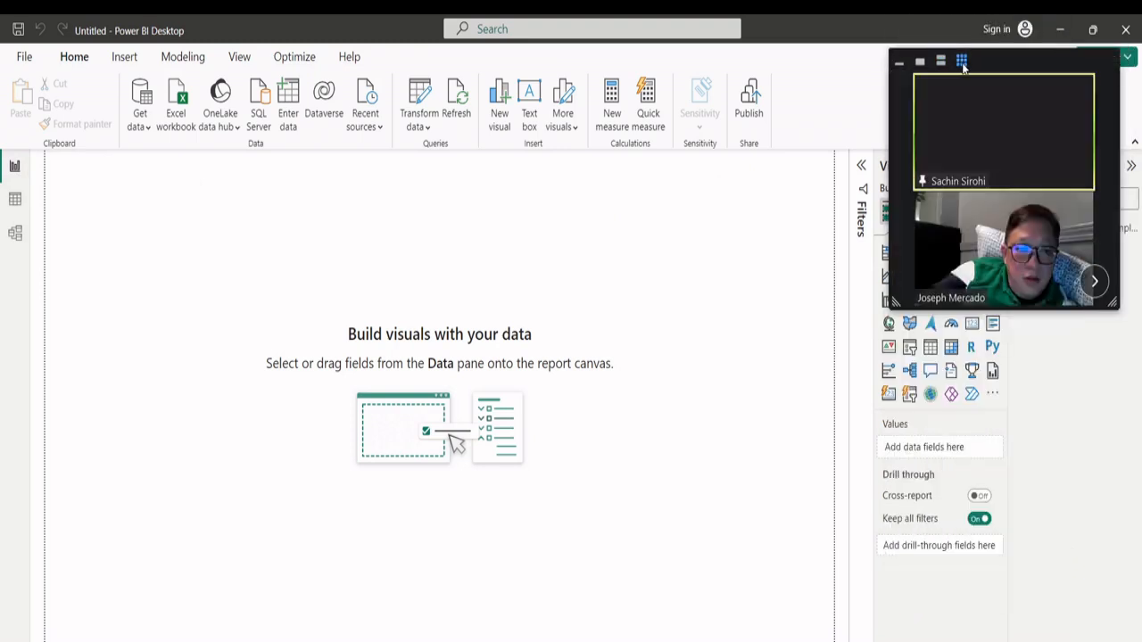
pyautogui.moveTo(1003, 55); pyautogui.dragTo(1015, 28)
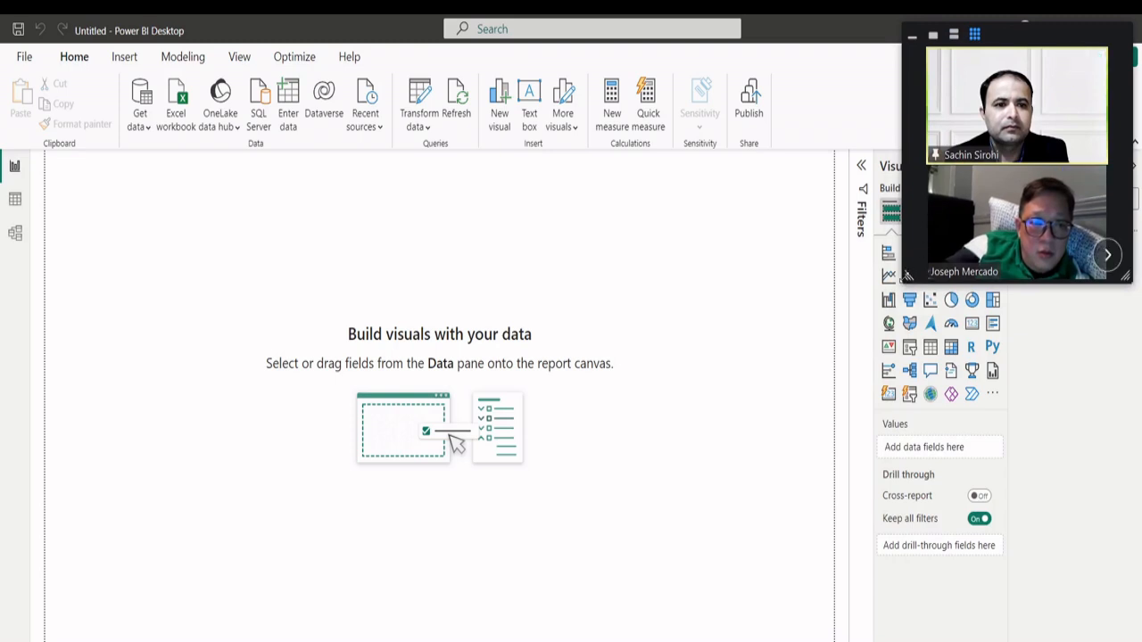
pyautogui.moveTo(908, 274); pyautogui.dragTo(985, 168)
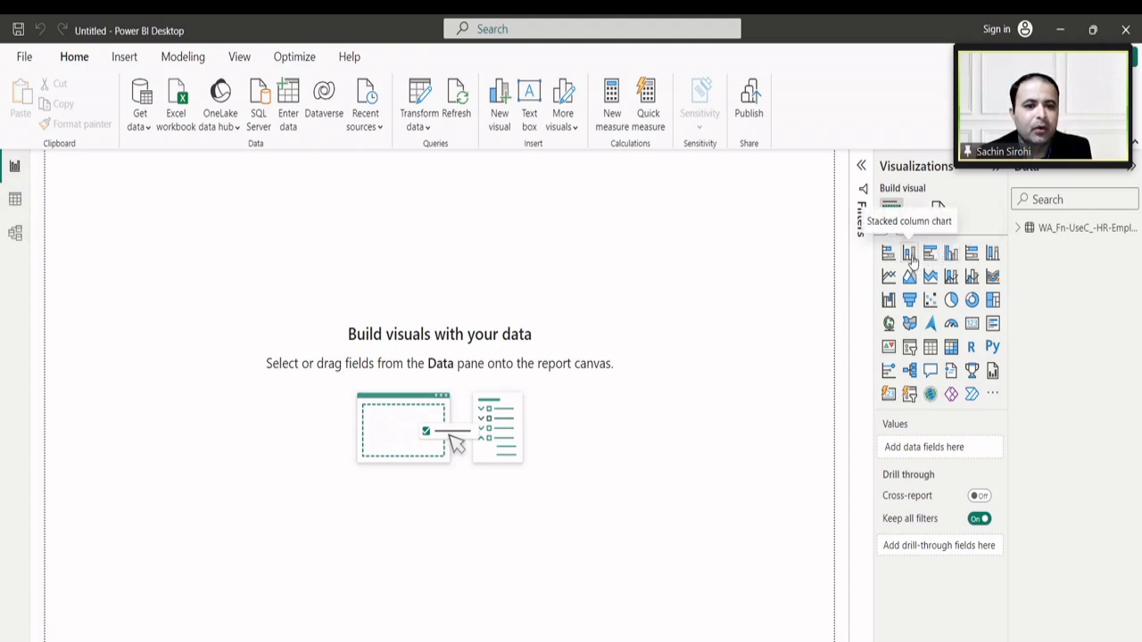
# - With the attrition table's fields expanded, add a stacked column chart and enlarge it to fill the report page
pyautogui.click(1017, 230)
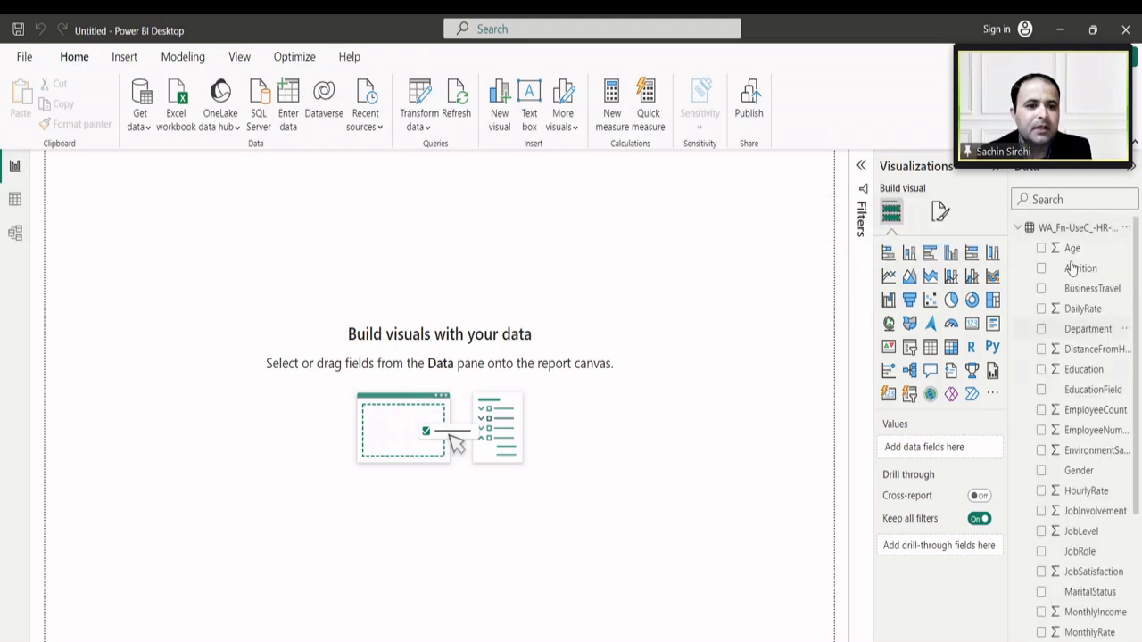
pyautogui.moveTo(1009, 329); pyautogui.dragTo(939, 334)
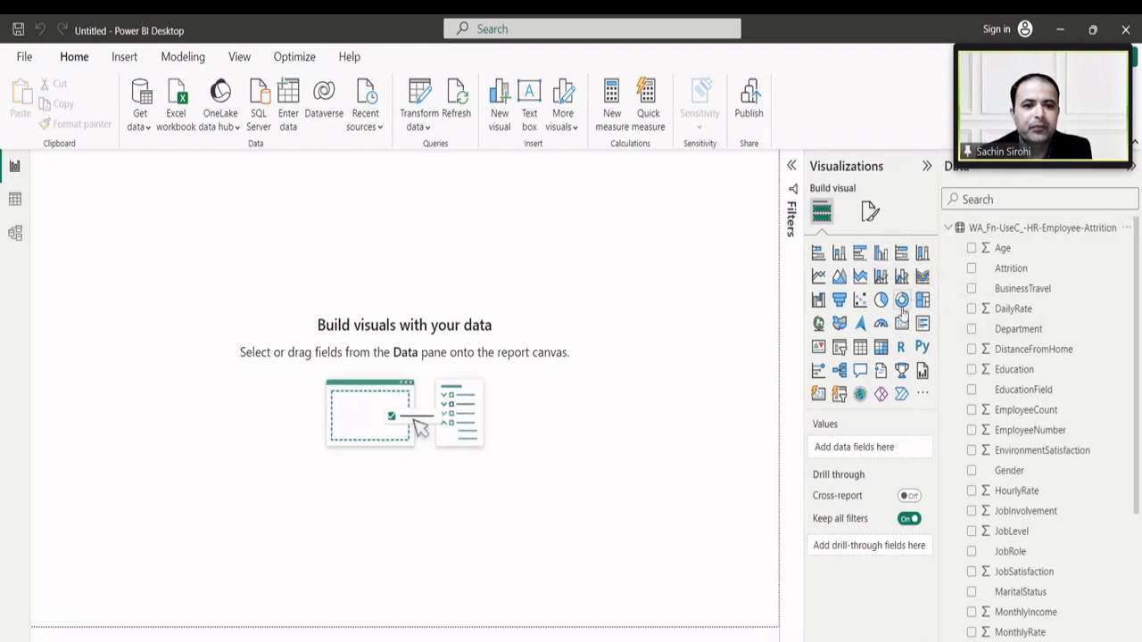
pyautogui.click(839, 254)
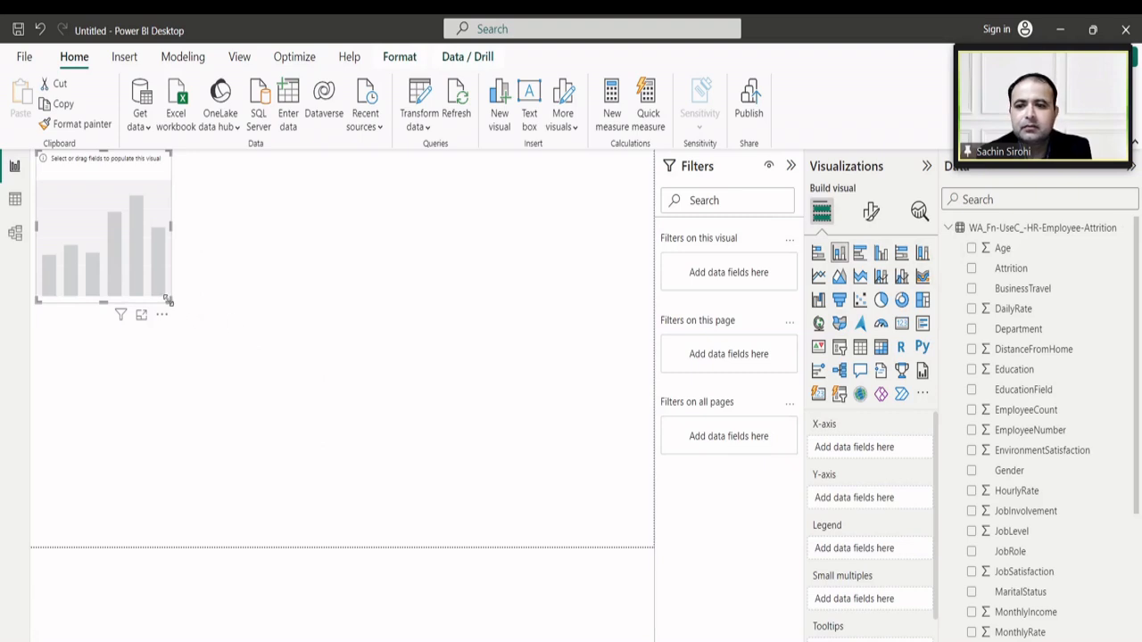
pyautogui.moveTo(167, 301); pyautogui.dragTo(428, 395)
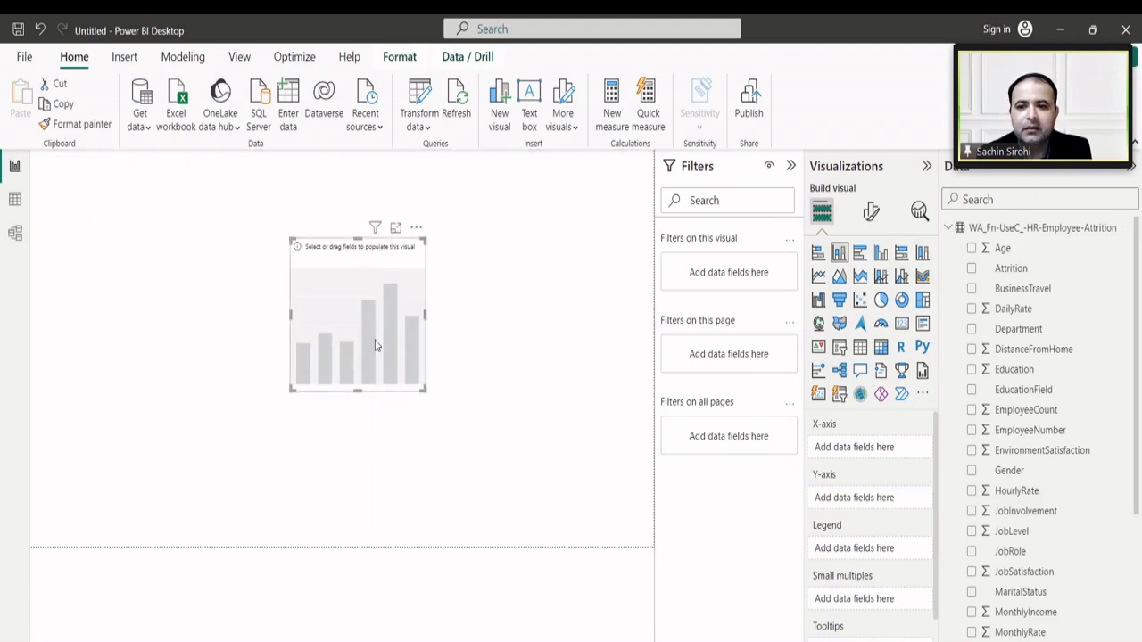
pyautogui.moveTo(375, 346); pyautogui.dragTo(652, 545)
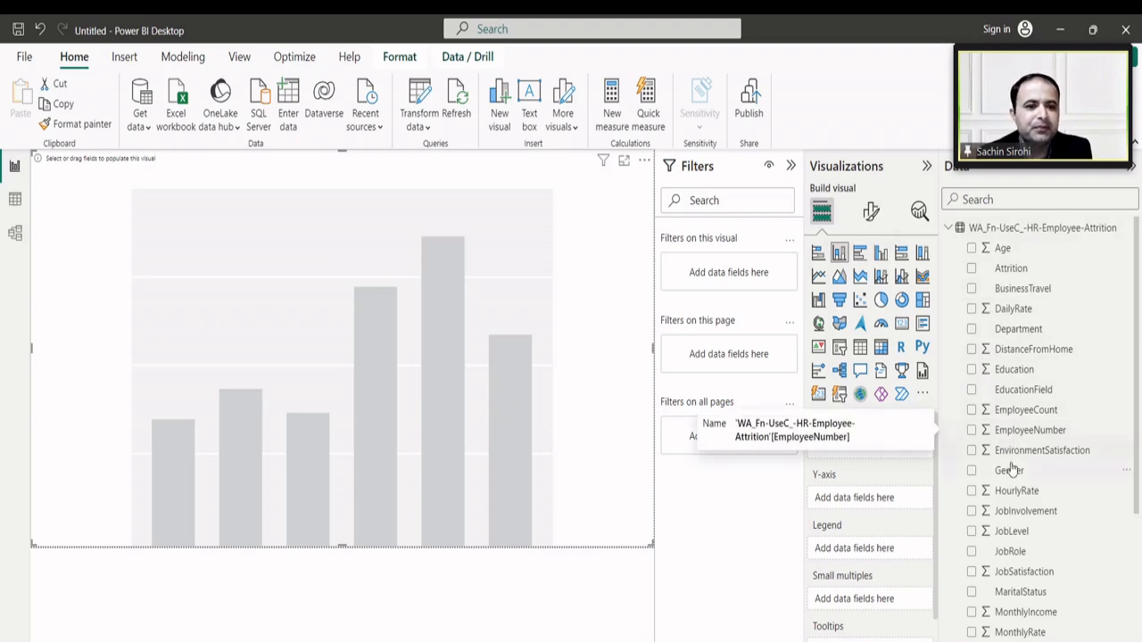
# - Chart the sum of EmployeeCount by Department, using Department for both the X-axis and the legend
pyautogui.scroll(-3, 1013, 460)
pyautogui.scroll(-3, 1025, 382)
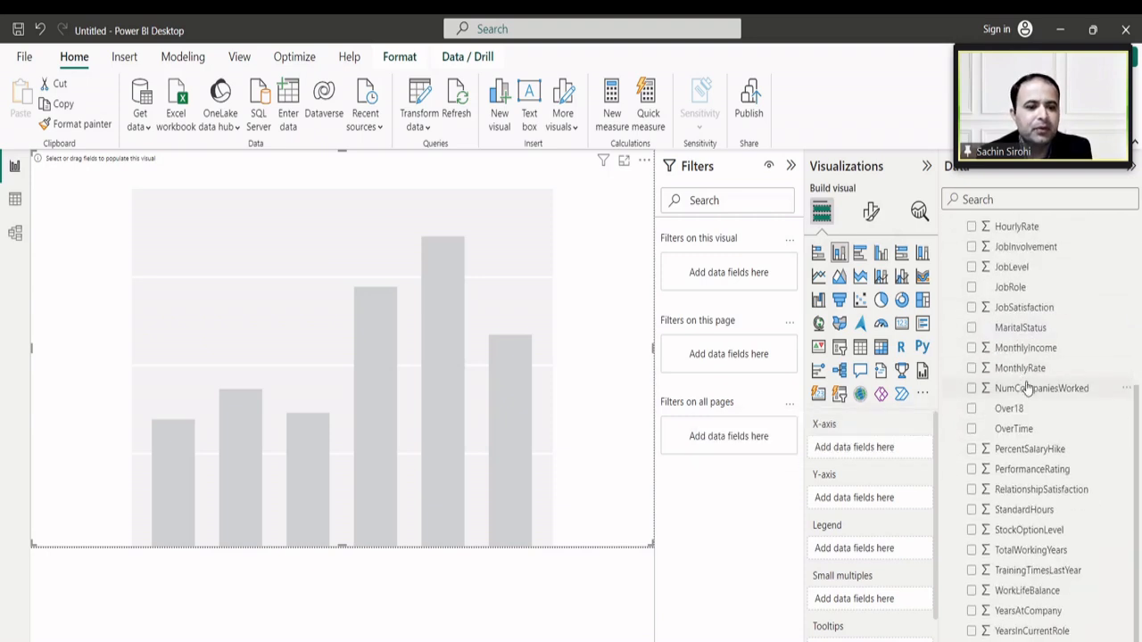
pyautogui.scroll(5, 1027, 397)
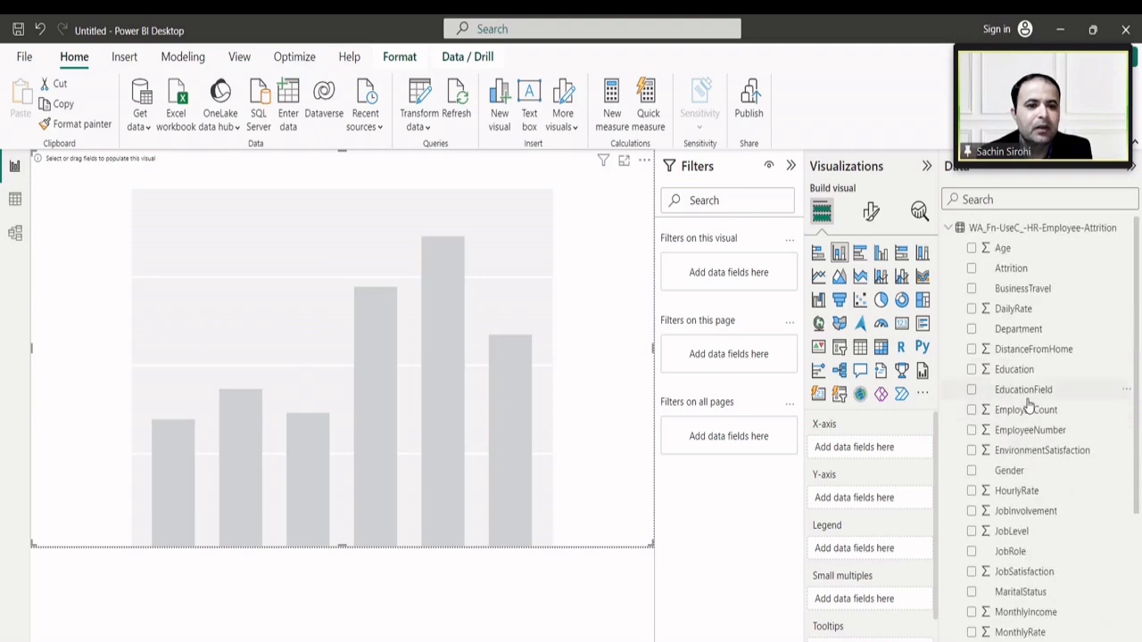
pyautogui.click(972, 329)
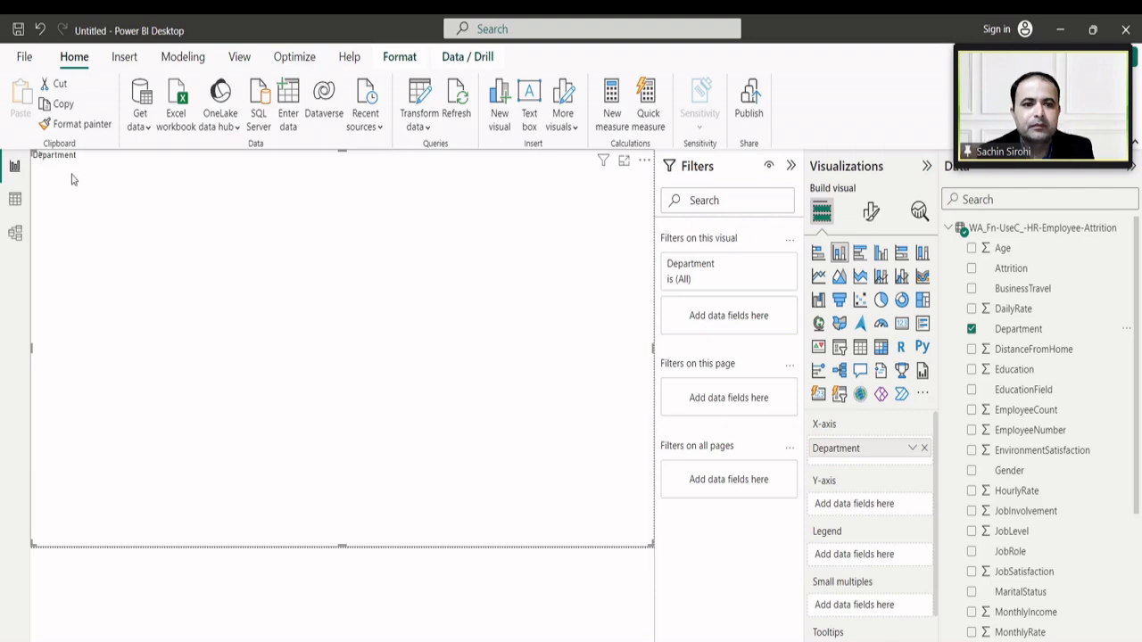
pyautogui.moveTo(489, 641)
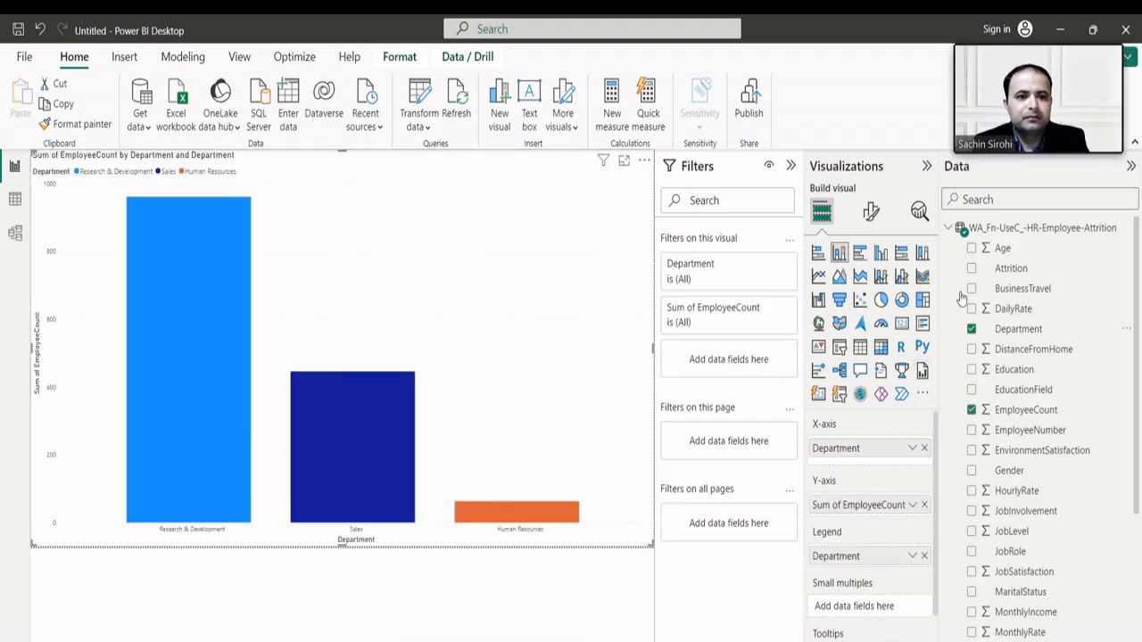
# - Collapse the Filters pane to widen the chart and set the floating meeting video to show only the active speaker
pyautogui.moveTo(1009, 40)
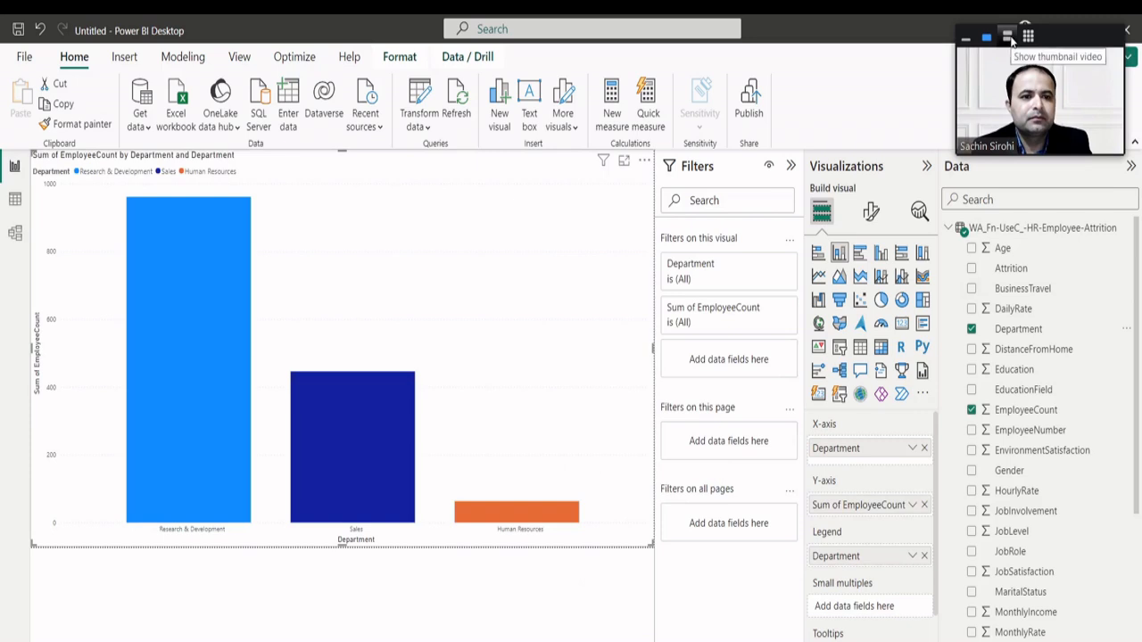
pyautogui.click(1006, 36)
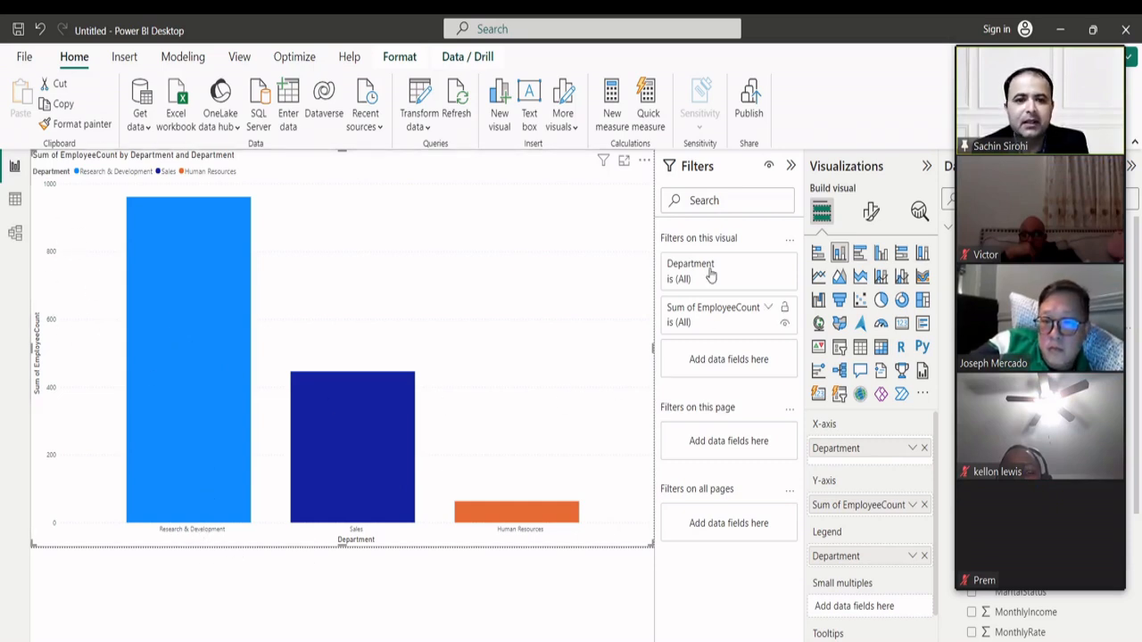
pyautogui.click(790, 166)
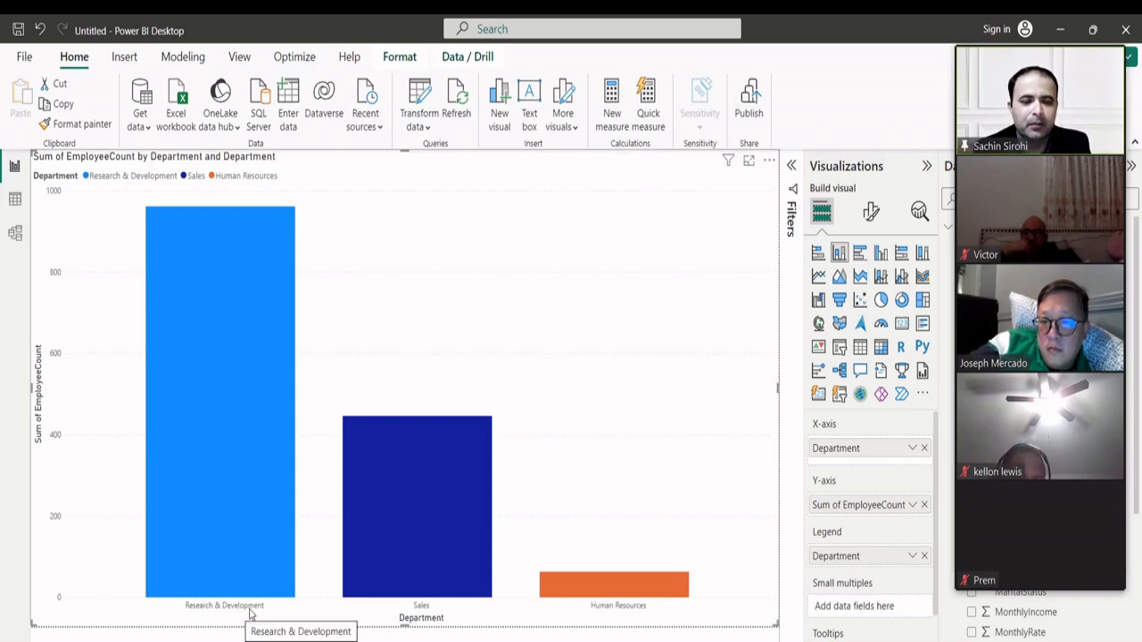
pyautogui.moveTo(991, 41)
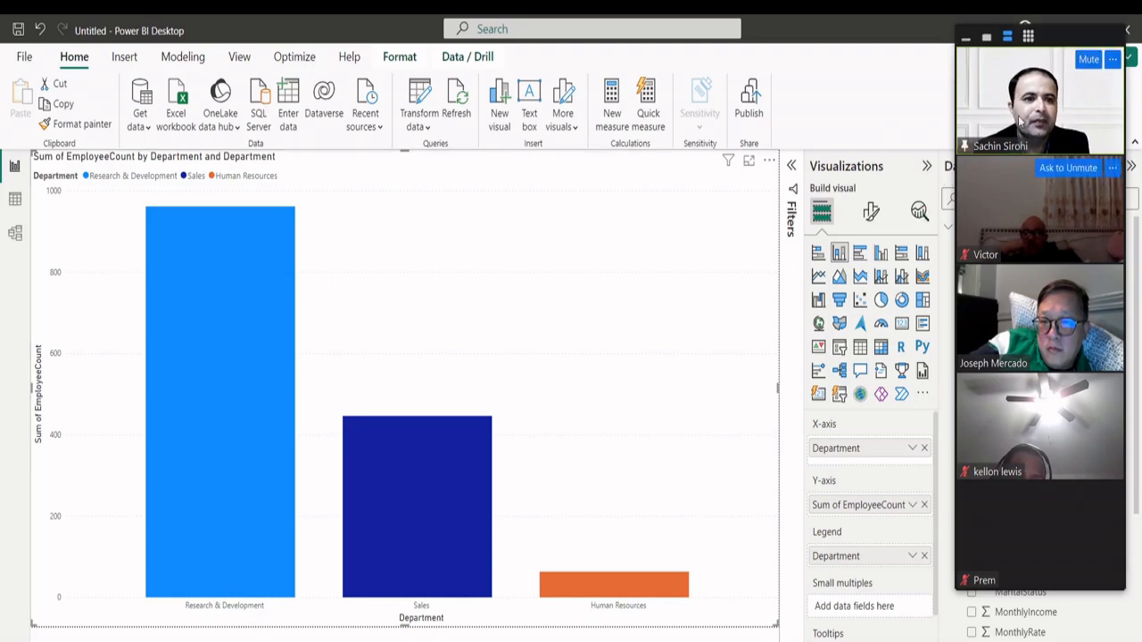
pyautogui.click(986, 38)
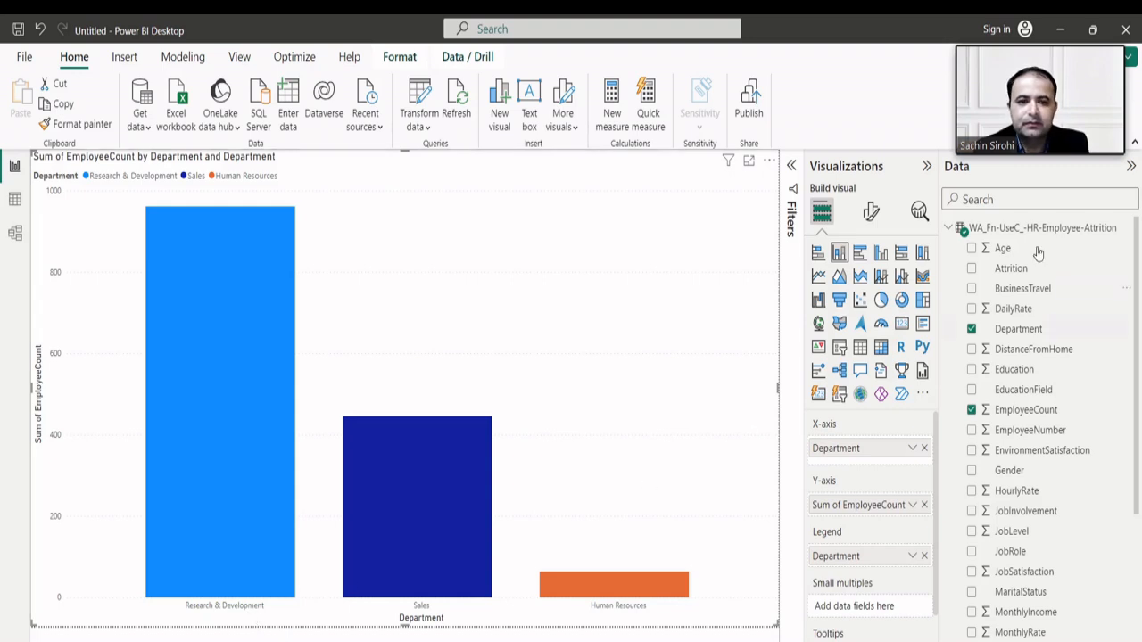
# - Examine the formatting options available for the column chart and return to its field assignments
pyautogui.click(872, 214)
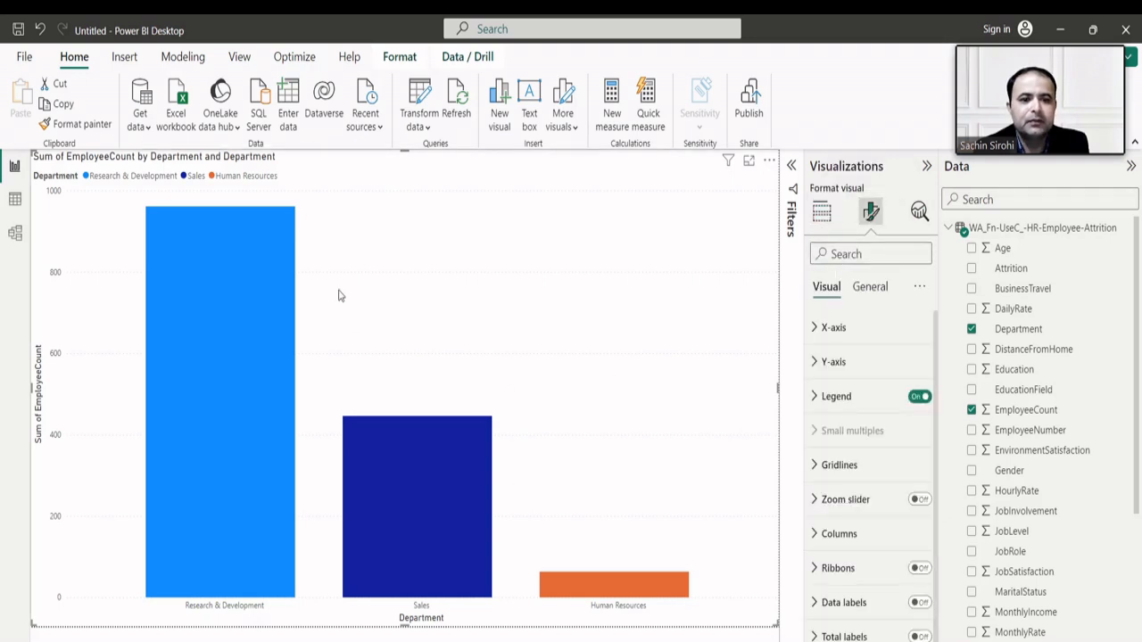
pyautogui.moveTo(890, 431)
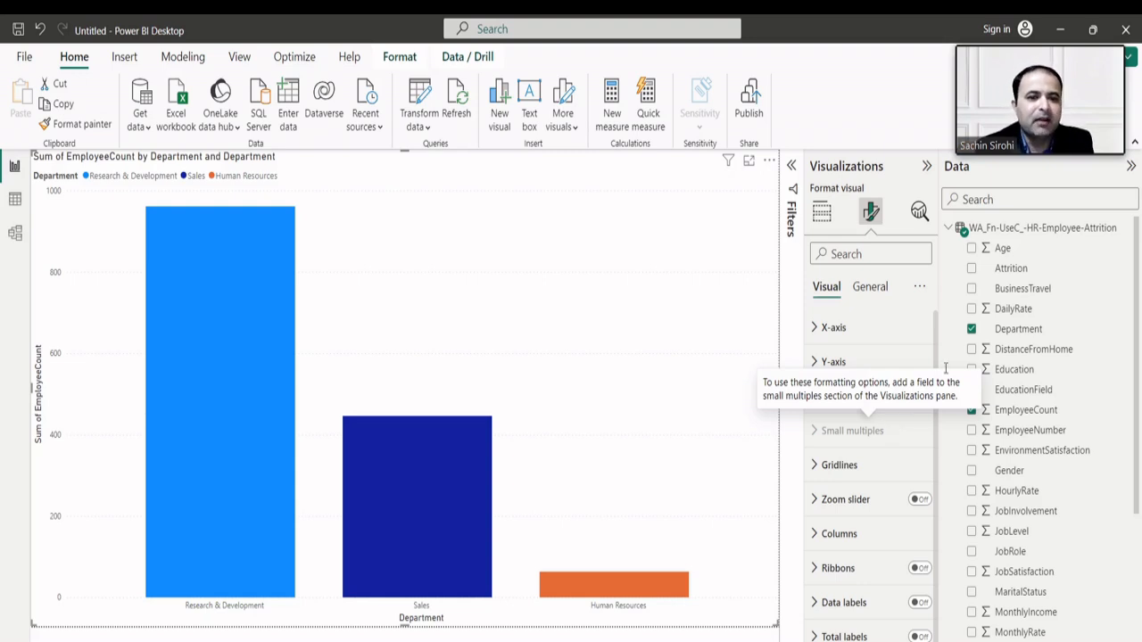
pyautogui.click(820, 214)
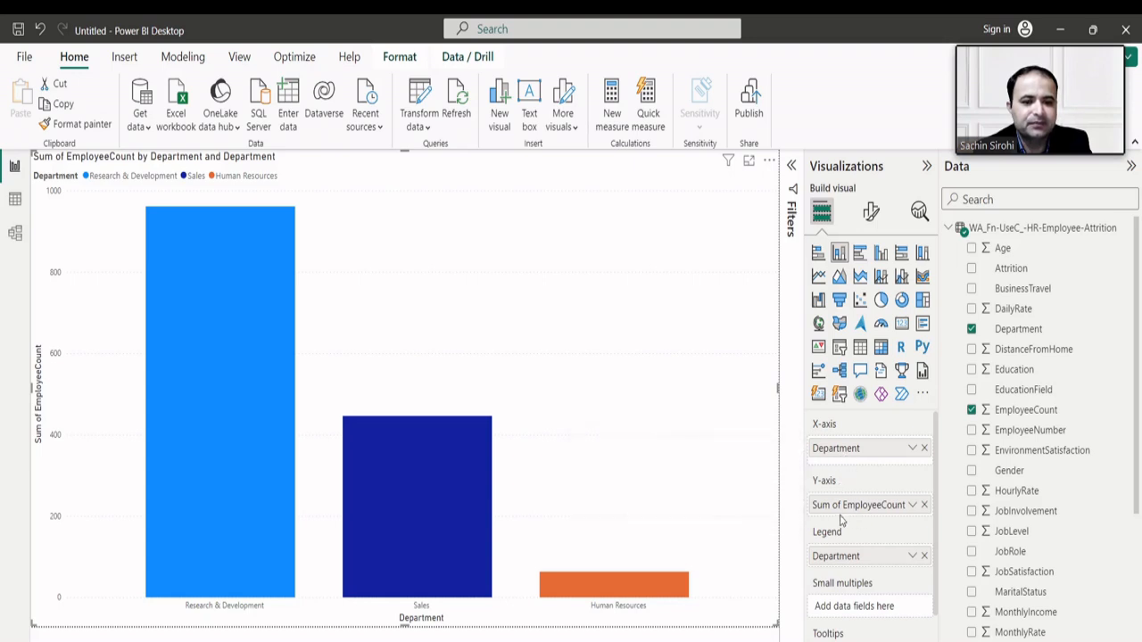
# - Remove Department from the chart's legend and add the same field back to it
pyautogui.click(925, 556)
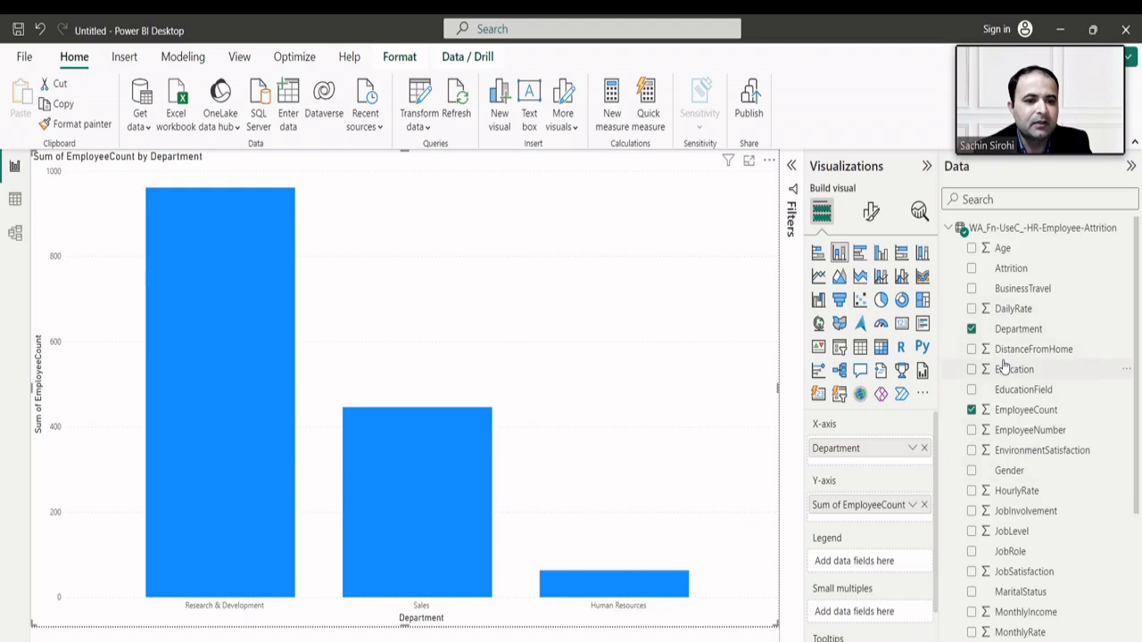
pyautogui.moveTo(1013, 330); pyautogui.dragTo(876, 568)
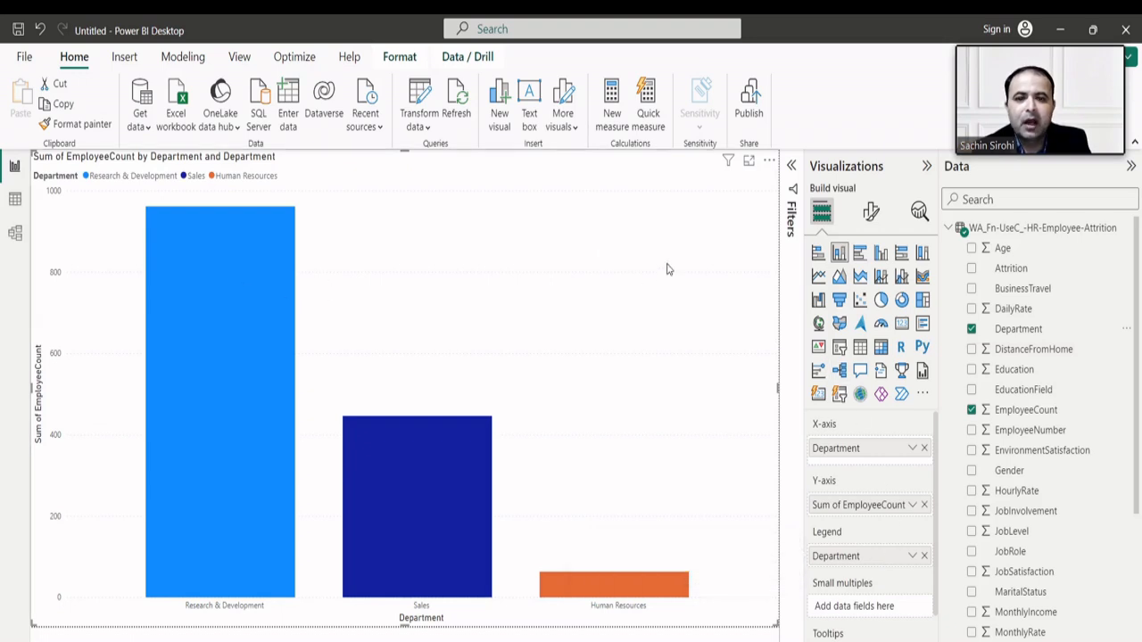
# - Open the column chart's formatting options, widen the Visualizations pane, and show participant thumbnails in the floating meeting video
pyautogui.click(872, 212)
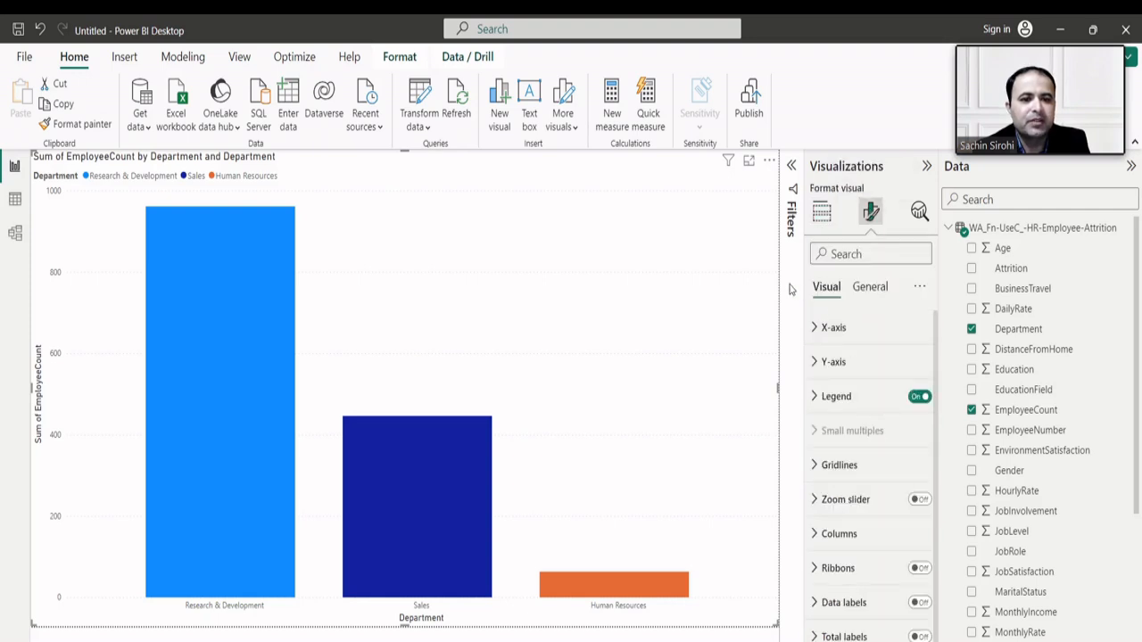
pyautogui.moveTo(790, 289); pyautogui.dragTo(718, 297)
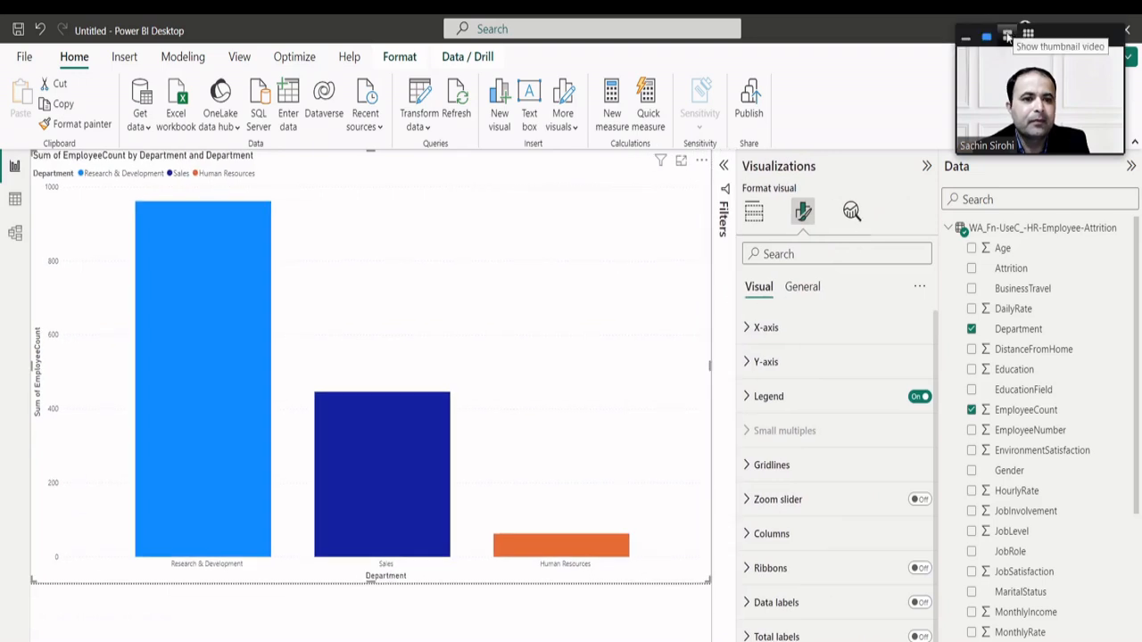
pyautogui.click(1007, 38)
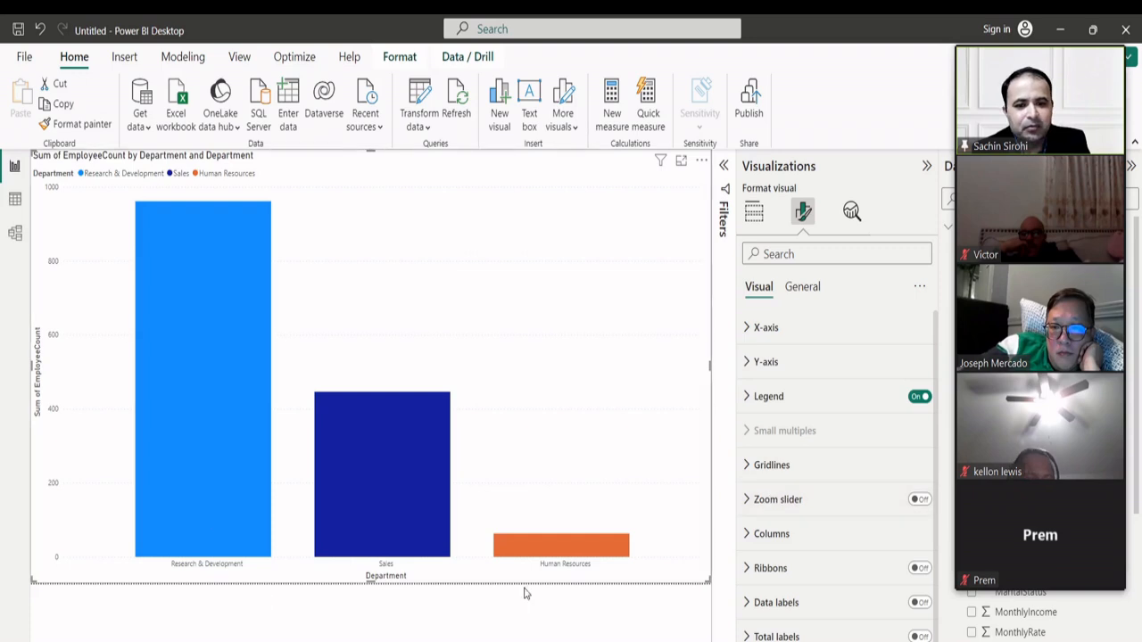
# - Try out data labels on the chart's columns and turn them off again
pyautogui.scroll(-1, 758, 540)
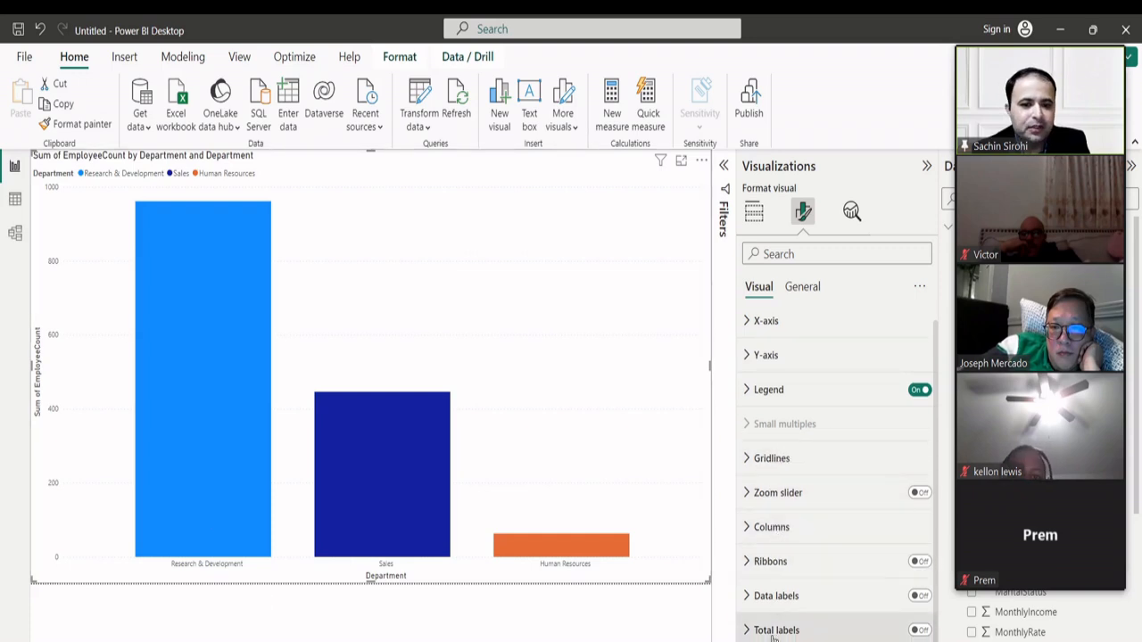
pyautogui.click(917, 597)
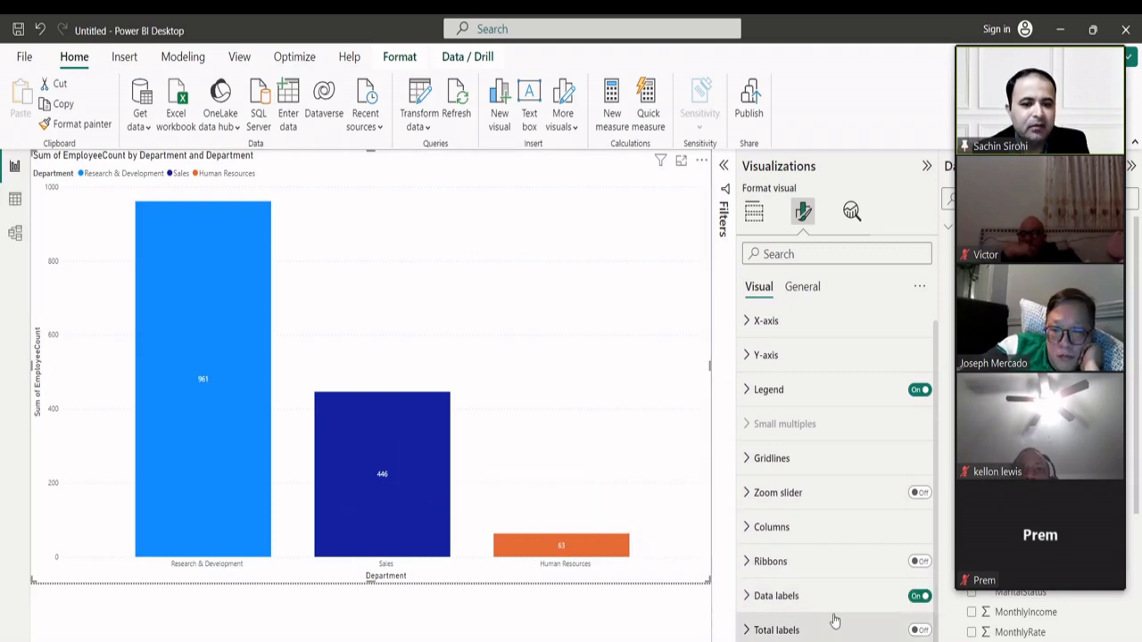
pyautogui.click(919, 596)
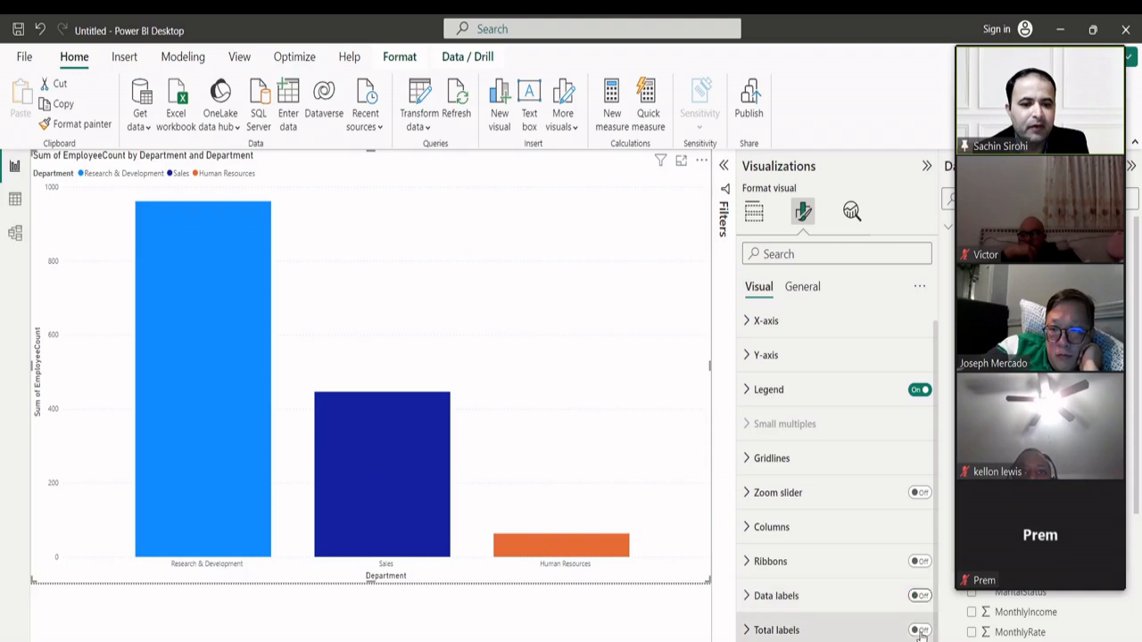
# - Turn on total labels for the column chart and set their font size to 15
pyautogui.click(918, 631)
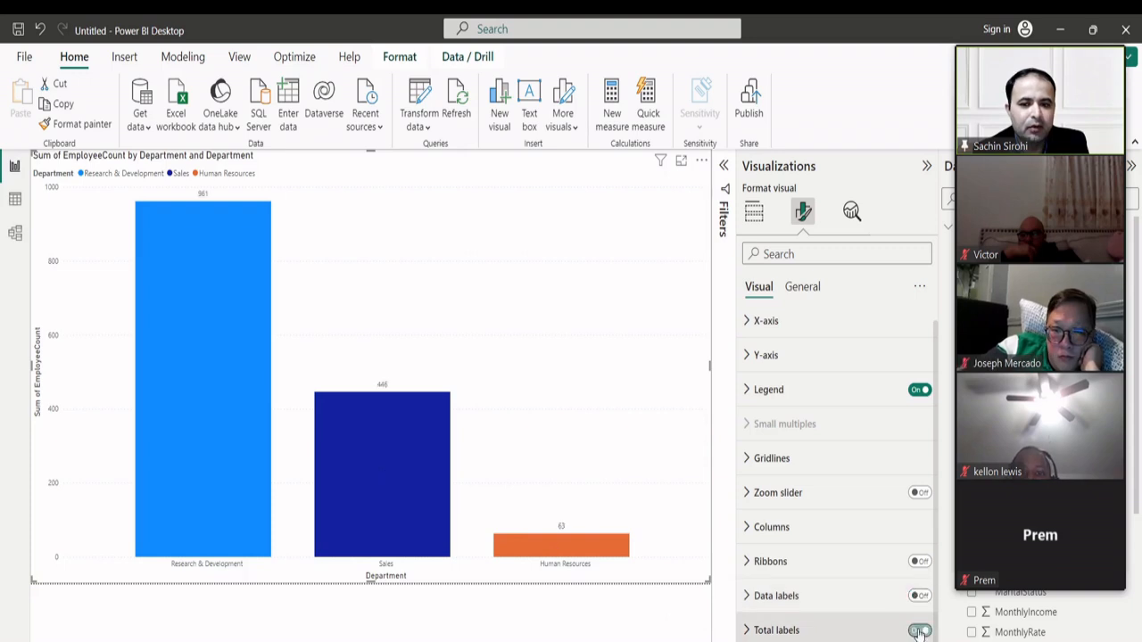
pyautogui.click(749, 630)
pyautogui.scroll(-3, 773, 584)
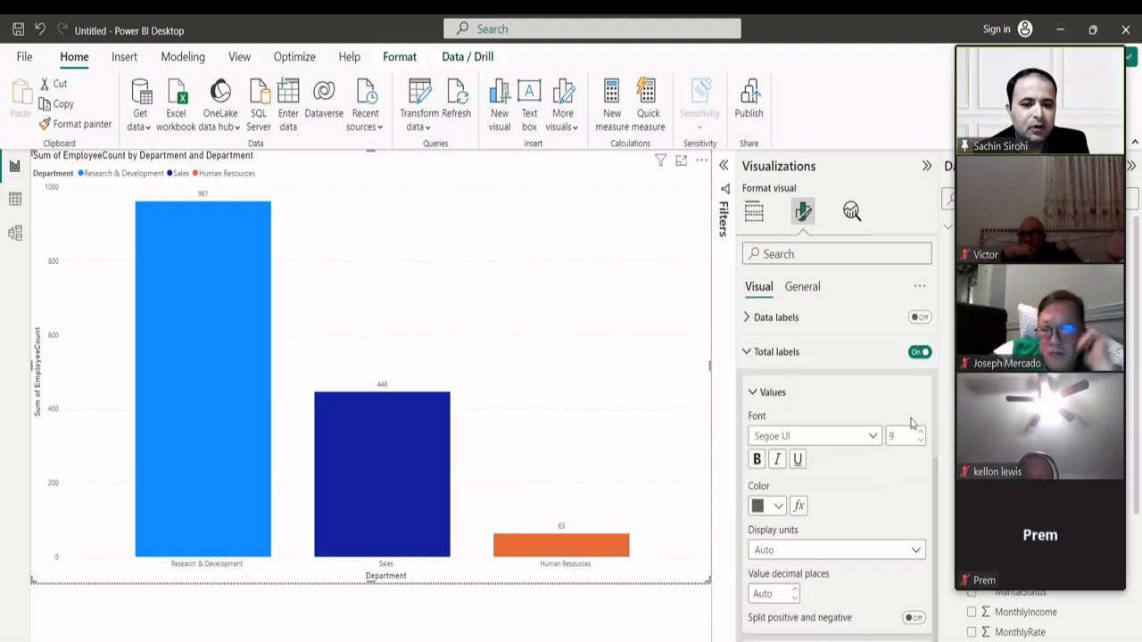
pyautogui.click(922, 433)
pyautogui.click(921, 434)
pyautogui.click(922, 434)
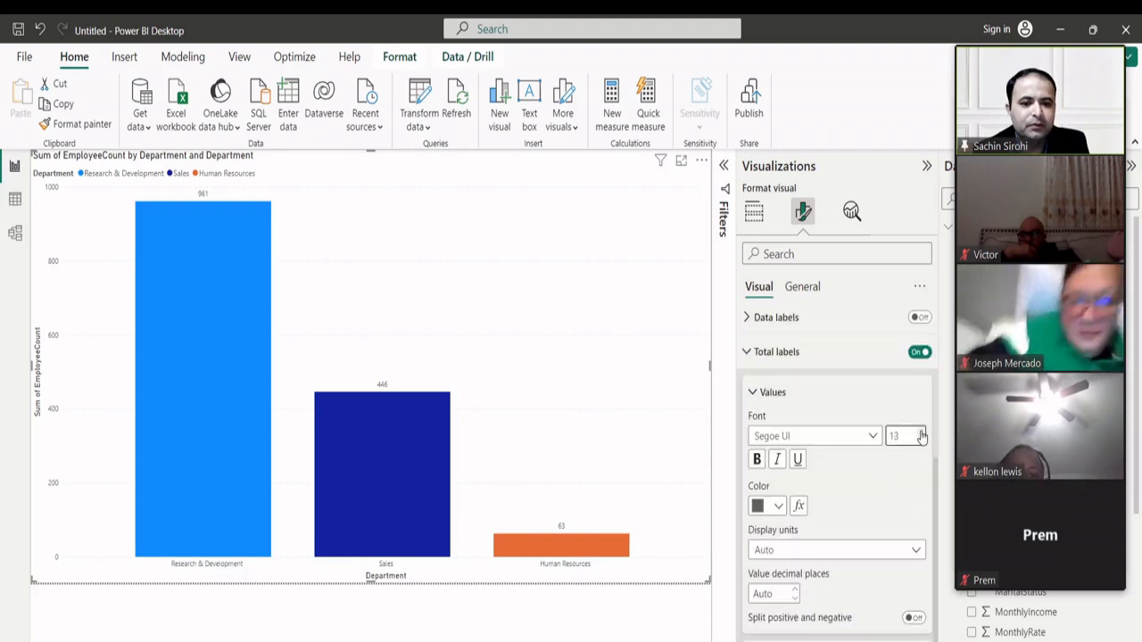
pyautogui.click(921, 433)
pyautogui.click(922, 434)
pyautogui.click(922, 434)
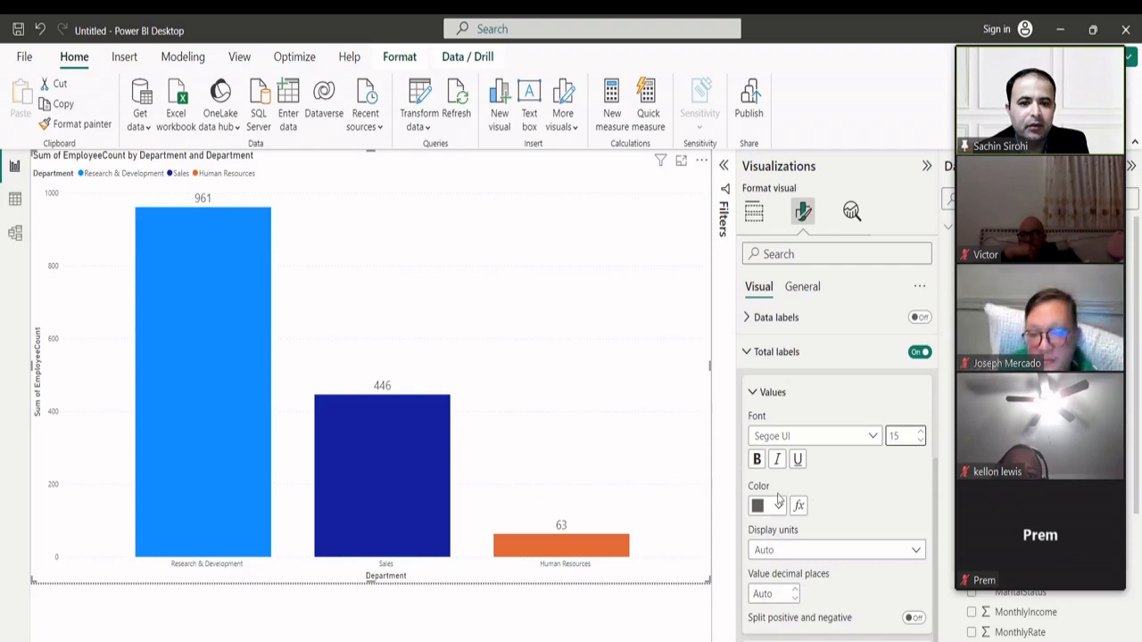
# - Make the total label values bold and orange, and collapse the total label settings
pyautogui.click(756, 459)
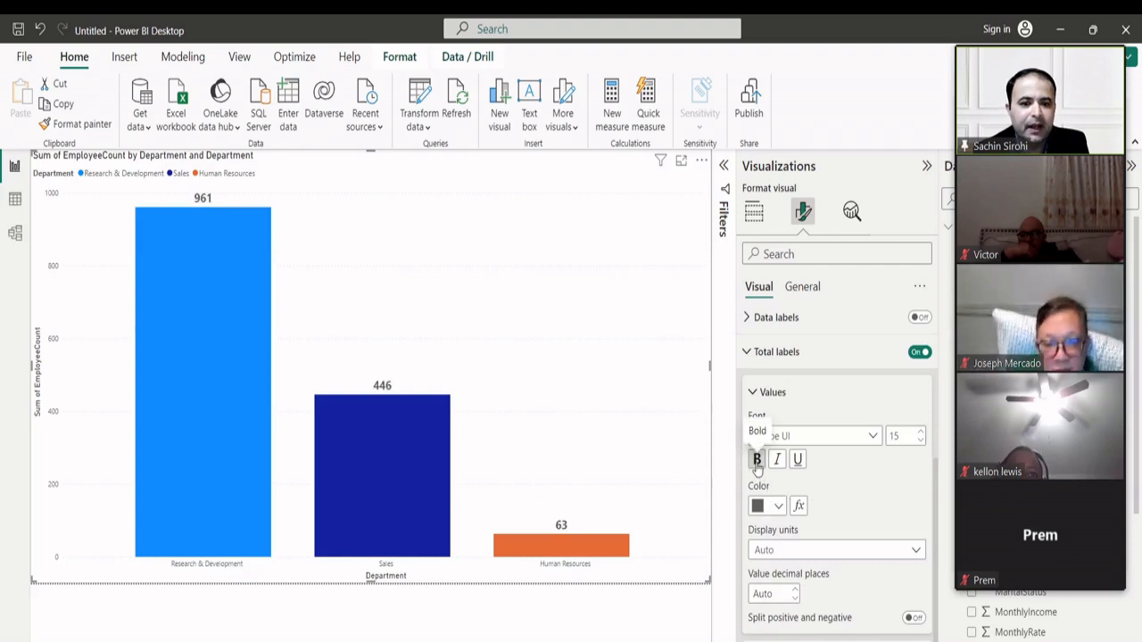
pyautogui.click(778, 507)
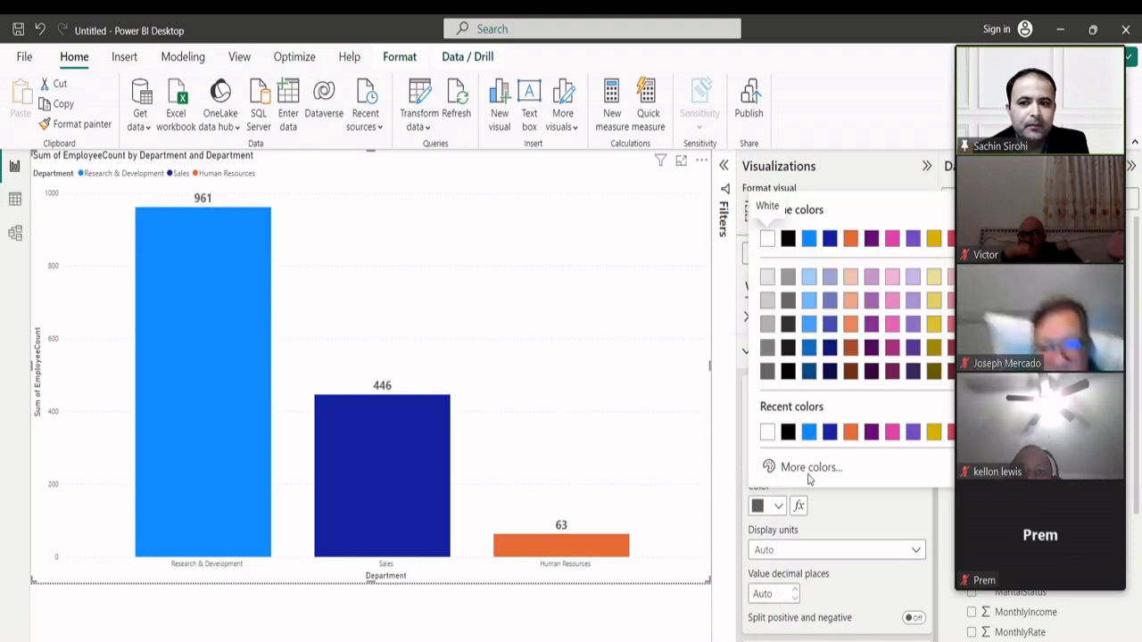
pyautogui.click(850, 433)
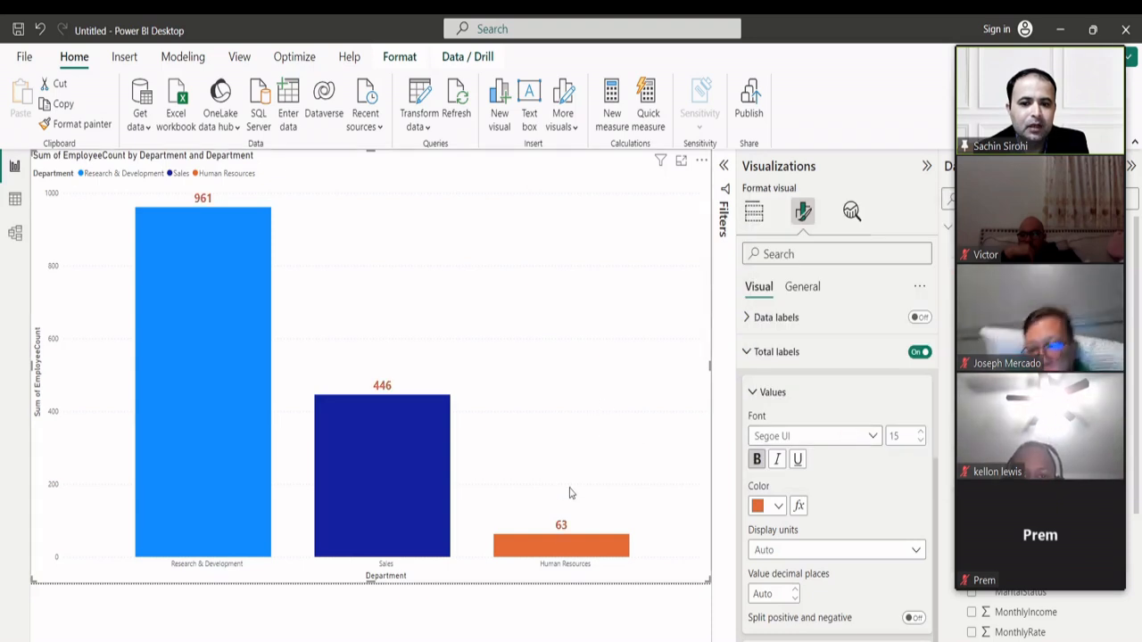
pyautogui.click(754, 393)
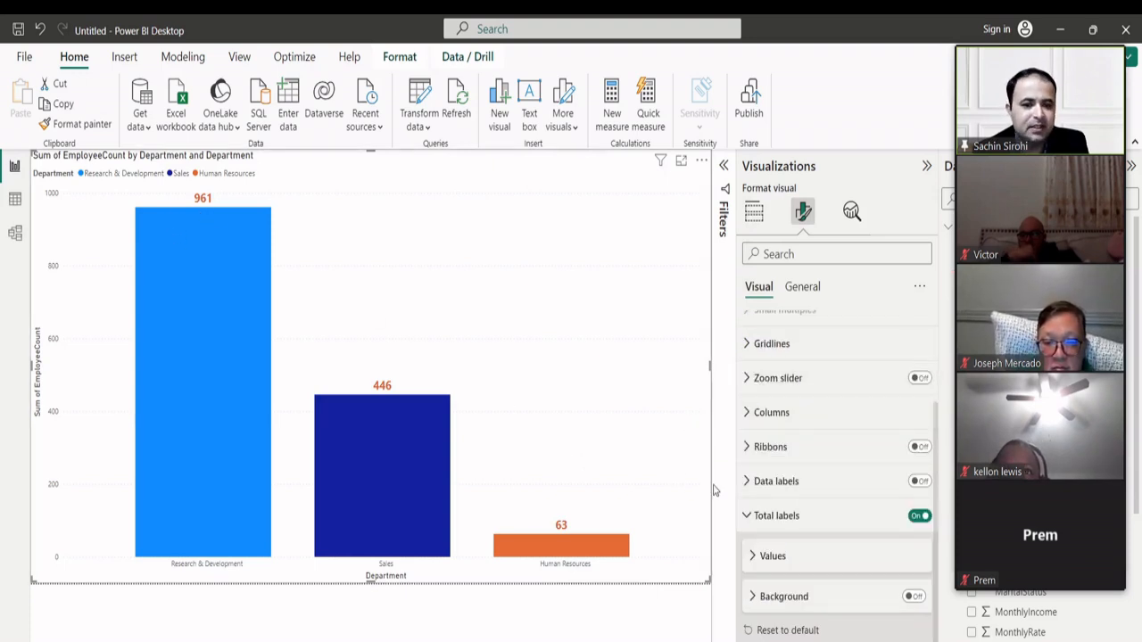
pyautogui.click(748, 515)
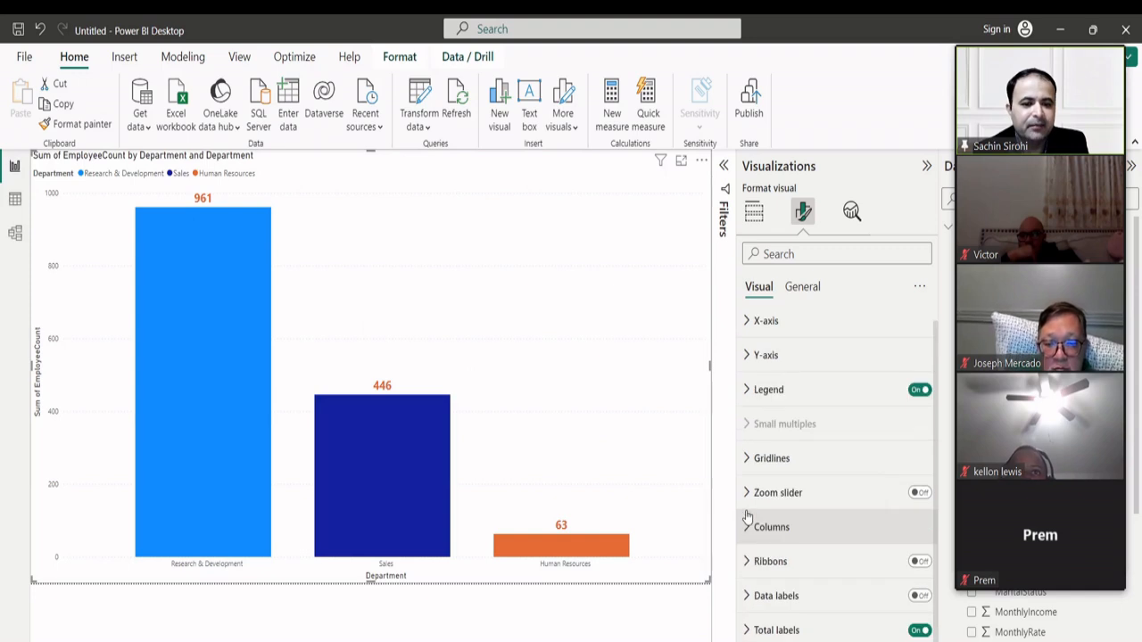
# - Turn on the background behind the chart's total labels
pyautogui.click(770, 630)
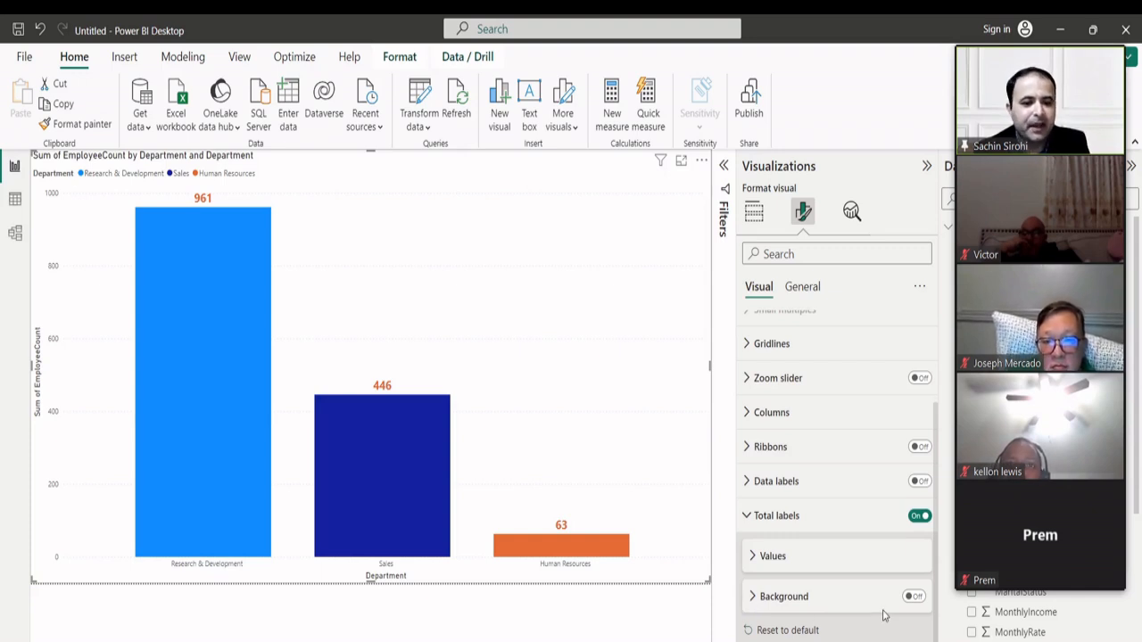
pyautogui.click(913, 598)
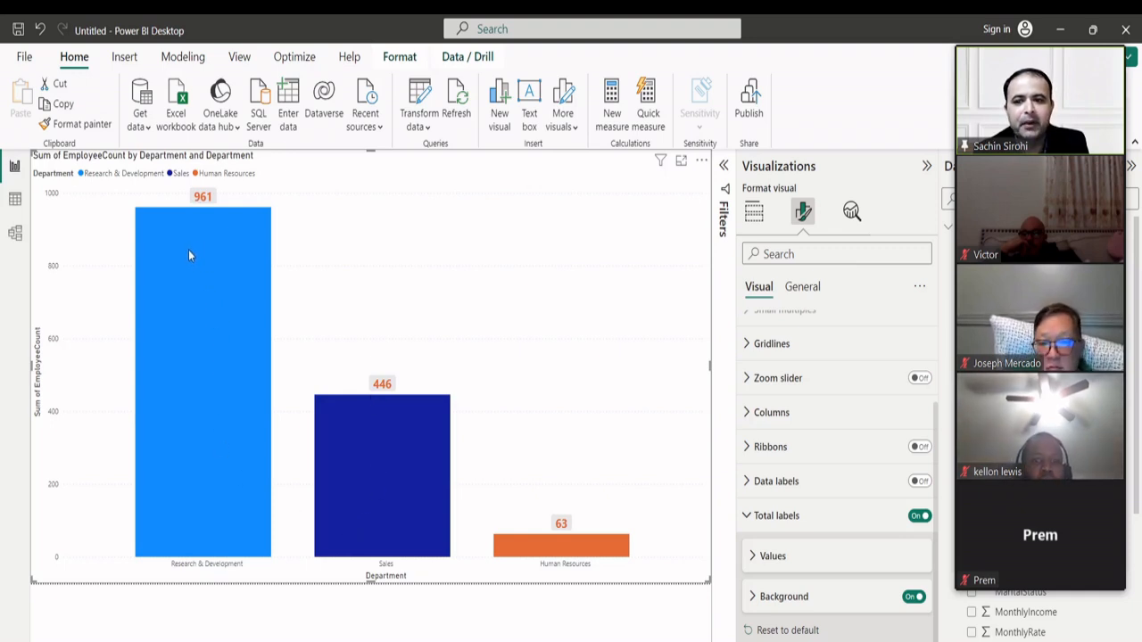
pyautogui.moveTo(187, 250)
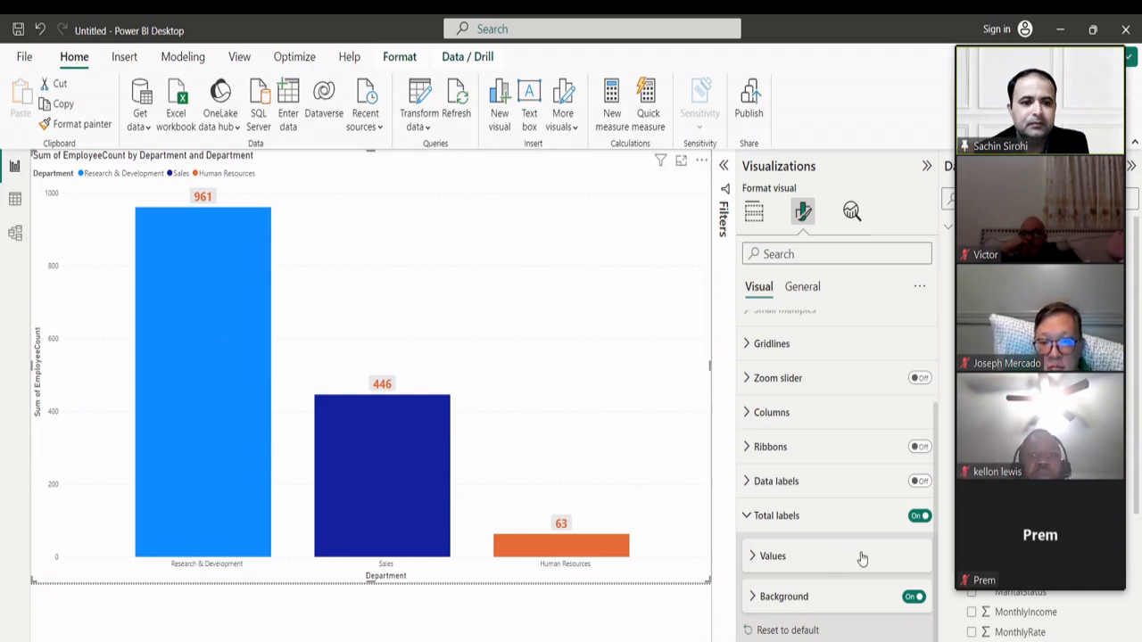
pyautogui.click(746, 516)
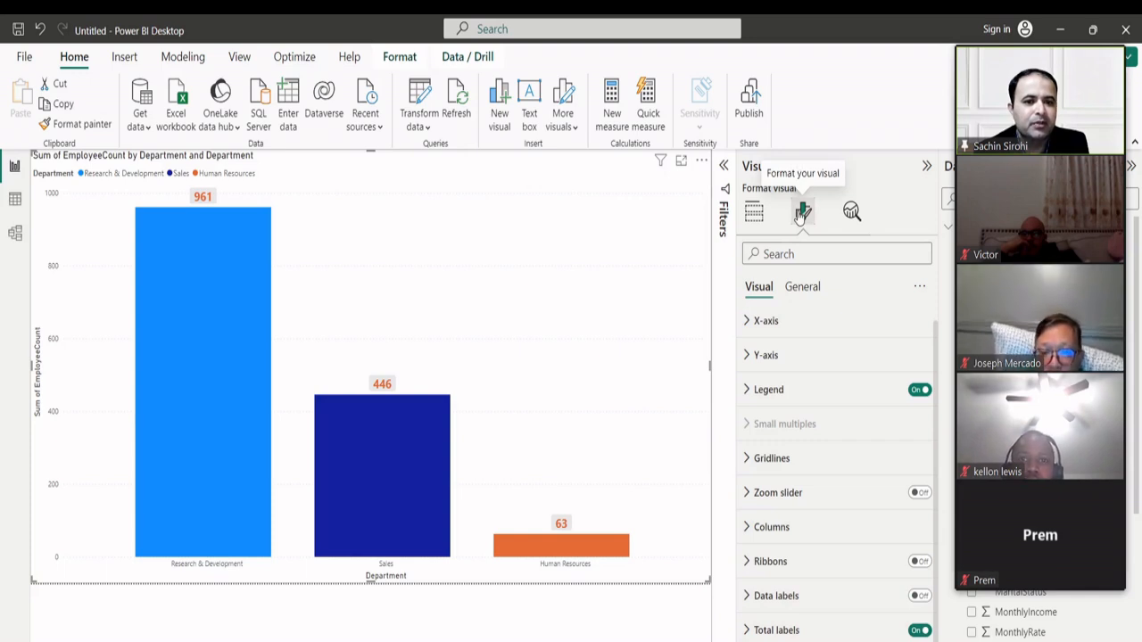
# - Review the chart's field assignments and examine its formatting options, including the plot area background settings
pyautogui.click(752, 212)
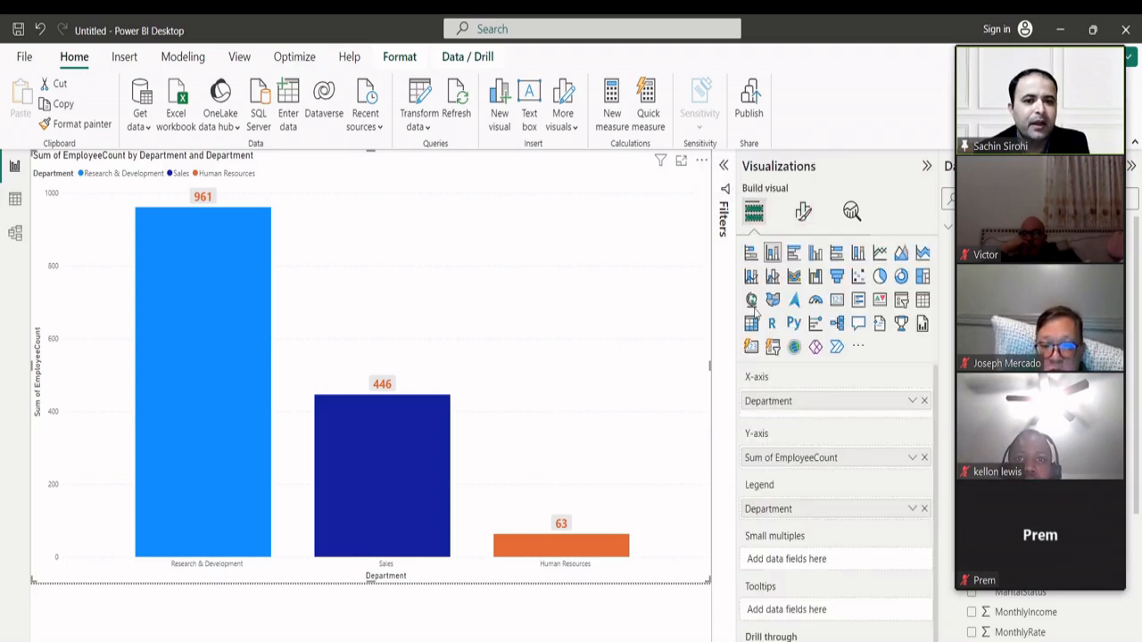
pyautogui.click(803, 213)
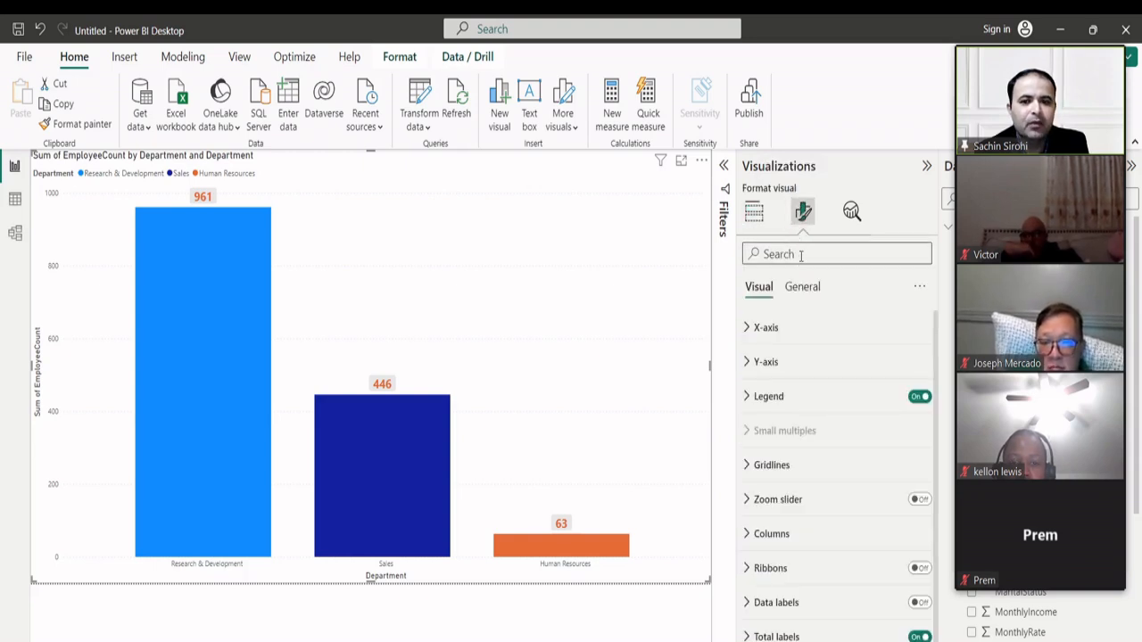
pyautogui.scroll(-1, 821, 522)
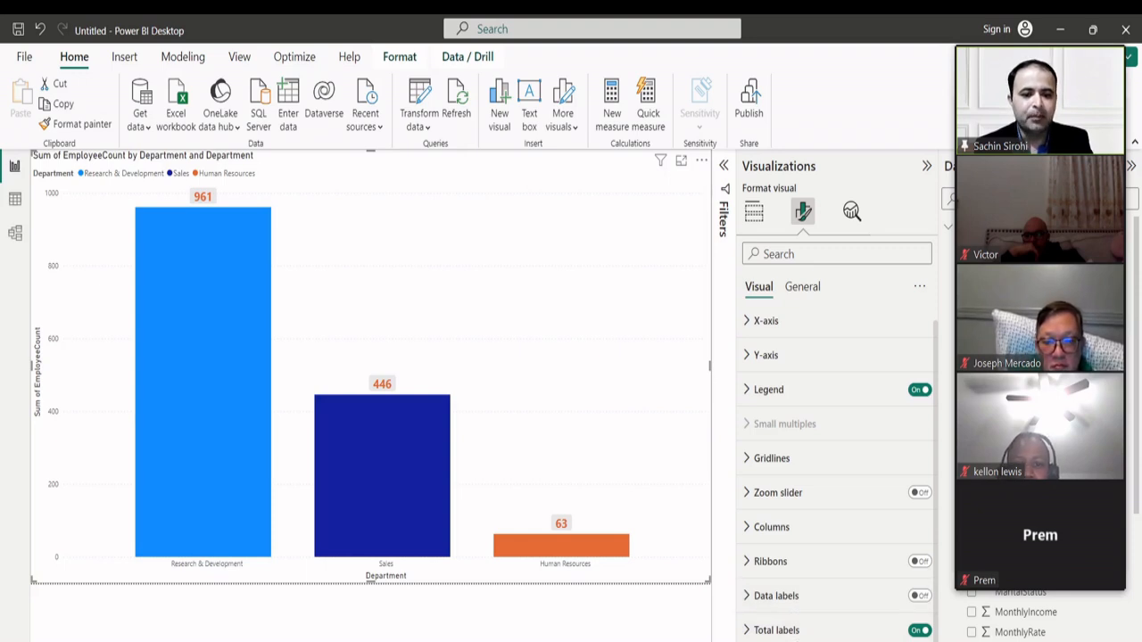
pyautogui.click(797, 641)
pyautogui.scroll(-2, 836, 571)
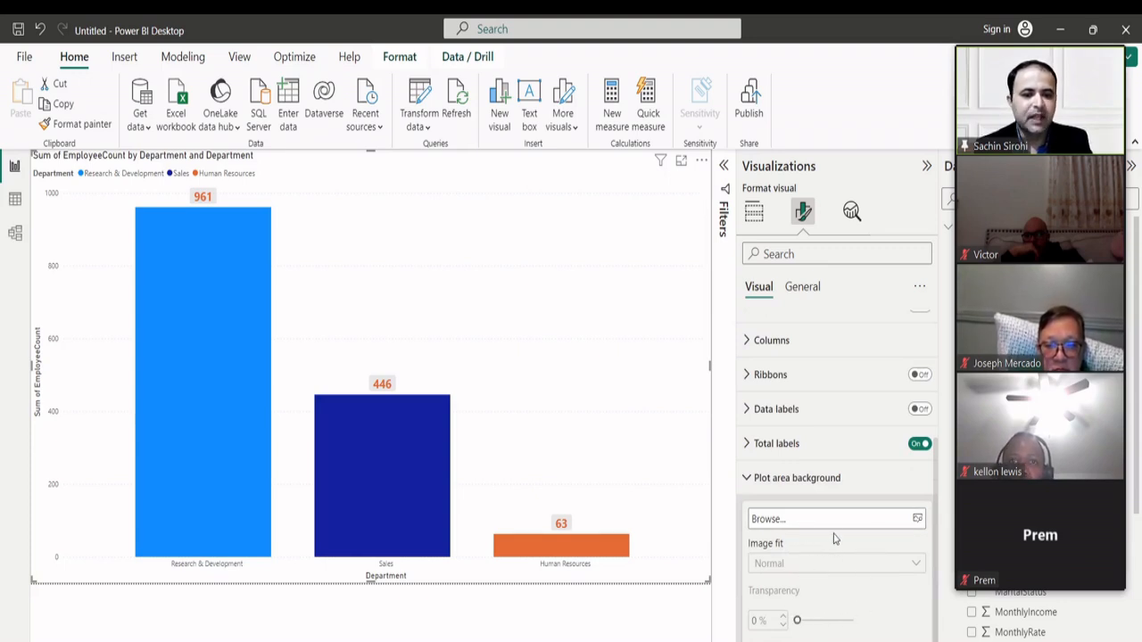
pyautogui.scroll(2, 821, 536)
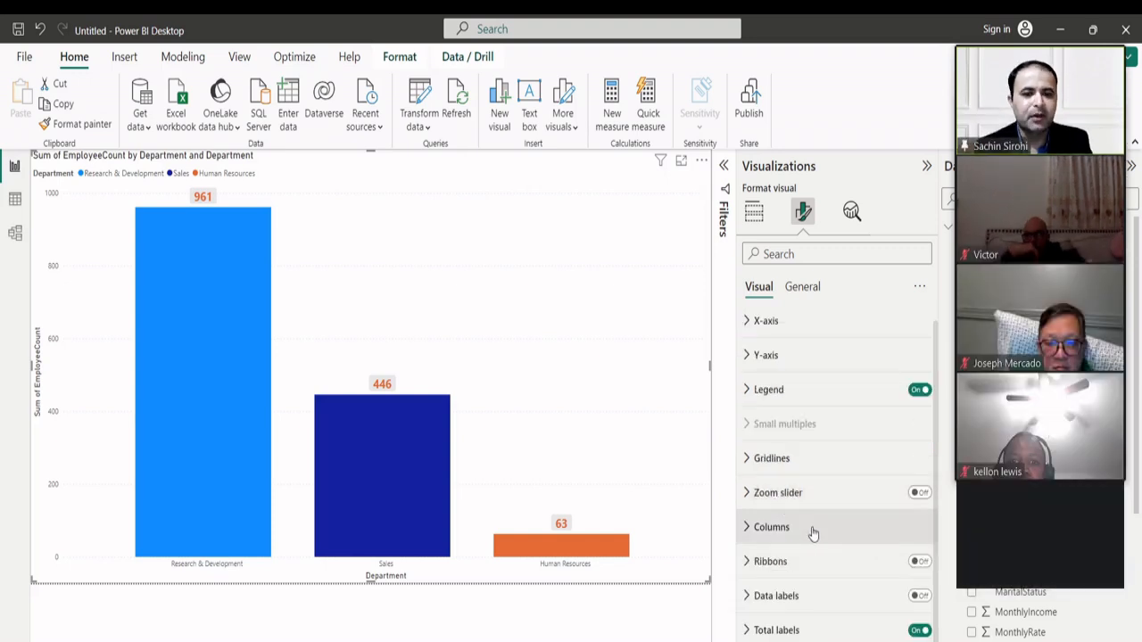
pyautogui.scroll(1, 813, 535)
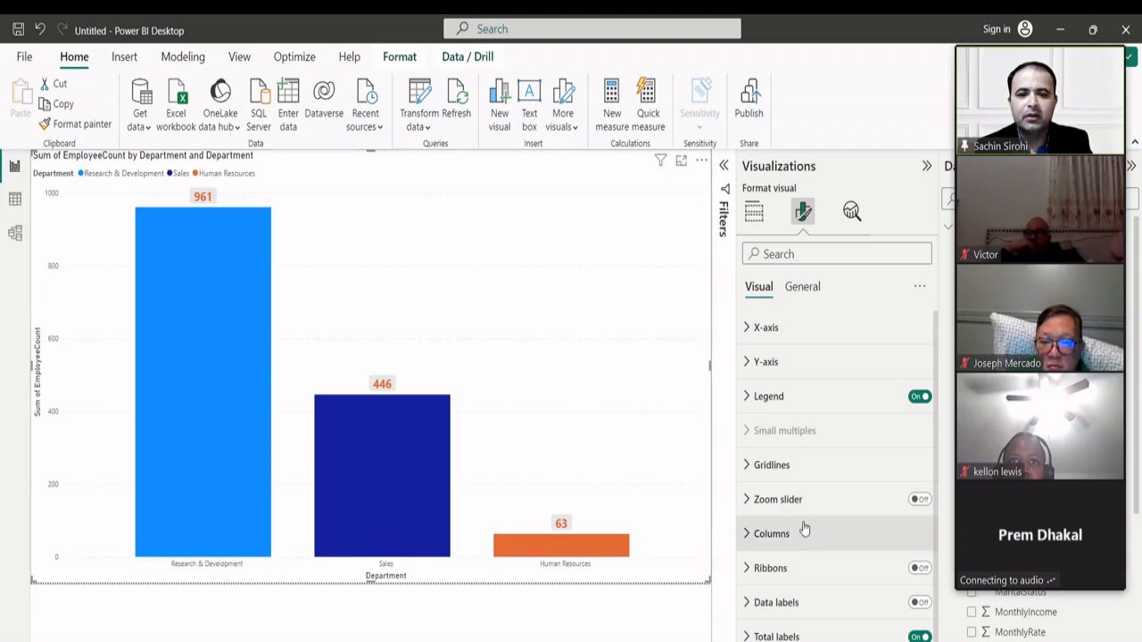
# - Set the X-axis values to font size 12 and bold, and collapse the X-axis settings
pyautogui.click(745, 330)
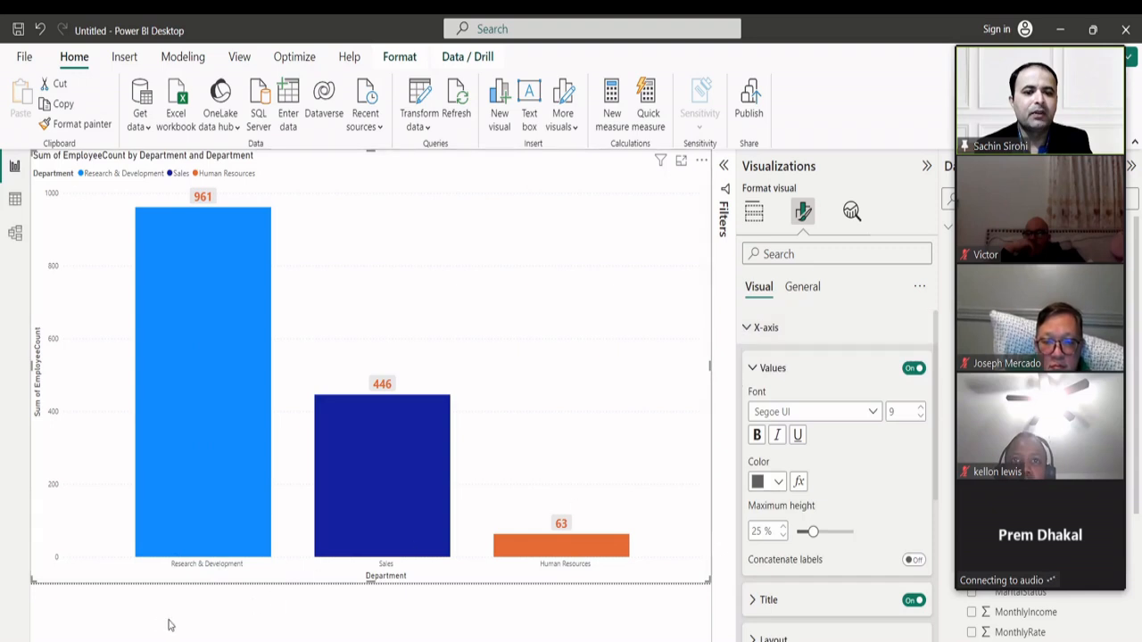
pyautogui.click(925, 408)
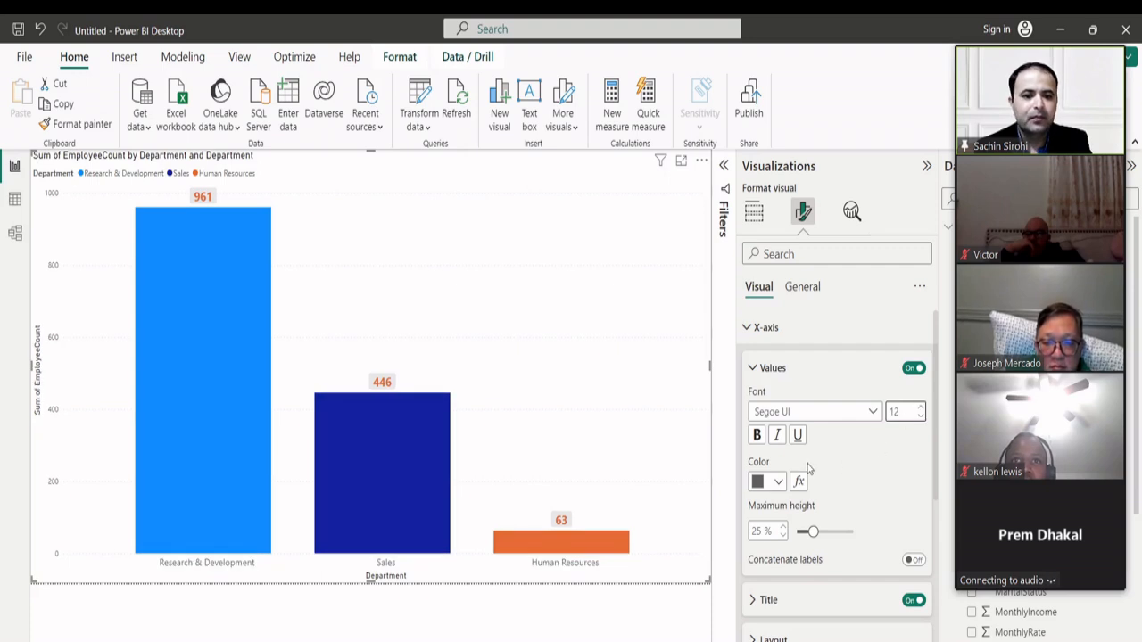
pyautogui.click(756, 435)
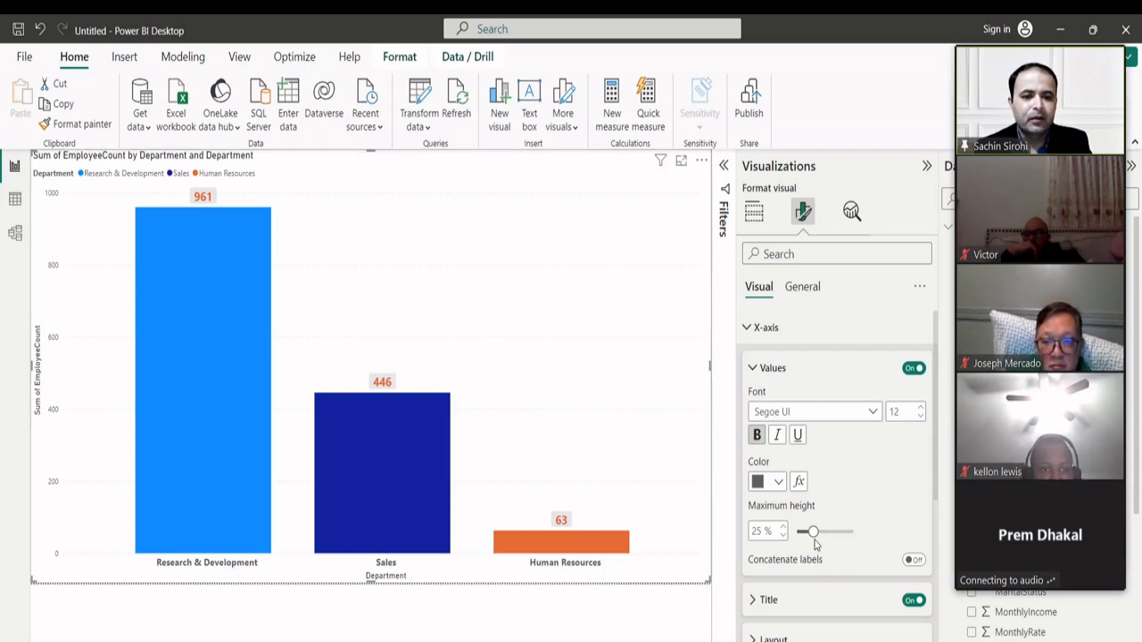
pyautogui.click(748, 328)
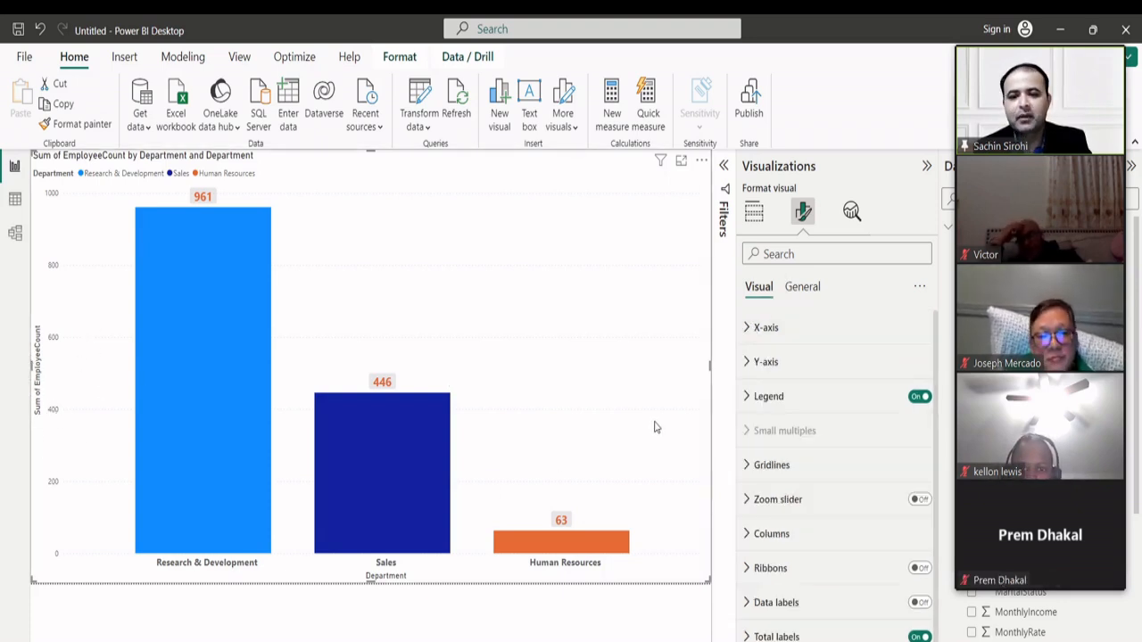
# - Set the Y-axis values to font size 12 and bold
pyautogui.click(747, 362)
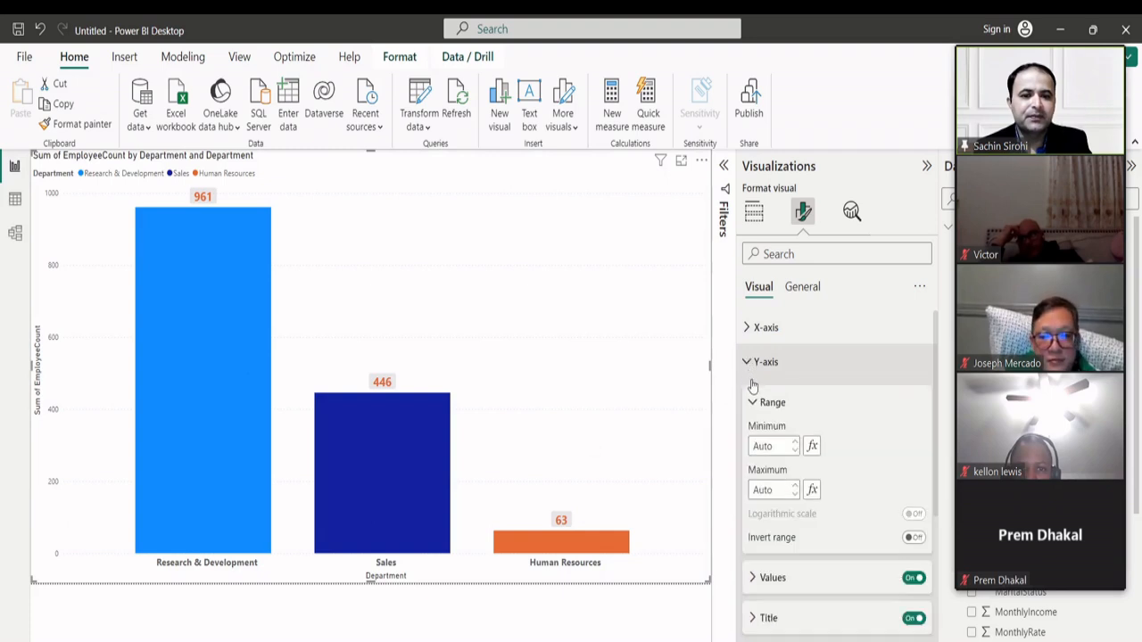
pyautogui.click(748, 365)
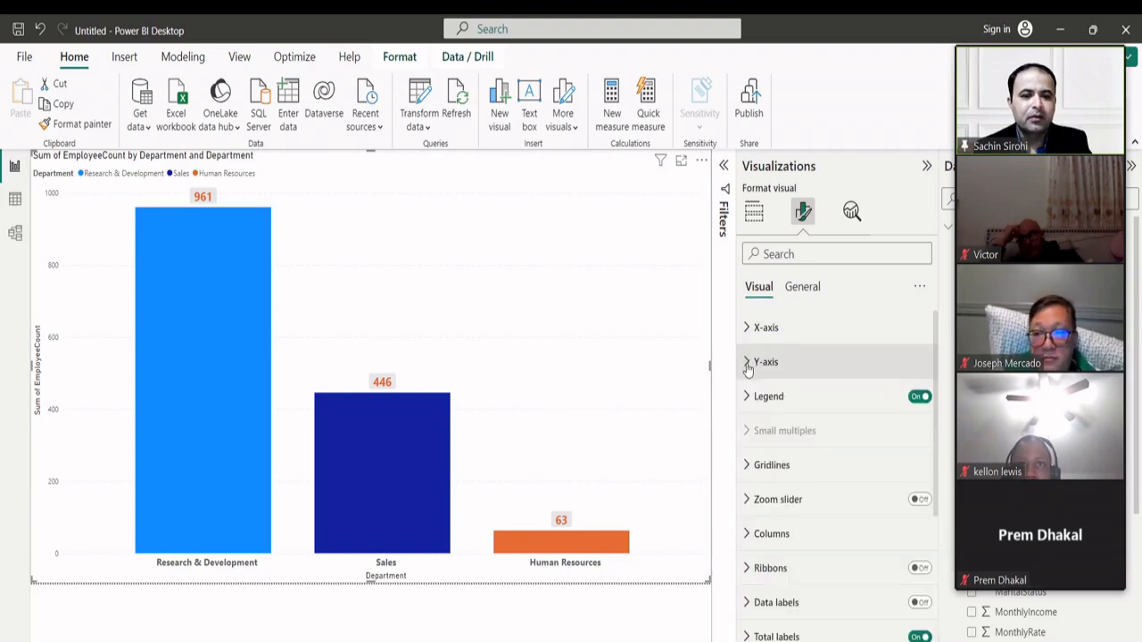
pyautogui.click(747, 365)
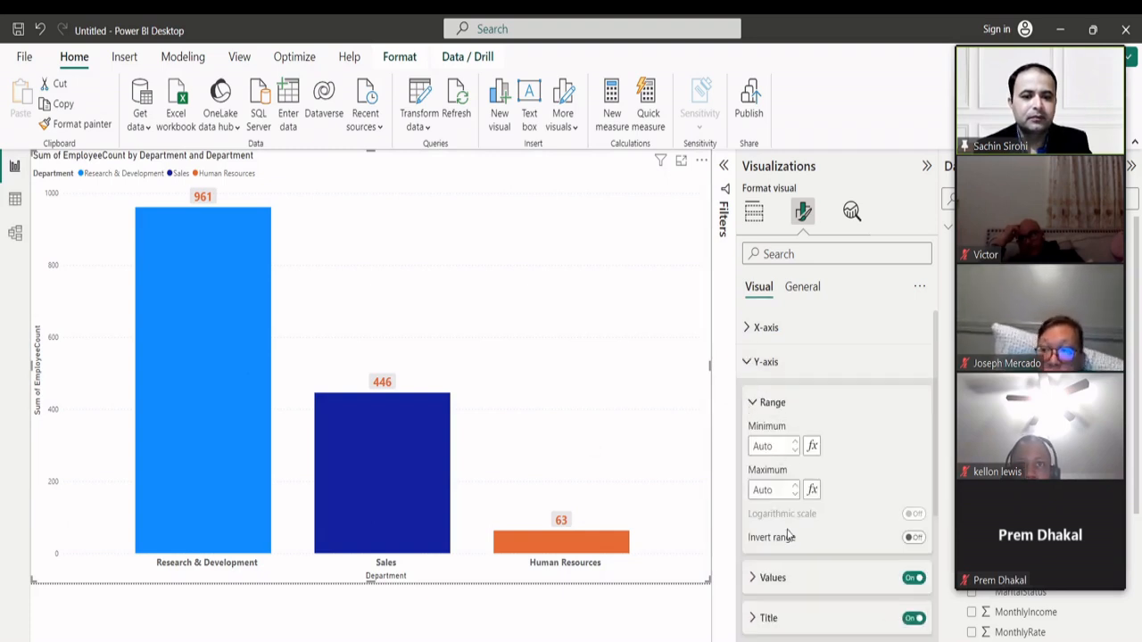
pyautogui.scroll(-2, 800, 582)
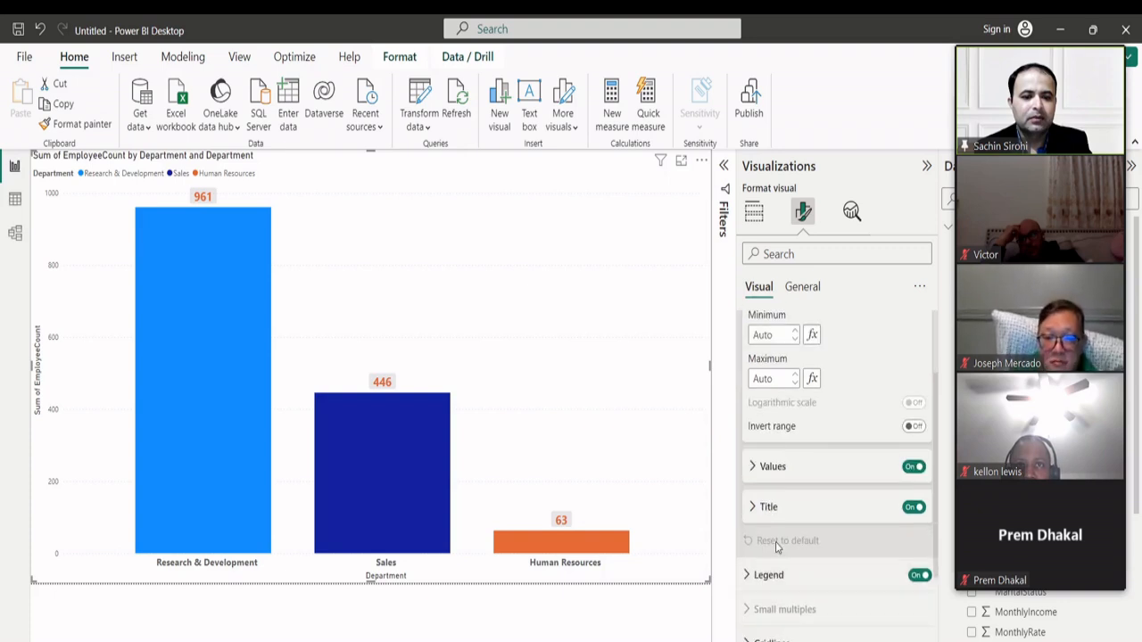
pyautogui.click(753, 467)
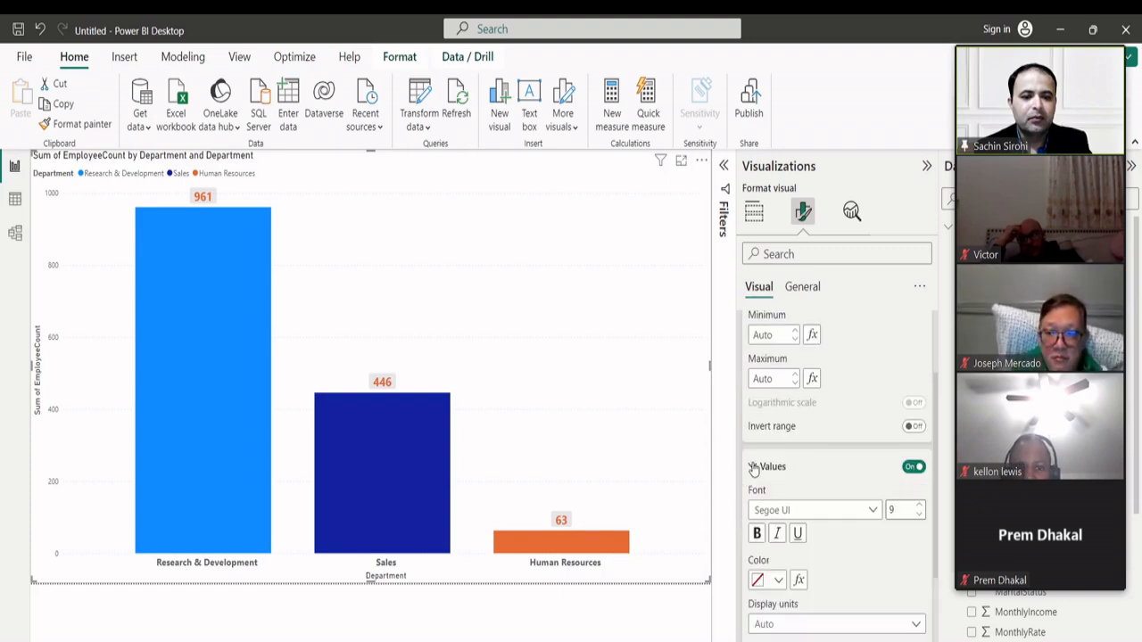
pyautogui.click(922, 505)
pyautogui.click(921, 506)
pyautogui.click(924, 514)
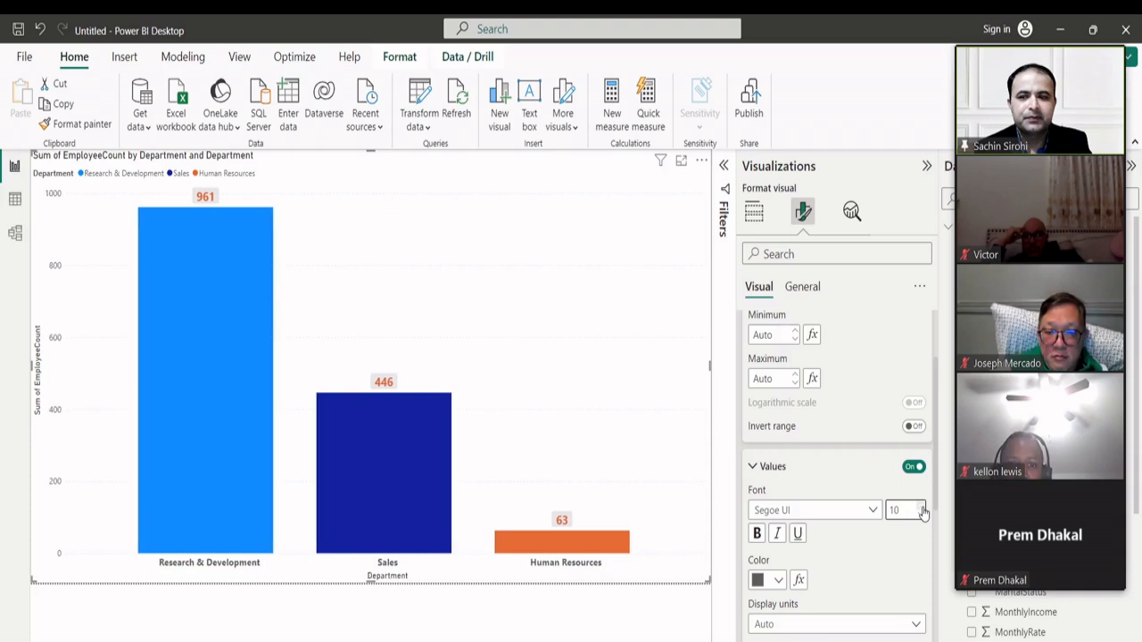
pyautogui.click(922, 507)
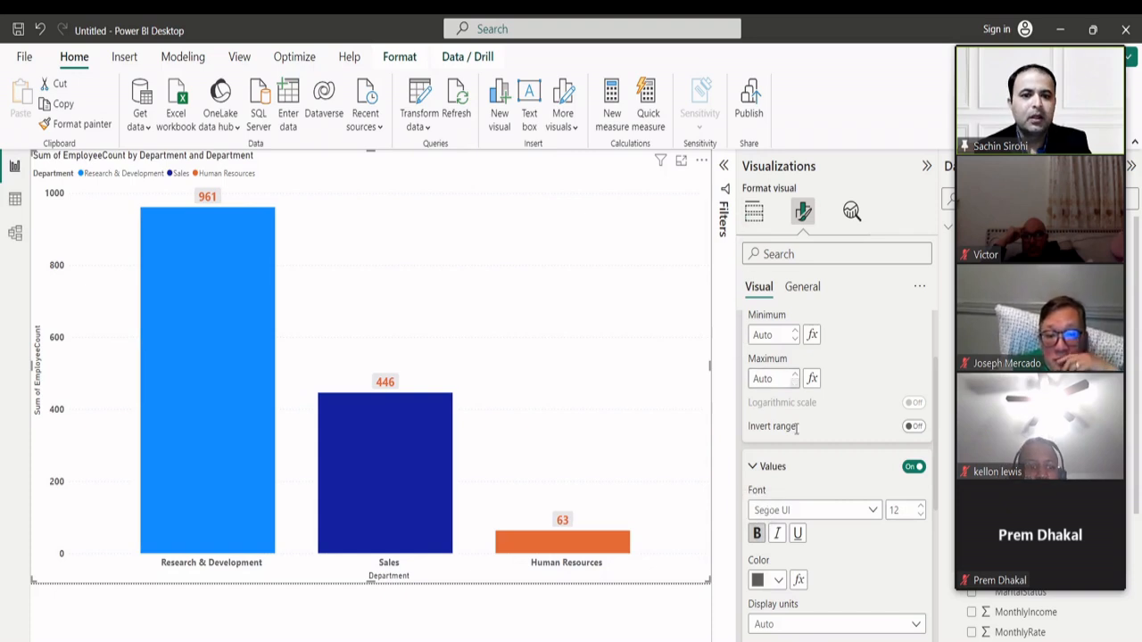
# - Make the Y-axis title bold
pyautogui.scroll(-2, 793, 504)
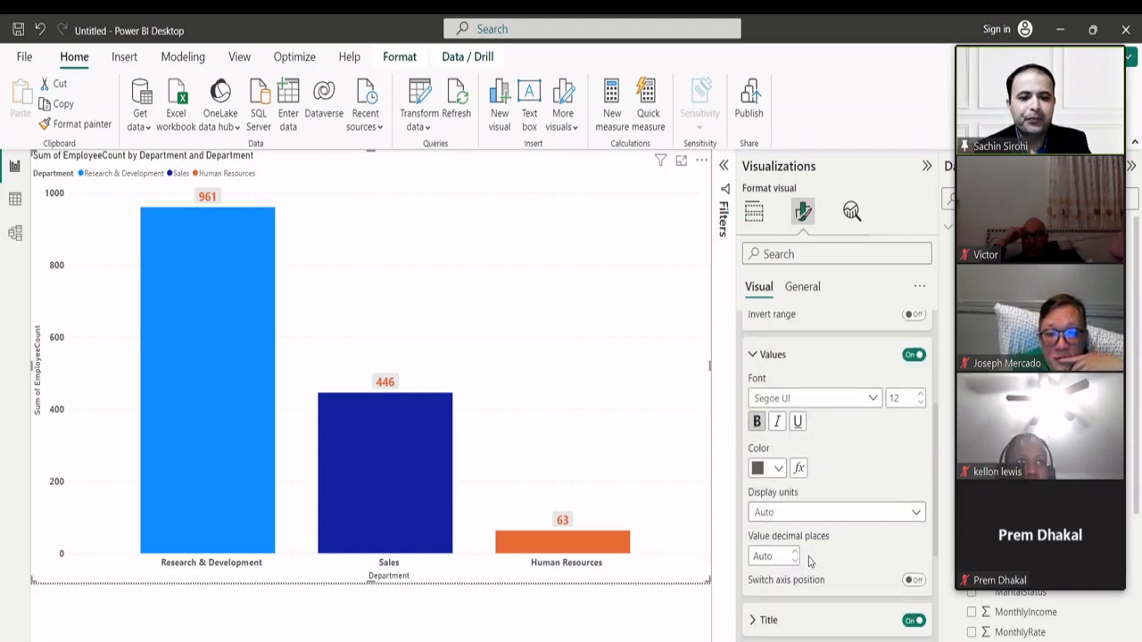
pyautogui.click(757, 622)
pyautogui.scroll(-5, 753, 615)
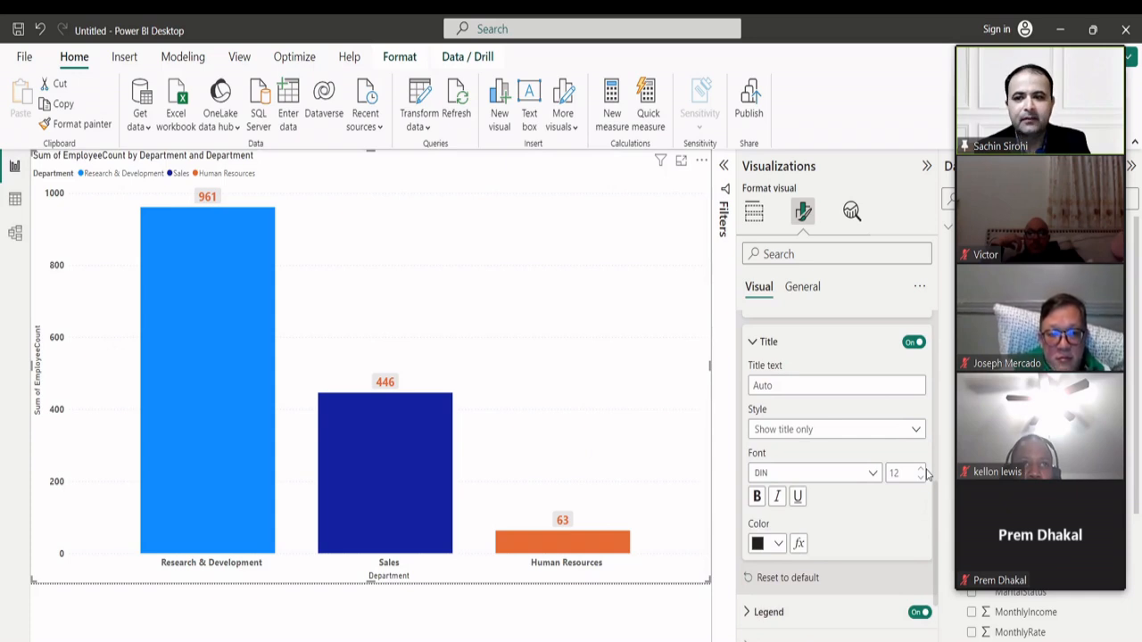
pyautogui.click(758, 497)
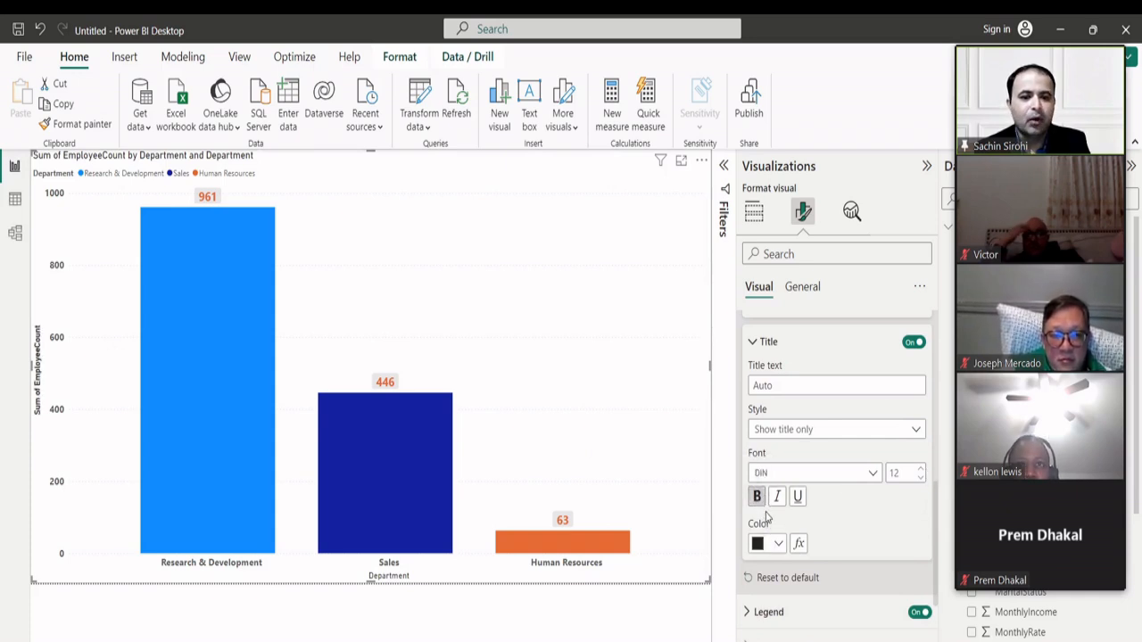
# - Collapse the Values, Range and Title settings of the Y-axis
pyautogui.scroll(-3, 836, 504)
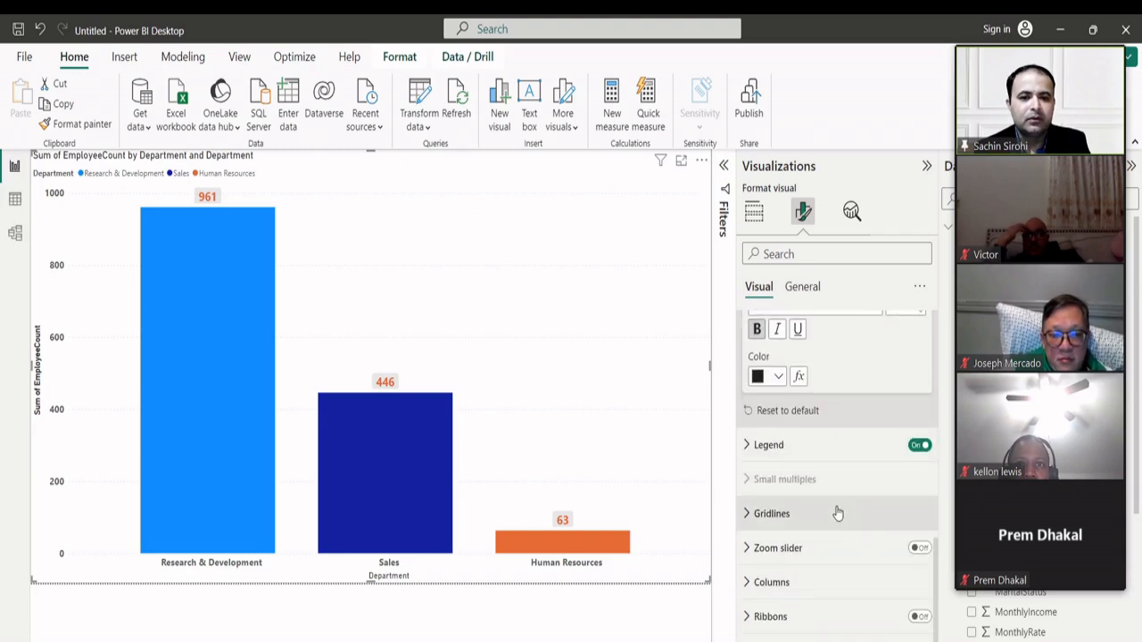
pyautogui.scroll(8, 838, 513)
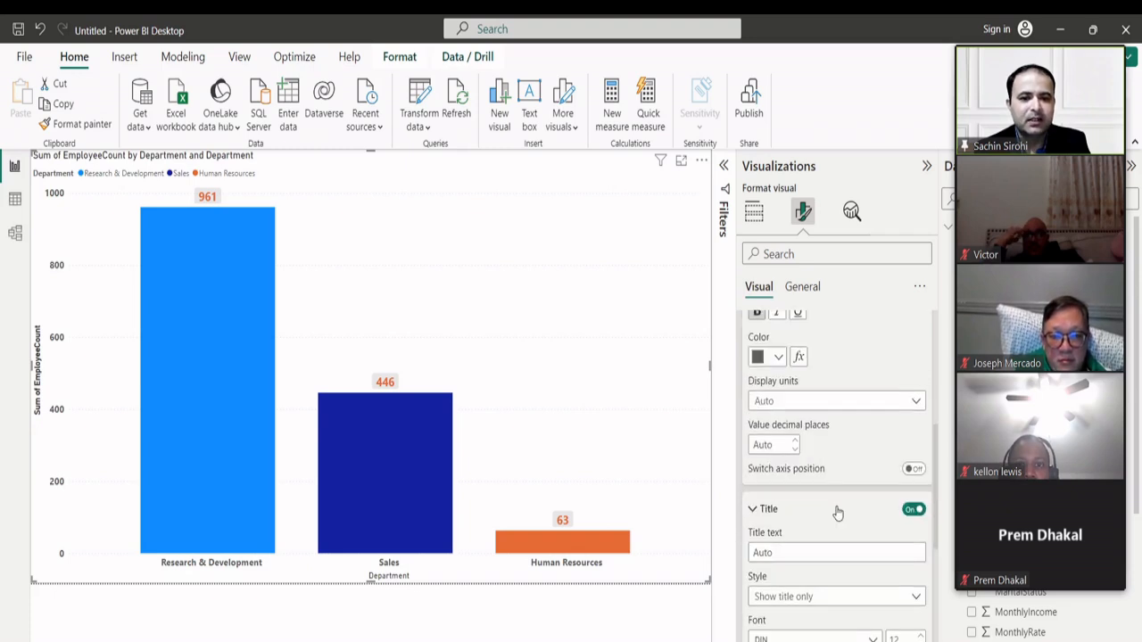
pyautogui.click(762, 524)
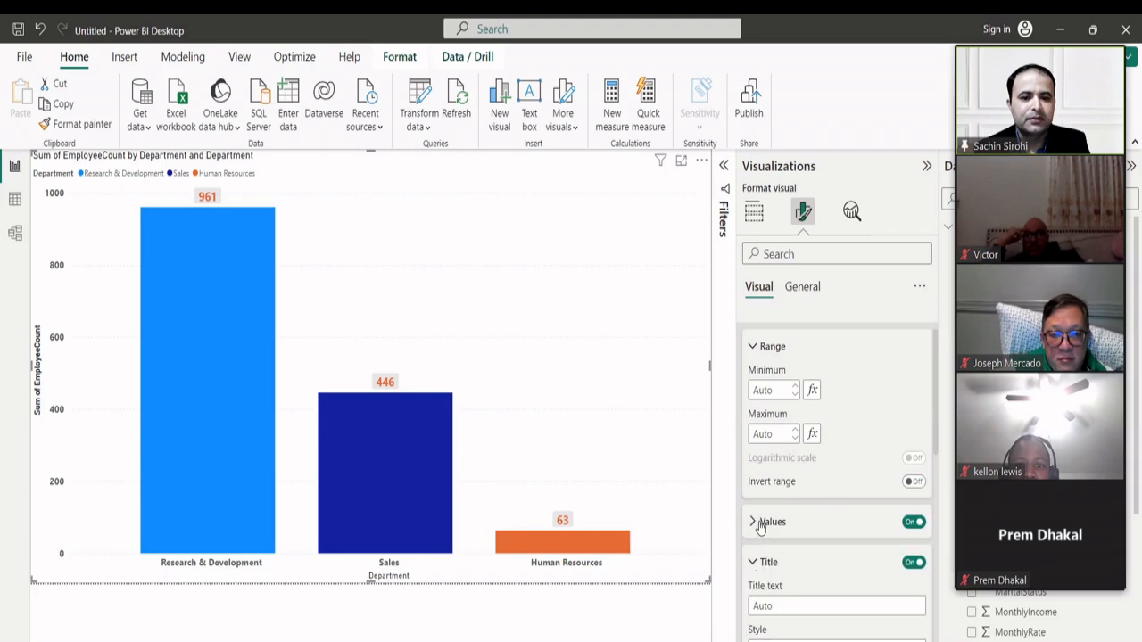
pyautogui.click(769, 346)
pyautogui.scroll(1, 769, 410)
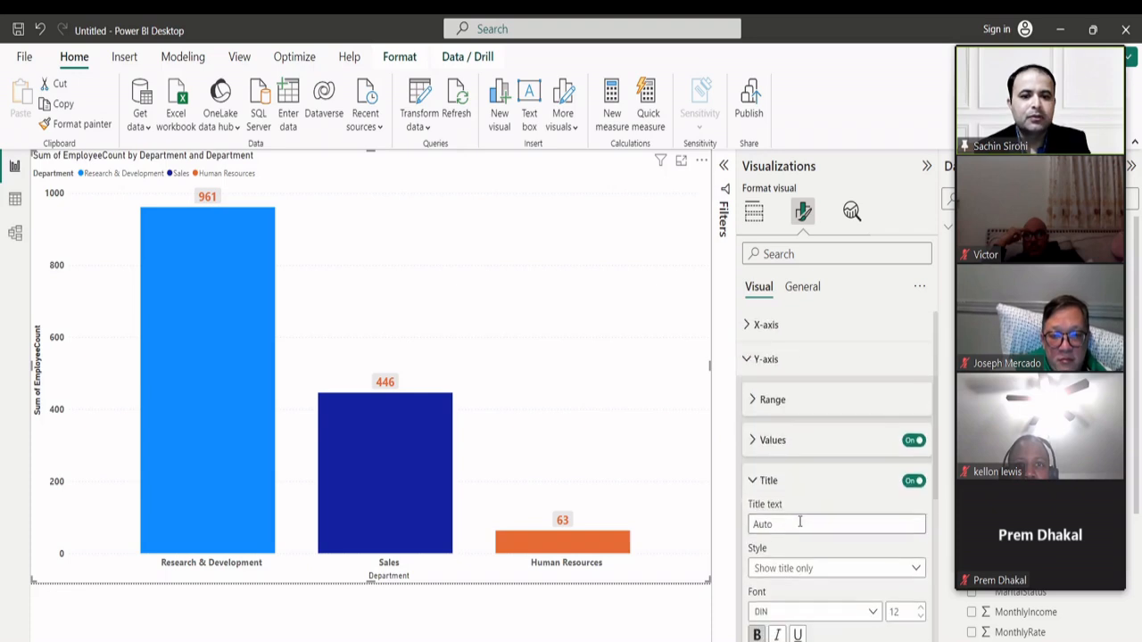
pyautogui.click(762, 483)
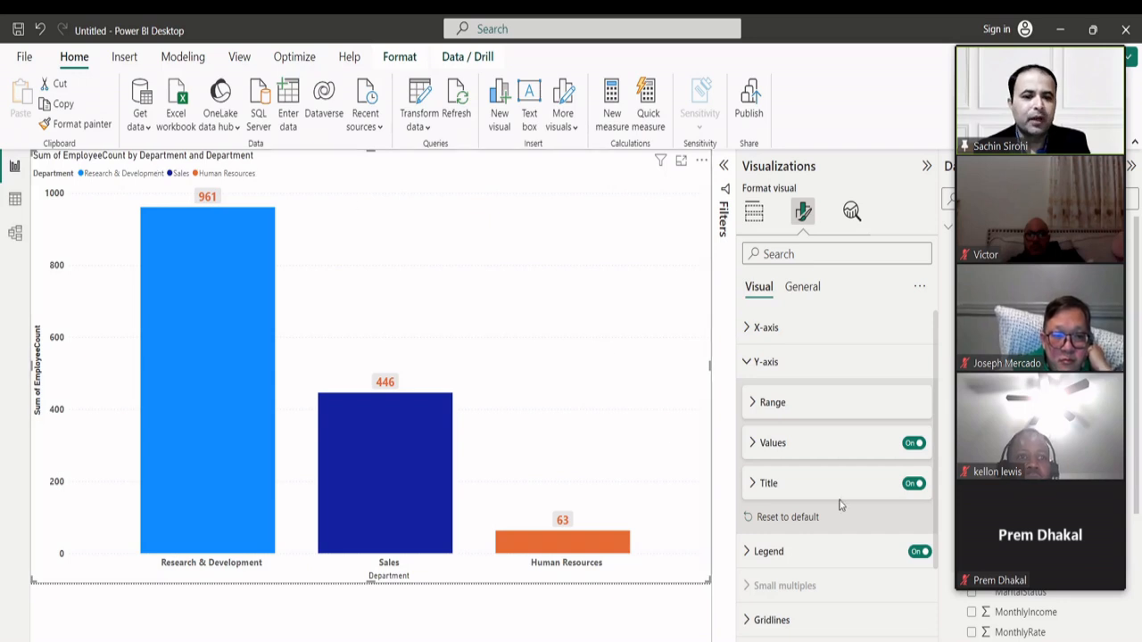
# - Replace the automatic Y-axis title text with "Department Wise No of Employee"
pyautogui.scroll(-3, 854, 527)
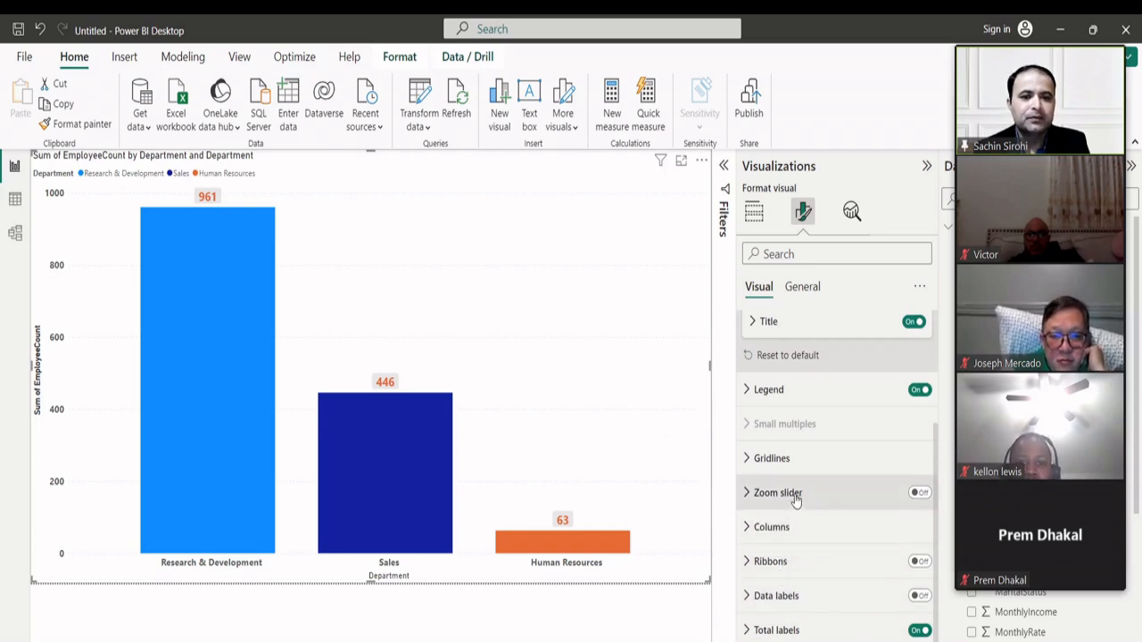
pyautogui.scroll(3, 782, 330)
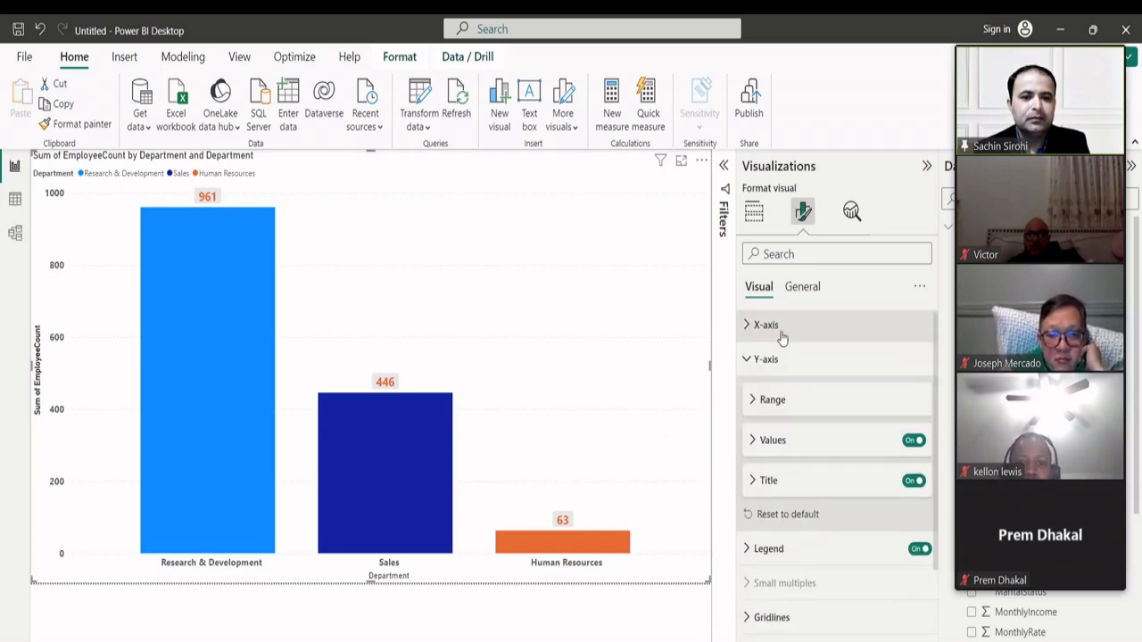
pyautogui.click(751, 487)
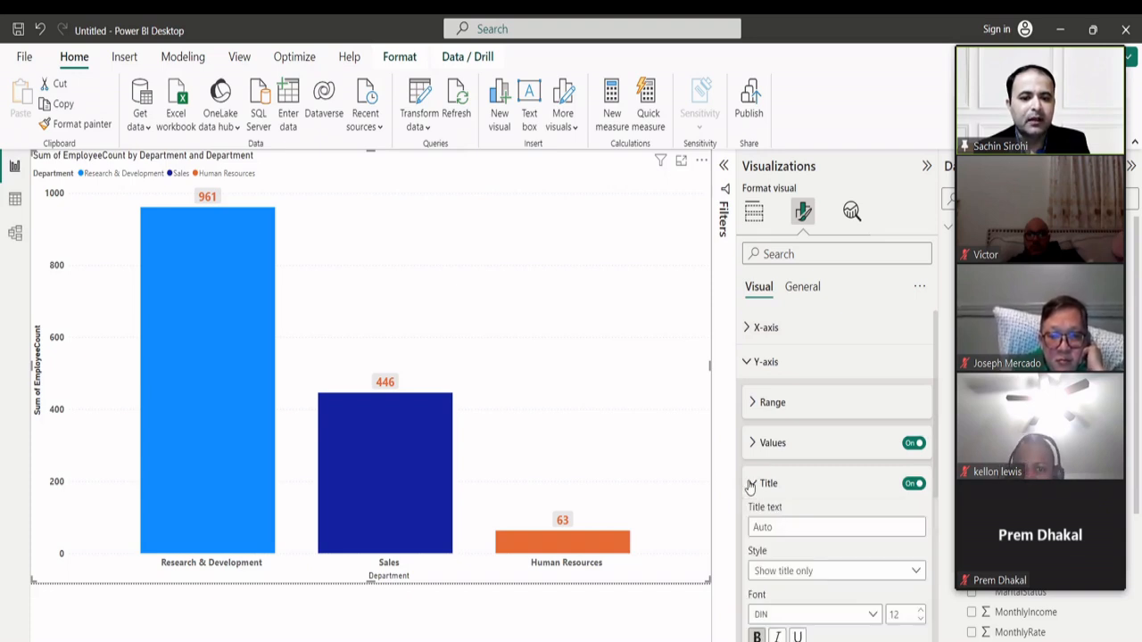
pyautogui.scroll(-2, 754, 499)
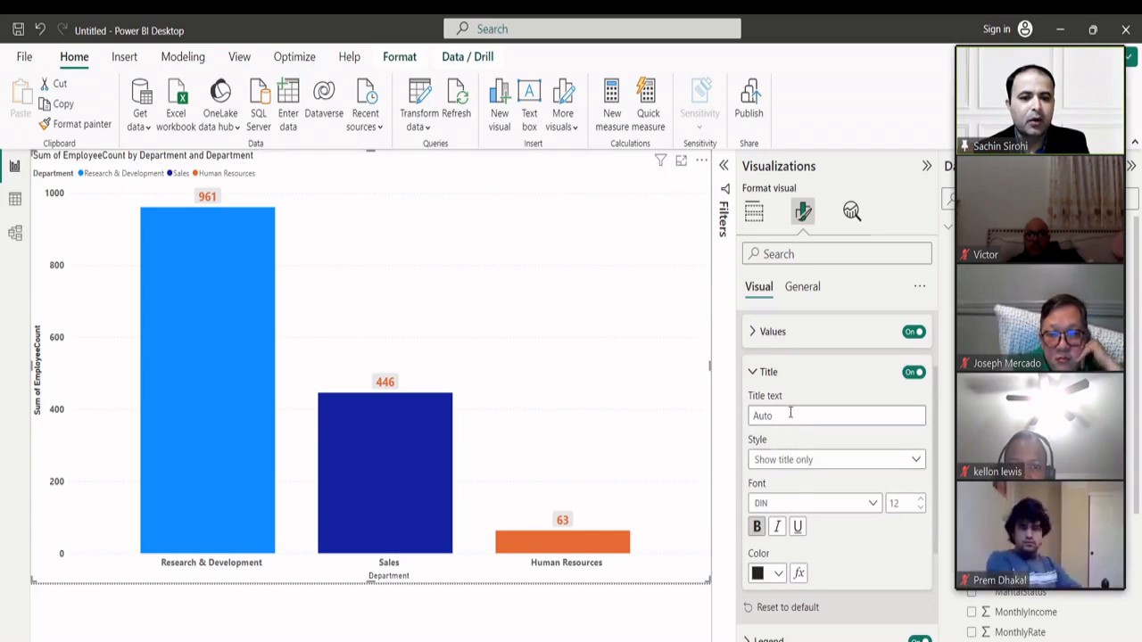
pyautogui.click(791, 414)
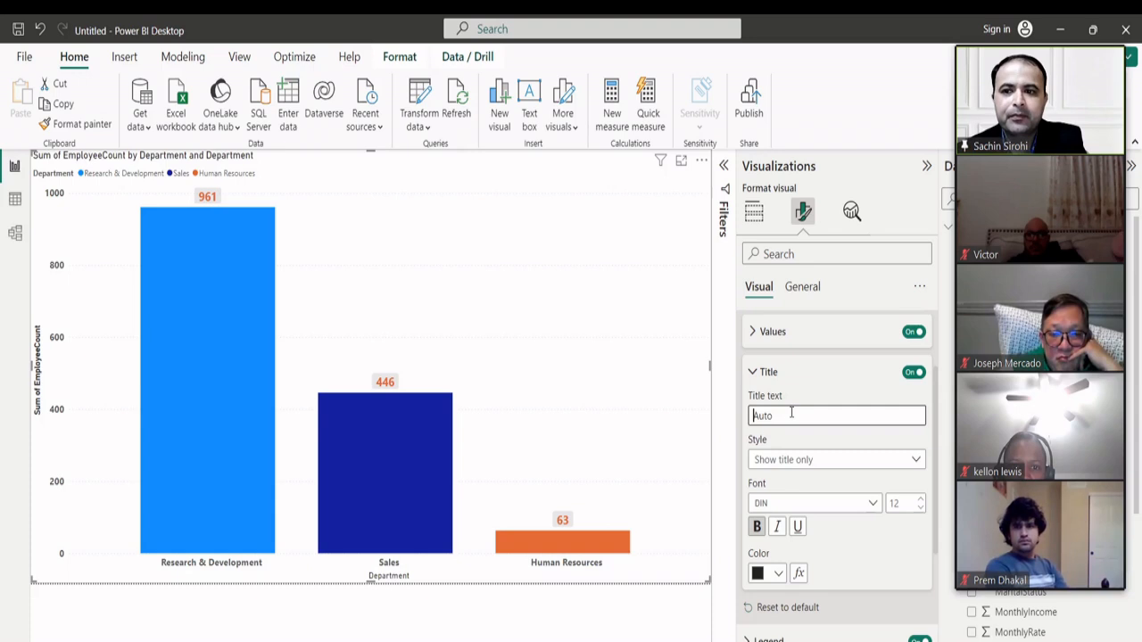
pyautogui.write('Depart')
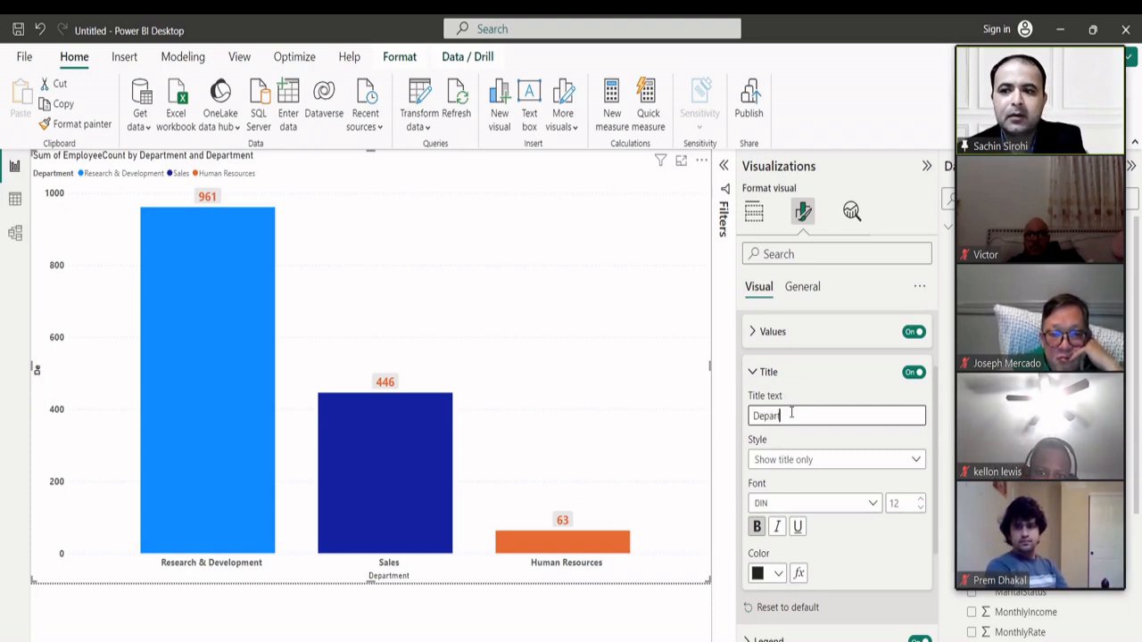
pyautogui.write('ment Wise Employee')
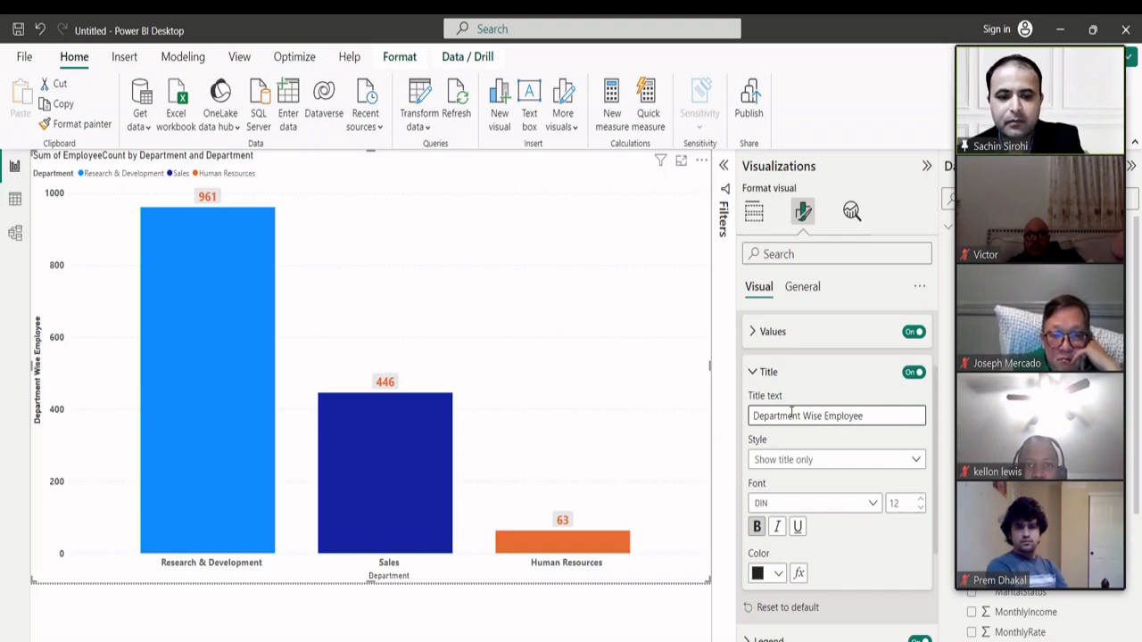
pyautogui.write('No of')
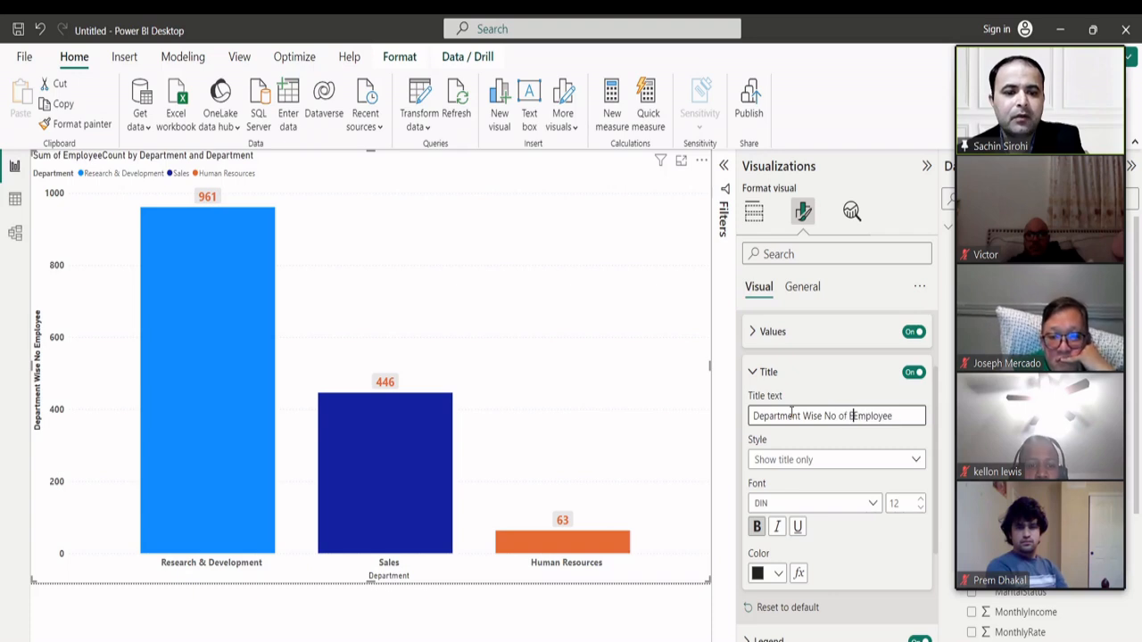
pyautogui.press('BackSpace')
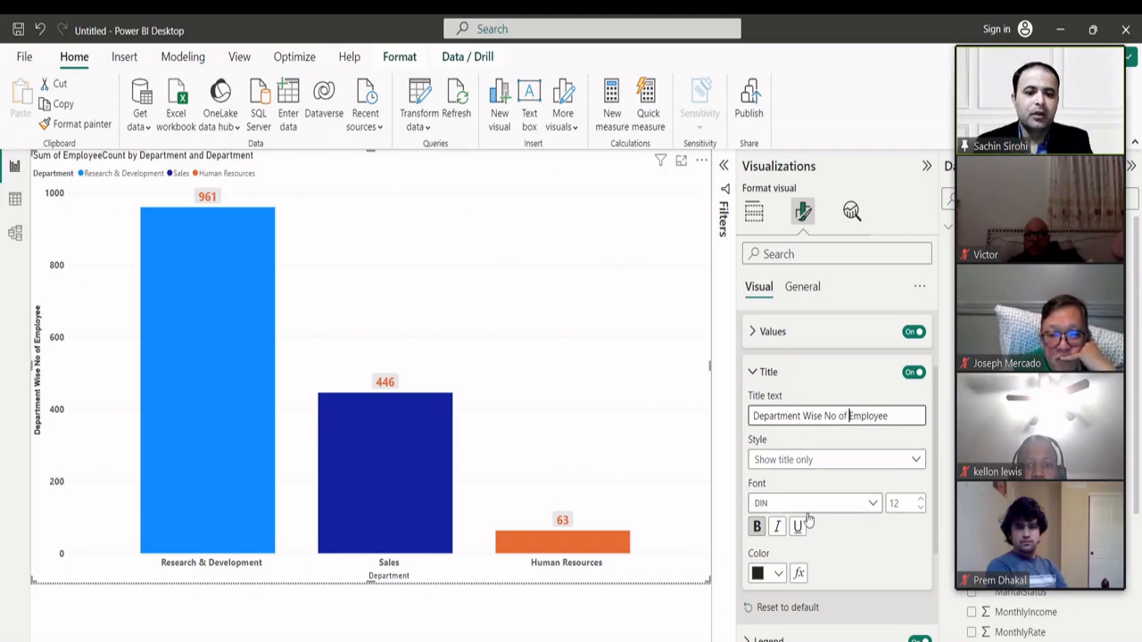
# - Set the Y-axis title to font size 14 without bold, keep the "Show title only" style, and collapse the title settings
pyautogui.click(921, 500)
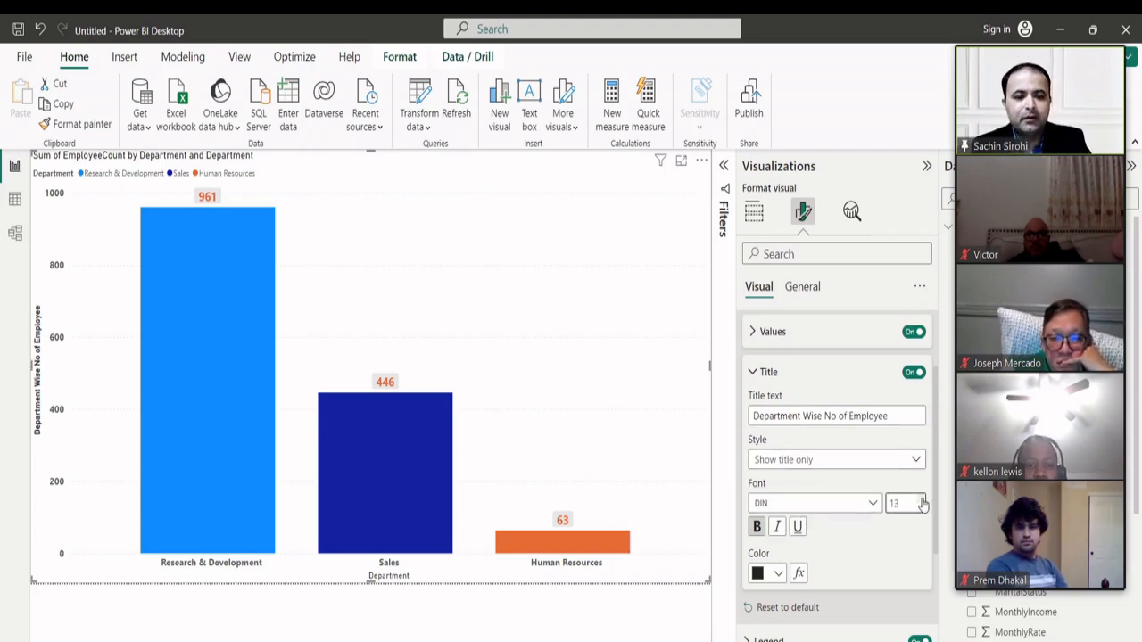
pyautogui.click(812, 461)
pyautogui.click(814, 480)
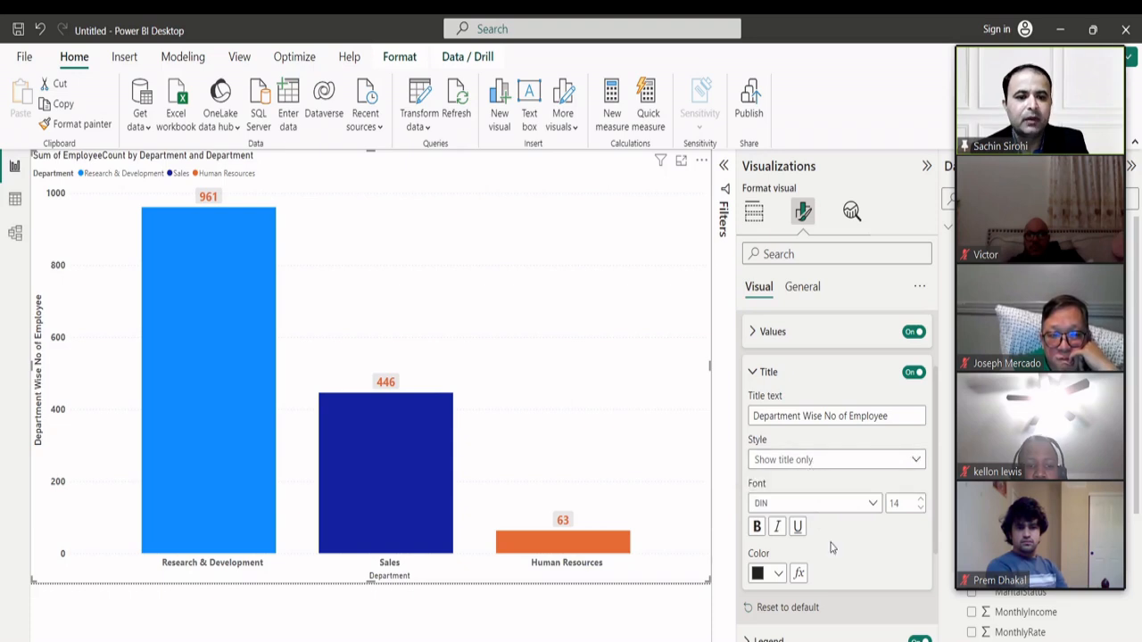
pyautogui.scroll(-2, 835, 517)
pyautogui.scroll(3, 836, 518)
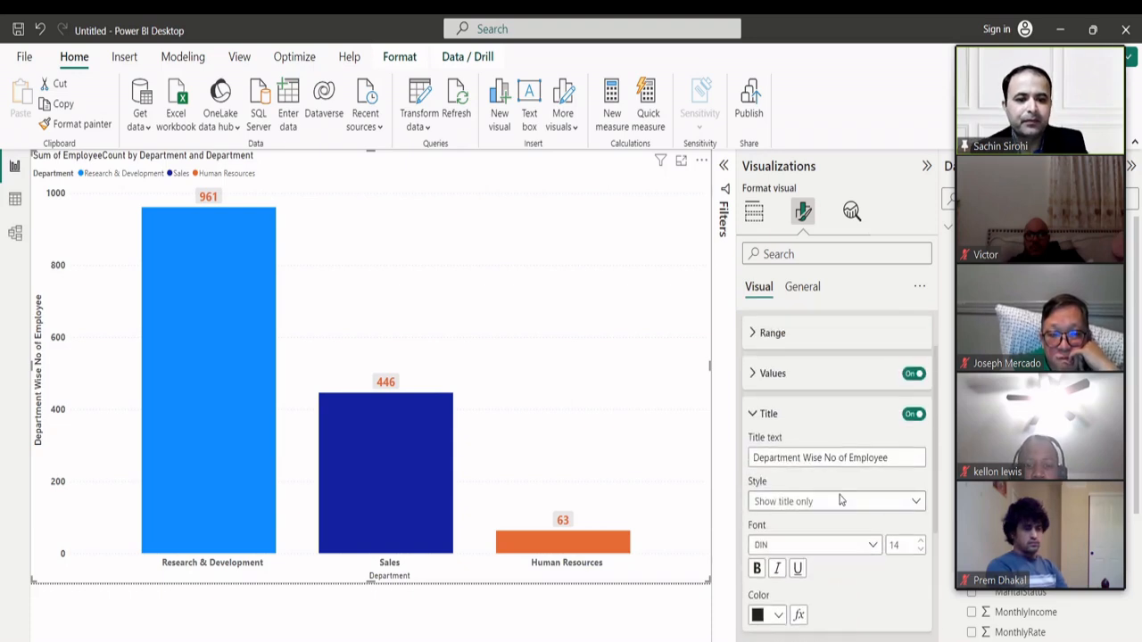
pyautogui.click(753, 430)
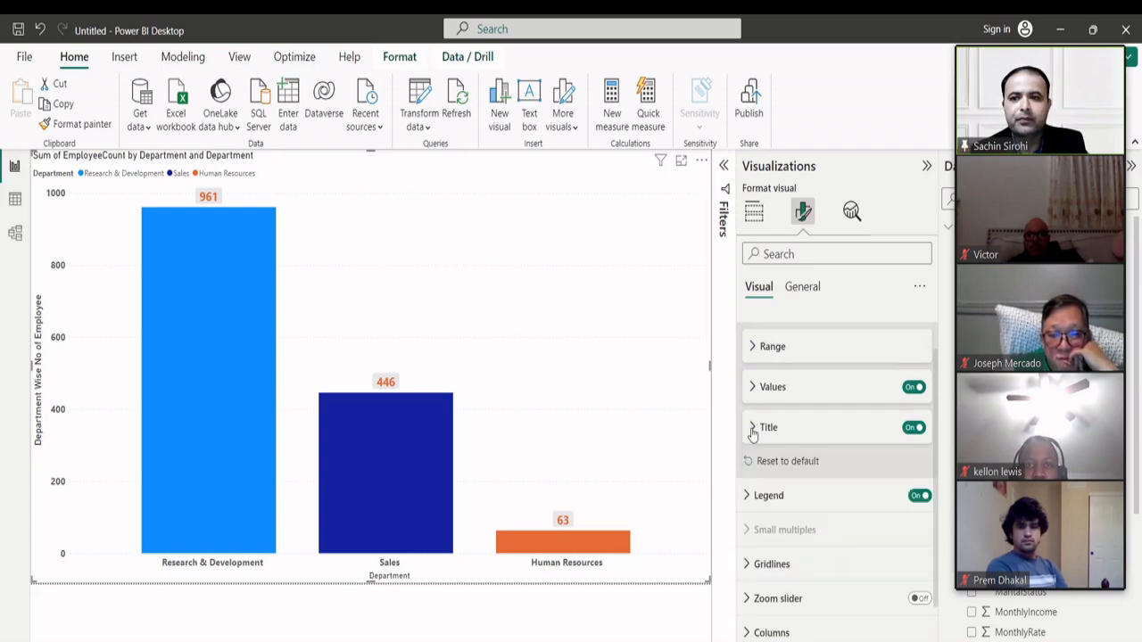
pyautogui.scroll(1, 807, 430)
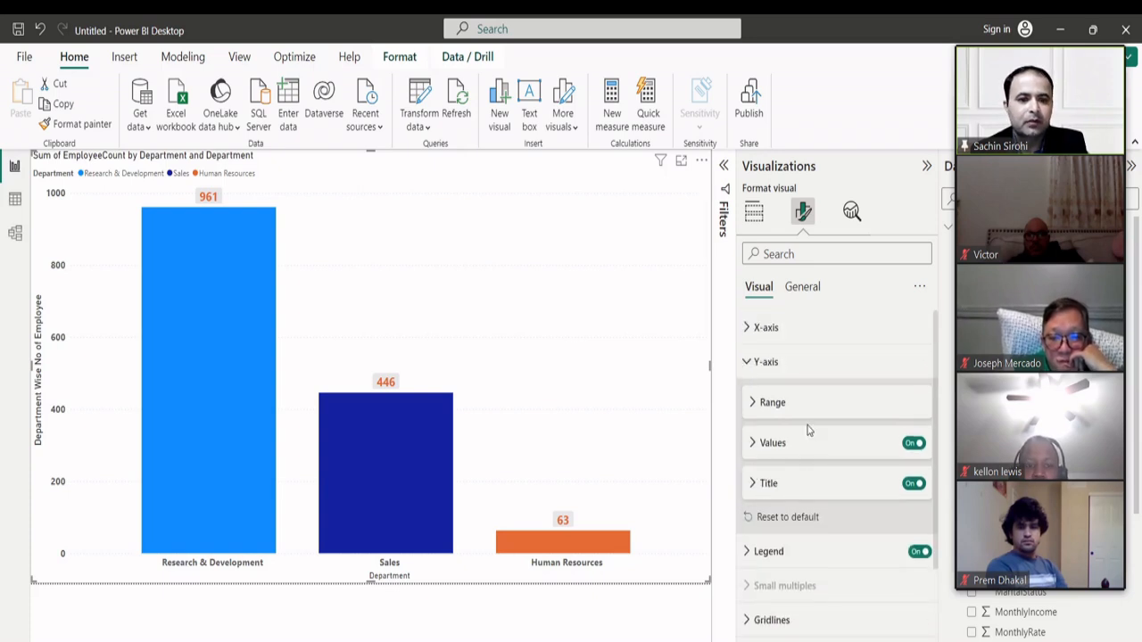
# - Toggle the Y-axis title off and back on to compare the chart with and without it
pyautogui.click(914, 484)
pyautogui.click(916, 484)
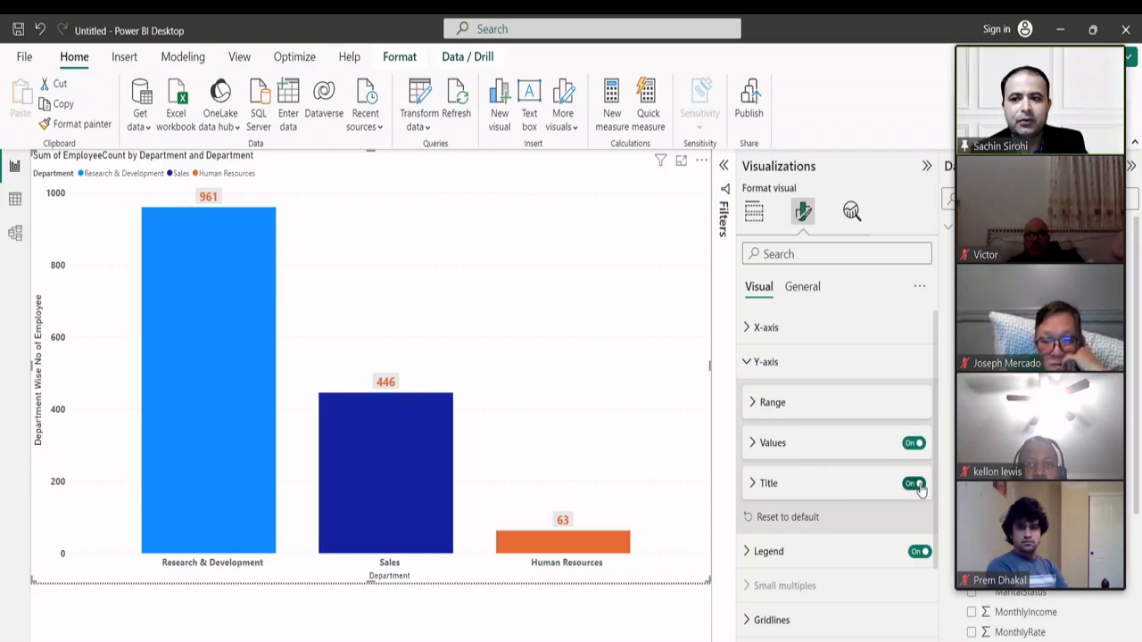
pyautogui.click(916, 484)
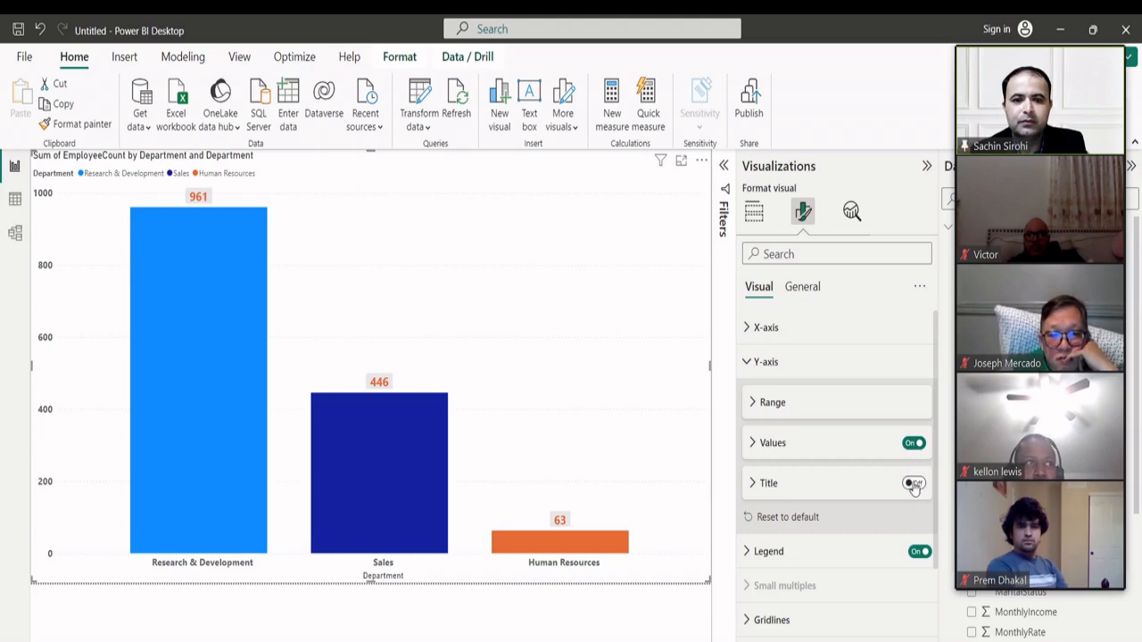
pyautogui.click(914, 486)
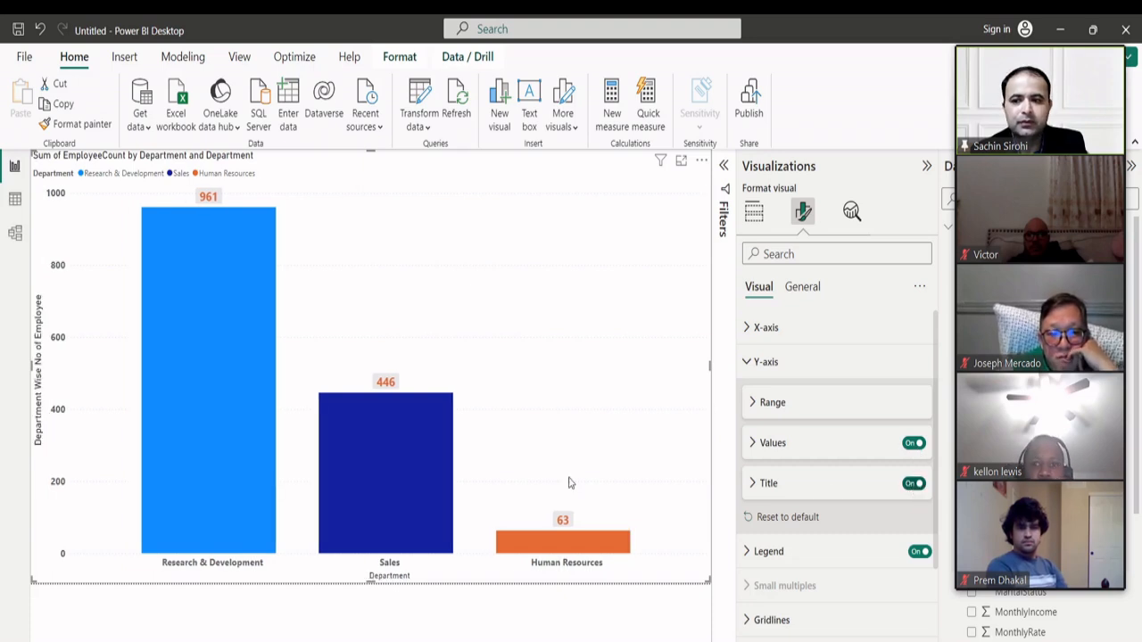
# - Shorten the Y-axis title text to "No of Employee" by removing the leading words "Department Wise"
pyautogui.click(753, 486)
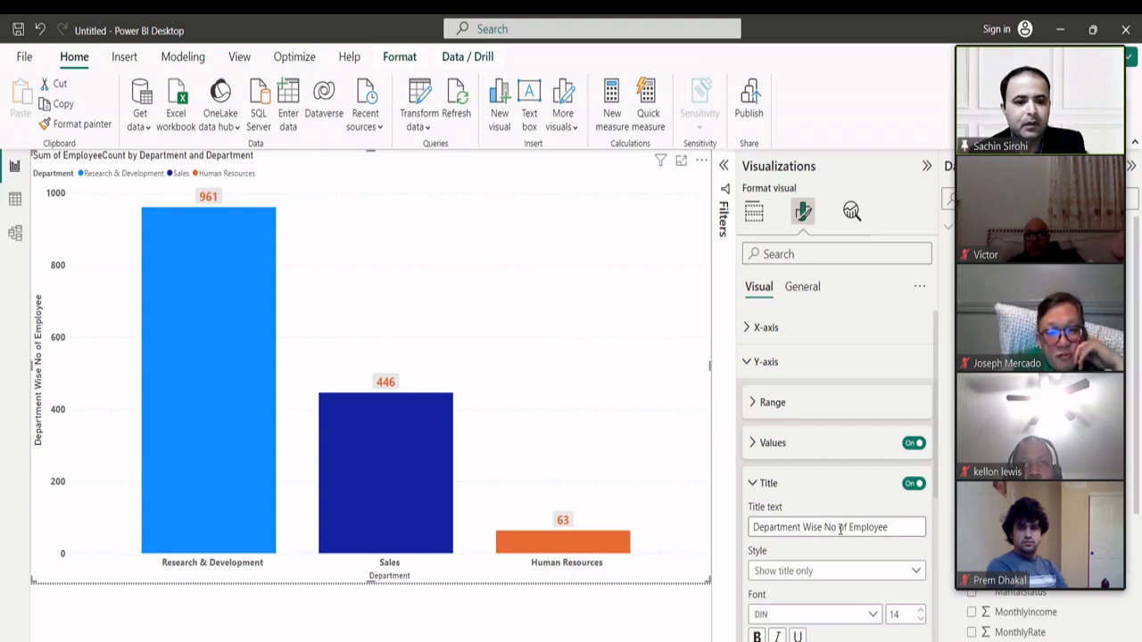
pyautogui.moveTo(825, 528); pyautogui.dragTo(750, 529)
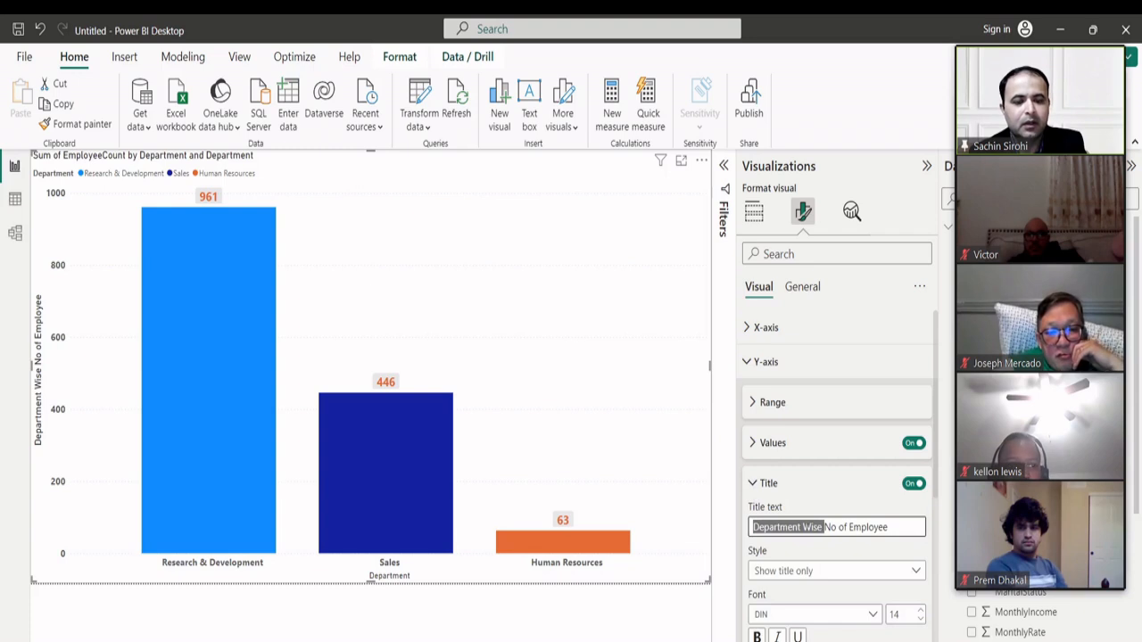
pyautogui.press('BackSpace')
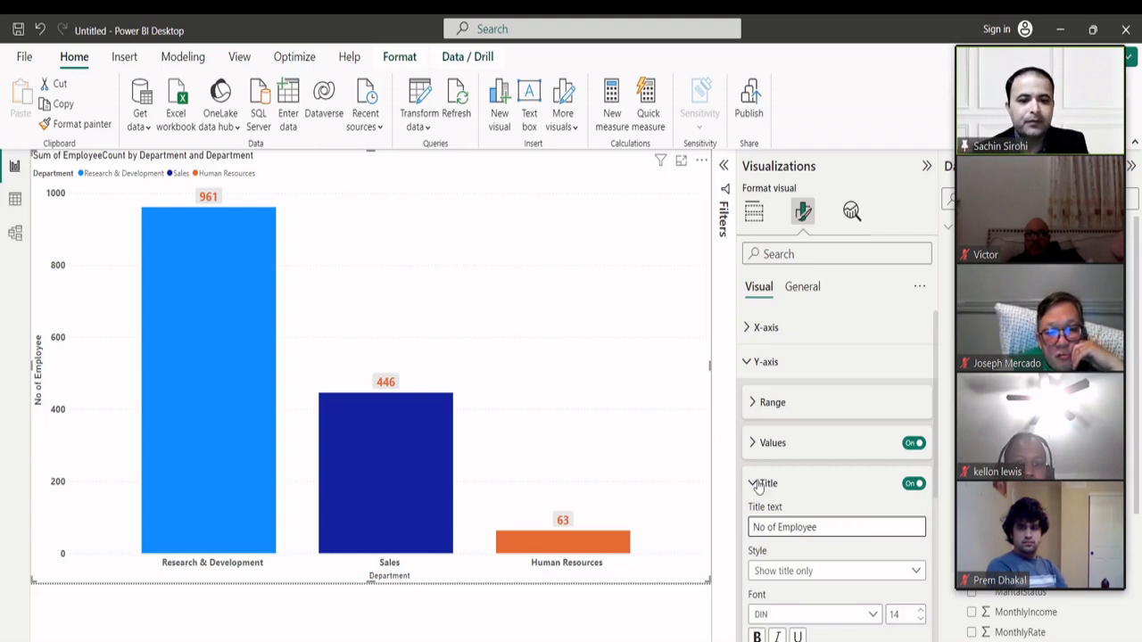
# - Color the Y-axis title orange and collapse its title settings
pyautogui.click(754, 483)
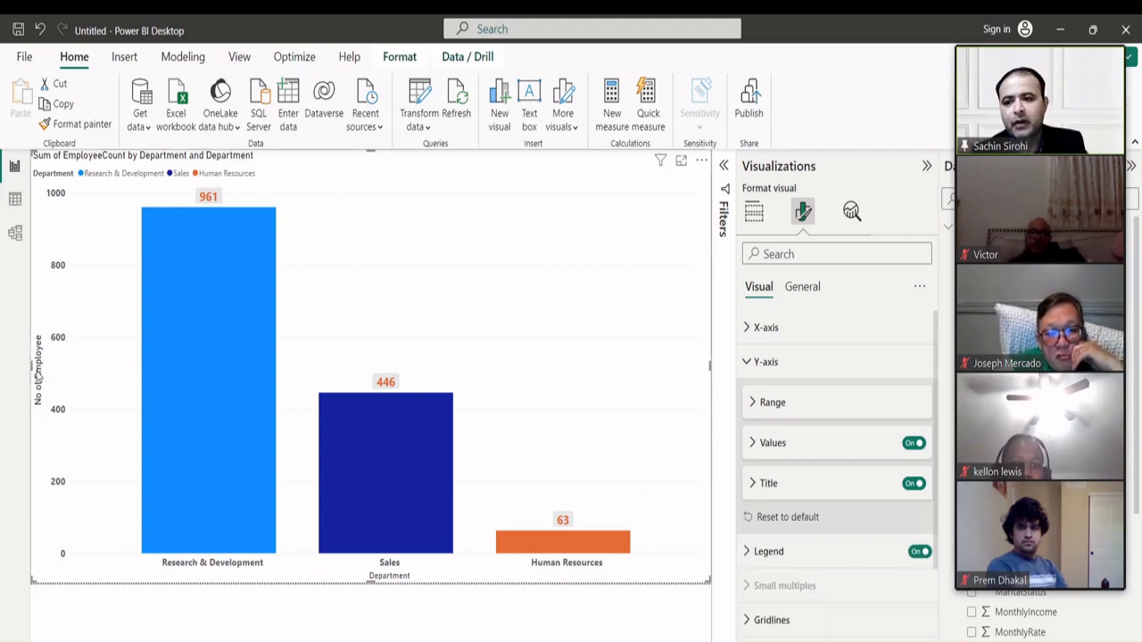
pyautogui.click(754, 484)
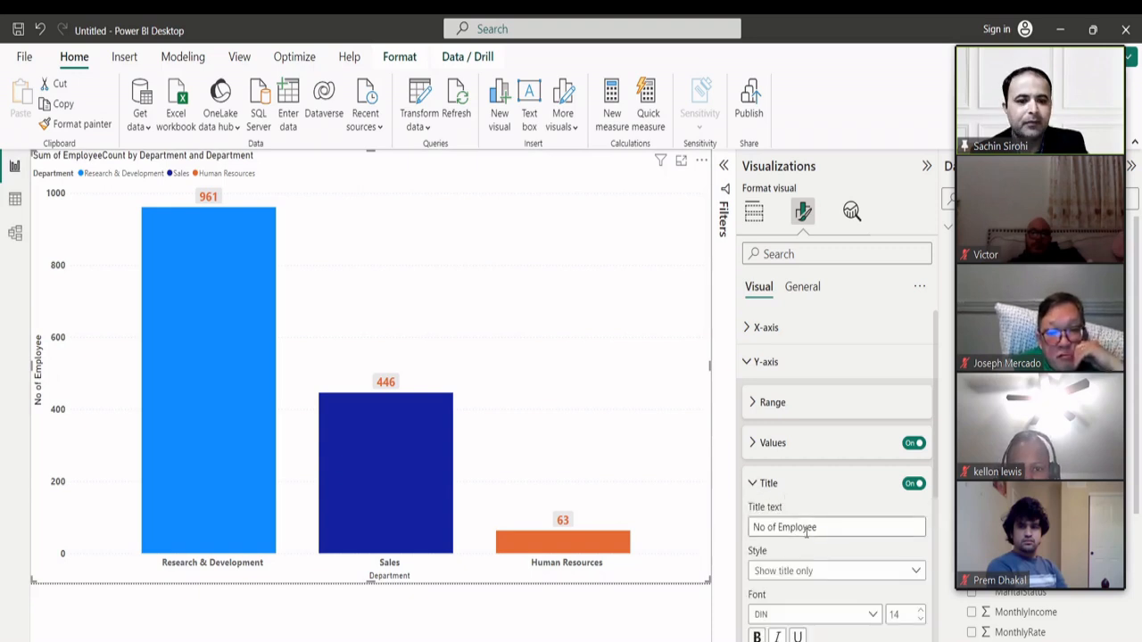
pyautogui.scroll(-2, 847, 535)
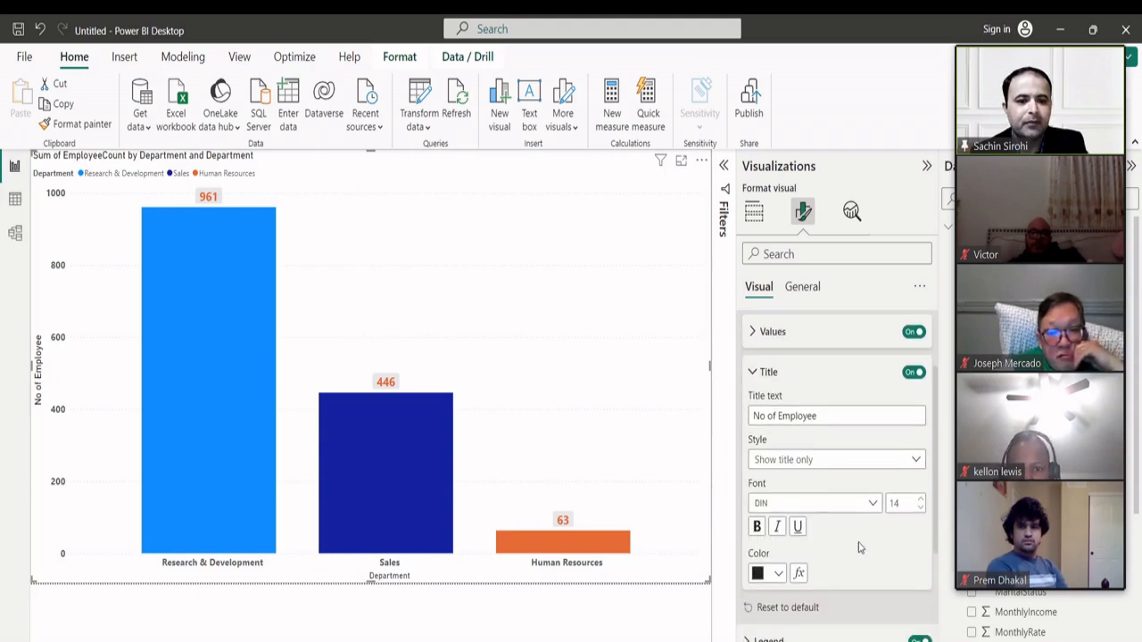
pyautogui.click(777, 574)
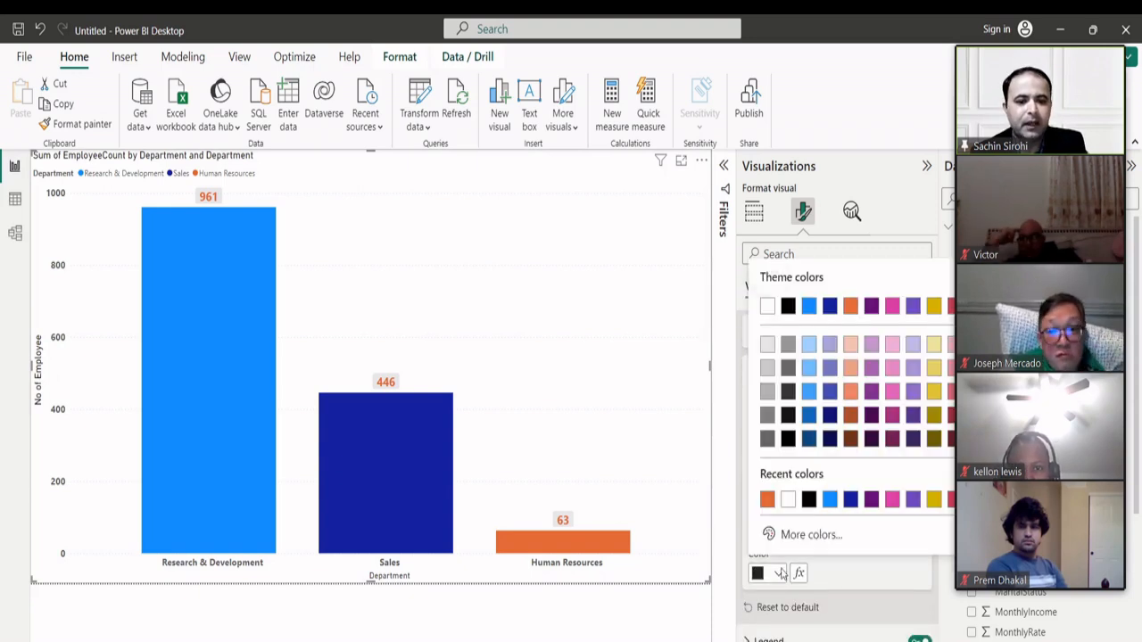
pyautogui.click(767, 500)
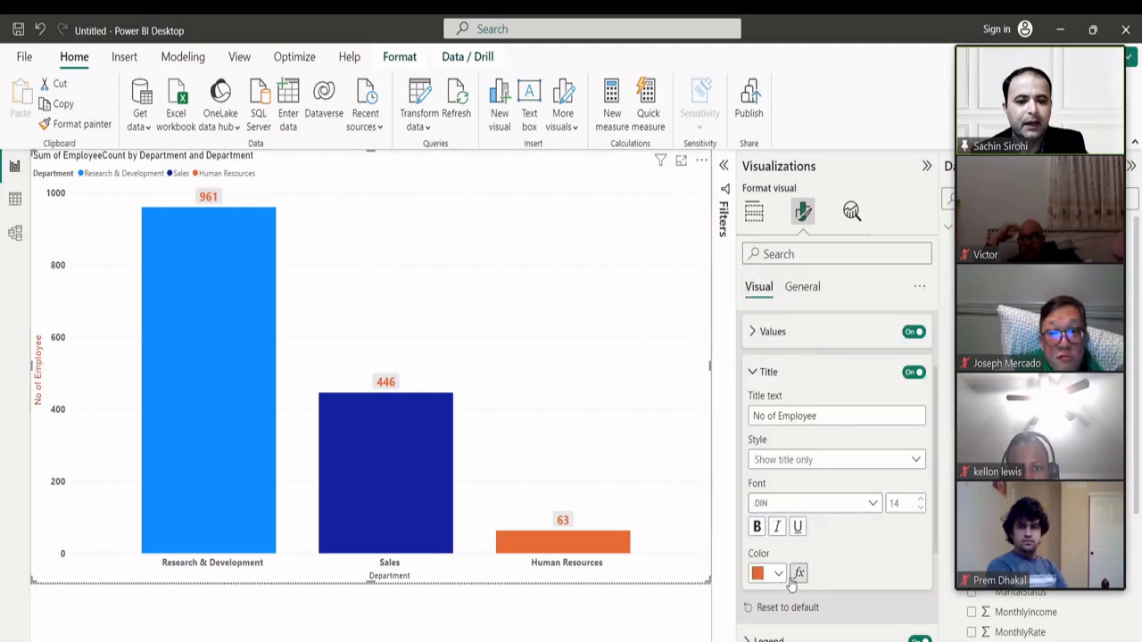
pyautogui.click(752, 378)
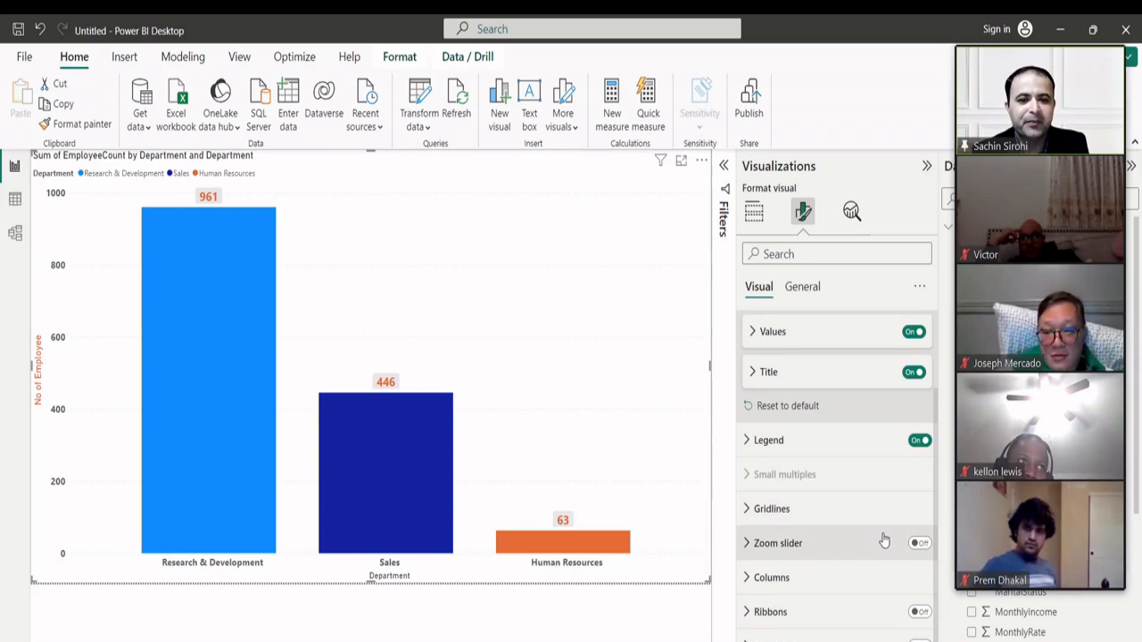
# - Review the chart's field assignments, return to the visual formatting, and turn off the legend
pyautogui.scroll(-1, 881, 544)
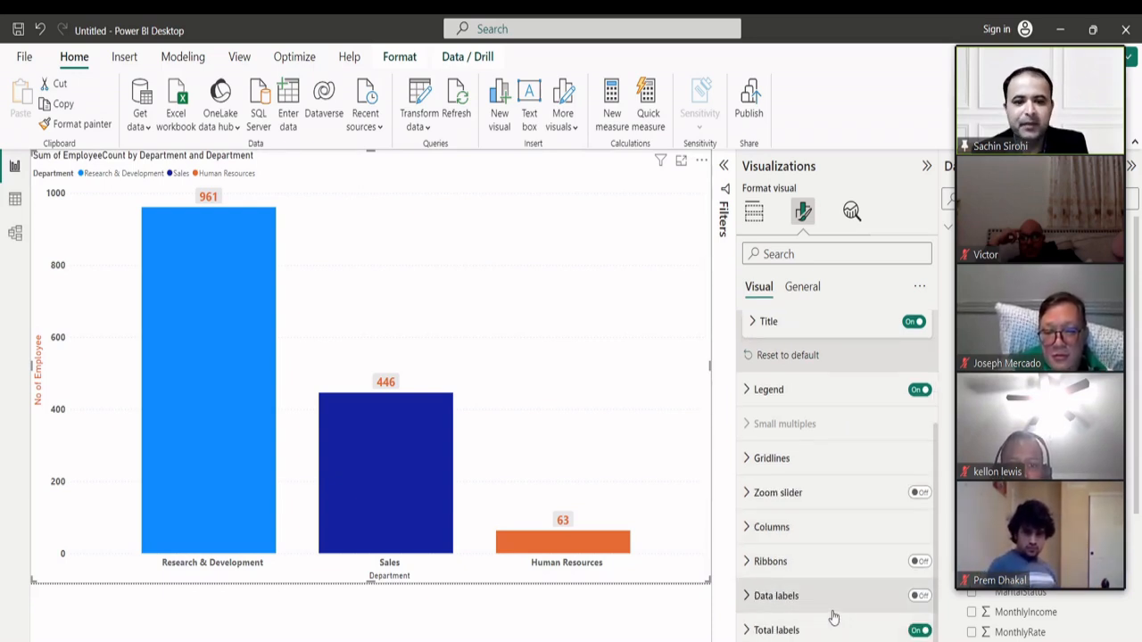
pyautogui.click(751, 219)
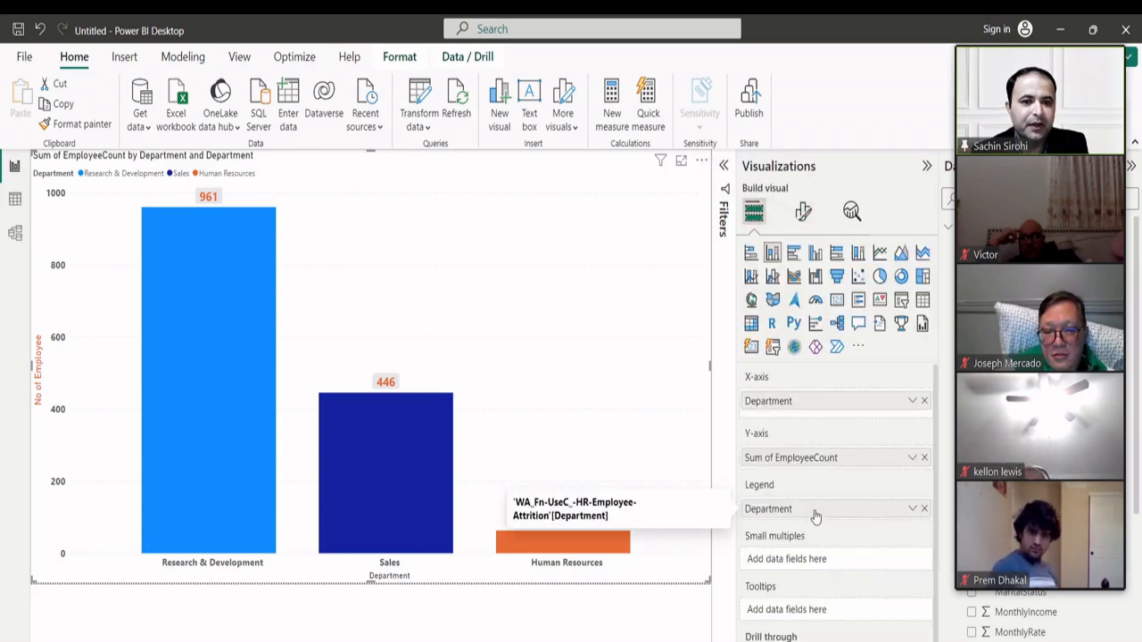
pyautogui.scroll(-1, 812, 531)
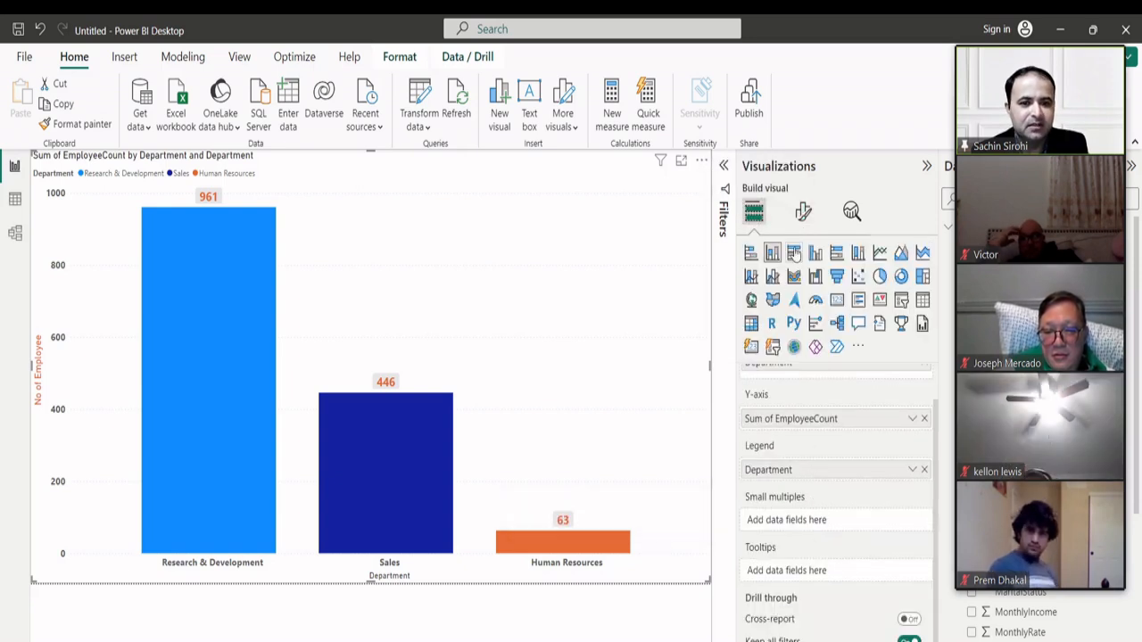
pyautogui.click(803, 215)
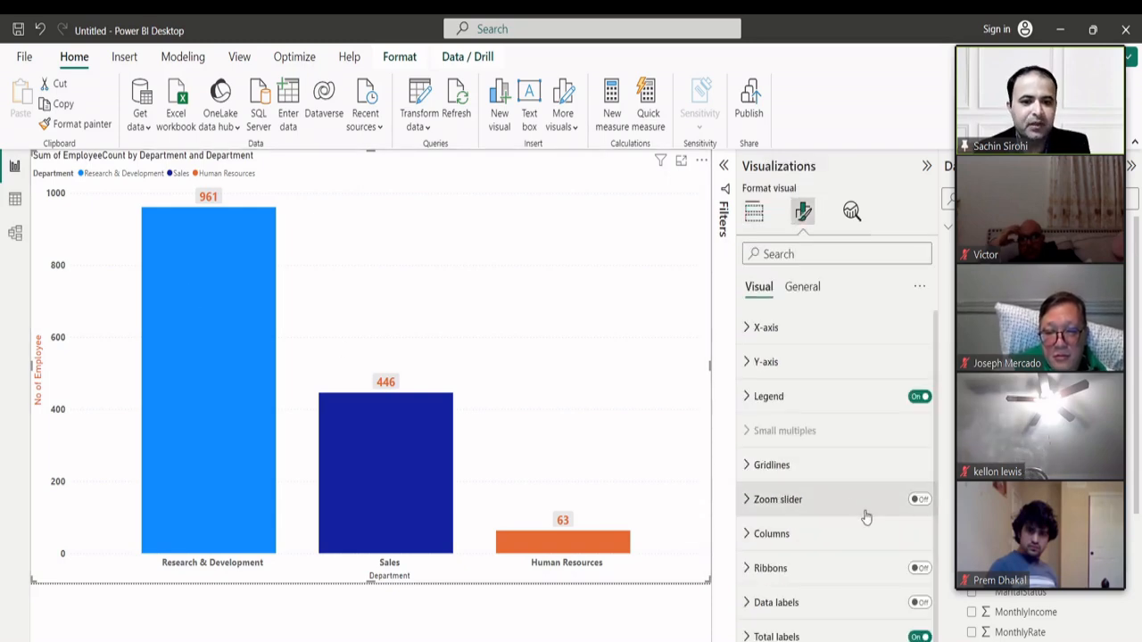
pyautogui.click(919, 398)
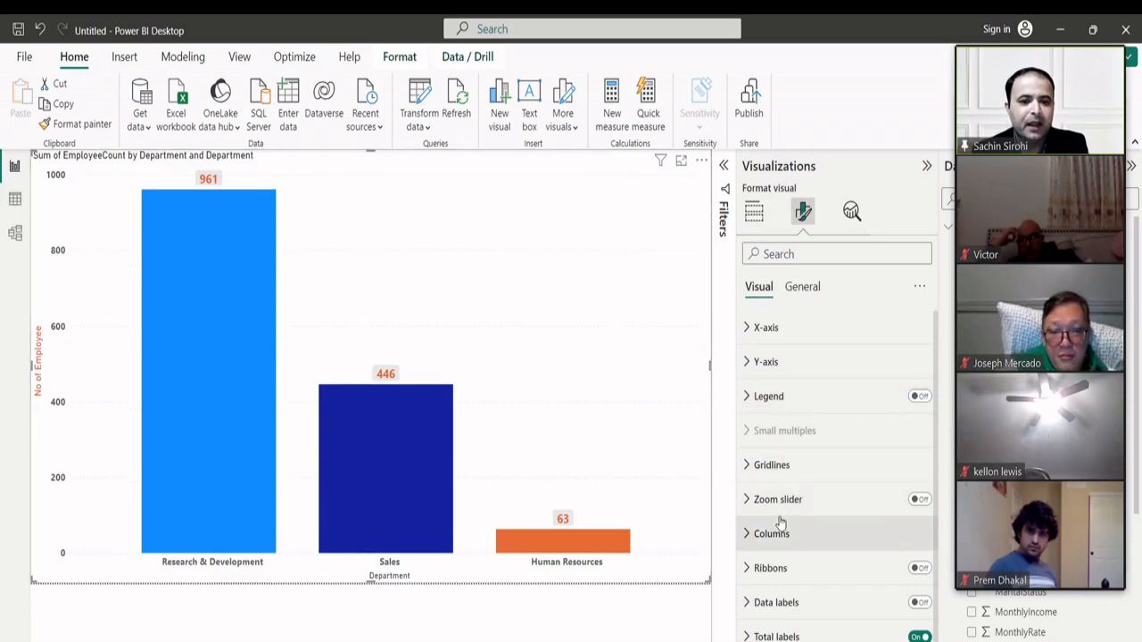
# - Toggle the chart's total labels off and back on to compare the columns with and without them
pyautogui.scroll(-1, 797, 568)
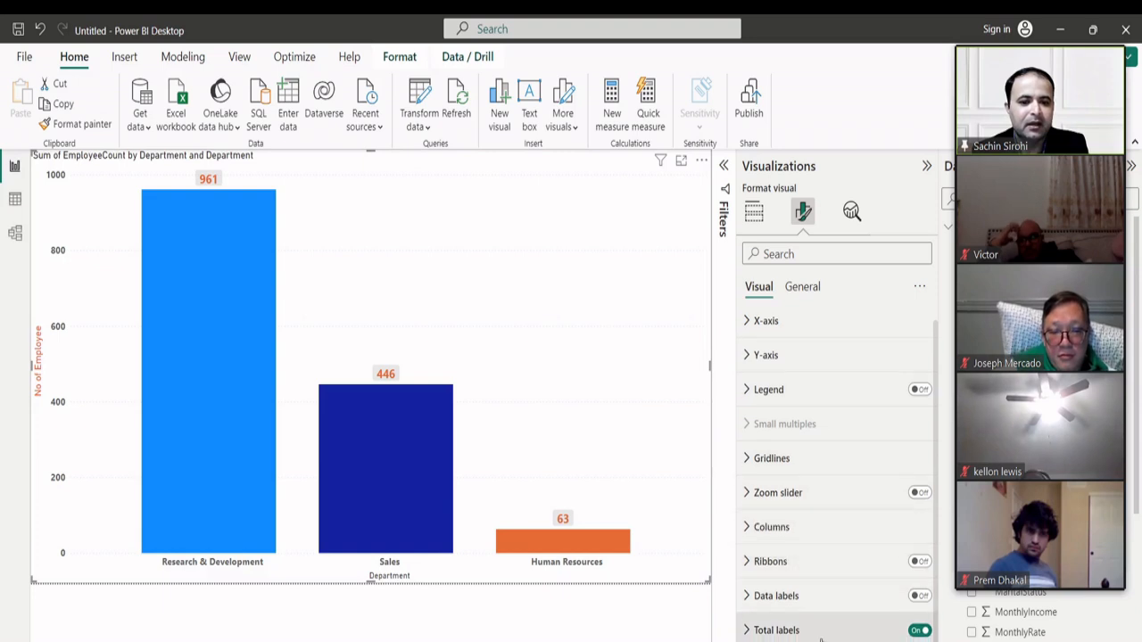
pyautogui.click(920, 631)
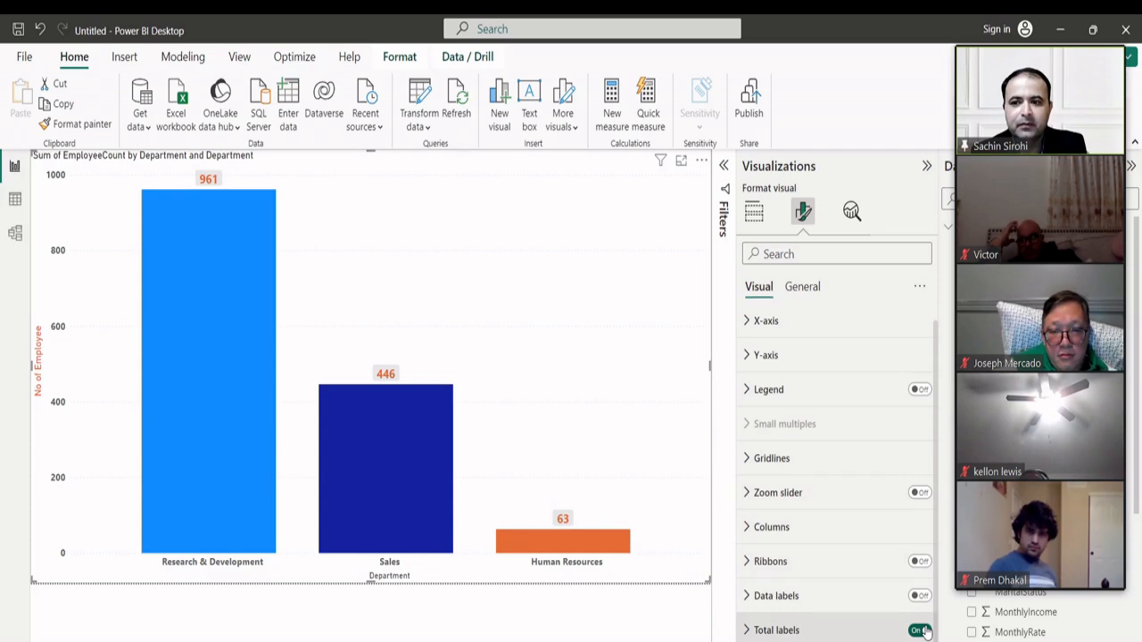
pyautogui.click(920, 631)
pyautogui.click(919, 630)
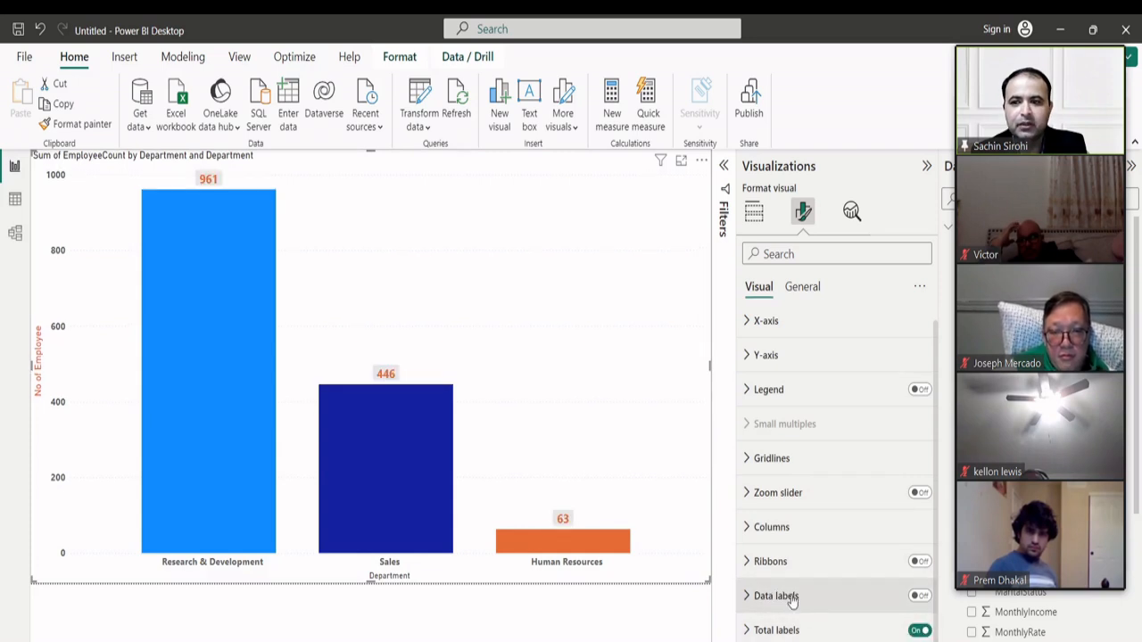
# - Try the ribbons option and inspect the column formatting settings, collapsing them again
pyautogui.click(919, 563)
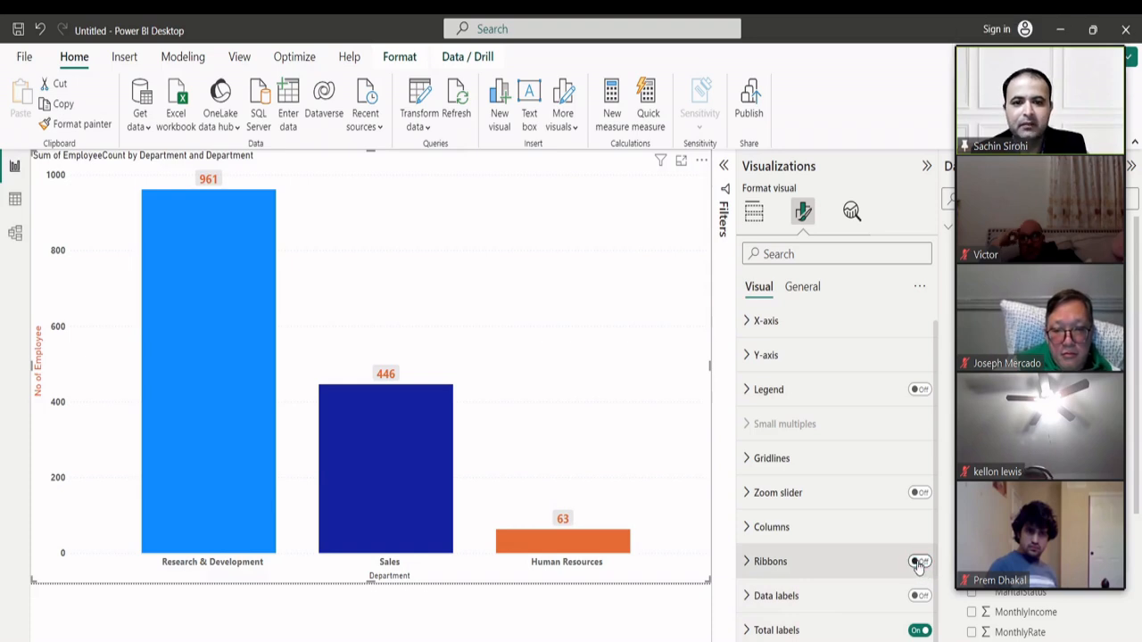
pyautogui.click(769, 538)
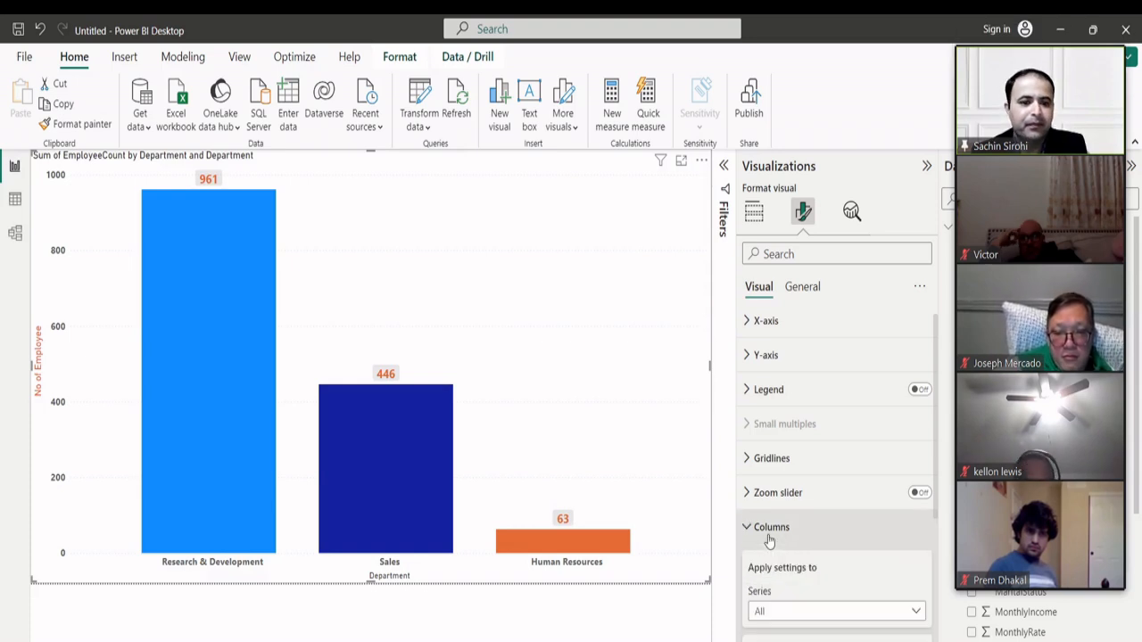
pyautogui.click(769, 529)
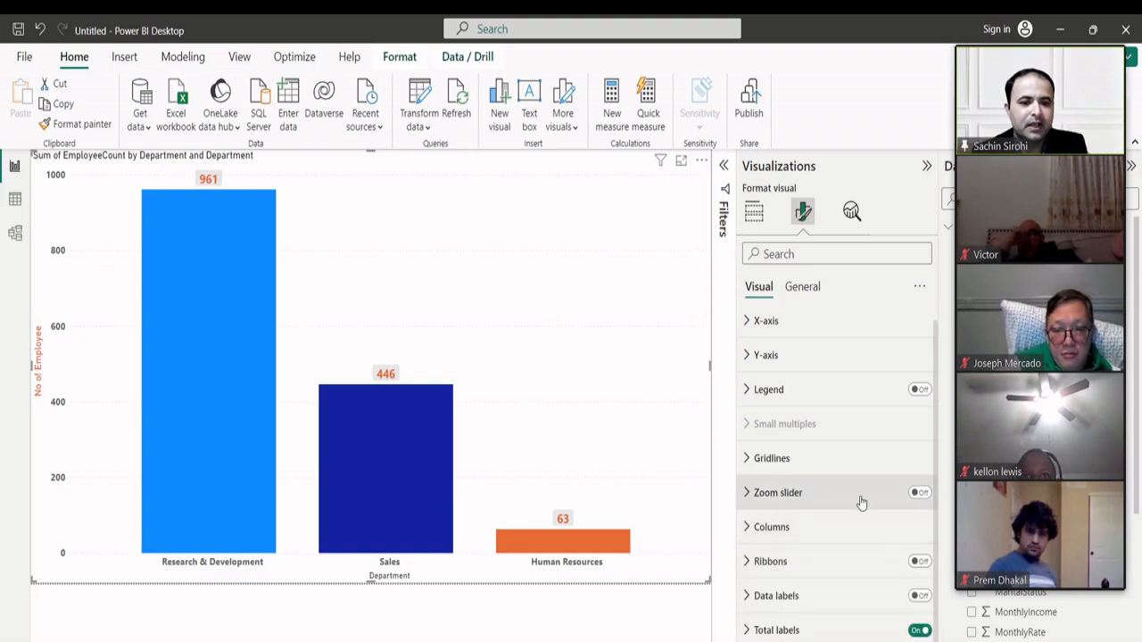
# - Try the zoom slider by slightly lowering the upper end of the Y-axis range, and switch the slider off again
pyautogui.click(920, 494)
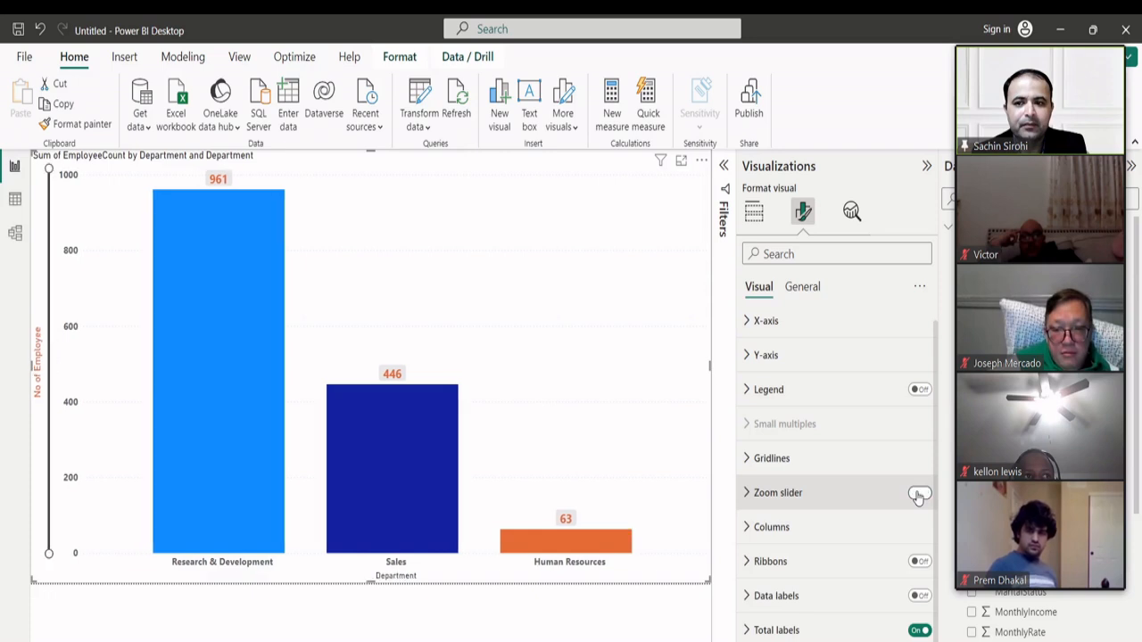
pyautogui.moveTo(49, 169)
pyautogui.mouseDown()
pyautogui.moveTo(49, 331)
pyautogui.moveTo(49, 176)
pyautogui.mouseUp()
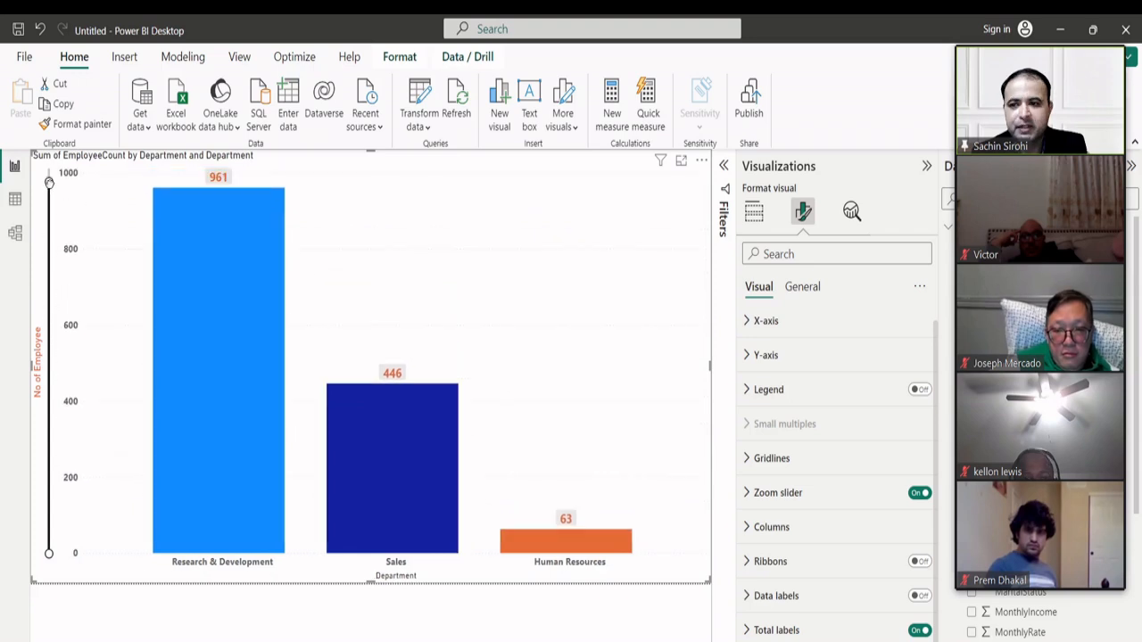
pyautogui.click(911, 495)
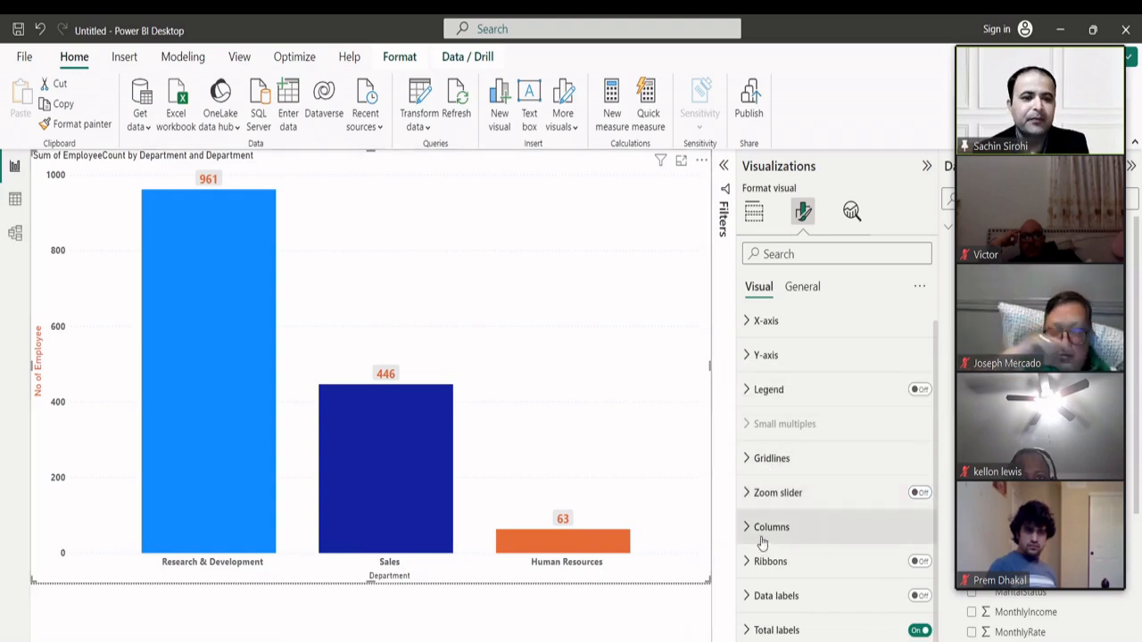
# - Replace the chart's automatic title text with "Department Wise No of Employee"
pyautogui.click(801, 290)
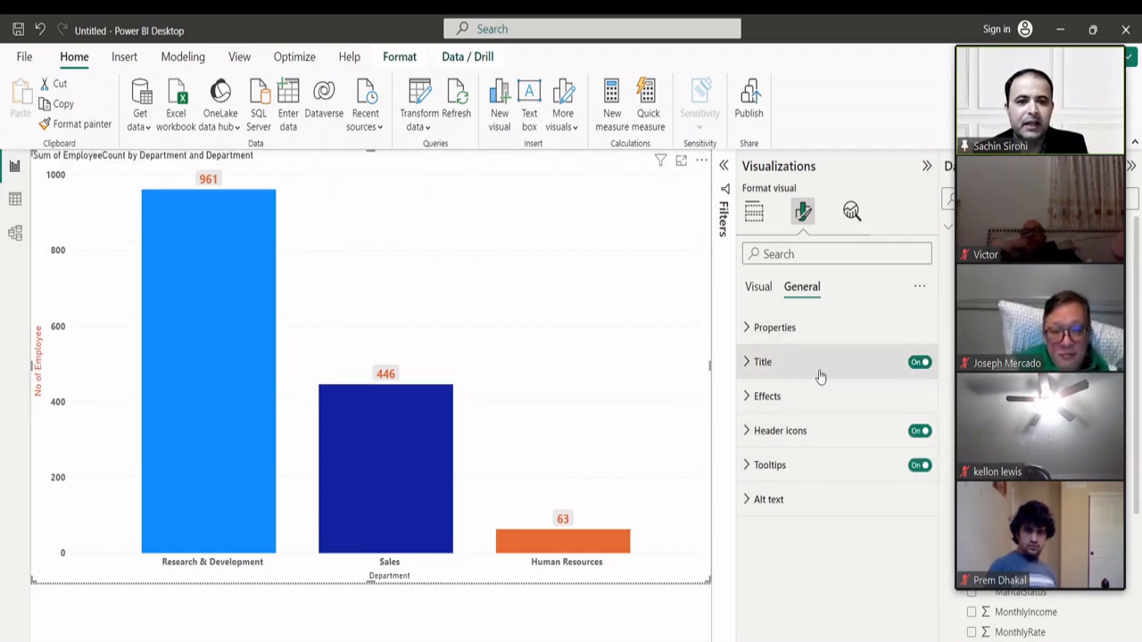
pyautogui.click(750, 364)
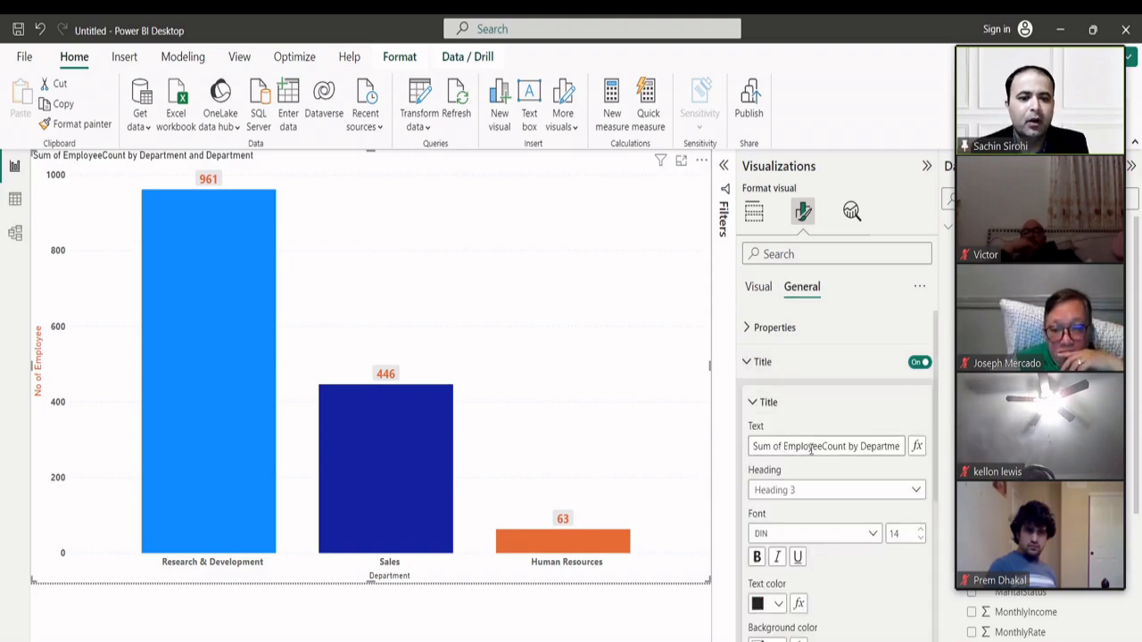
pyautogui.moveTo(861, 447); pyautogui.dragTo(701, 446)
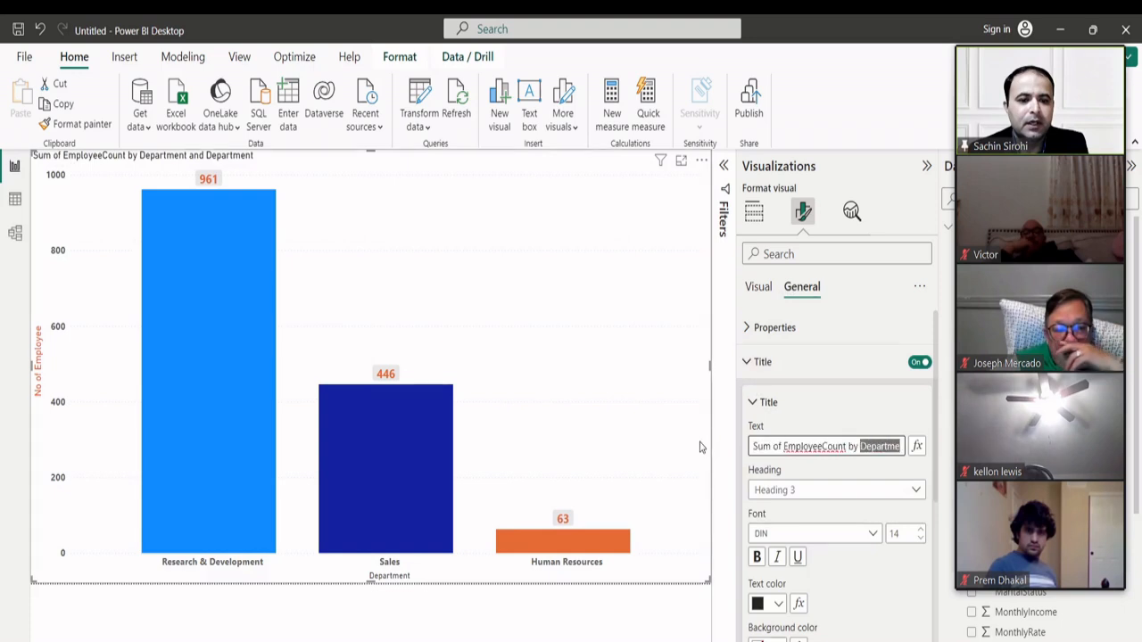
pyautogui.press('BackSpace')
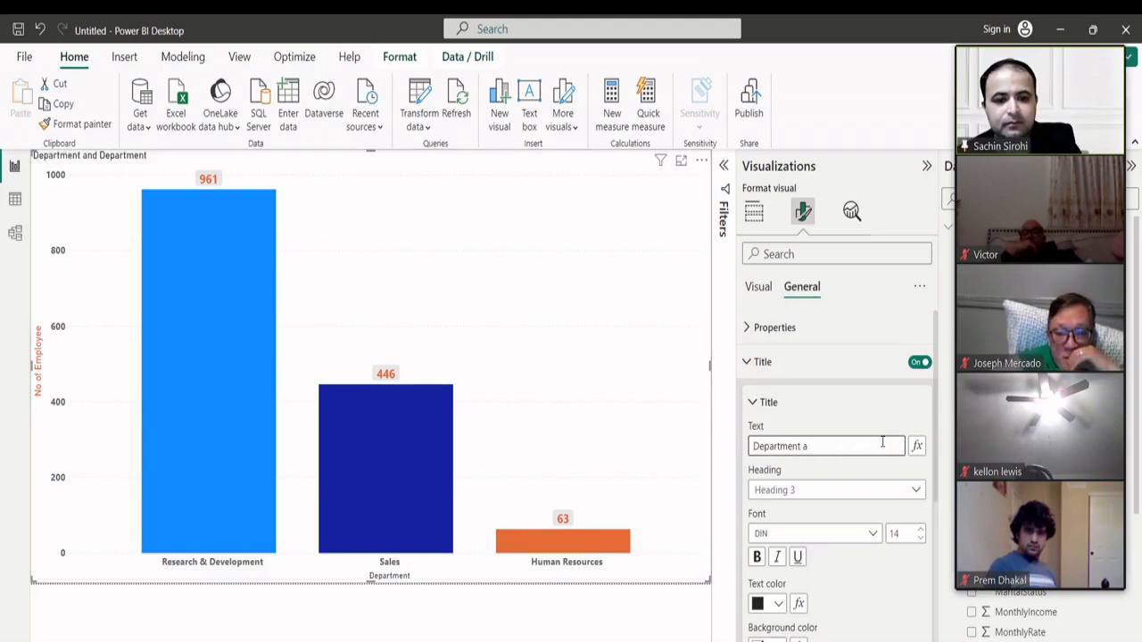
pyautogui.write('Wise No o')
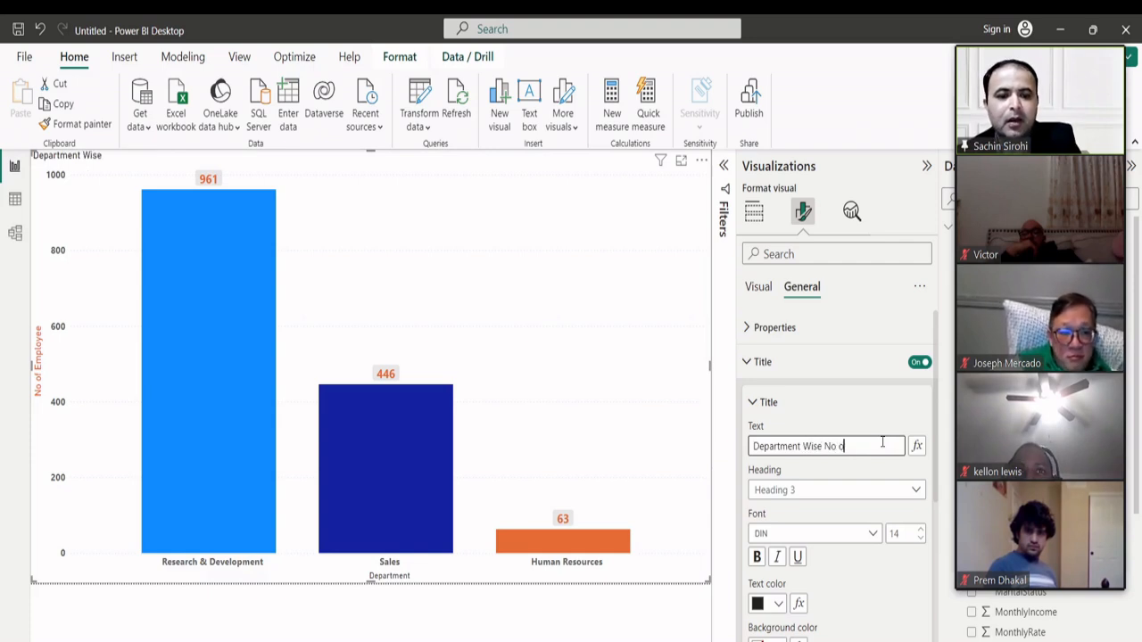
pyautogui.write('f Emp')
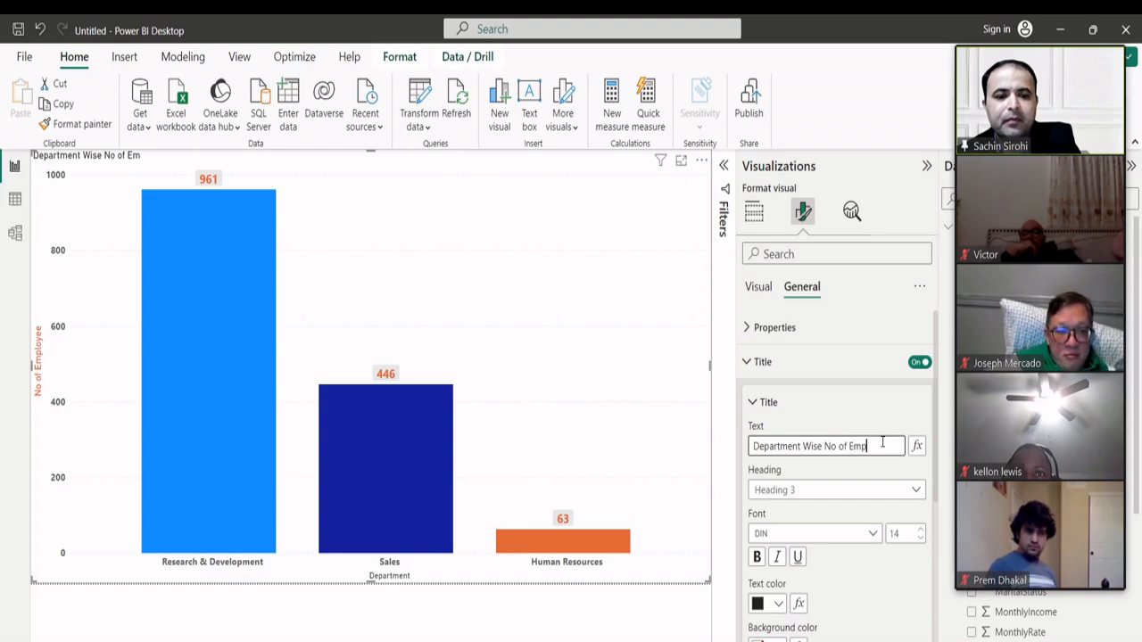
pyautogui.write('loyee')
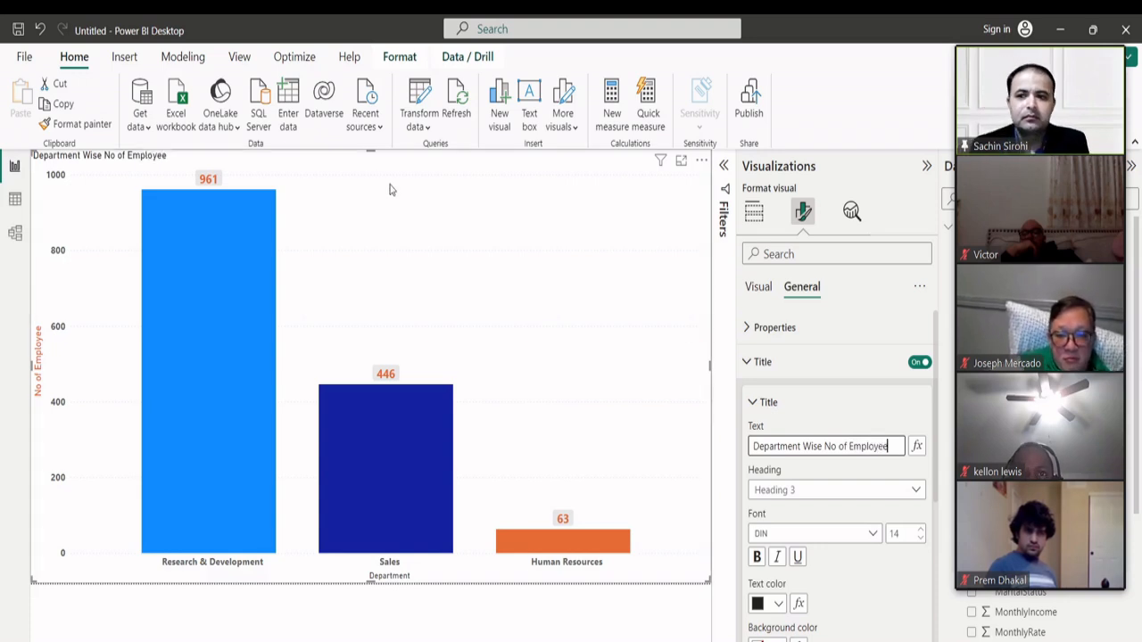
# - Increase the chart title's font size to 21
pyautogui.click(923, 529)
pyautogui.click(923, 529)
pyautogui.click(922, 529)
pyautogui.click(922, 530)
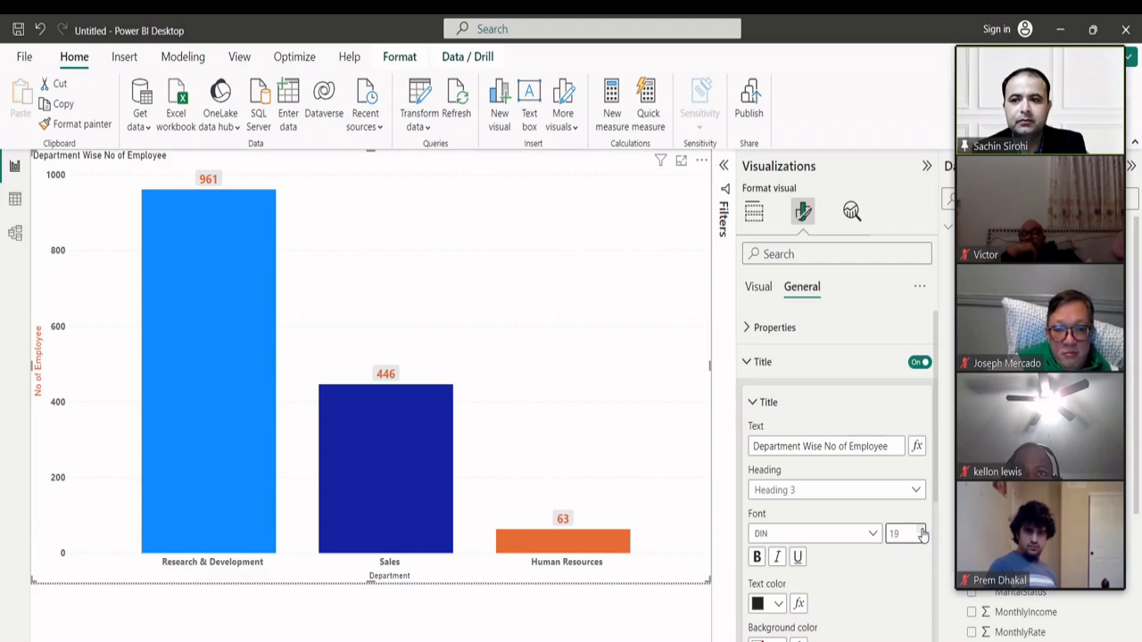
pyautogui.click(923, 530)
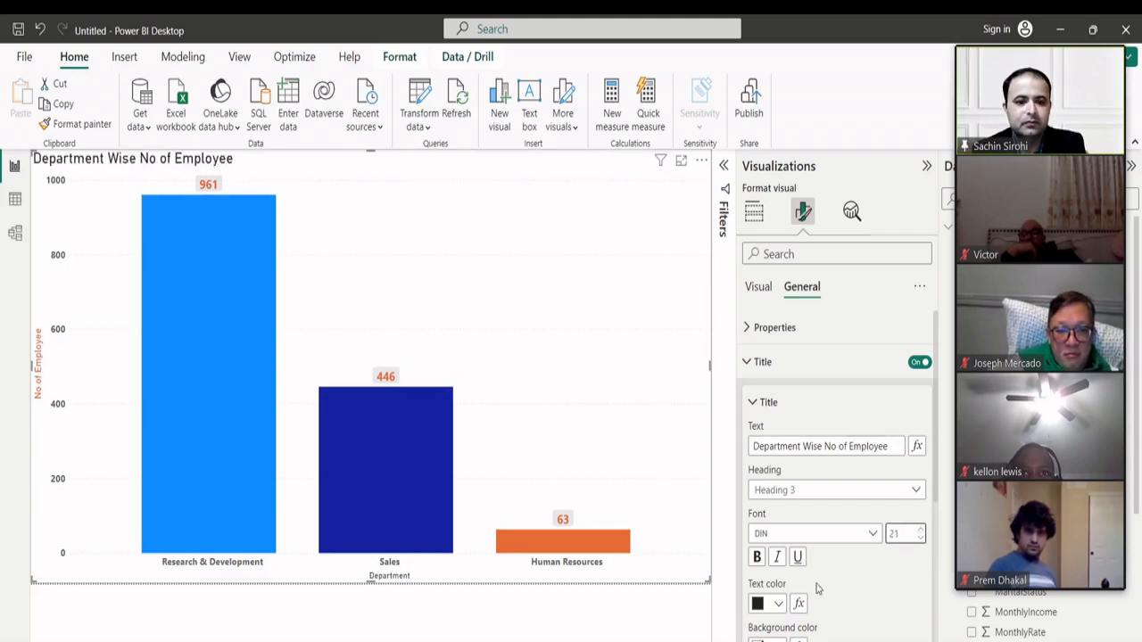
# - Style the chart title as white text on a black background with centered horizontal alignment
pyautogui.scroll(-1, 789, 622)
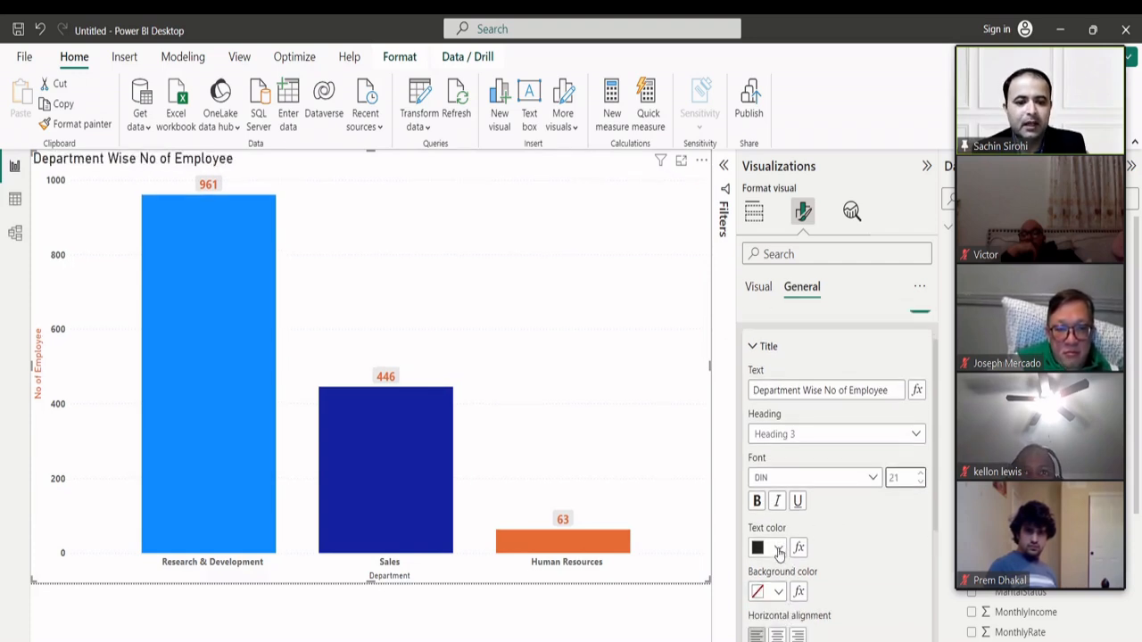
pyautogui.click(779, 549)
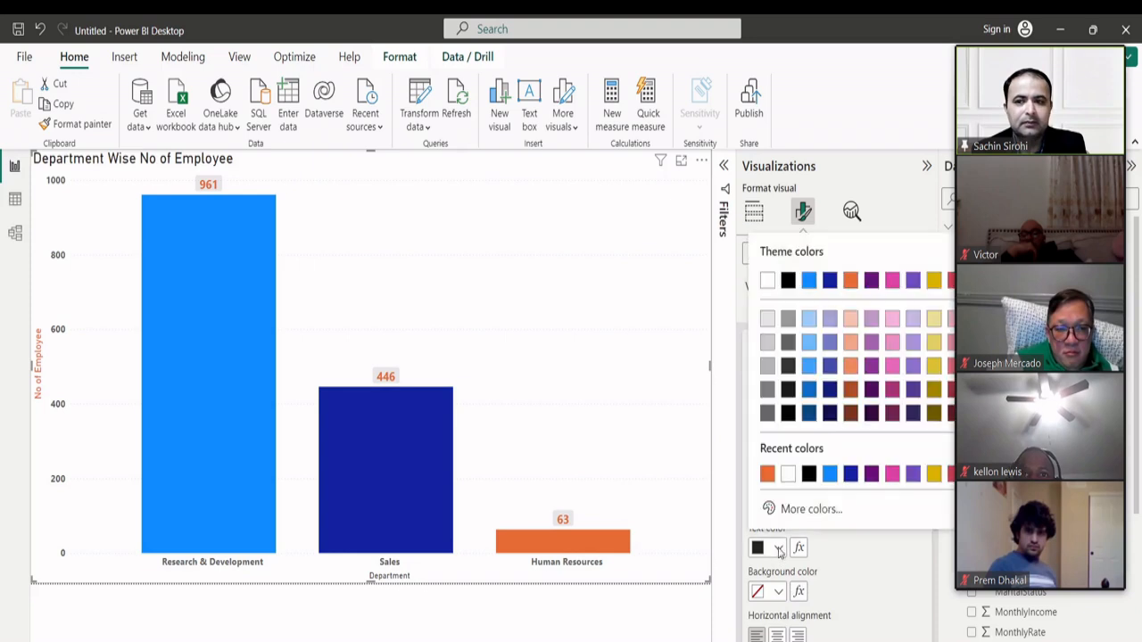
pyautogui.click(769, 280)
pyautogui.scroll(-1, 794, 535)
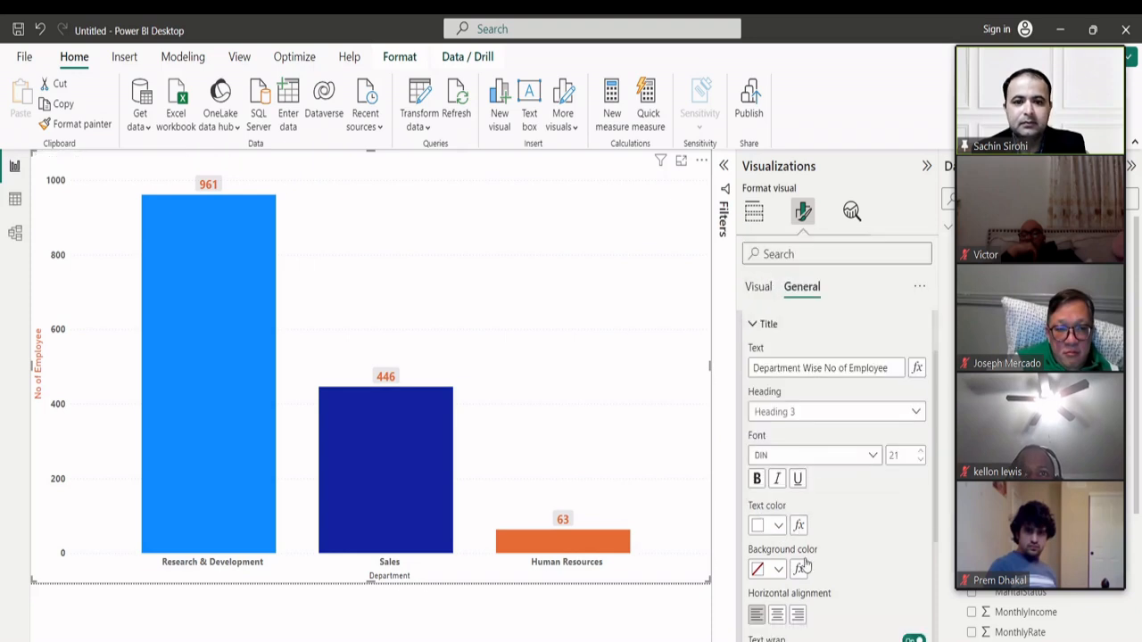
pyautogui.click(777, 482)
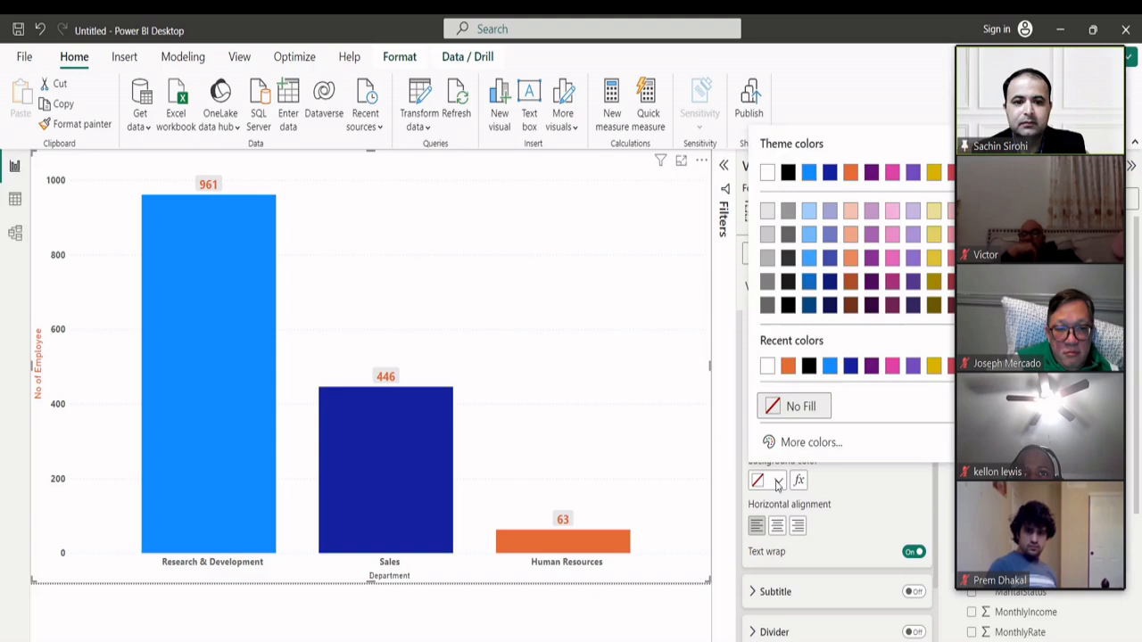
pyautogui.click(809, 373)
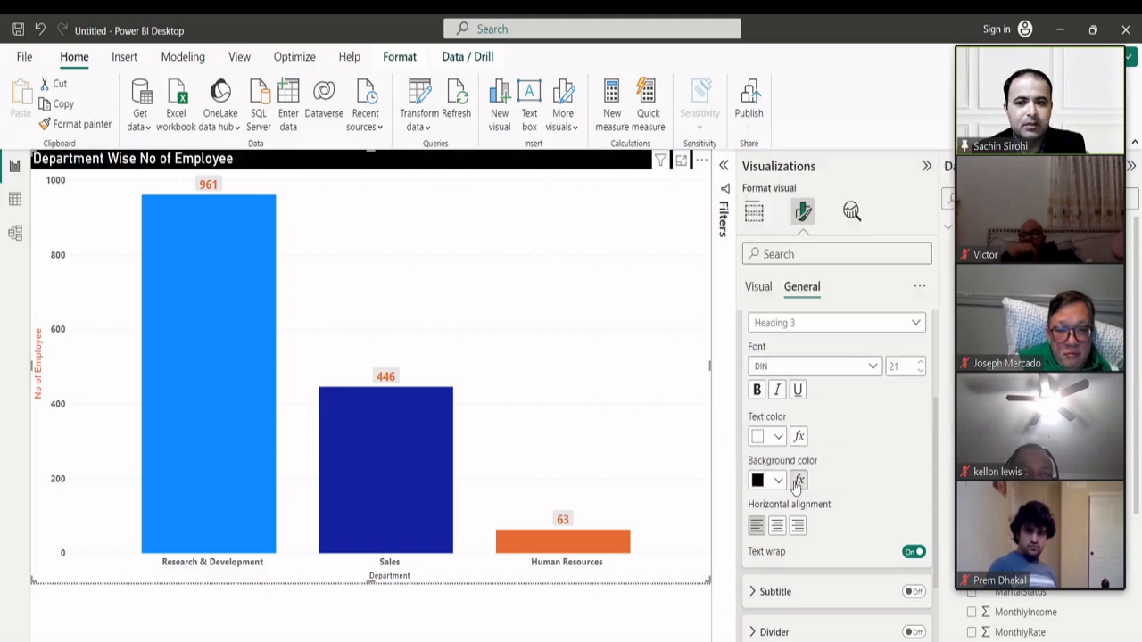
pyautogui.click(777, 530)
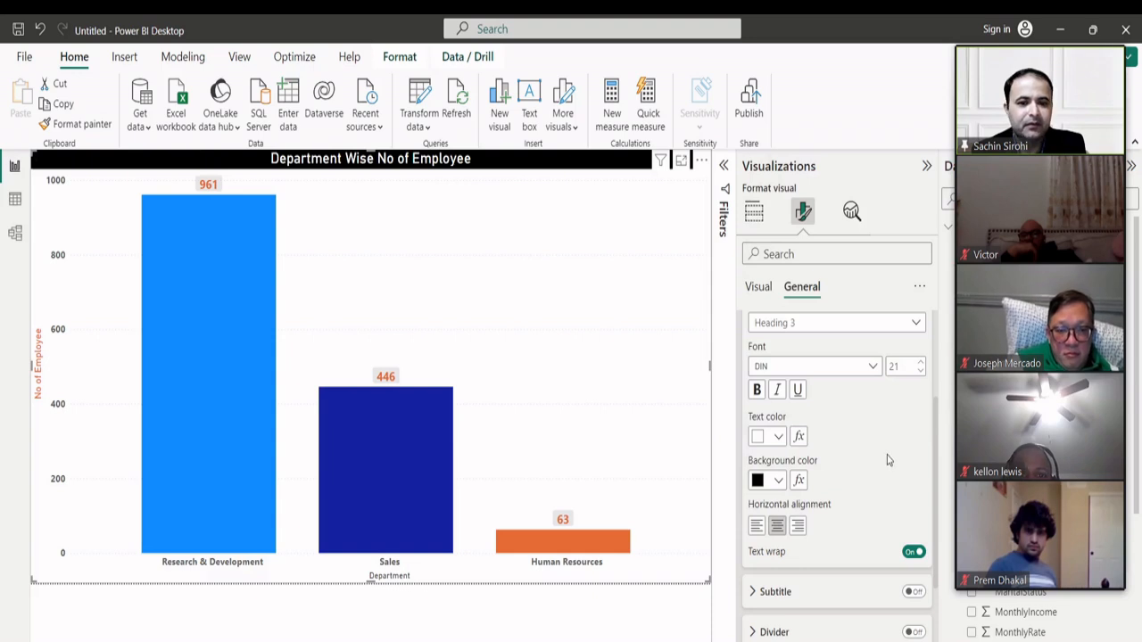
# - Collapse the chart title settings and the visualization options, and deselect the chart to view it larger
pyautogui.scroll(3, 889, 459)
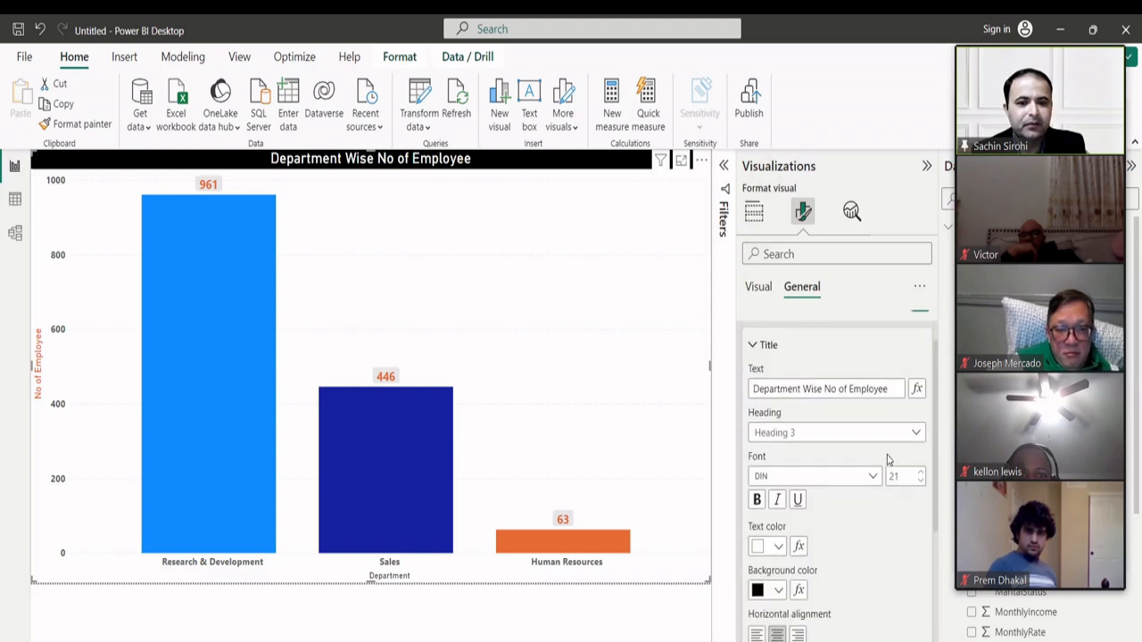
pyautogui.click(753, 348)
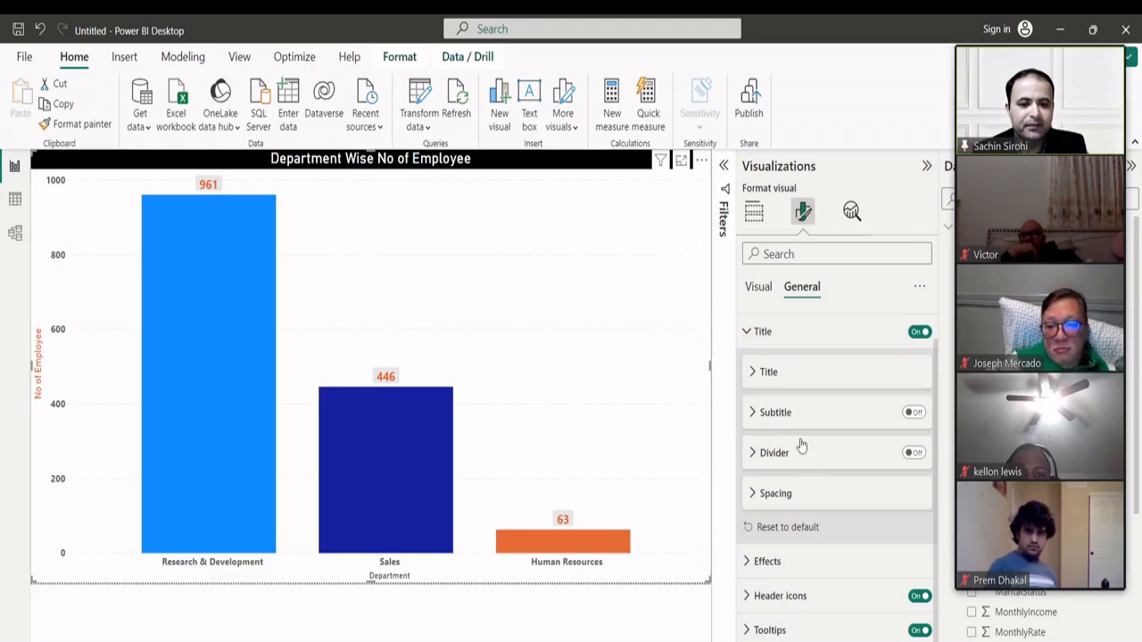
pyautogui.click(757, 333)
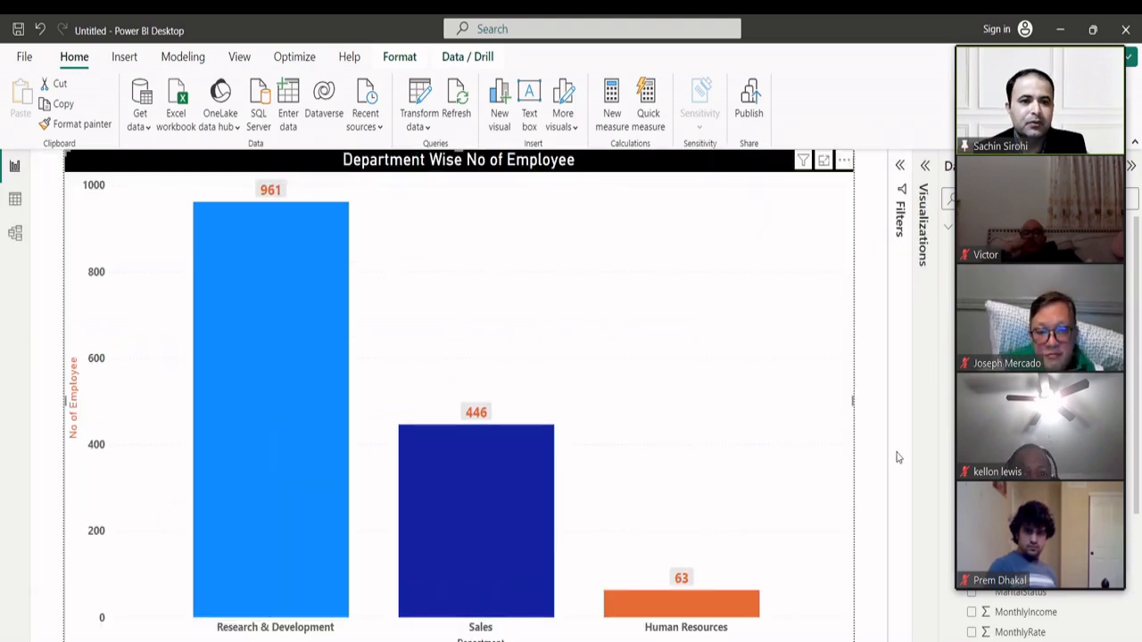
pyautogui.click(874, 424)
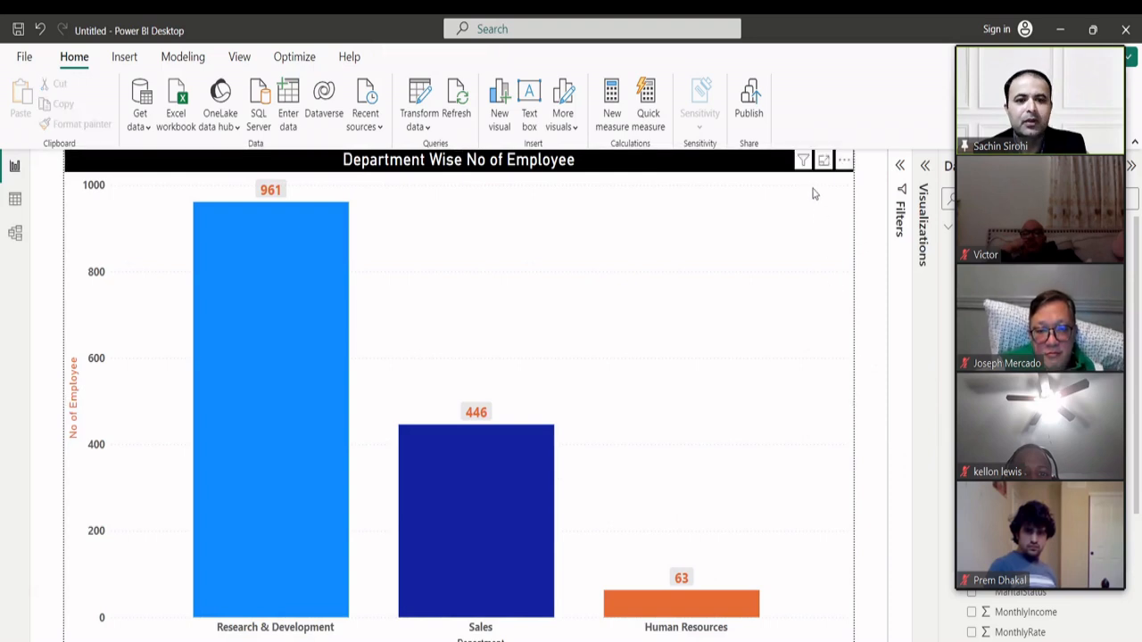
# - Start publishing the report, save it as "Hr Analytics Report 2024", and cancel the sign-in request
pyautogui.click(747, 105)
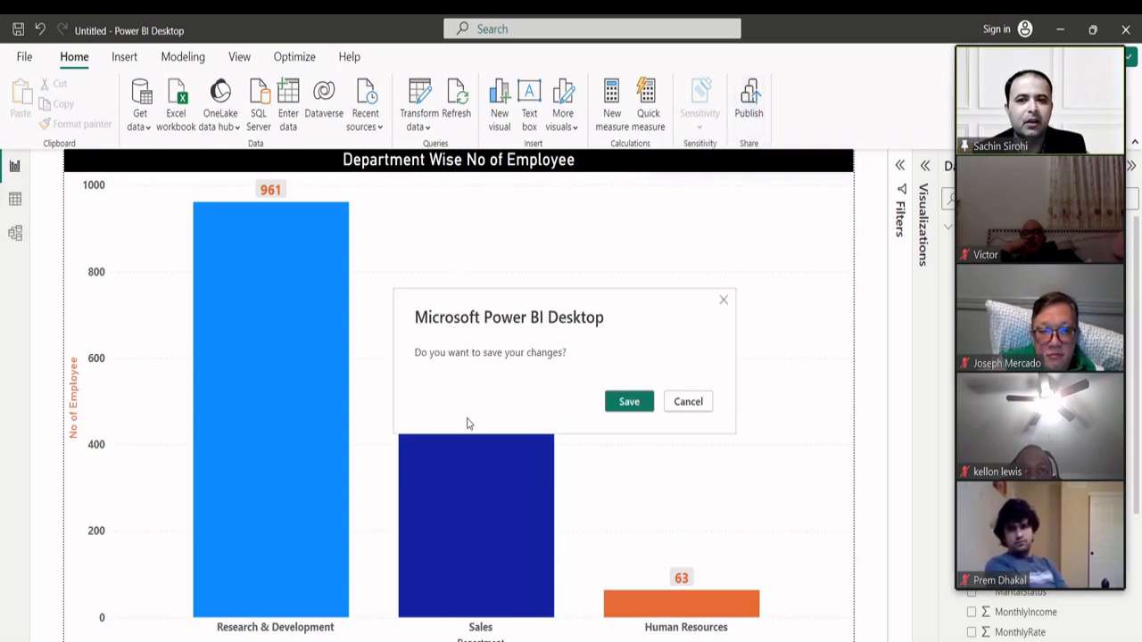
pyautogui.click(633, 401)
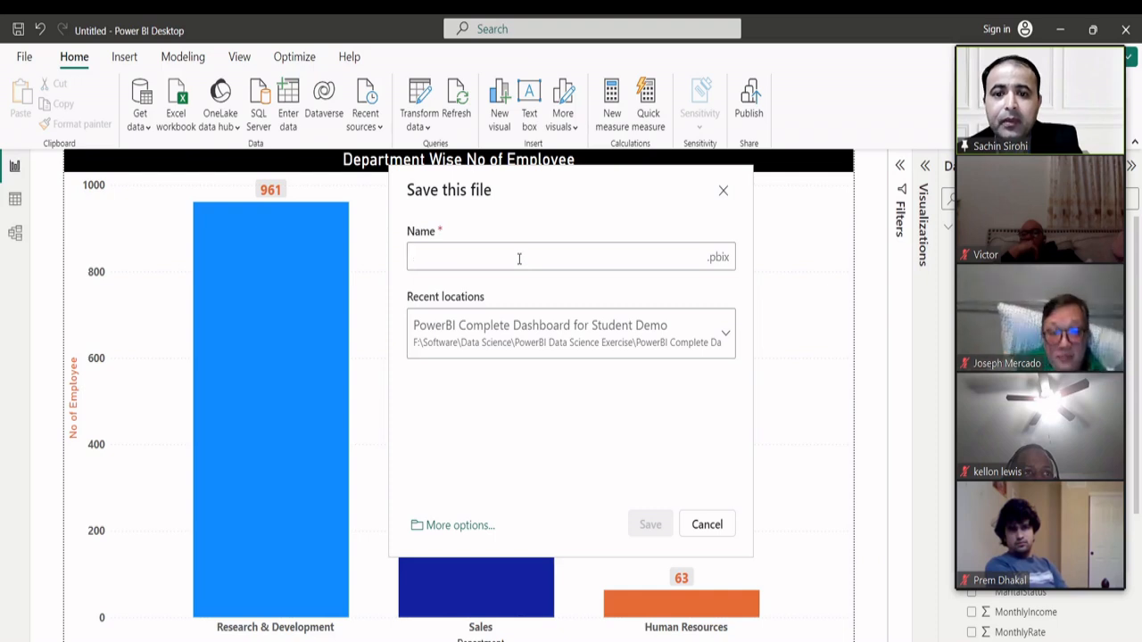
pyautogui.write('Hr Anal')
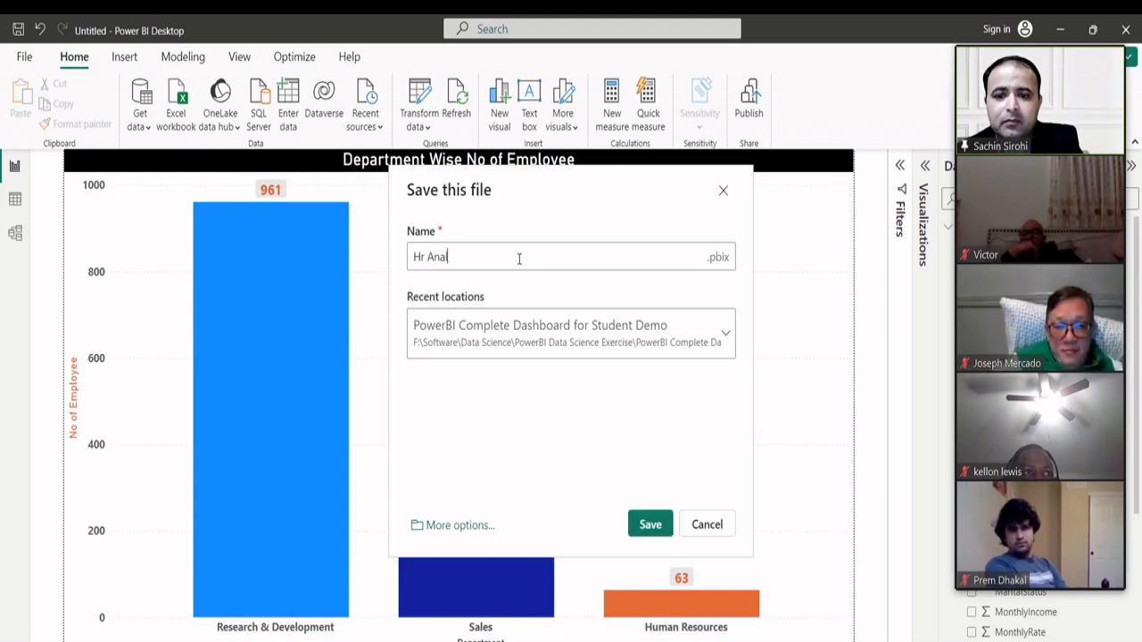
pyautogui.write('ytics')
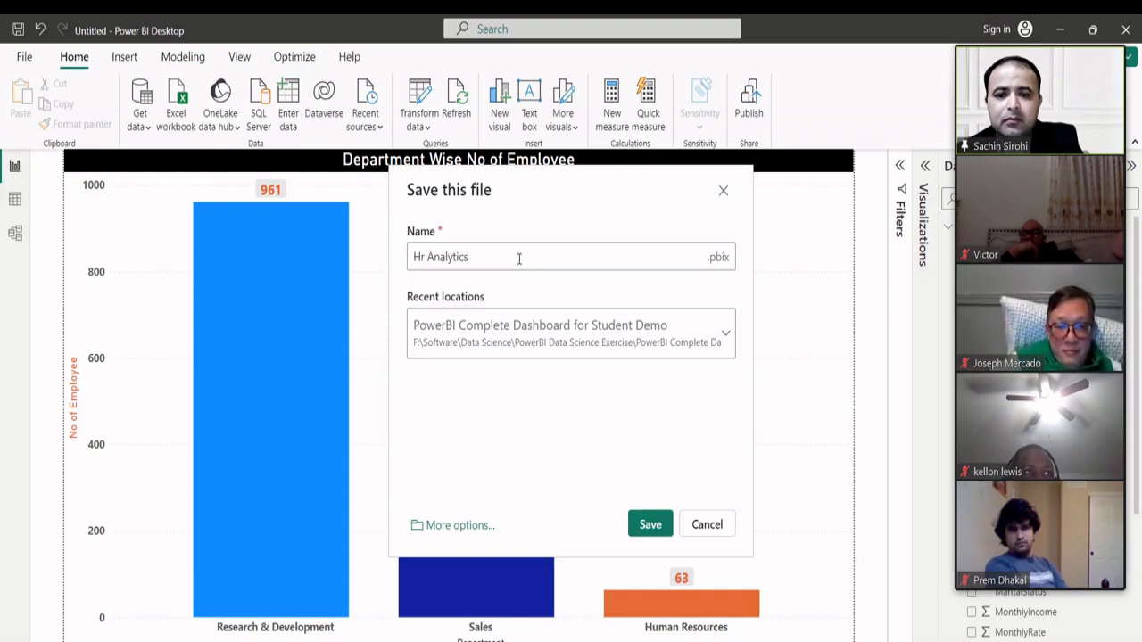
pyautogui.write(' Report')
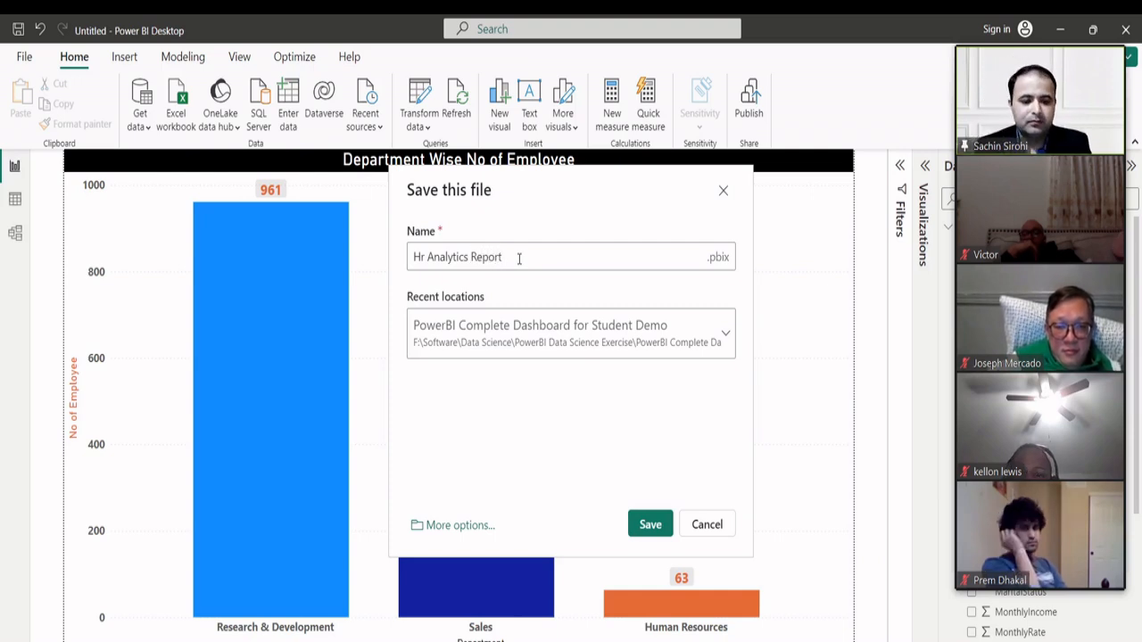
pyautogui.write(' 2024')
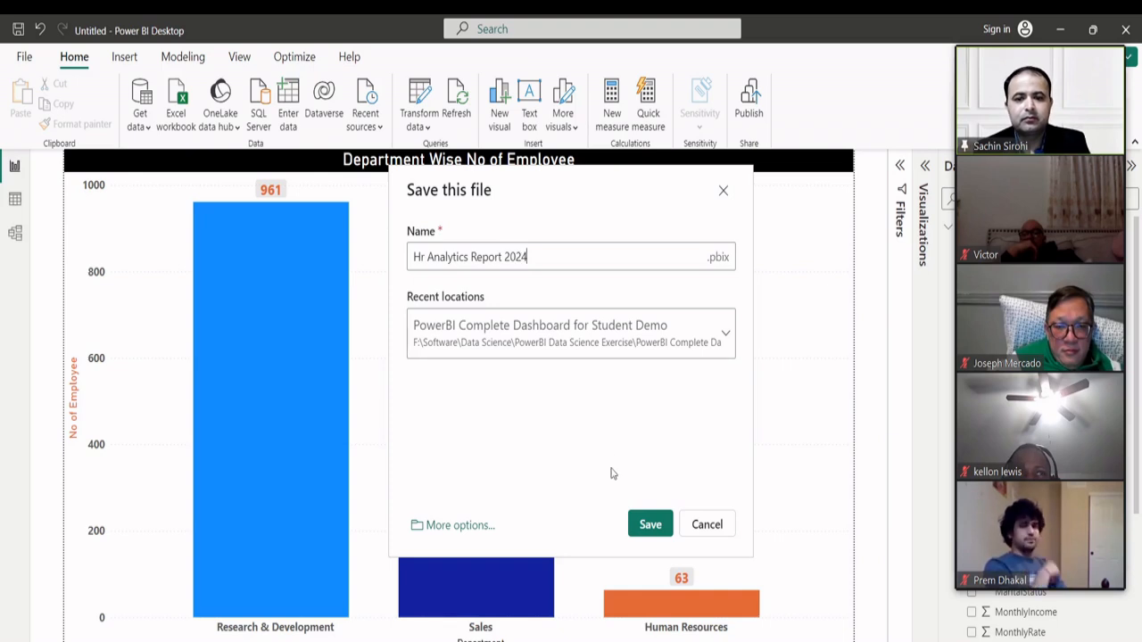
pyautogui.click(644, 521)
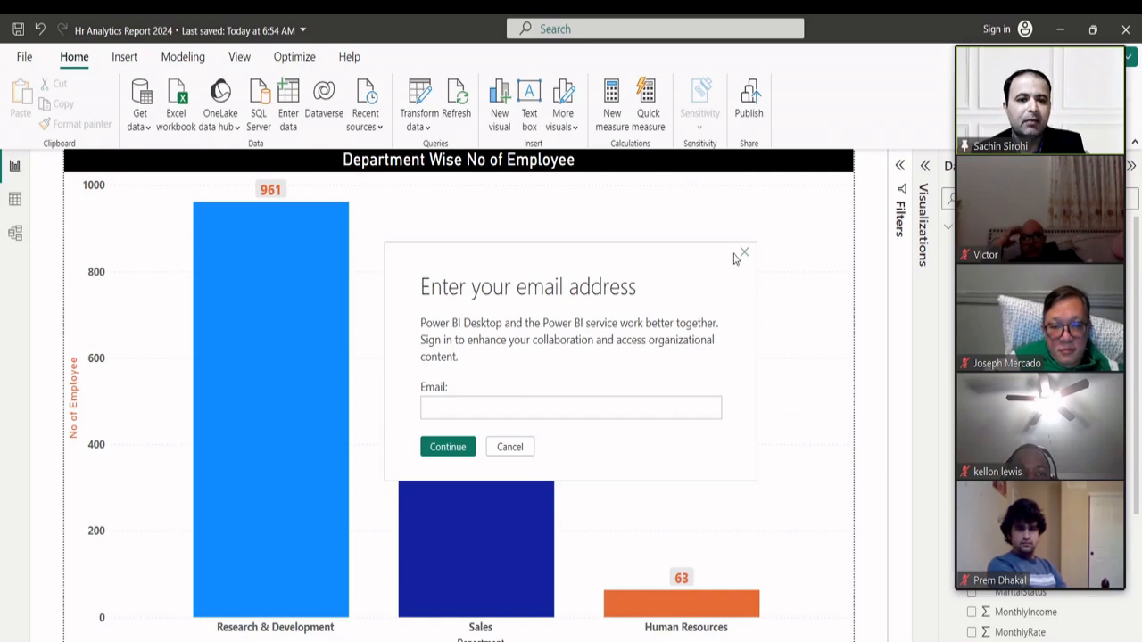
pyautogui.click(521, 447)
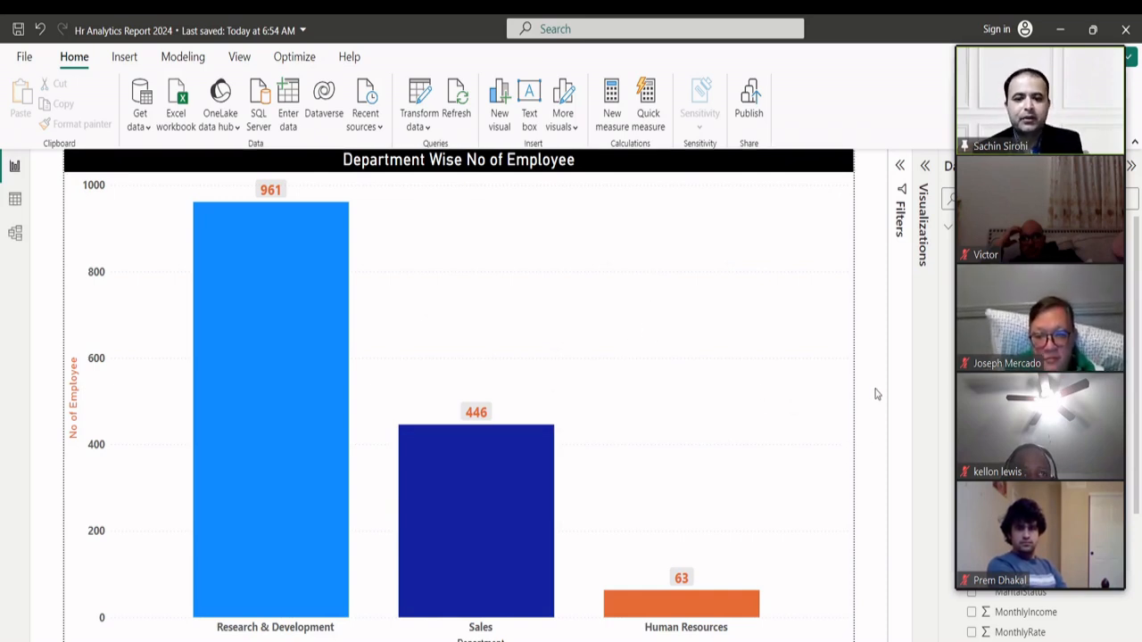
# - Look over the employee records in the data table, and return to the report
pyautogui.moveTo(989, 63)
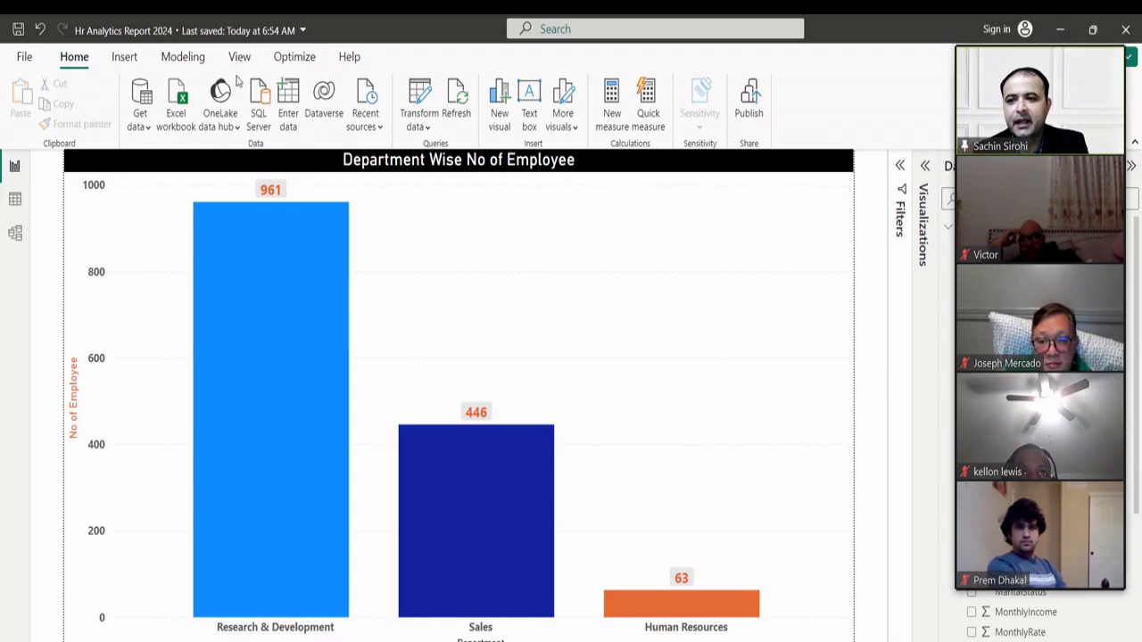
pyautogui.click(15, 203)
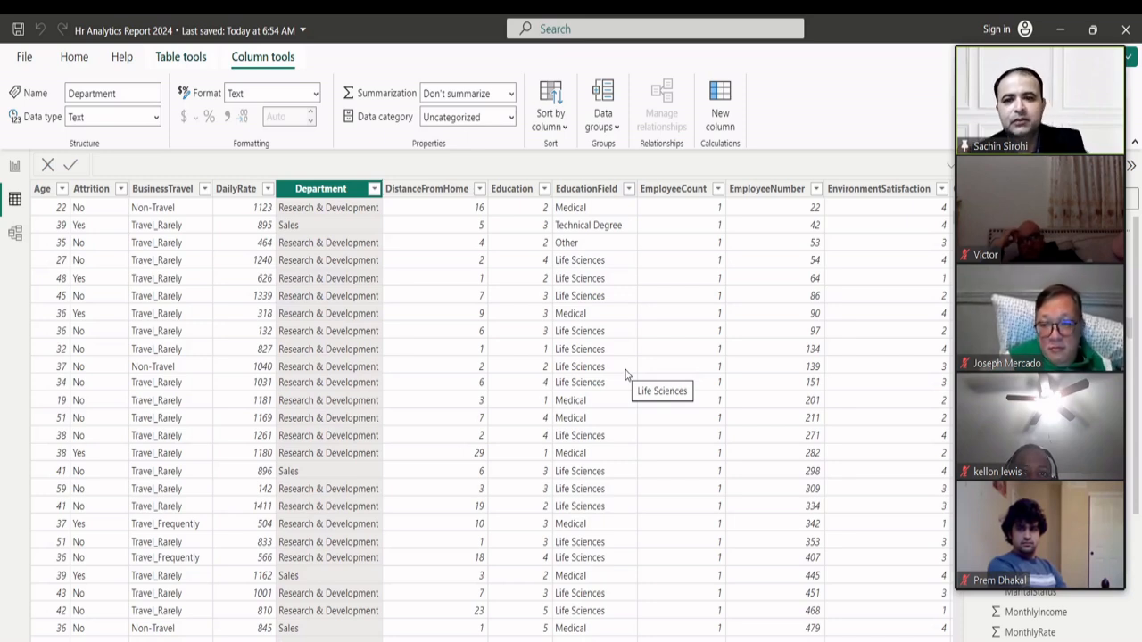
pyautogui.click(15, 168)
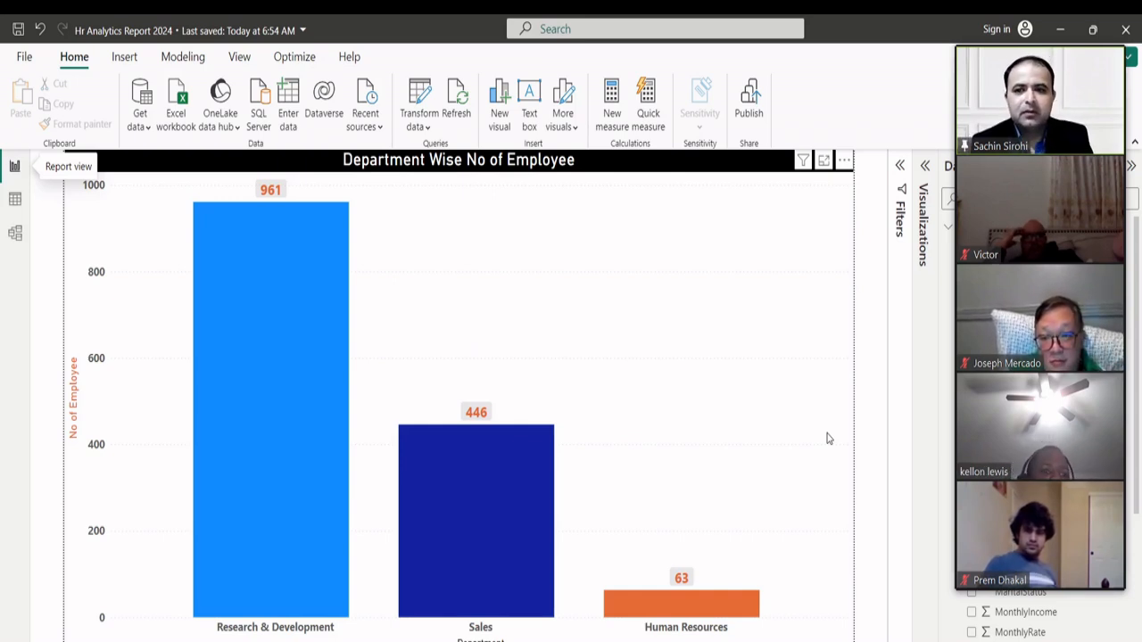
# - Bring back the visualization options and look over the report filters, page format settings and visual-building options
pyautogui.click(922, 179)
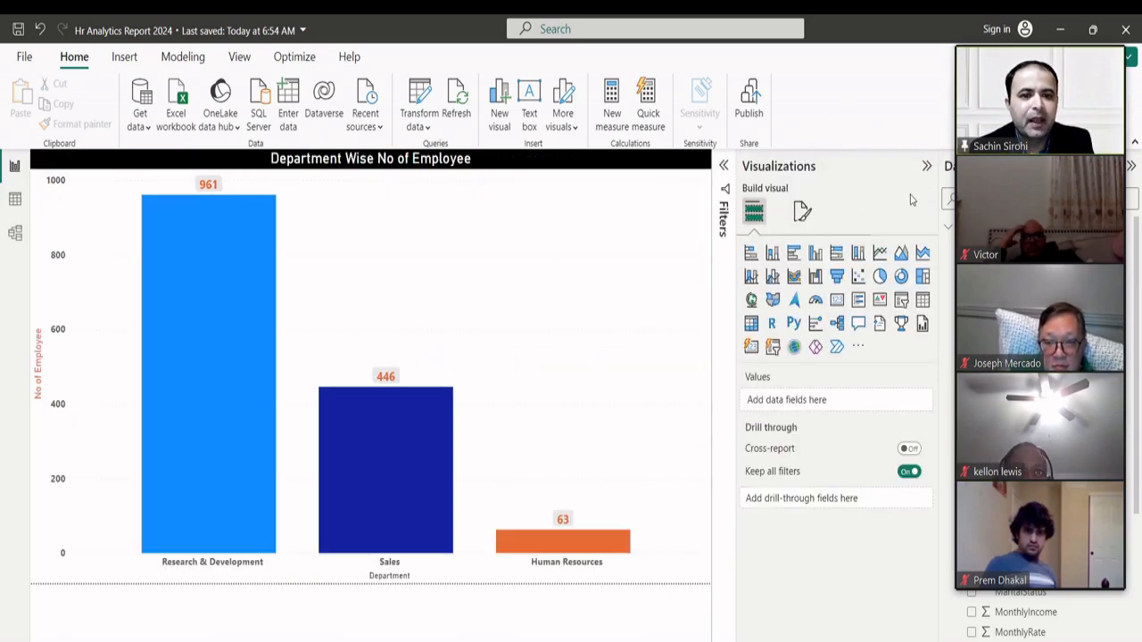
pyautogui.click(987, 37)
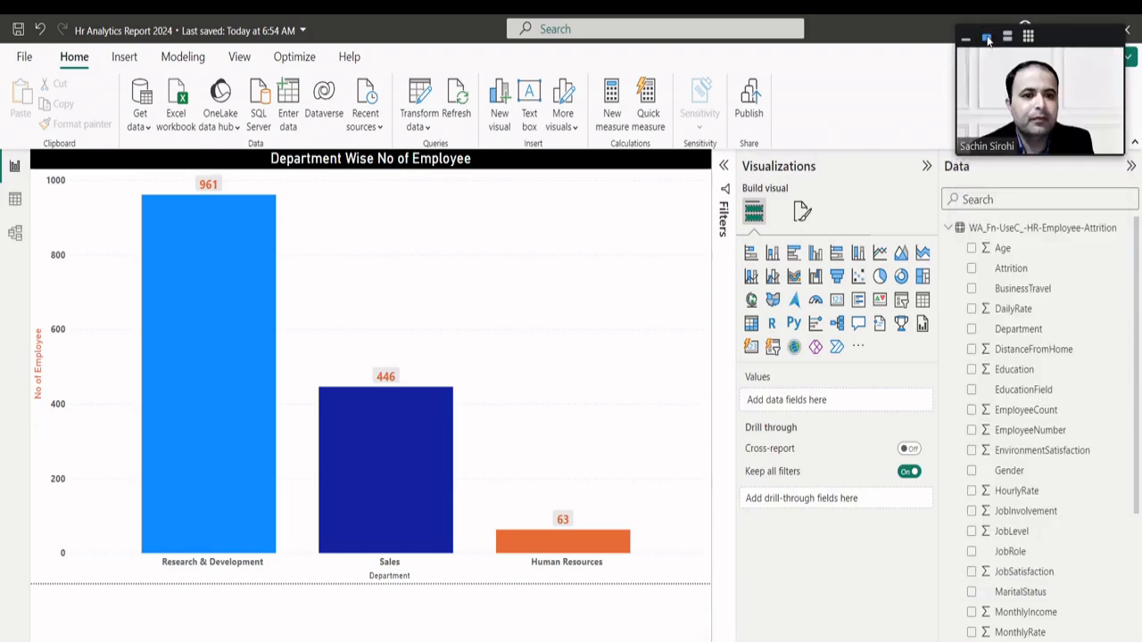
pyautogui.click(724, 169)
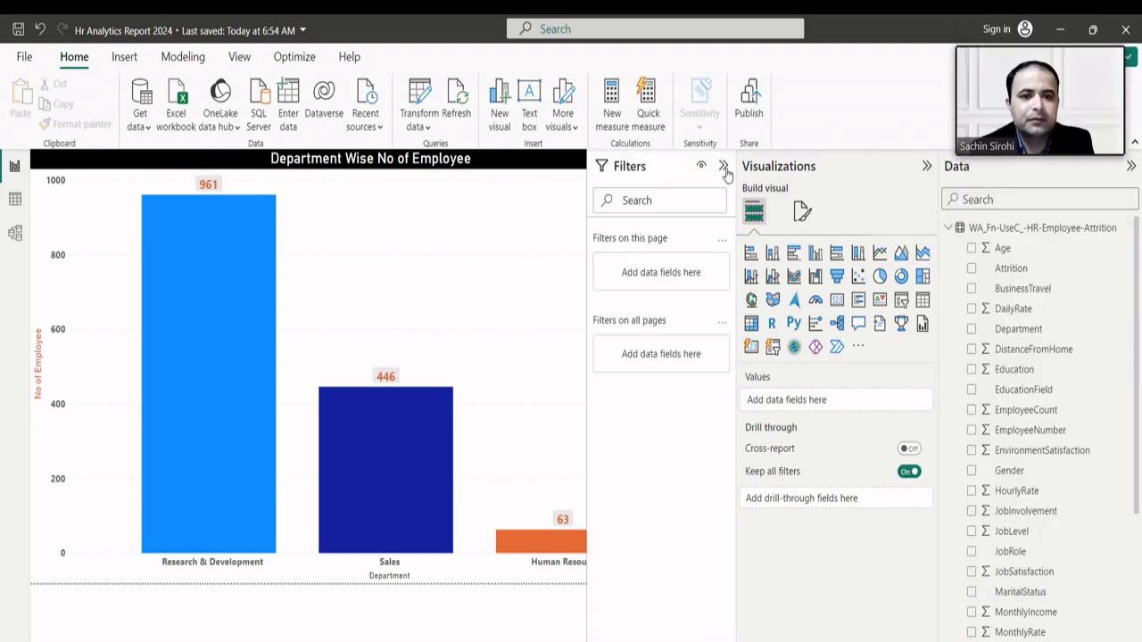
pyautogui.click(723, 168)
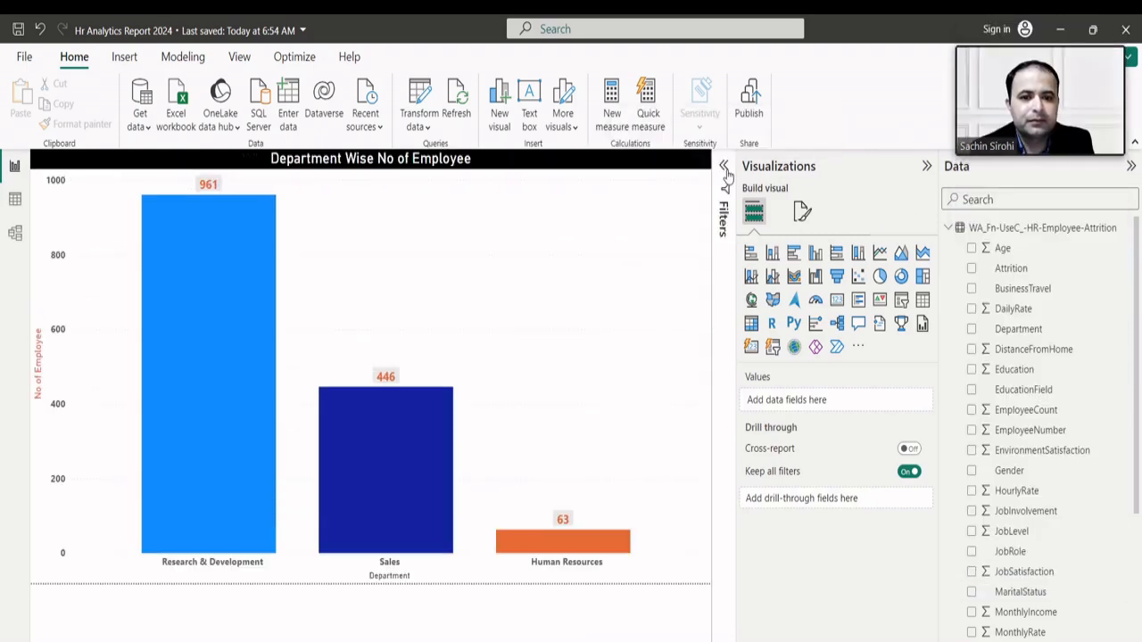
pyautogui.click(802, 214)
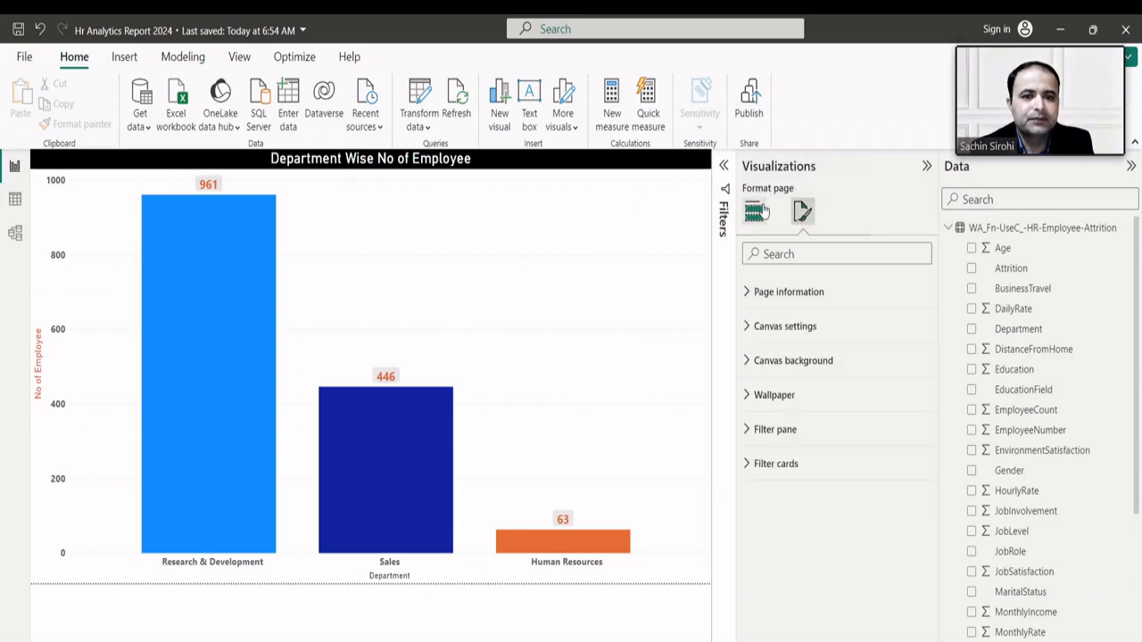
pyautogui.click(758, 211)
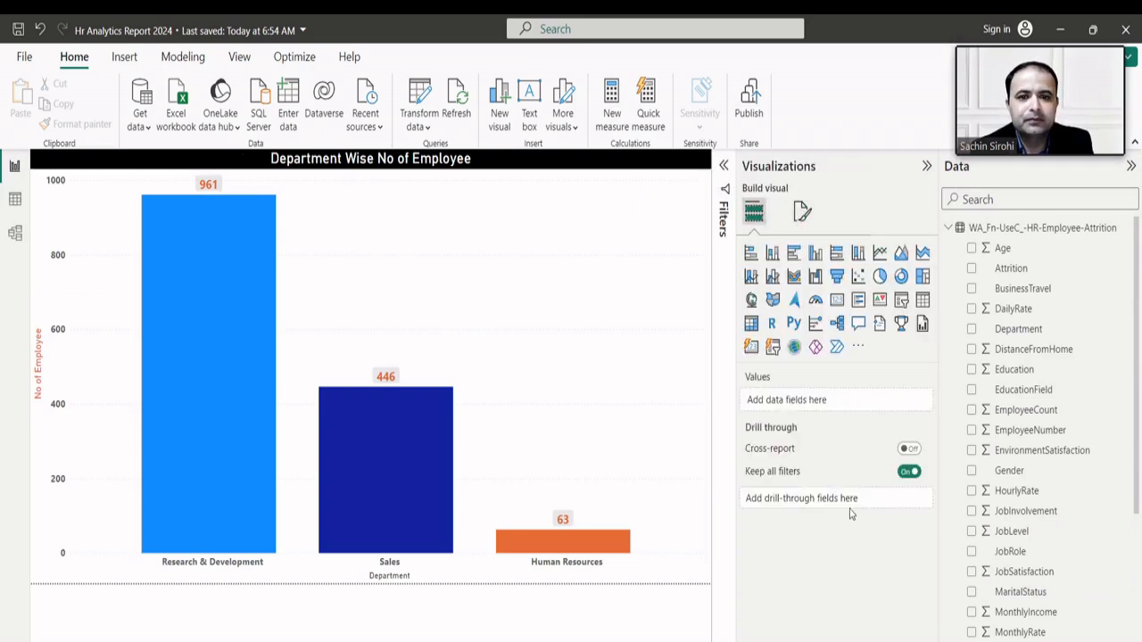
# - Select the department column chart and review its visual format settings and its assigned axis and legend fields
pyautogui.click(628, 444)
pyautogui.click(804, 214)
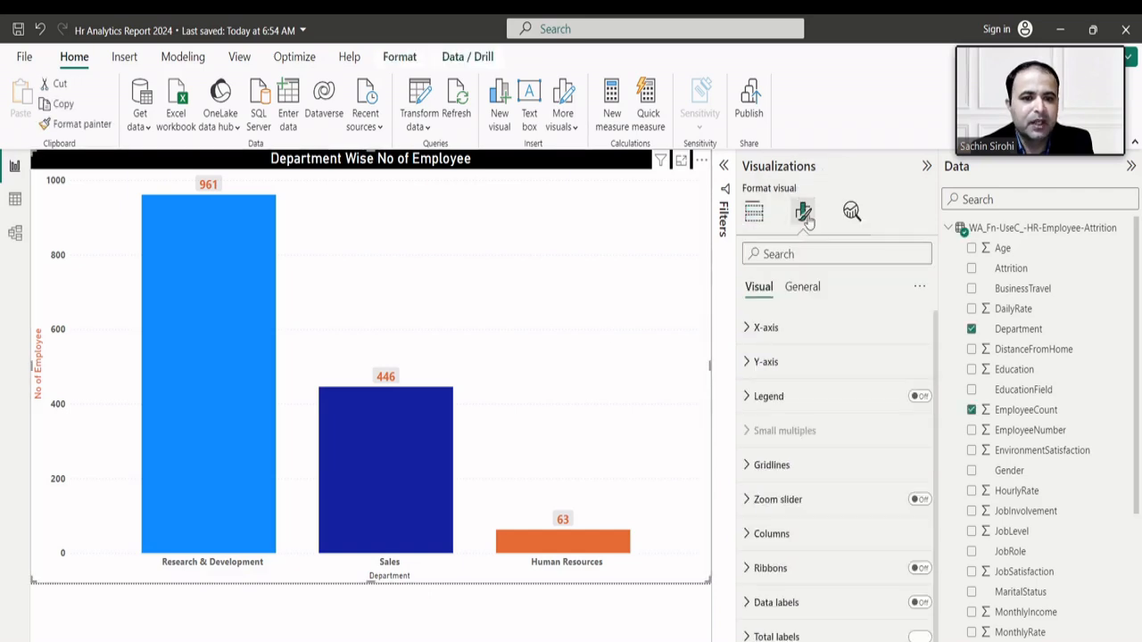
pyautogui.scroll(-1, 805, 431)
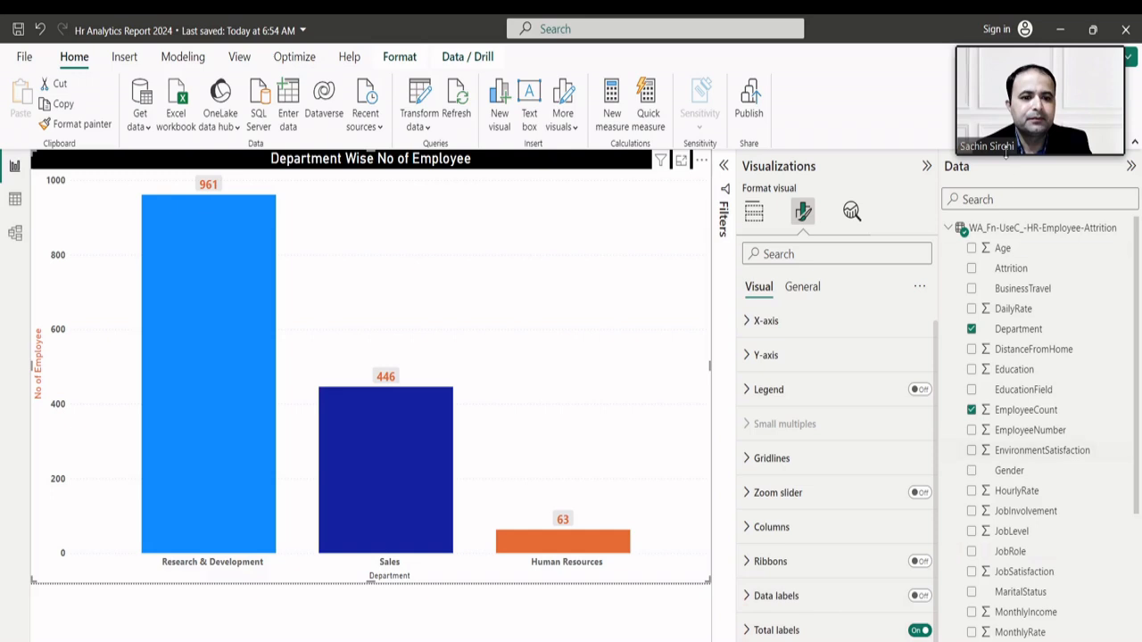
pyautogui.click(1006, 39)
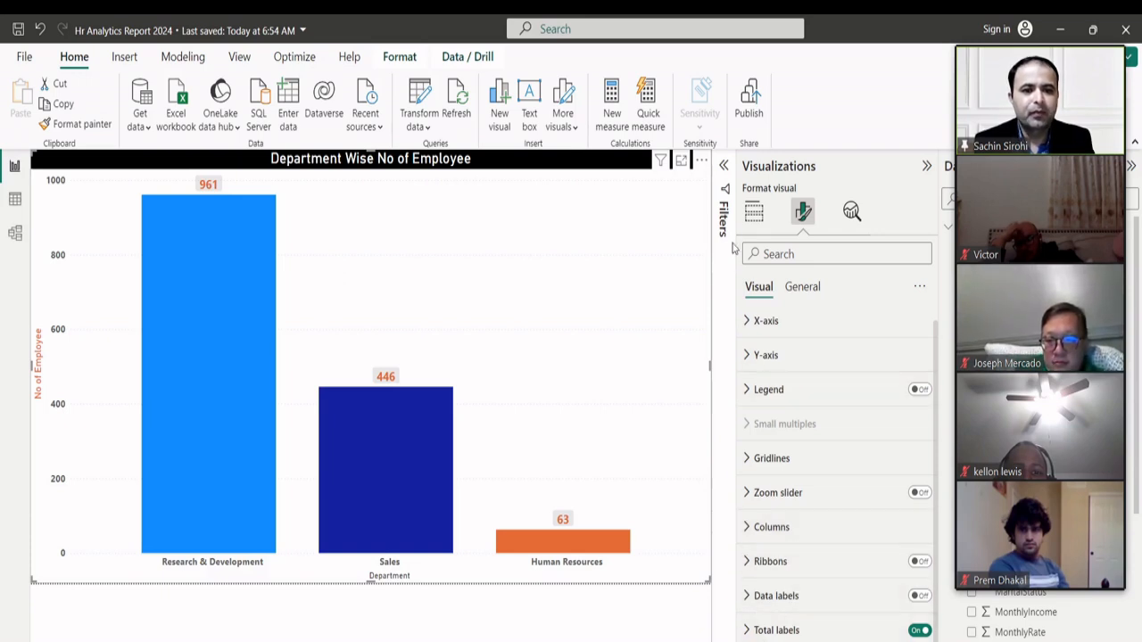
pyautogui.click(754, 211)
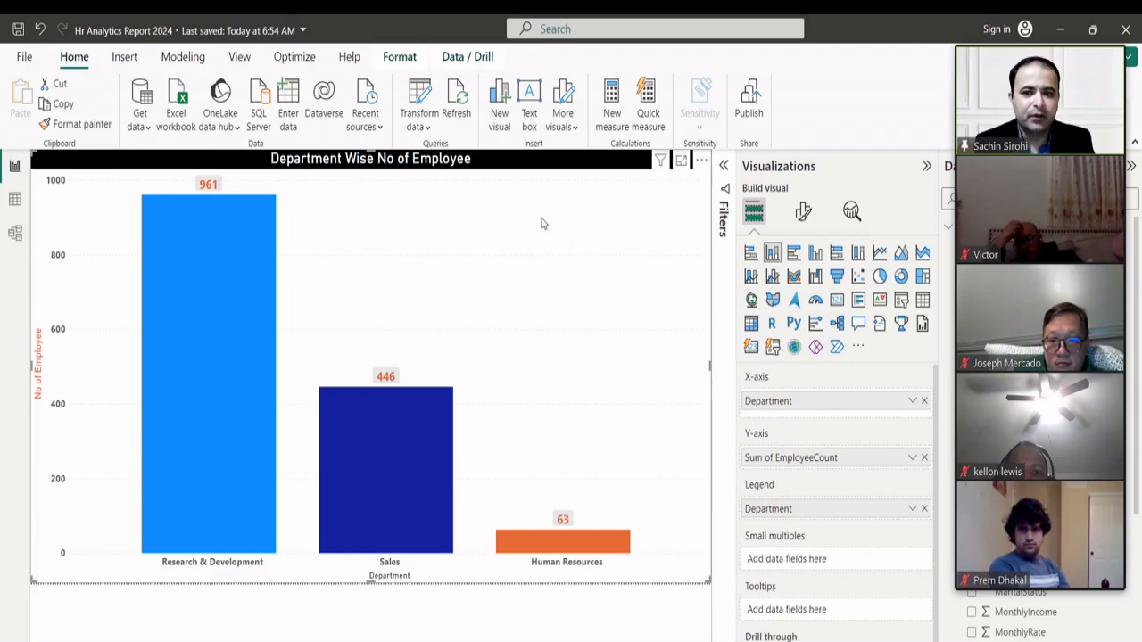
# - Examine the font, color, display unit and decimal place settings of the chart's total labels
pyautogui.click(802, 212)
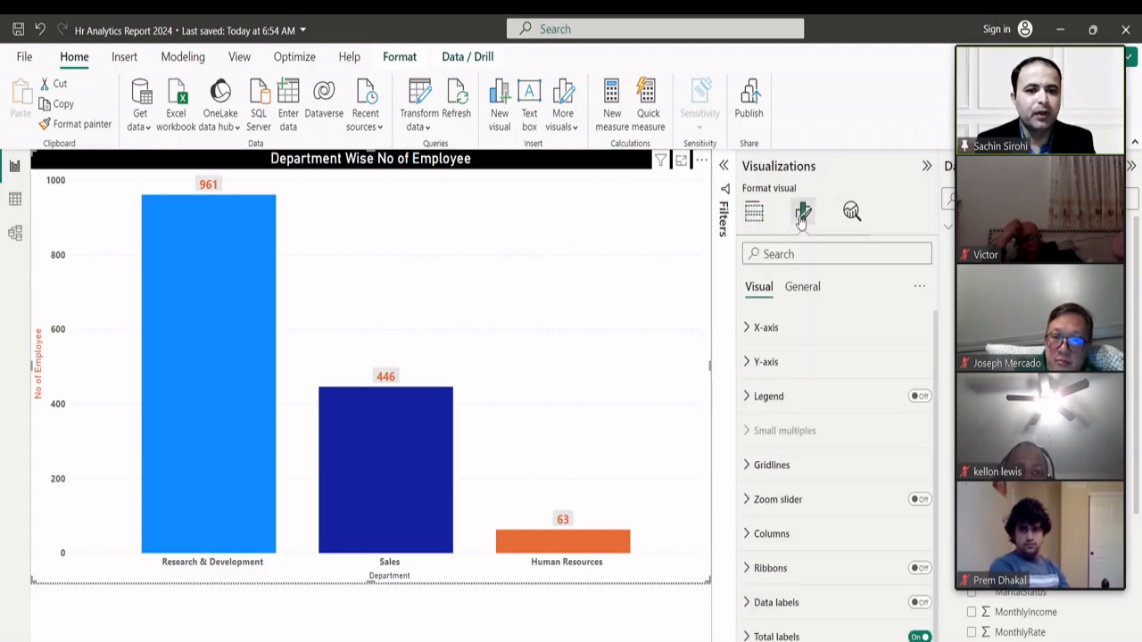
pyautogui.scroll(-1, 843, 514)
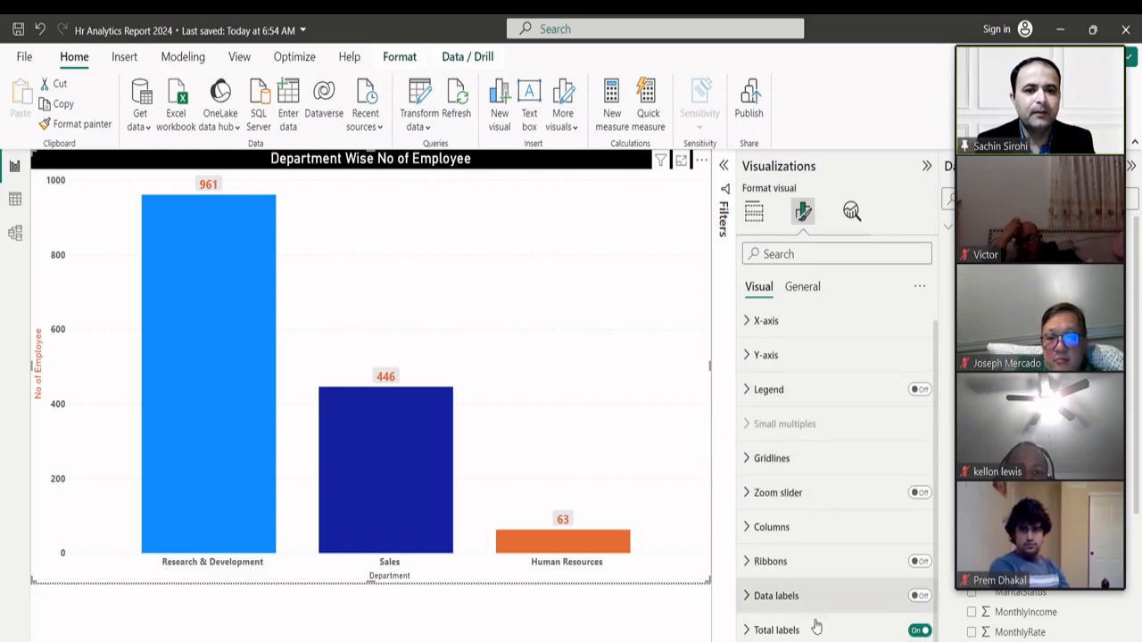
pyautogui.click(748, 631)
pyautogui.scroll(-3, 805, 537)
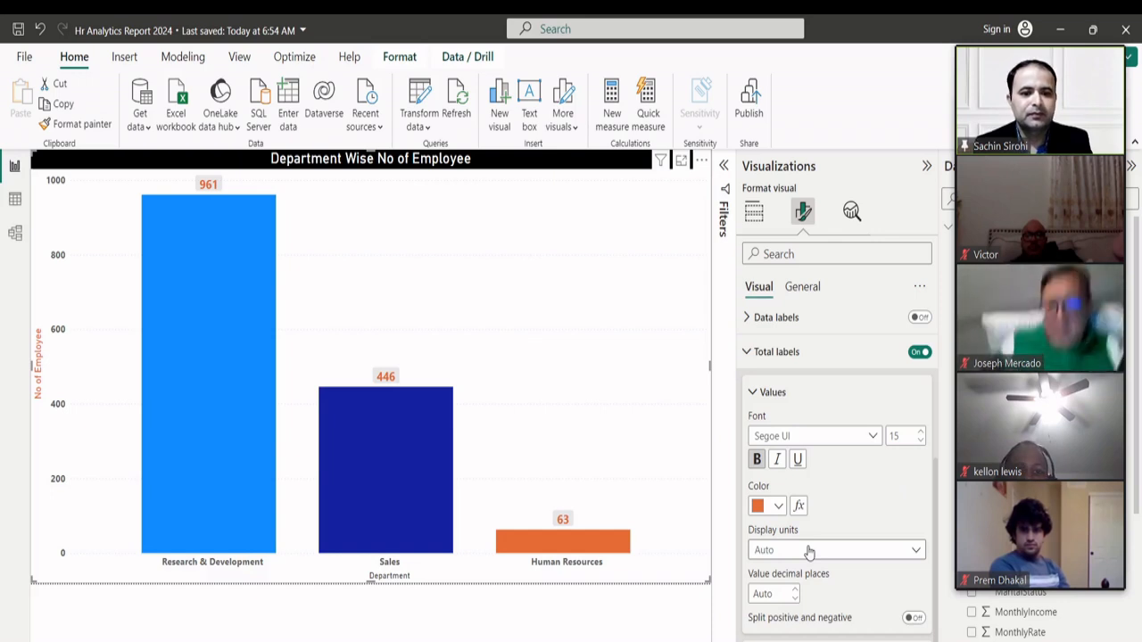
pyautogui.click(752, 400)
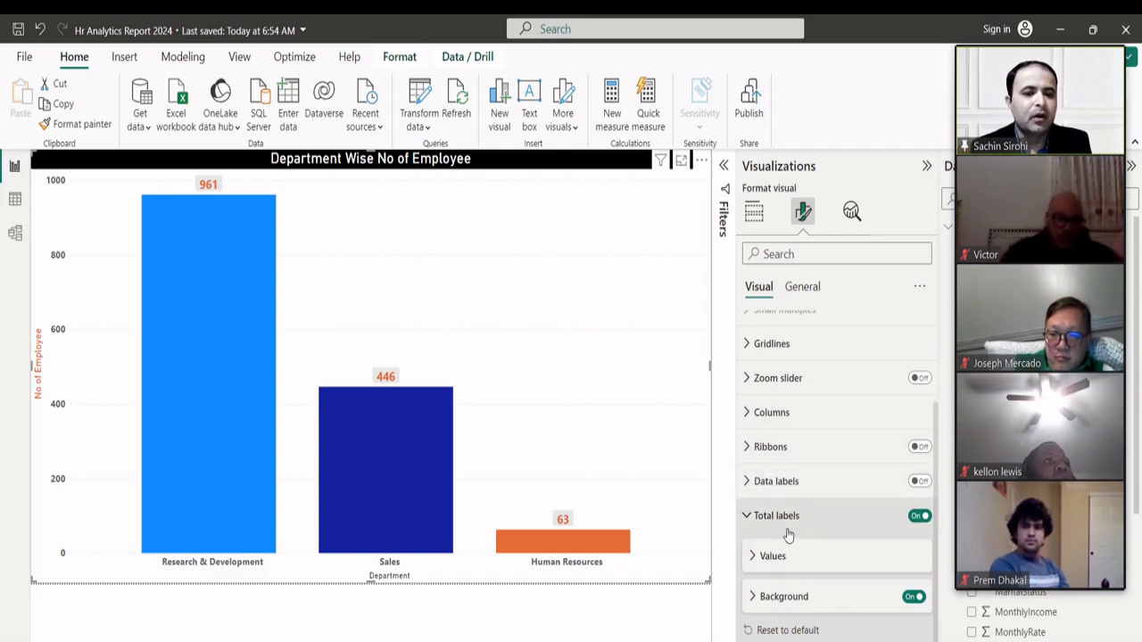
pyautogui.click(741, 522)
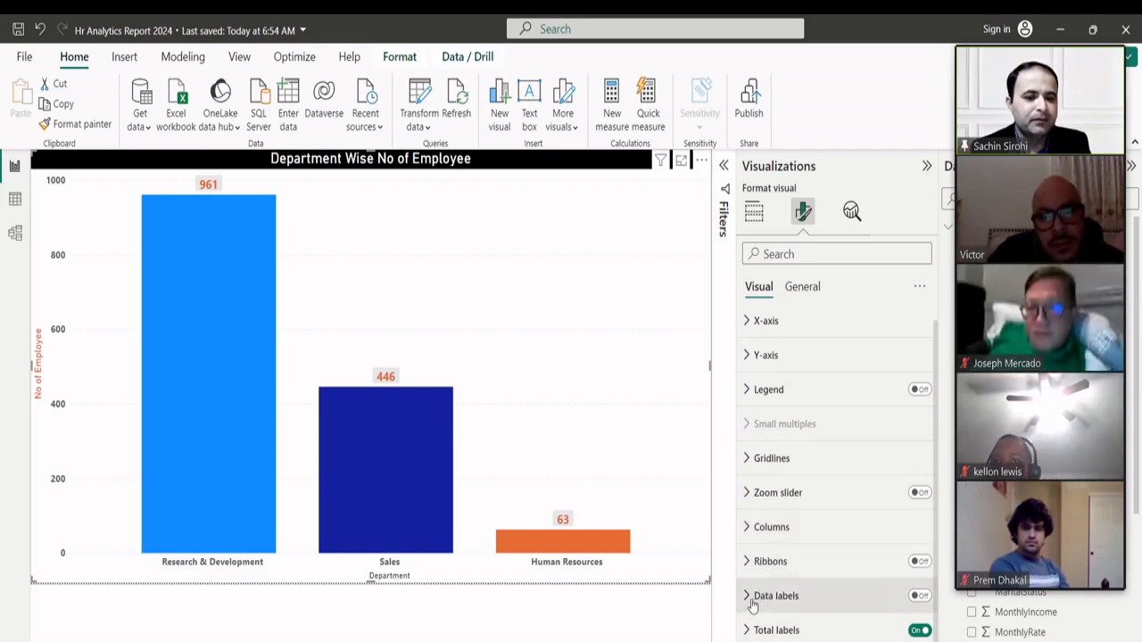
# - Try showing data labels inside the columns, and switch them off again
pyautogui.click(919, 597)
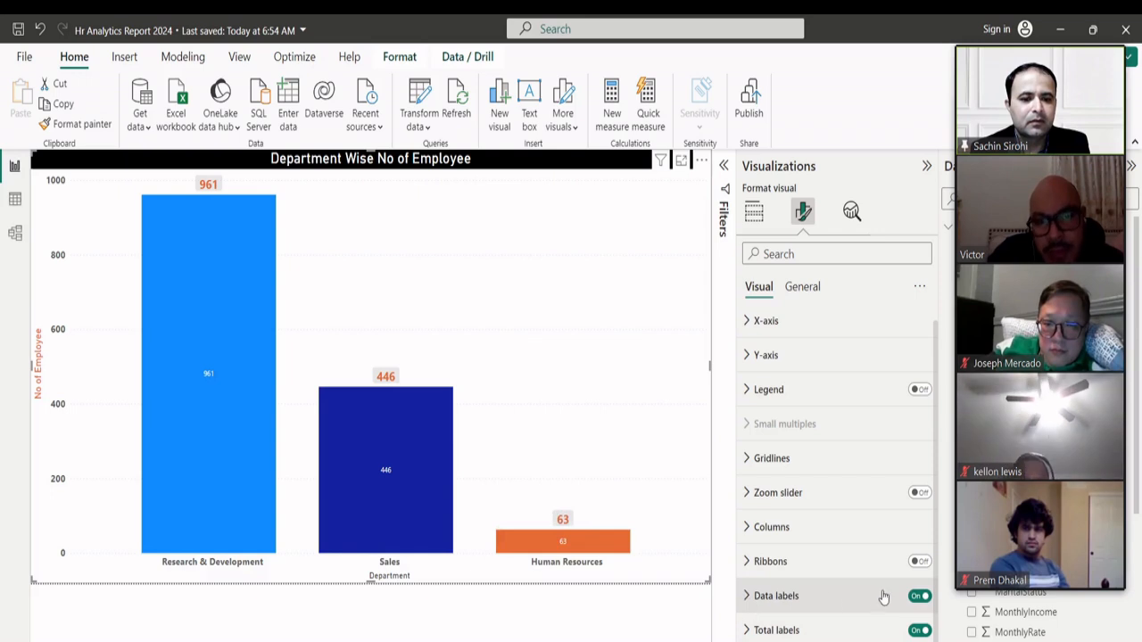
pyautogui.click(919, 596)
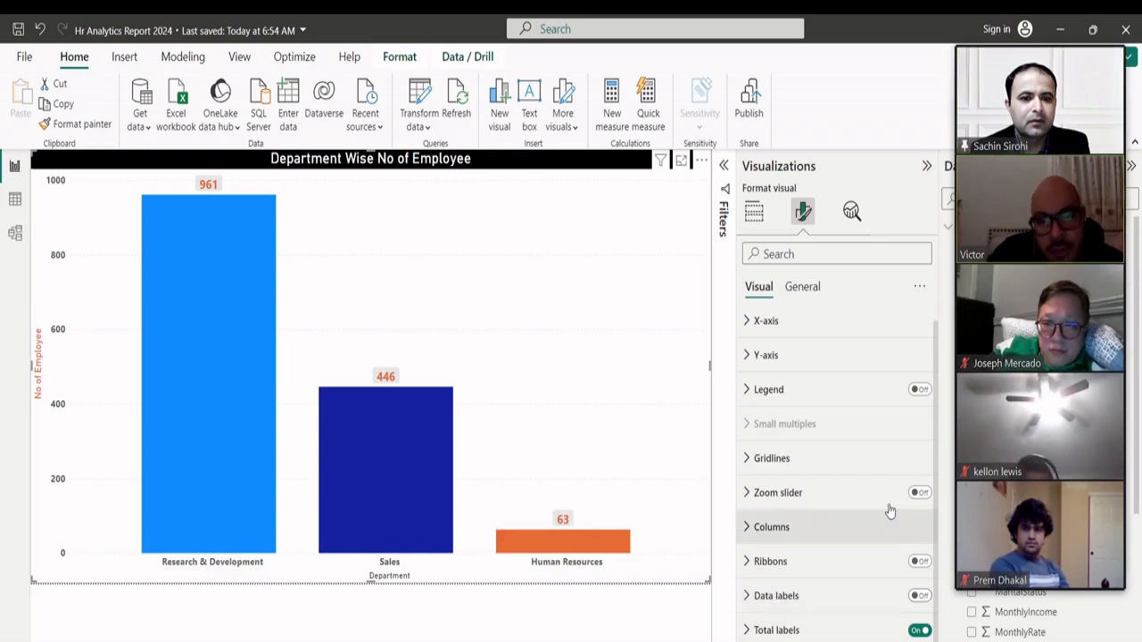
# - Recheck the chart's assigned fields, and open its general format settings
pyautogui.click(754, 211)
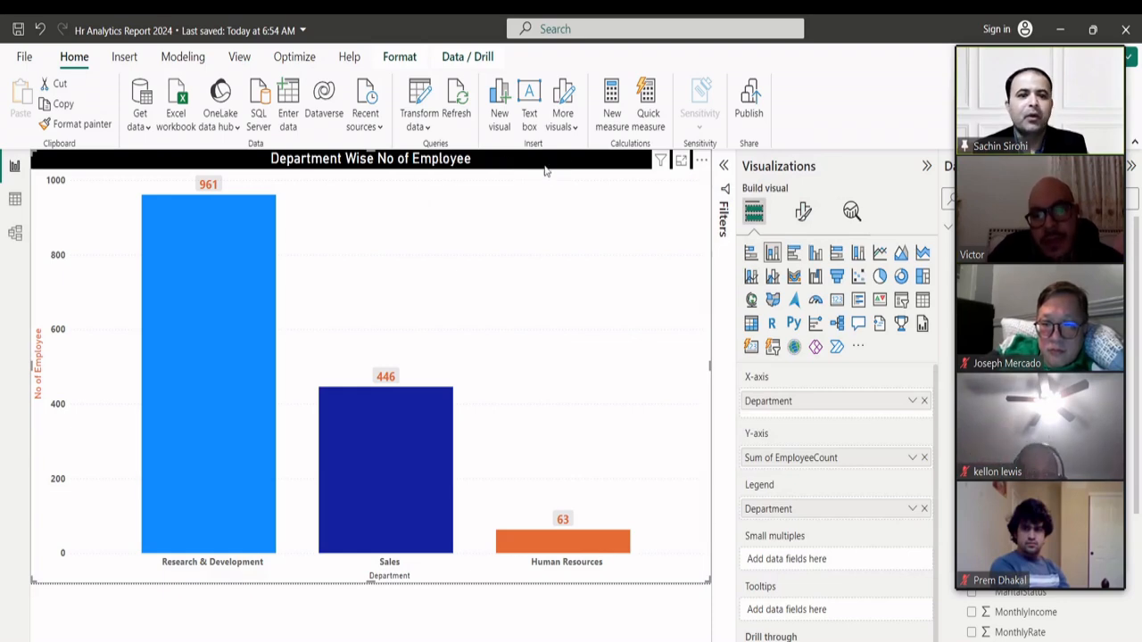
pyautogui.click(804, 214)
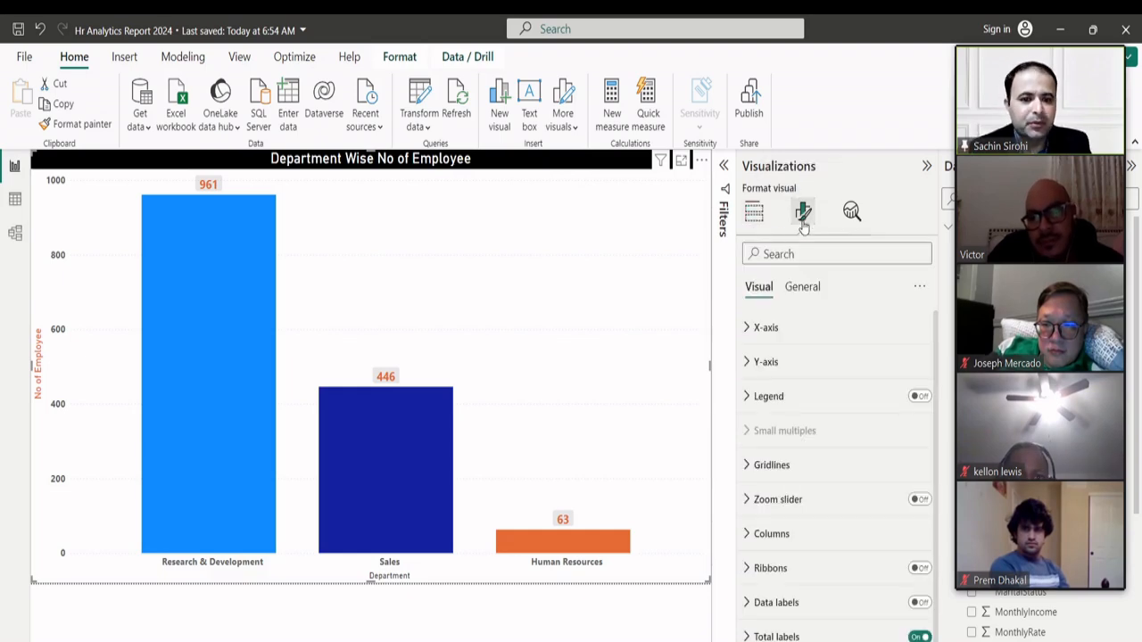
pyautogui.click(803, 287)
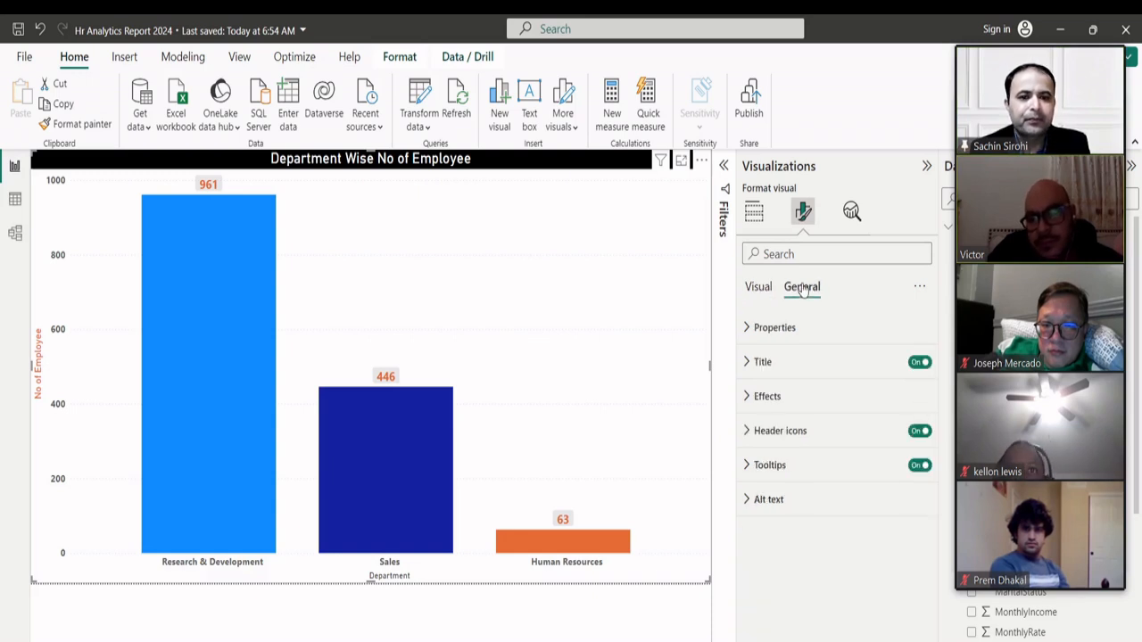
# - Examine the department chart's title text, heading, font, color and alignment settings, and collapse the visualization options
pyautogui.click(751, 364)
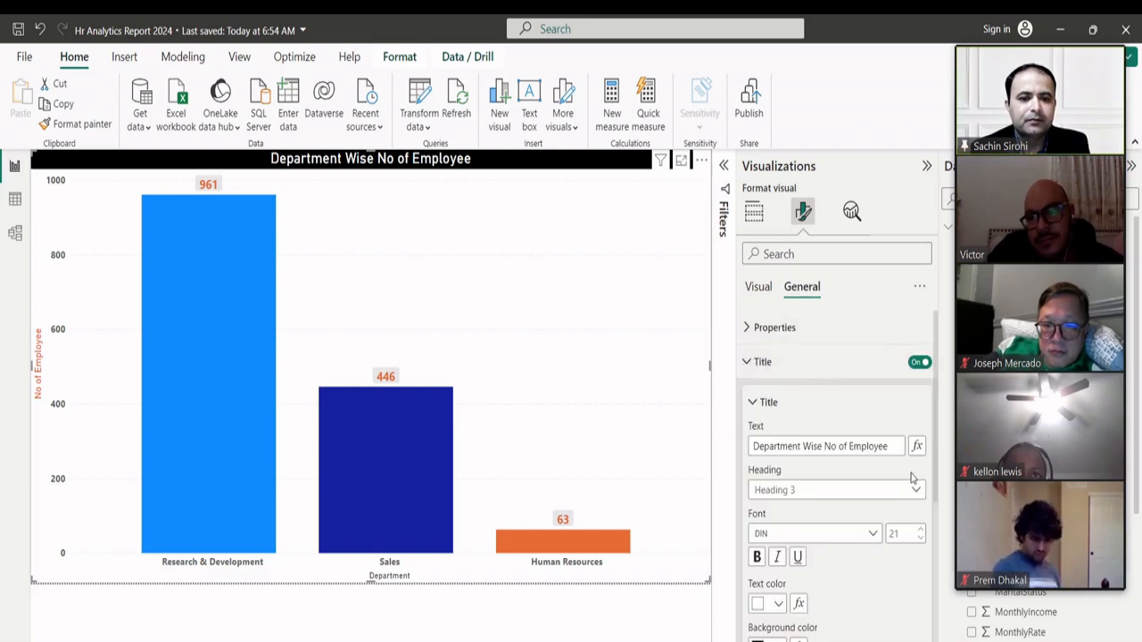
pyautogui.scroll(-1, 901, 468)
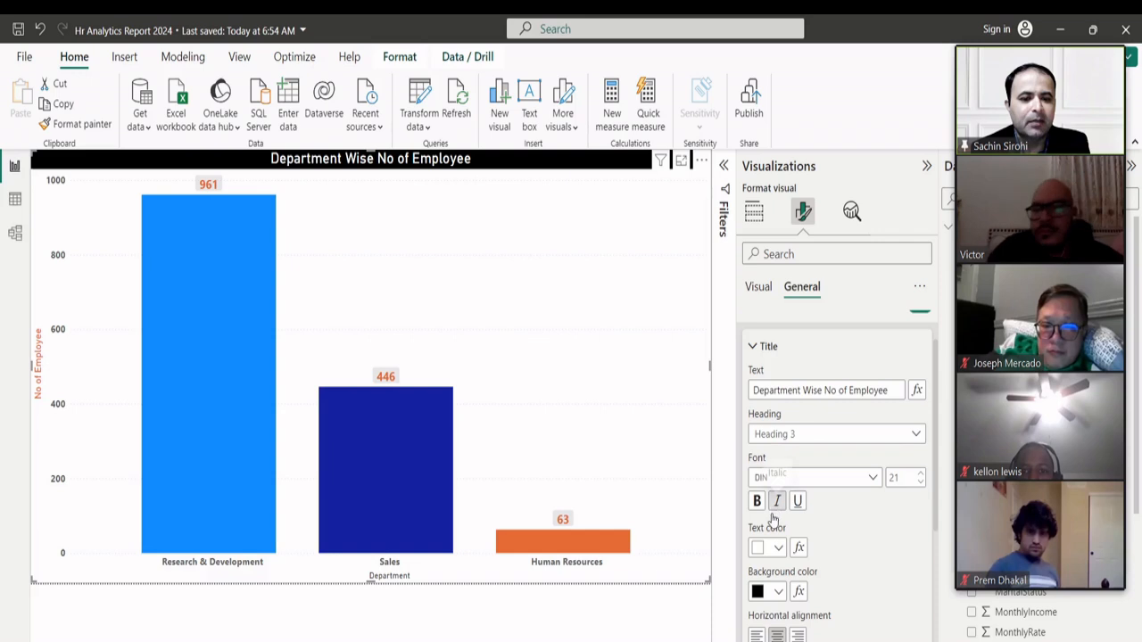
pyautogui.scroll(-1, 779, 612)
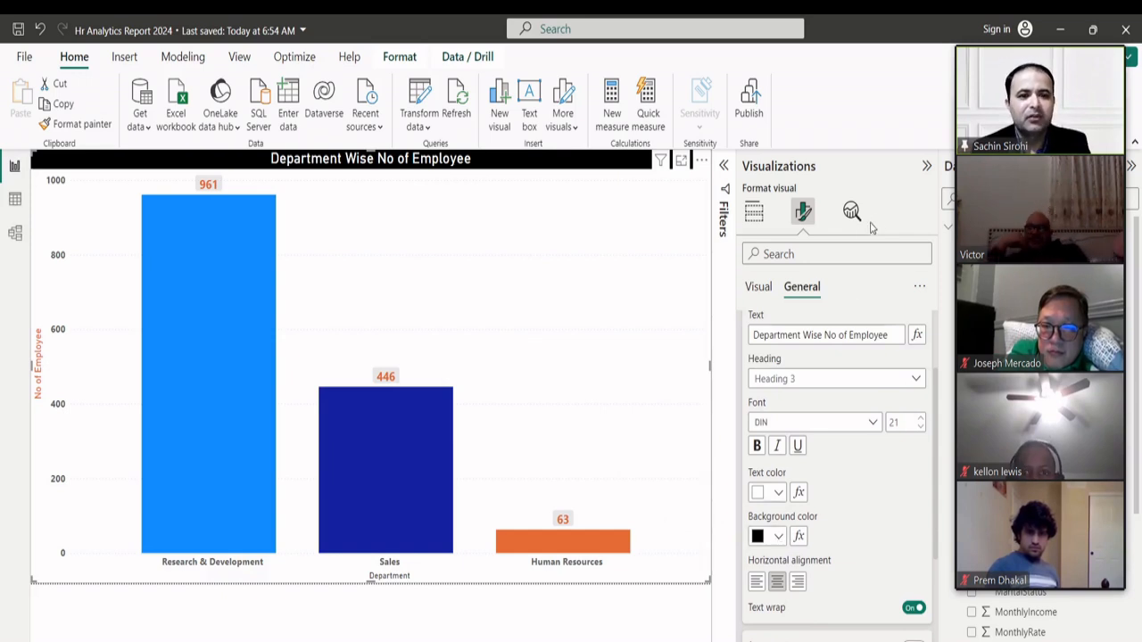
pyautogui.click(925, 171)
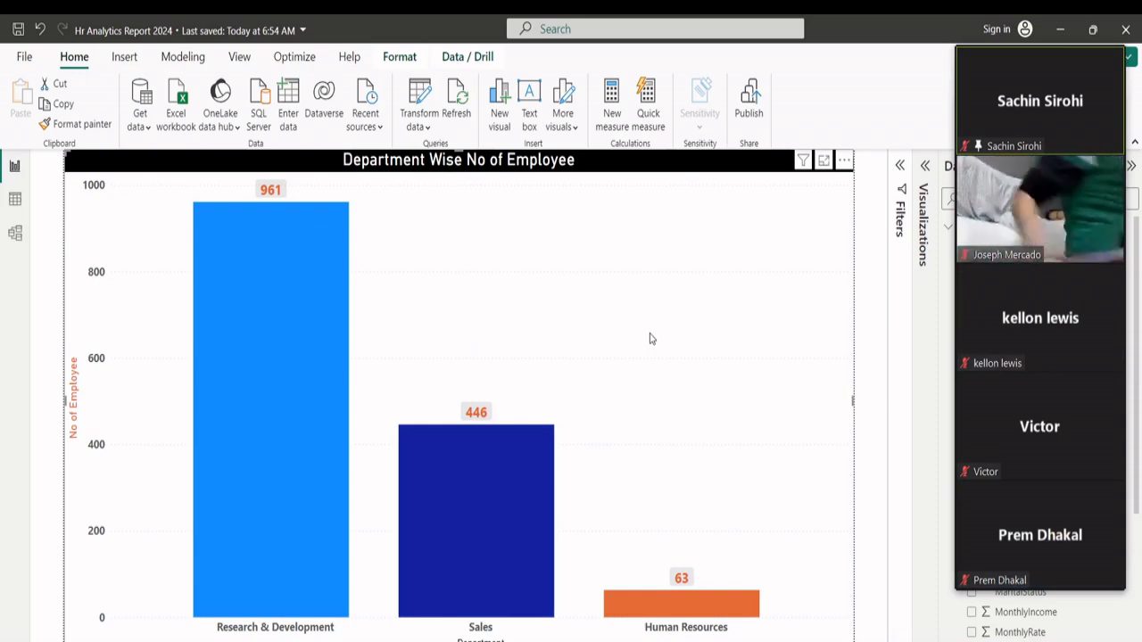
# - Switch from the department chart to the empty report page
pyautogui.moveTo(1052, 189)
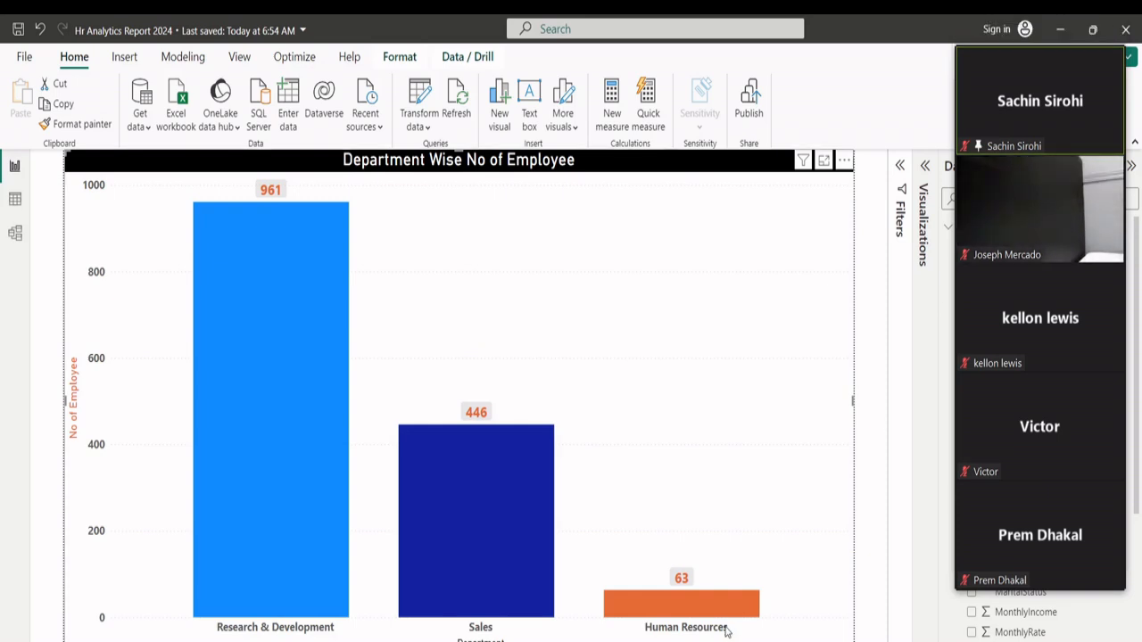
pyautogui.moveTo(725, 639)
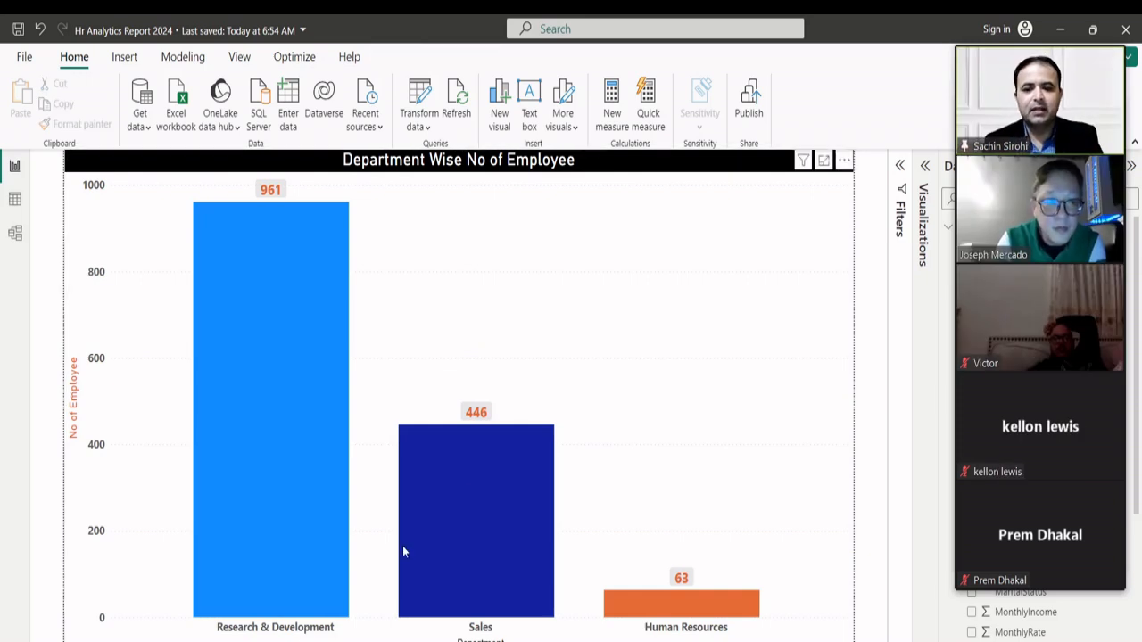
pyautogui.moveTo(475, 506)
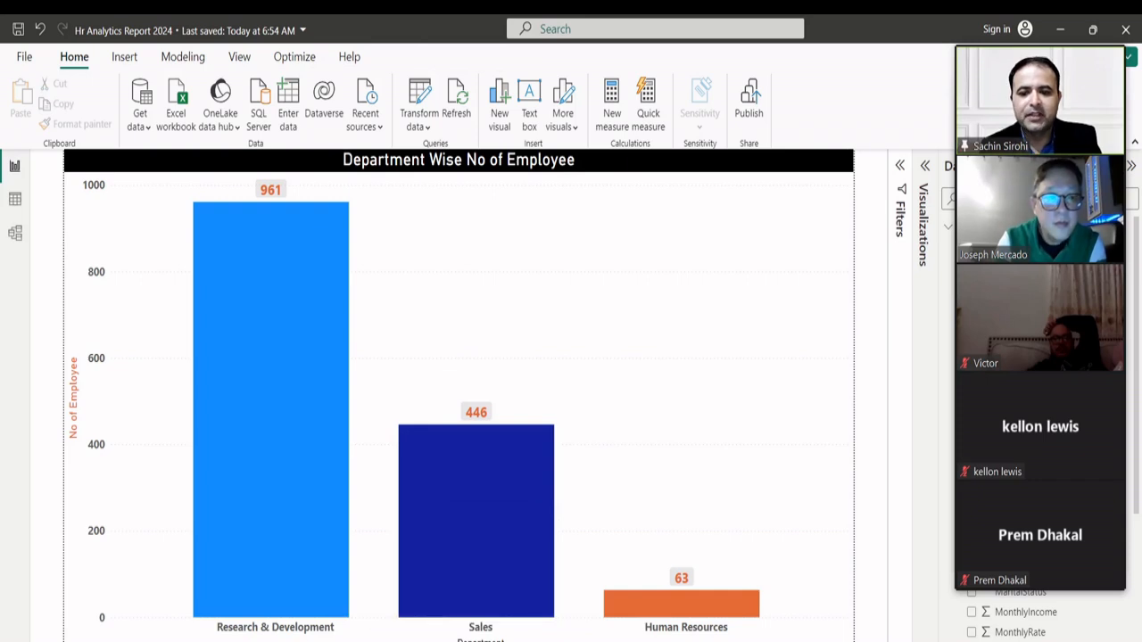
pyautogui.hotkey('ctrl', 'pagedown')
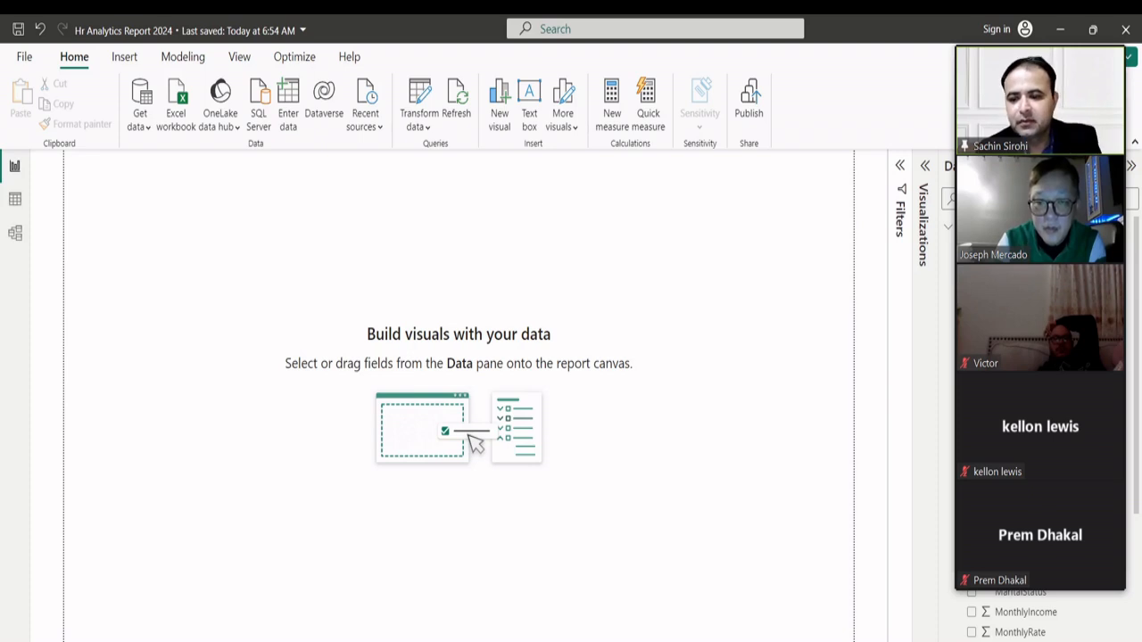
pyautogui.click(161, 641)
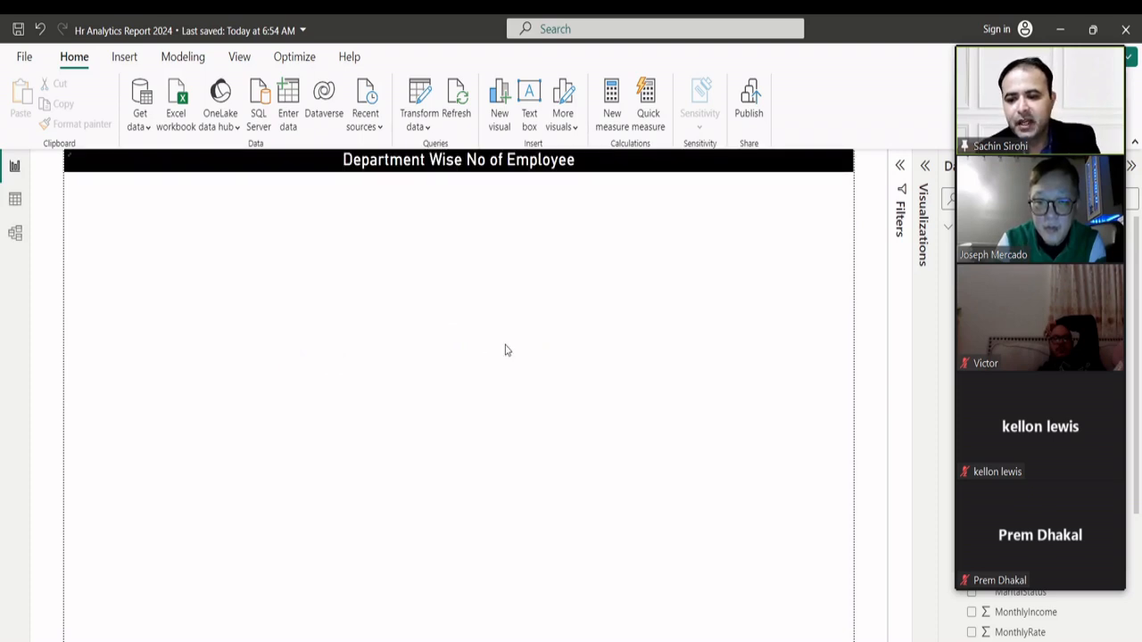
pyautogui.click(240, 629)
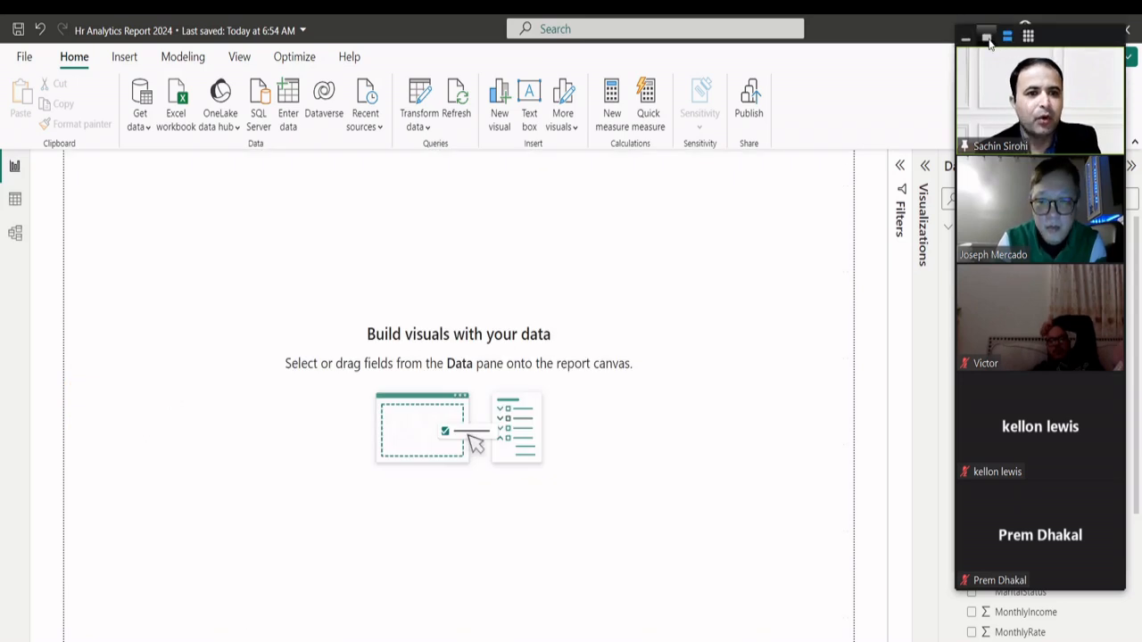
pyautogui.click(987, 37)
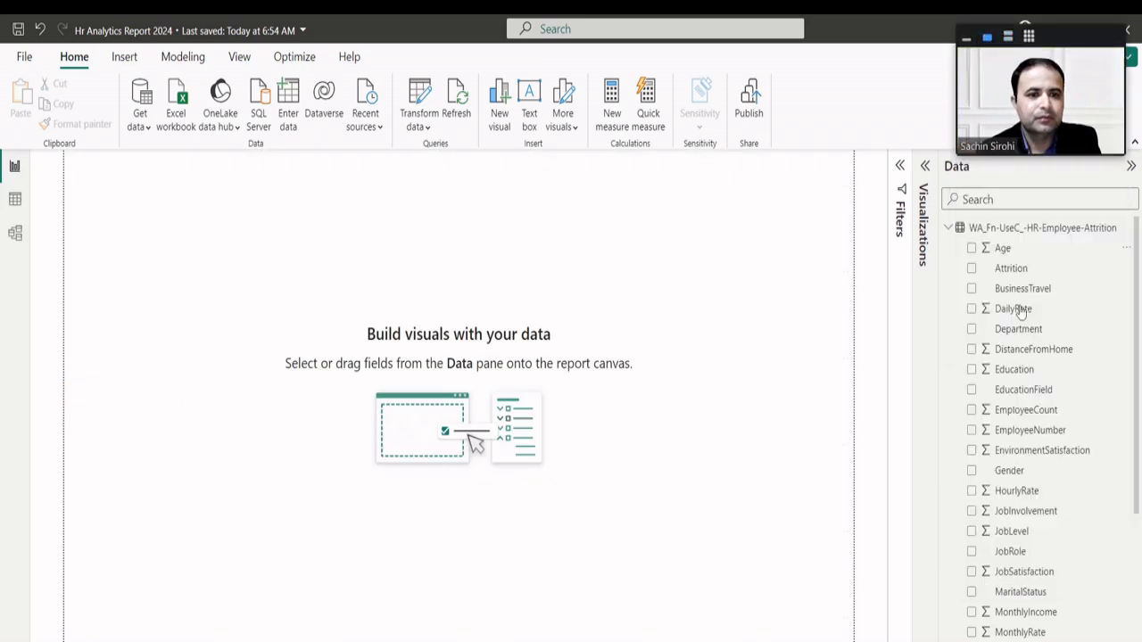
# - Insert a pie chart on the empty page and enlarge it to fill the page
pyautogui.click(924, 168)
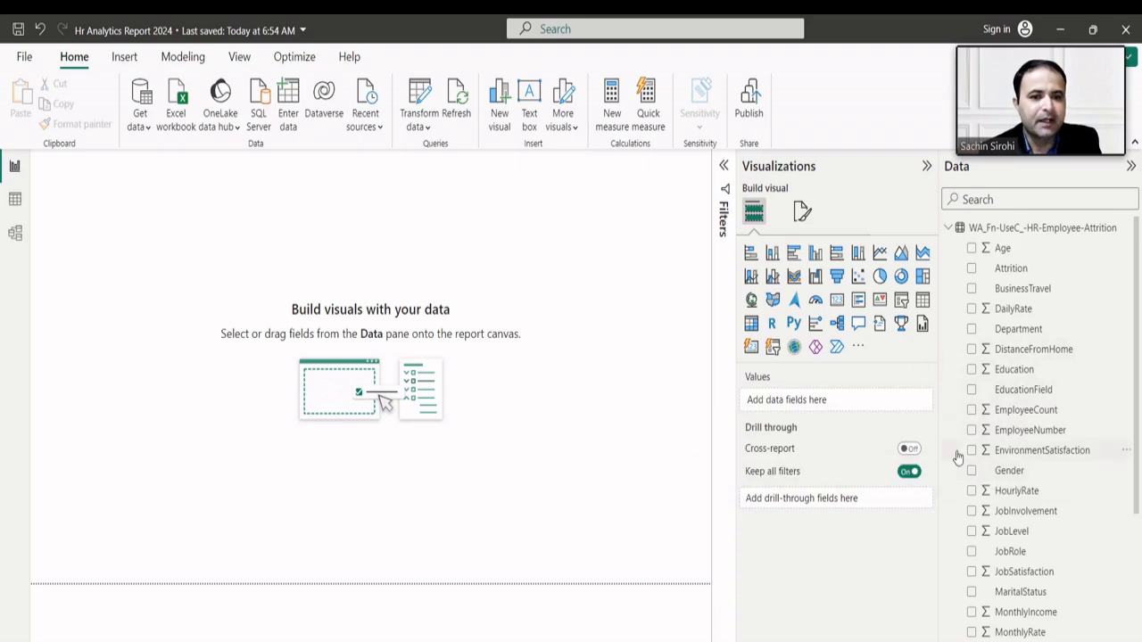
pyautogui.click(880, 276)
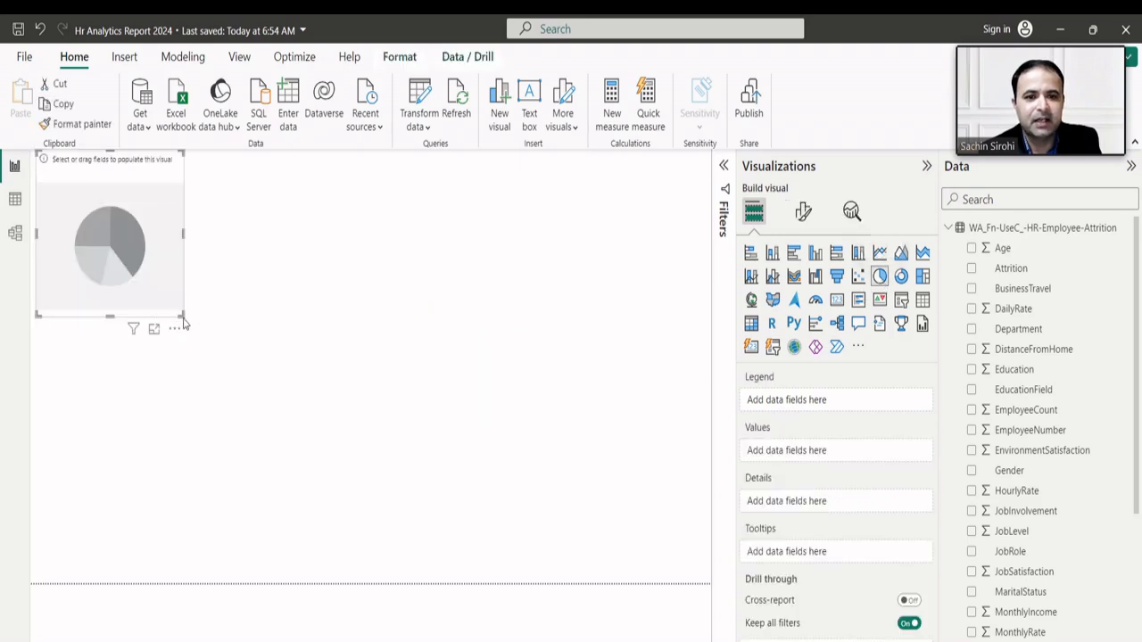
pyautogui.moveTo(180, 314); pyautogui.dragTo(711, 583)
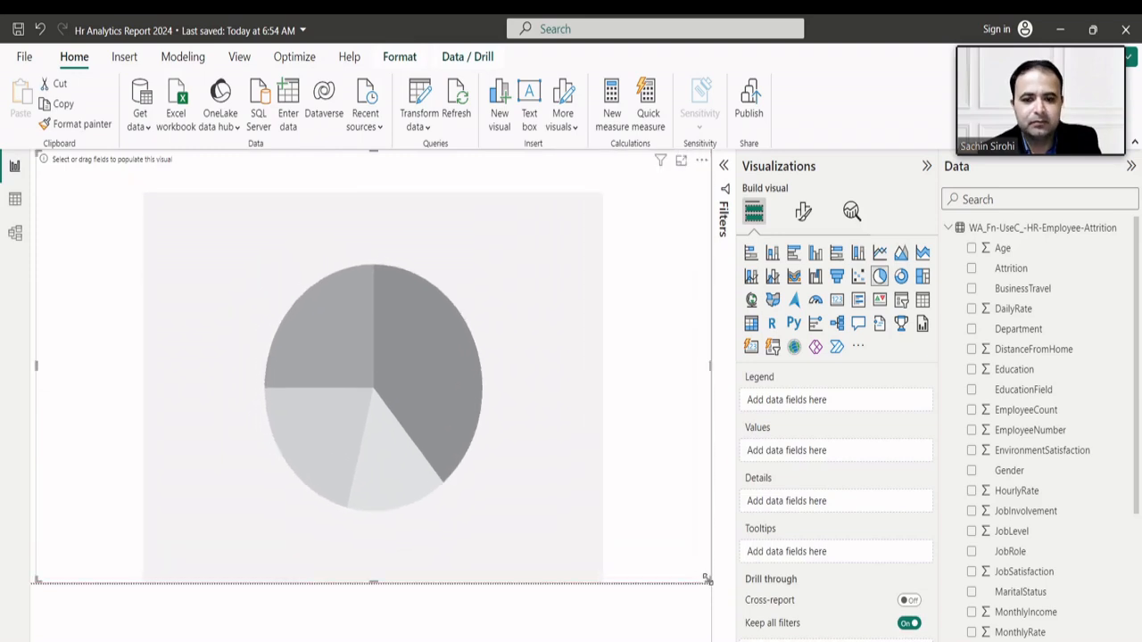
# - Assign Gender as the pie chart's legend and EmployeeCount as its values
pyautogui.click(972, 475)
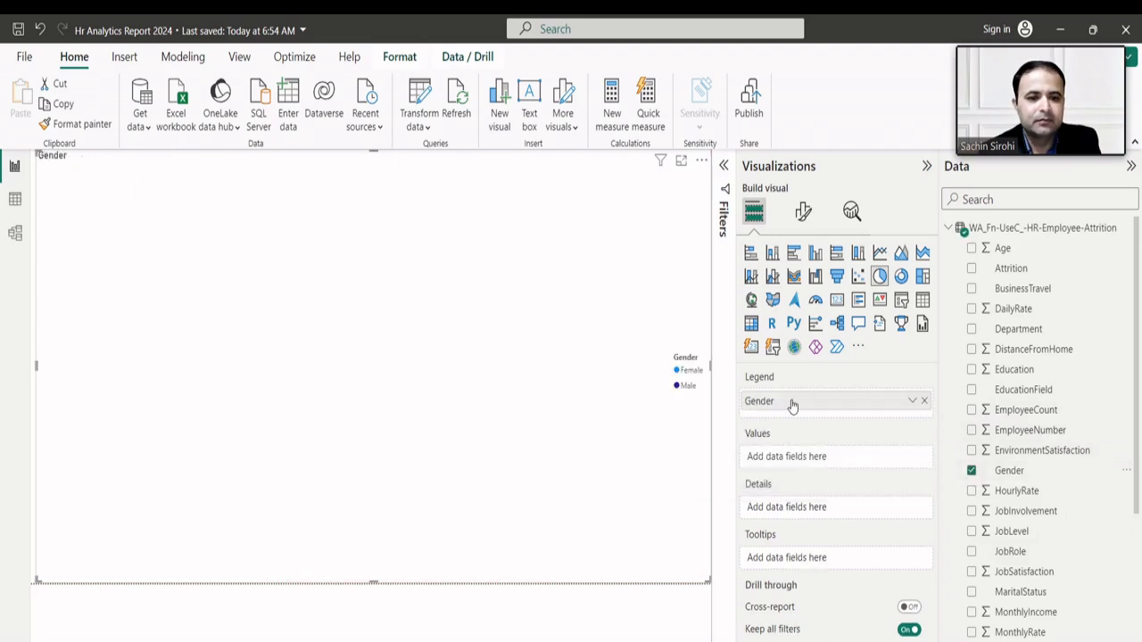
pyautogui.click(972, 411)
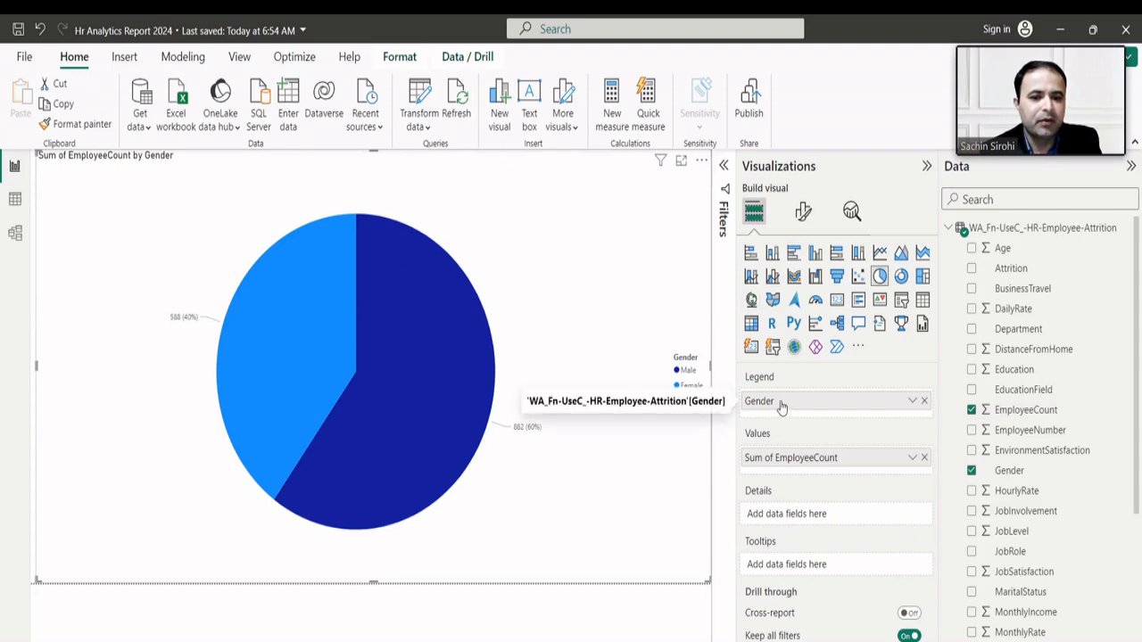
pyautogui.moveTo(777, 413)
pyautogui.mouseDown()
pyautogui.moveTo(778, 526)
pyautogui.moveTo(777, 393)
pyautogui.mouseUp()
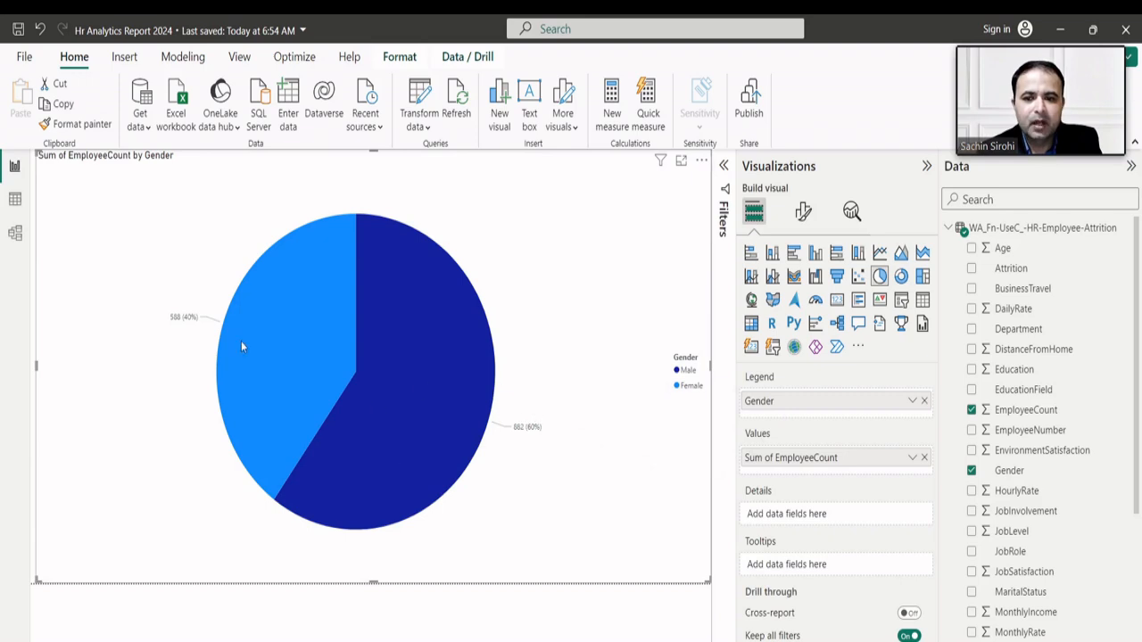
# - Format the pie chart's legend text with font size 19 and an orange color
pyautogui.click(803, 211)
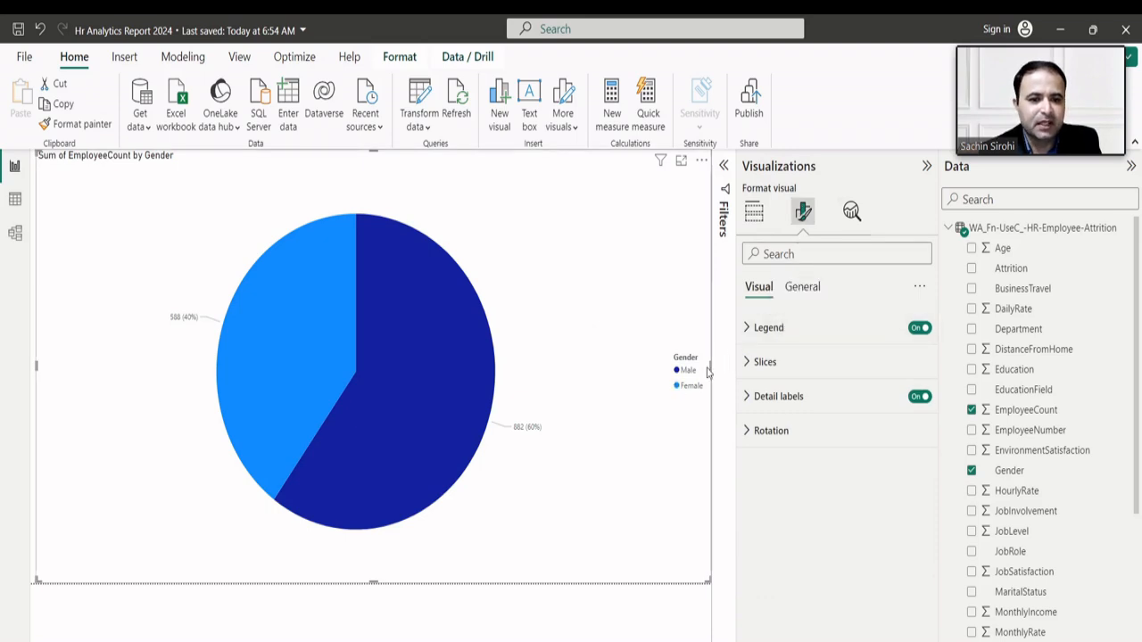
pyautogui.click(746, 328)
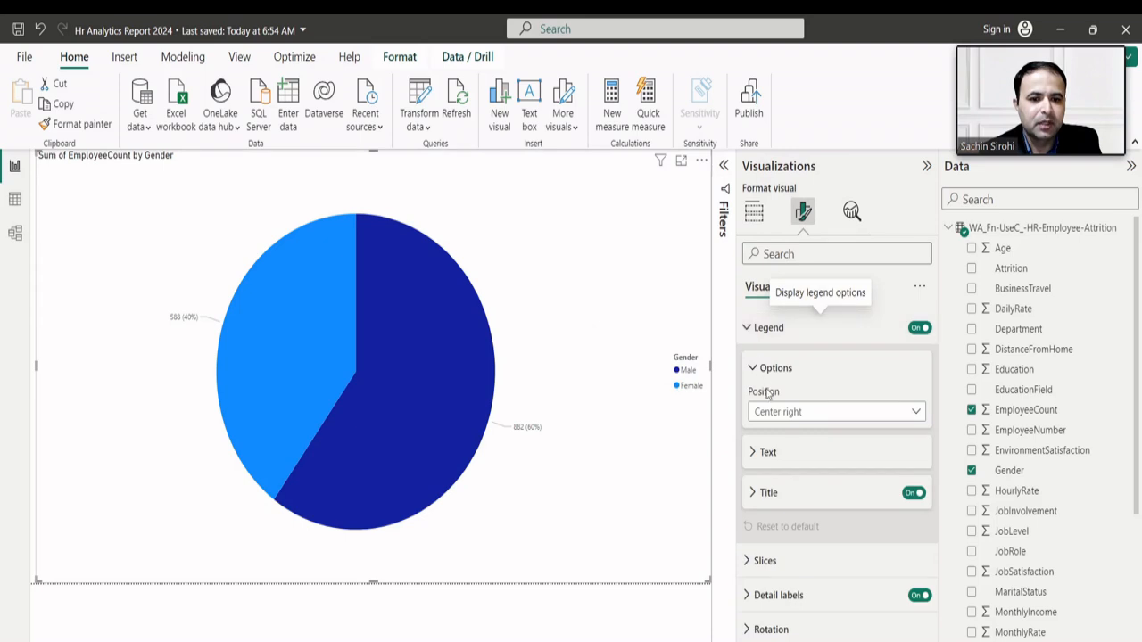
pyautogui.click(787, 454)
pyautogui.scroll(-1, 794, 446)
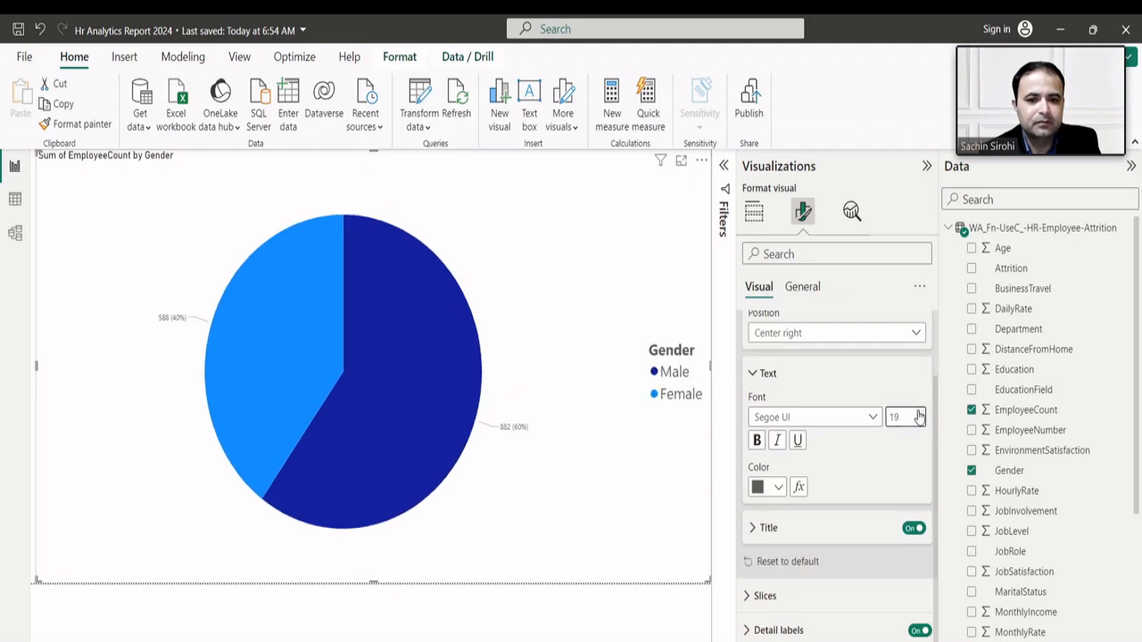
pyautogui.click(778, 488)
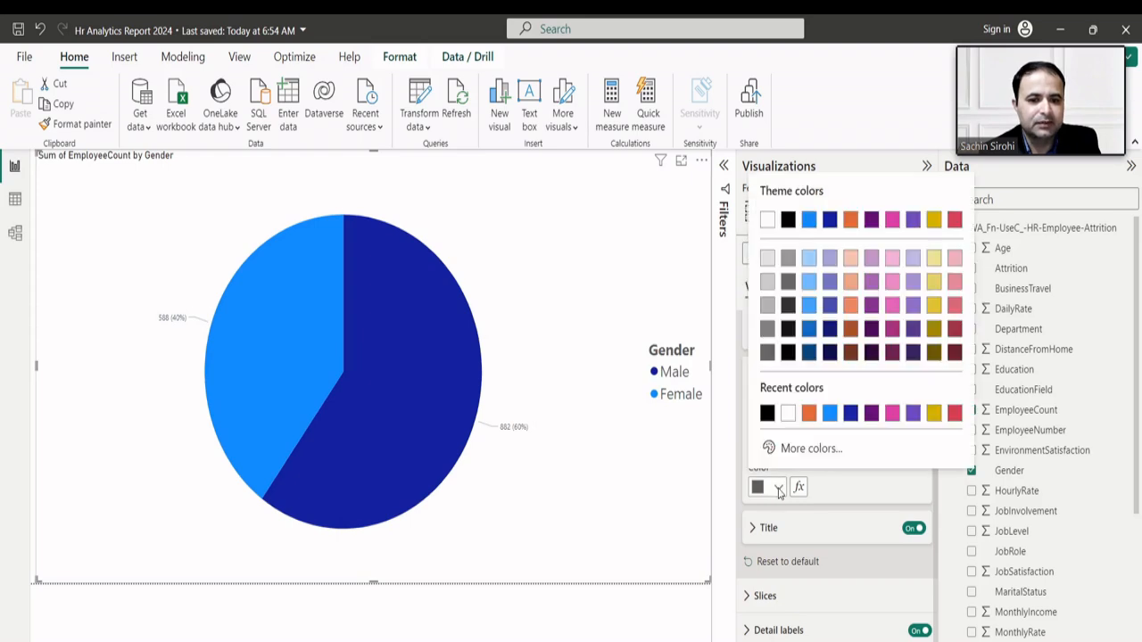
pyautogui.click(809, 414)
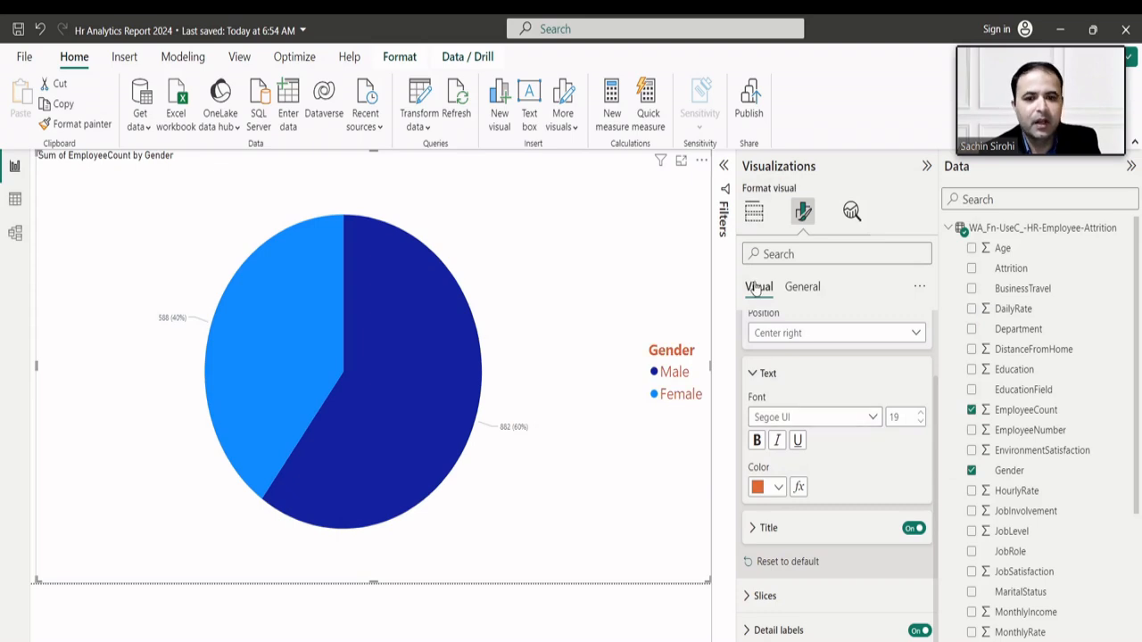
# - Recheck the fields assigned to the gender pie chart, and delete the chart from the page
pyautogui.click(755, 214)
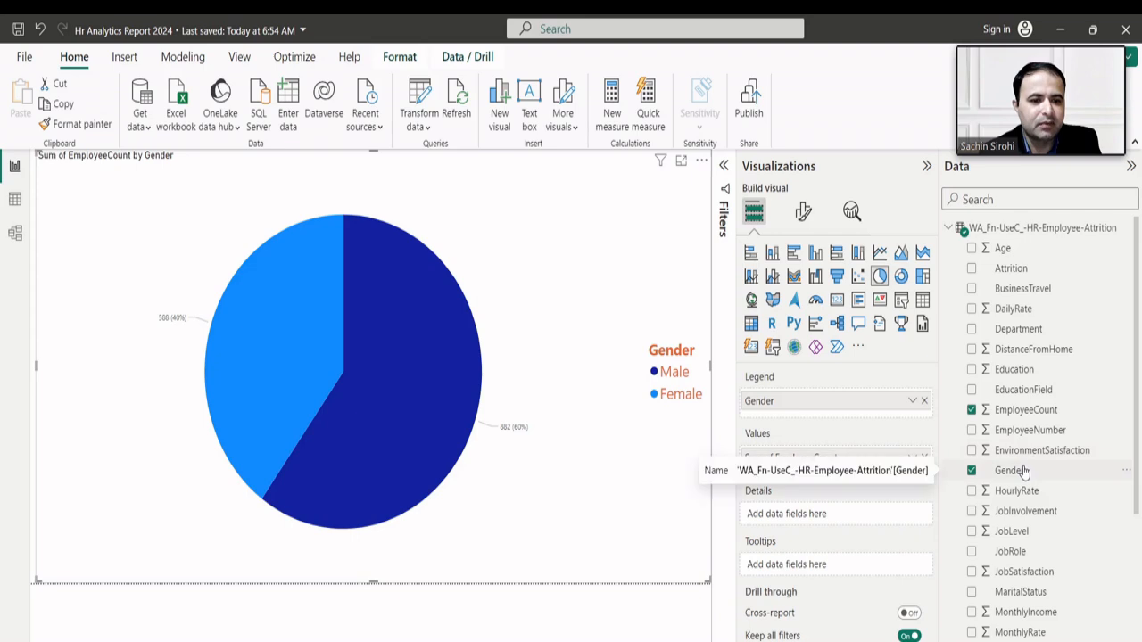
pyautogui.moveTo(1024, 471)
pyautogui.mouseDown()
pyautogui.moveTo(812, 400)
pyautogui.moveTo(1033, 471)
pyautogui.mouseUp()
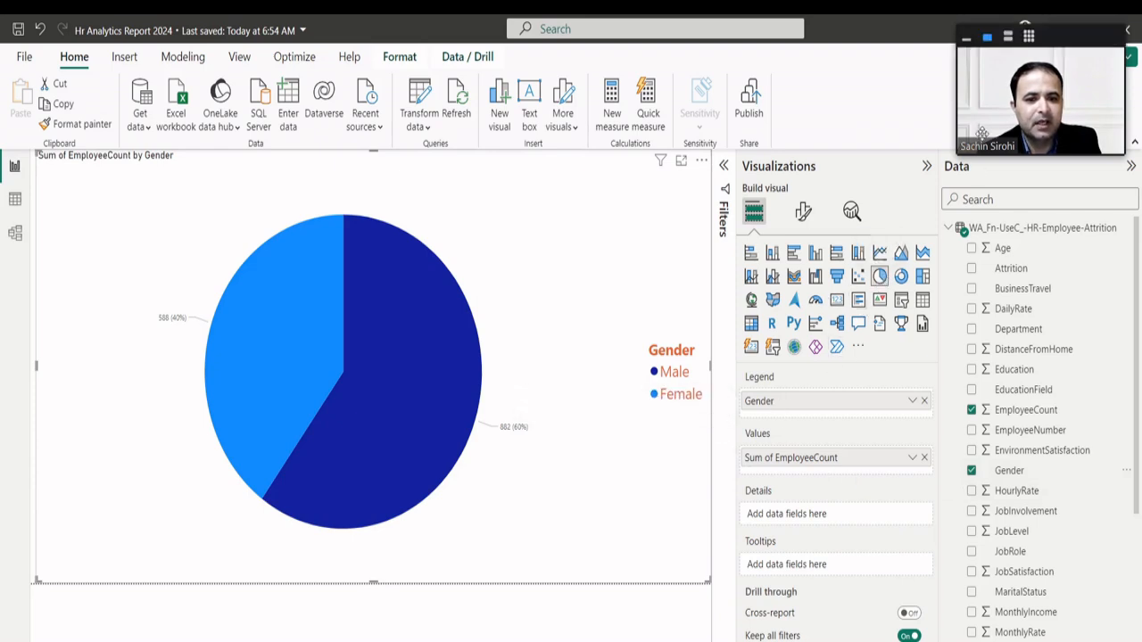
pyautogui.click(1009, 38)
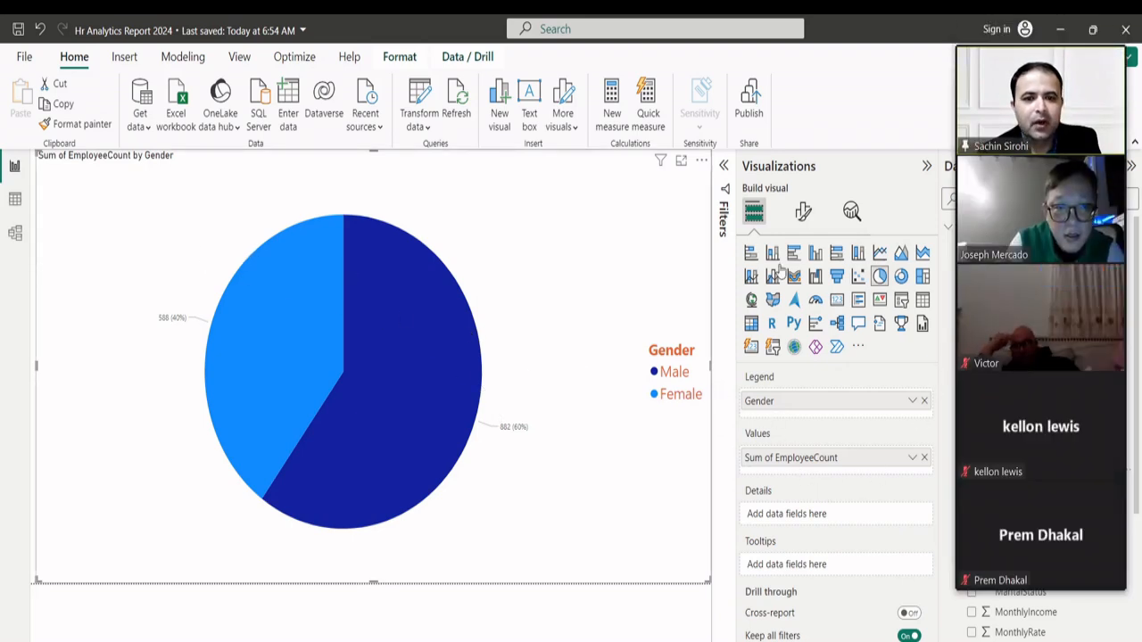
pyautogui.moveTo(1073, 109)
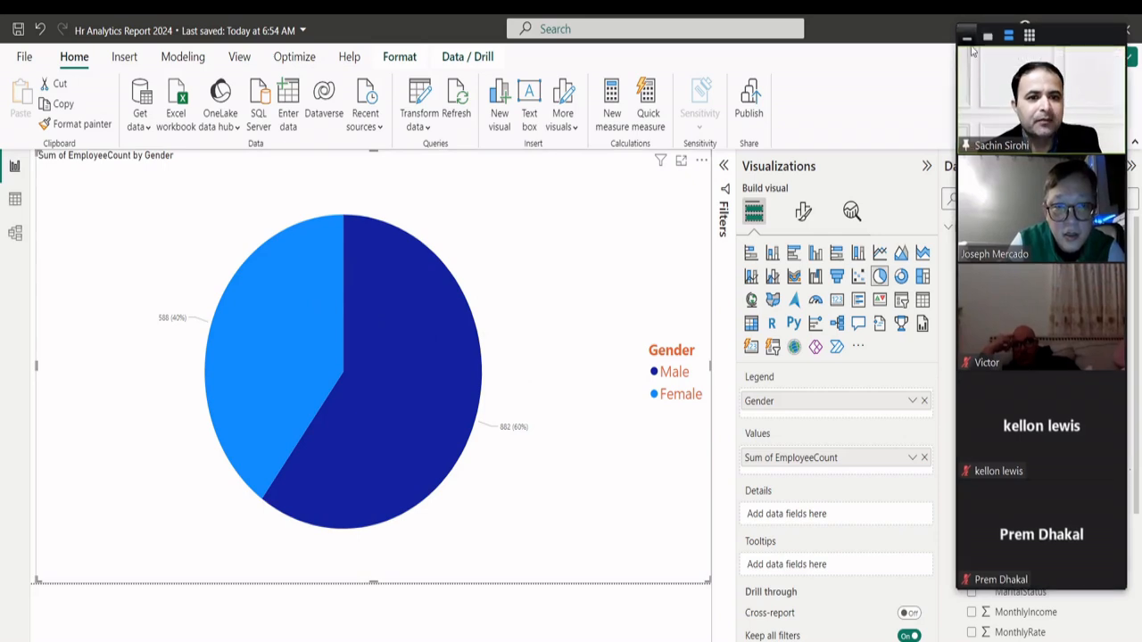
pyautogui.moveTo(1017, 52)
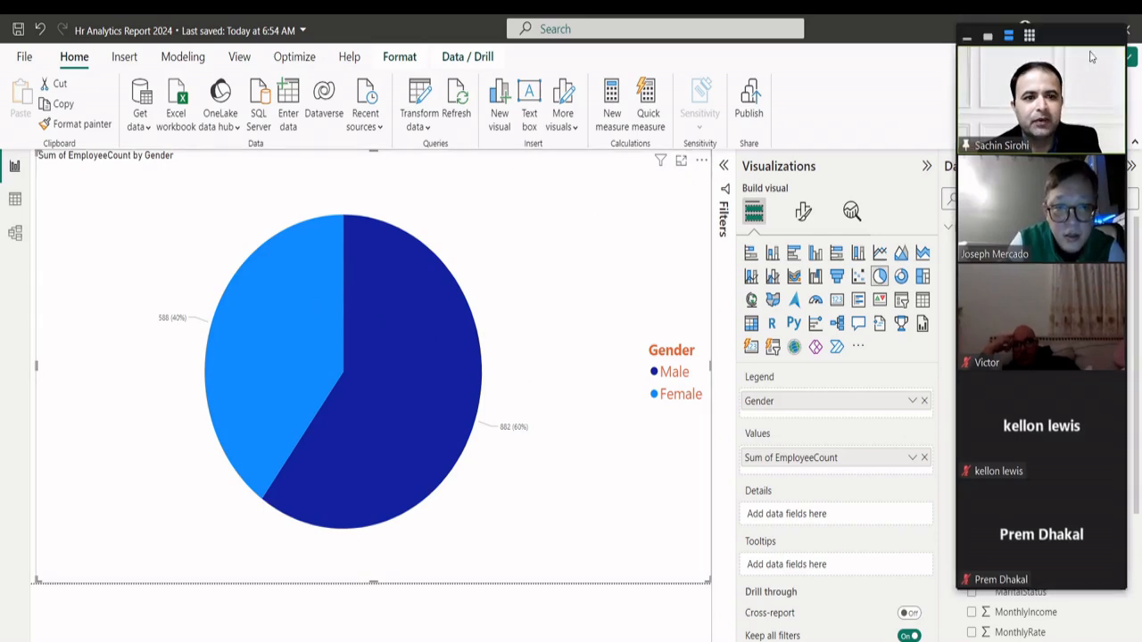
pyautogui.click(987, 38)
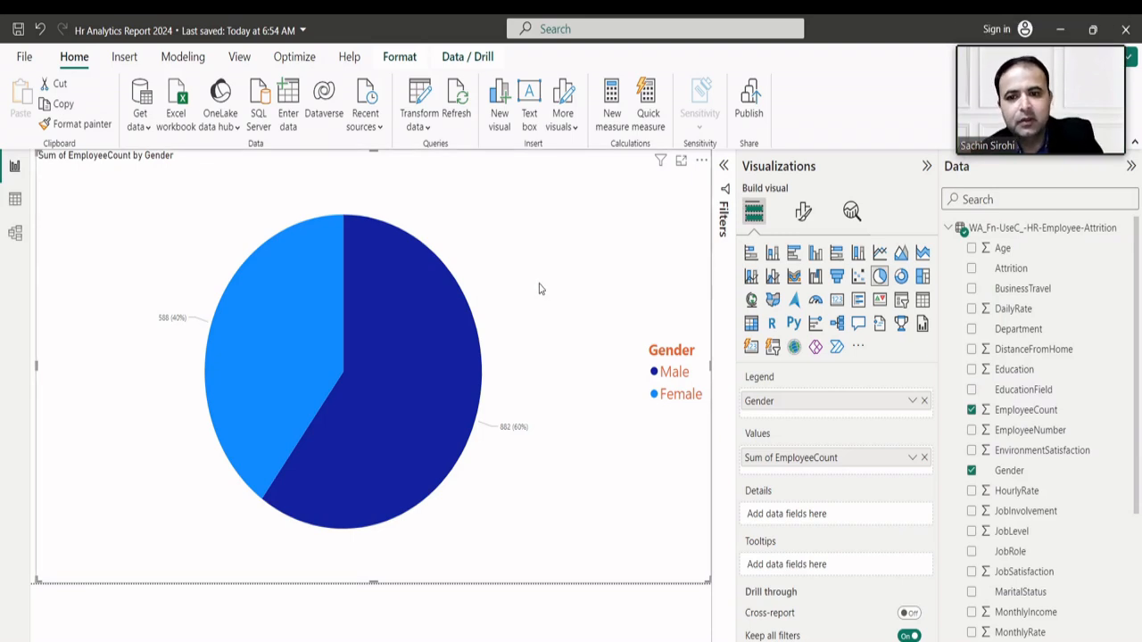
pyautogui.press('Delete')
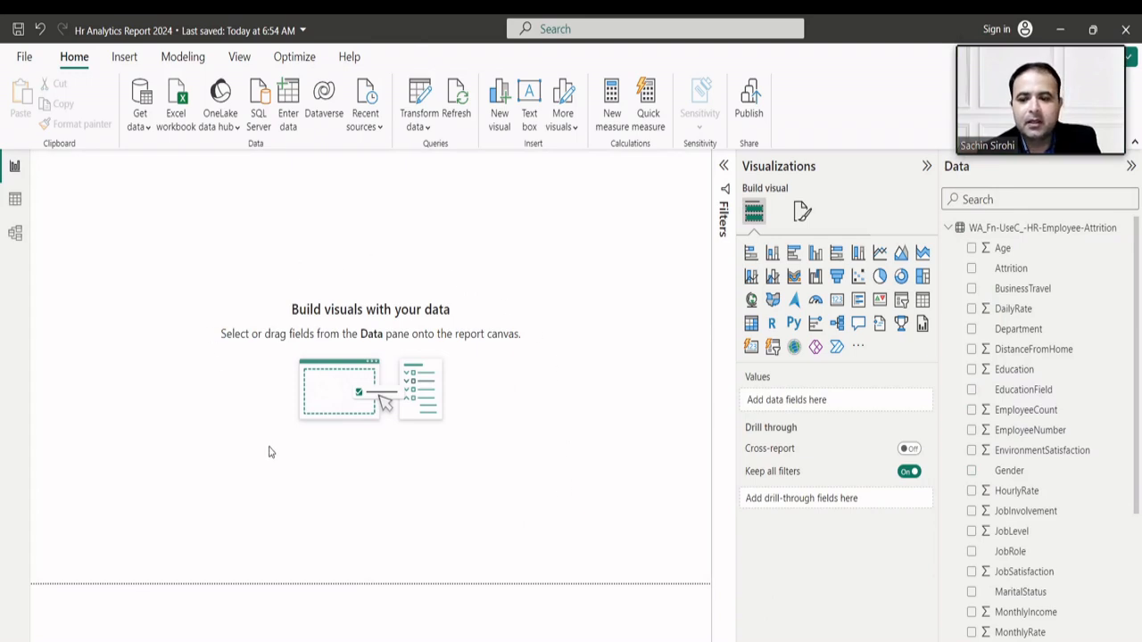
# - Insert a new pie chart on the cleared page and stretch it across the whole page
pyautogui.click(879, 277)
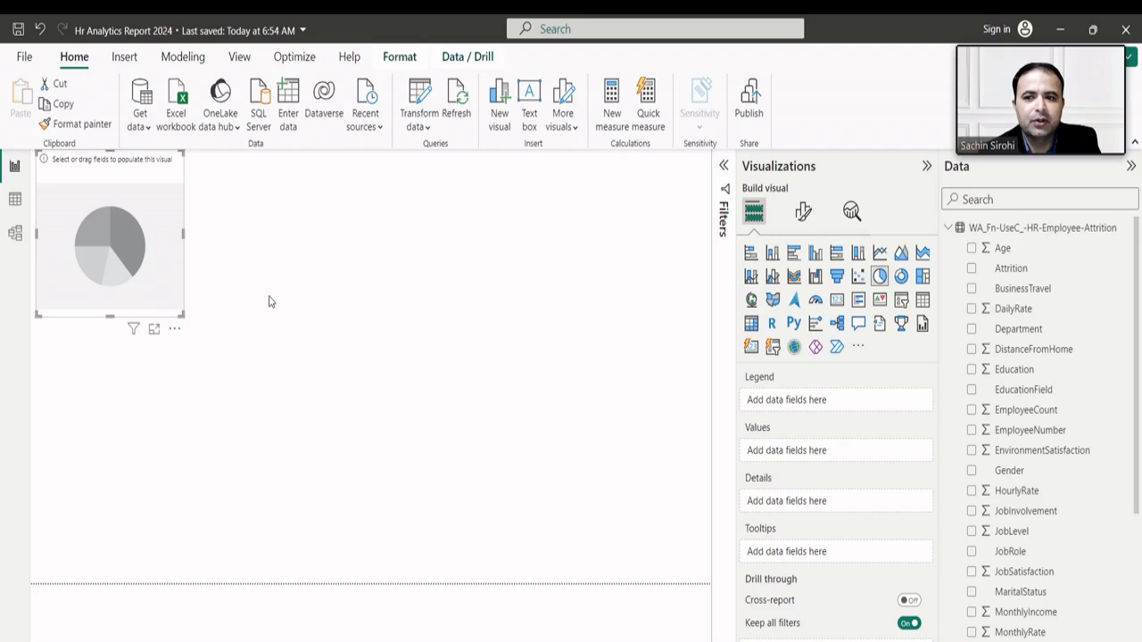
pyautogui.click(121, 204)
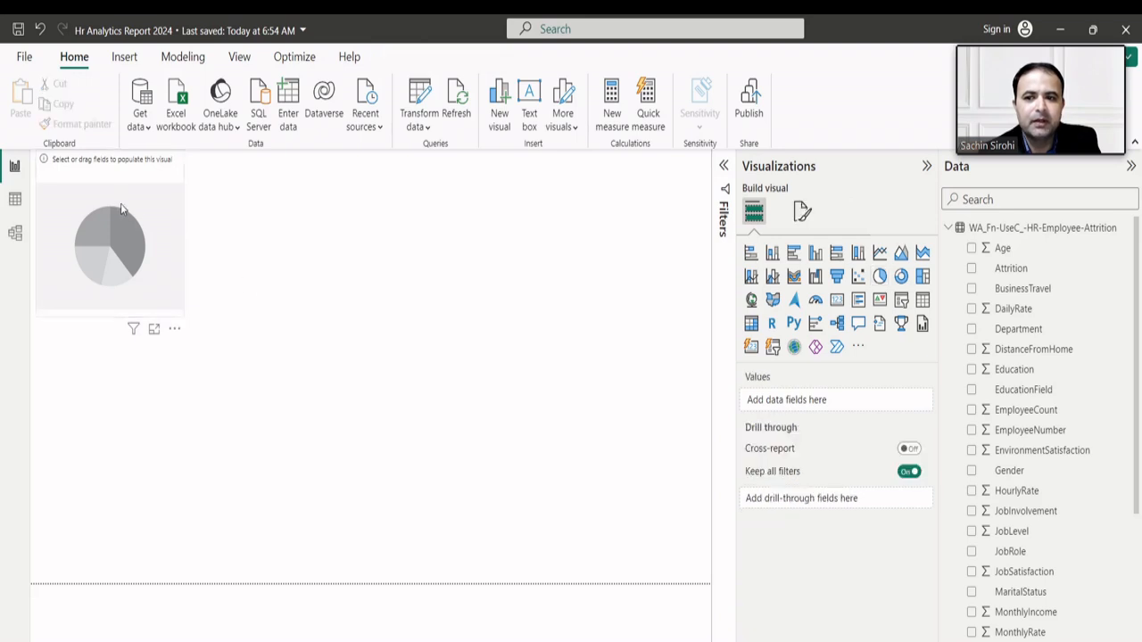
pyautogui.click(168, 195)
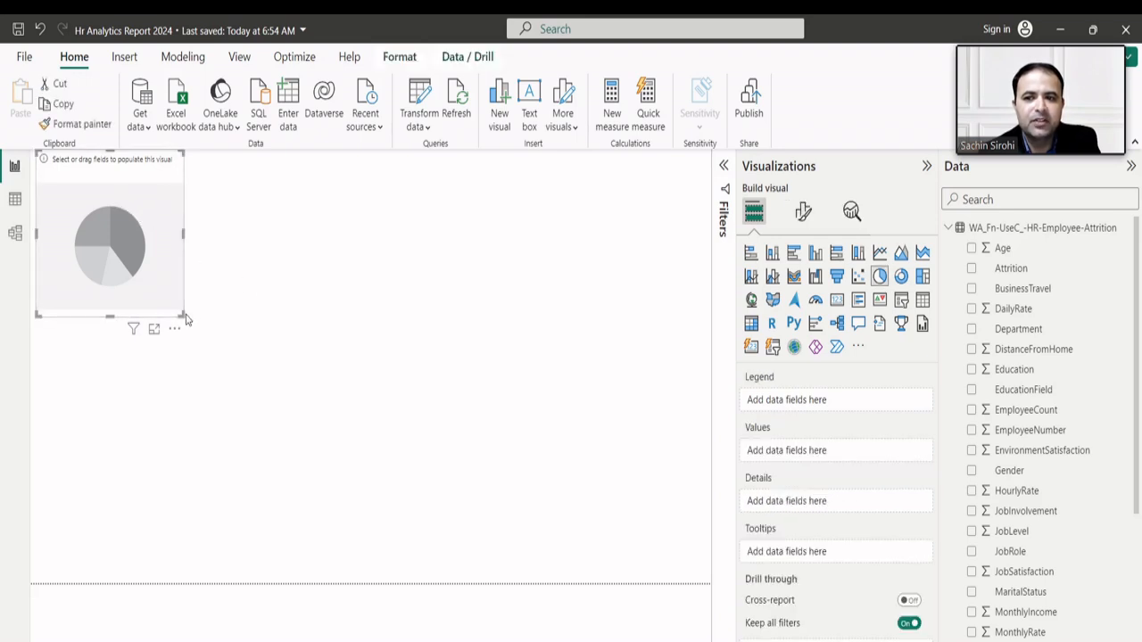
pyautogui.moveTo(183, 314); pyautogui.dragTo(711, 584)
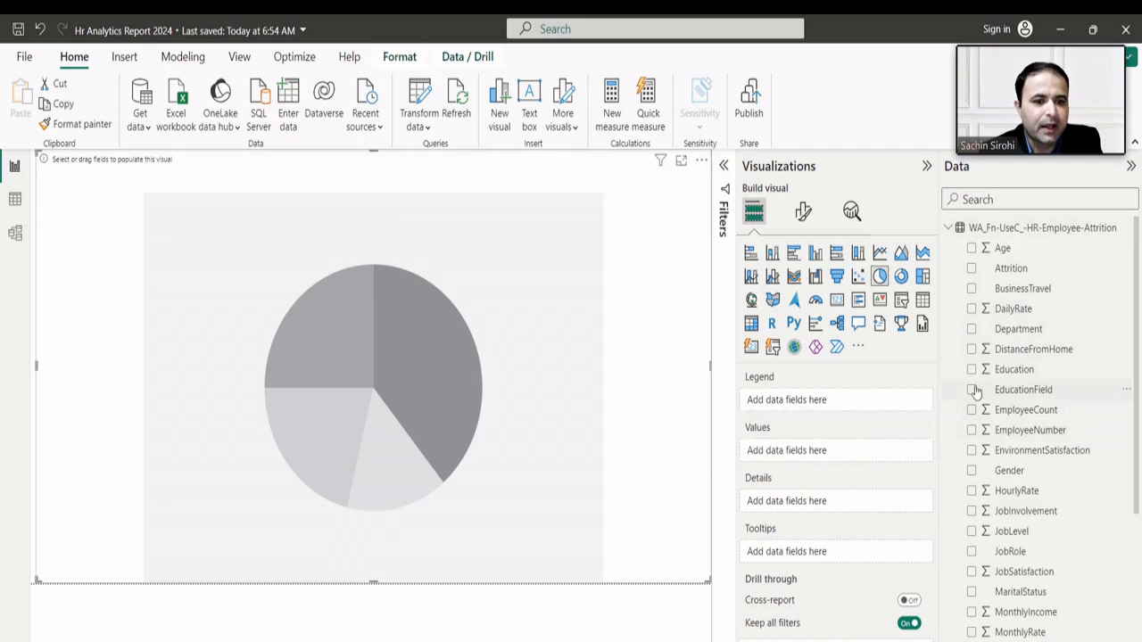
# - Assign the Department field to the new pie chart's legend
pyautogui.click(972, 330)
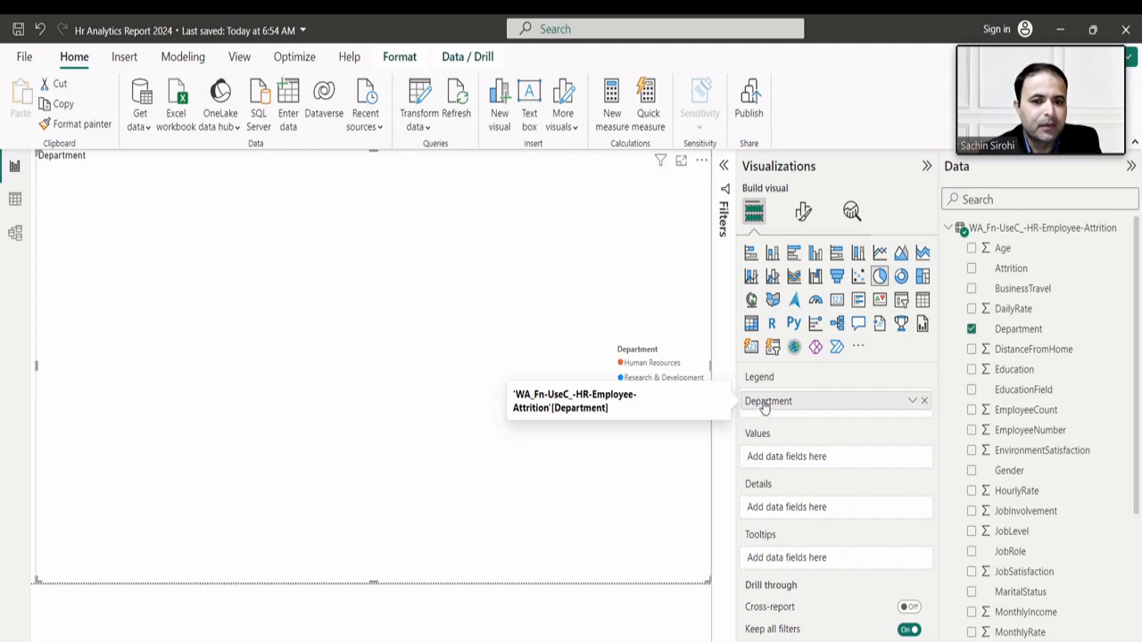
pyautogui.moveTo(765, 403)
pyautogui.mouseDown()
pyautogui.moveTo(764, 453)
pyautogui.moveTo(769, 397)
pyautogui.mouseUp()
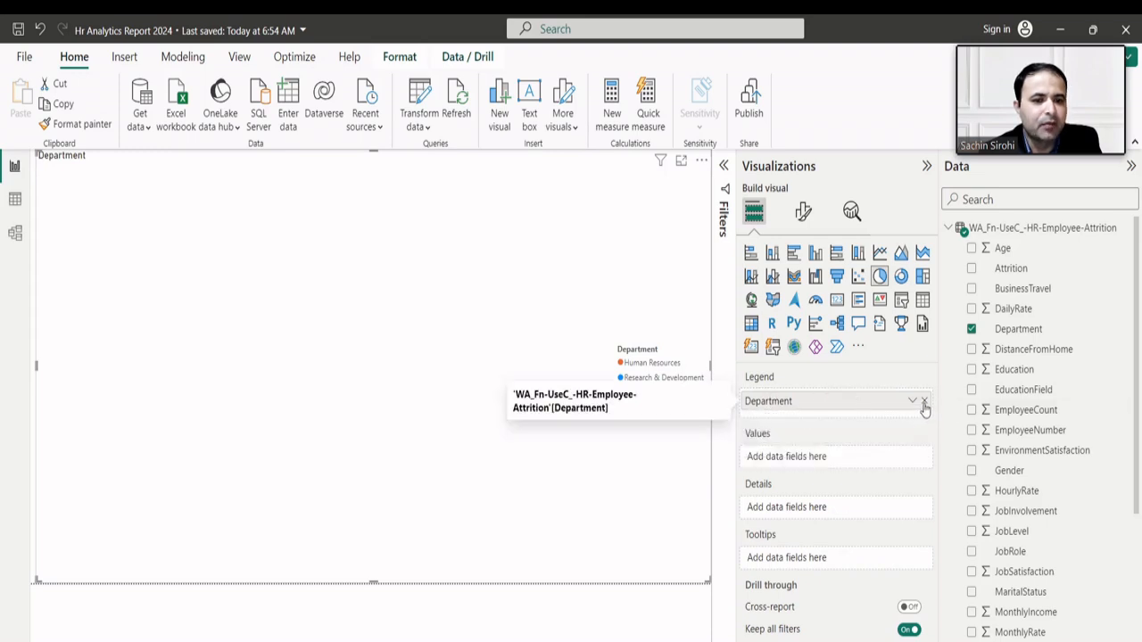
# - Replace Department with Gender in the pie chart's legend and add EmployeeCount as its values
pyautogui.click(924, 403)
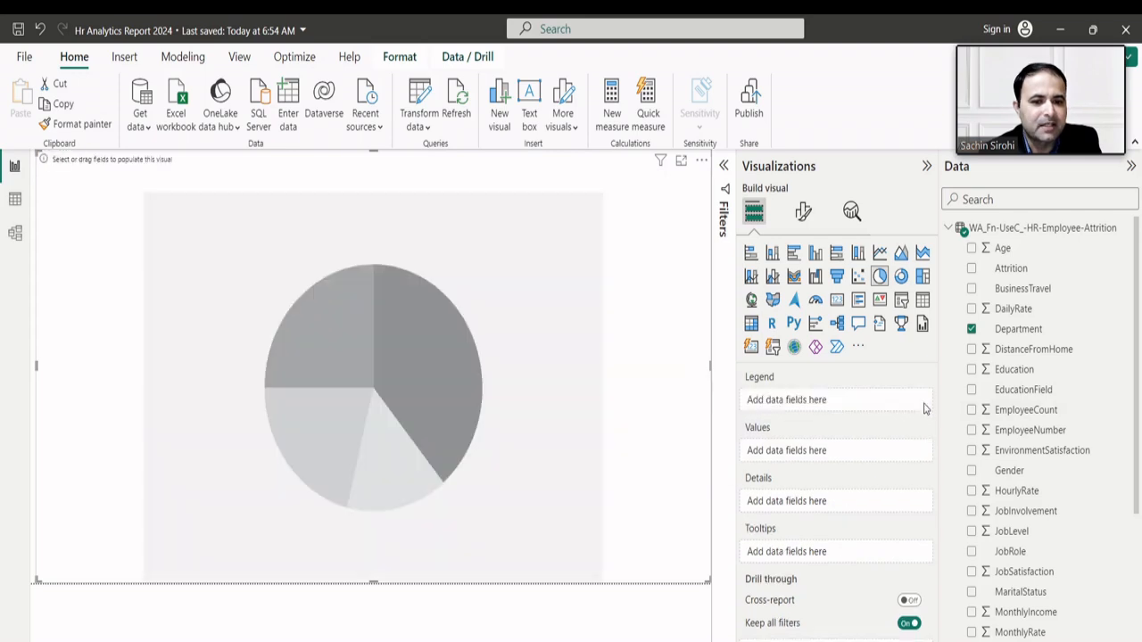
pyautogui.click(972, 472)
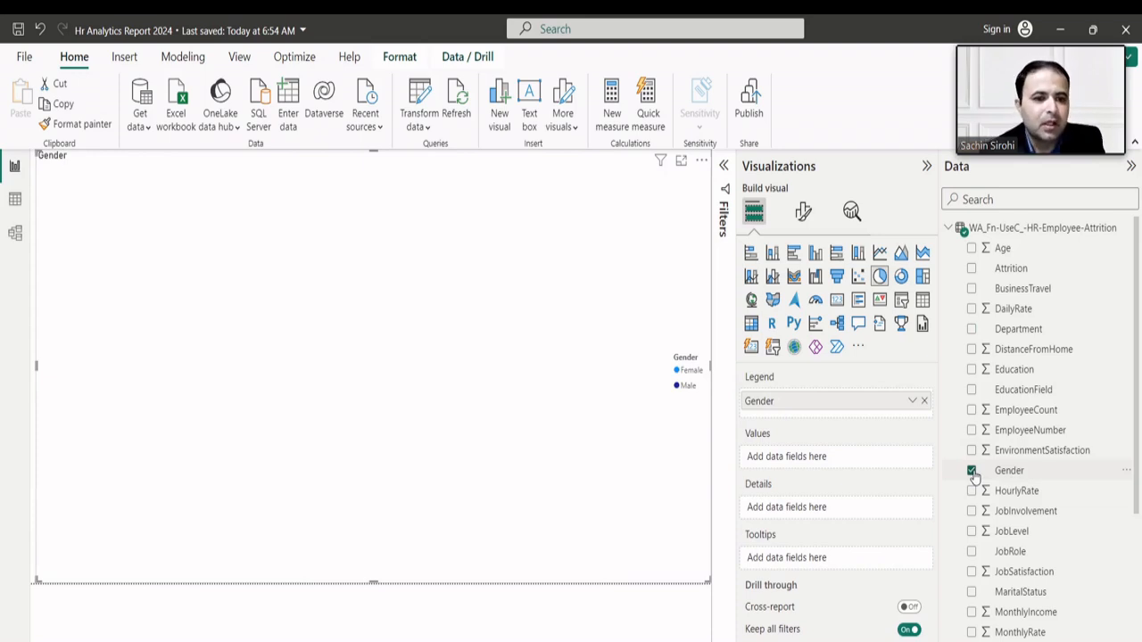
pyautogui.click(972, 411)
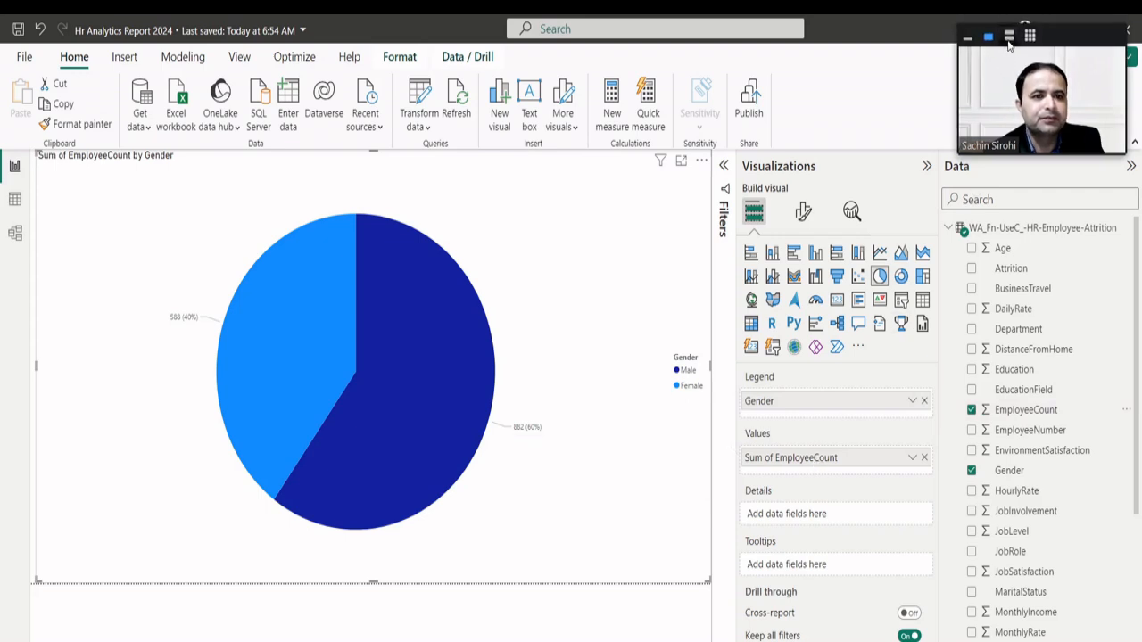
pyautogui.click(1008, 39)
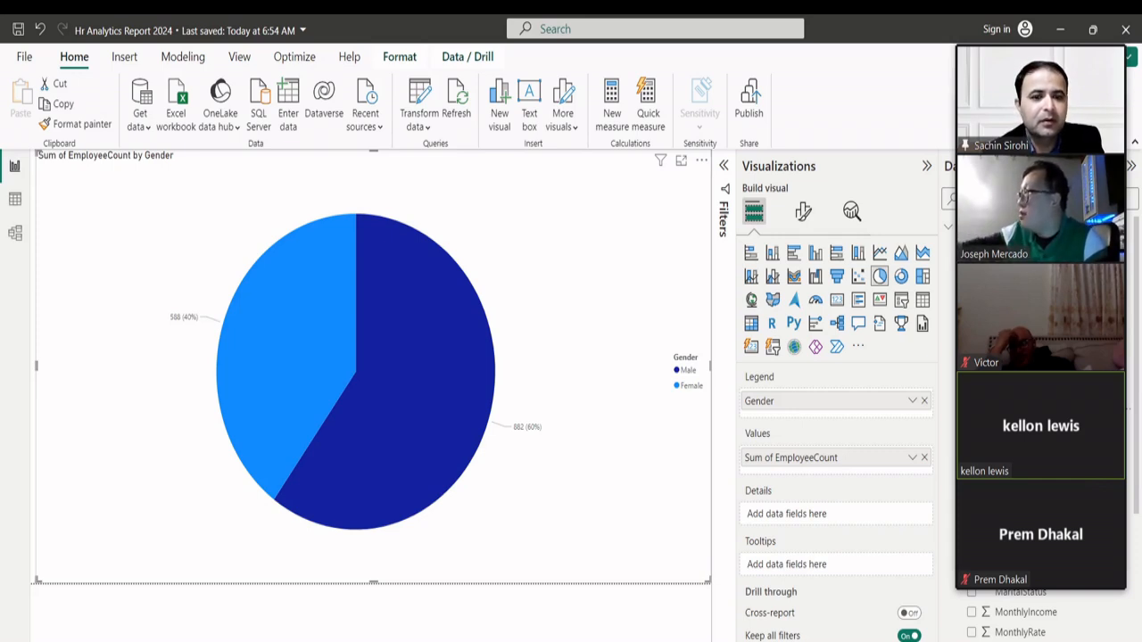
pyautogui.click(996, 37)
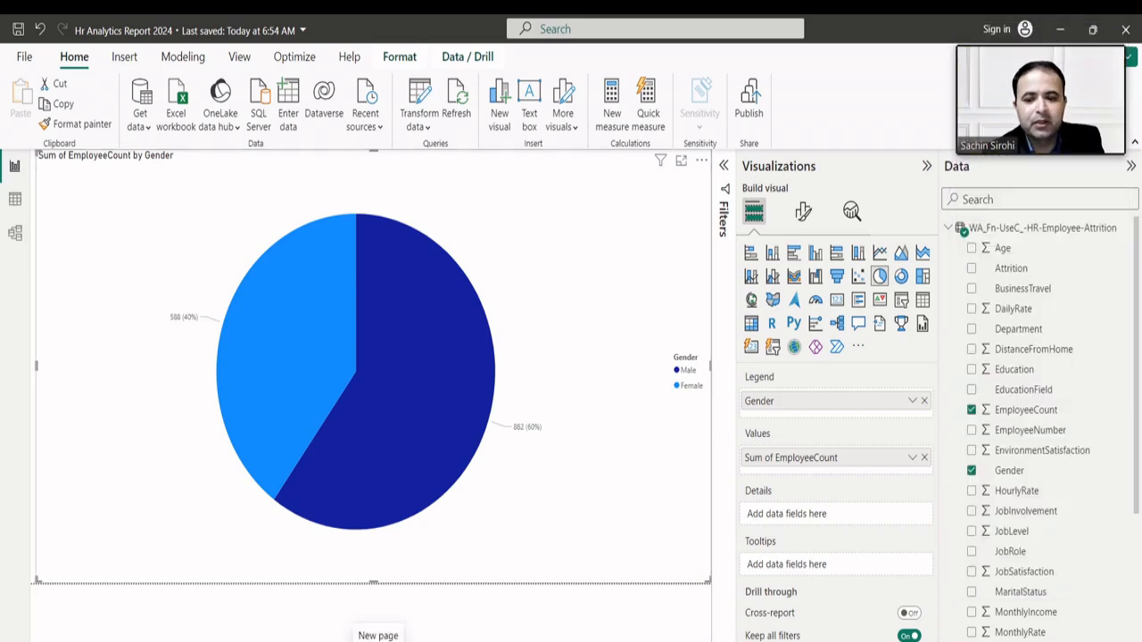
# - Add a new blank report page and return to the page with the gender pie chart
pyautogui.click(378, 641)
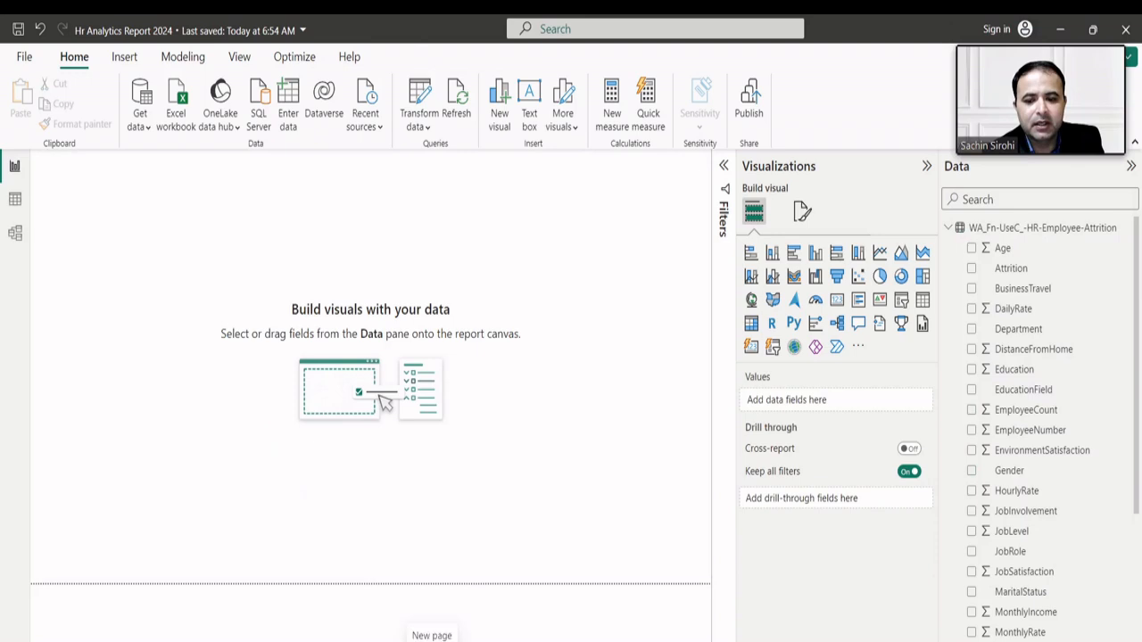
pyautogui.click(321, 641)
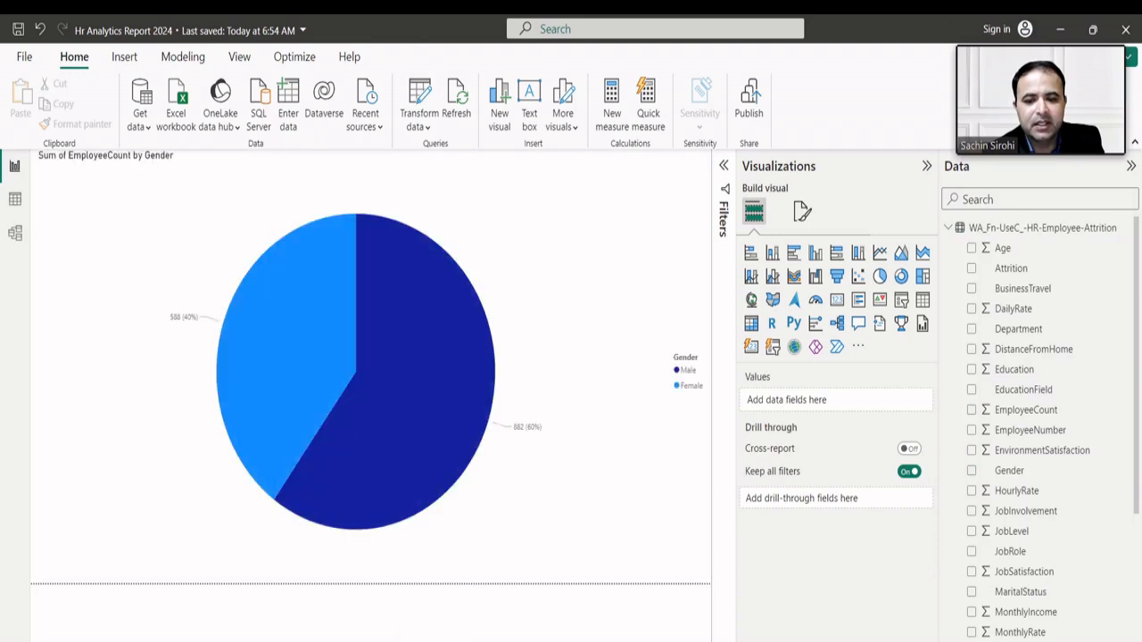
# - Collapse and re-expand the Data pane twice and the Visualizations pane once
pyautogui.click(1130, 168)
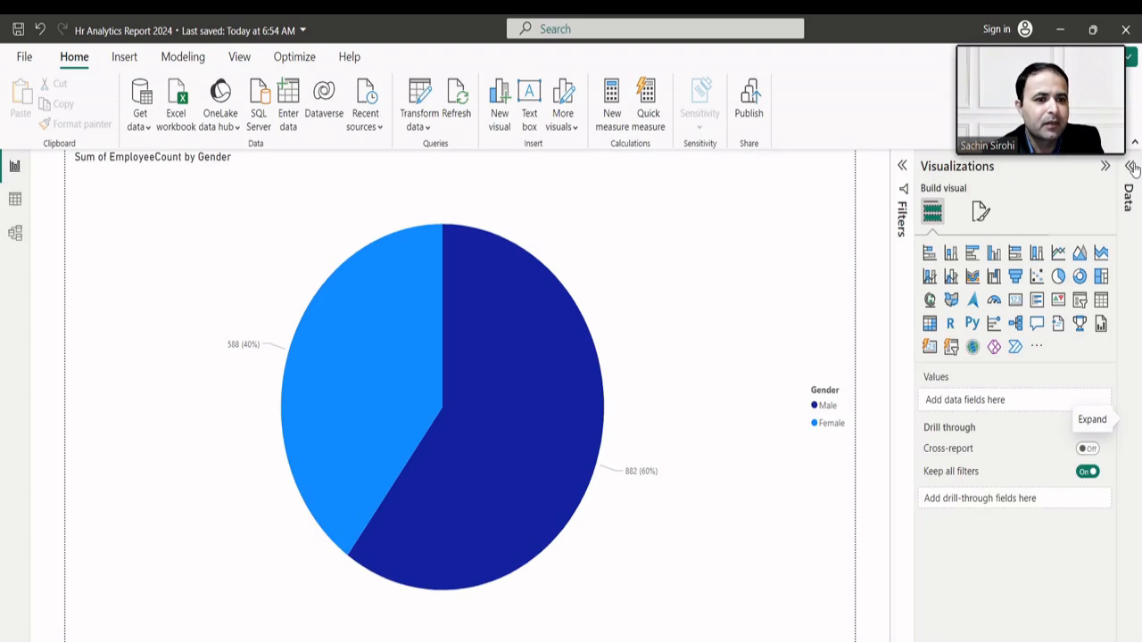
pyautogui.click(1131, 169)
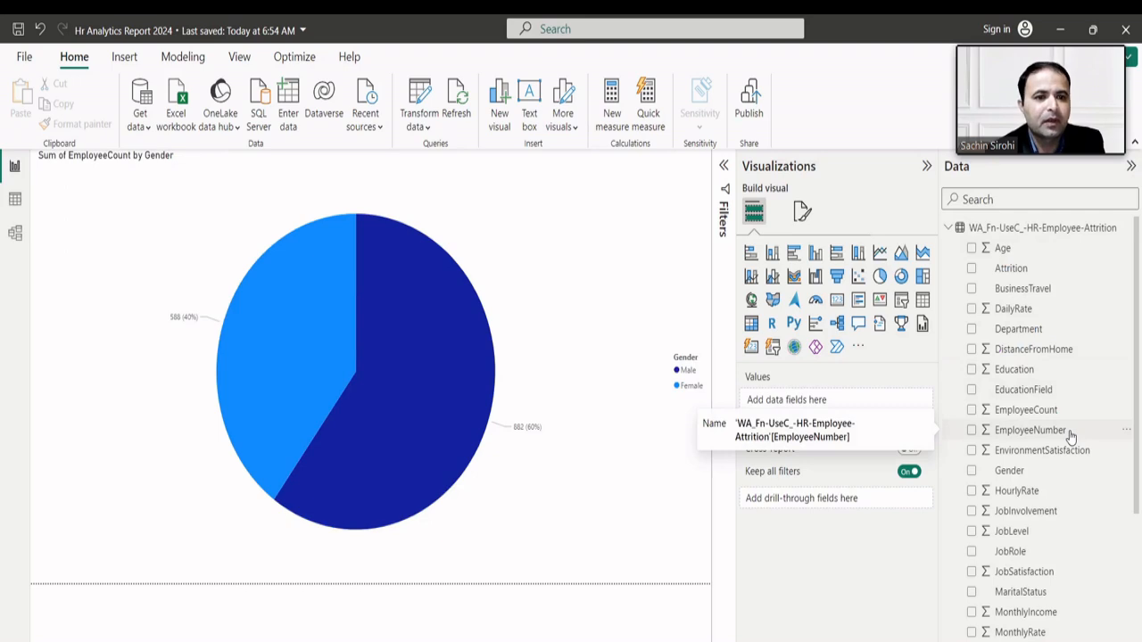
pyautogui.click(1130, 167)
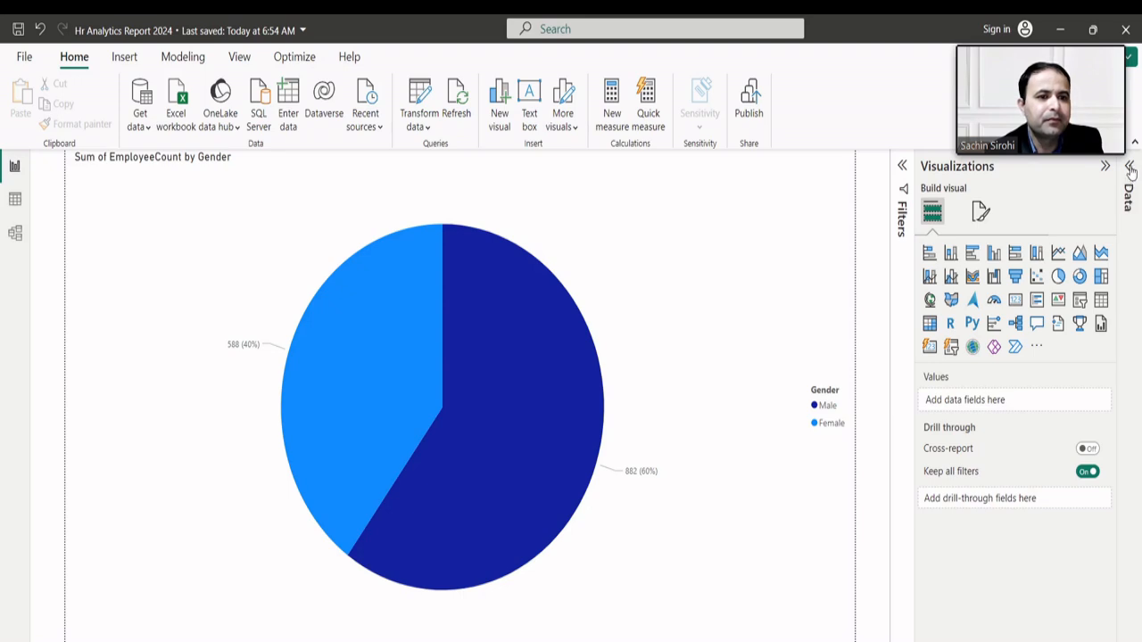
pyautogui.click(1131, 169)
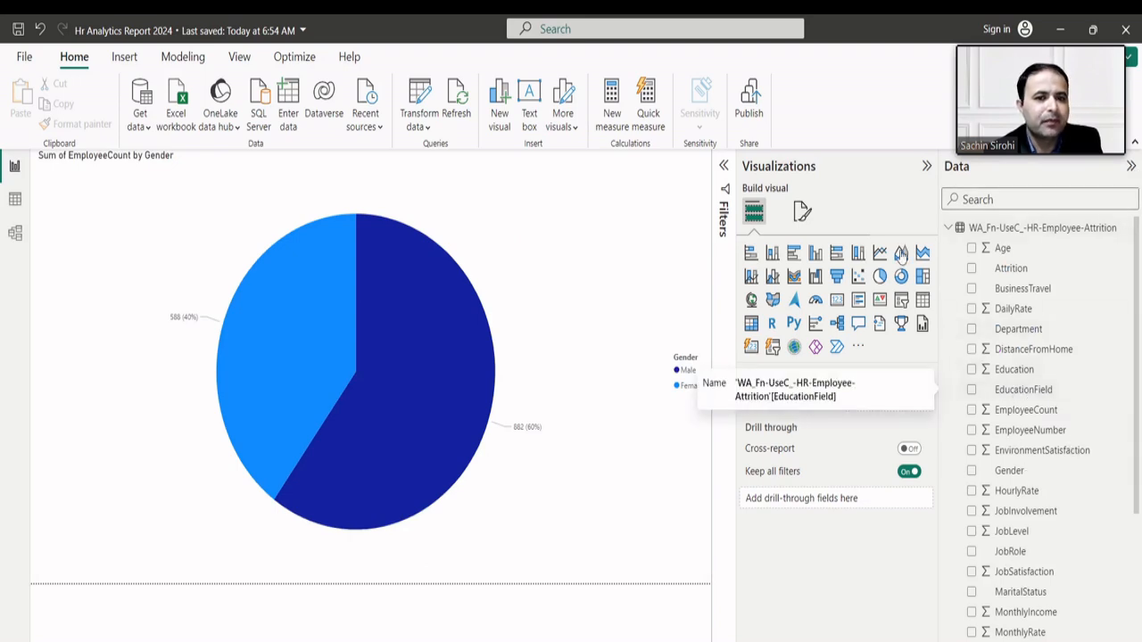
pyautogui.click(927, 167)
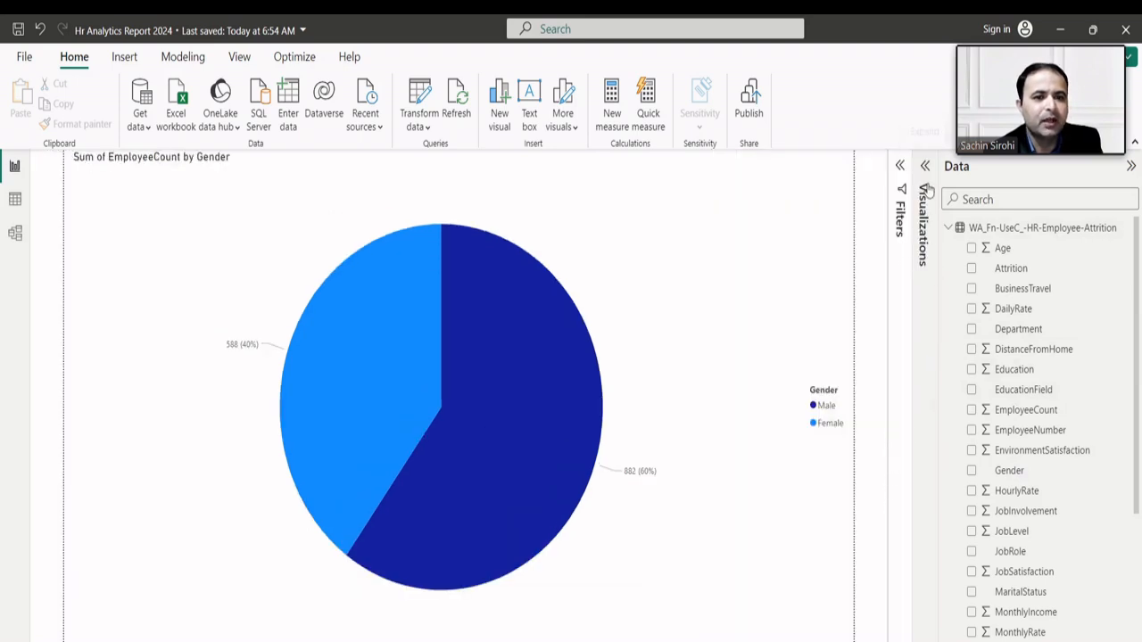
pyautogui.click(925, 198)
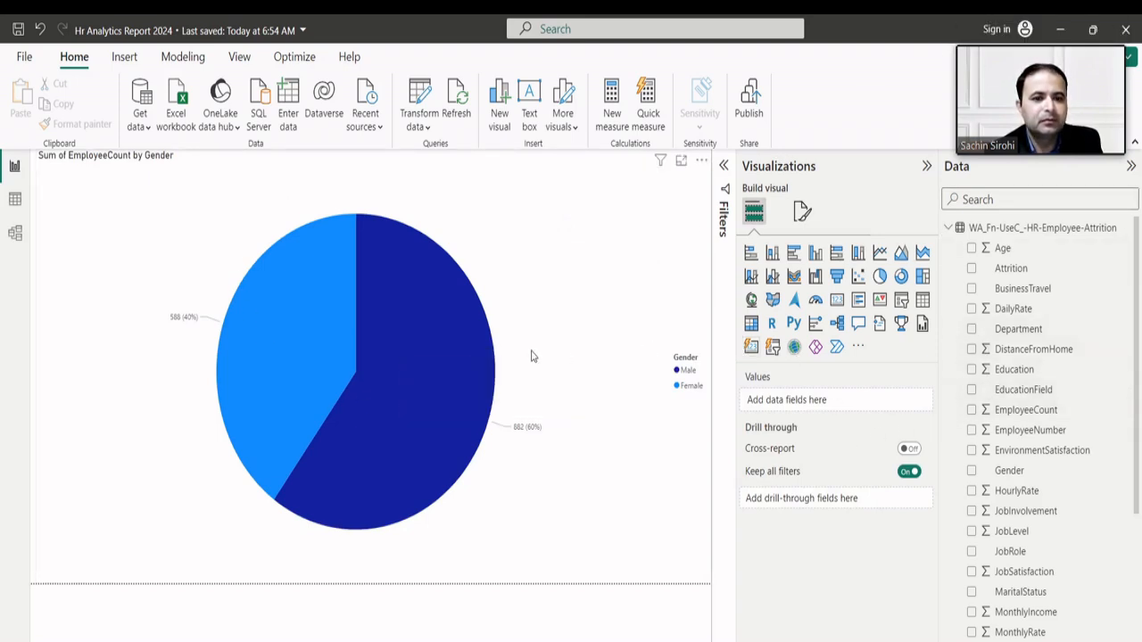
# - Select the gender pie chart and look over its visual and general format settings
pyautogui.click(574, 335)
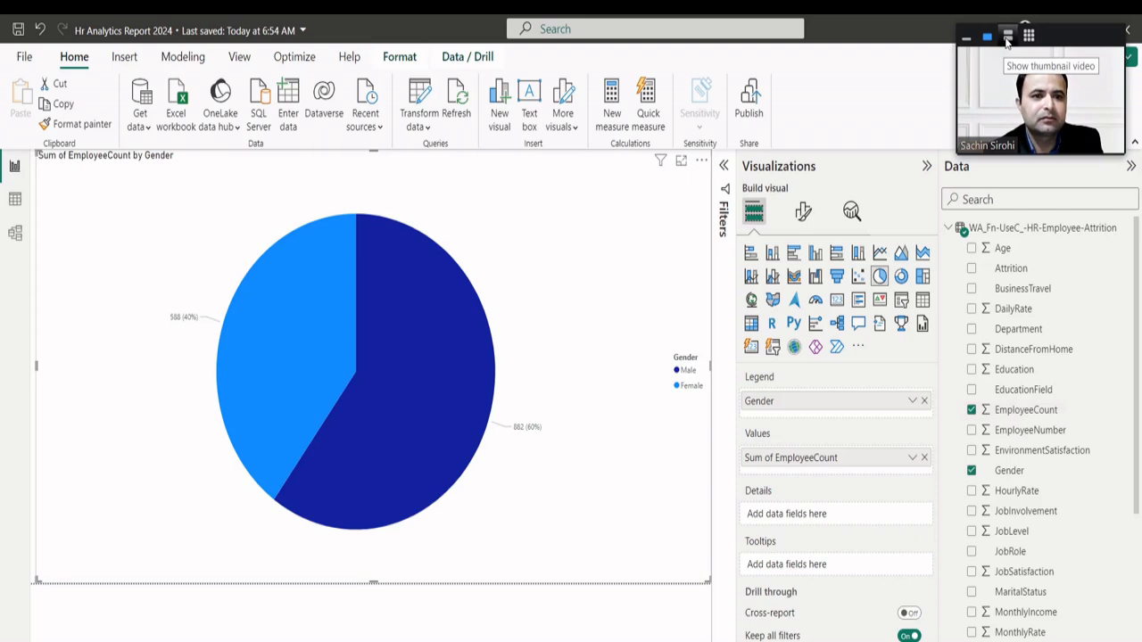
pyautogui.click(1006, 37)
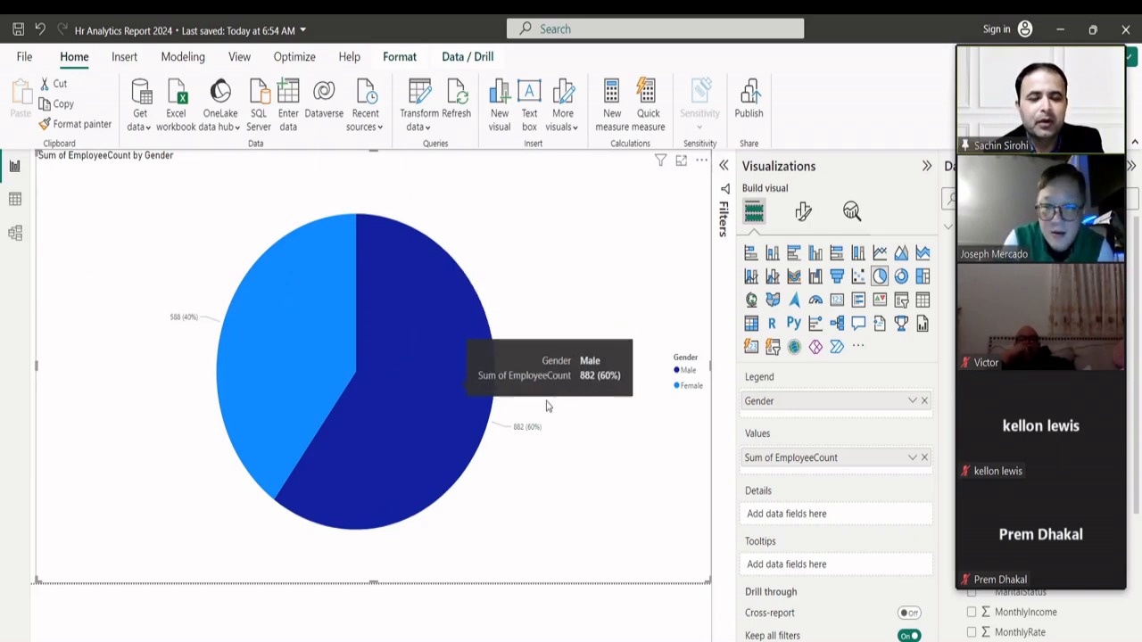
pyautogui.click(803, 211)
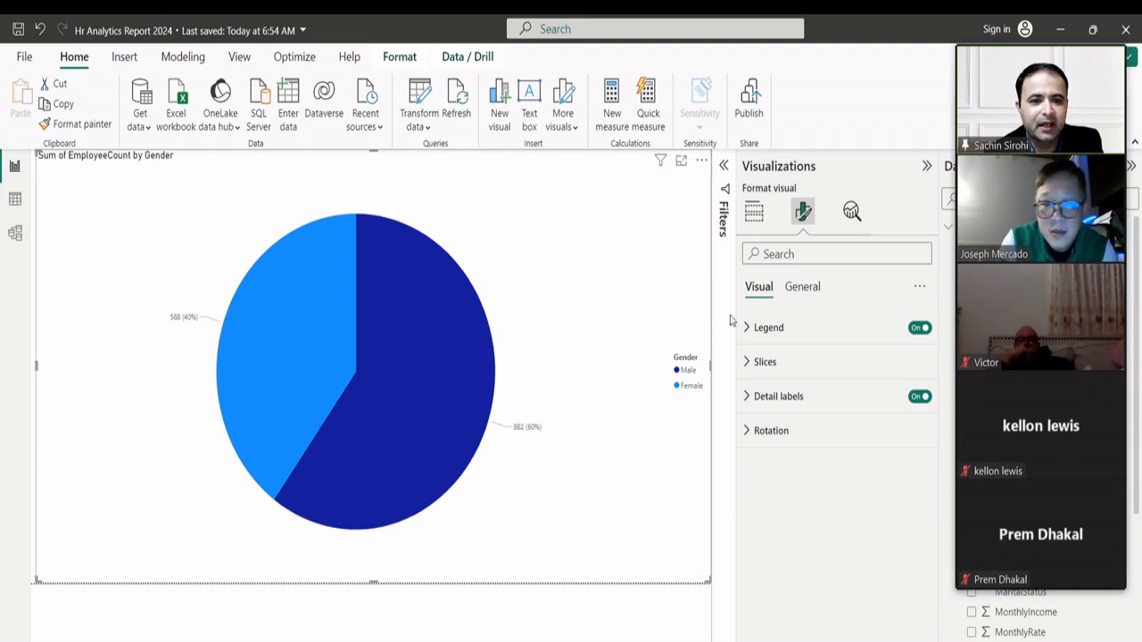
pyautogui.click(813, 290)
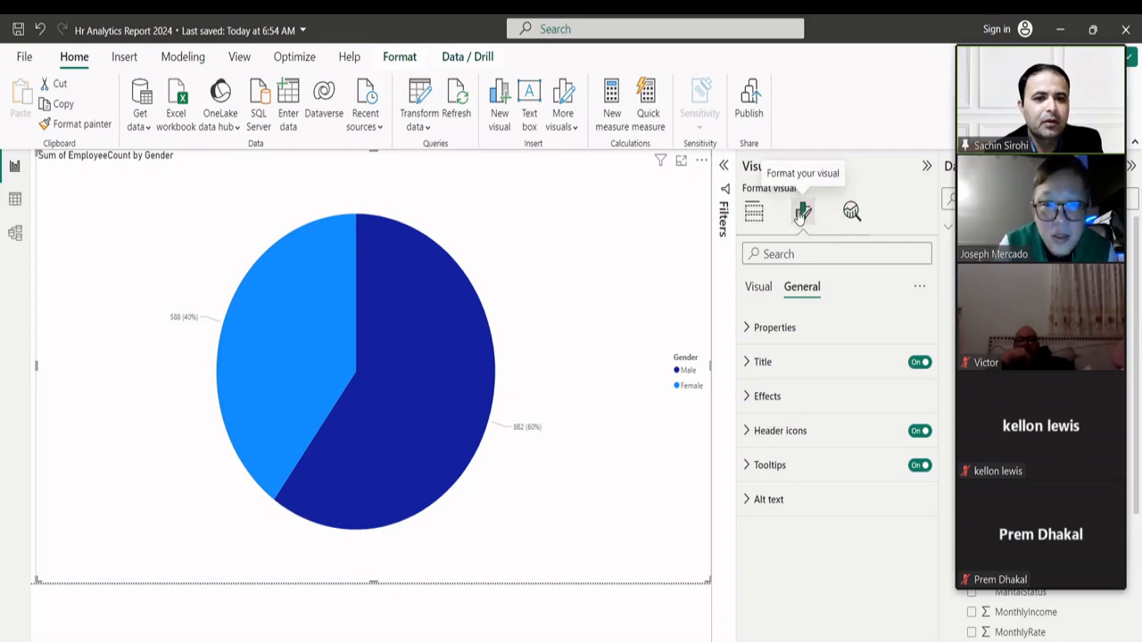
pyautogui.click(754, 211)
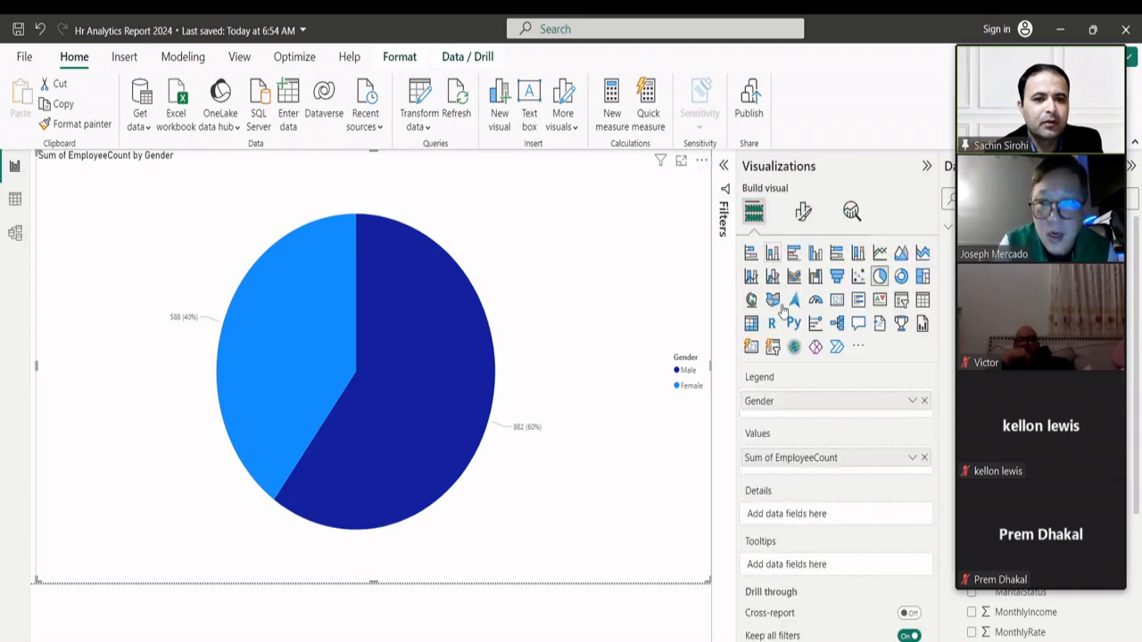
# - Change the pie chart's title text to "No of Employees by Gender"
pyautogui.click(803, 211)
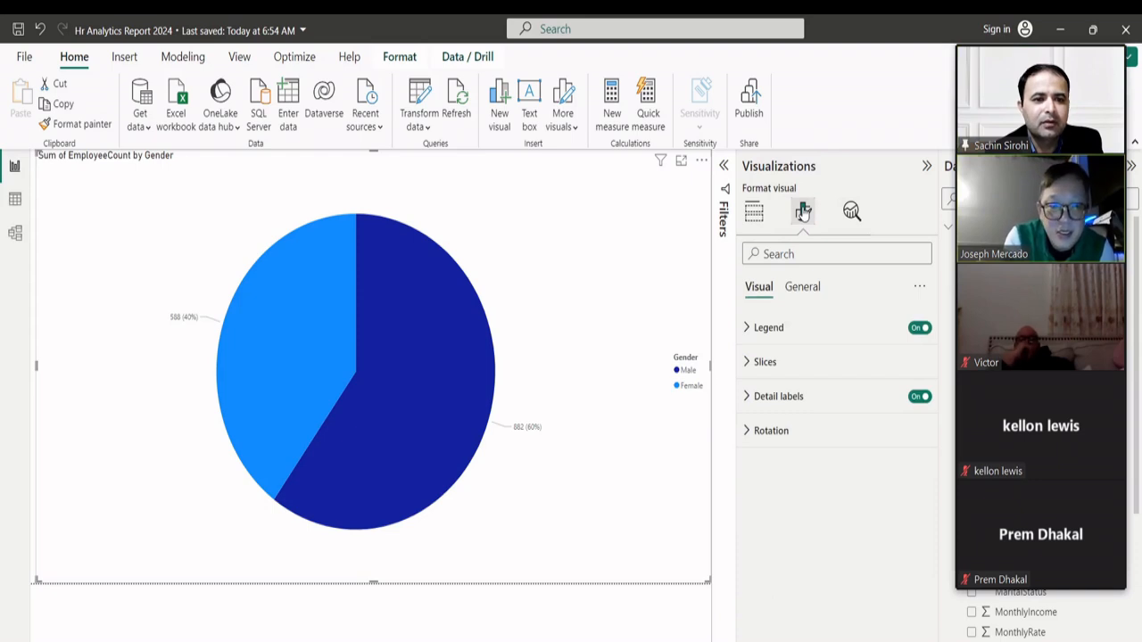
pyautogui.click(802, 290)
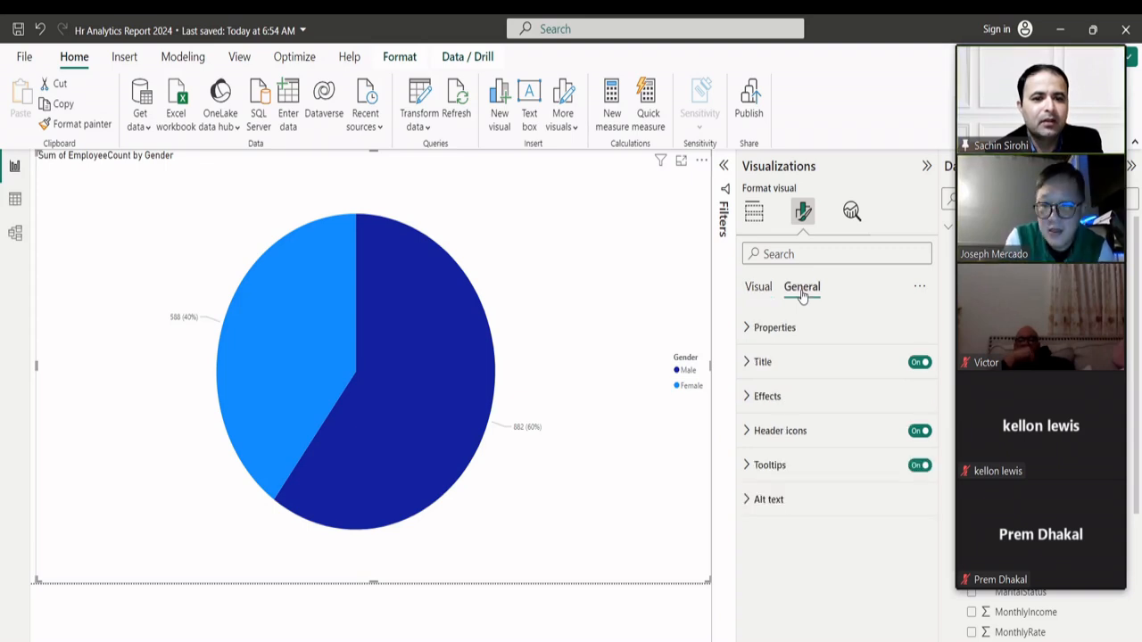
pyautogui.click(747, 363)
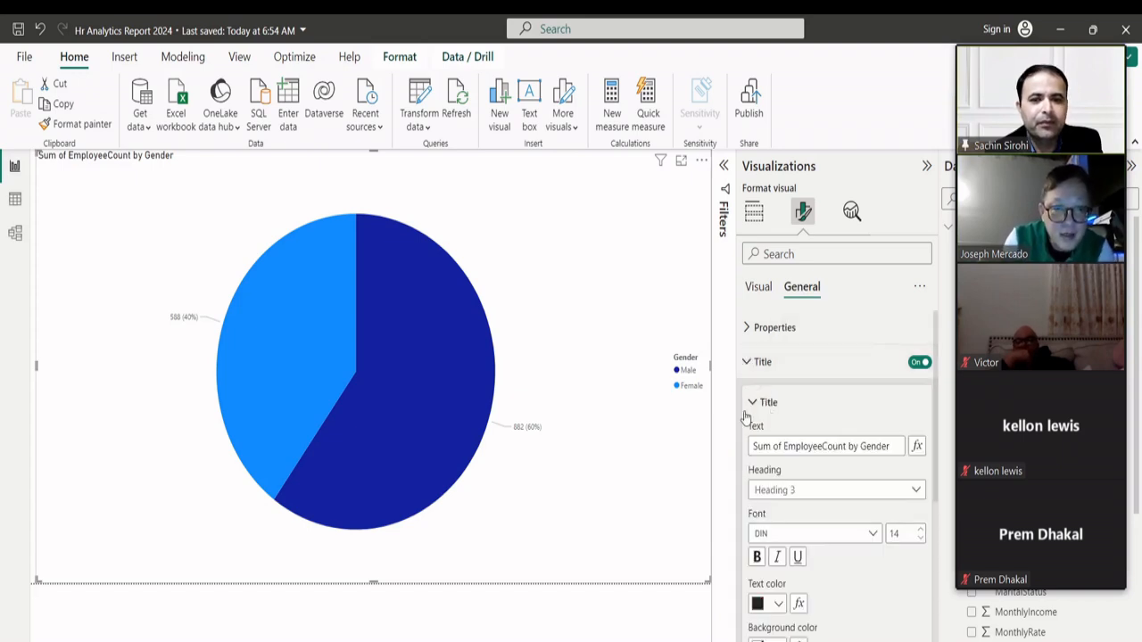
pyautogui.doubleClick(859, 446)
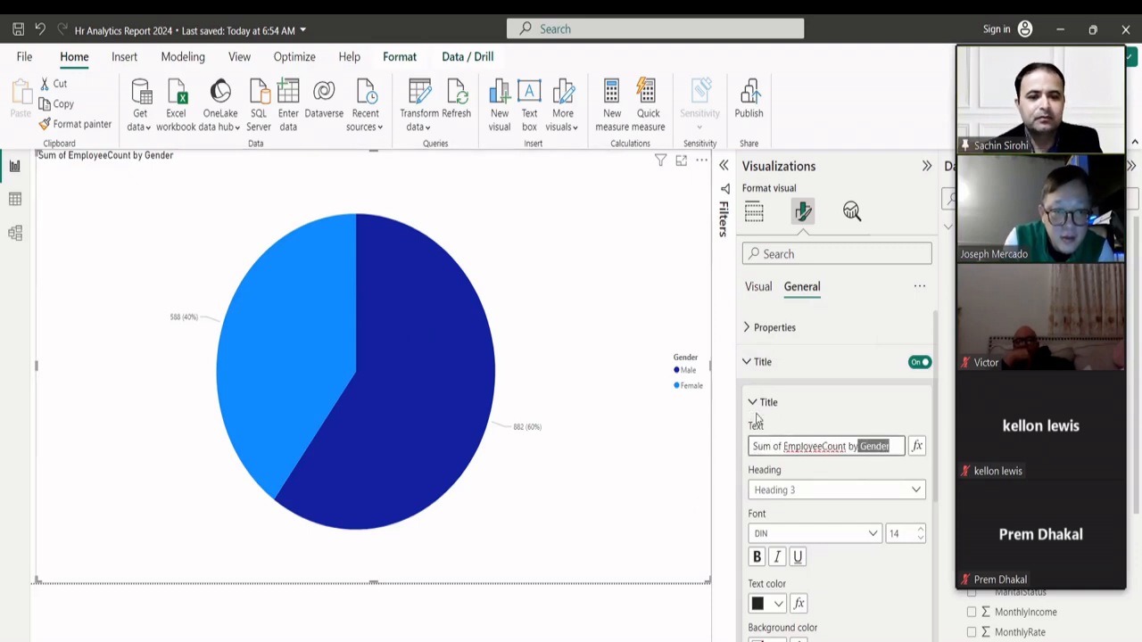
pyautogui.press('Left')
pyautogui.press('BackSpace')
pyautogui.press('BackSpace')
pyautogui.press('BackSpace')
pyautogui.press('BackSpace')
pyautogui.press('BackSpace')
pyautogui.press('BackSpace')
pyautogui.press('BackSpace')
pyautogui.press('BackSpace')
pyautogui.press('BackSpace')
pyautogui.press('BackSpace')
pyautogui.press('BackSpace')
pyautogui.press('BackSpace')
pyautogui.press('BackSpace')
pyautogui.press('BackSpace')
pyautogui.press('BackSpace')
pyautogui.press('BackSpace')
pyautogui.press('BackSpace')
pyautogui.press('BackSpace')
pyautogui.press('BackSpace')
pyautogui.press('BackSpace')
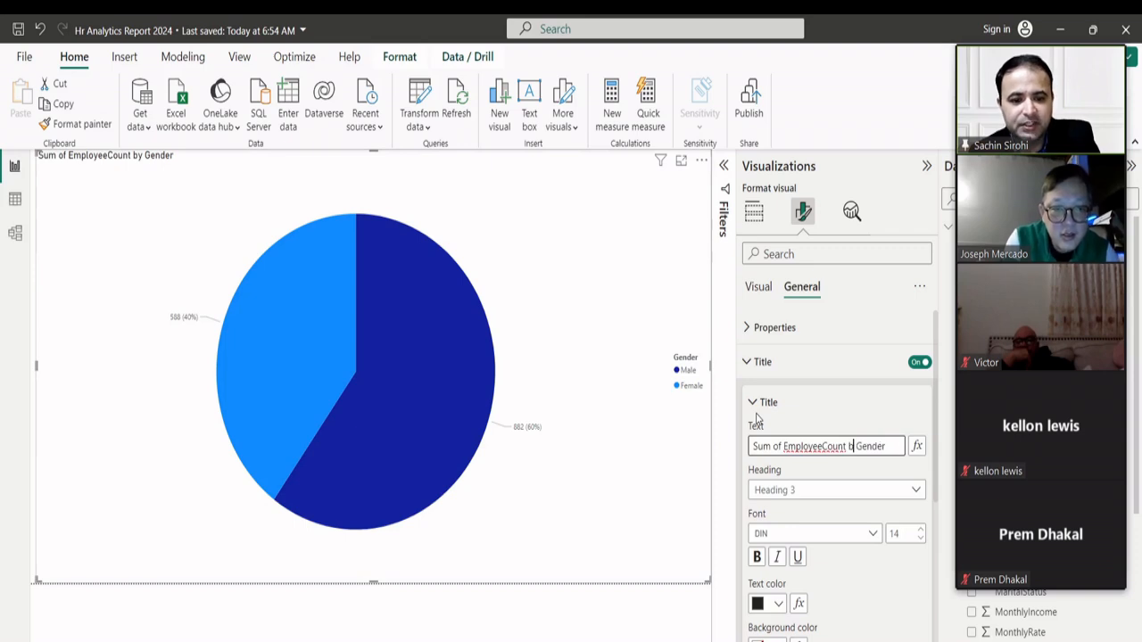
pyautogui.write('No of E')
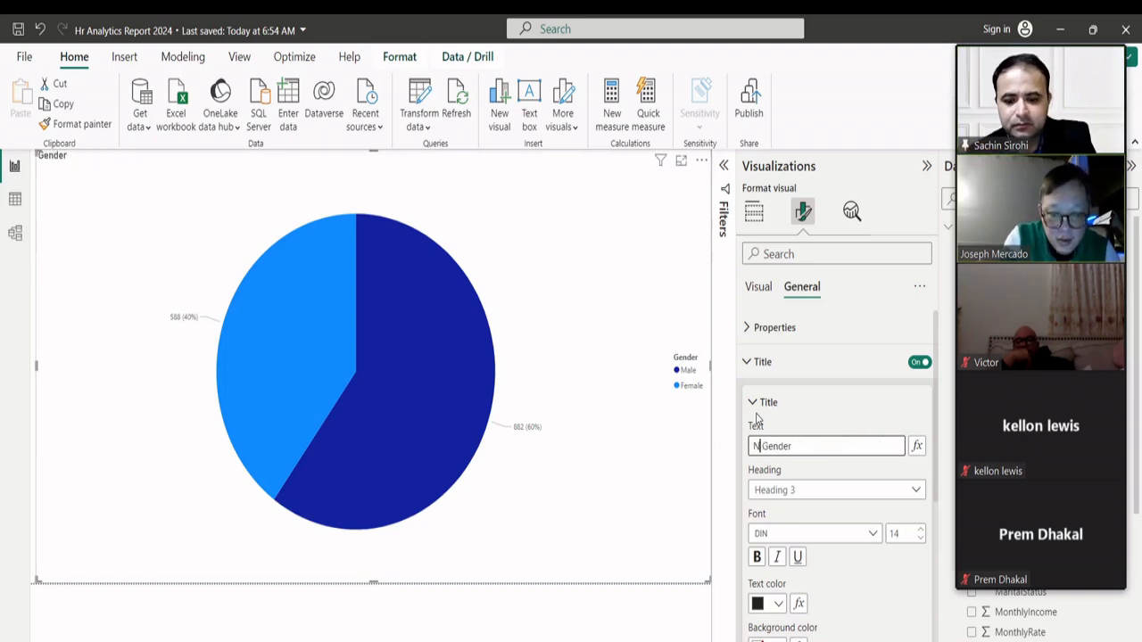
pyautogui.write('mp ')
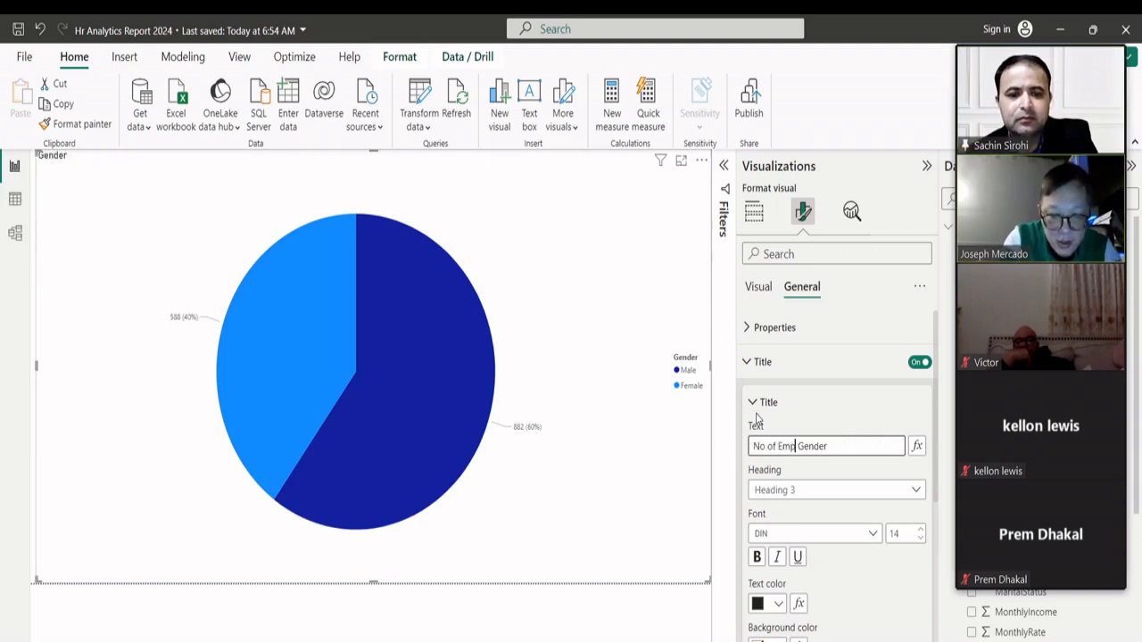
pyautogui.write('oyee')
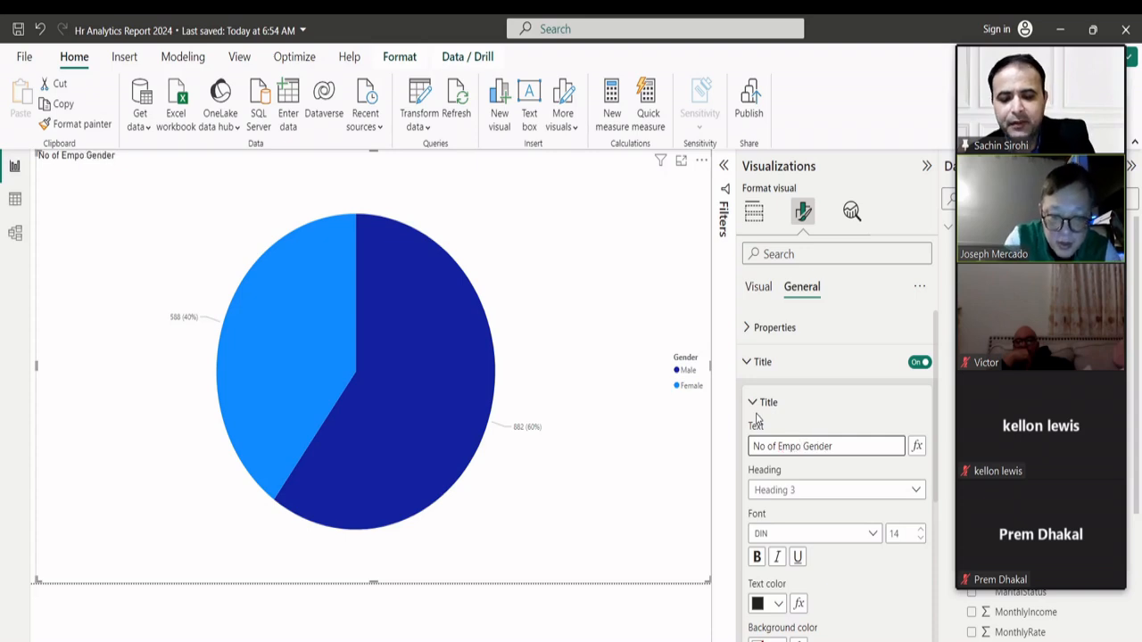
pyautogui.press('BackSpace')
pyautogui.press('BackSpace')
pyautogui.press('BackSpace')
pyautogui.press('BackSpace')
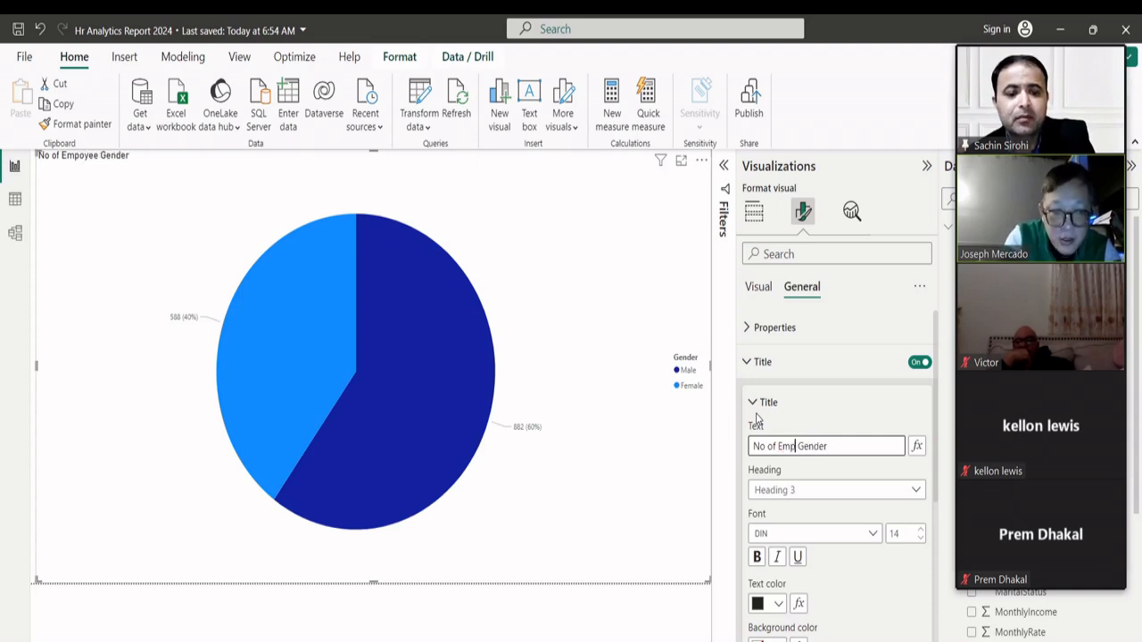
pyautogui.write('loyees')
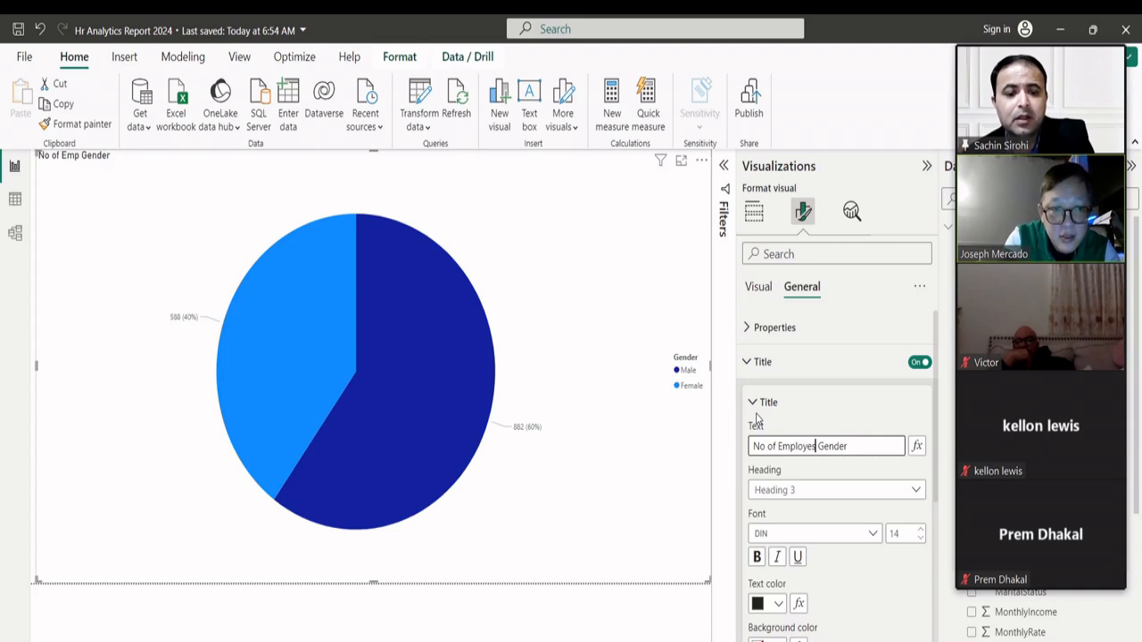
pyautogui.write(' by')
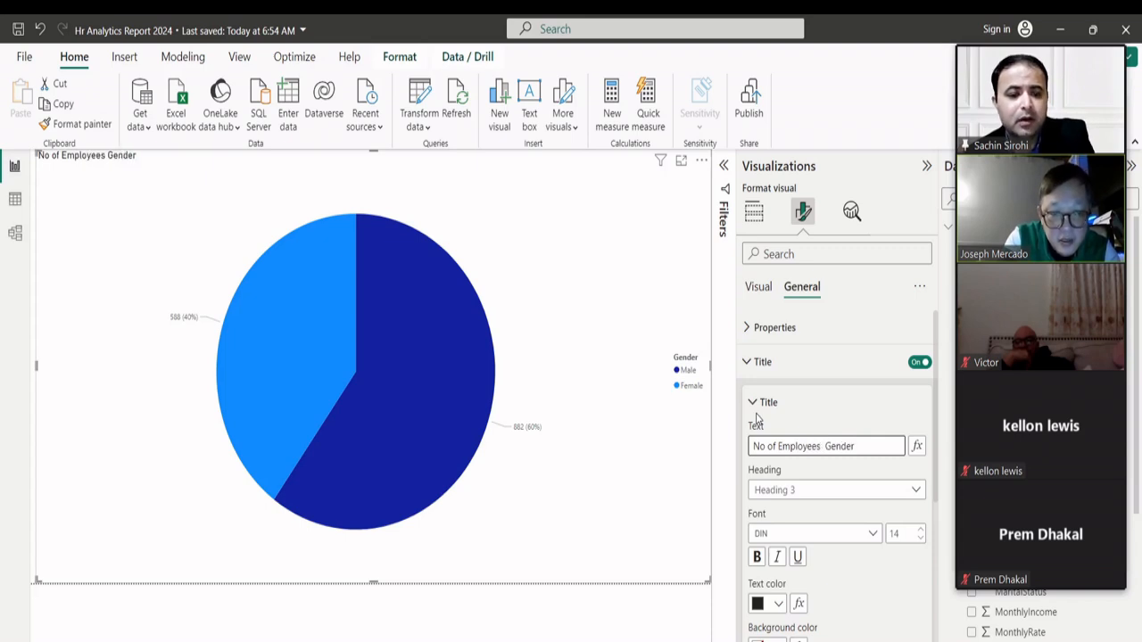
# - Append "Wise" to the pie chart's title and change "Employees" to "Employee"
pyautogui.press('Right')
pyautogui.press('Right')
pyautogui.press('Right')
pyautogui.press('Right')
pyautogui.press('Right')
pyautogui.press('Right')
pyautogui.press('Right')
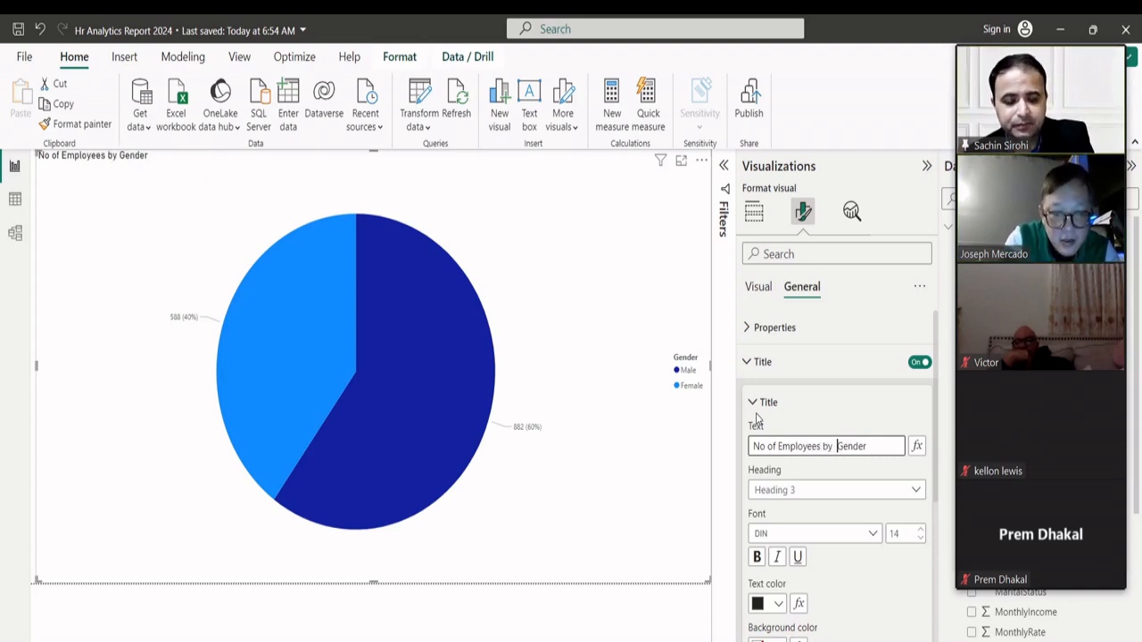
pyautogui.write('Wise')
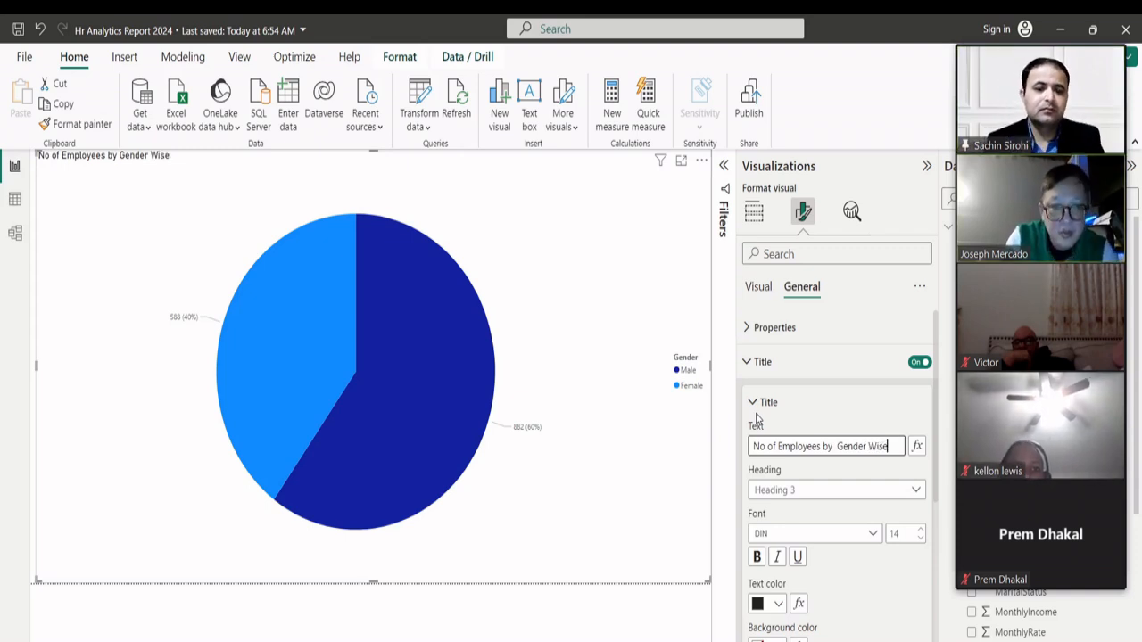
pyautogui.click(824, 446)
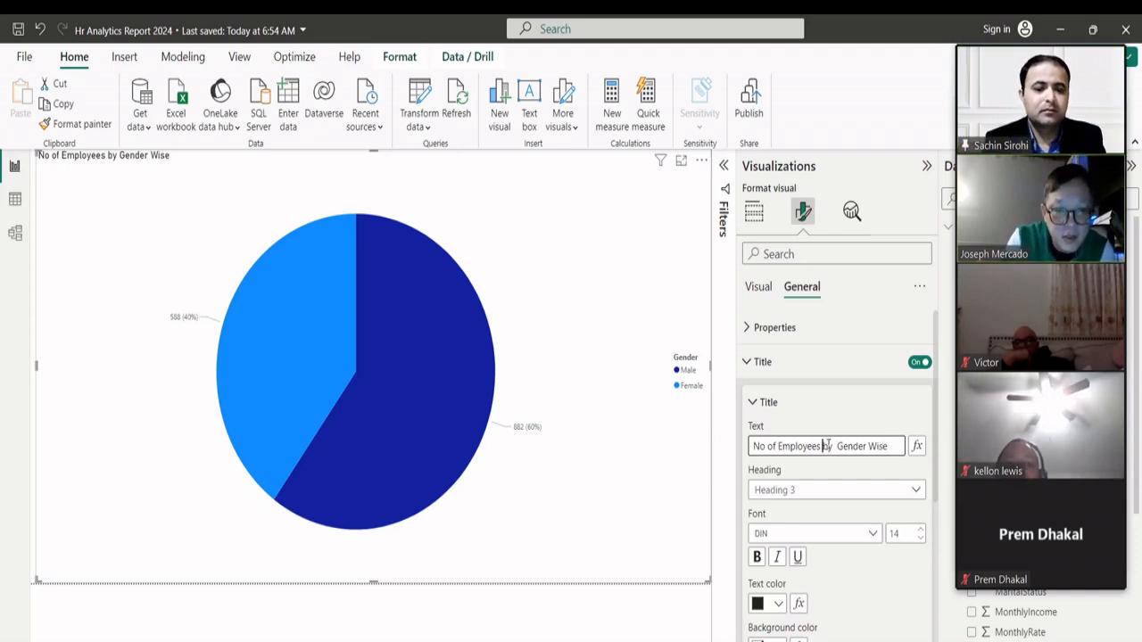
pyautogui.press('BackSpace')
pyautogui.press('BackSpace')
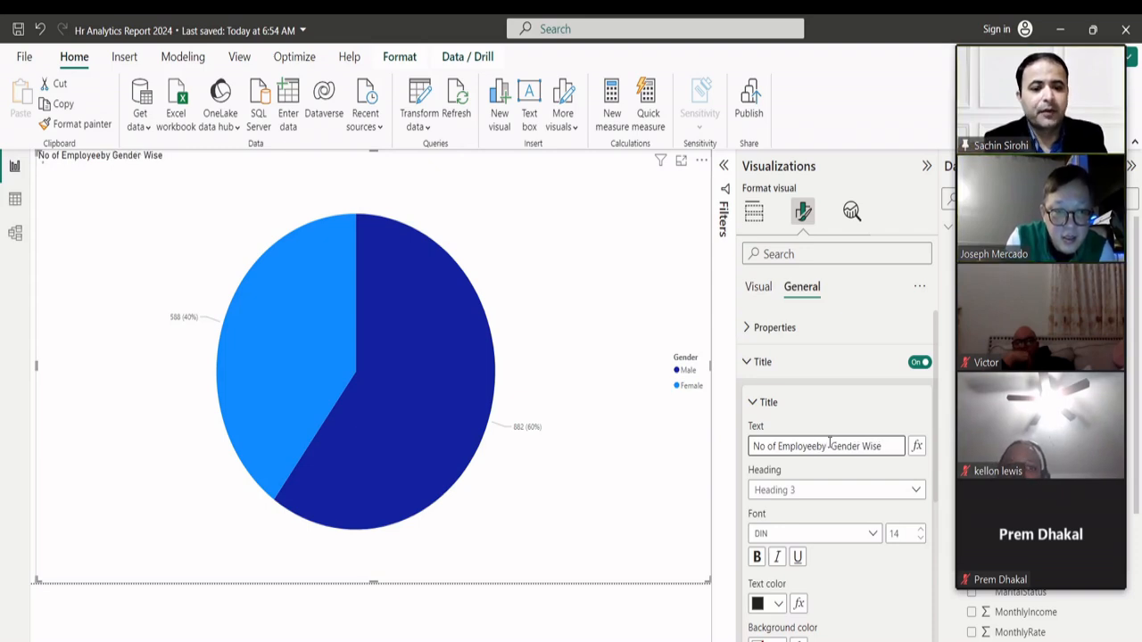
# - Set the font size of the pie chart's title to 18
pyautogui.click(920, 529)
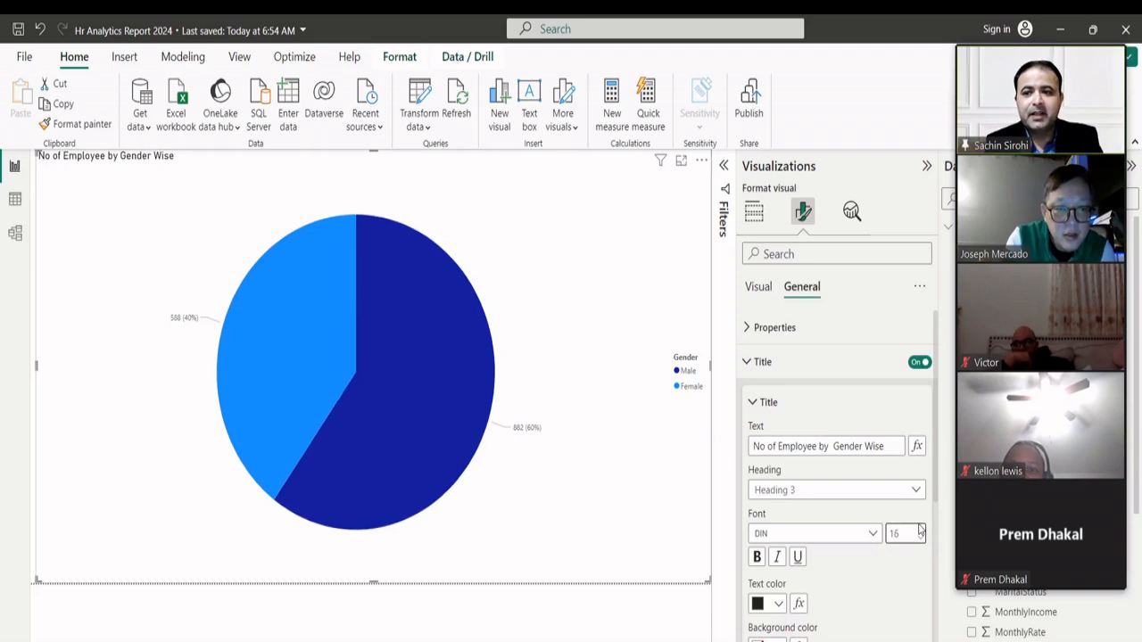
pyautogui.click(920, 529)
pyautogui.click(920, 529)
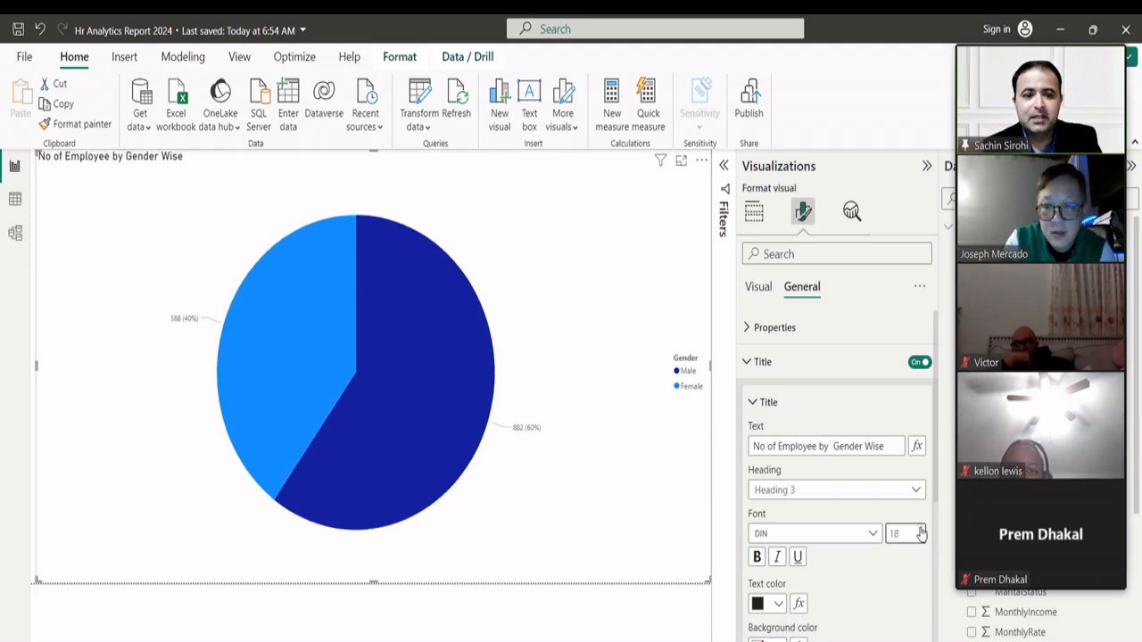
# - Set the pie chart title's font size to 21 and make it bold
pyautogui.click(921, 529)
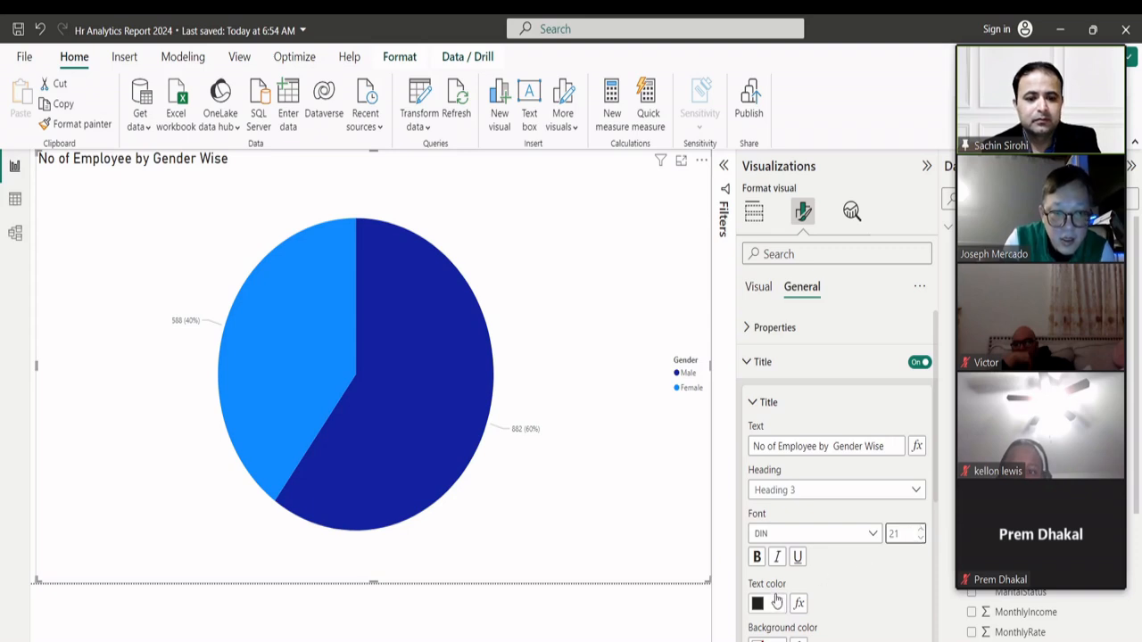
pyautogui.click(758, 558)
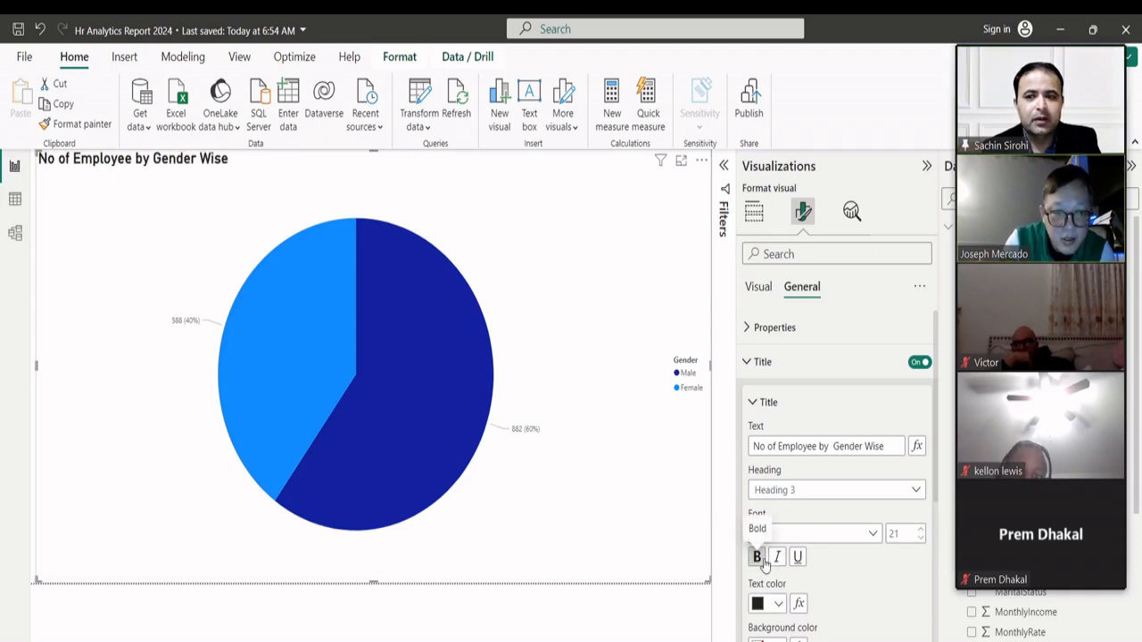
# - Make the pie chart's title text white on a dark blue background
pyautogui.scroll(-1, 801, 596)
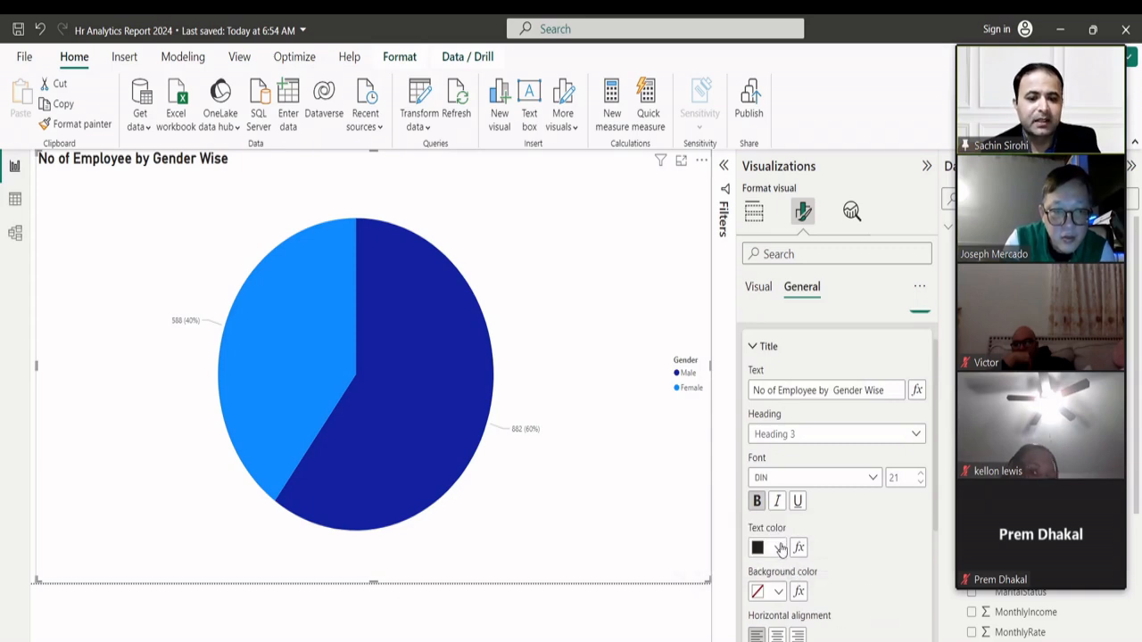
pyautogui.click(781, 548)
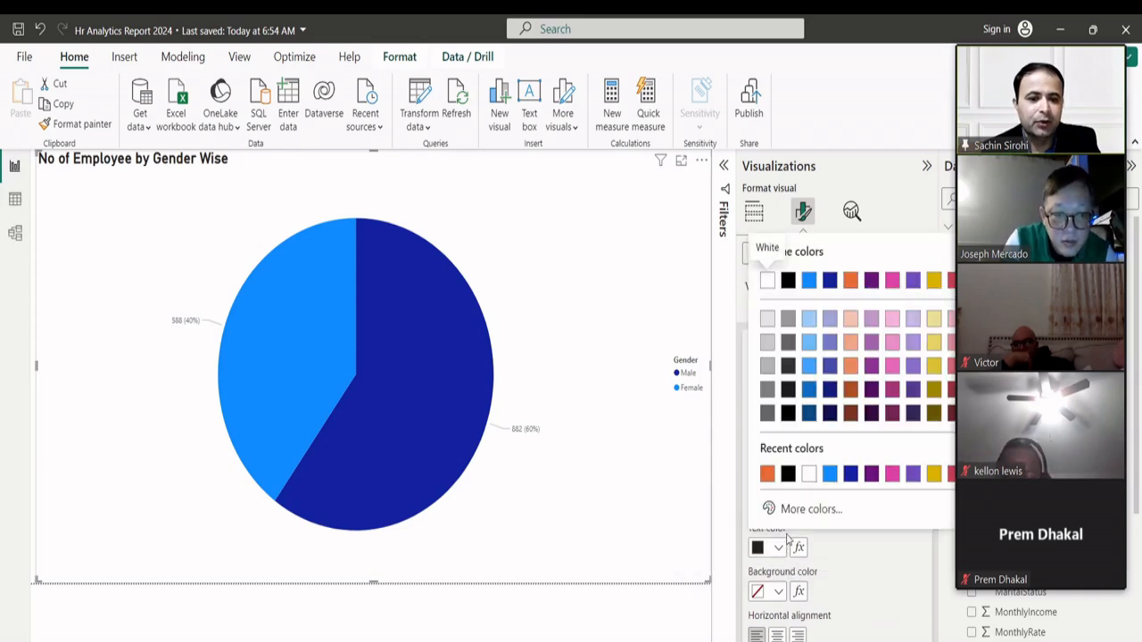
pyautogui.click(807, 474)
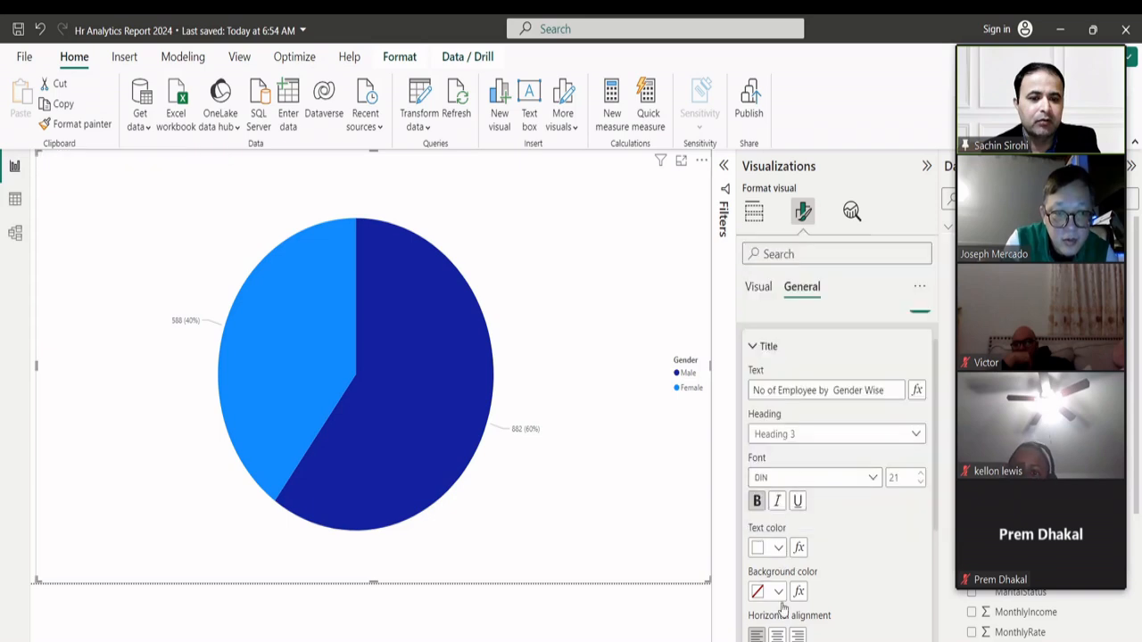
pyautogui.click(778, 592)
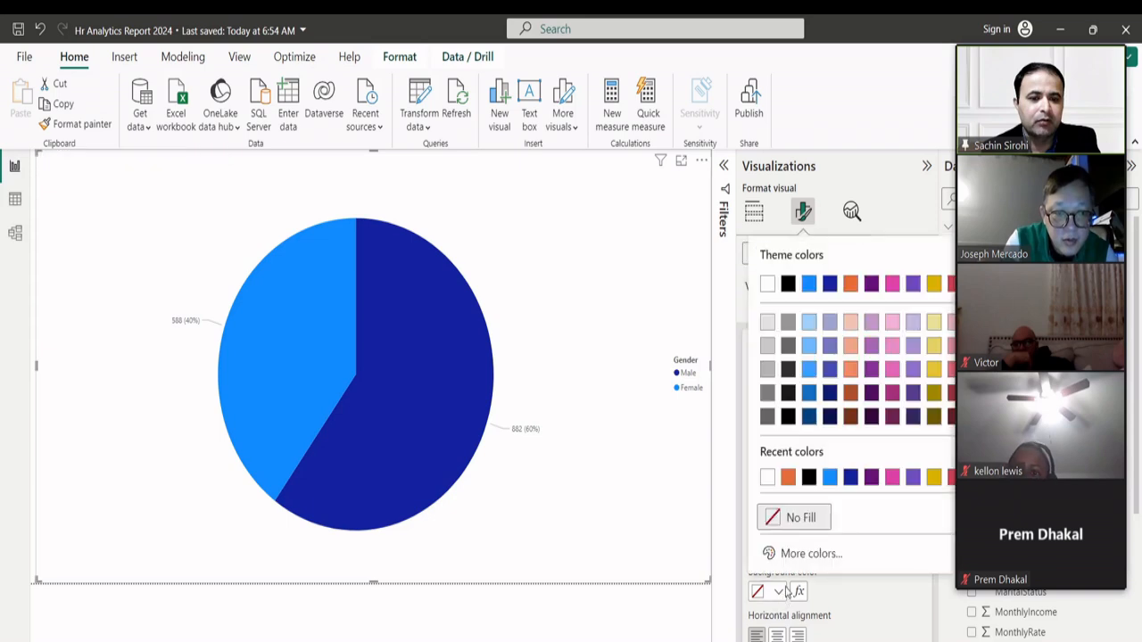
pyautogui.click(829, 395)
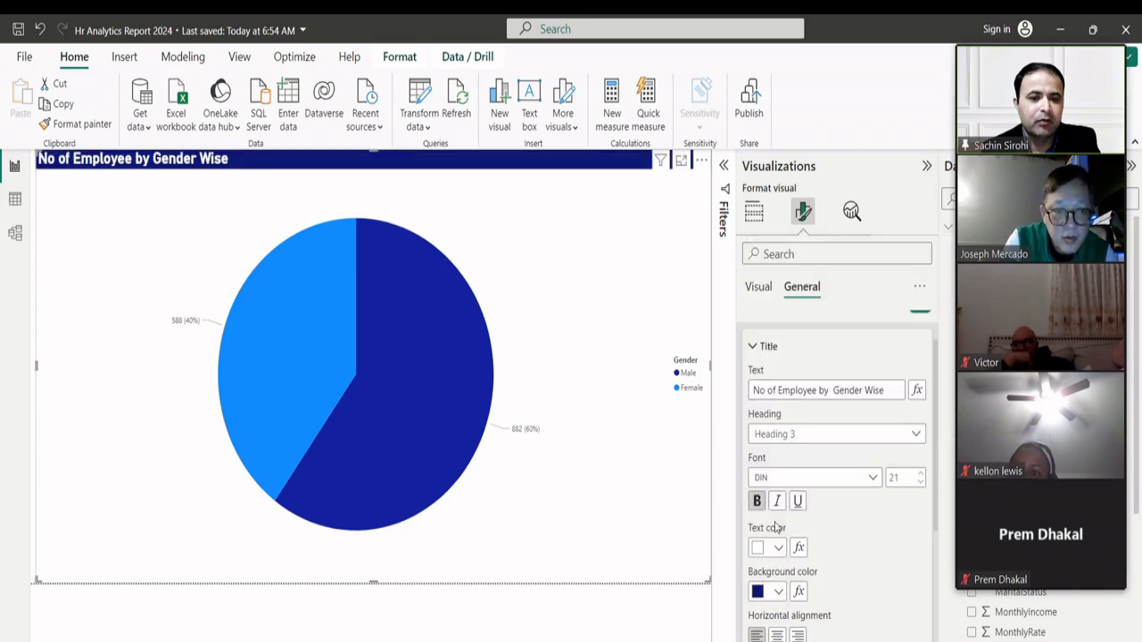
# - Center the pie chart's title horizontally
pyautogui.click(777, 635)
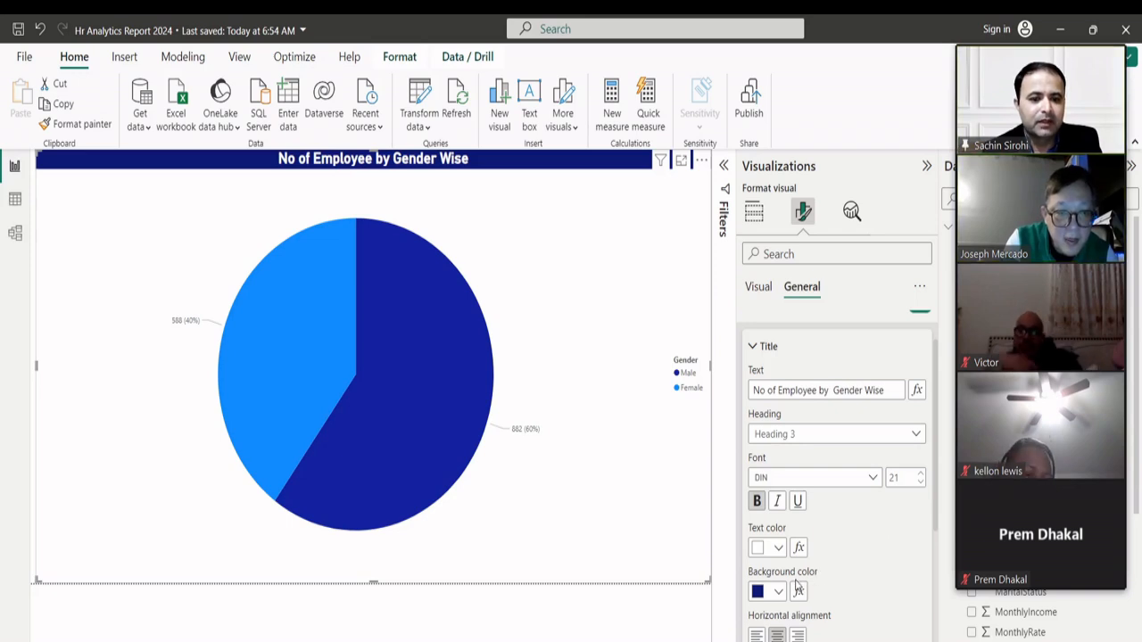
pyautogui.scroll(-1, 799, 591)
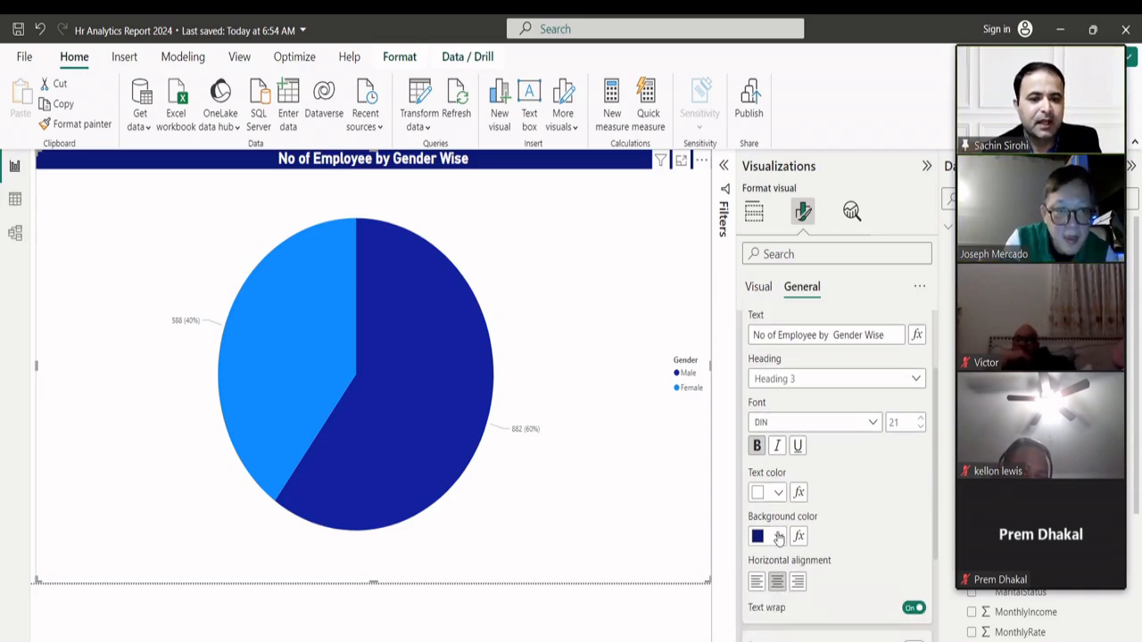
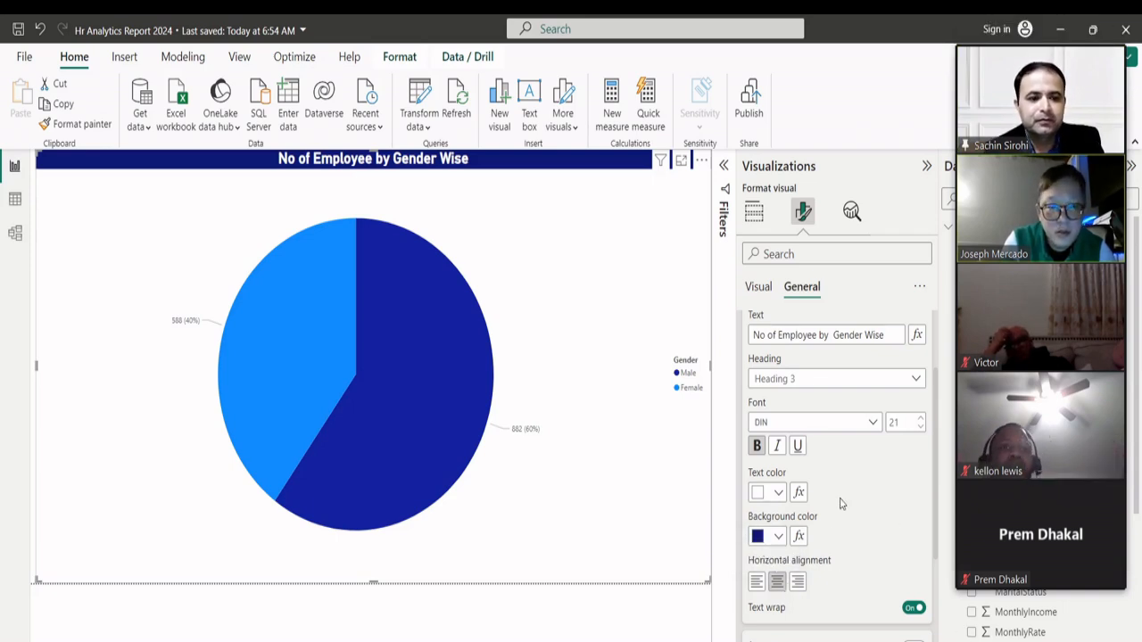
pyautogui.scroll(-1, 838, 535)
pyautogui.scroll(-1, 838, 535)
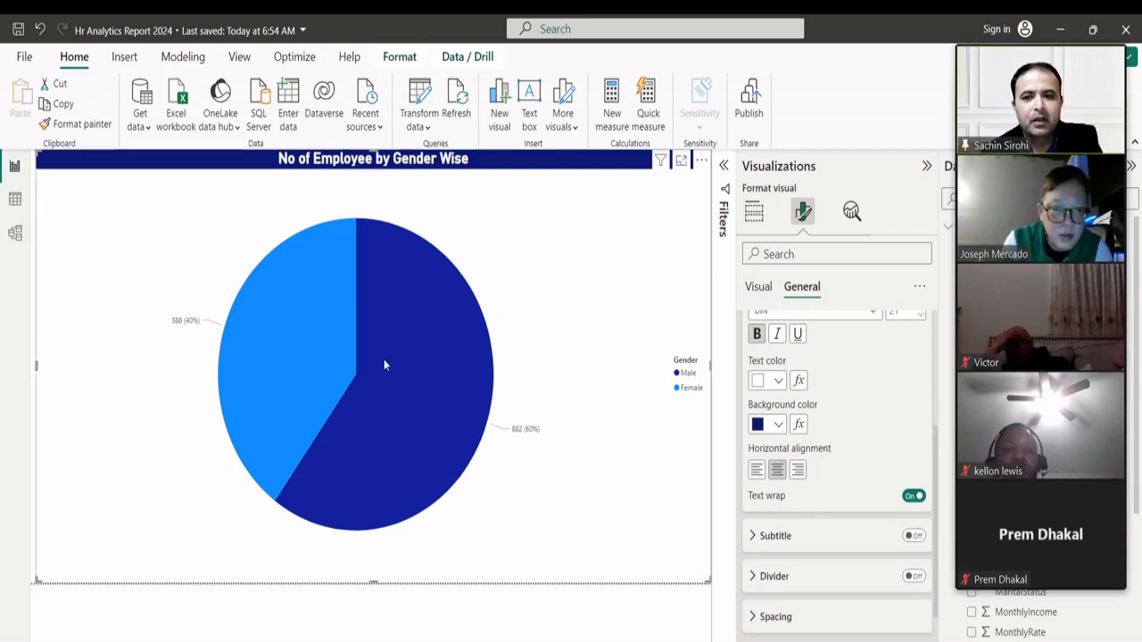
# - Examine the gender slices' employee counts and the title's background color choices
pyautogui.moveTo(376, 360)
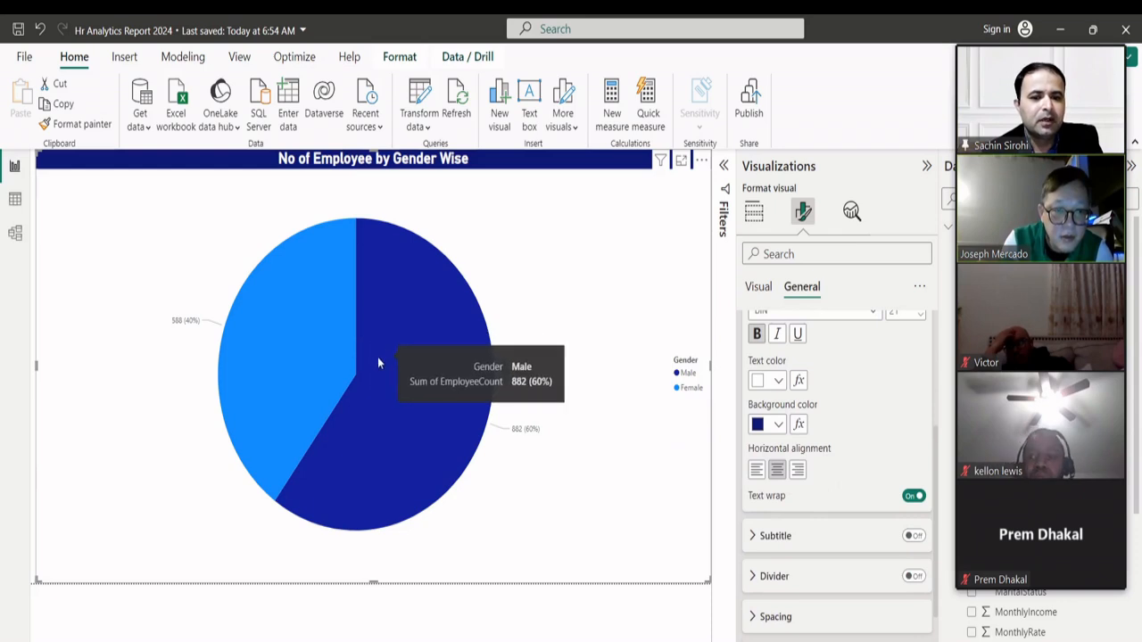
pyautogui.moveTo(298, 326)
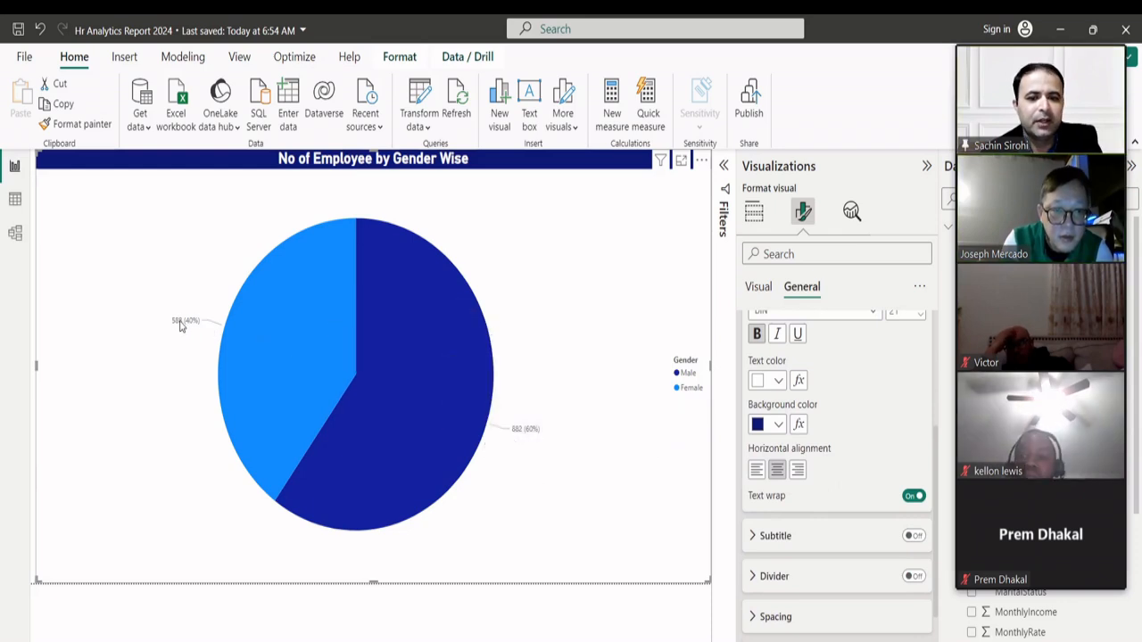
pyautogui.scroll(3, 839, 443)
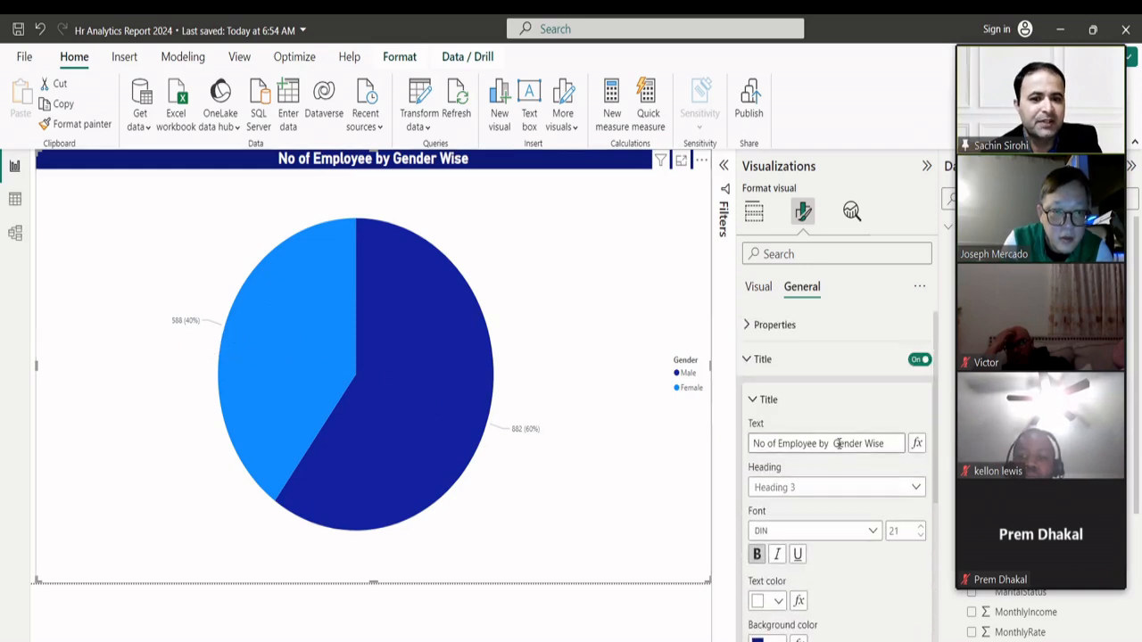
pyautogui.click(746, 365)
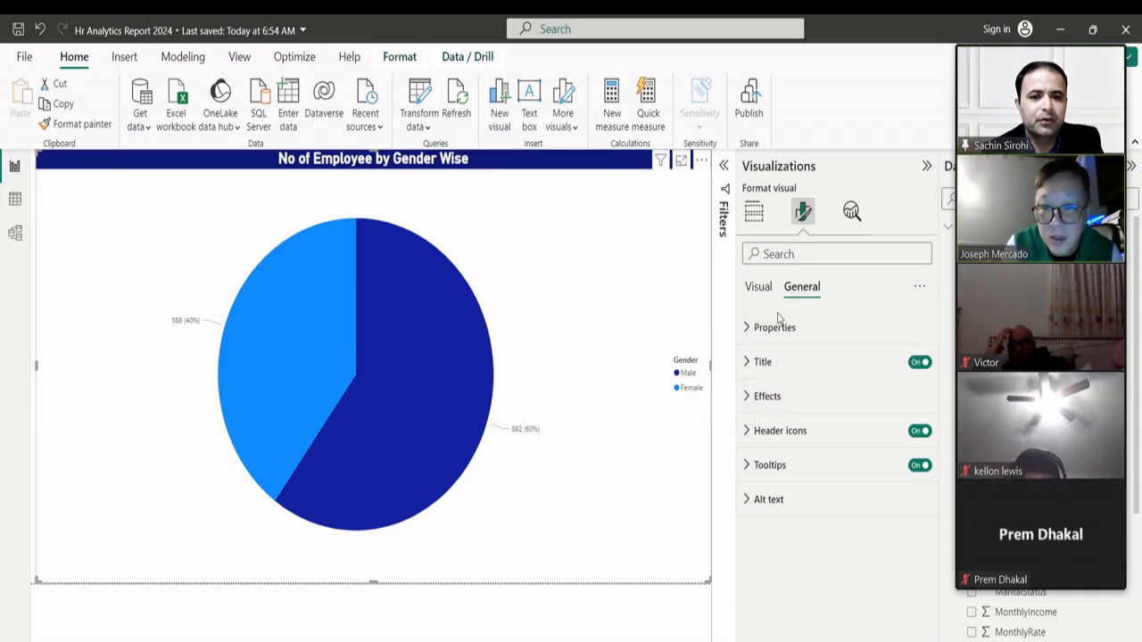
pyautogui.click(745, 373)
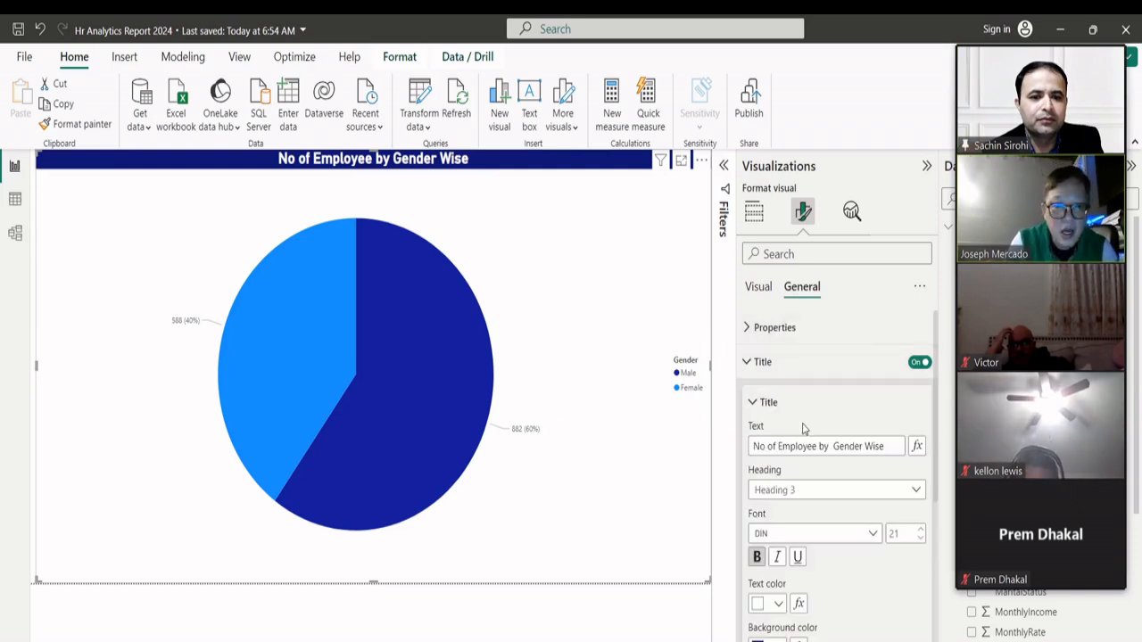
pyautogui.scroll(-3, 773, 417)
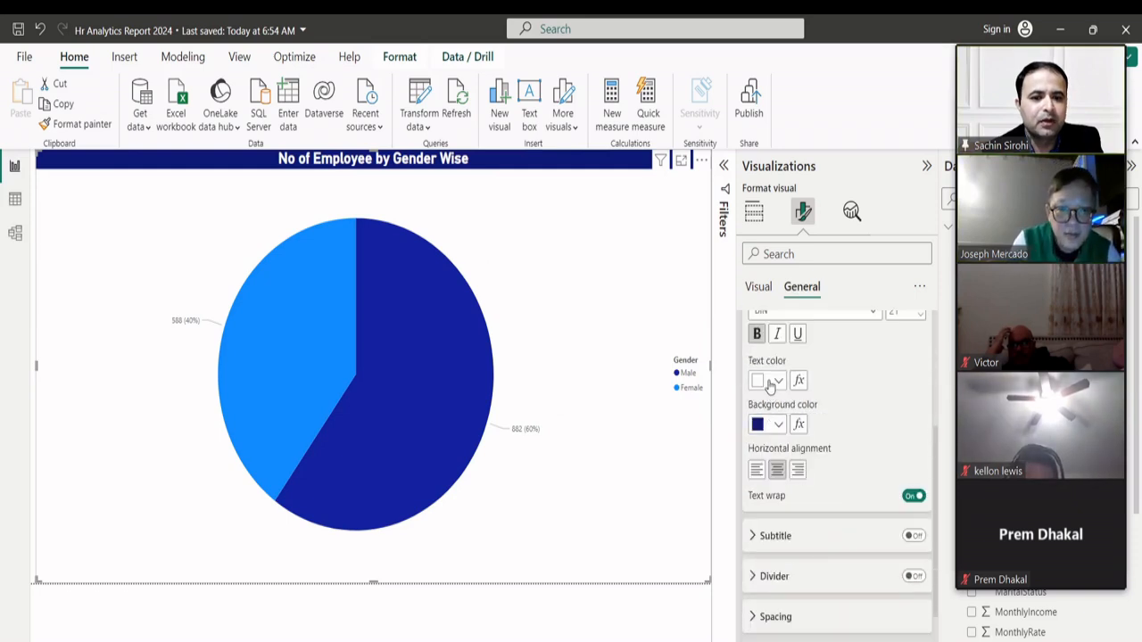
pyautogui.click(780, 426)
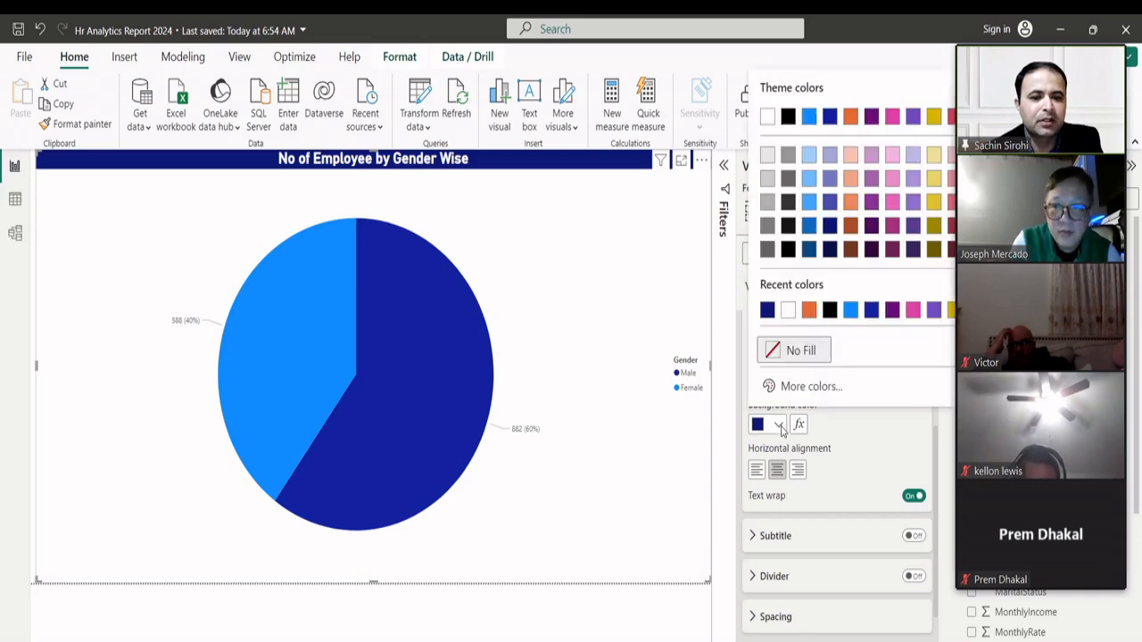
pyautogui.click(870, 429)
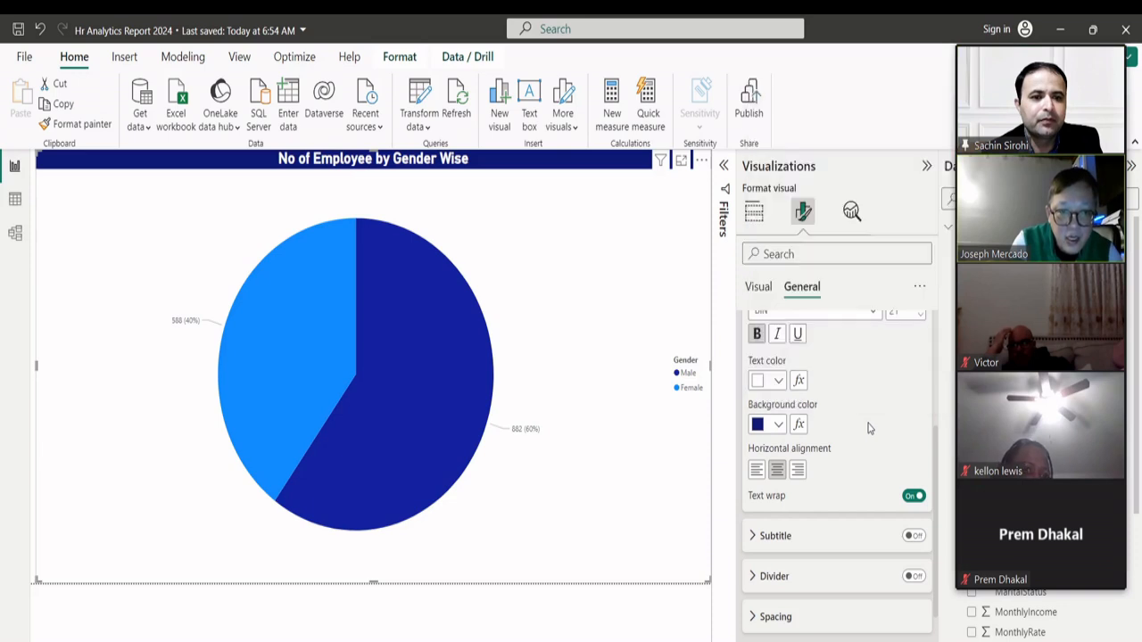
# - Review the pie chart title's font, text color, background color and alignment settings
pyautogui.scroll(3, 839, 393)
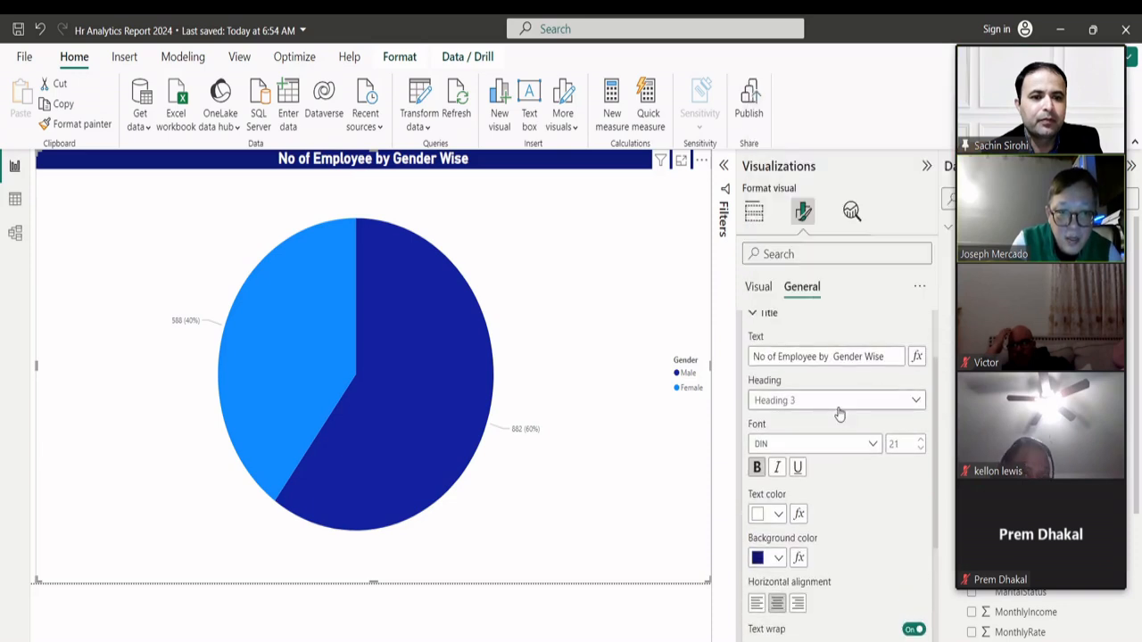
pyautogui.scroll(-2, 807, 417)
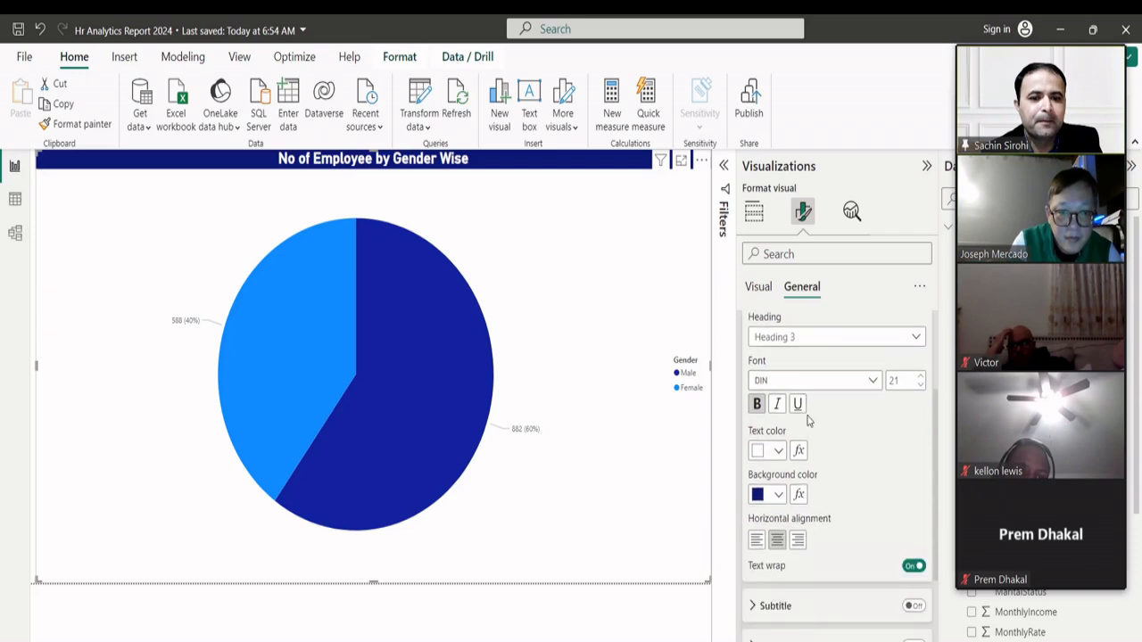
pyautogui.scroll(-1, 808, 418)
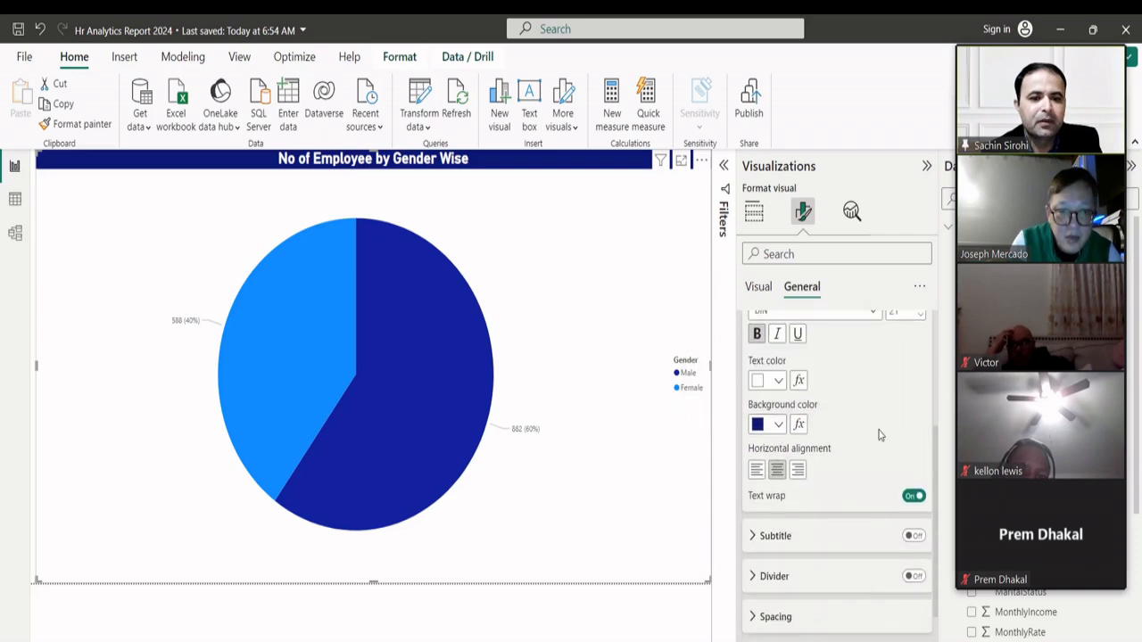
pyautogui.scroll(2, 879, 432)
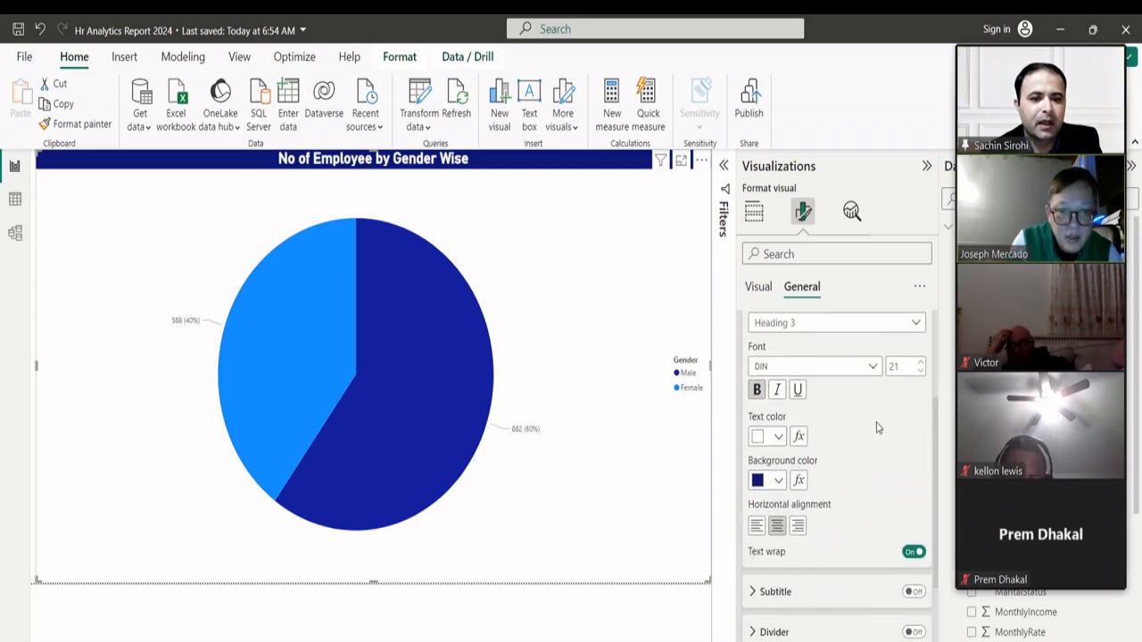
pyautogui.scroll(-2, 877, 426)
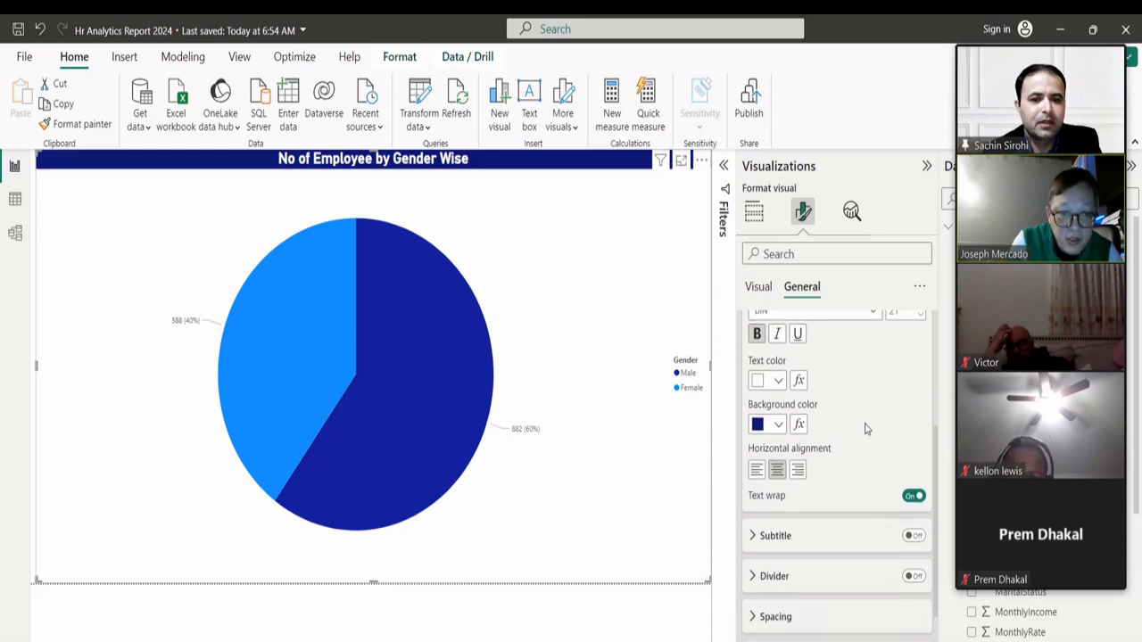
pyautogui.scroll(1, 833, 378)
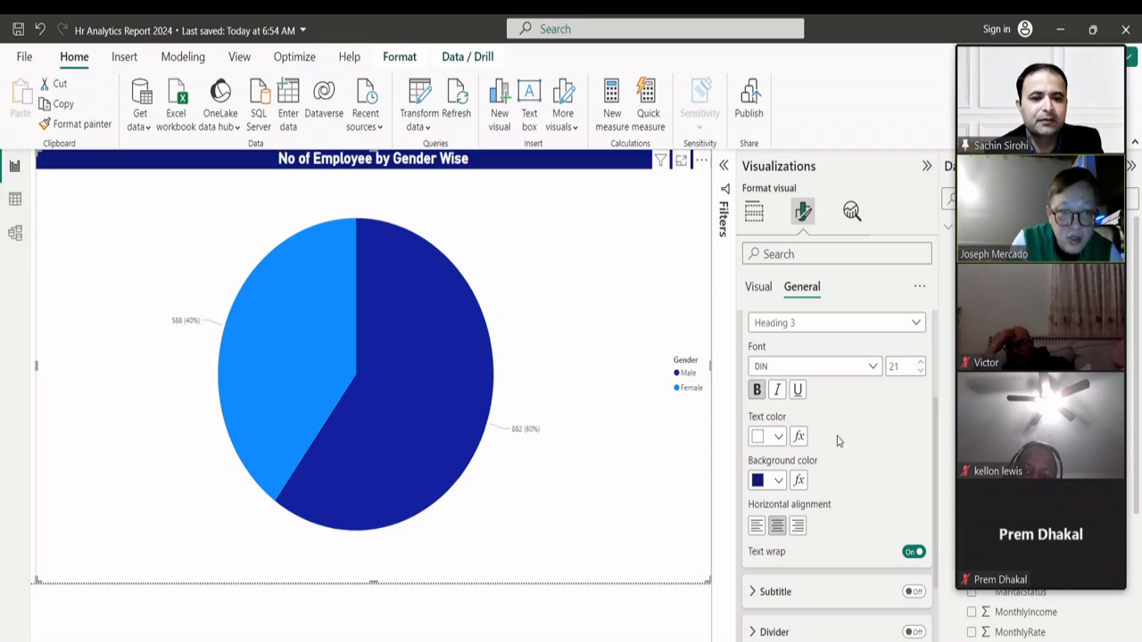
pyautogui.scroll(-1, 837, 441)
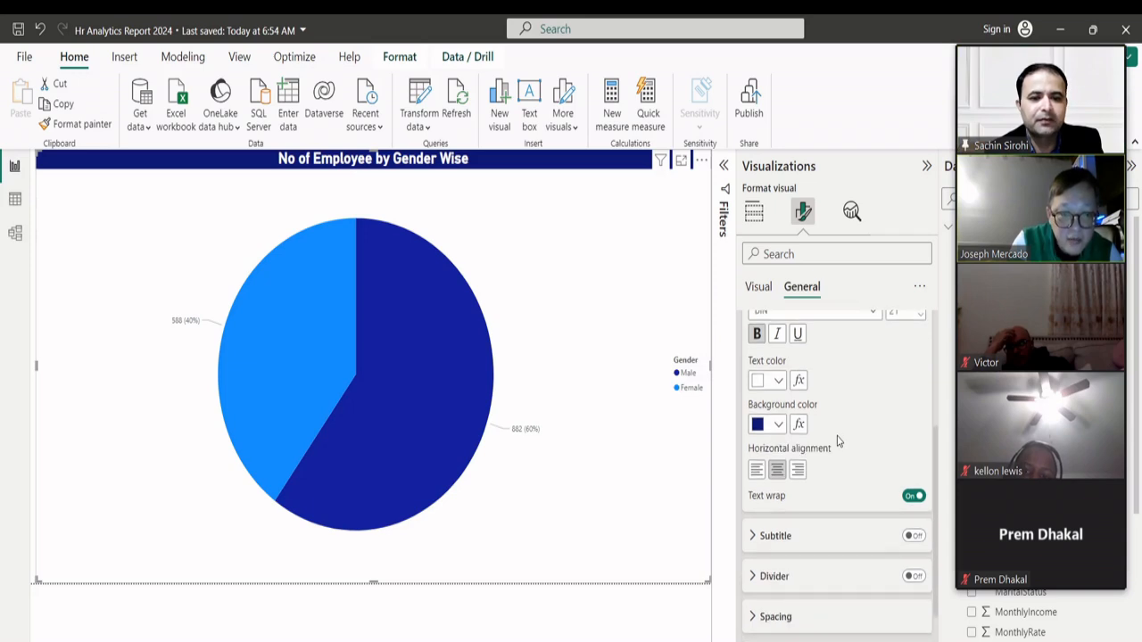
pyautogui.click(779, 426)
pyautogui.click(778, 425)
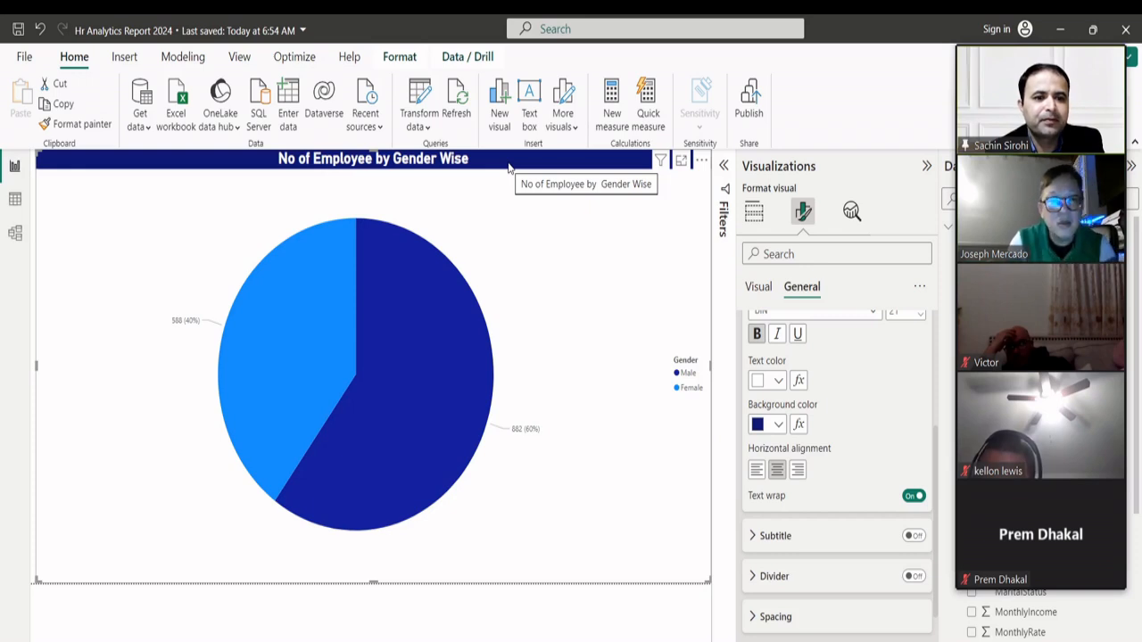
pyautogui.scroll(1, 901, 428)
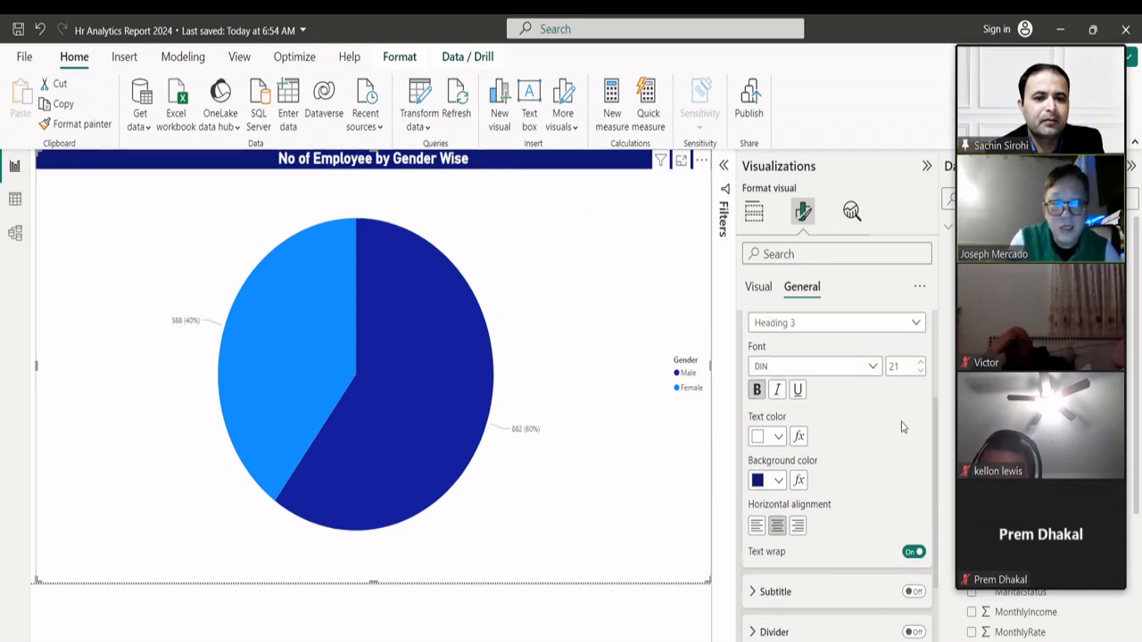
pyautogui.scroll(1, 902, 427)
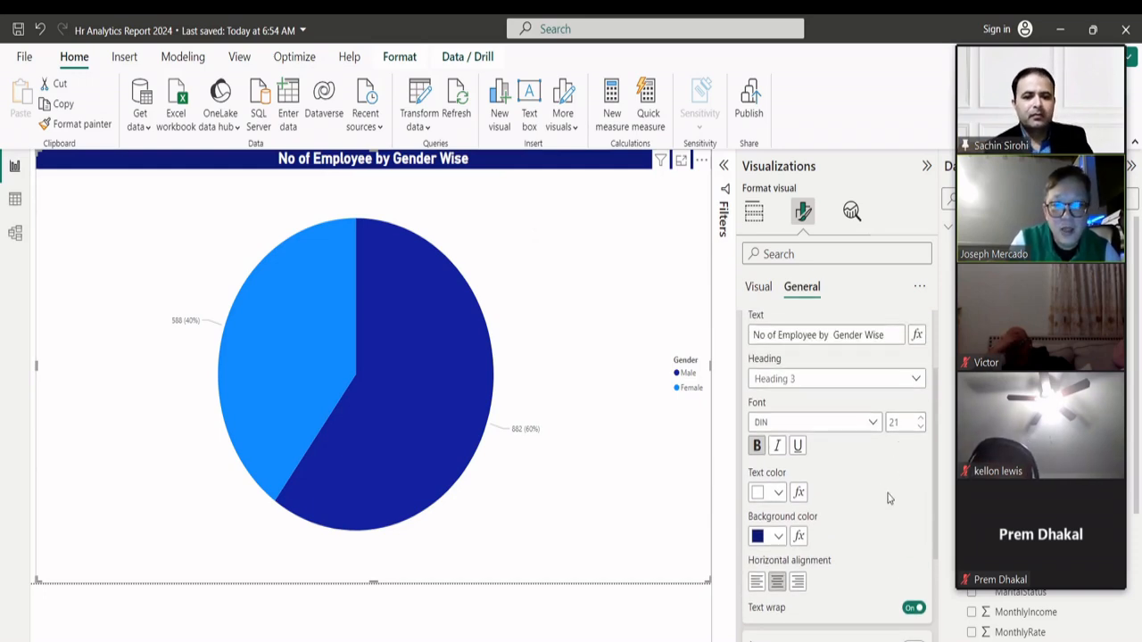
# - Reapply white as the pie chart title's text color and dark blue as its background color
pyautogui.click(782, 494)
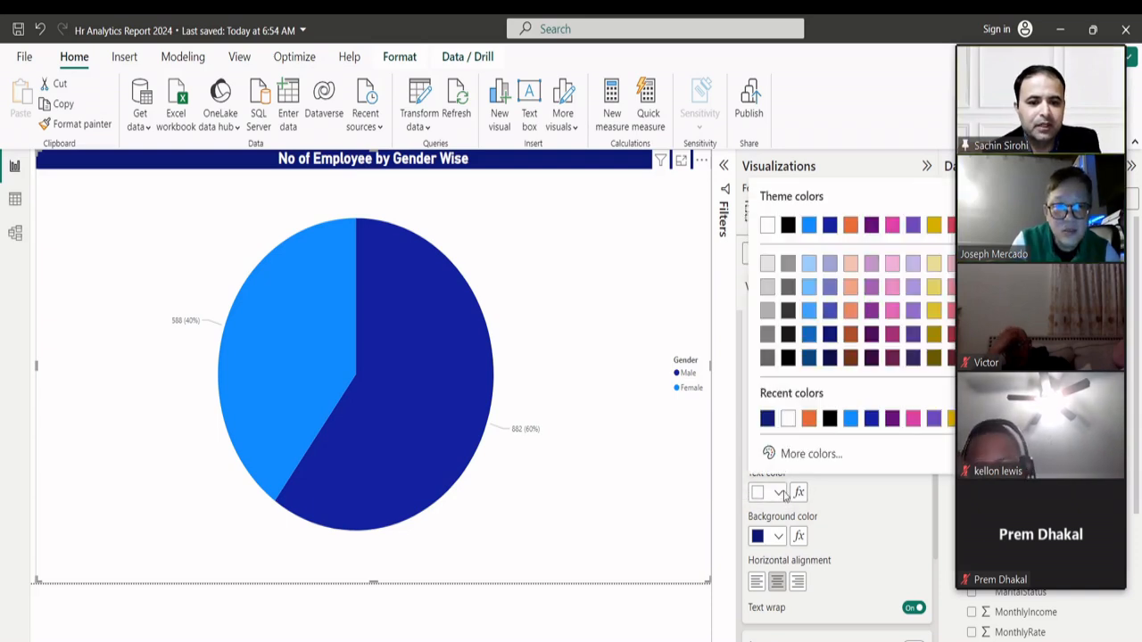
pyautogui.click(789, 419)
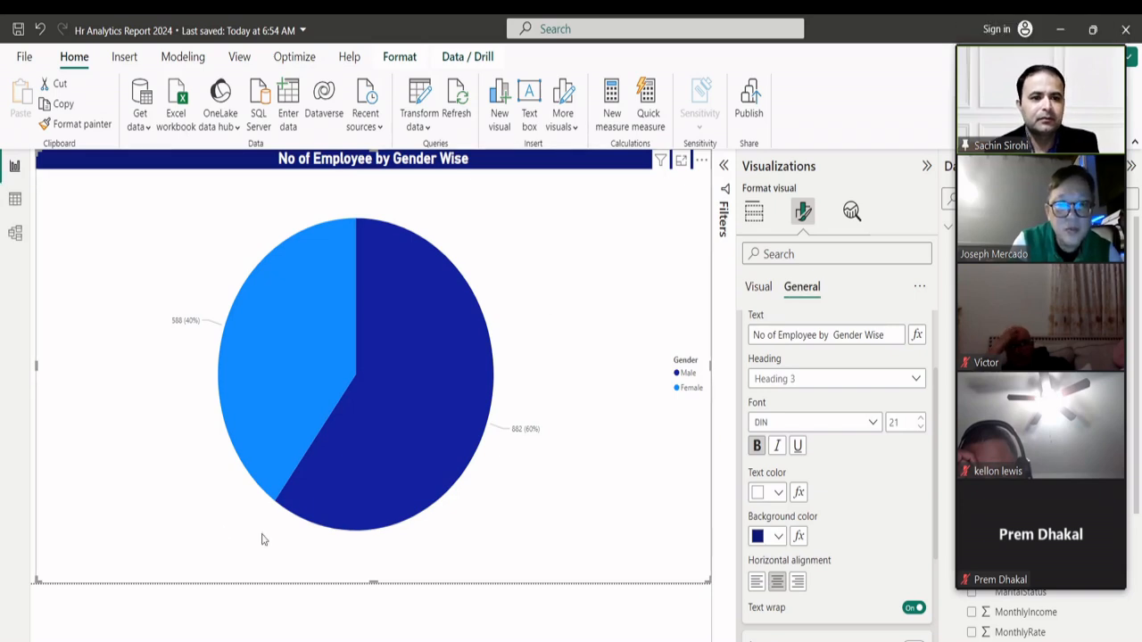
pyautogui.moveTo(440, 392)
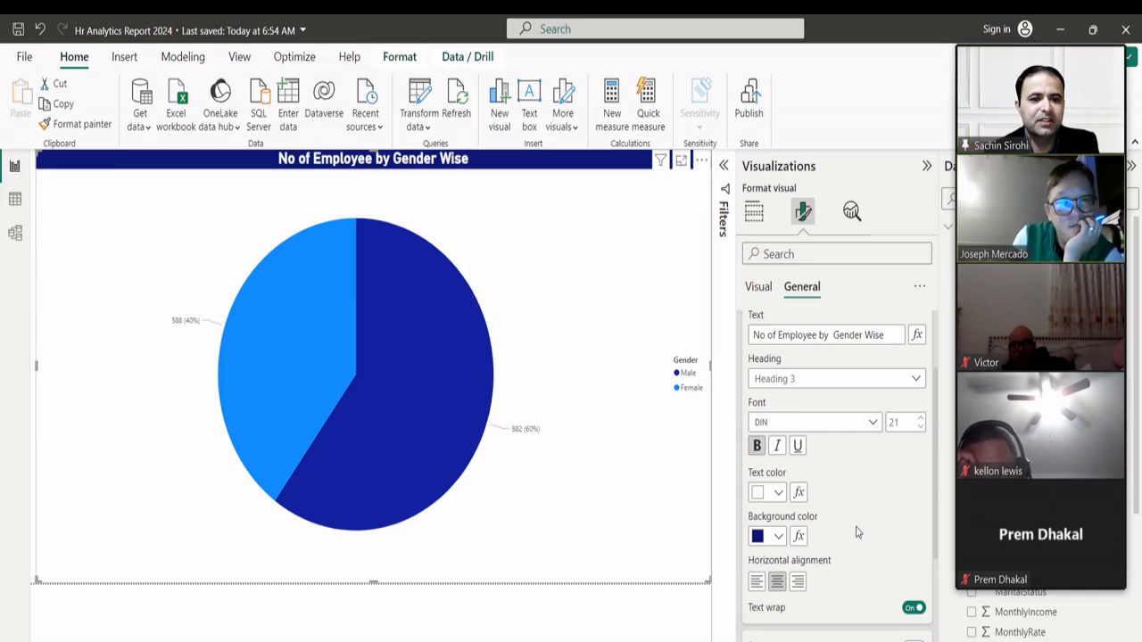
pyautogui.click(779, 497)
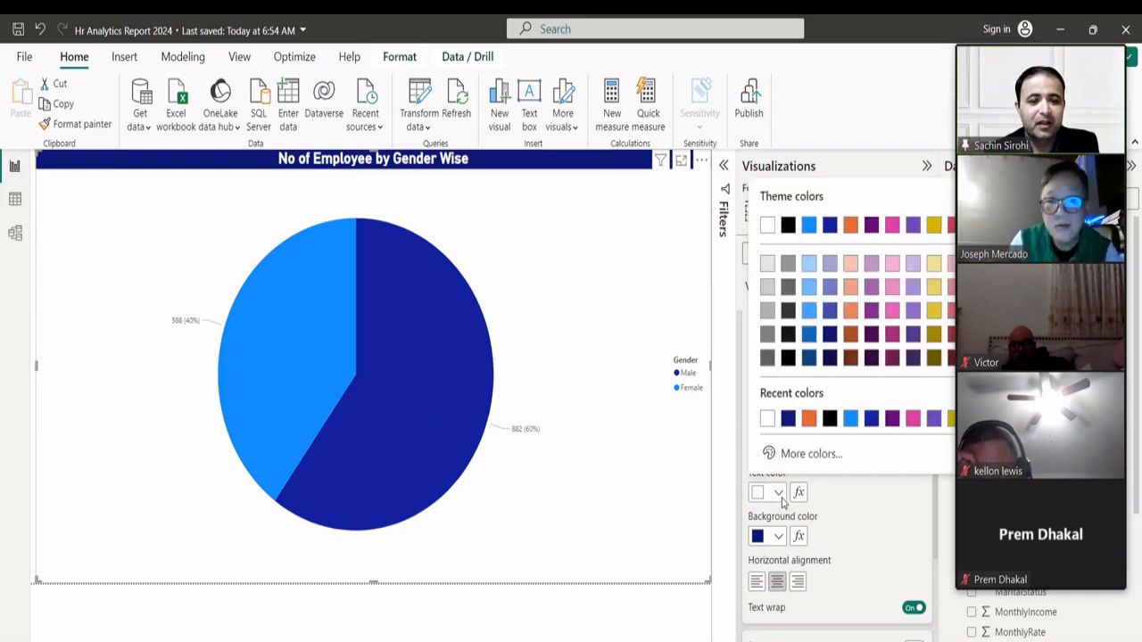
pyautogui.click(767, 419)
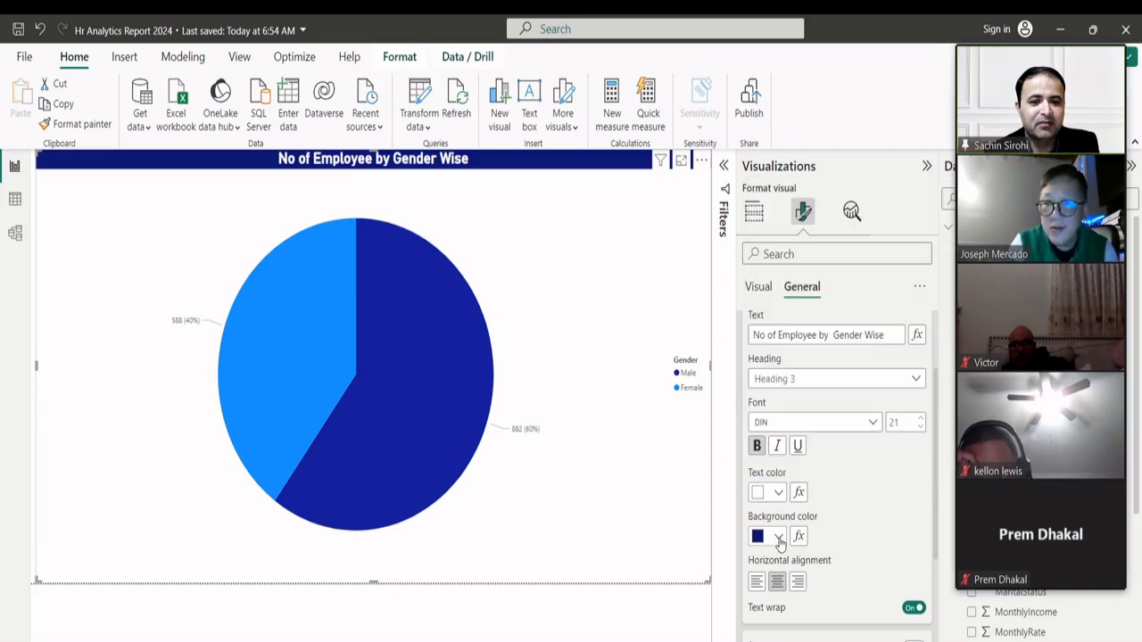
pyautogui.click(778, 537)
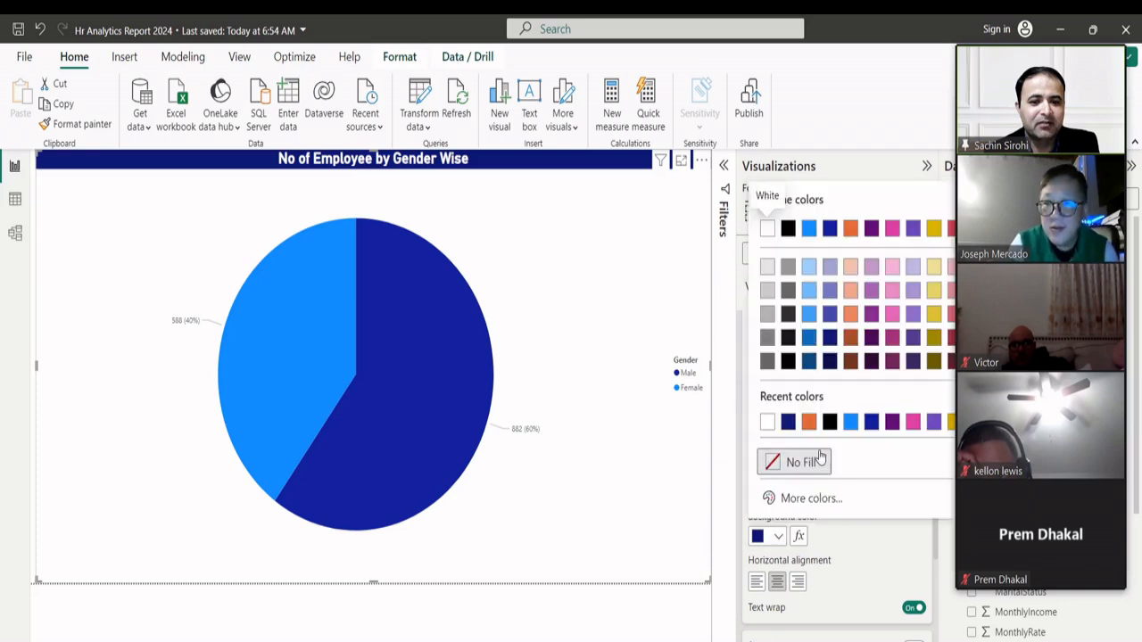
pyautogui.click(829, 345)
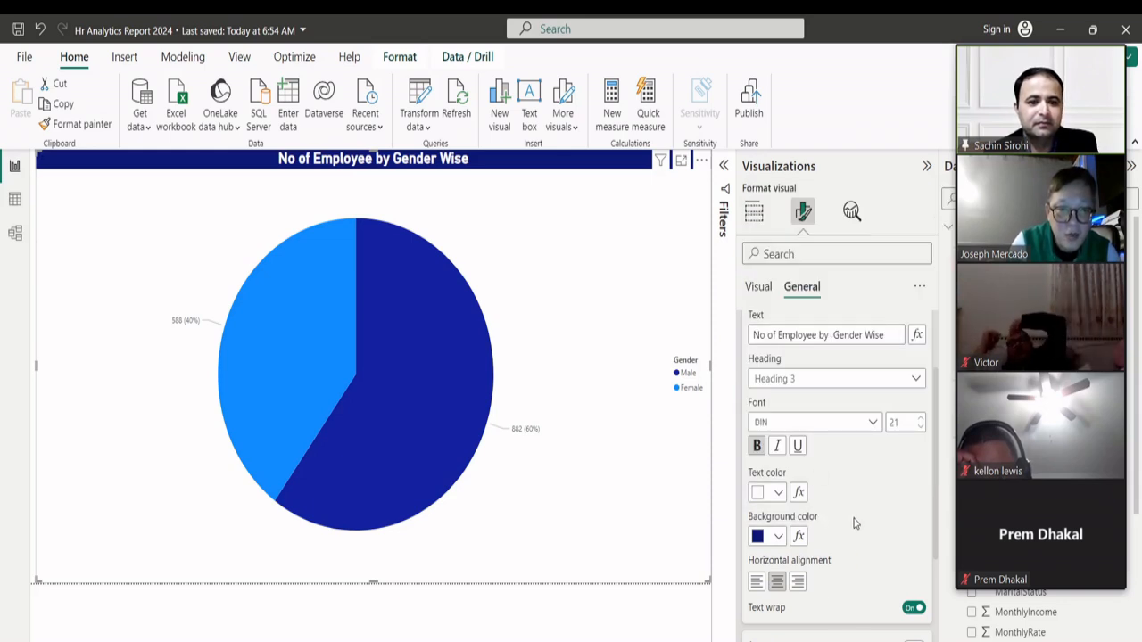
# - Review the pie chart's title settings, from text, font, colors and alignment to the subtitle, divider and spacing options
pyautogui.scroll(1, 854, 523)
pyautogui.scroll(1, 754, 406)
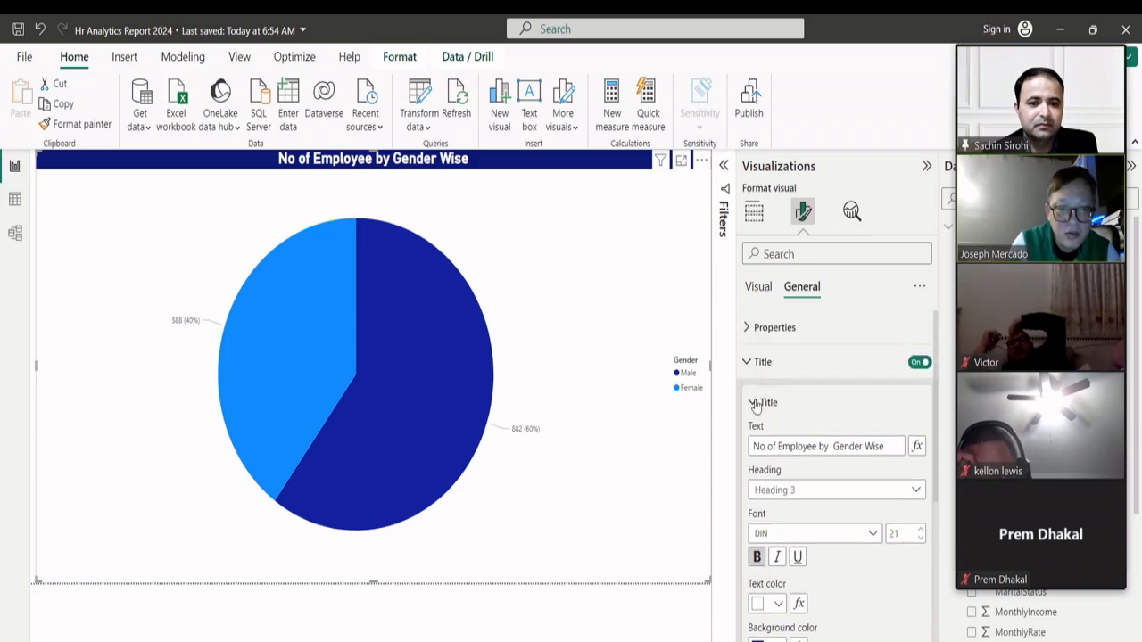
pyautogui.click(754, 406)
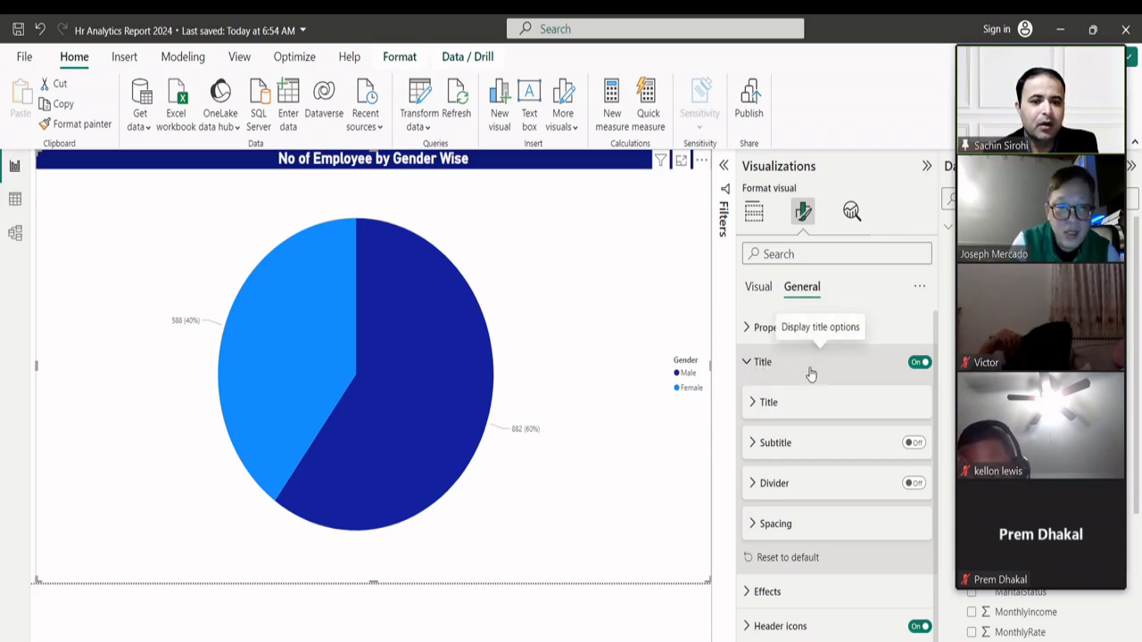
pyautogui.click(756, 411)
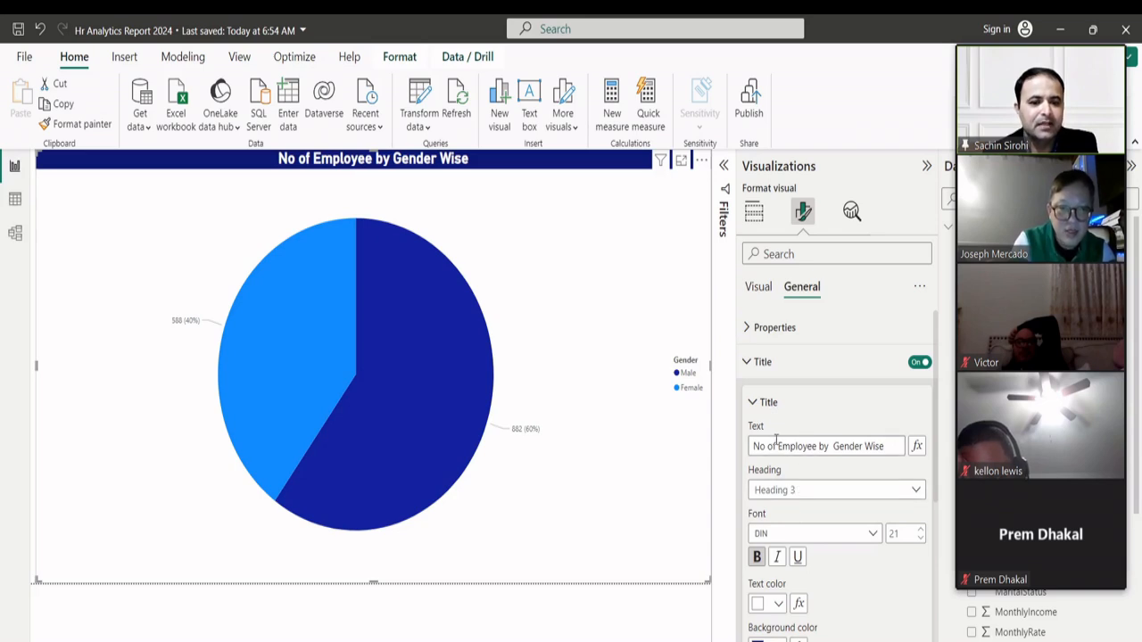
pyautogui.scroll(-2, 794, 497)
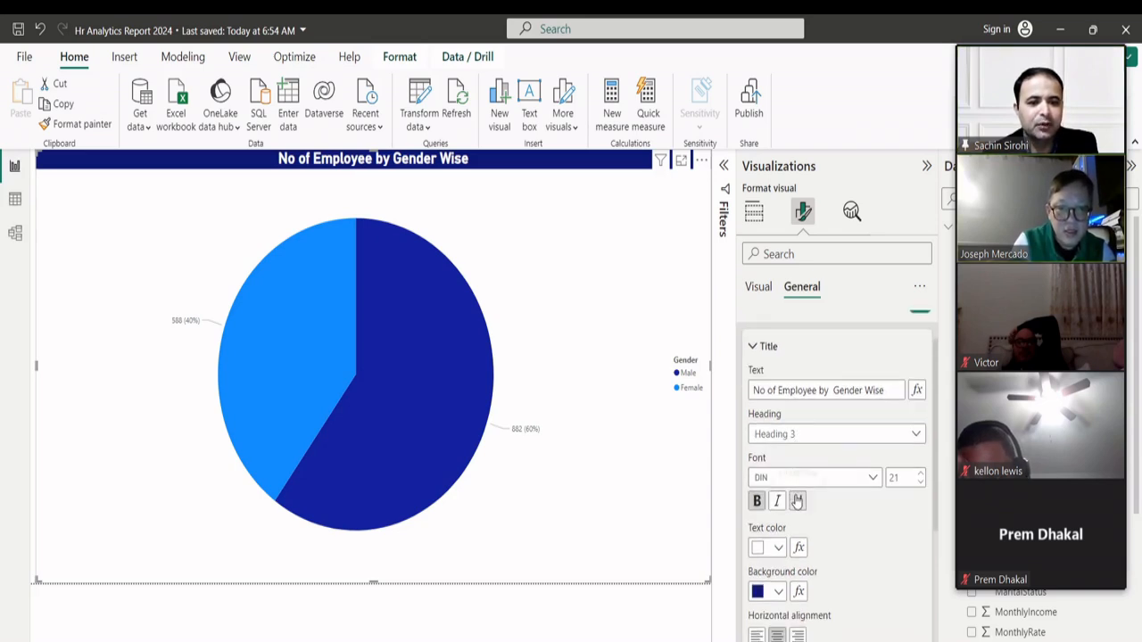
pyautogui.scroll(-1, 825, 513)
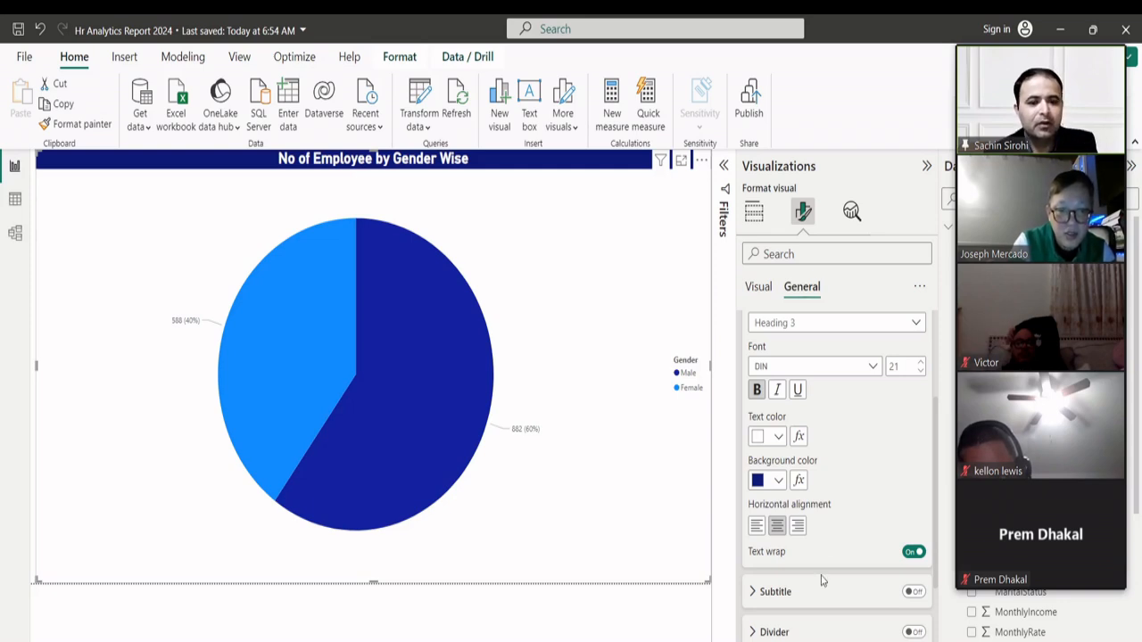
pyautogui.scroll(-4, 826, 607)
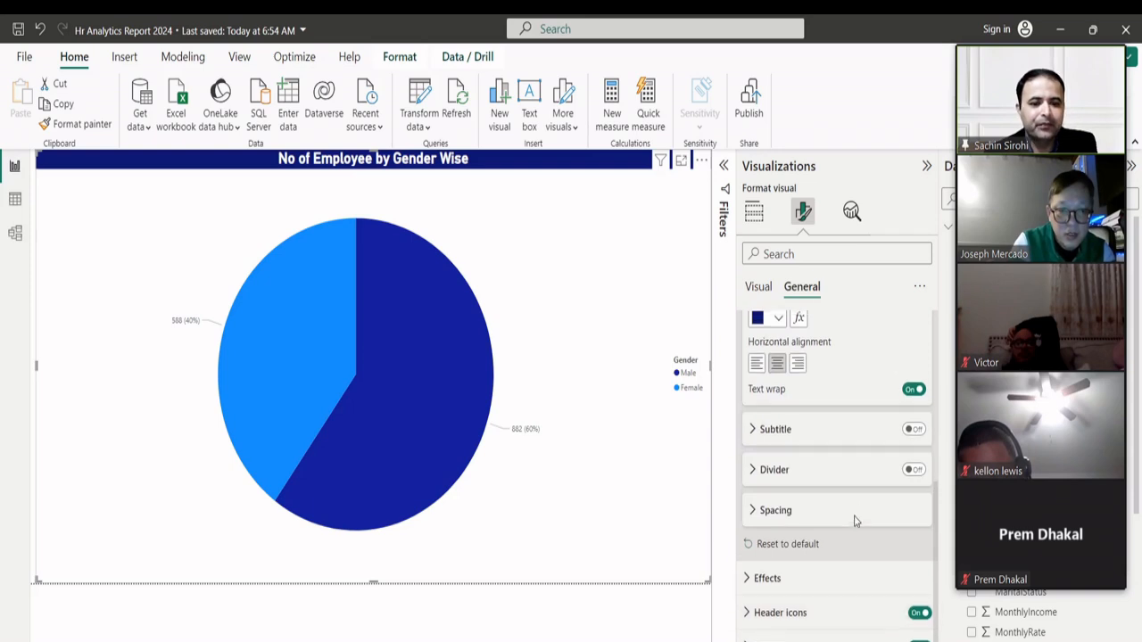
pyautogui.scroll(6, 854, 522)
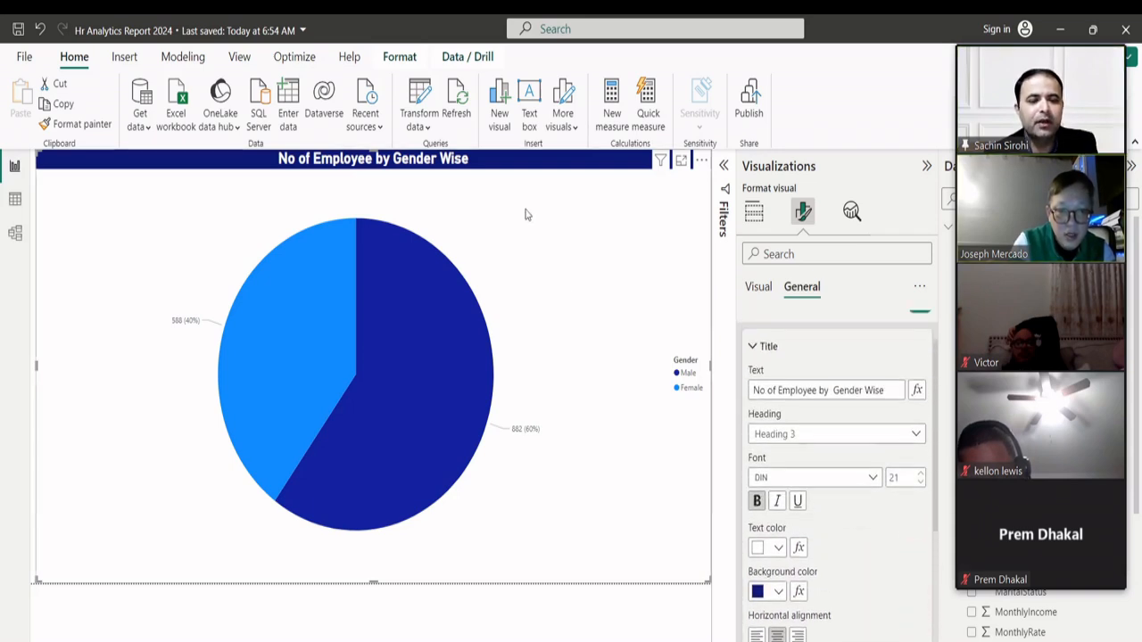
# - Try orange as the pie chart title's background, and set it to the same dark blue as the Male slice instead
pyautogui.click(780, 595)
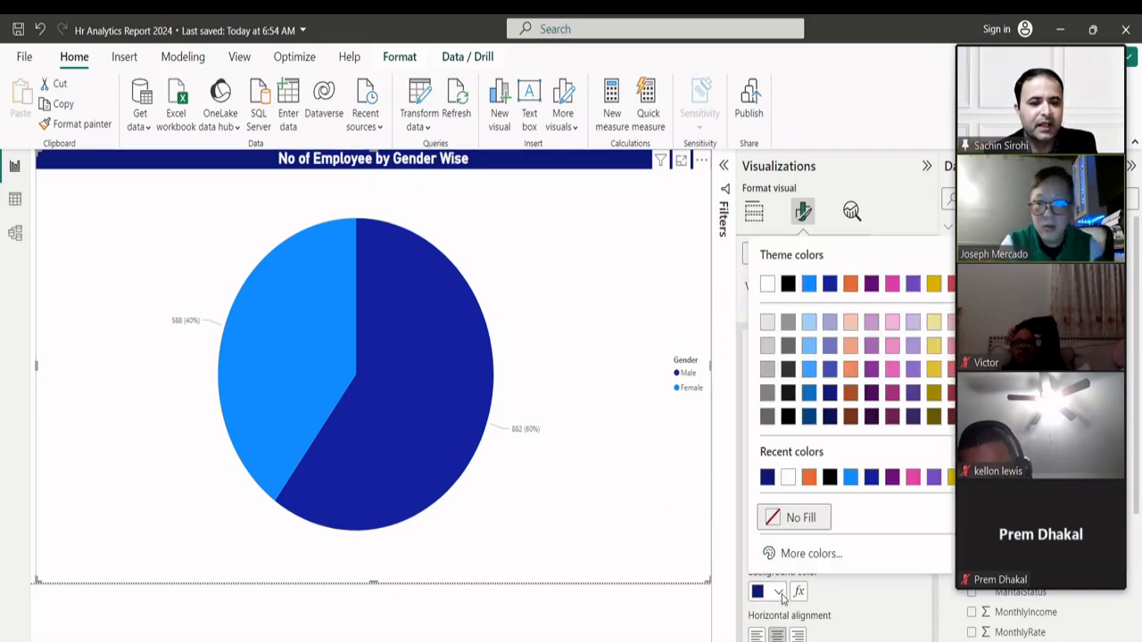
pyautogui.click(809, 478)
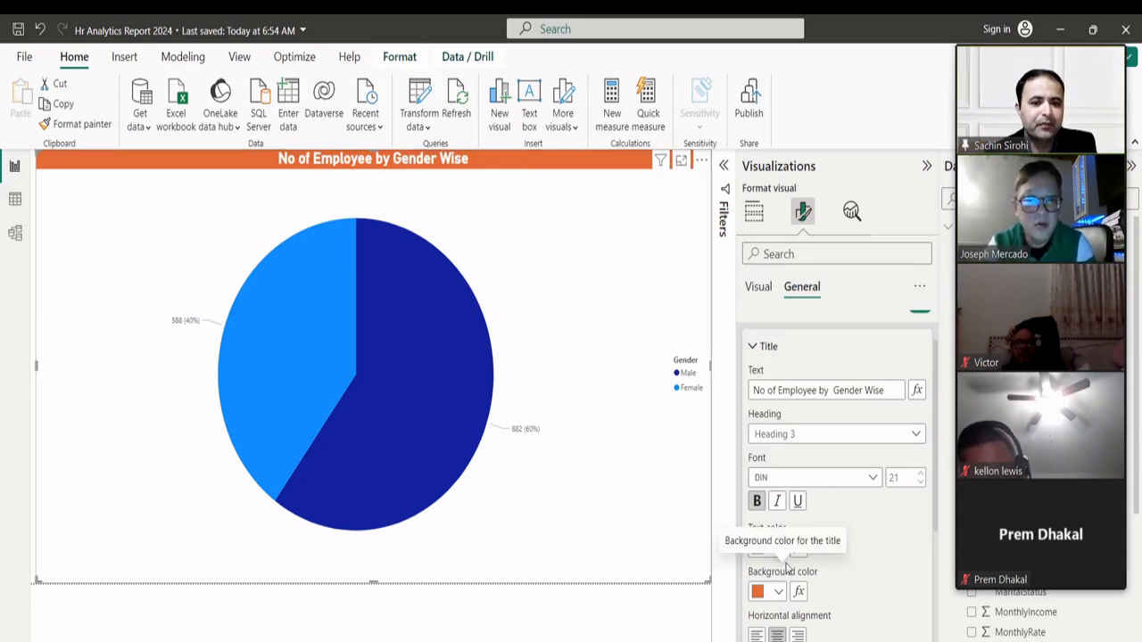
pyautogui.click(778, 591)
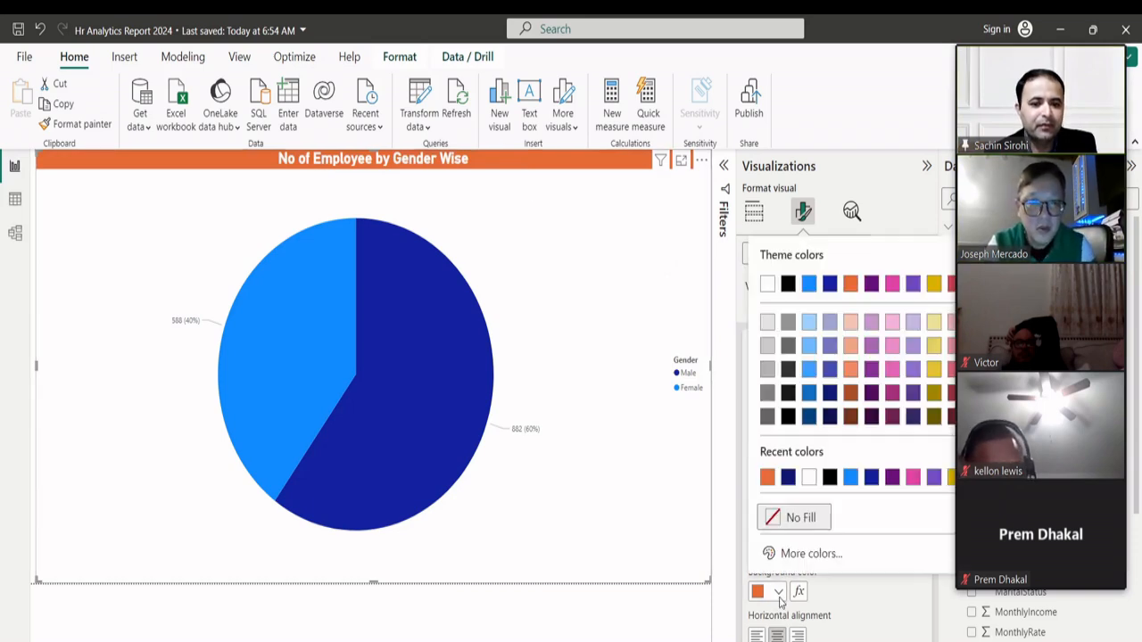
pyautogui.click(870, 478)
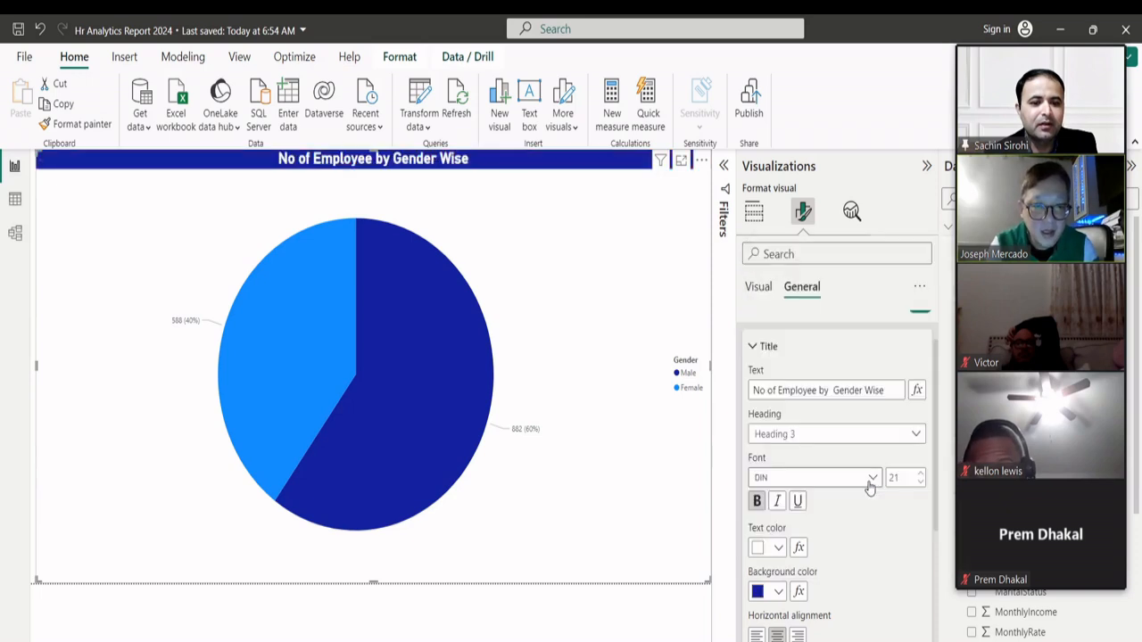
pyautogui.scroll(1, 878, 589)
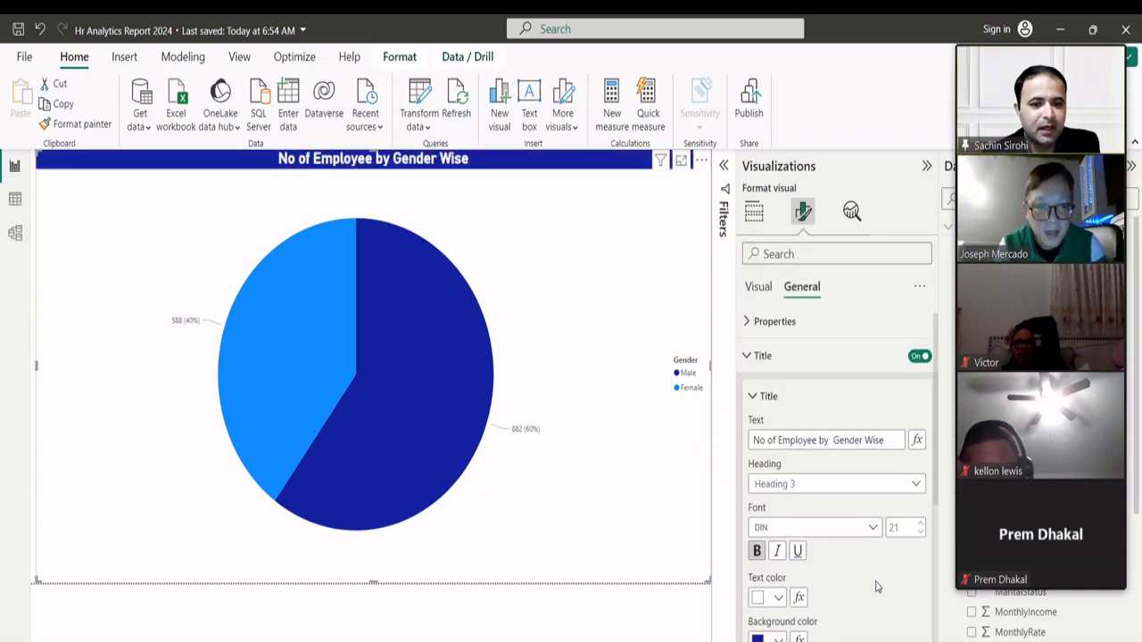
pyautogui.click(754, 403)
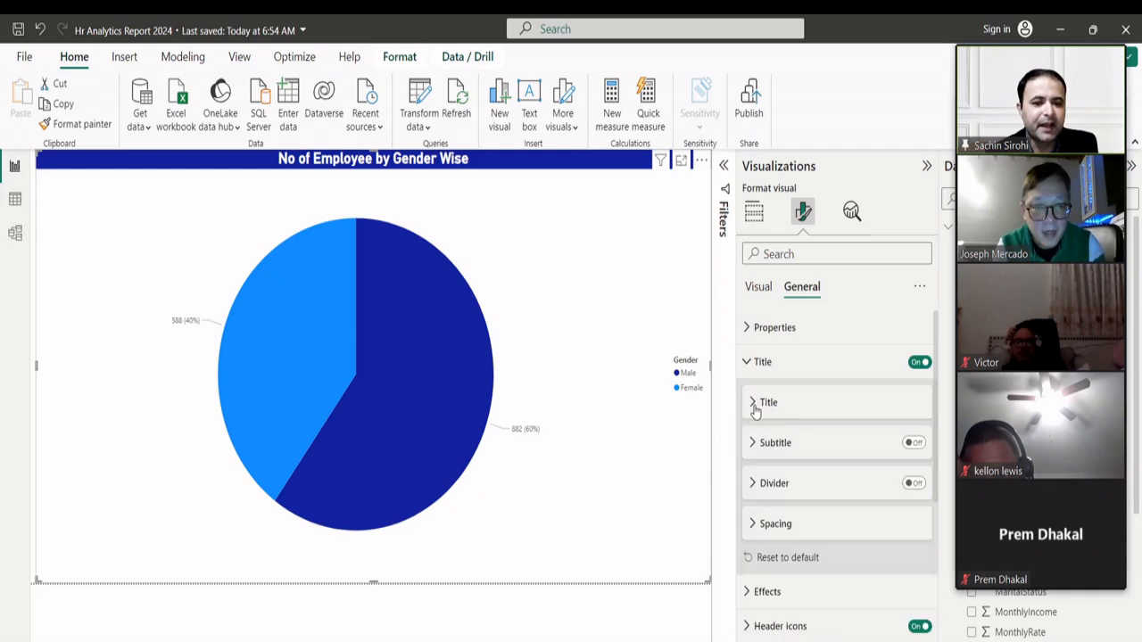
# - Change the pie chart's Male slice color to orange
pyautogui.click(763, 288)
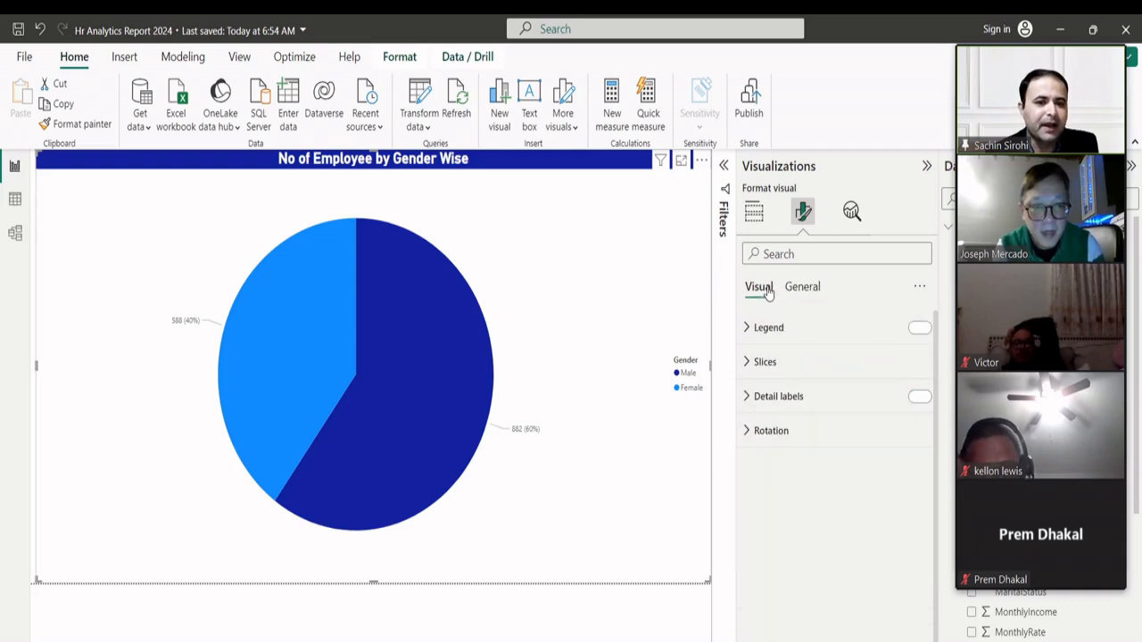
pyautogui.click(802, 291)
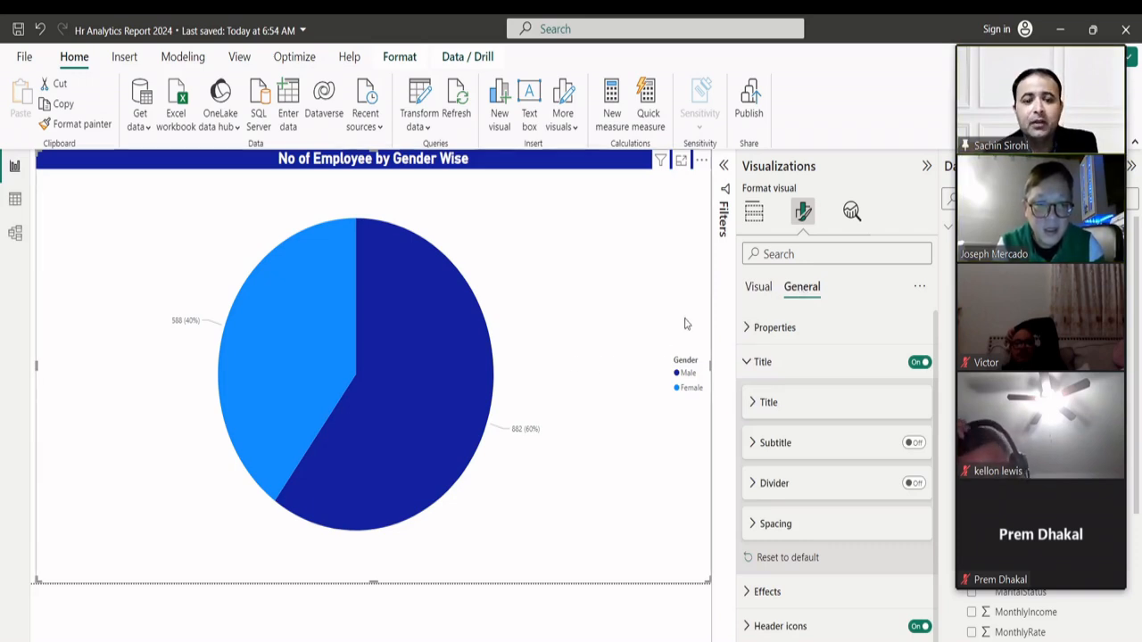
pyautogui.click(754, 289)
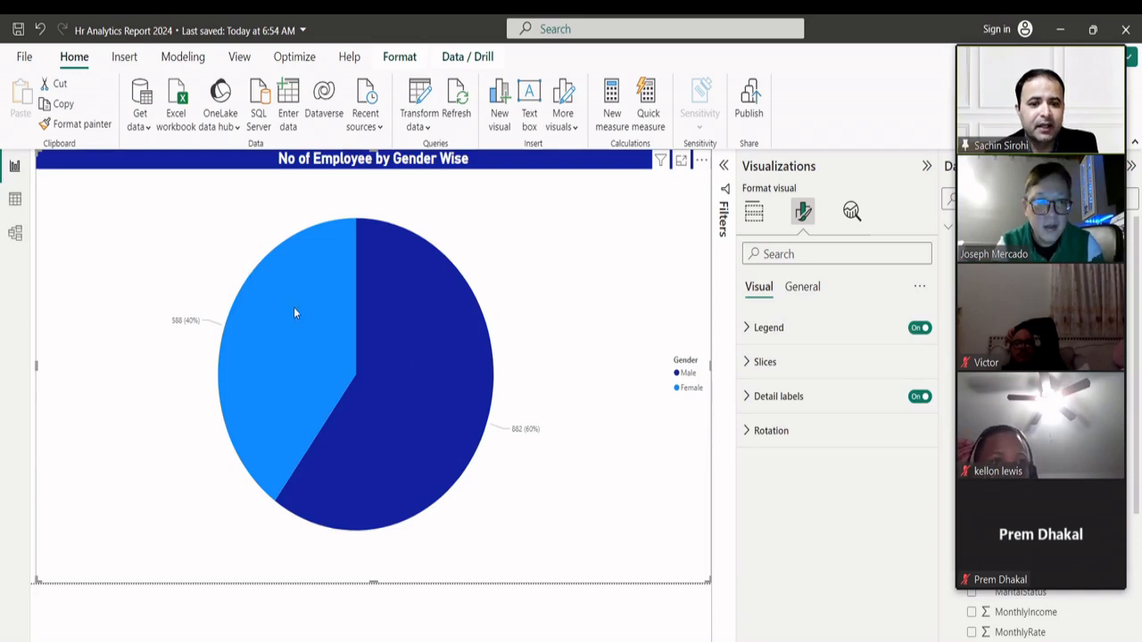
pyautogui.click(747, 362)
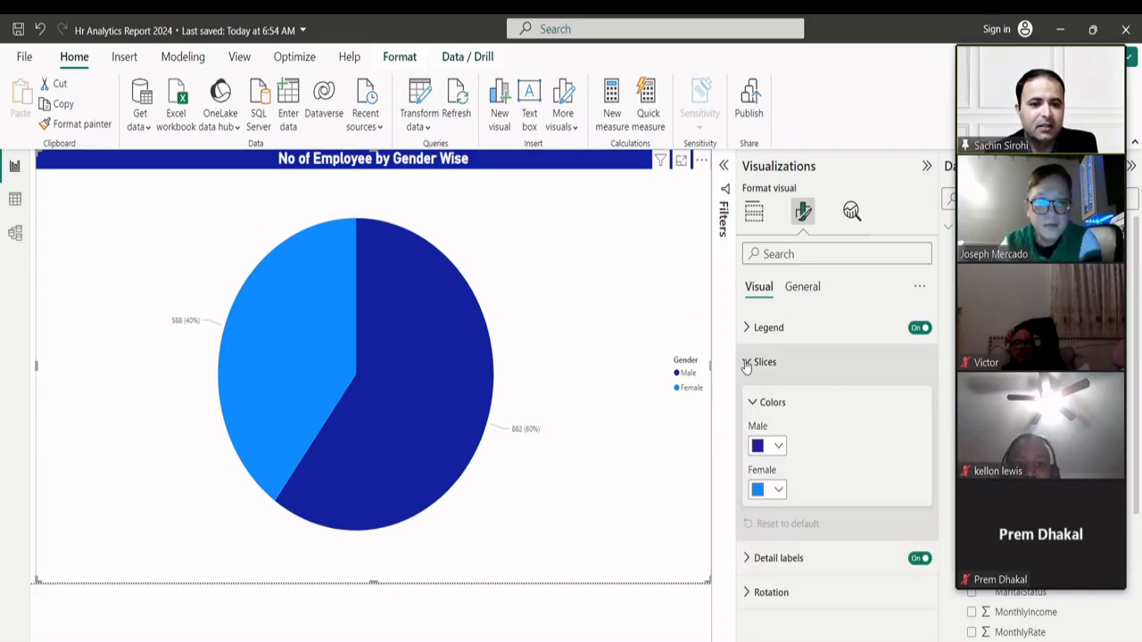
pyautogui.click(778, 446)
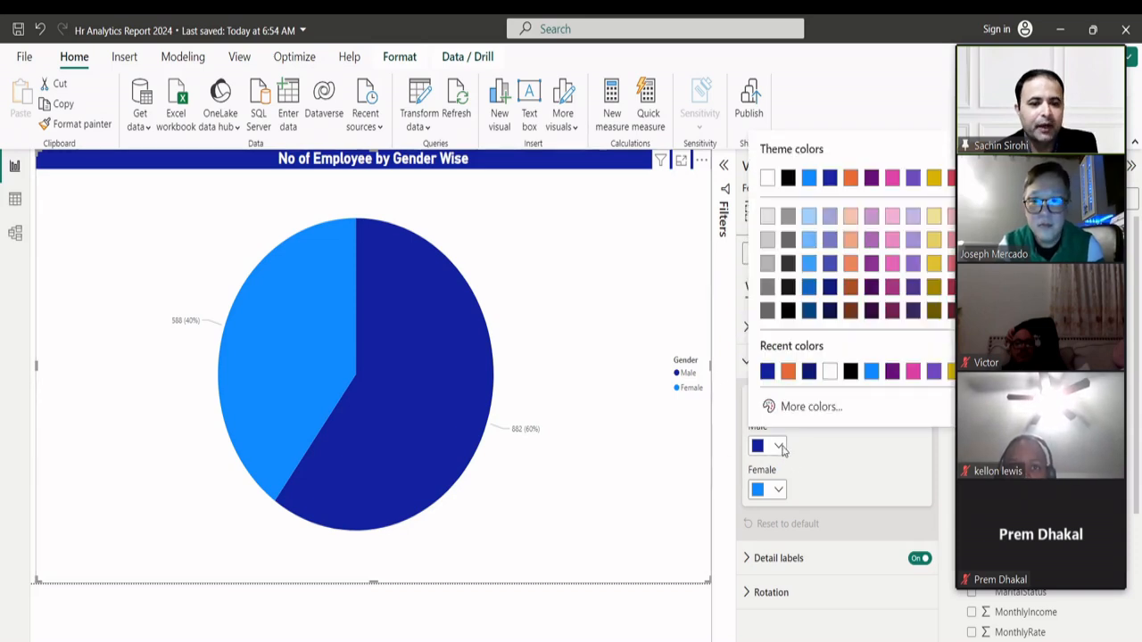
pyautogui.click(788, 372)
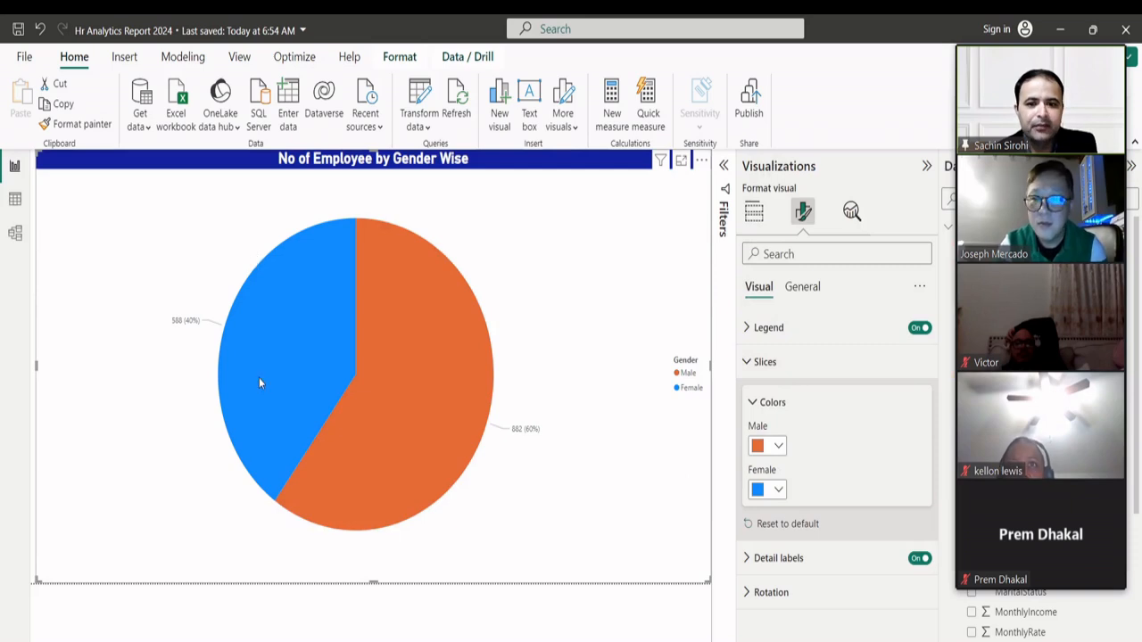
pyautogui.moveTo(259, 378)
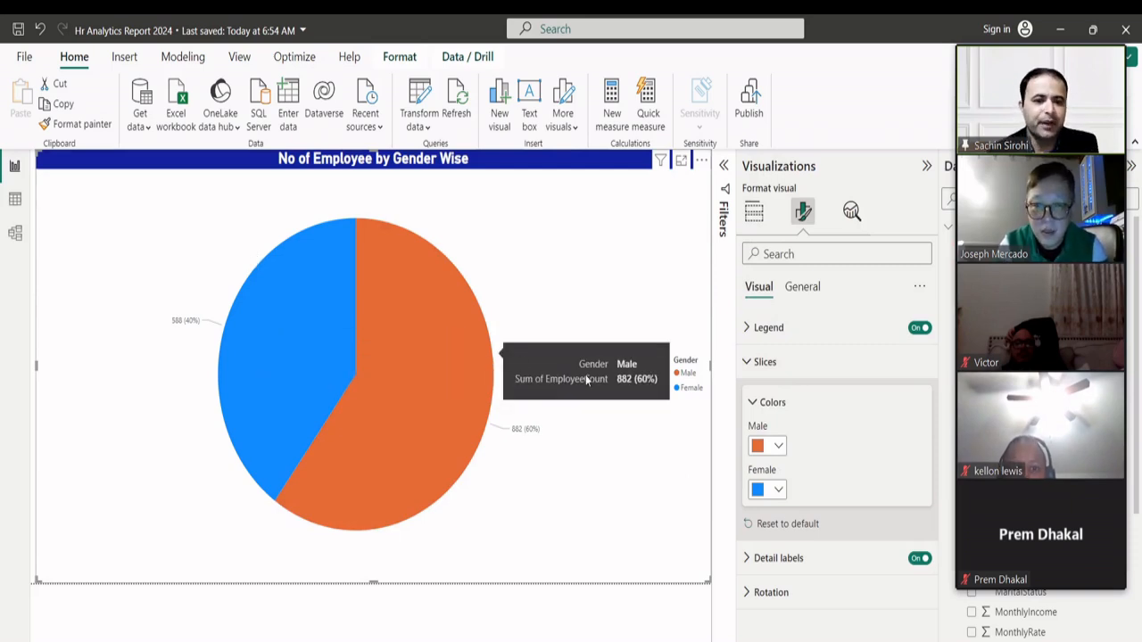
pyautogui.click(747, 364)
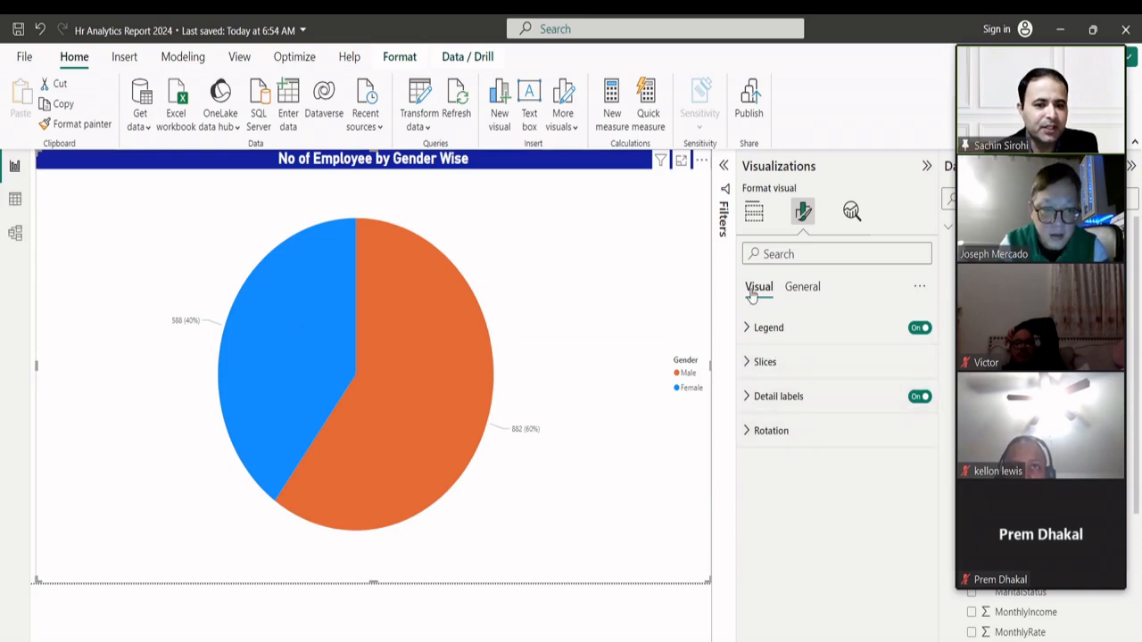
pyautogui.click(748, 369)
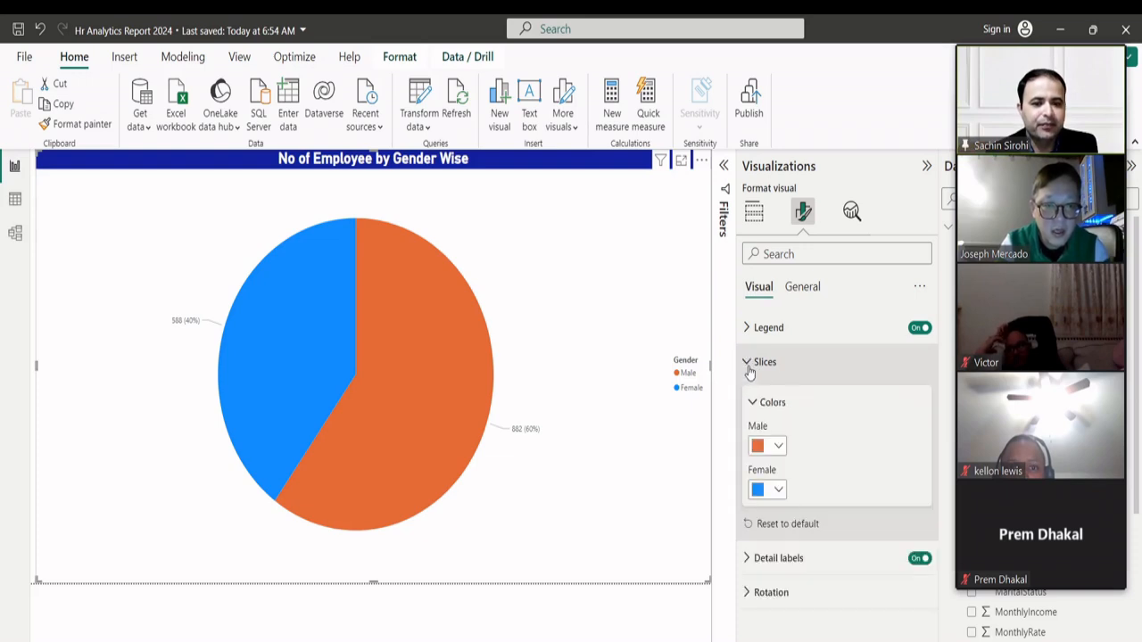
pyautogui.click(749, 367)
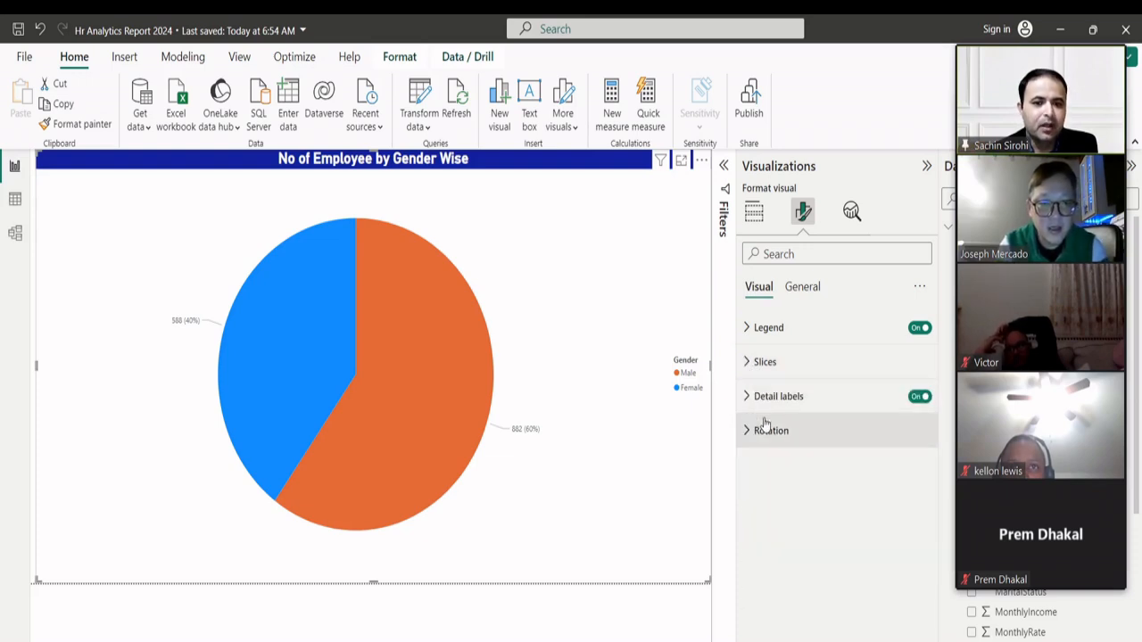
# - Open the pie chart's detail label options for position and label contents
pyautogui.moveTo(527, 434)
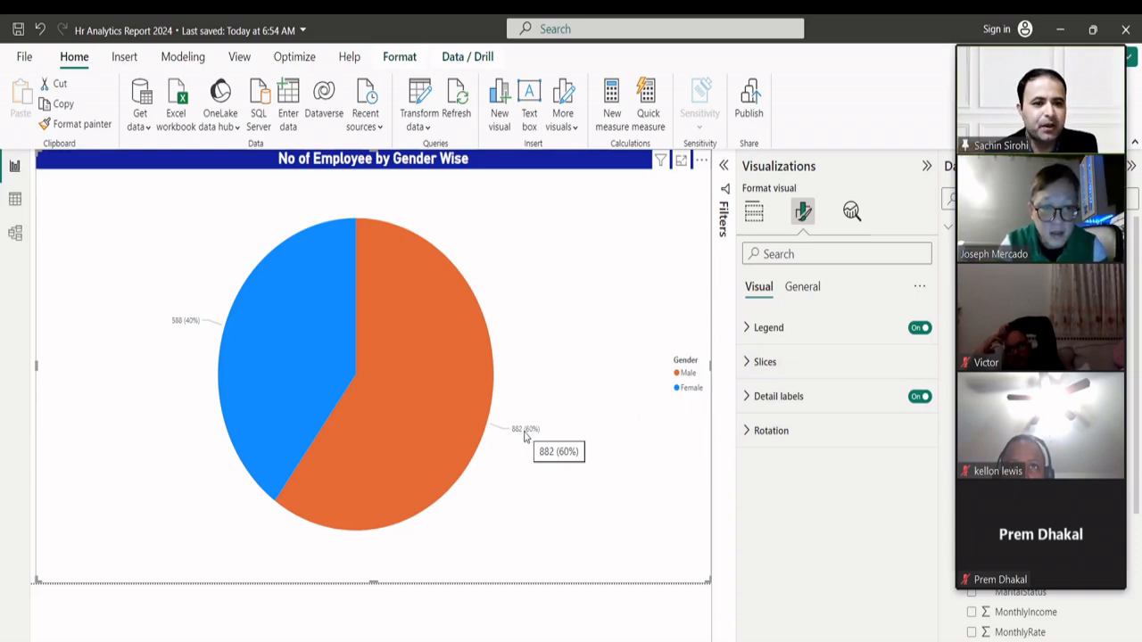
pyautogui.click(745, 398)
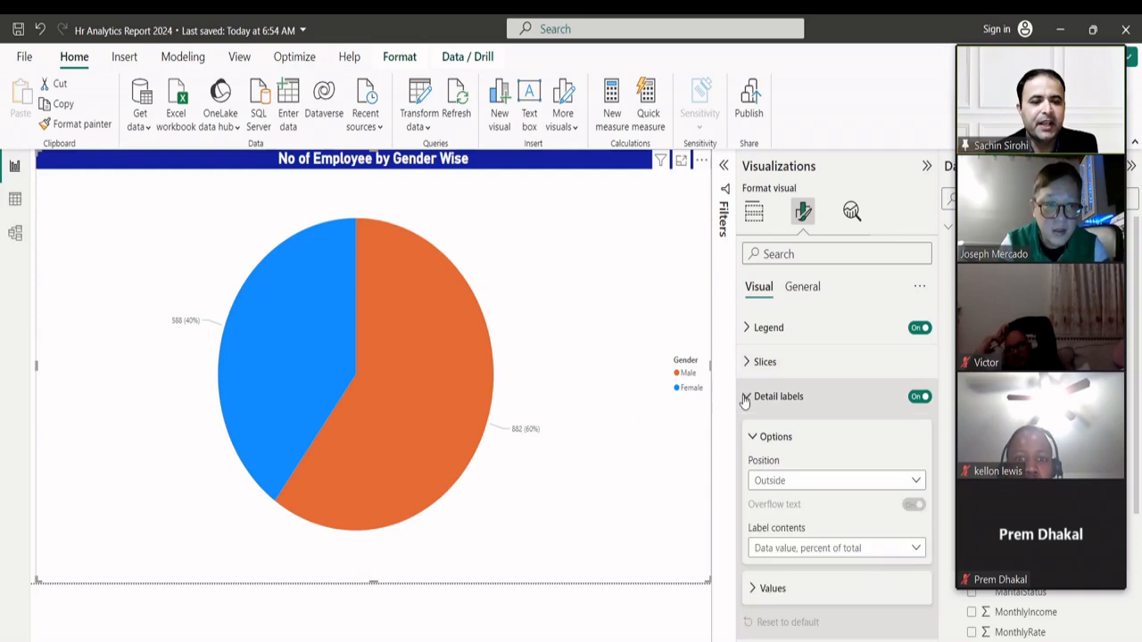
# - Set the position of the pie chart's detail labels to Inside
pyautogui.click(779, 483)
pyautogui.click(779, 482)
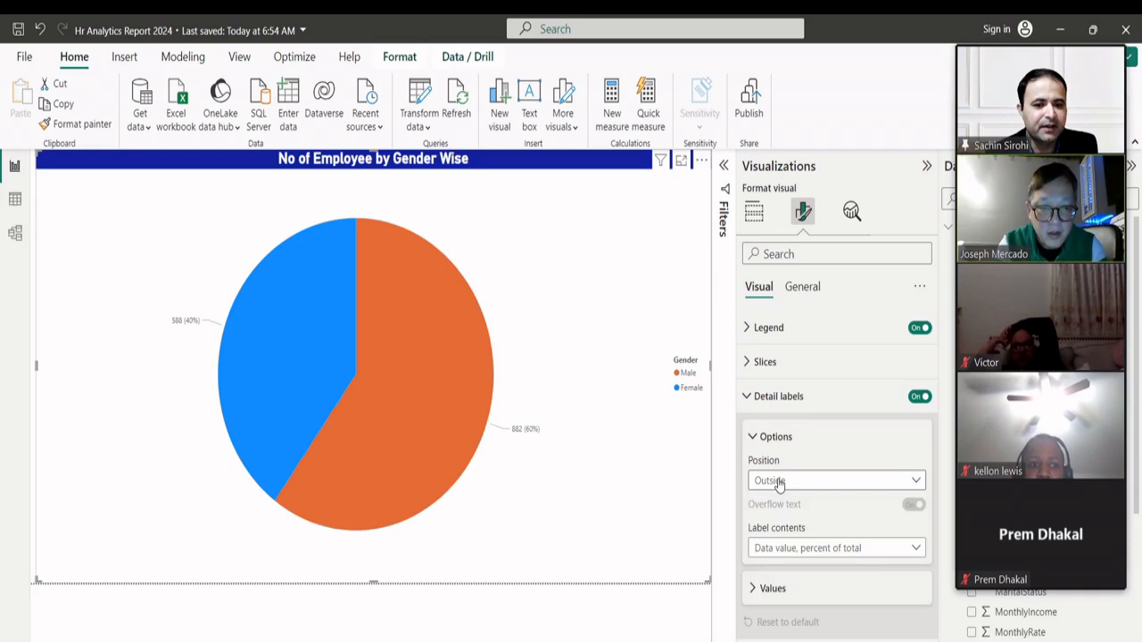
pyautogui.click(779, 483)
pyautogui.click(769, 524)
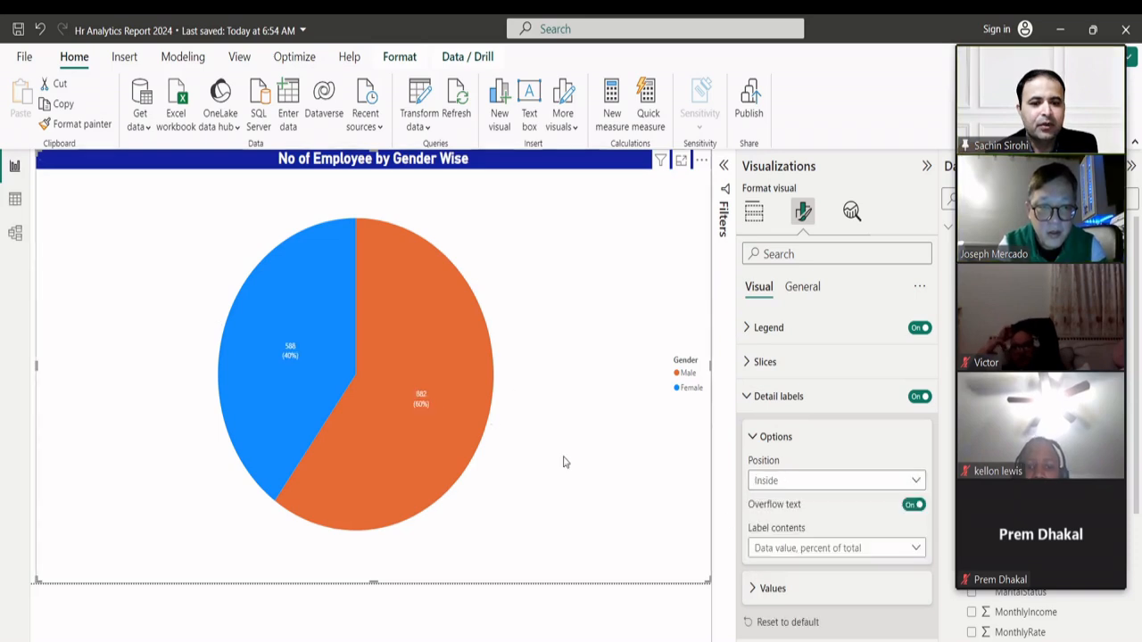
pyautogui.click(750, 591)
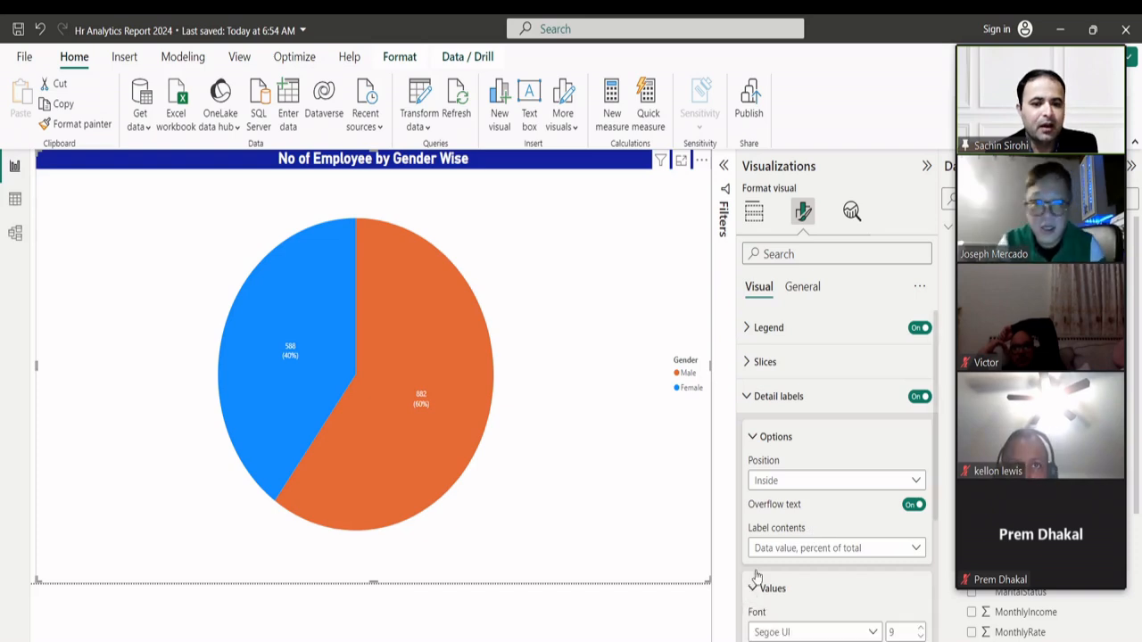
pyautogui.click(781, 487)
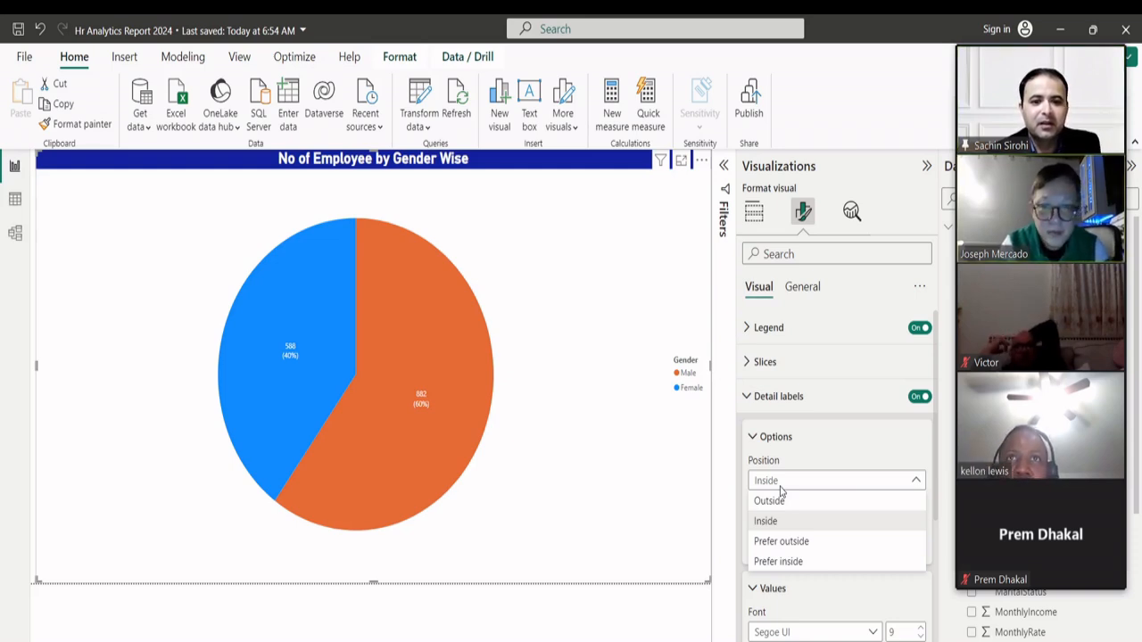
pyautogui.click(754, 446)
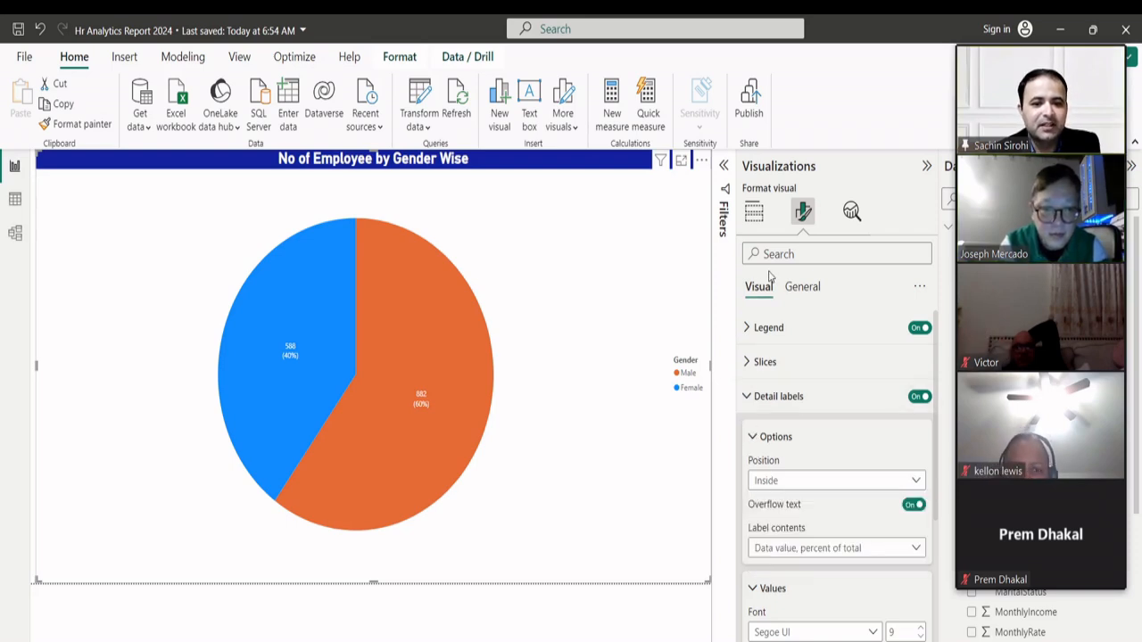
pyautogui.click(755, 214)
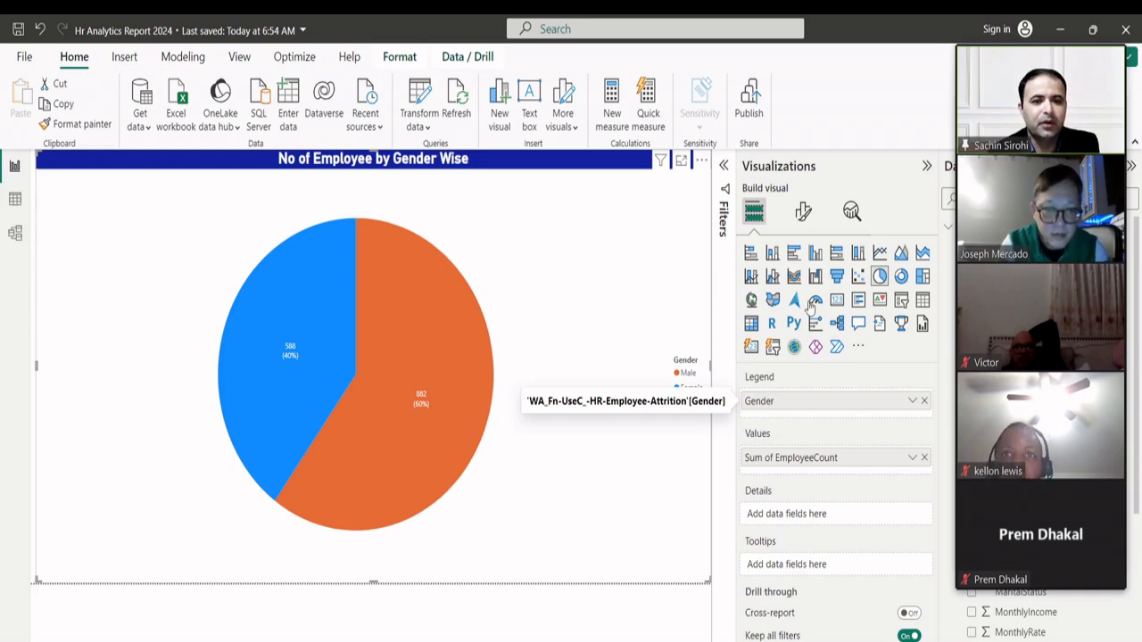
# - Set the font size of the pie chart's detail label values to 19
pyautogui.click(803, 217)
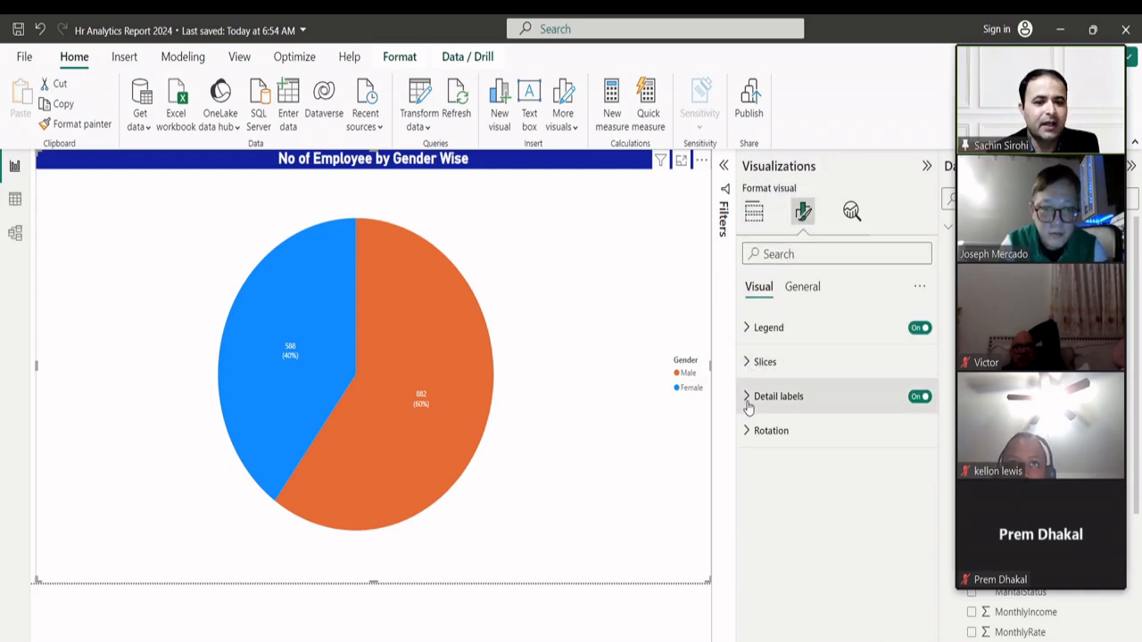
pyautogui.click(749, 401)
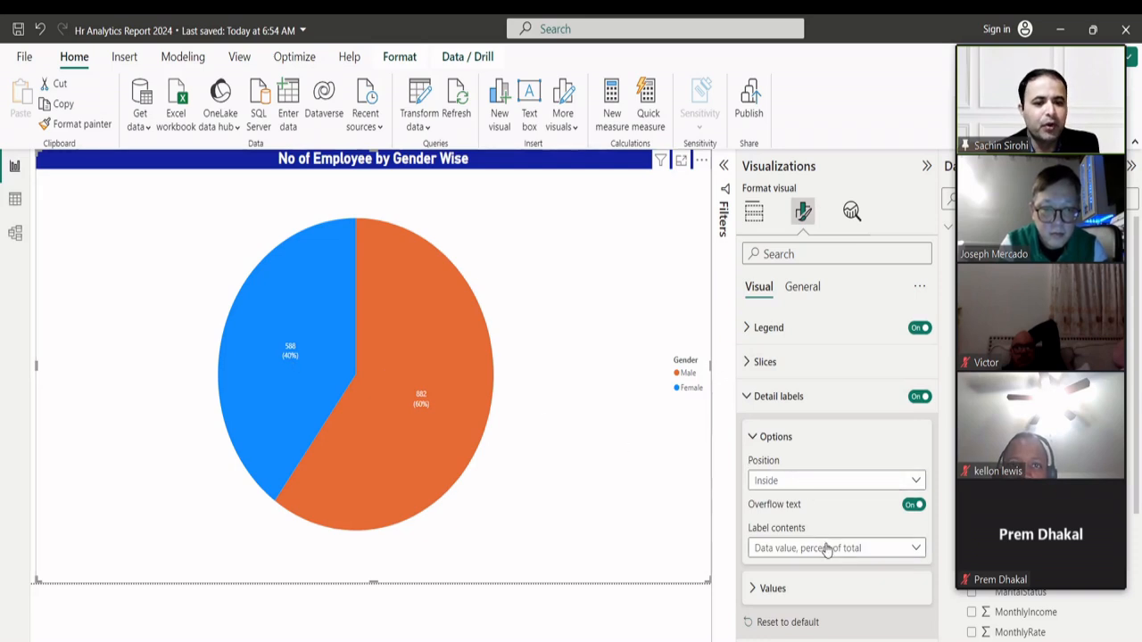
pyautogui.click(756, 589)
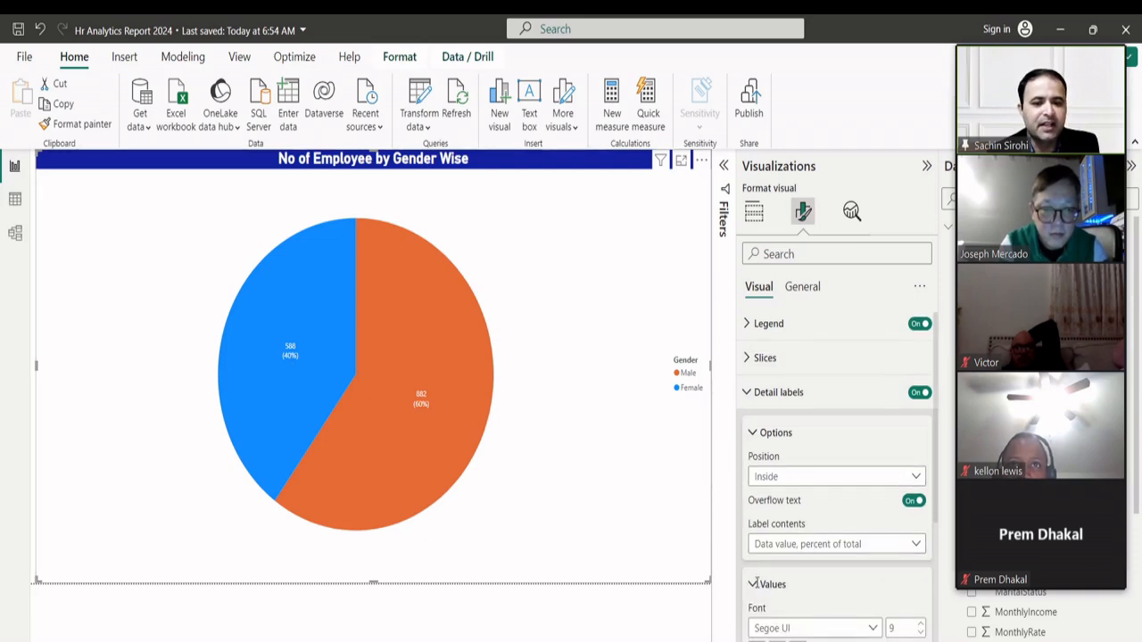
pyautogui.scroll(-3, 758, 571)
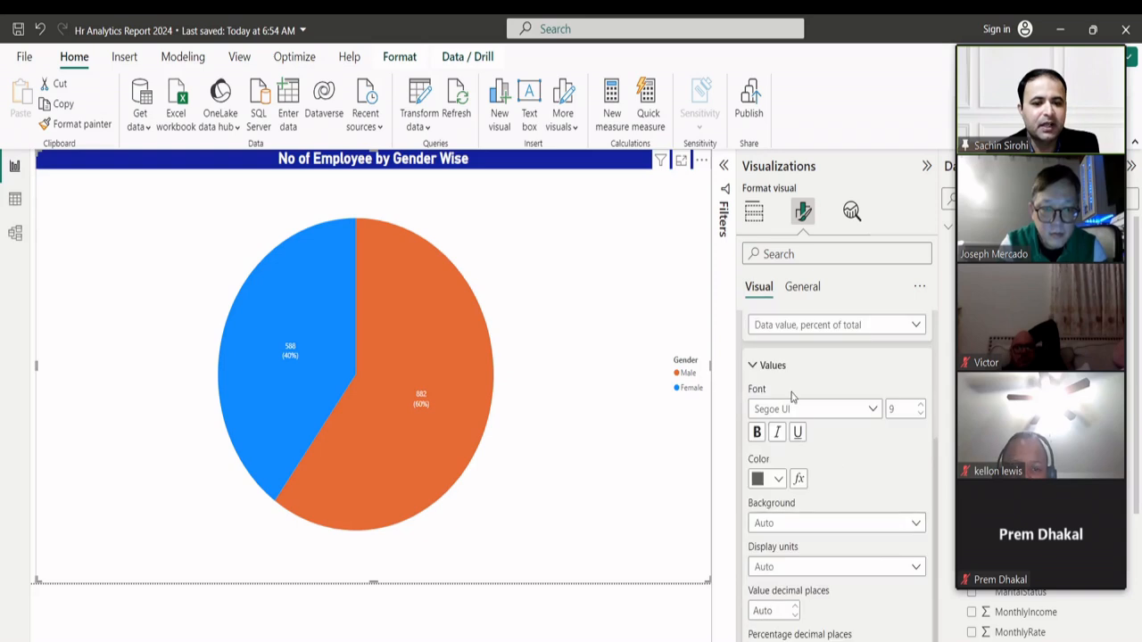
pyautogui.click(921, 404)
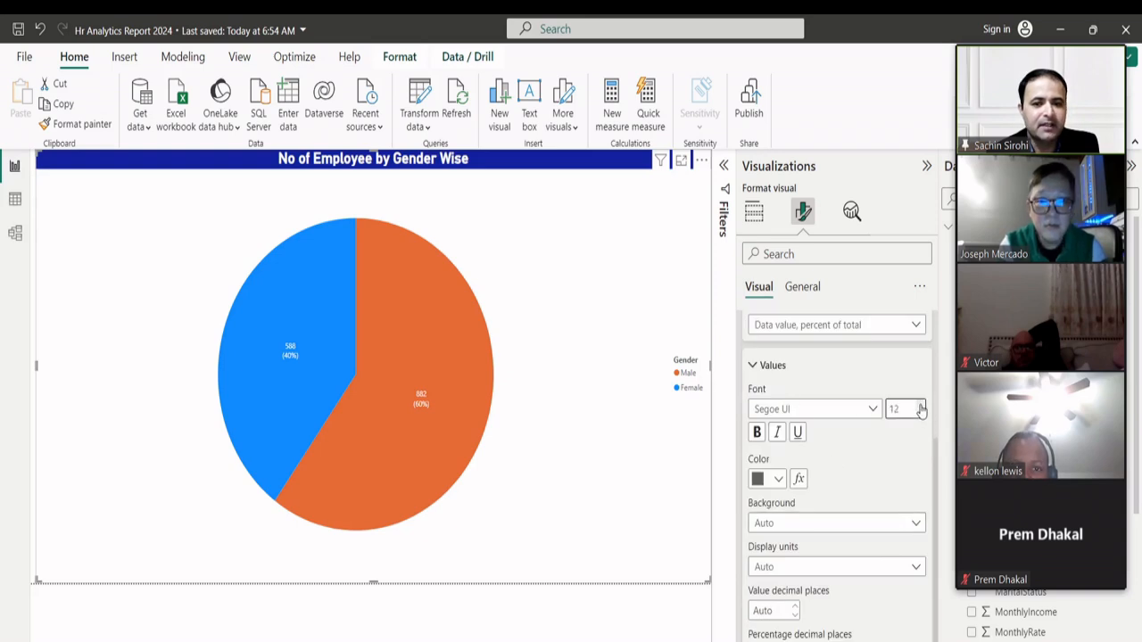
pyautogui.click(920, 405)
pyautogui.click(921, 404)
pyautogui.click(920, 404)
pyautogui.click(921, 404)
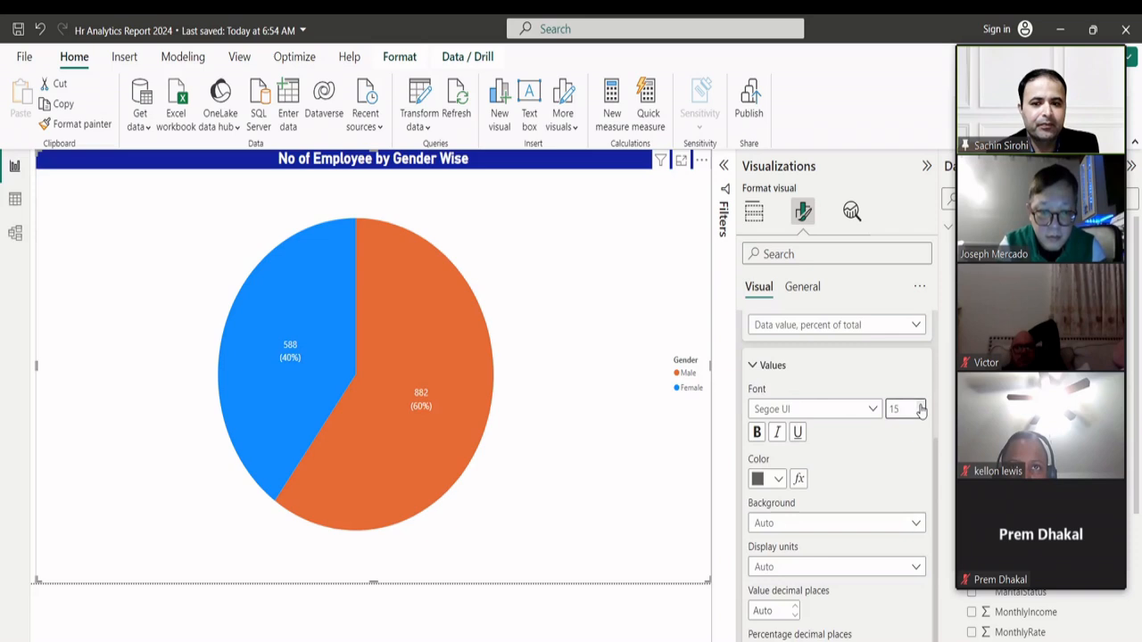
pyautogui.click(921, 406)
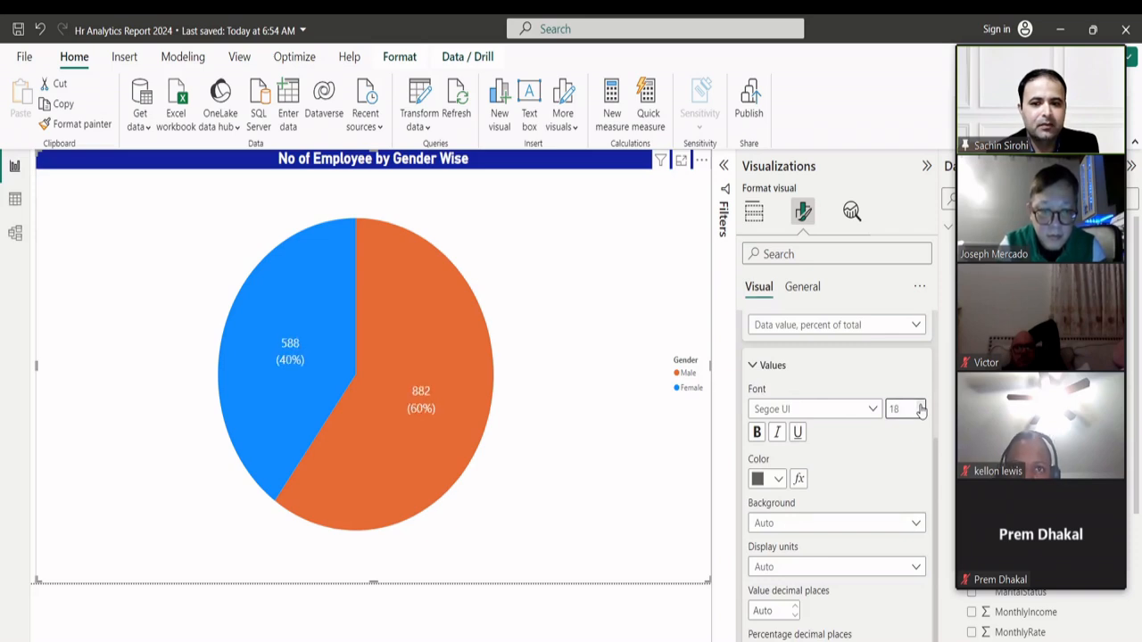
pyautogui.click(921, 406)
pyautogui.click(921, 406)
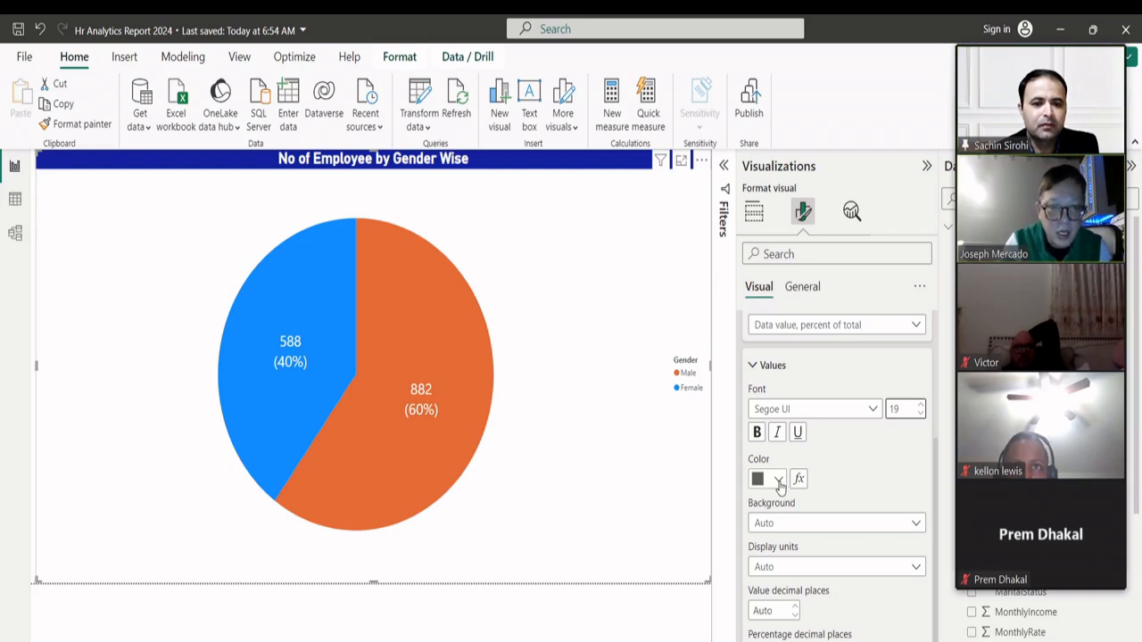
# - Make the pie chart's detail label values bold
pyautogui.click(778, 479)
pyautogui.click(778, 479)
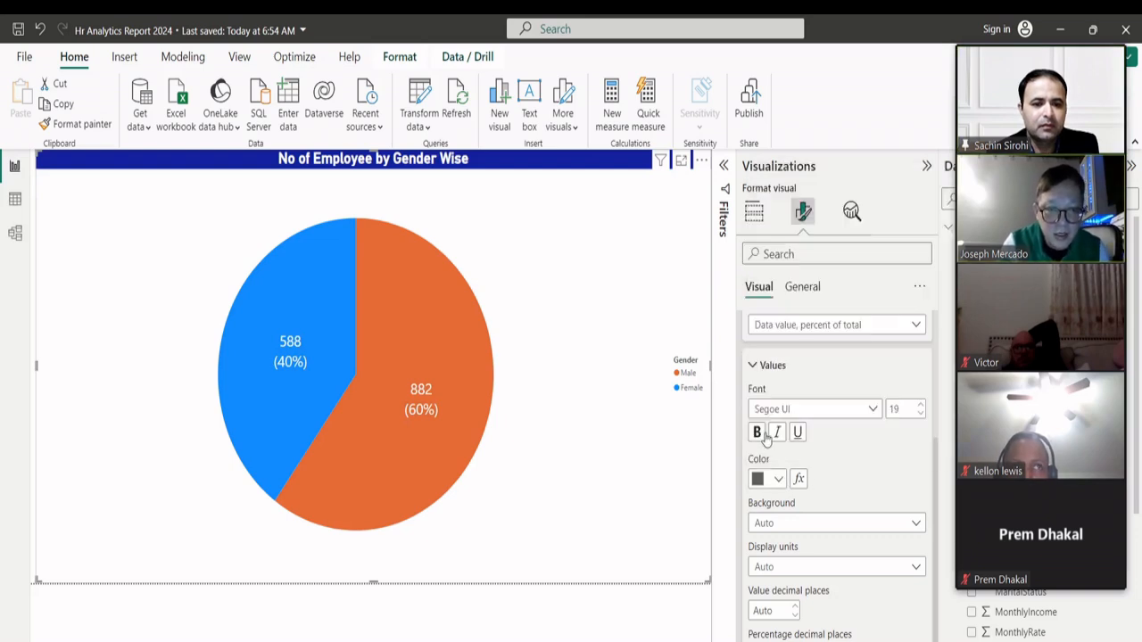
pyautogui.click(757, 432)
# - Set the position of the pie chart's detail labels to Prefer outside
pyautogui.scroll(1, 875, 491)
pyautogui.scroll(2, 815, 420)
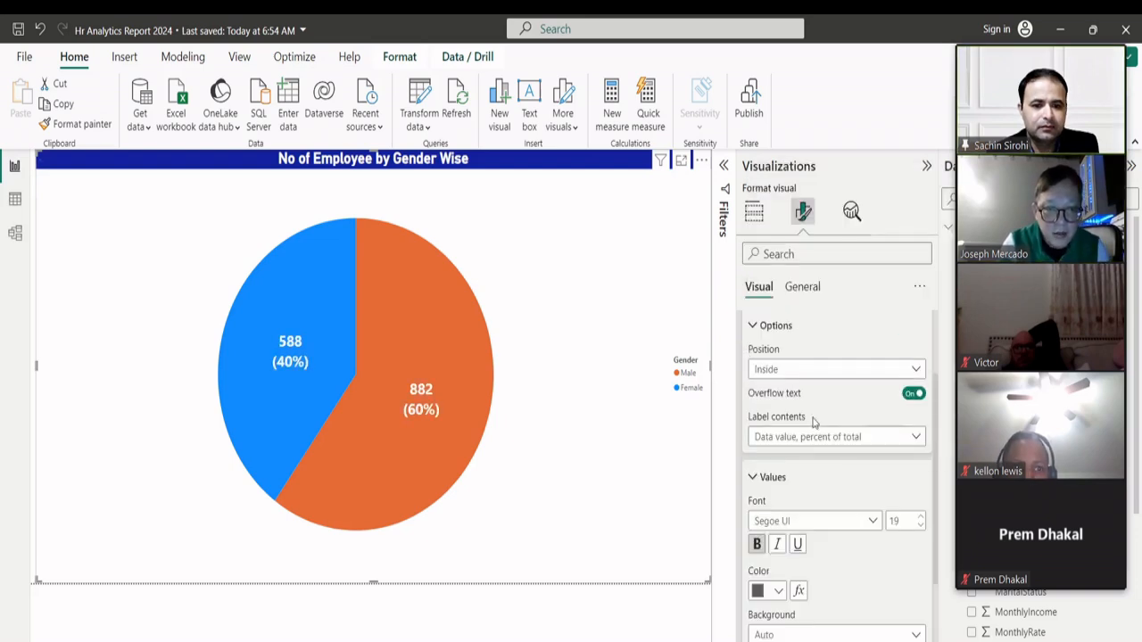
pyautogui.click(810, 424)
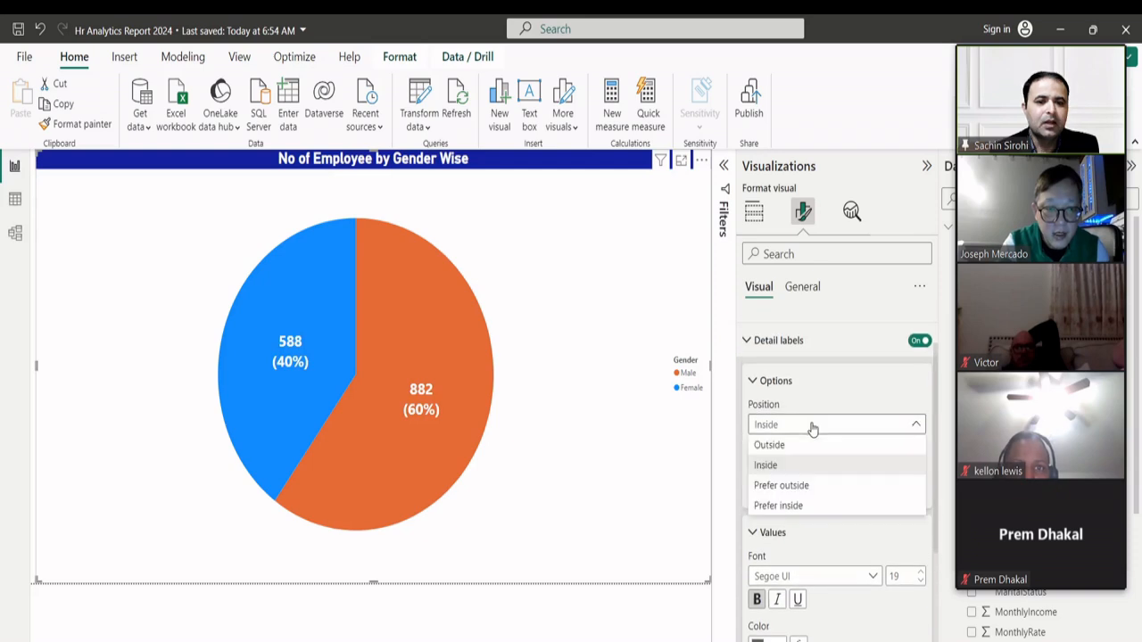
pyautogui.click(789, 487)
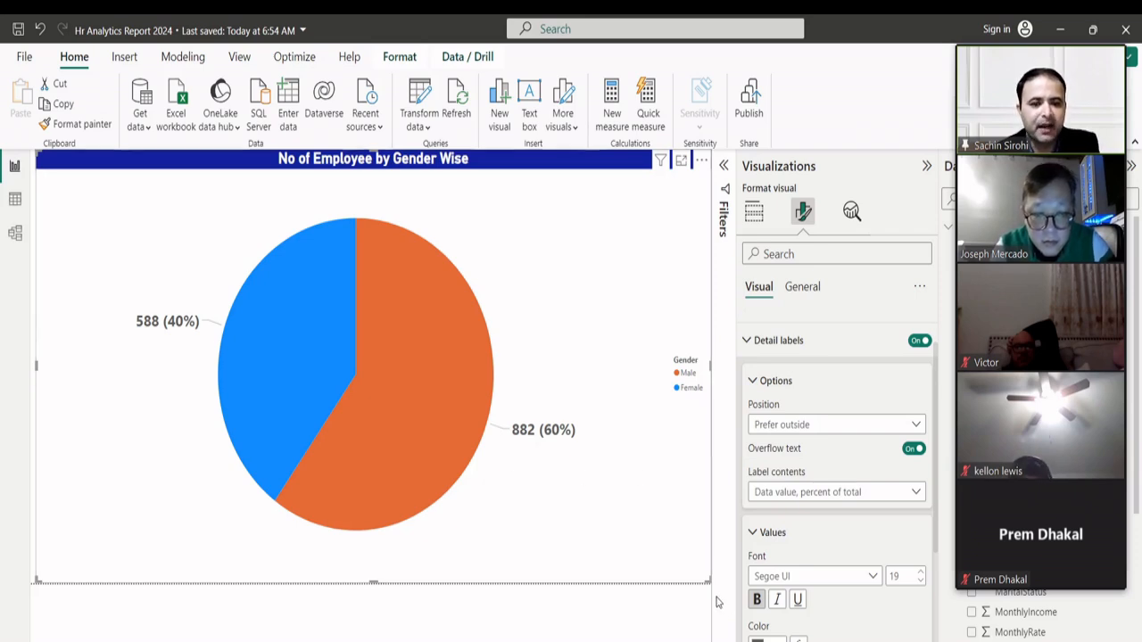
# - Resize the gender pie chart to cover about the left half of the report page at nearly full page height
pyautogui.moveTo(710, 582); pyautogui.dragTo(342, 393)
pyautogui.moveTo(188, 377); pyautogui.dragTo(187, 407)
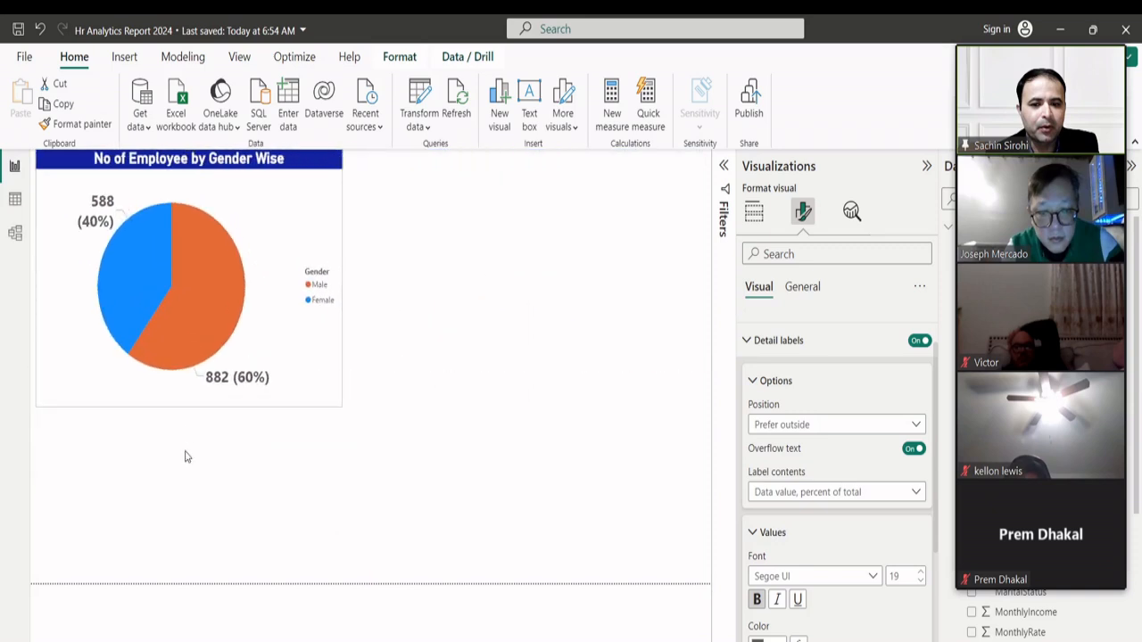
pyautogui.moveTo(186, 457); pyautogui.dragTo(179, 573)
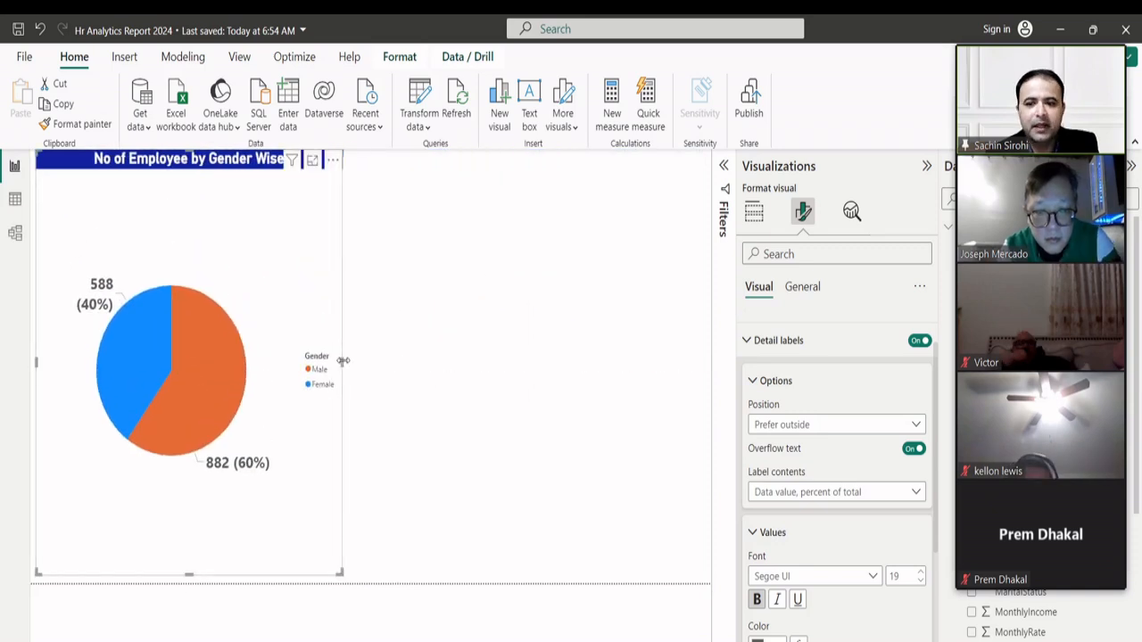
pyautogui.click(396, 374)
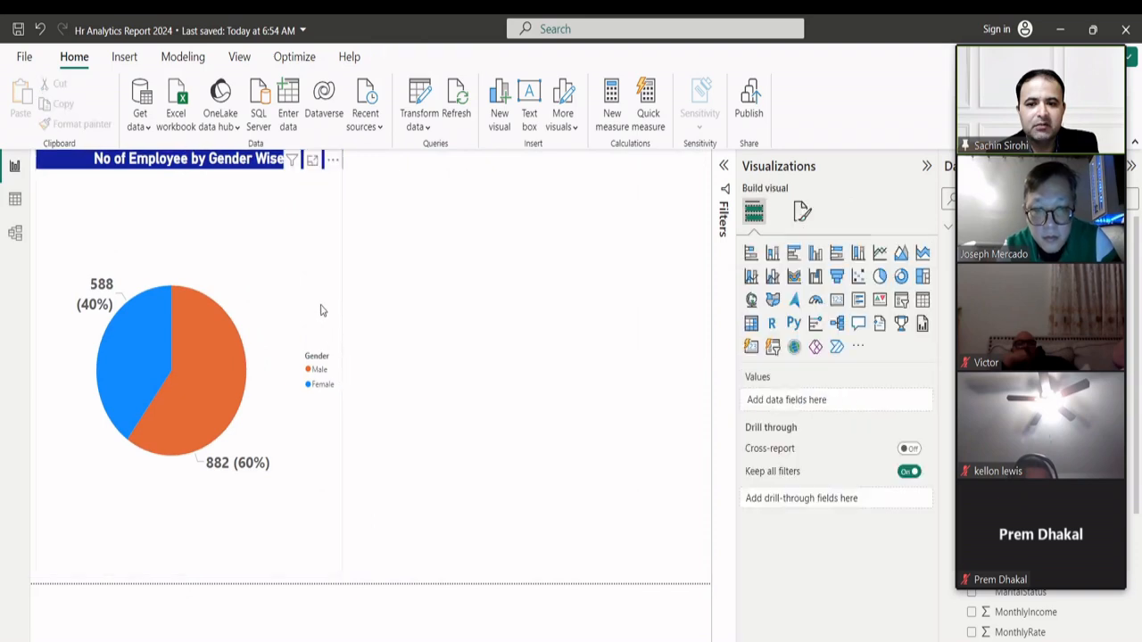
pyautogui.click(339, 359)
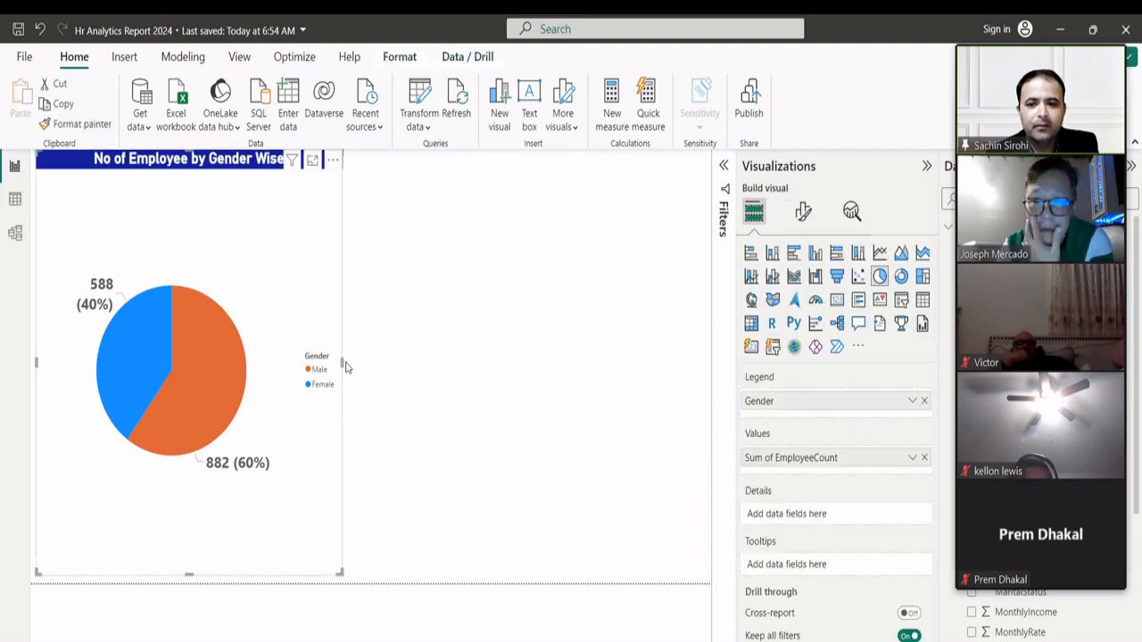
pyautogui.moveTo(346, 367); pyautogui.dragTo(383, 369)
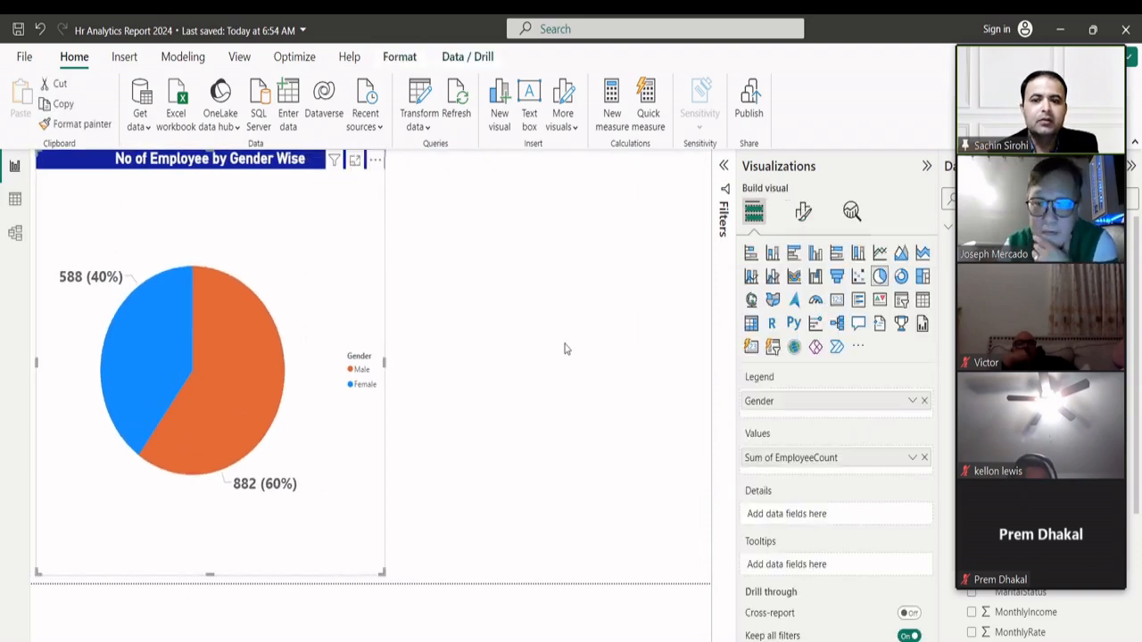
pyautogui.click(580, 371)
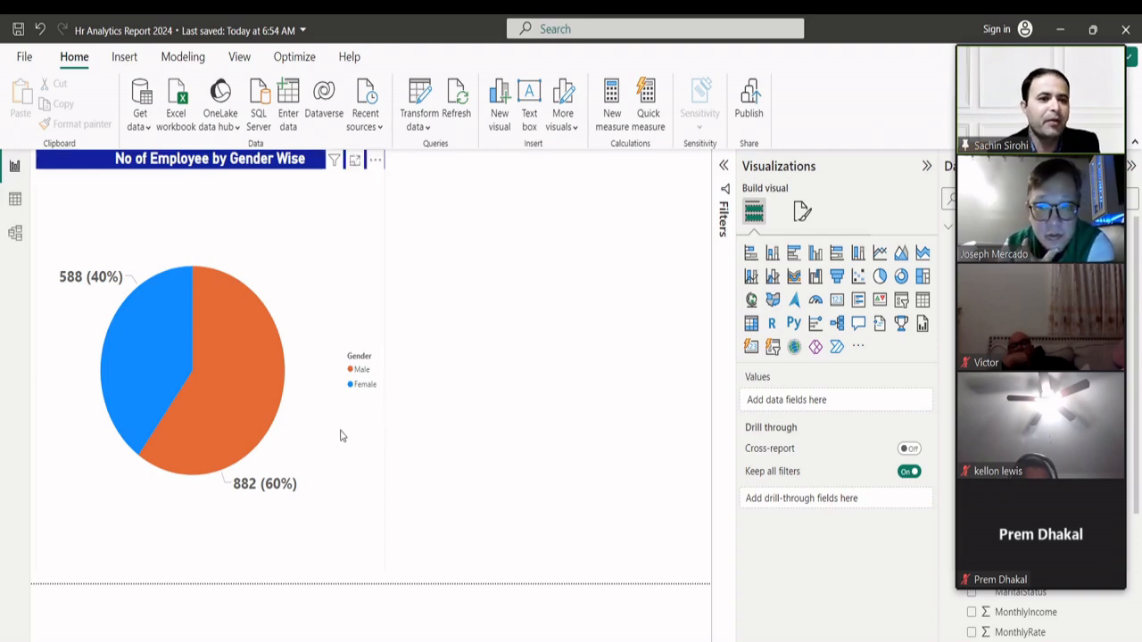
# - Set the pie chart's legend text to font size 16 and bold
pyautogui.click(353, 370)
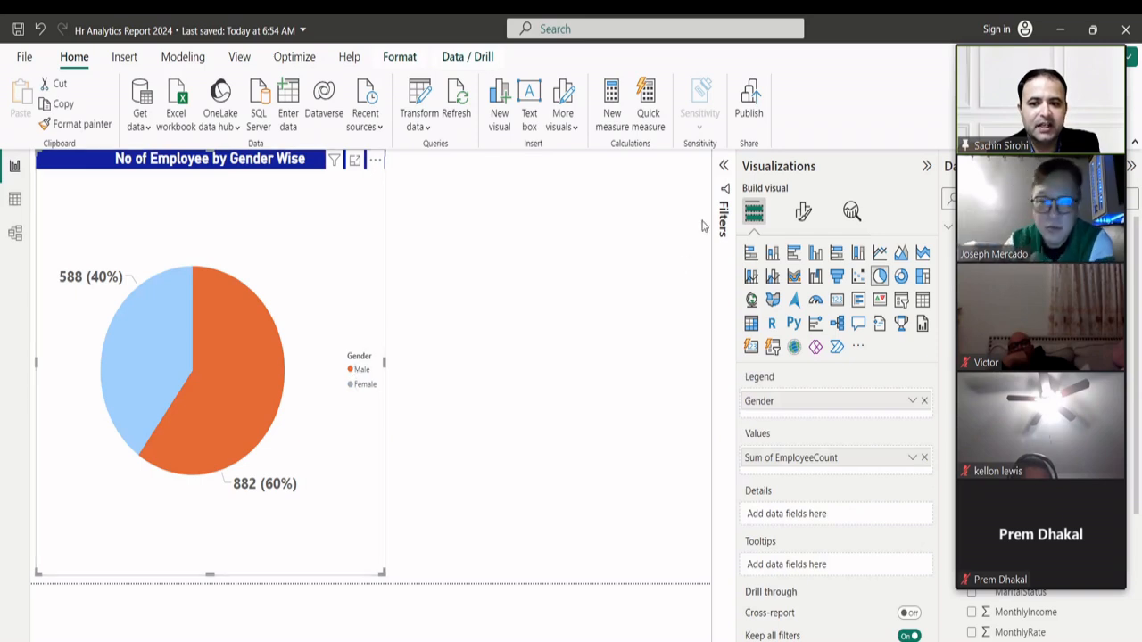
pyautogui.click(804, 212)
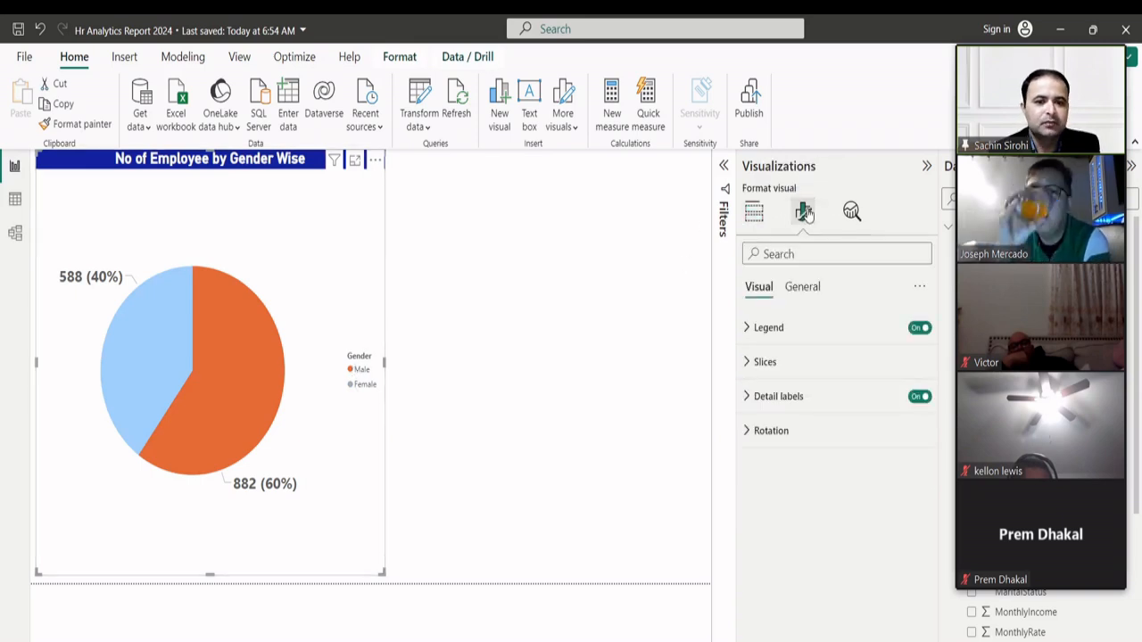
pyautogui.click(745, 335)
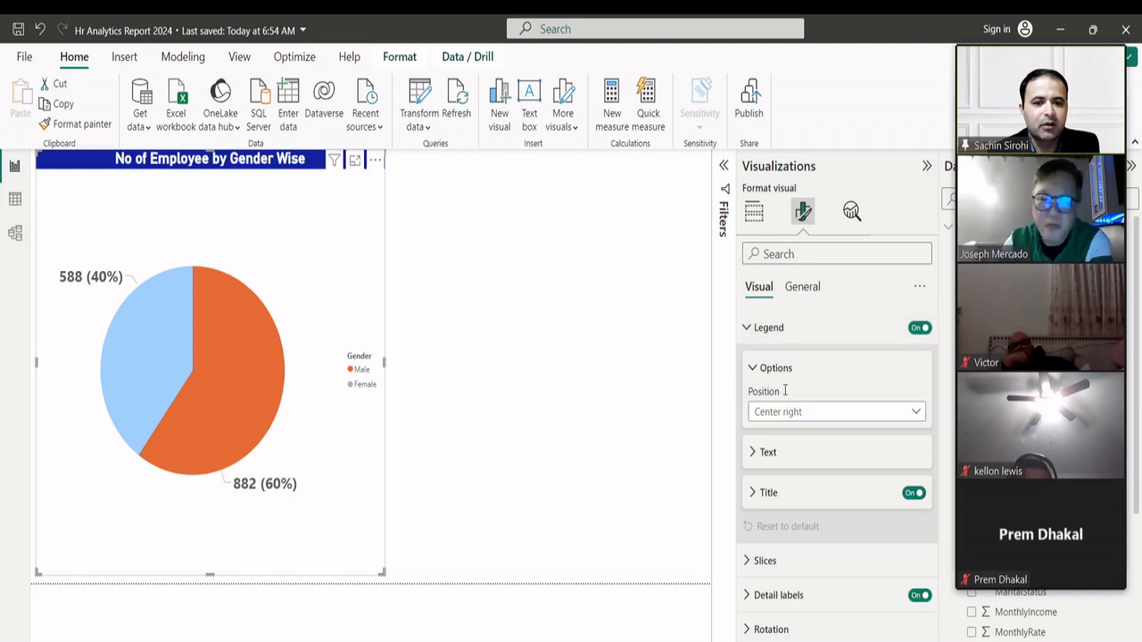
pyautogui.click(751, 454)
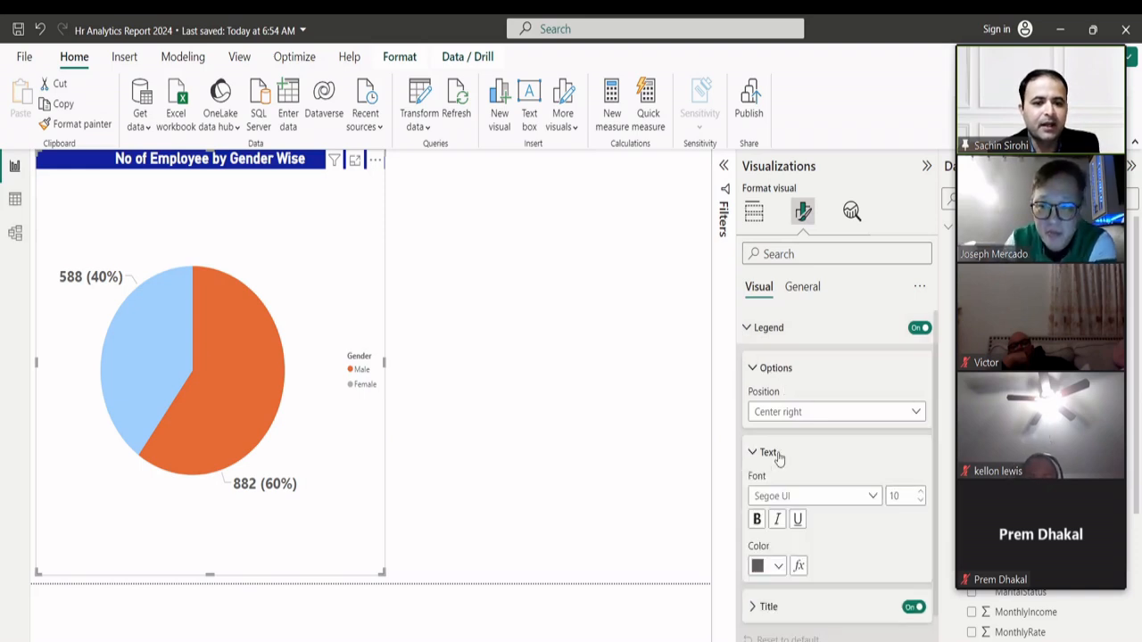
pyautogui.click(924, 496)
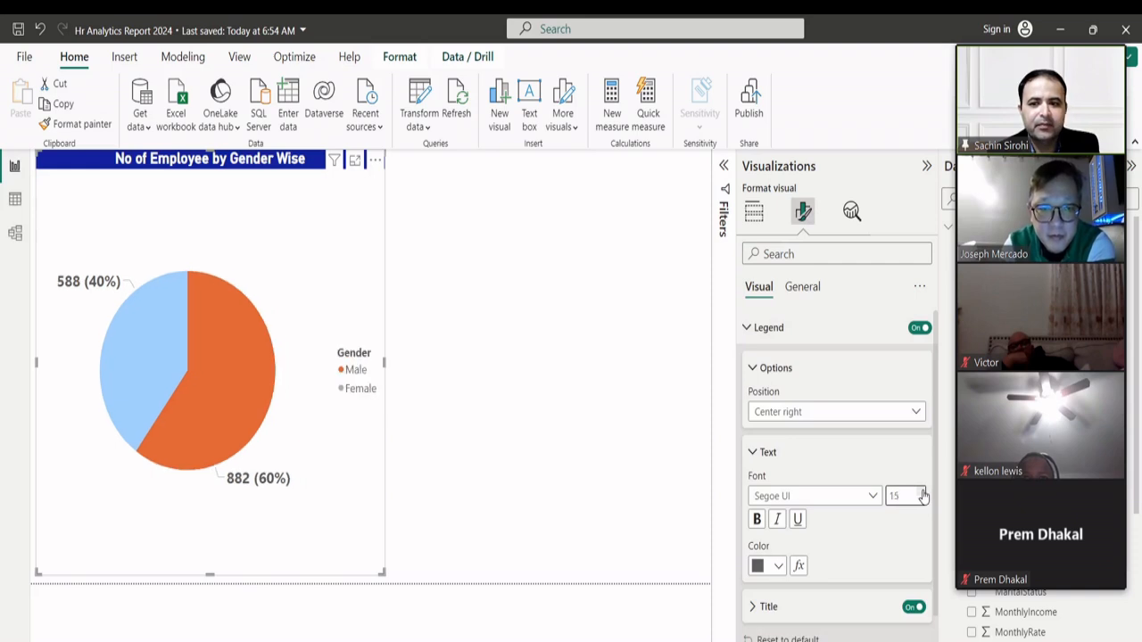
pyautogui.click(923, 494)
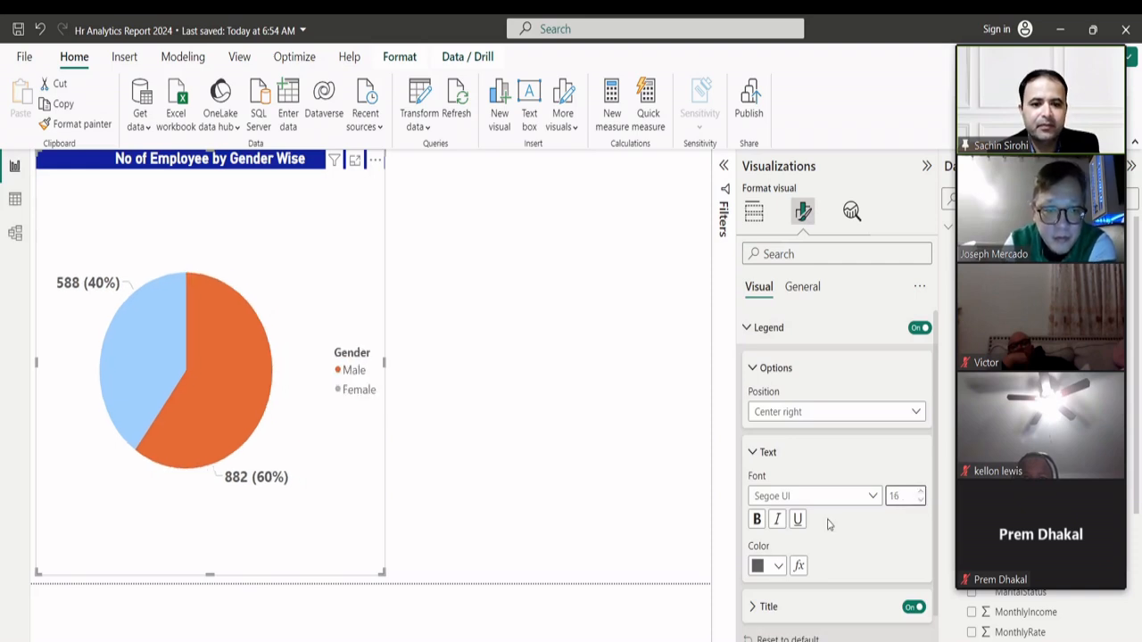
pyautogui.click(757, 520)
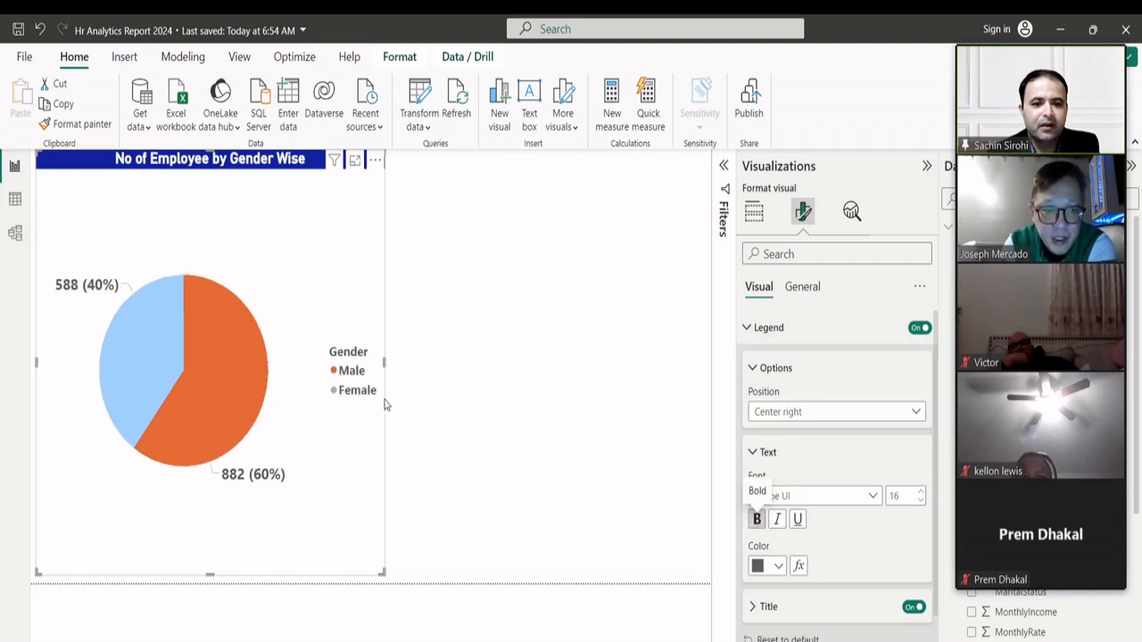
# - Change the pie chart's legend text color to blue from the recent colors
pyautogui.scroll(-1, 791, 560)
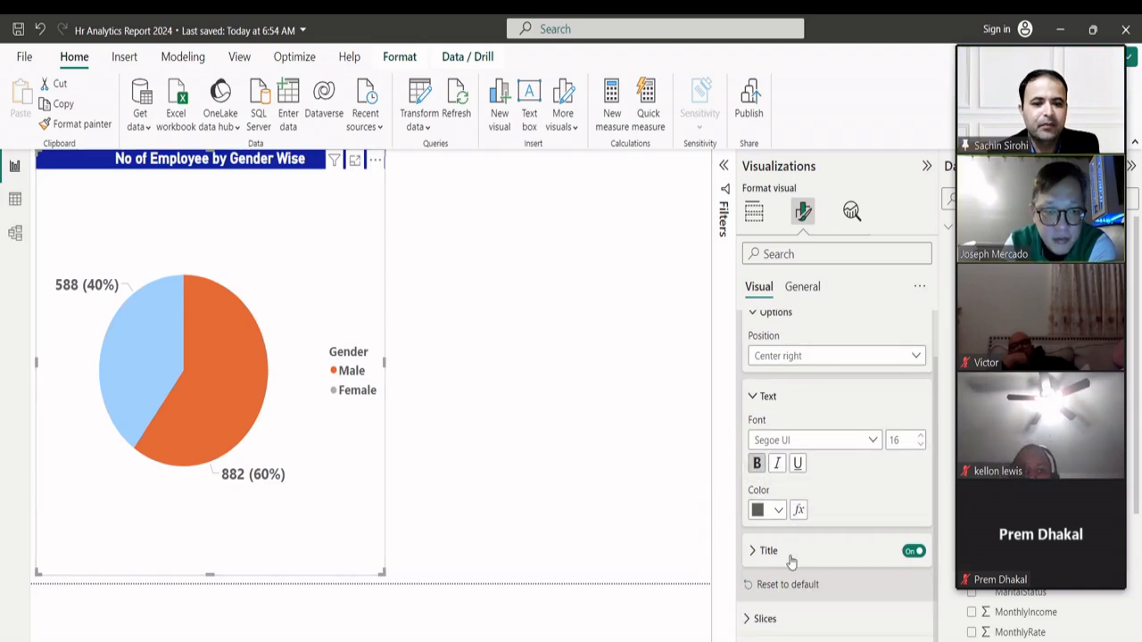
pyautogui.click(779, 511)
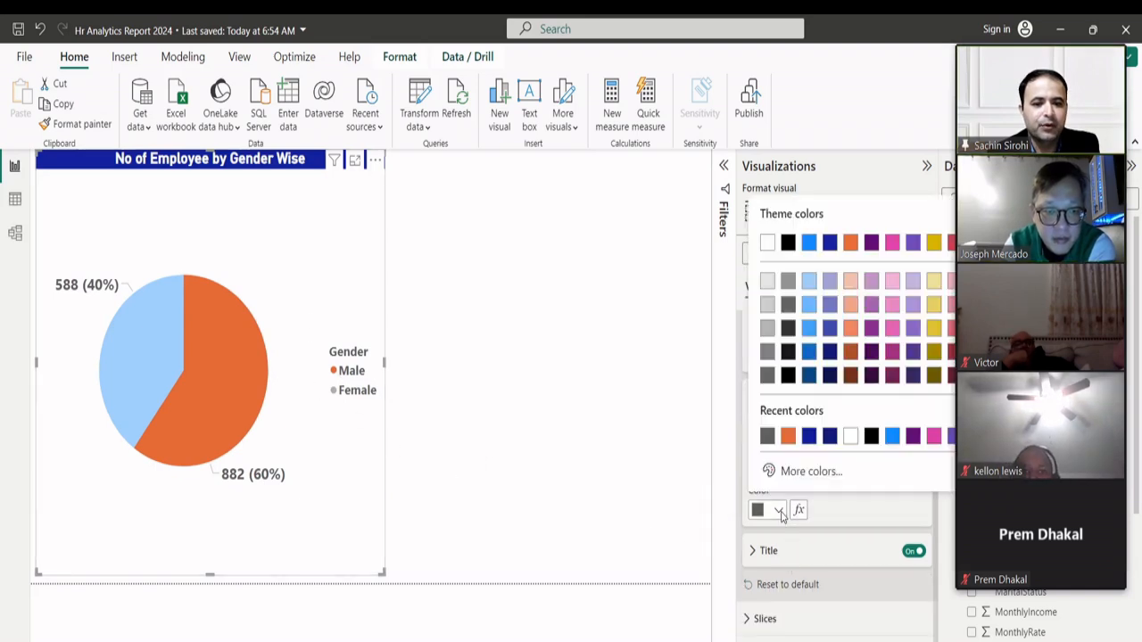
pyautogui.click(891, 437)
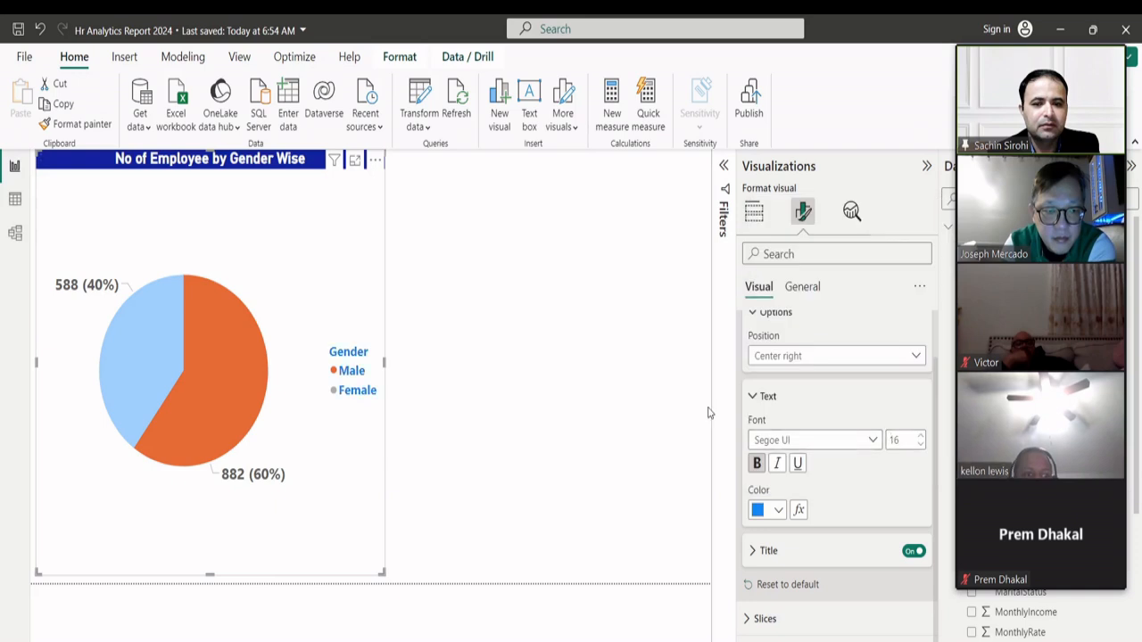
pyautogui.scroll(1, 810, 372)
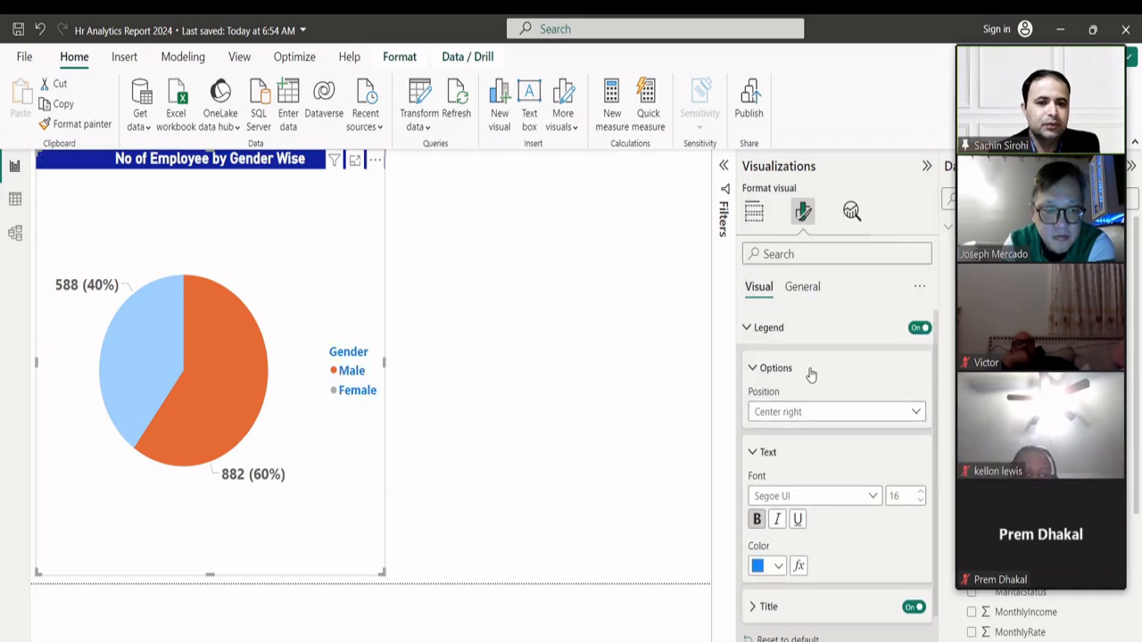
# - Collapse the pie chart's legend formatting settings and deselect the chart
pyautogui.click(752, 370)
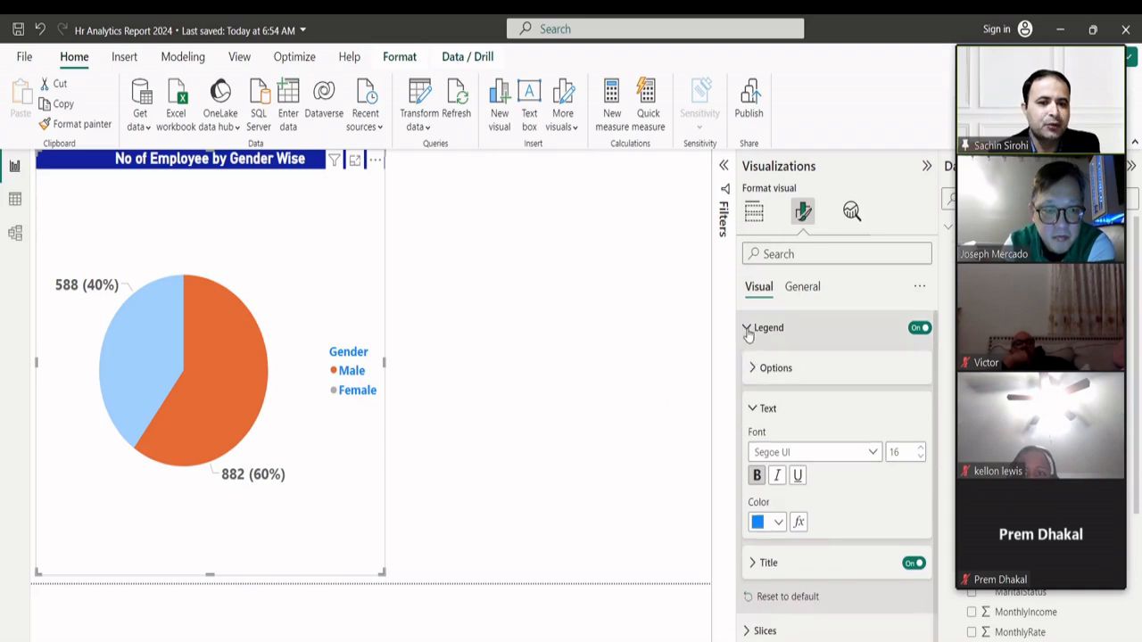
pyautogui.click(747, 327)
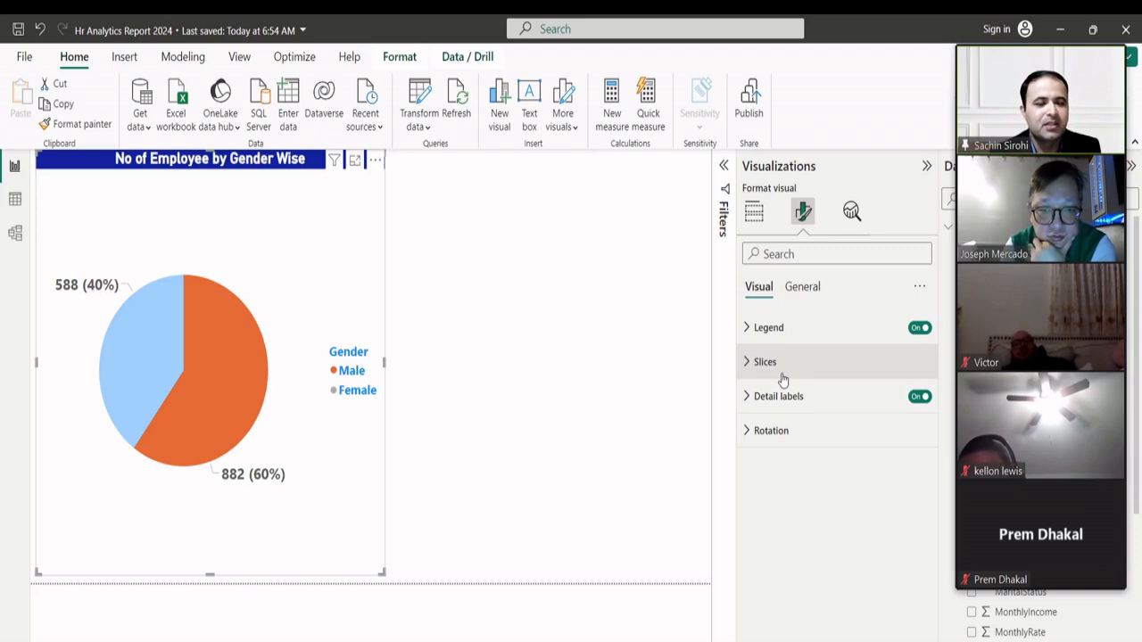
pyautogui.click(525, 217)
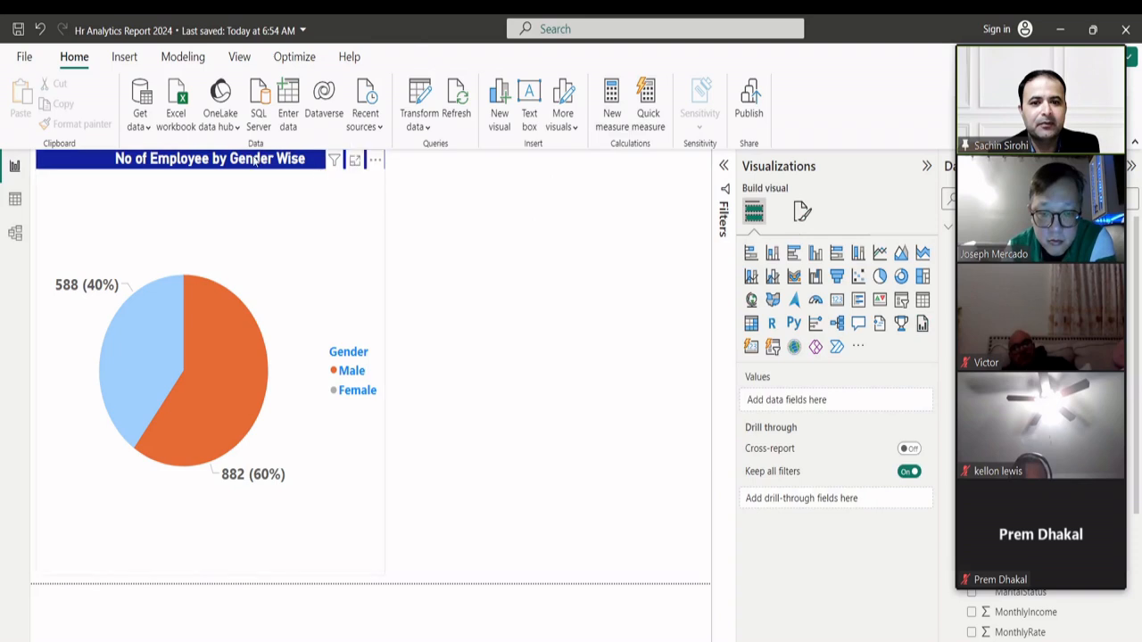
# - Duplicate the gender pie chart and move the copy to the empty right half of the report page
pyautogui.click(192, 159)
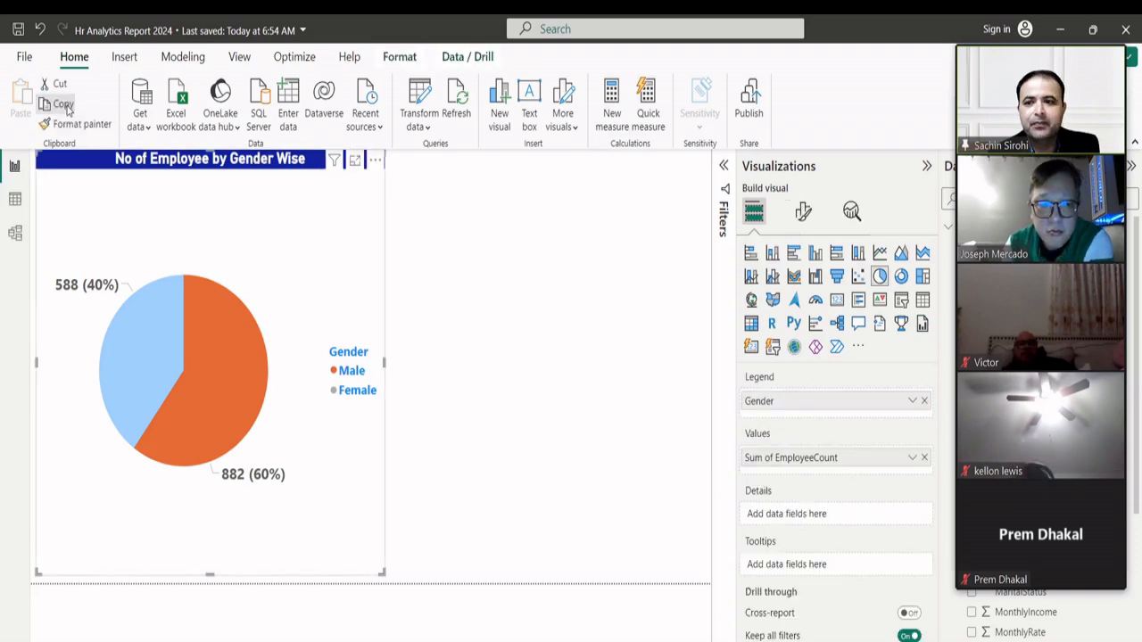
pyautogui.click(78, 126)
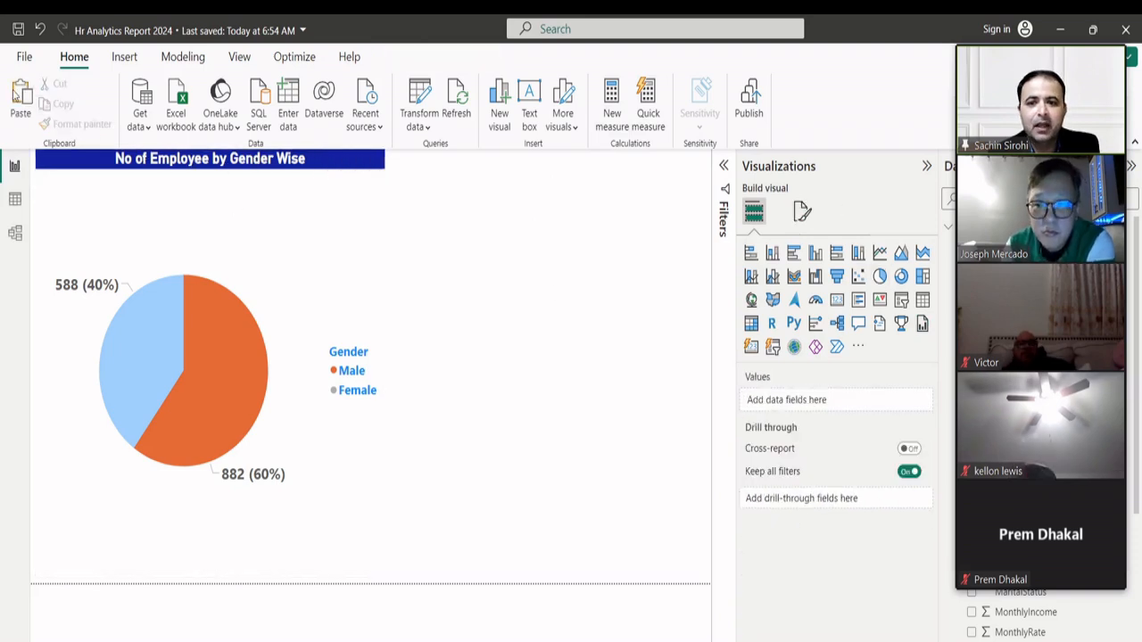
pyautogui.hotkey('ctrl', 'v')
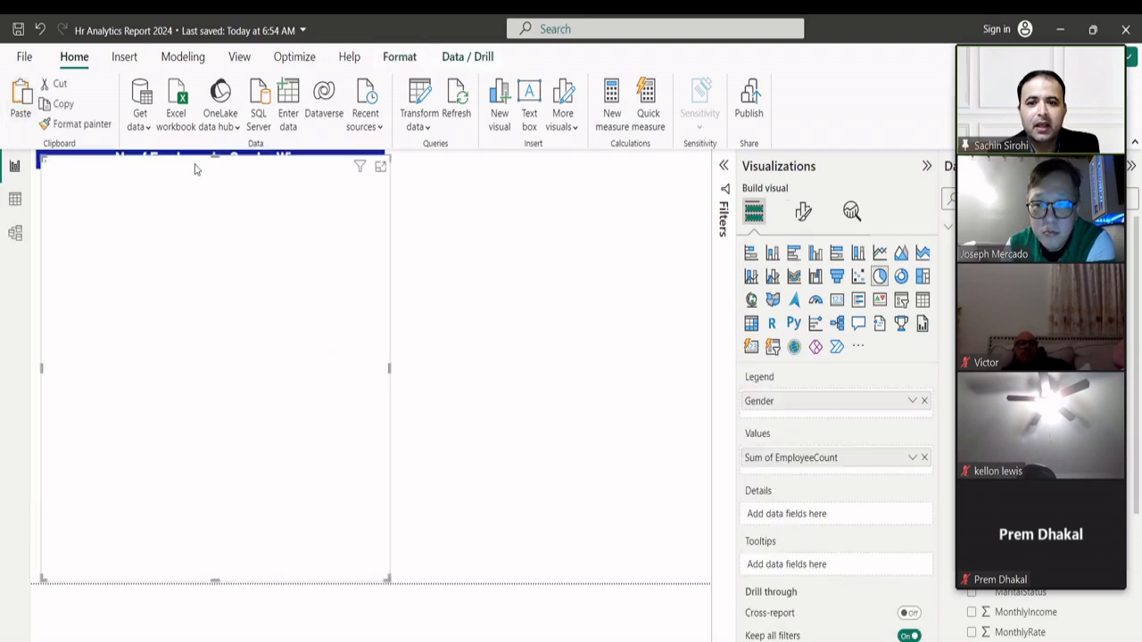
pyautogui.moveTo(196, 169); pyautogui.dragTo(571, 205)
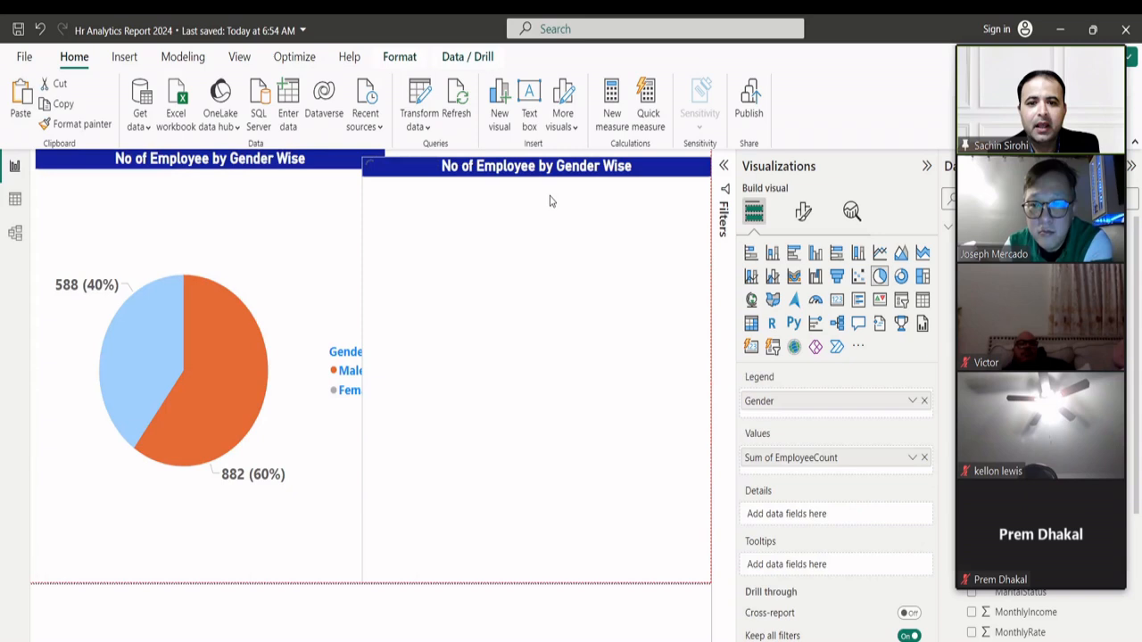
# - Resize the two gender pie charts to fit side by side with a small gap, and align the copy with the page's top edge
pyautogui.moveTo(363, 583); pyautogui.dragTo(389, 565)
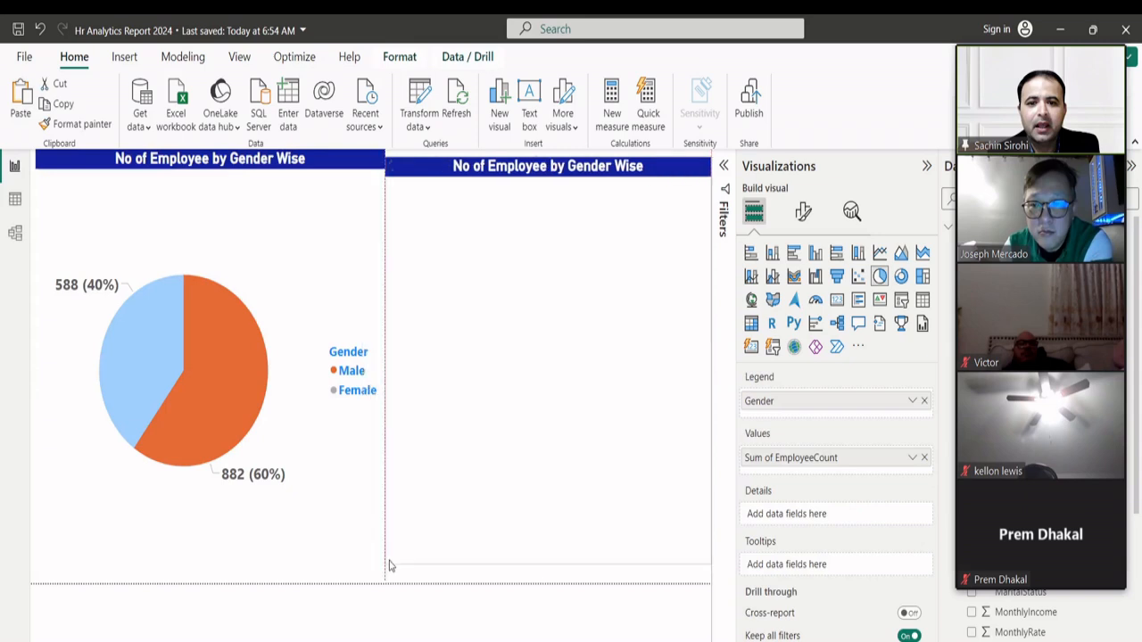
pyautogui.moveTo(385, 573); pyautogui.dragTo(364, 561)
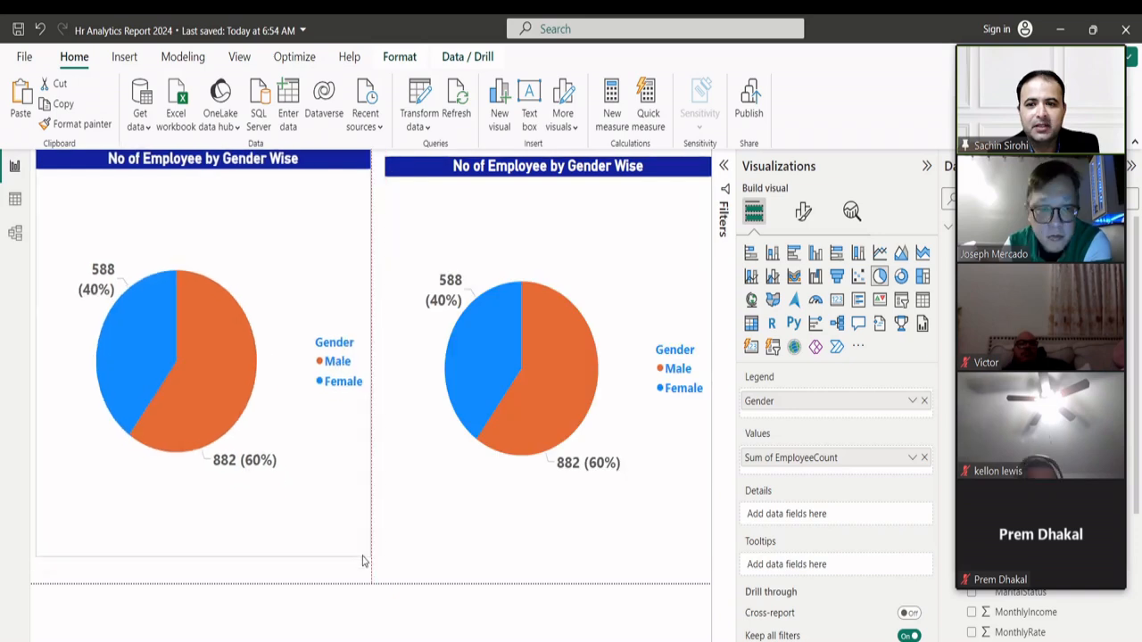
pyautogui.moveTo(458, 171); pyautogui.dragTo(458, 165)
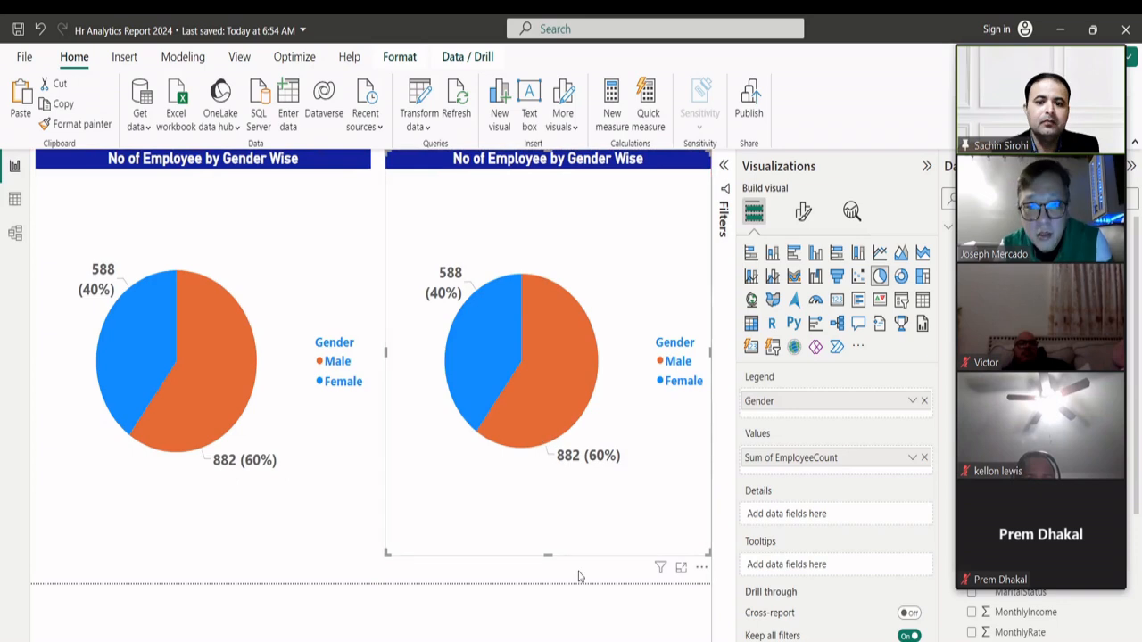
pyautogui.moveTo(548, 556); pyautogui.dragTo(548, 566)
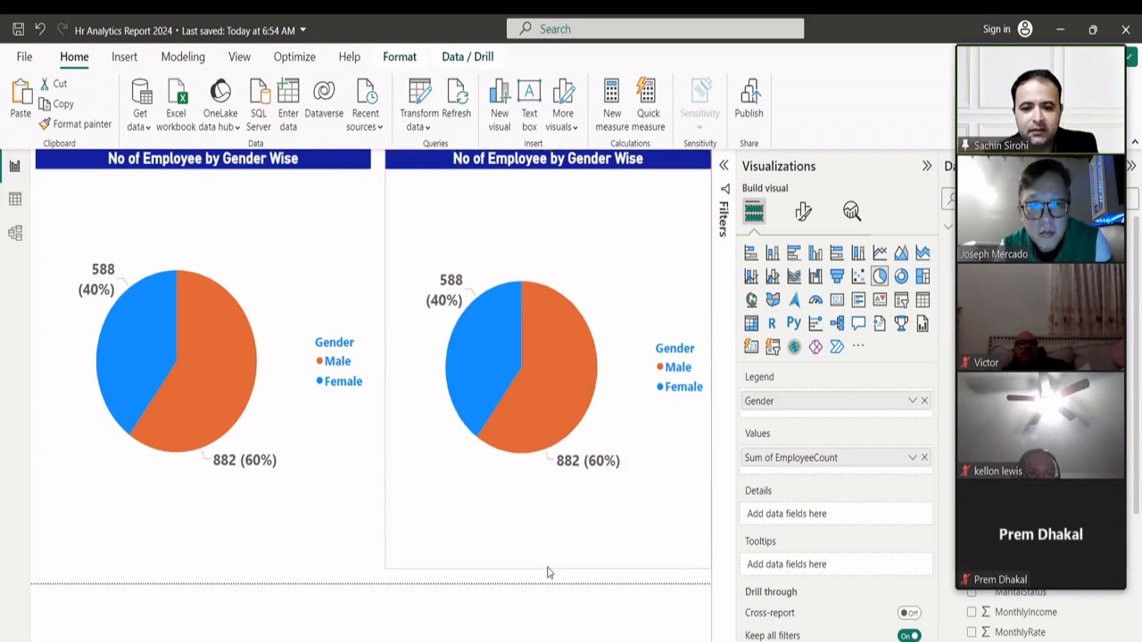
# - Look over the original pie chart's general and visual format categories, its rotation setting and its assigned data fields
pyautogui.click(292, 254)
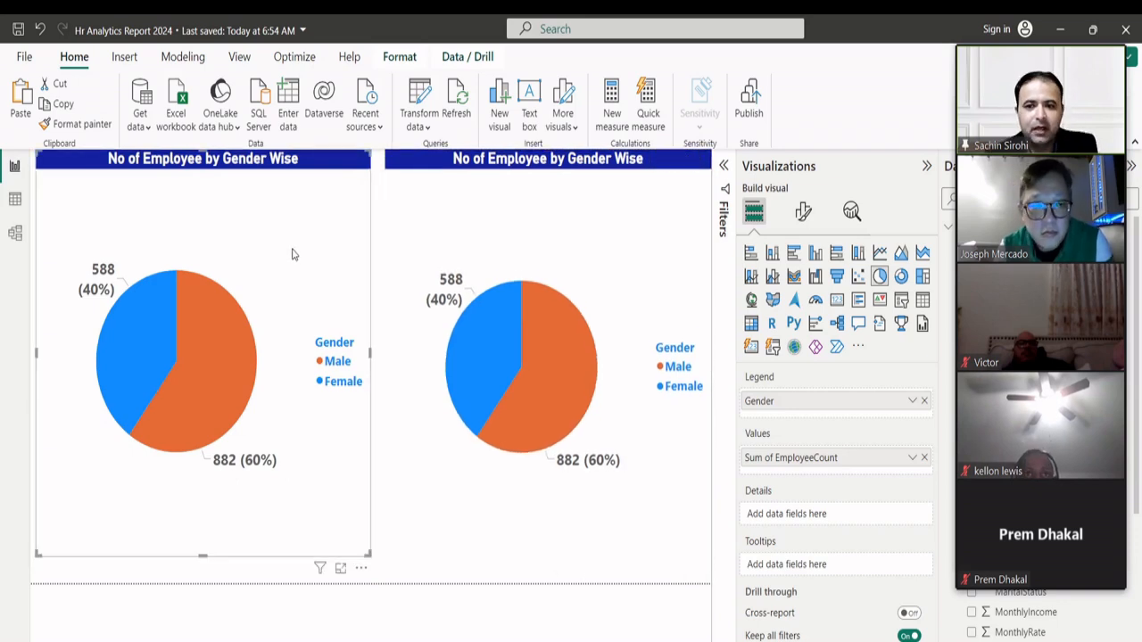
pyautogui.click(803, 215)
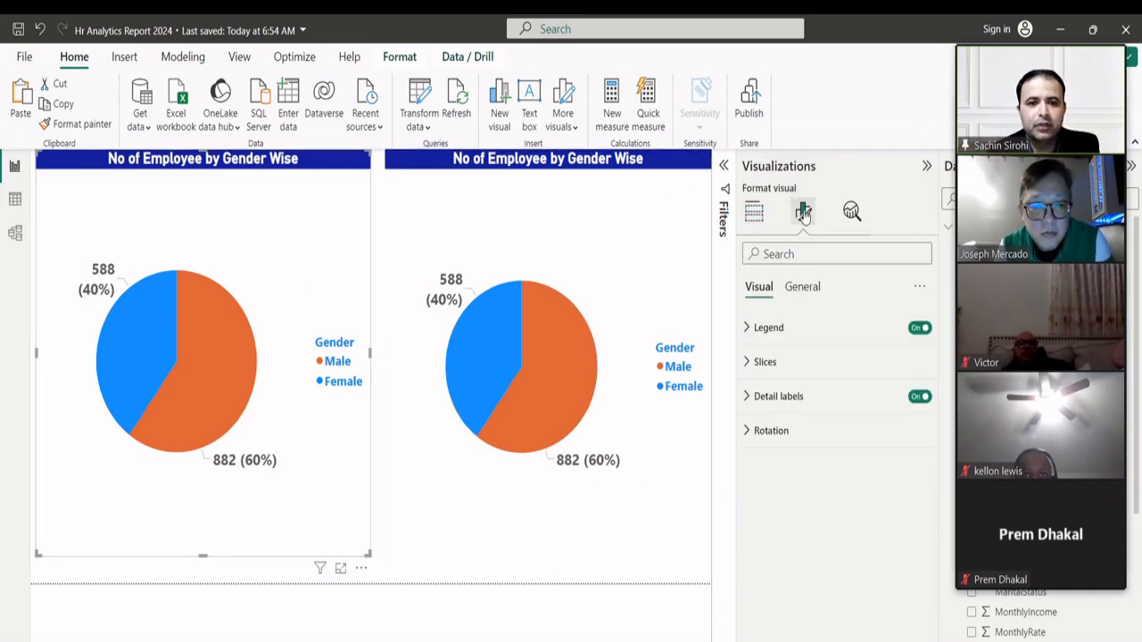
pyautogui.click(807, 289)
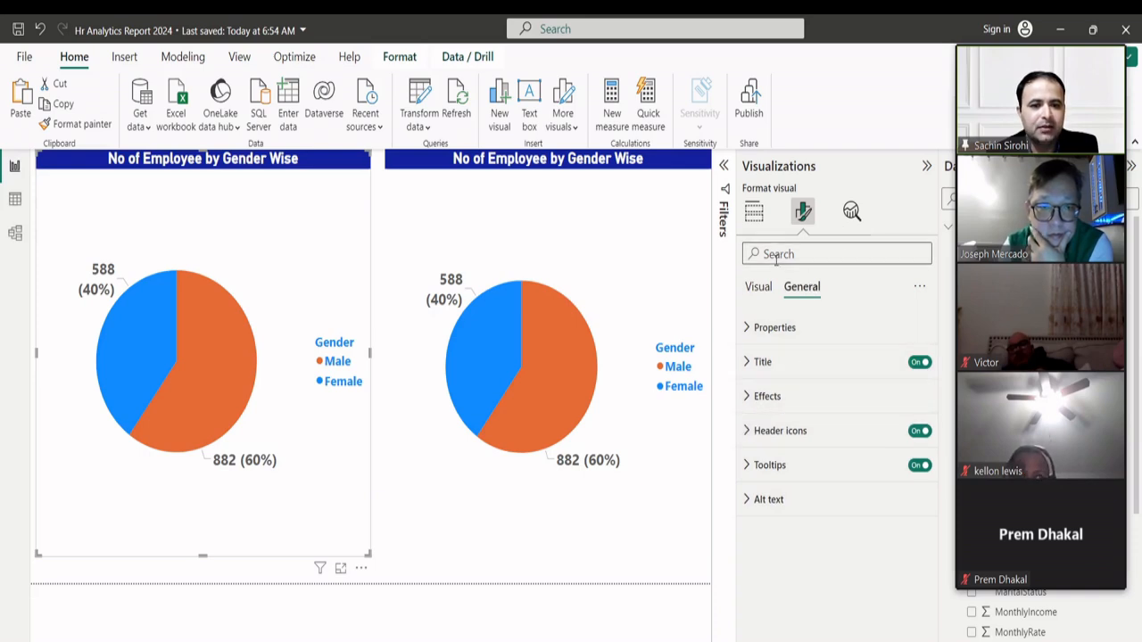
pyautogui.click(758, 289)
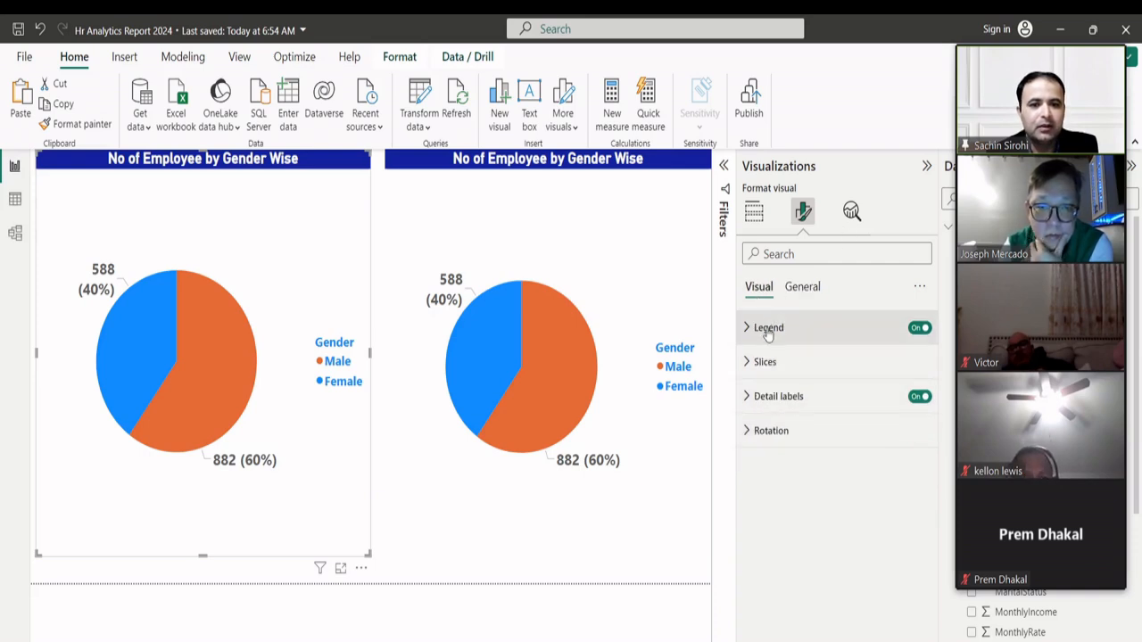
pyautogui.click(749, 431)
pyautogui.click(749, 431)
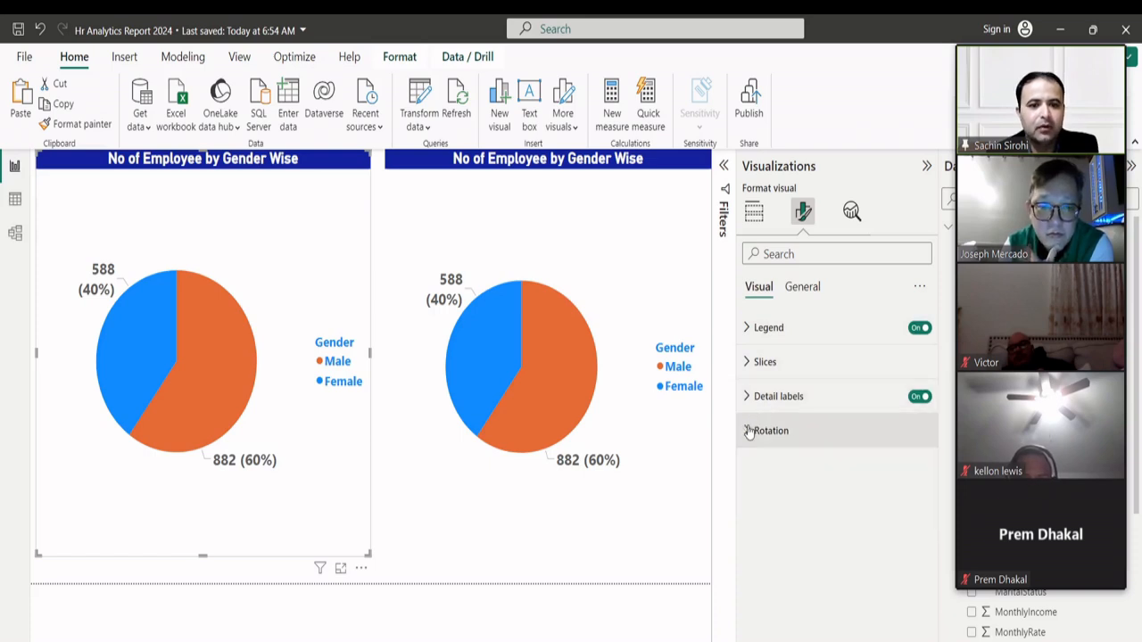
pyautogui.click(754, 211)
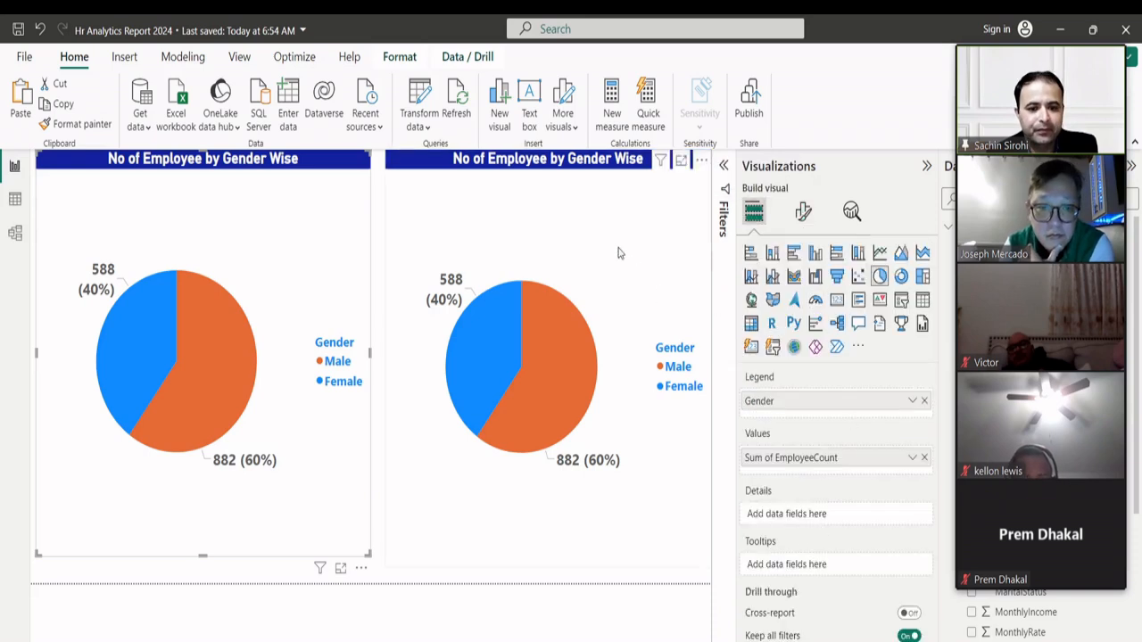
# - Review the original pie chart's legend, slices, detail labels and rotation format settings one after another
pyautogui.click(803, 214)
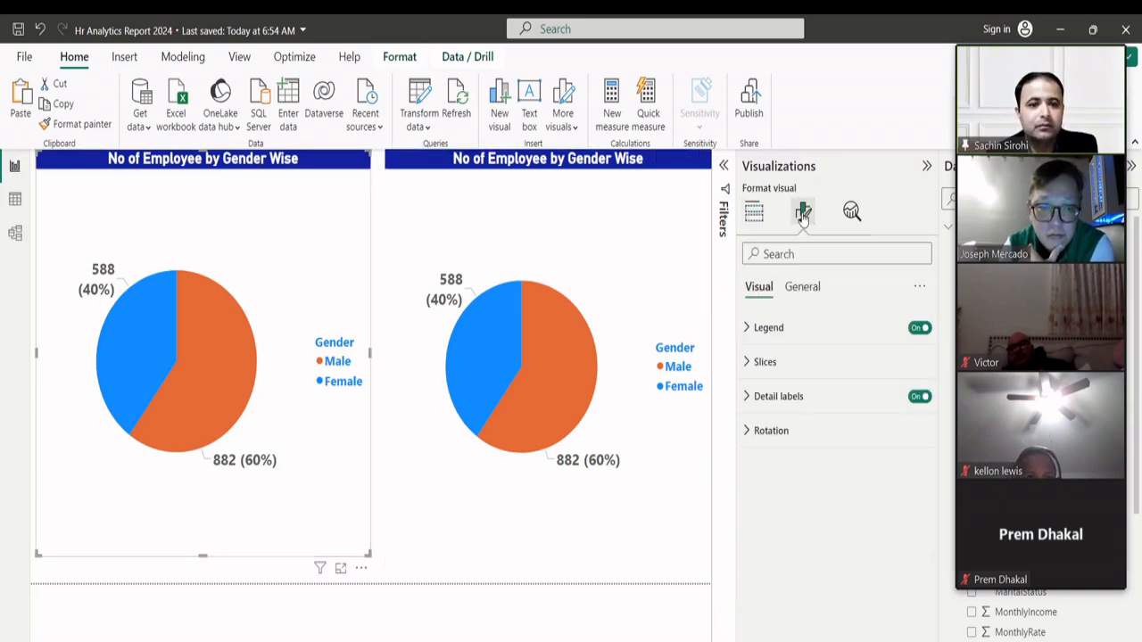
pyautogui.click(749, 328)
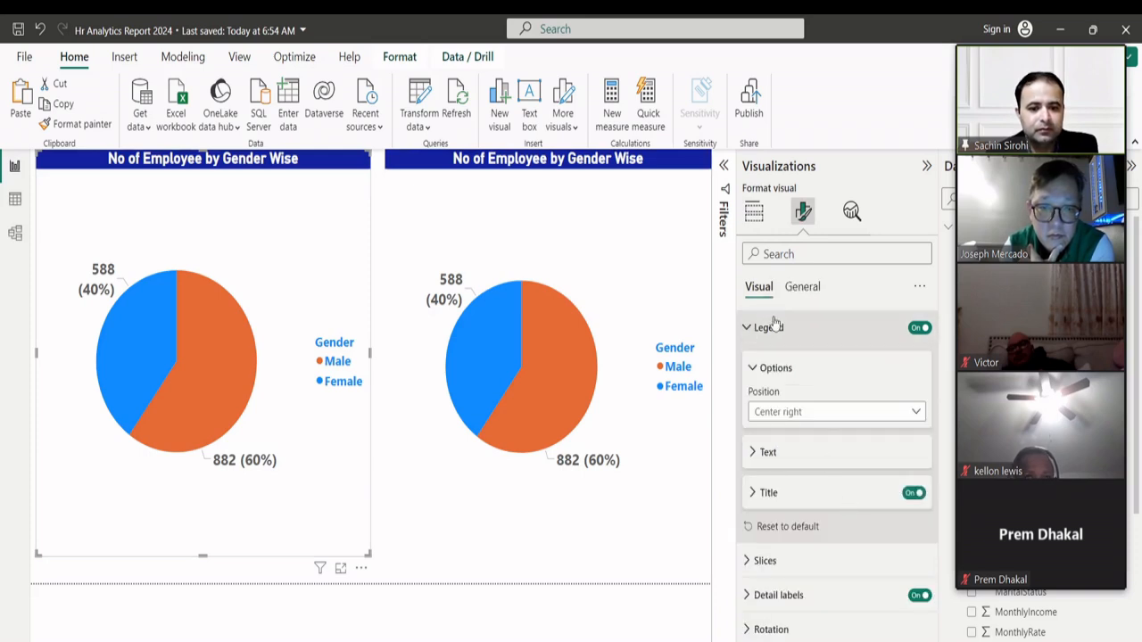
pyautogui.click(743, 328)
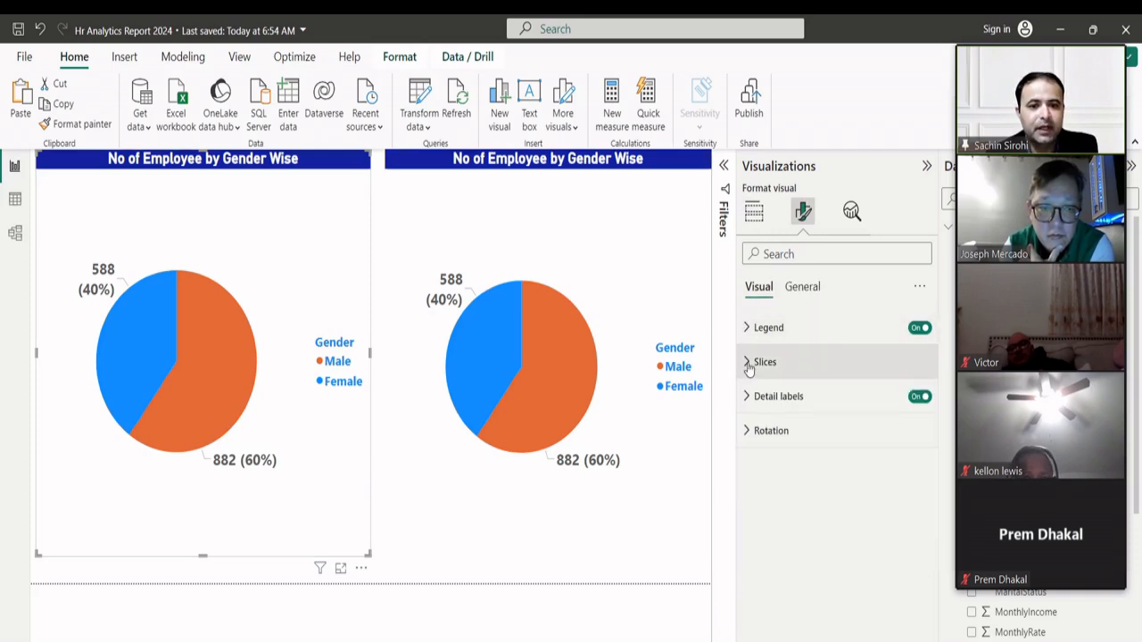
pyautogui.click(747, 363)
pyautogui.click(747, 363)
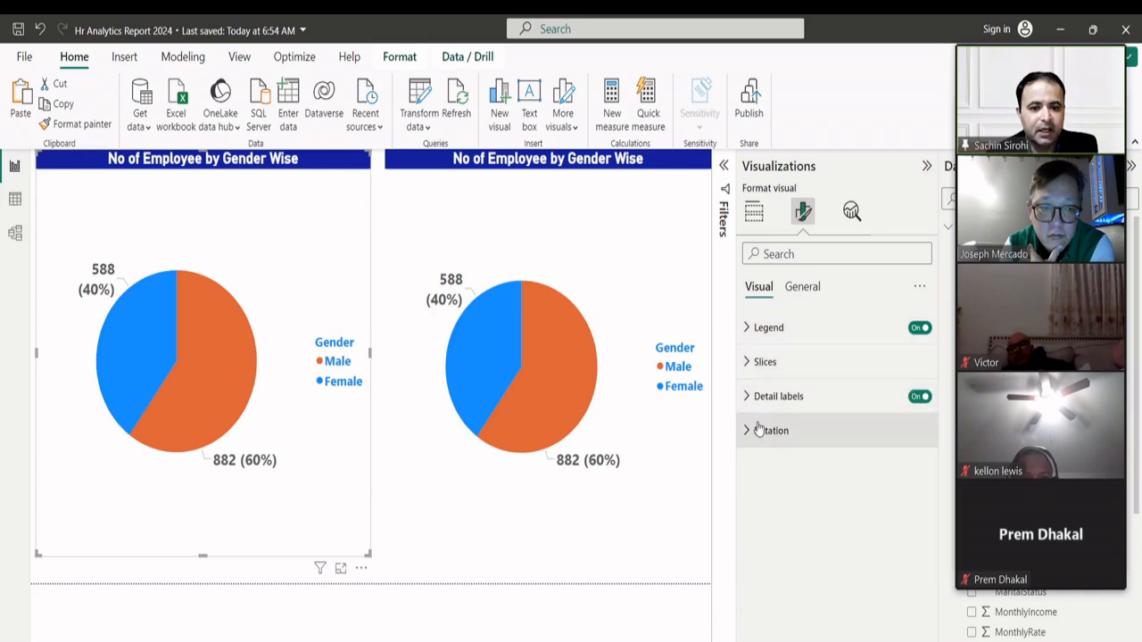
pyautogui.click(747, 398)
pyautogui.click(746, 398)
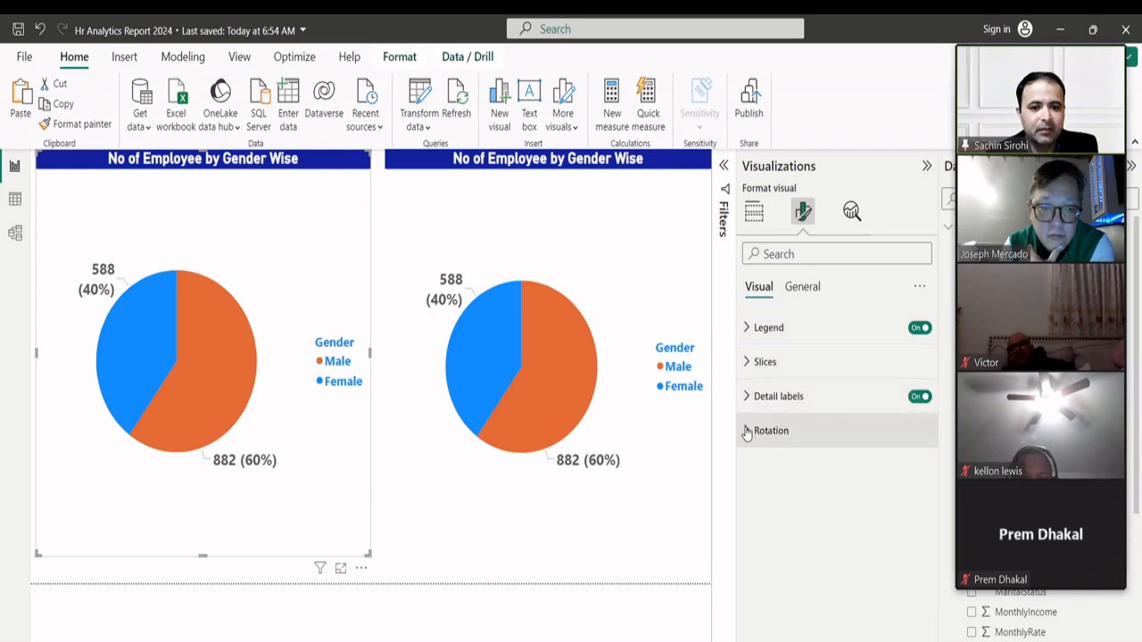
pyautogui.click(747, 433)
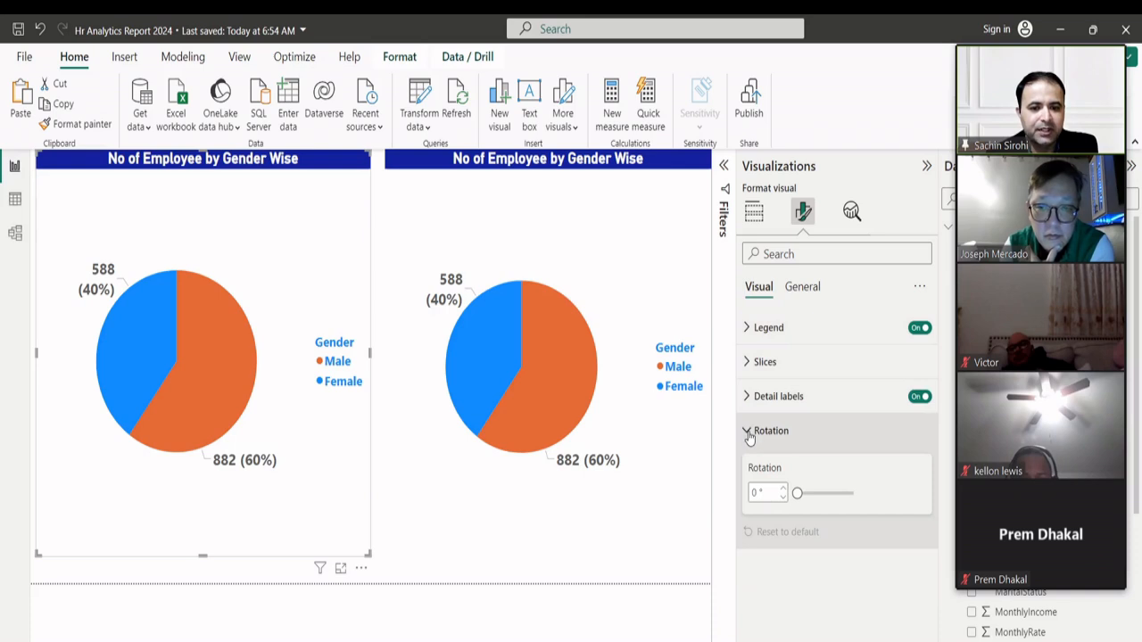
pyautogui.click(748, 433)
# - Examine the original pie chart's general properties for size, position and advanced options
pyautogui.click(812, 286)
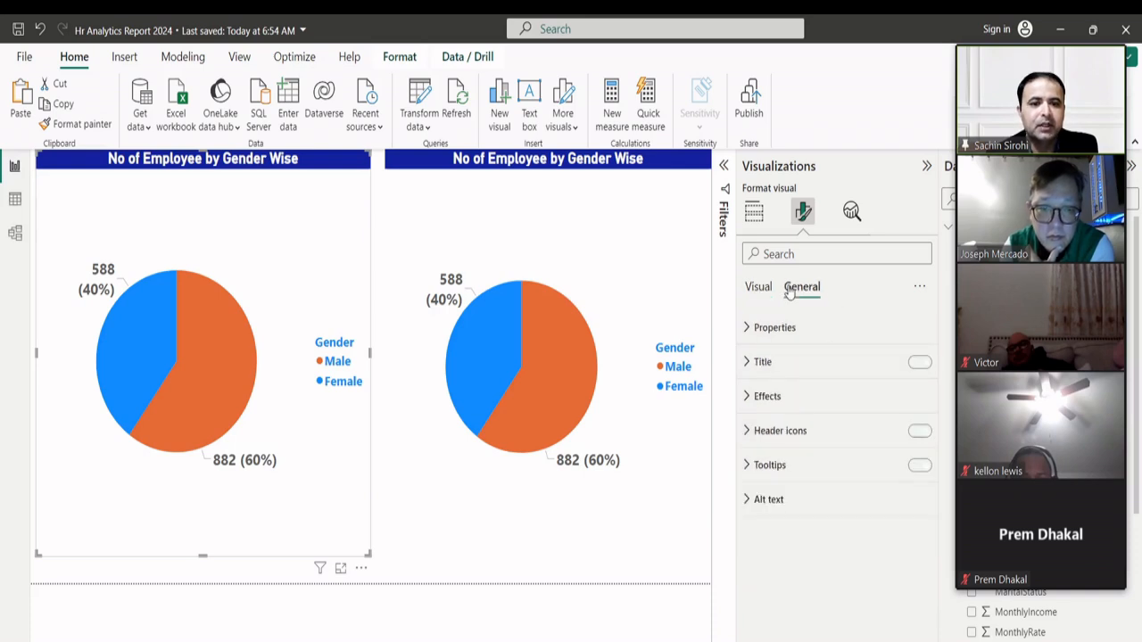
pyautogui.click(748, 327)
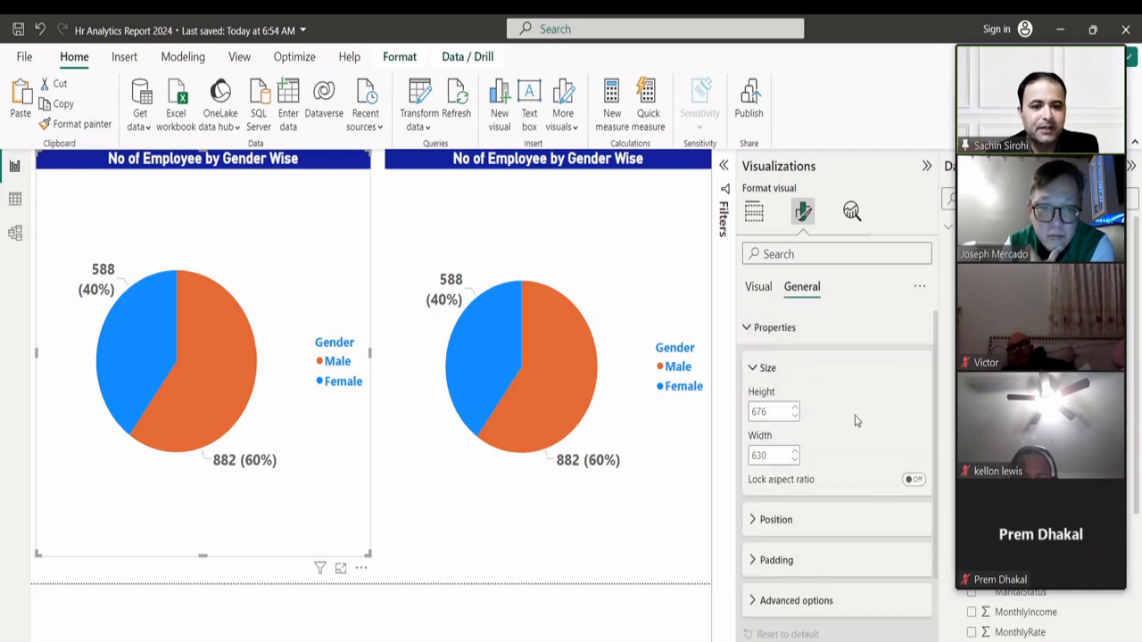
pyautogui.scroll(-1, 855, 420)
pyautogui.scroll(1, 855, 421)
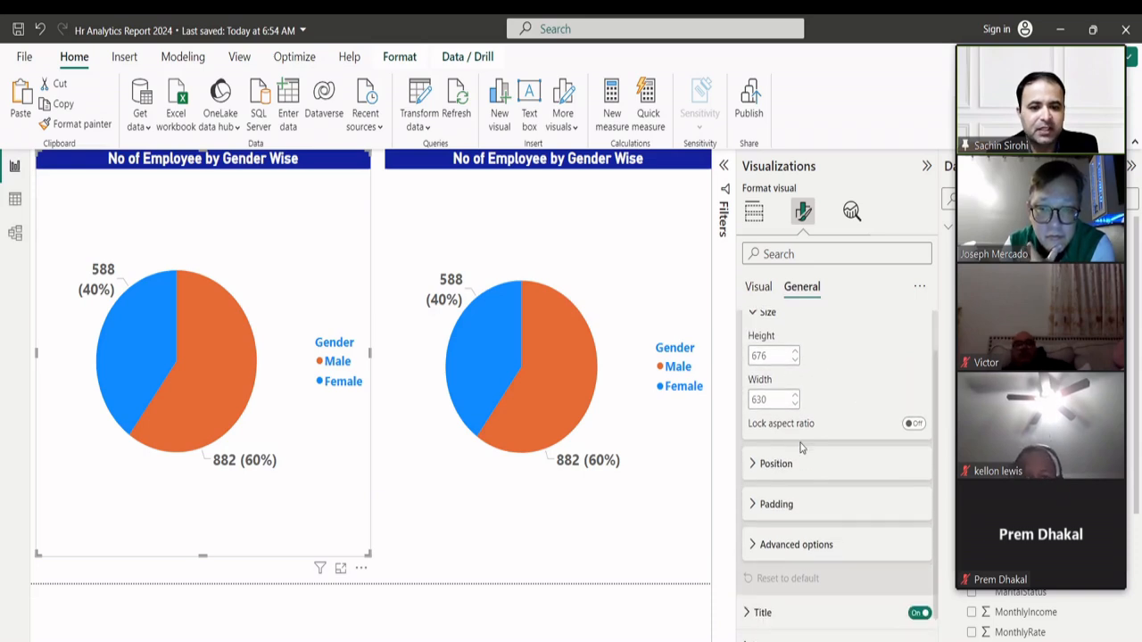
pyautogui.click(754, 466)
pyautogui.click(754, 473)
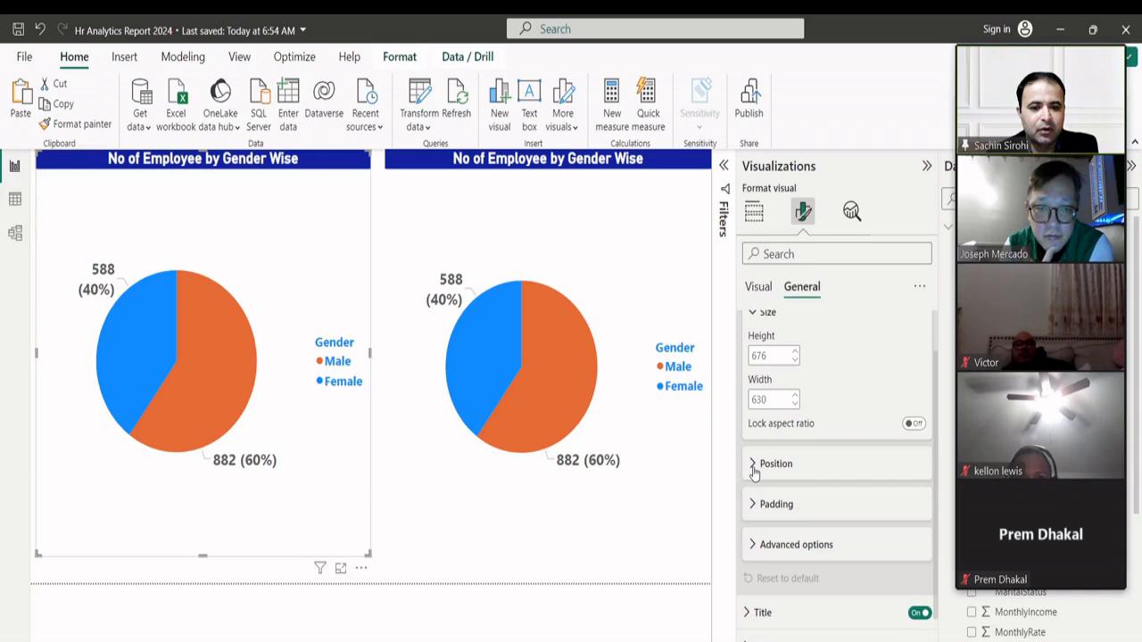
pyautogui.scroll(-2, 757, 481)
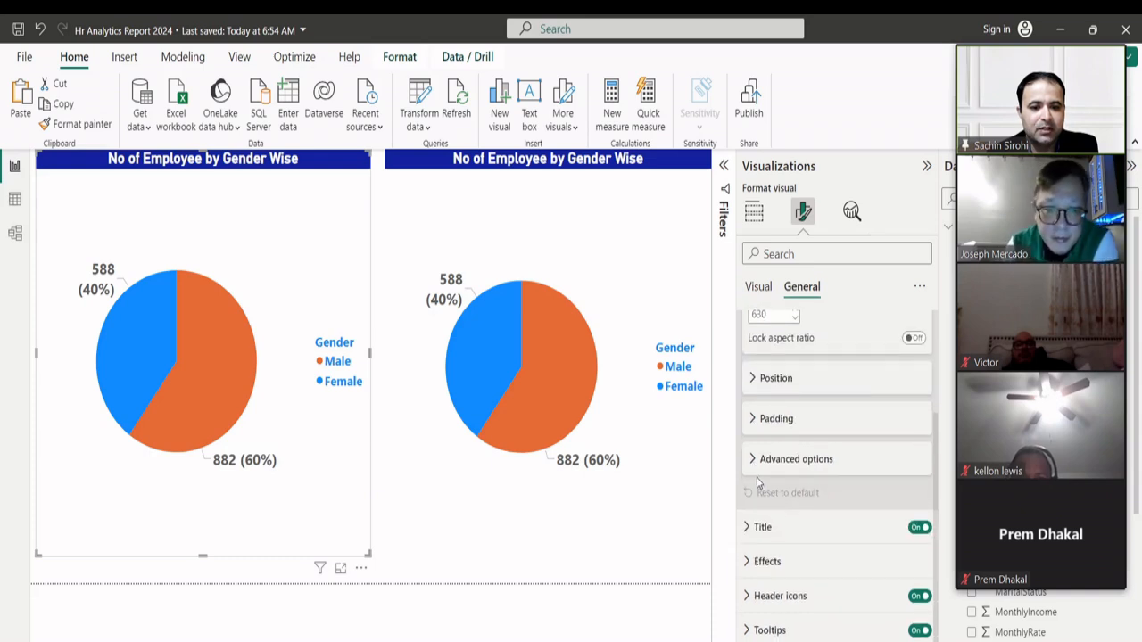
pyautogui.click(751, 461)
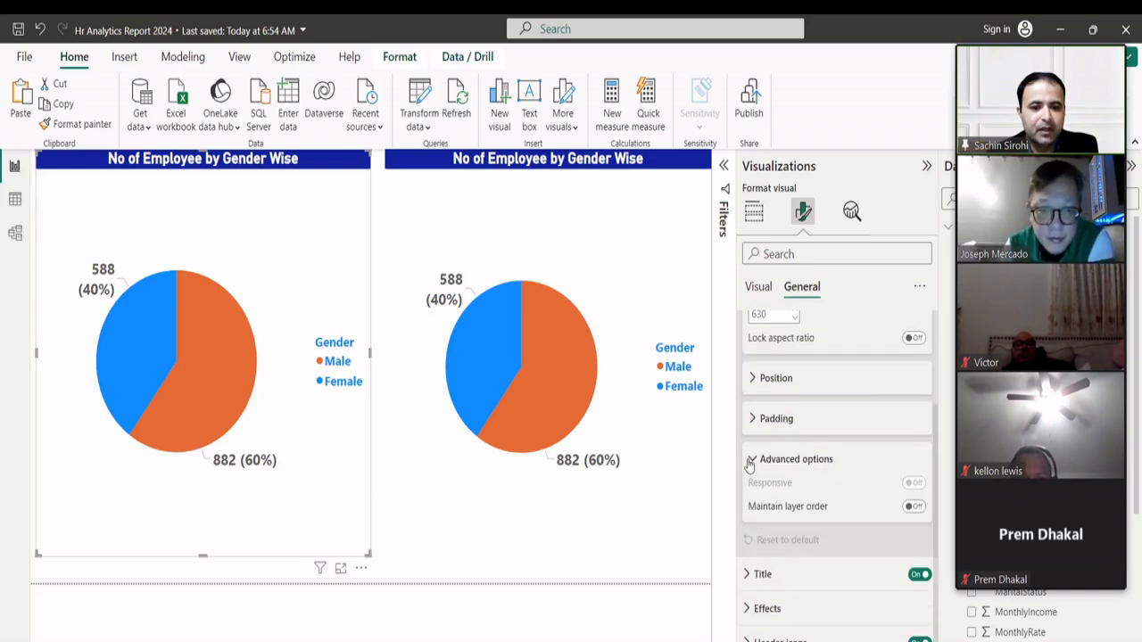
pyautogui.click(752, 460)
pyautogui.scroll(2, 769, 395)
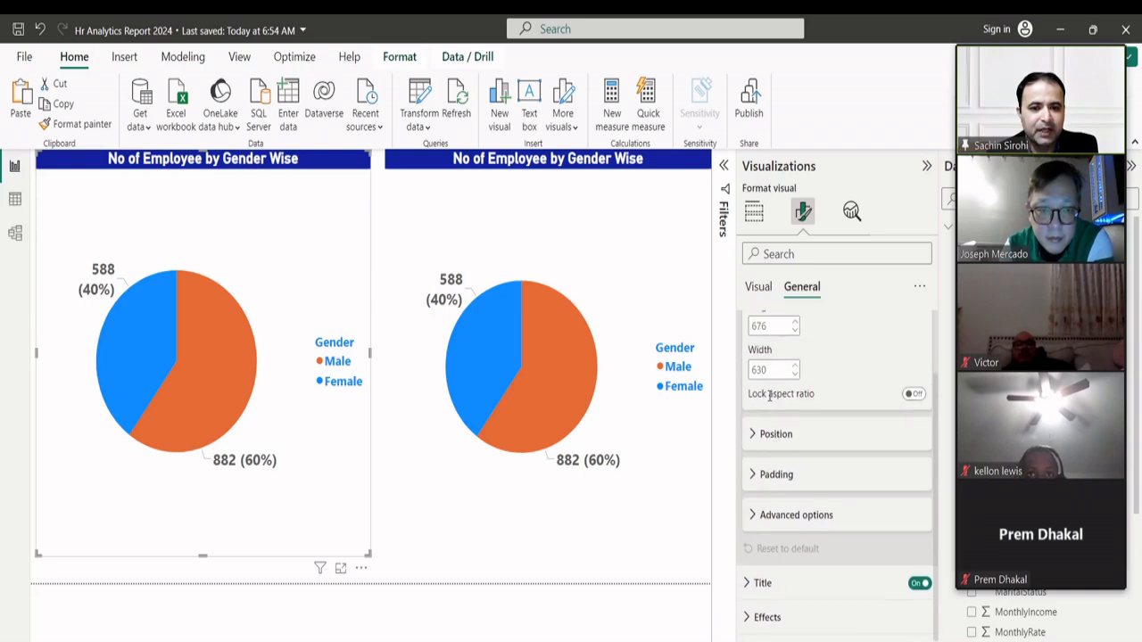
pyautogui.scroll(1, 769, 395)
pyautogui.click(750, 365)
pyautogui.click(747, 326)
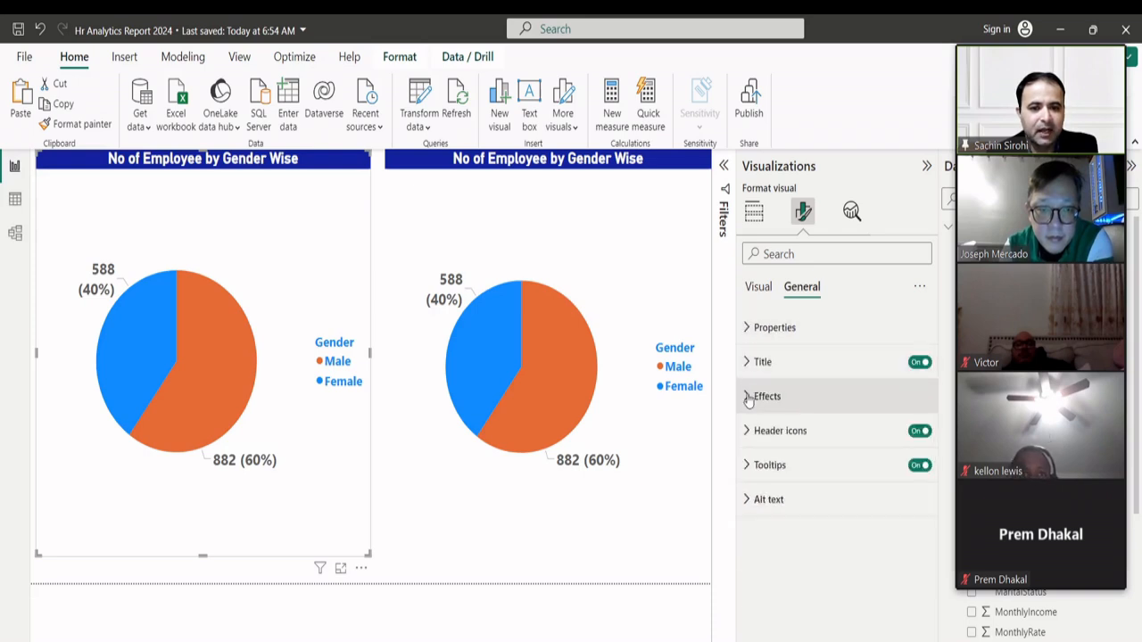
# - Inspect the original pie chart's horizontal and vertical position values and its padding settings
pyautogui.click(747, 330)
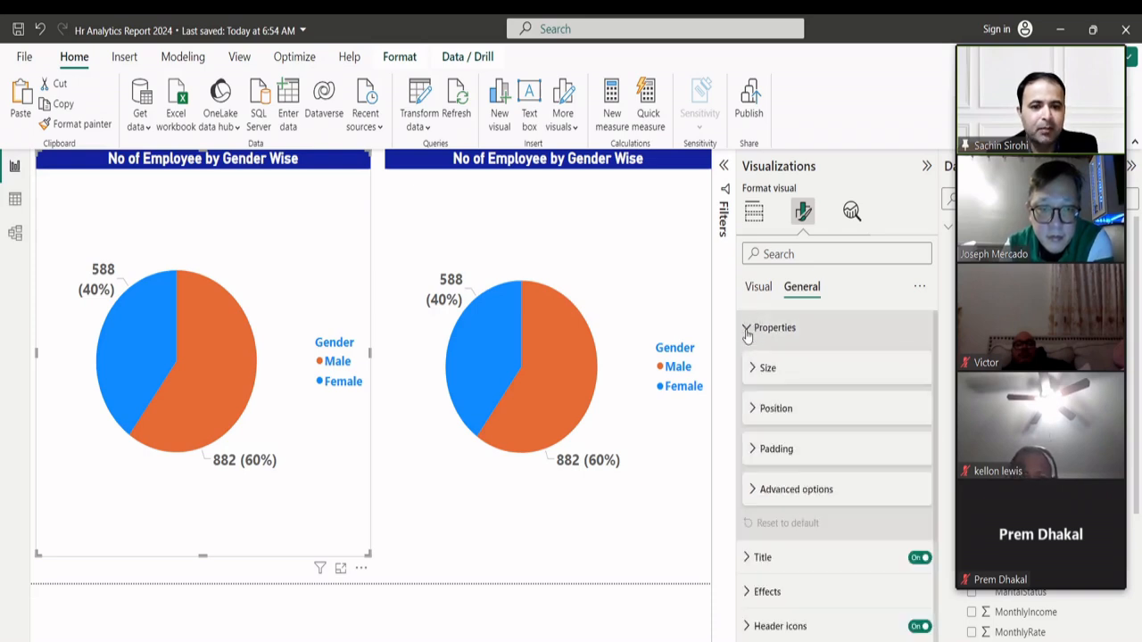
pyautogui.scroll(-1, 776, 464)
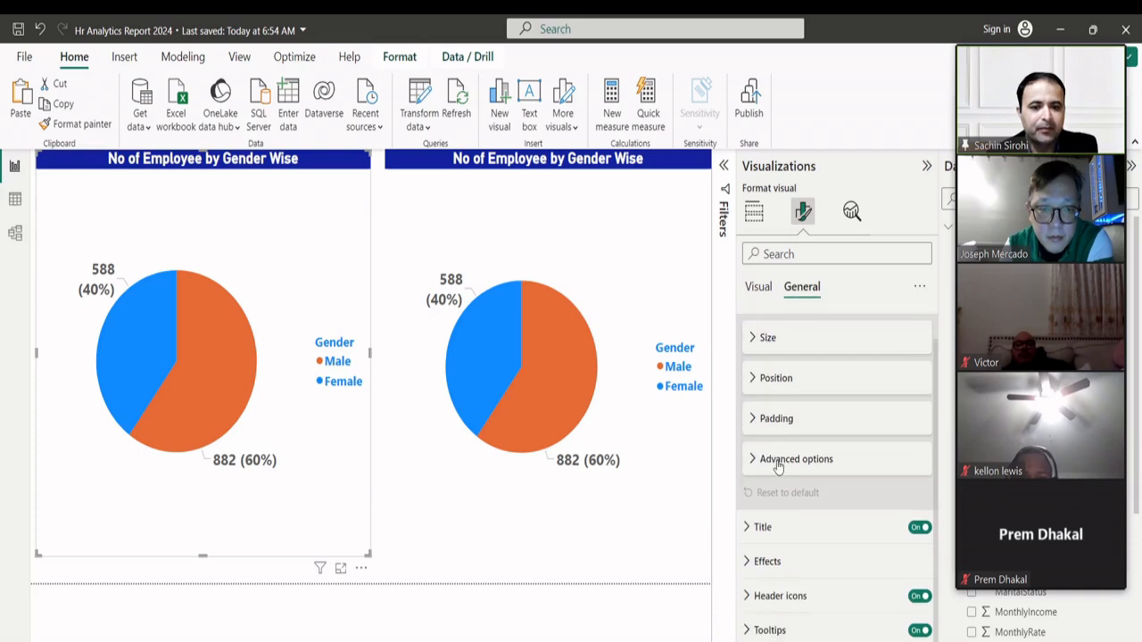
pyautogui.click(753, 379)
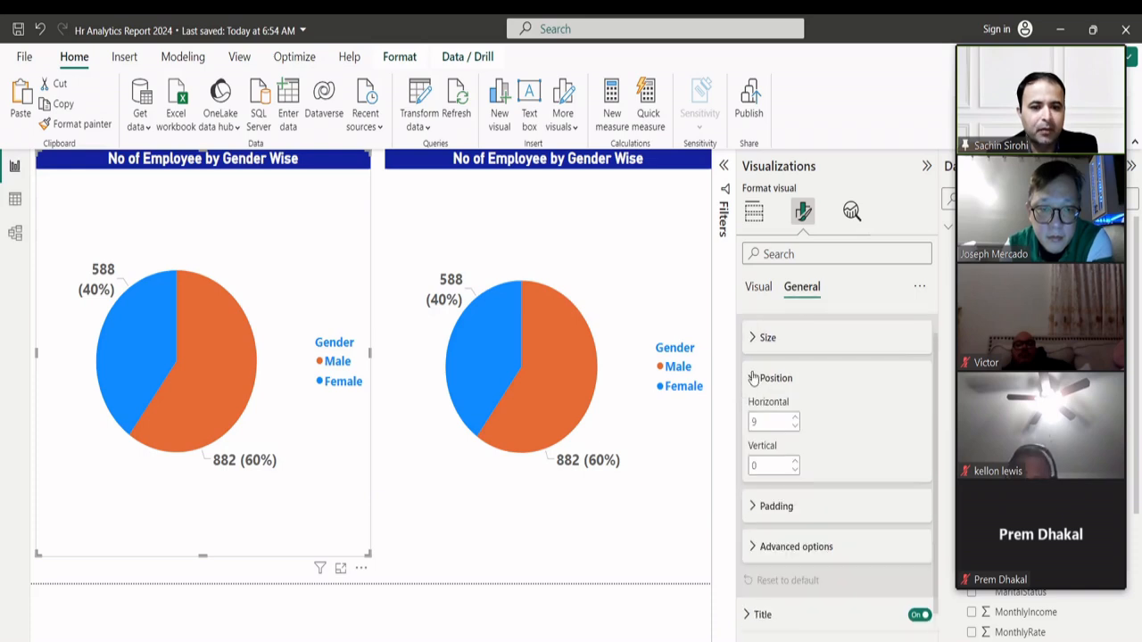
pyautogui.click(752, 378)
pyautogui.click(752, 419)
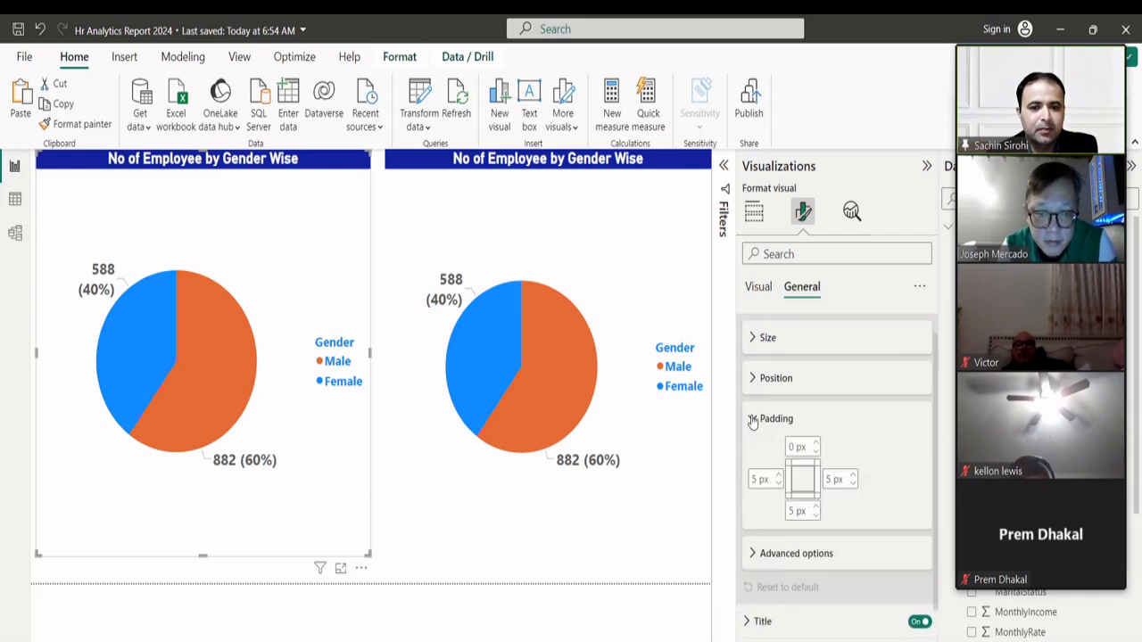
# - Review the original pie chart's advanced options, position and size properties one after another
pyautogui.click(752, 420)
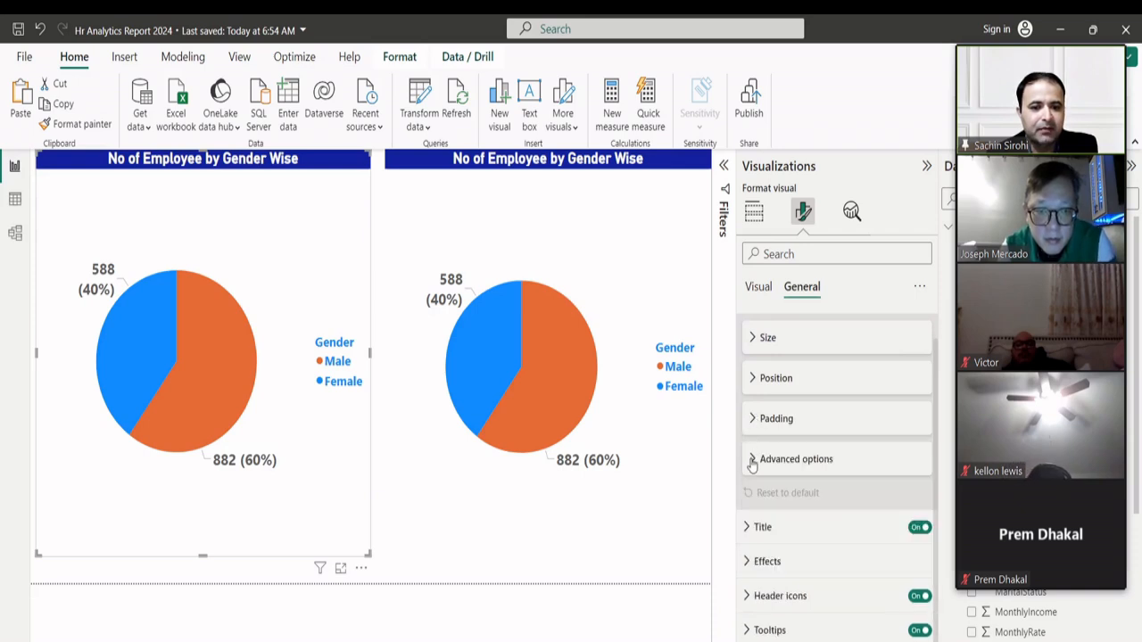
pyautogui.click(752, 459)
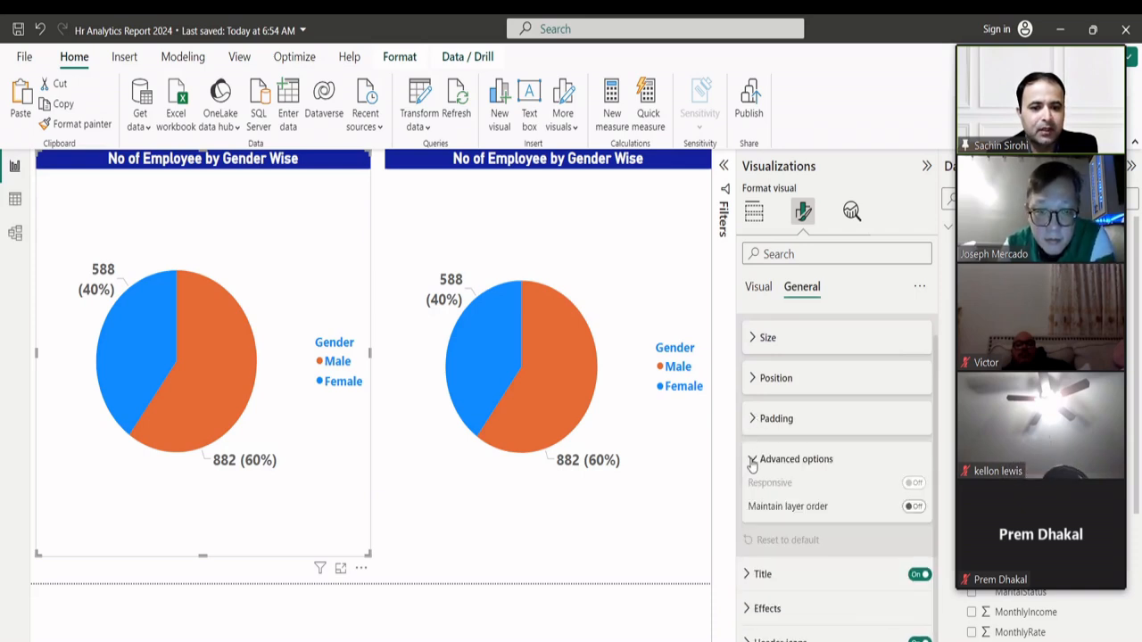
pyautogui.click(754, 458)
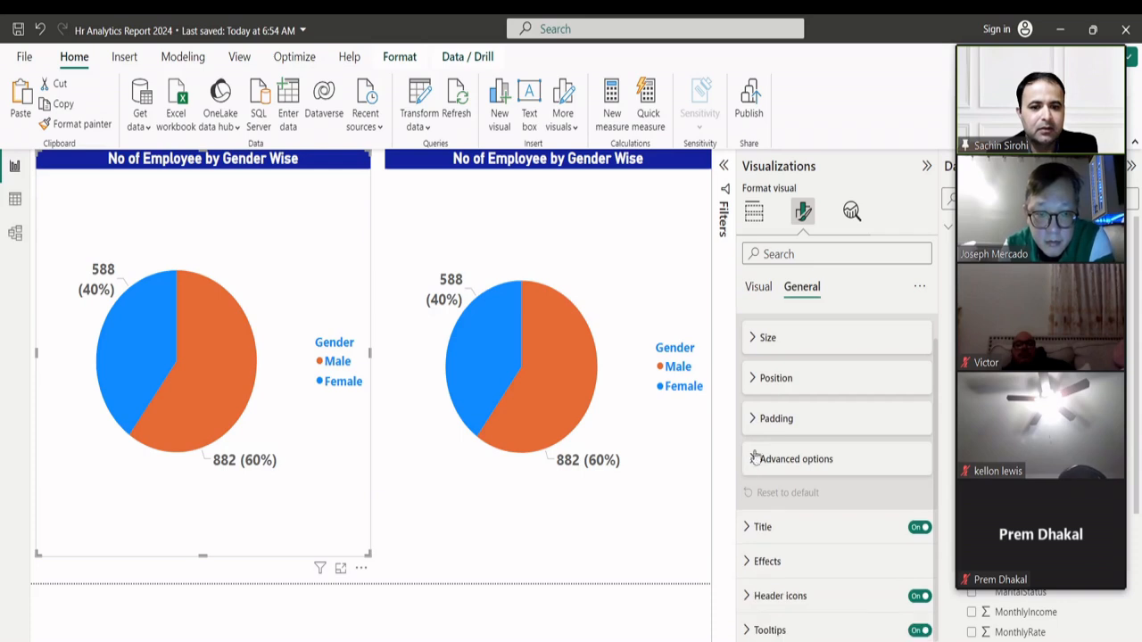
pyautogui.click(754, 379)
pyautogui.click(754, 378)
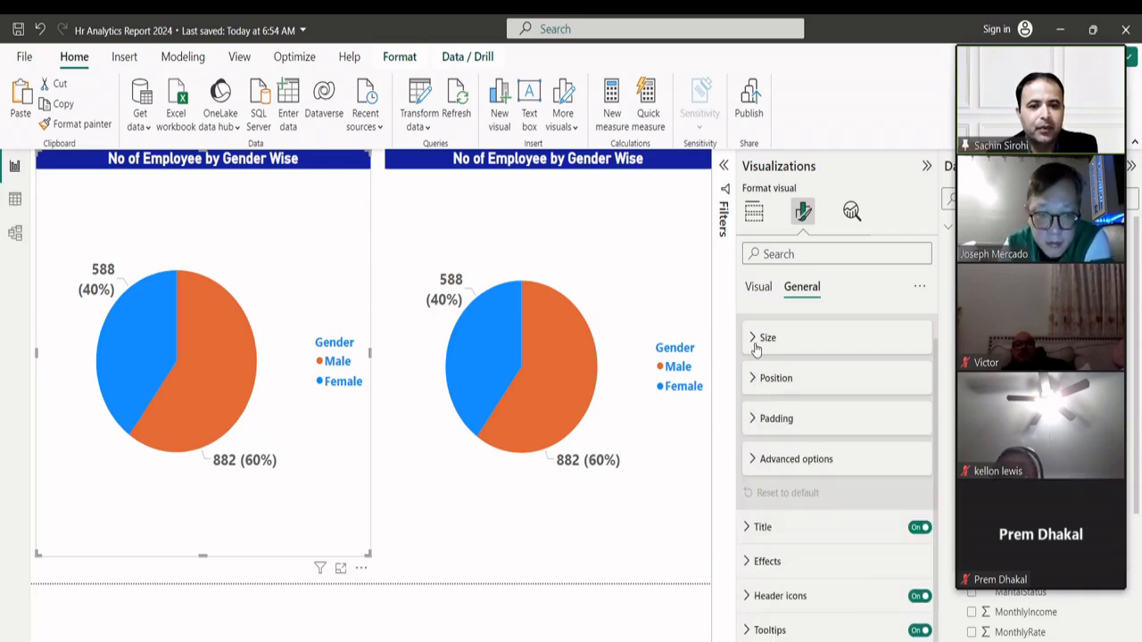
pyautogui.click(754, 339)
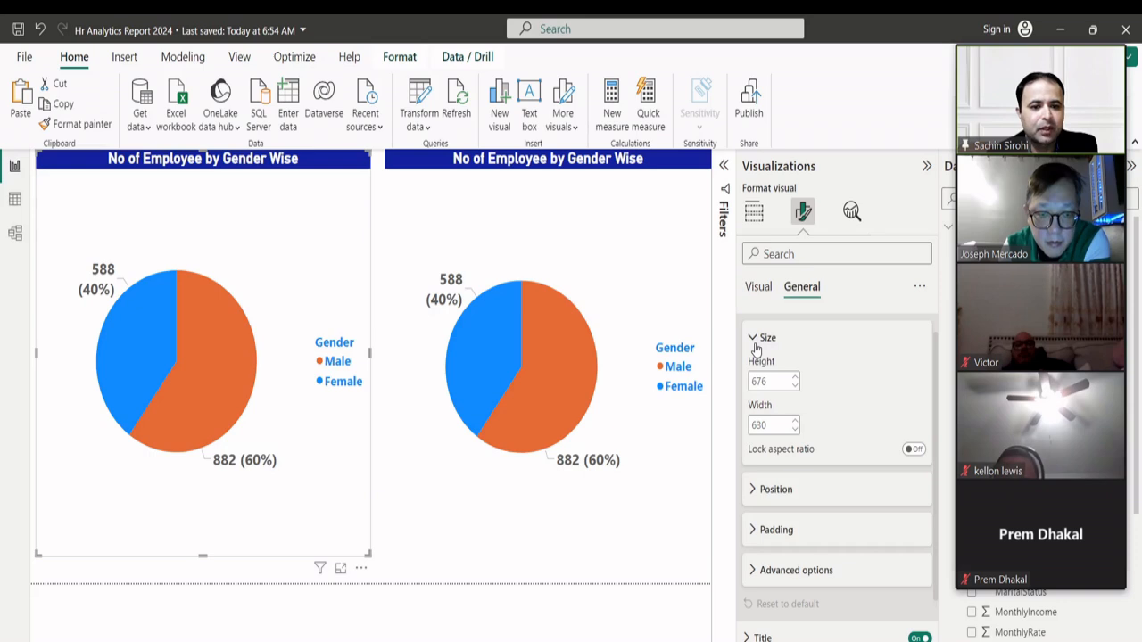
pyautogui.click(755, 343)
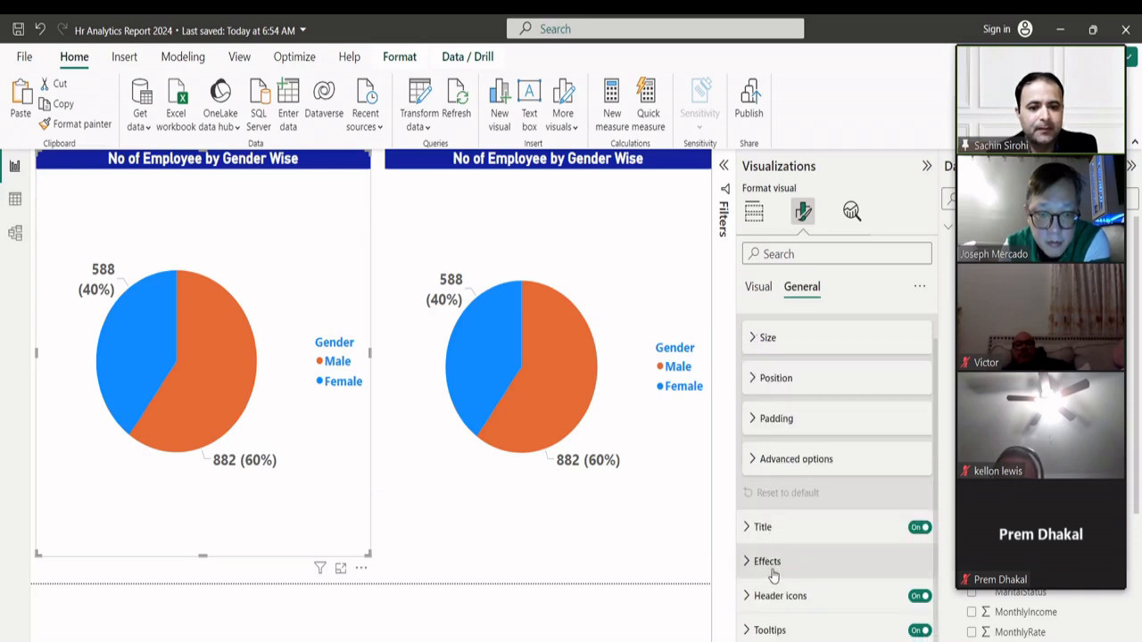
# - Try a dark grey background colour on the original pie chart and set it back to white
pyautogui.click(745, 562)
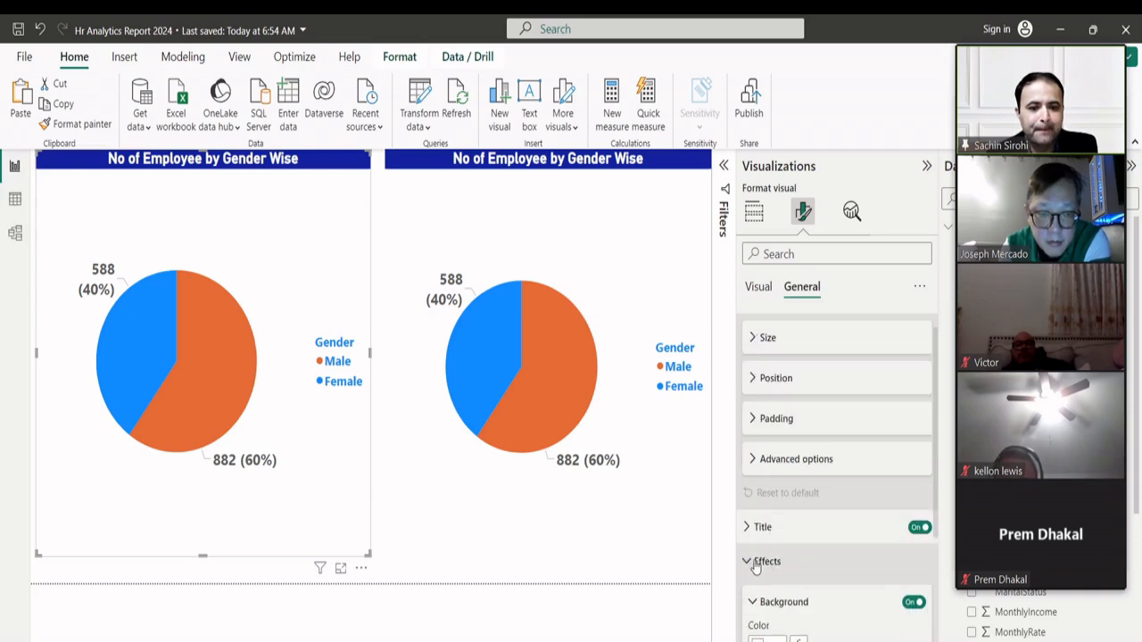
pyautogui.scroll(-1, 755, 567)
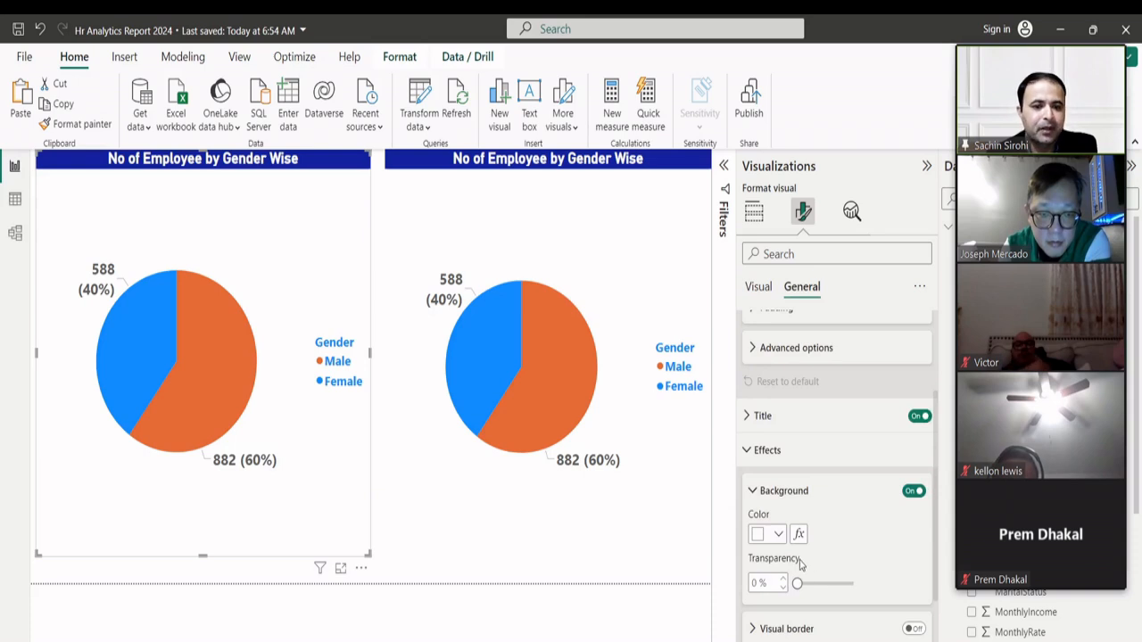
pyautogui.click(779, 535)
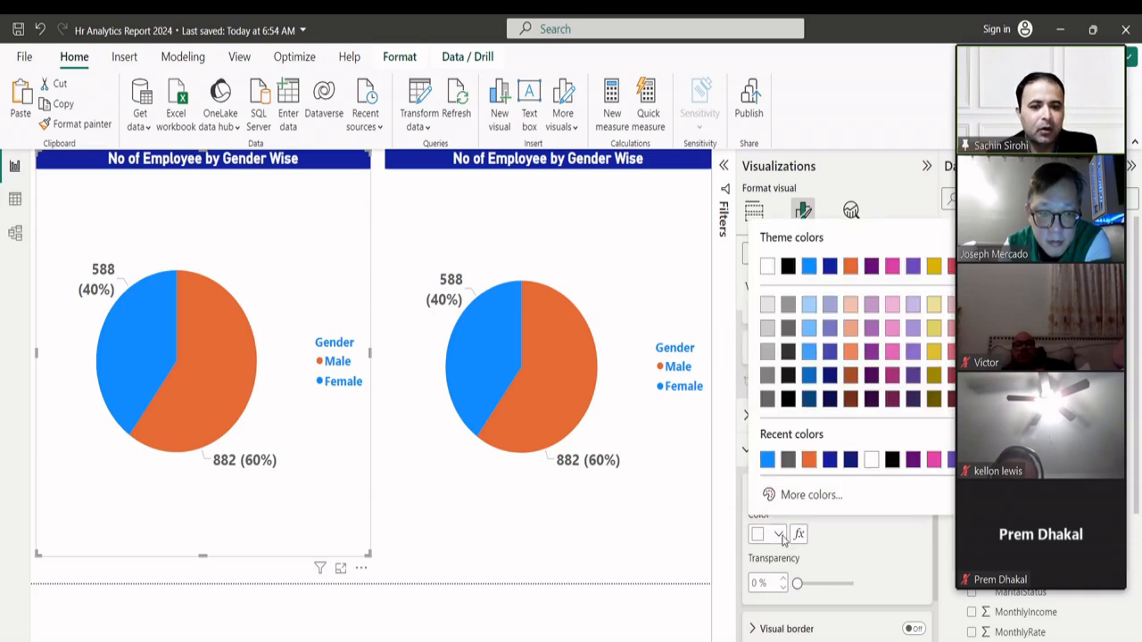
pyautogui.click(789, 462)
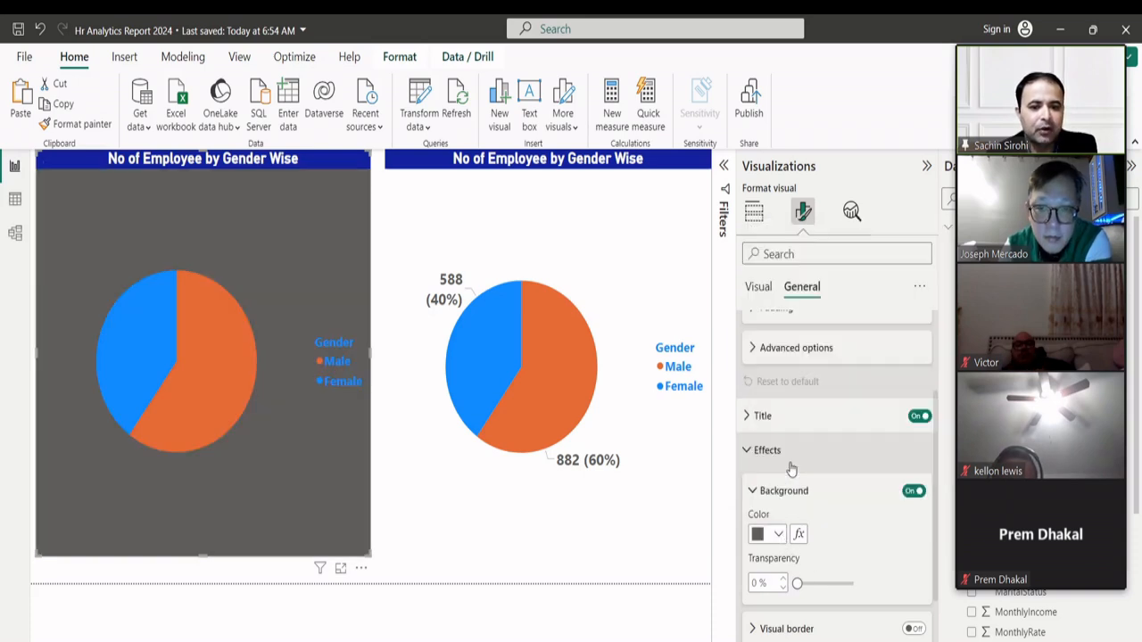
pyautogui.click(779, 535)
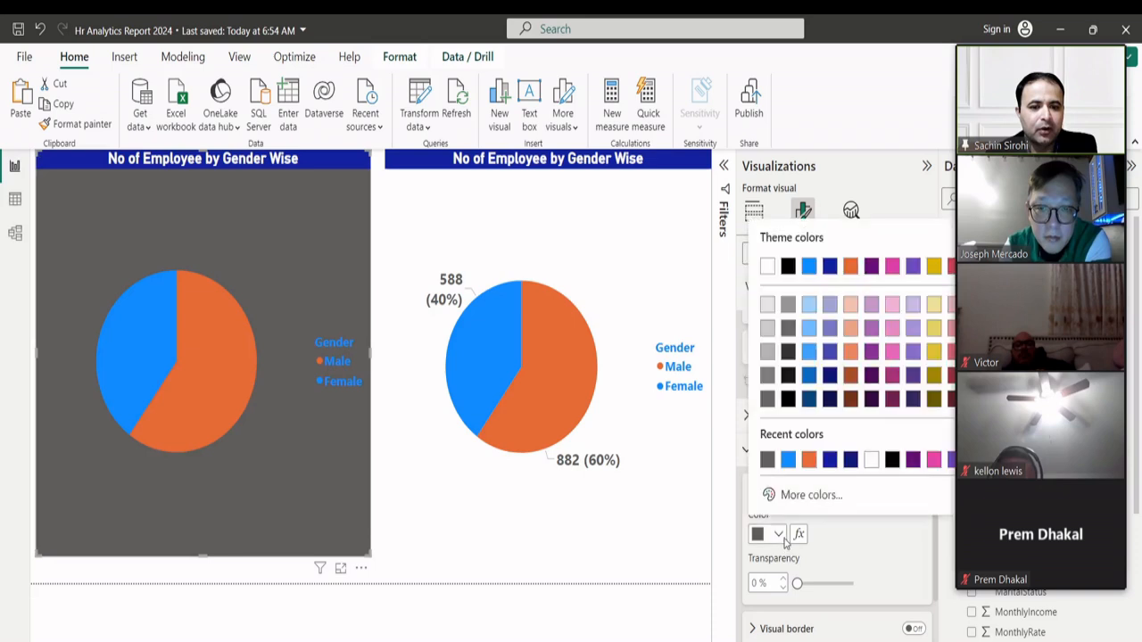
pyautogui.click(767, 267)
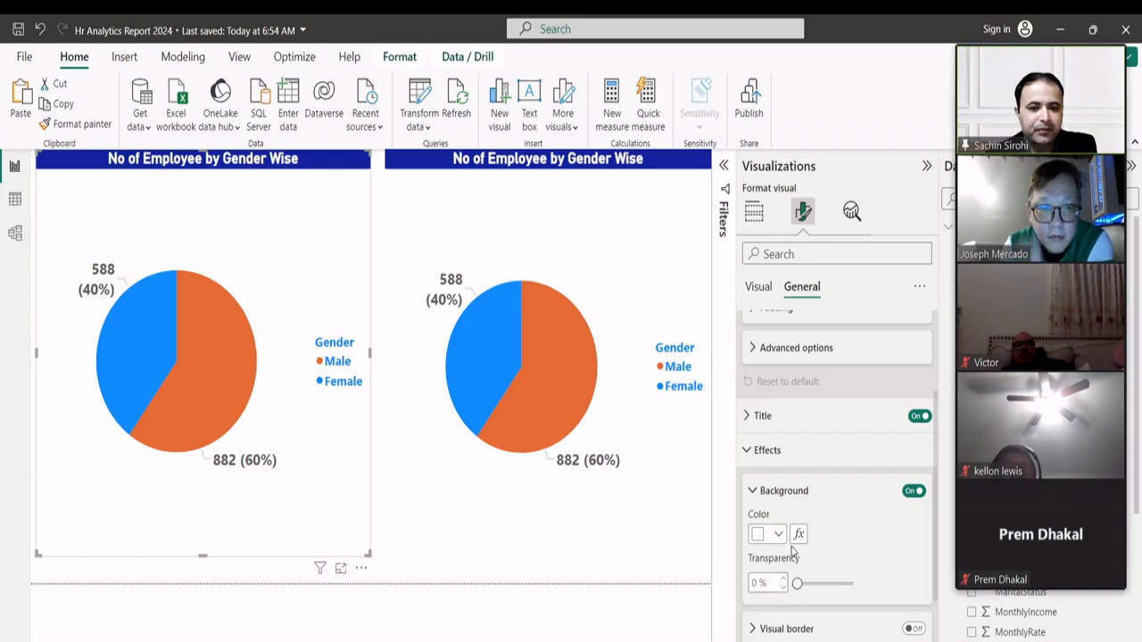
# - Turn on the visual border for both the original and the duplicate pie chart
pyautogui.scroll(-2, 792, 553)
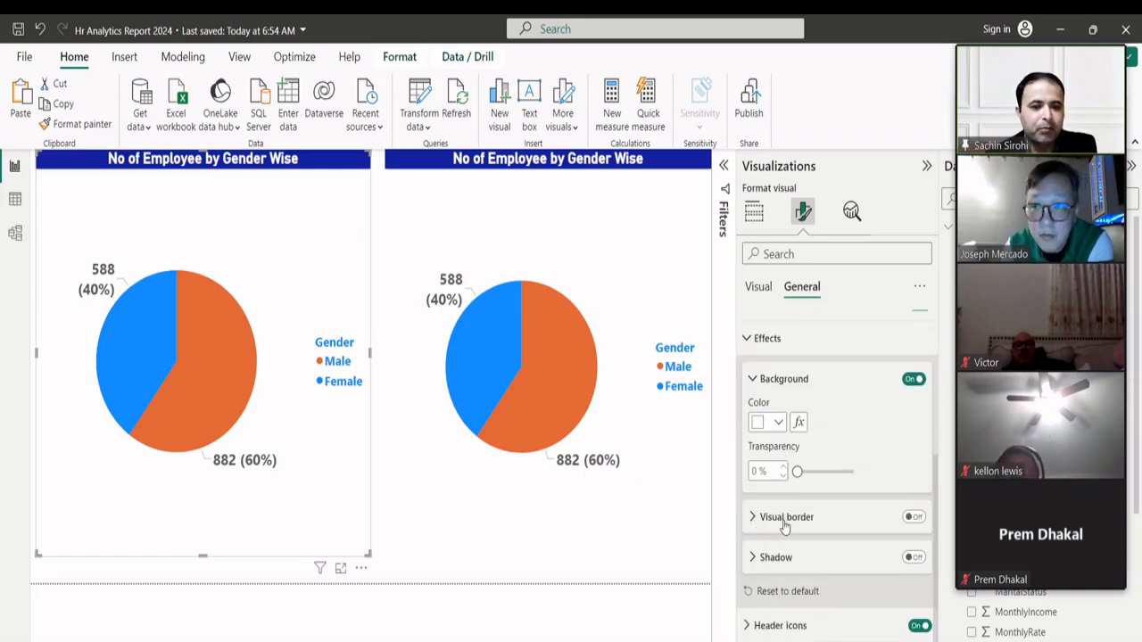
pyautogui.click(913, 517)
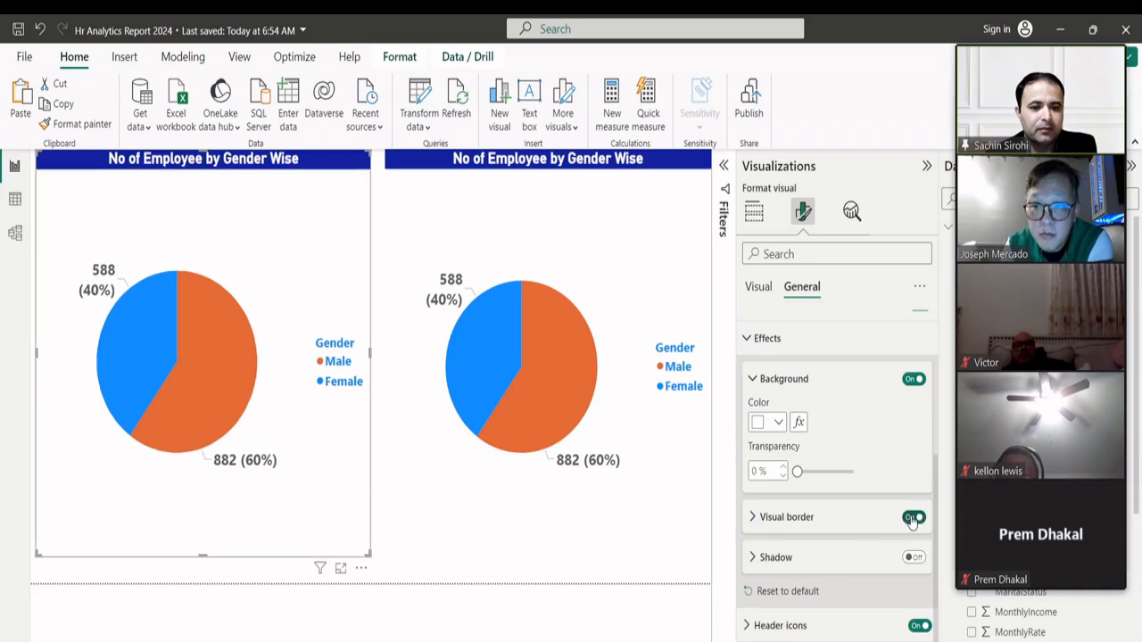
pyautogui.click(615, 546)
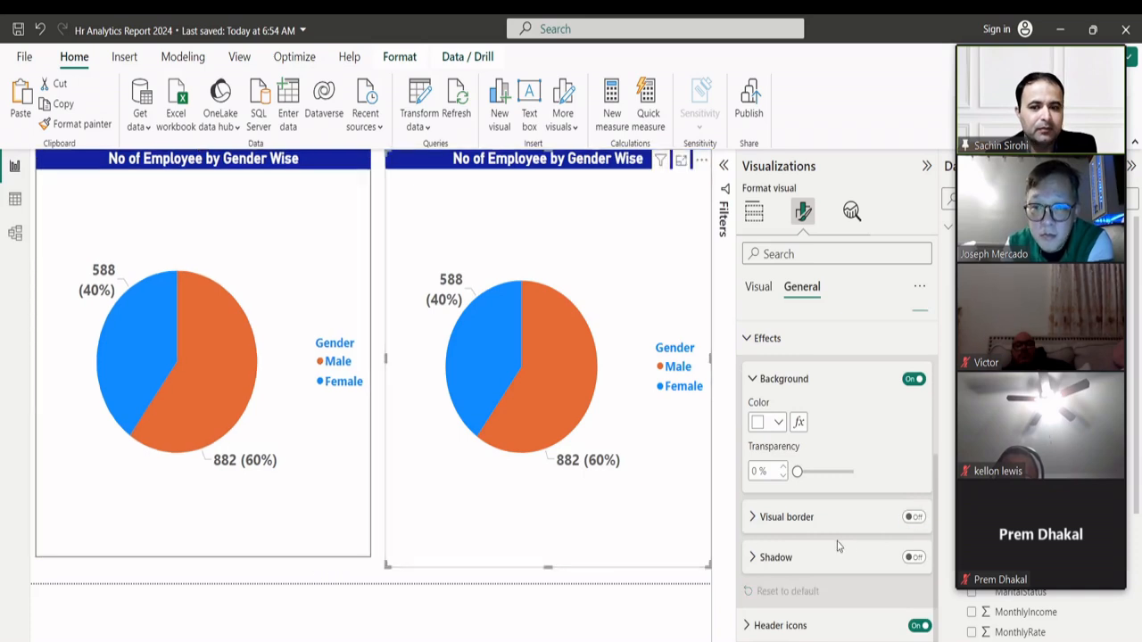
pyautogui.click(914, 518)
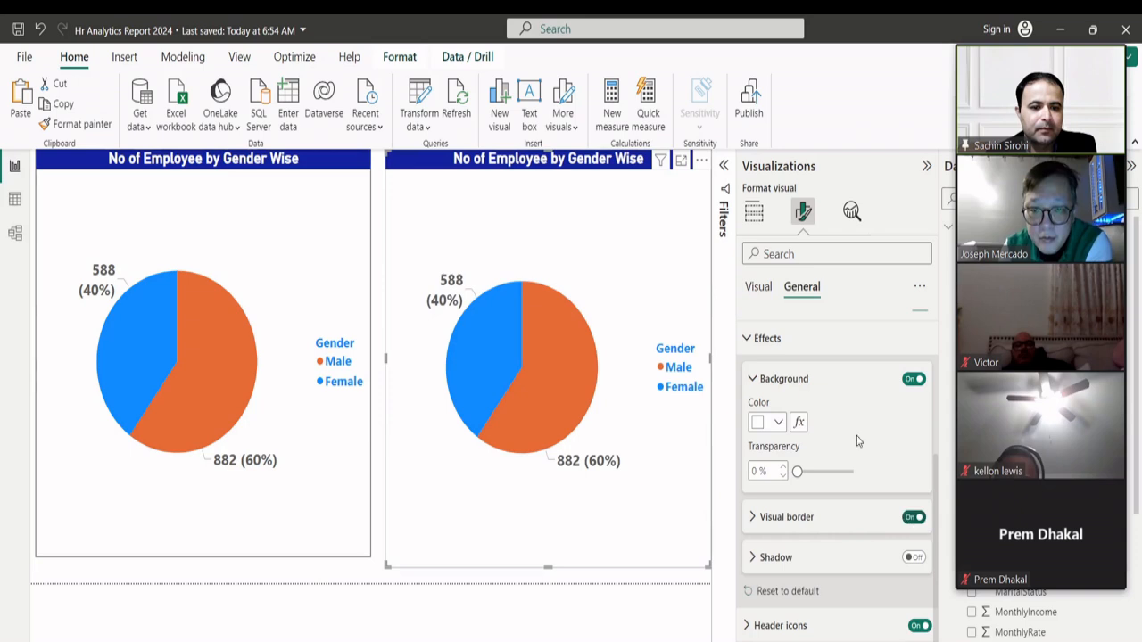
pyautogui.click(748, 339)
pyautogui.scroll(1, 759, 371)
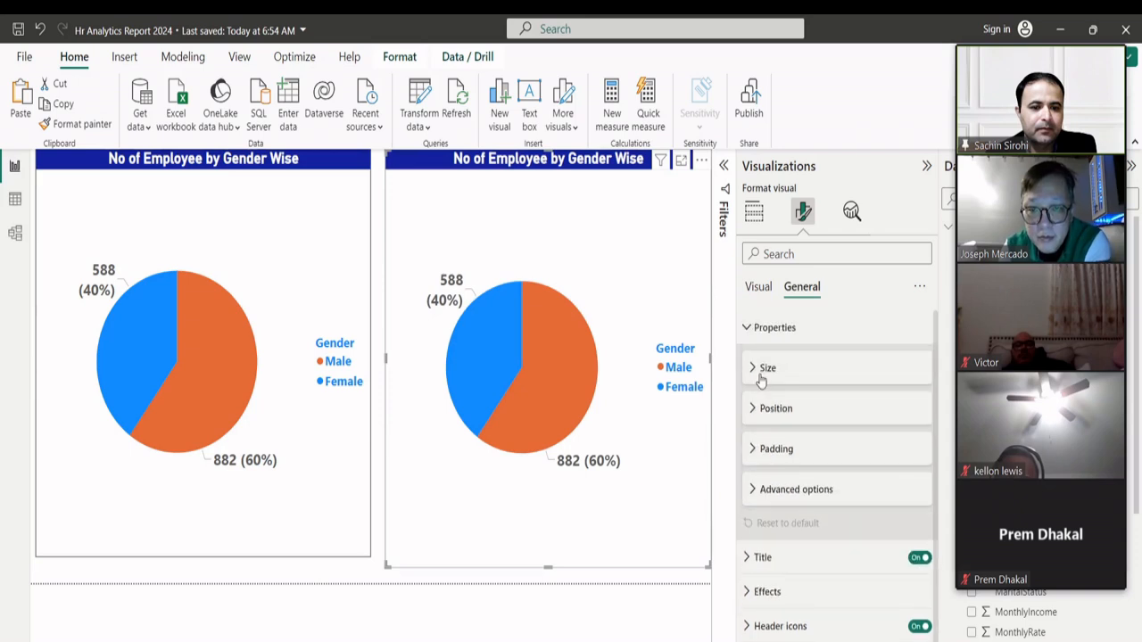
pyautogui.click(747, 327)
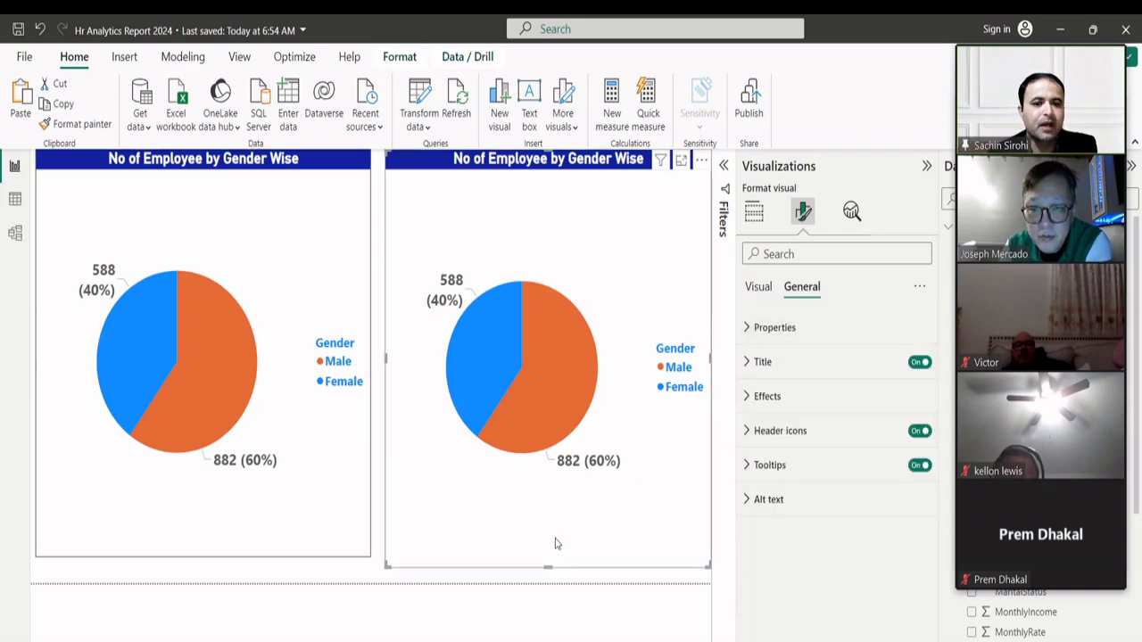
# - Extend the original pie chart downward and enlarge the duplicate to about 705 high by 630 wide, aligning their lower edges and narrowing the gap
pyautogui.click(361, 573)
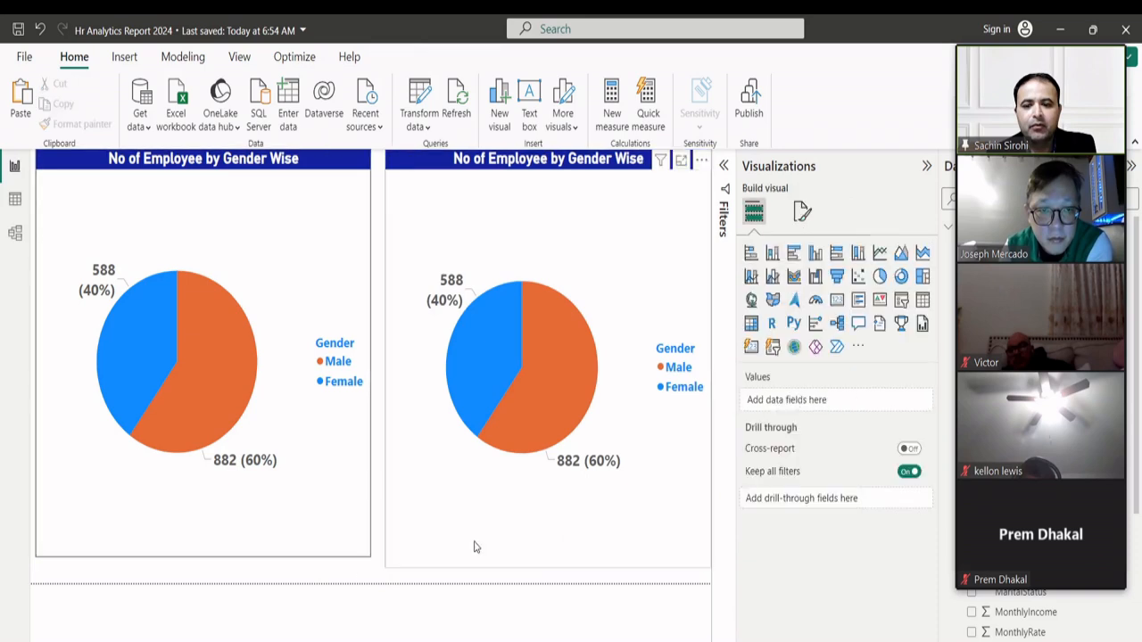
pyautogui.click(534, 557)
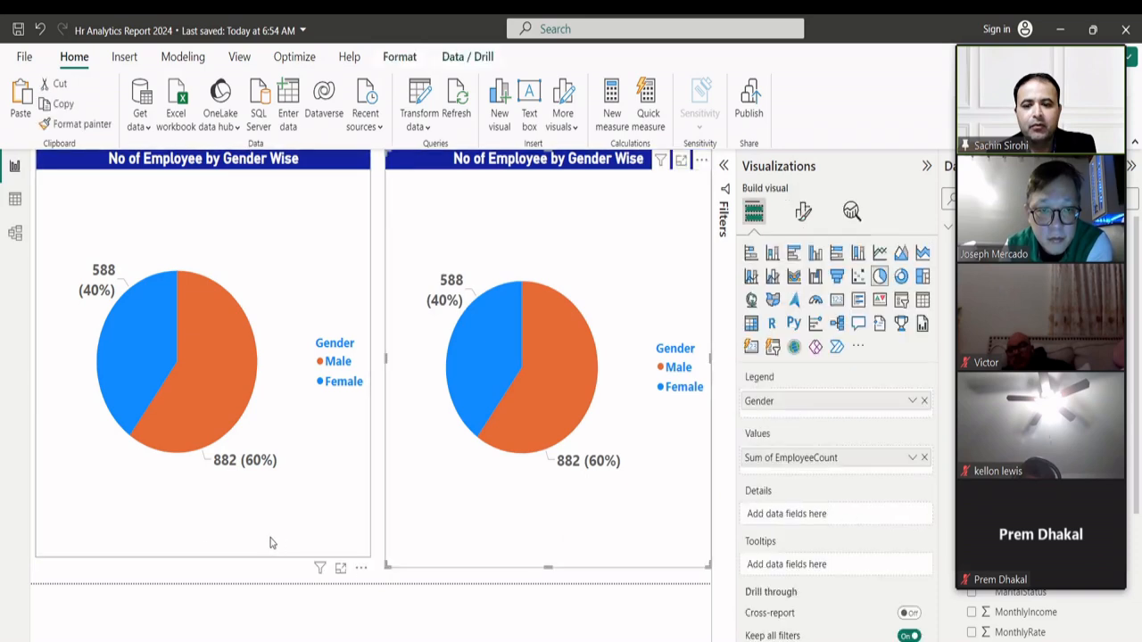
pyautogui.click(272, 542)
pyautogui.moveTo(204, 554); pyautogui.dragTo(206, 574)
pyautogui.click(523, 554)
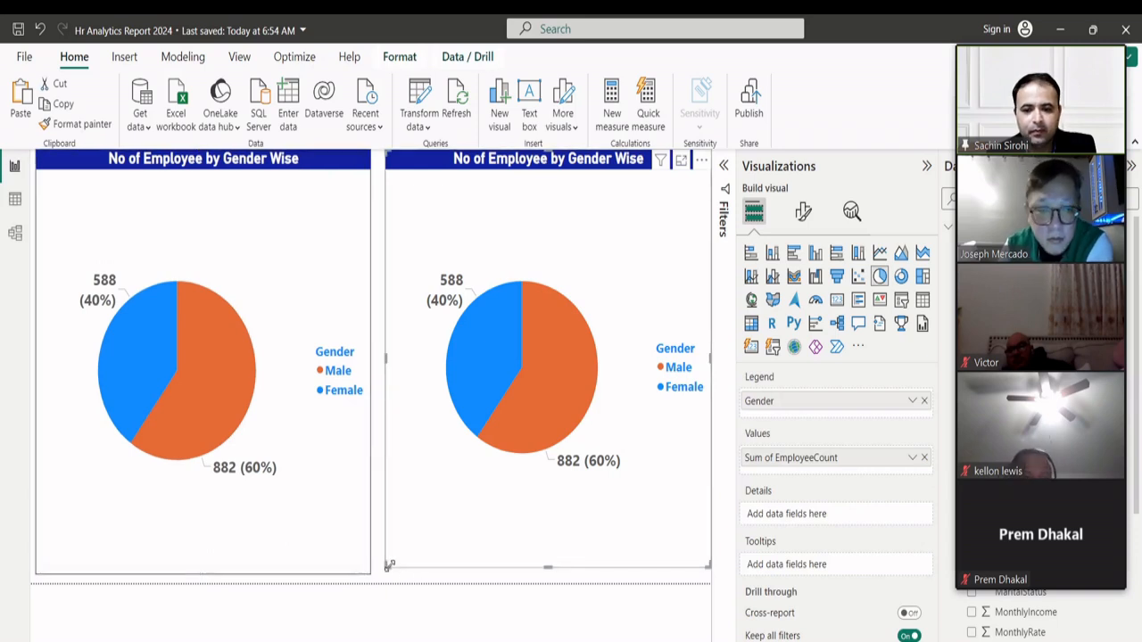
pyautogui.moveTo(387, 567); pyautogui.dragTo(379, 577)
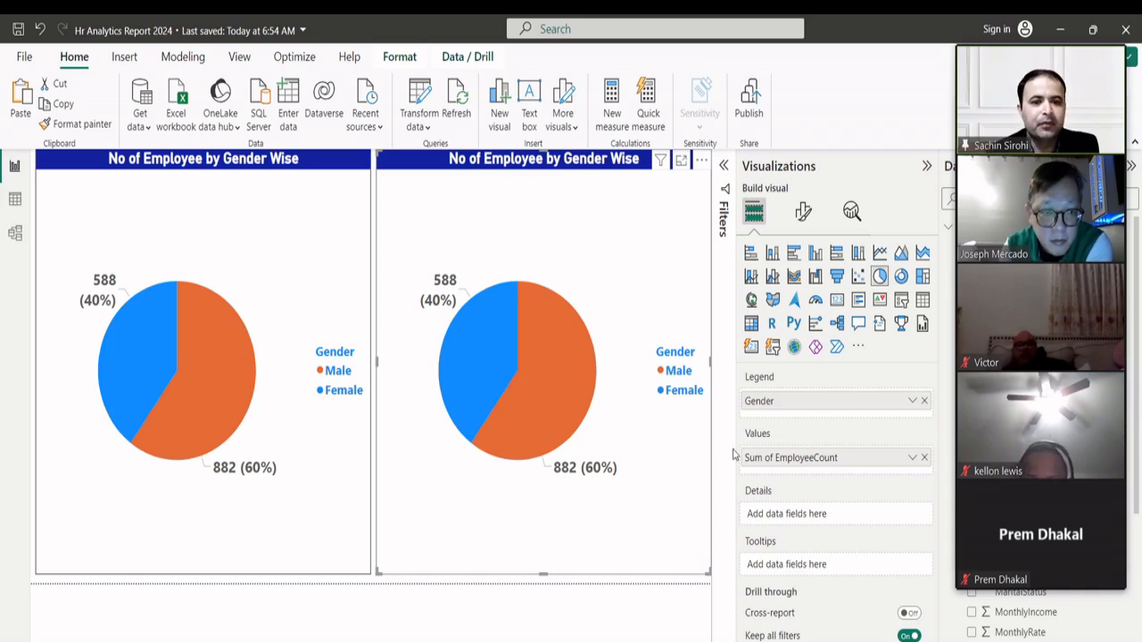
# - Examine the duplicate pie chart's general properties, including its size and advanced options
pyautogui.click(802, 214)
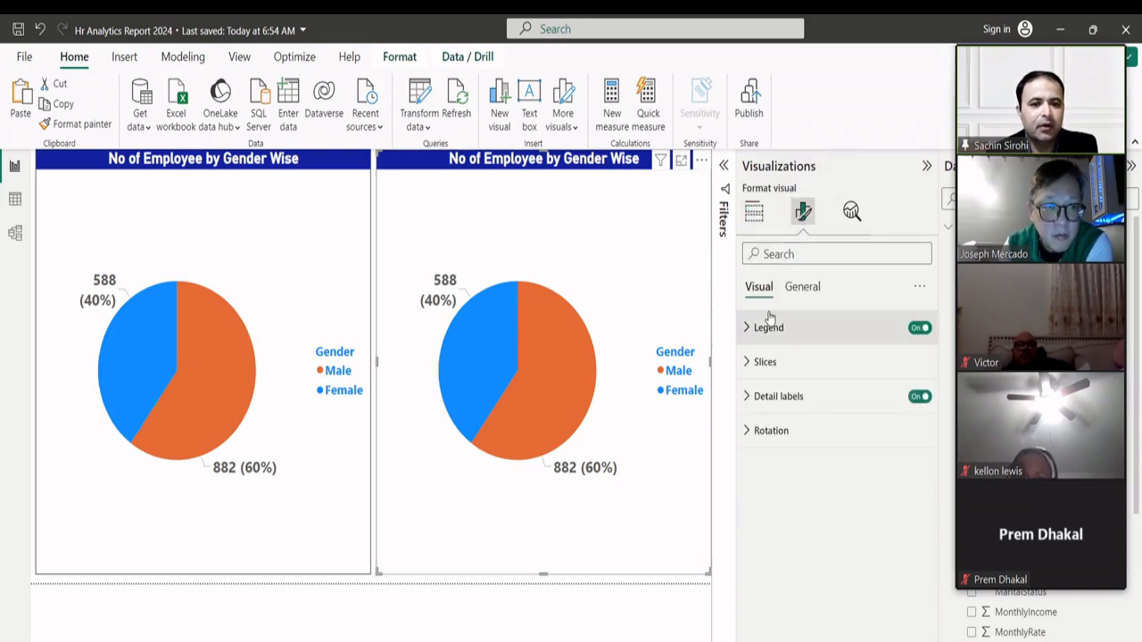
pyautogui.click(803, 292)
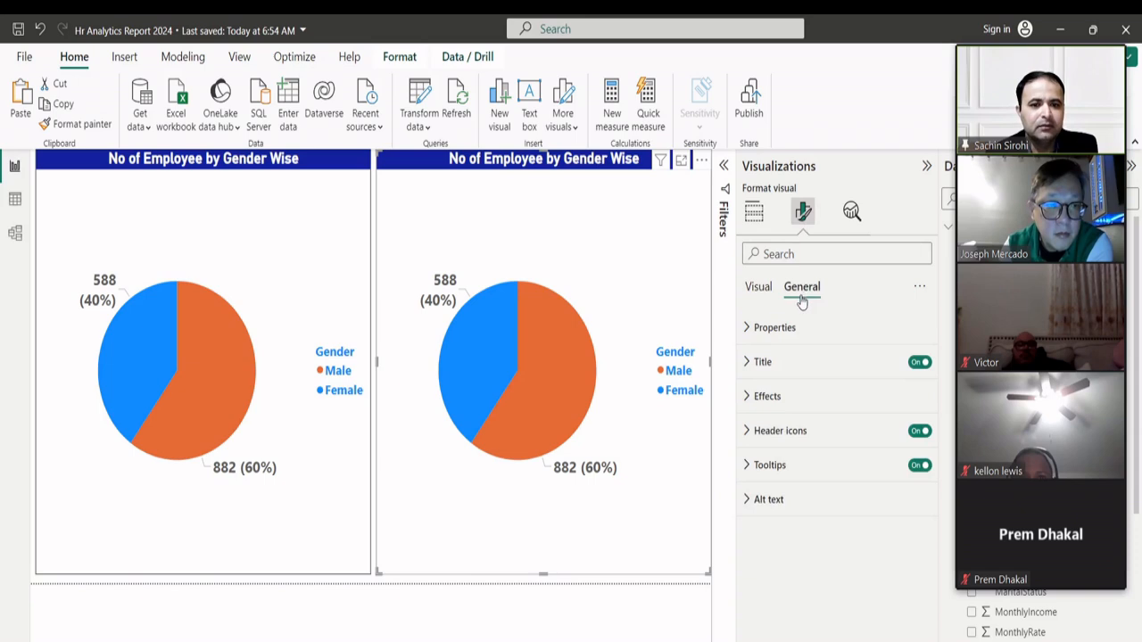
pyautogui.click(745, 330)
pyautogui.scroll(-3, 794, 466)
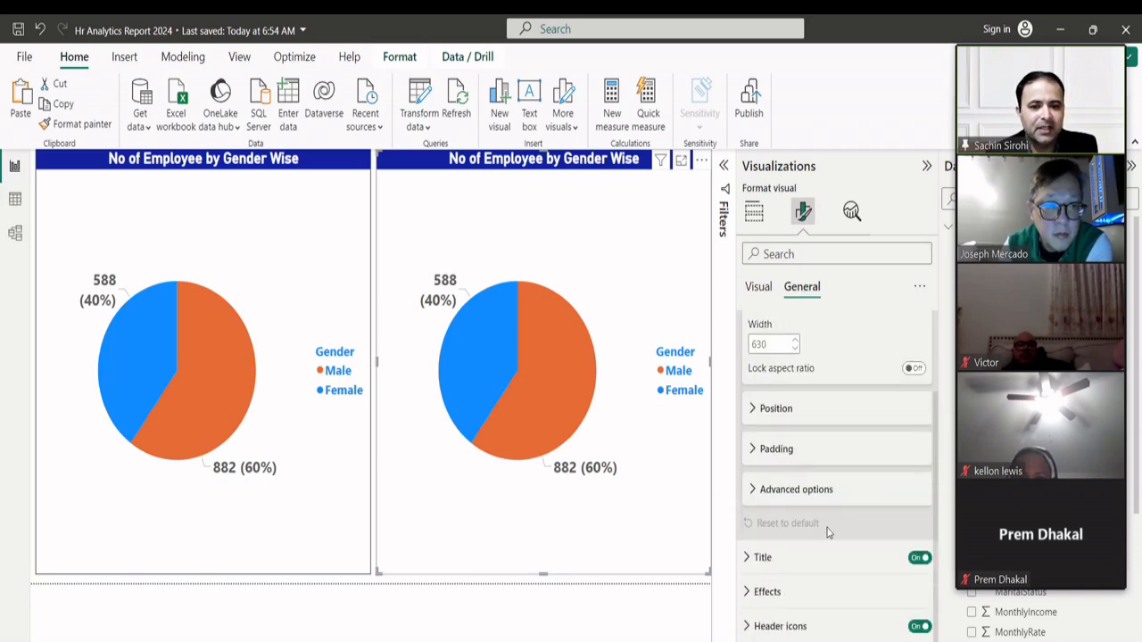
pyautogui.scroll(-1, 847, 582)
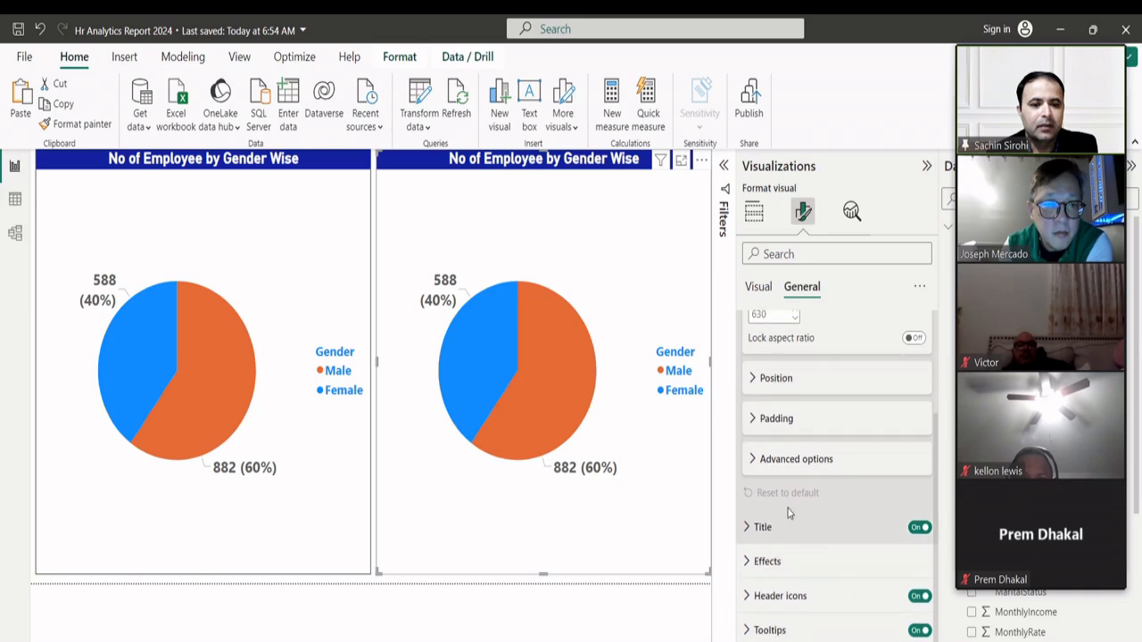
pyautogui.click(755, 460)
pyautogui.click(755, 459)
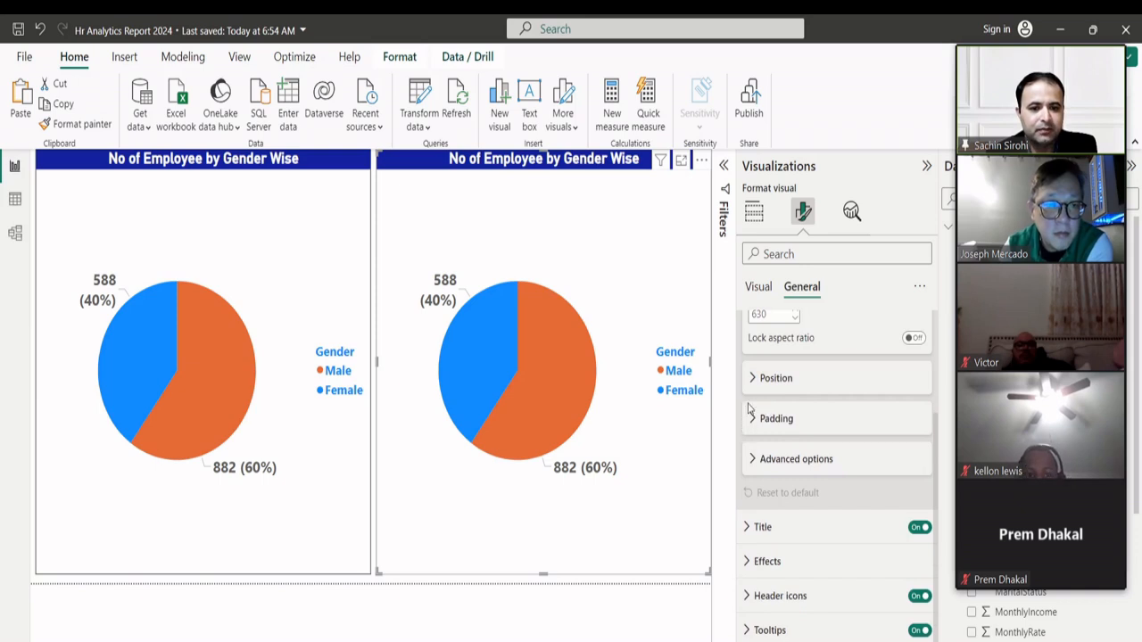
pyautogui.scroll(3, 761, 376)
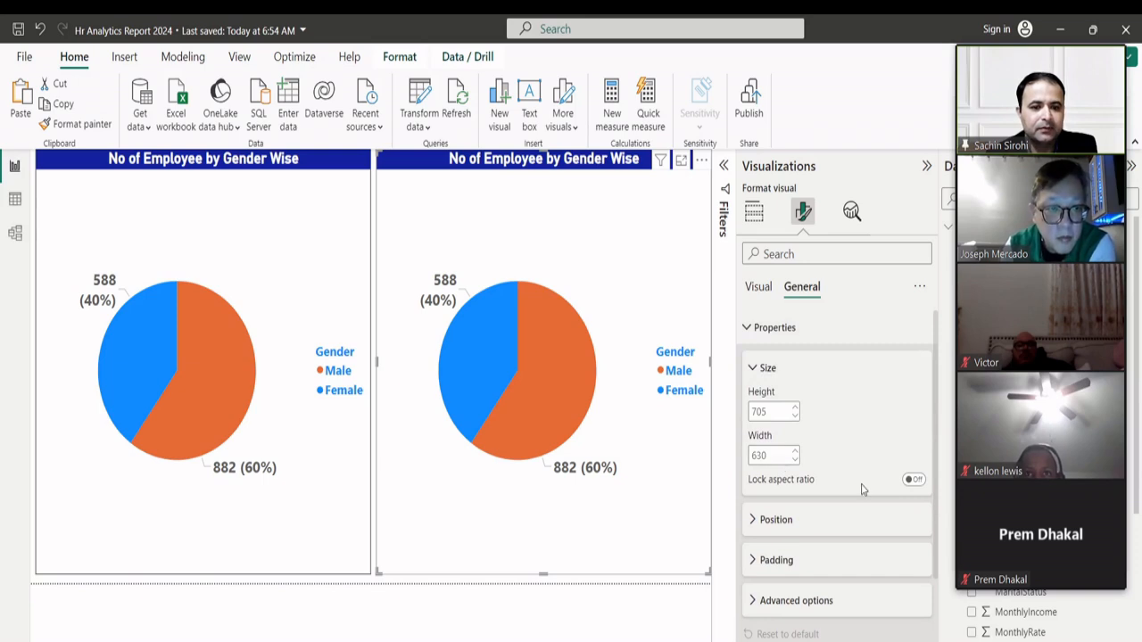
pyautogui.click(752, 369)
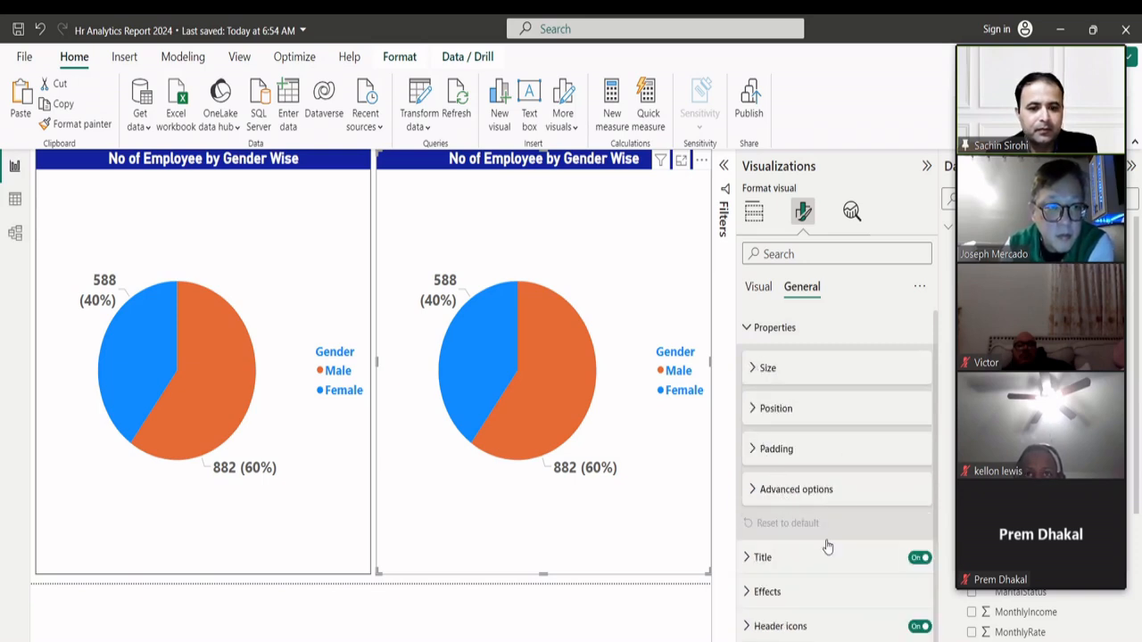
pyautogui.scroll(-1, 827, 546)
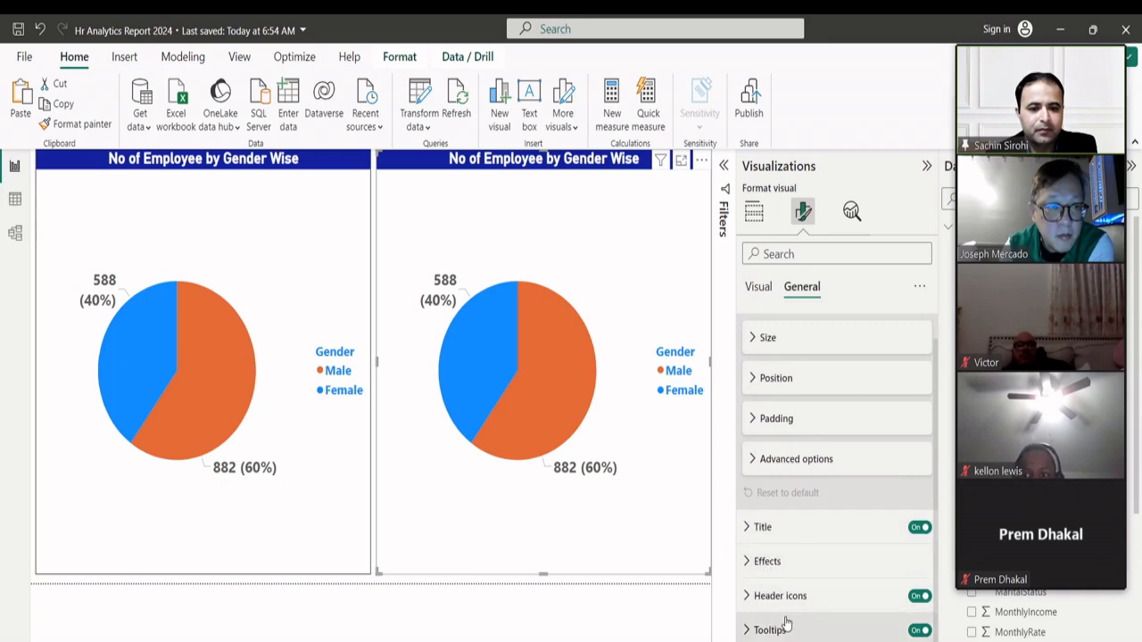
pyautogui.scroll(1, 761, 342)
pyautogui.click(746, 332)
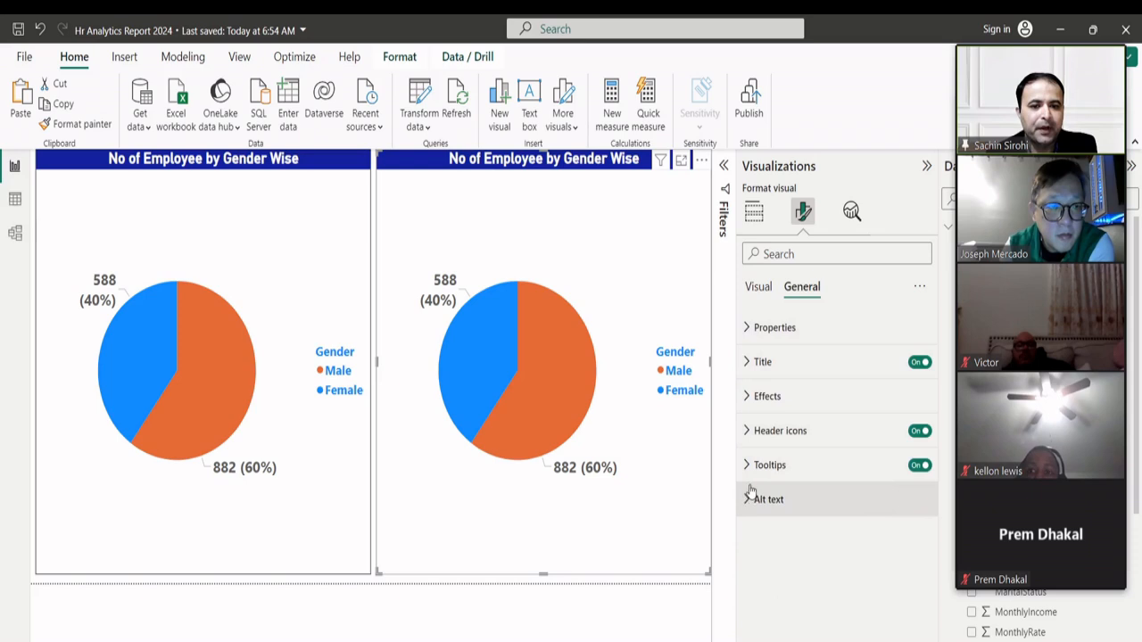
# - Turn on the shadow effect for the duplicate pie chart and select the original chart
pyautogui.click(746, 398)
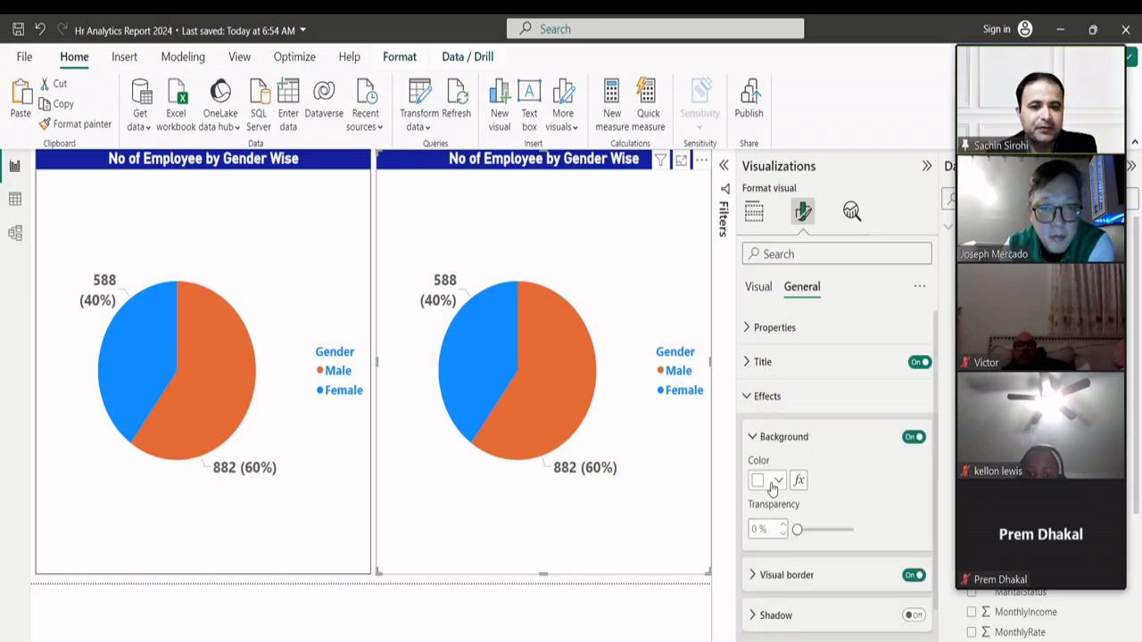
pyautogui.scroll(-1, 843, 527)
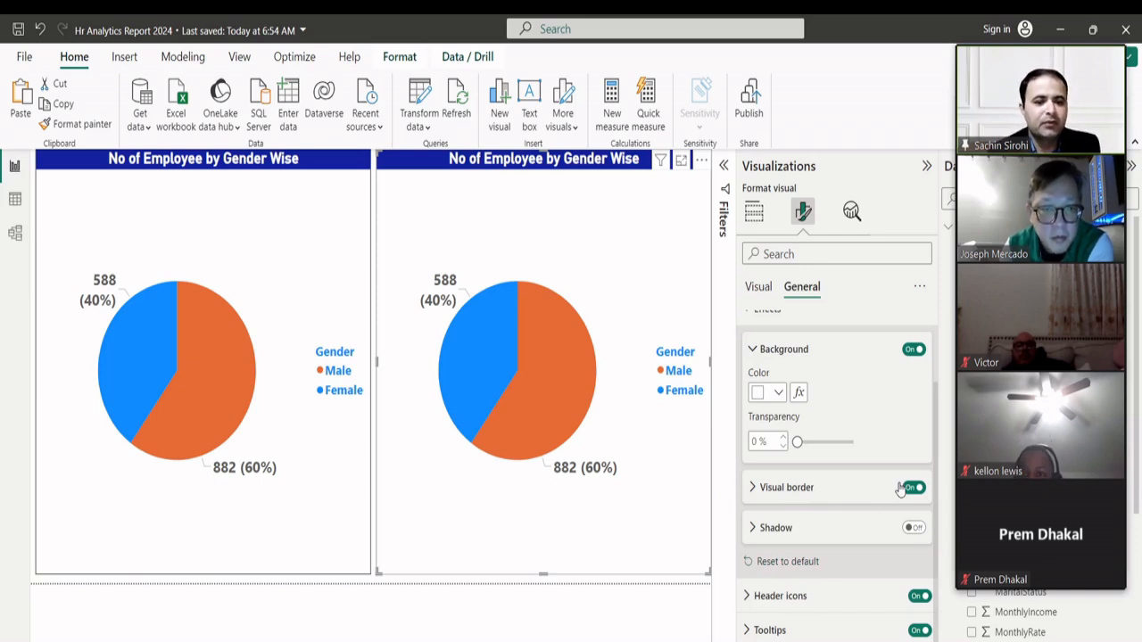
pyautogui.click(914, 529)
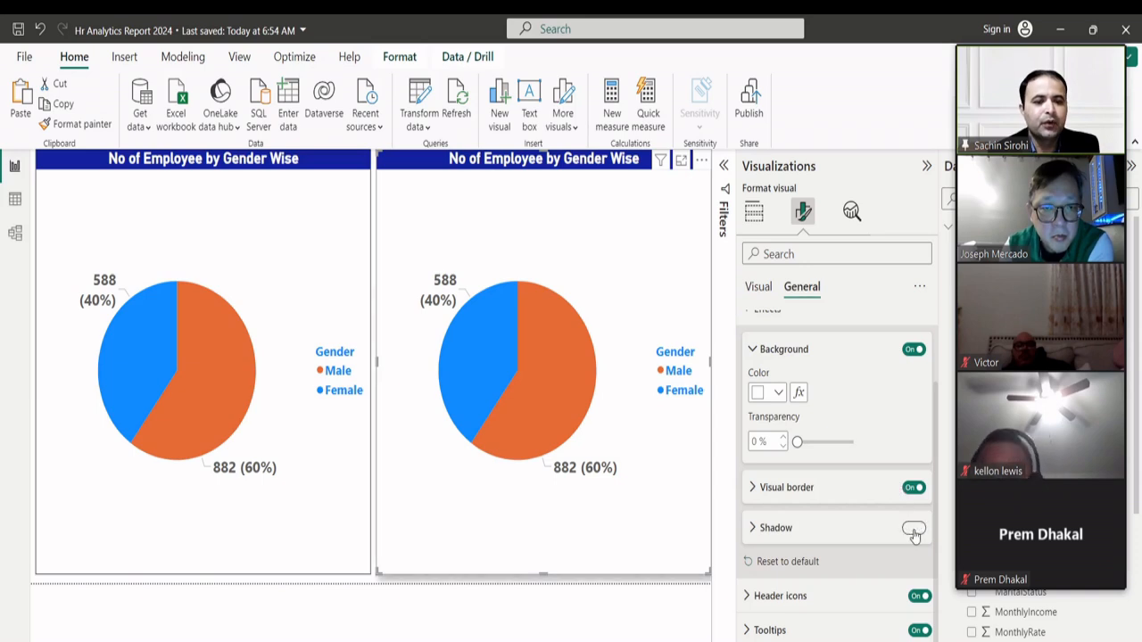
pyautogui.click(297, 559)
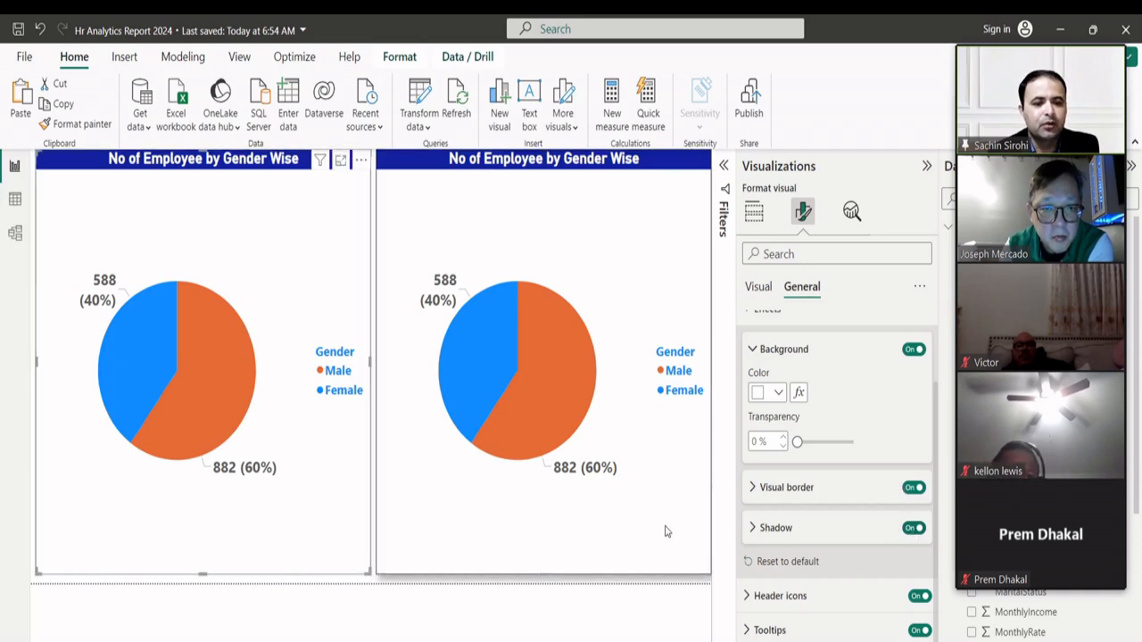
# - Turn on the shadow effect for the original employee-by-gender pie chart and deselect it
pyautogui.click(912, 530)
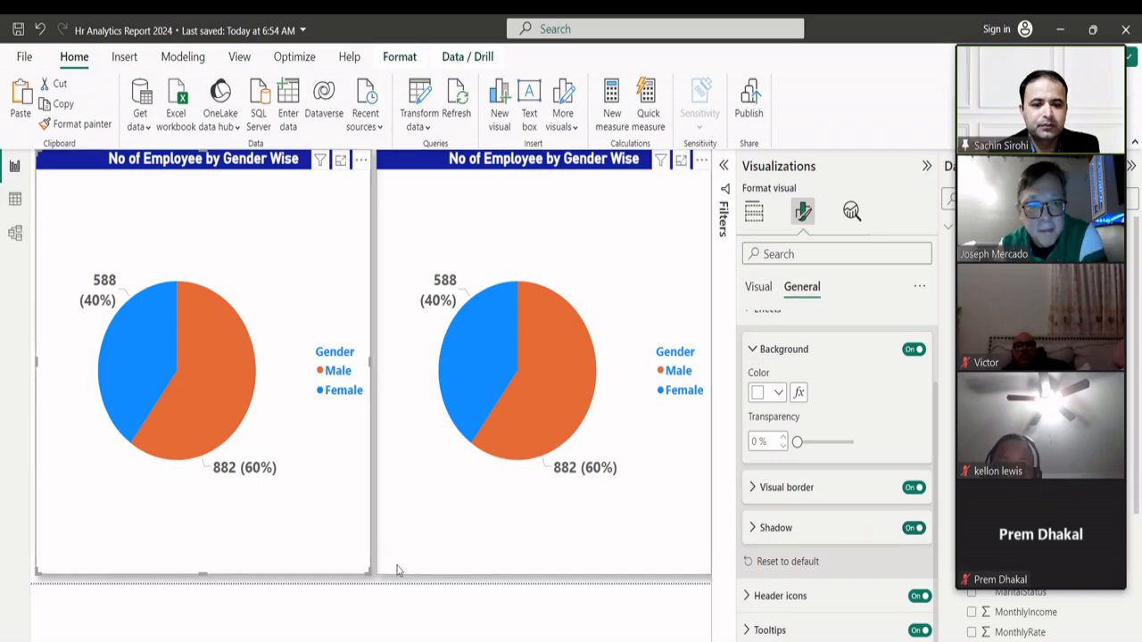
pyautogui.click(433, 608)
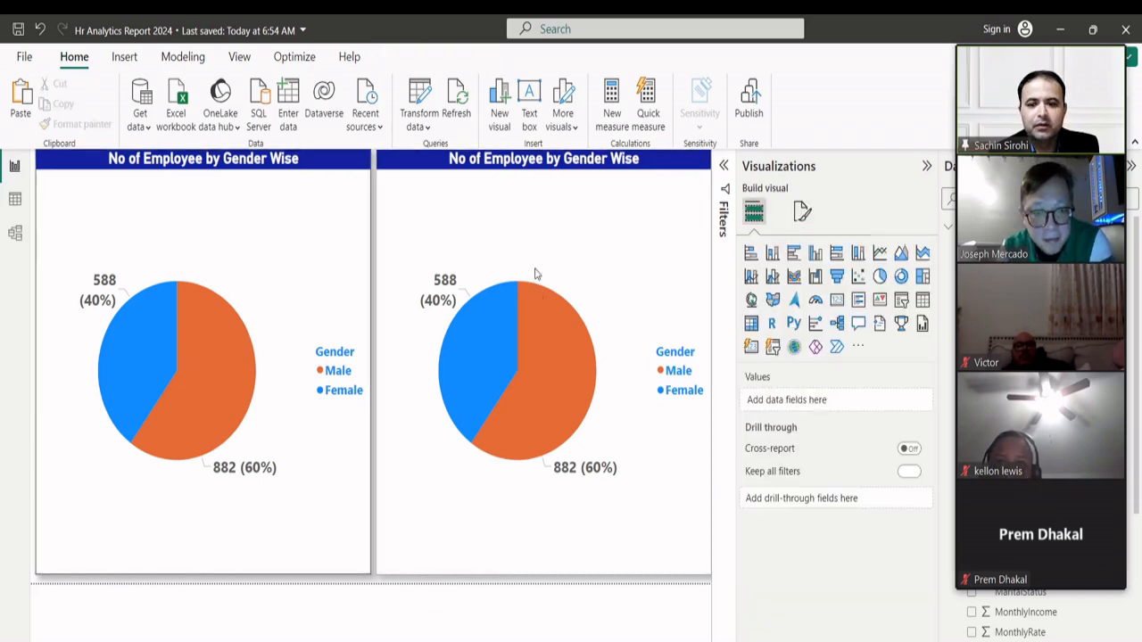
# - Change the duplicate pie chart's title text to "Attrition Gender Wise"
pyautogui.click(533, 169)
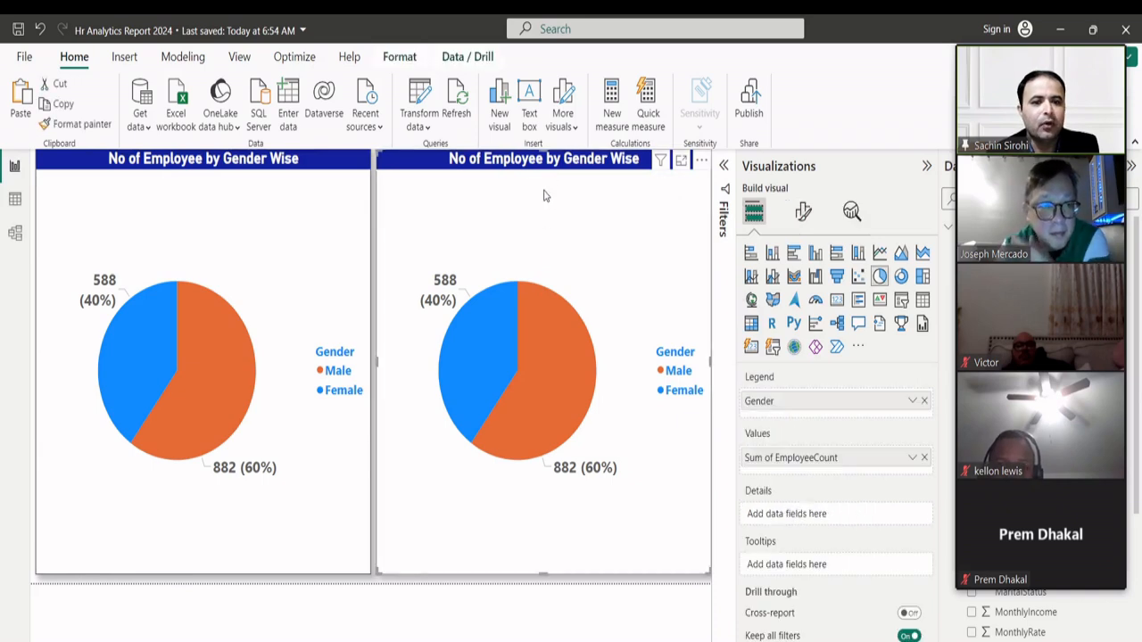
pyautogui.click(803, 211)
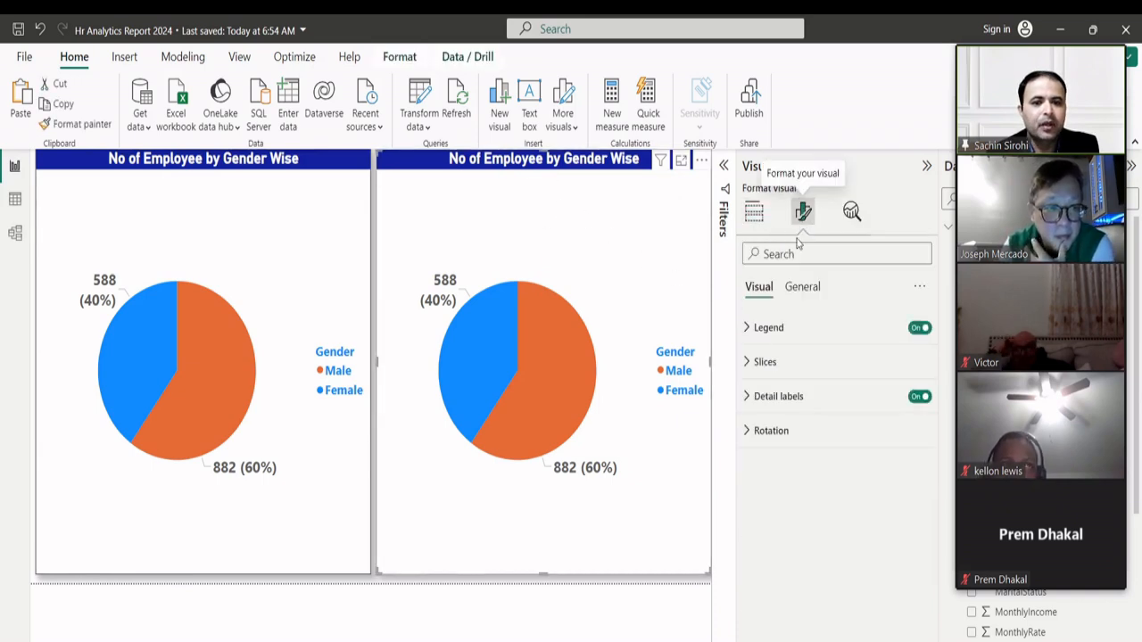
pyautogui.click(803, 289)
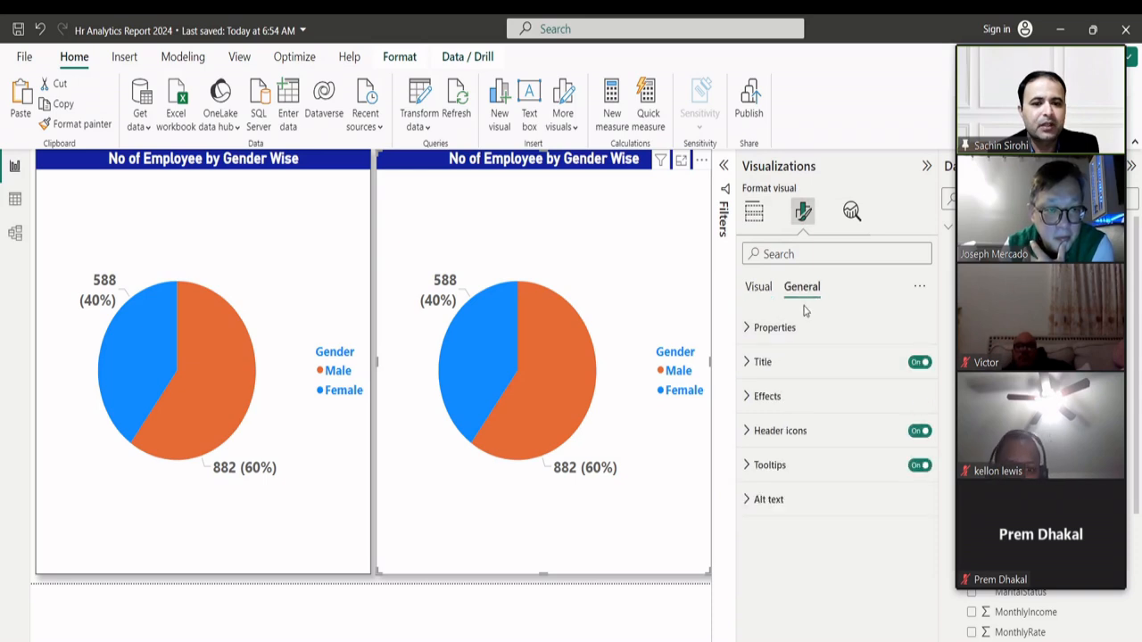
pyautogui.click(747, 361)
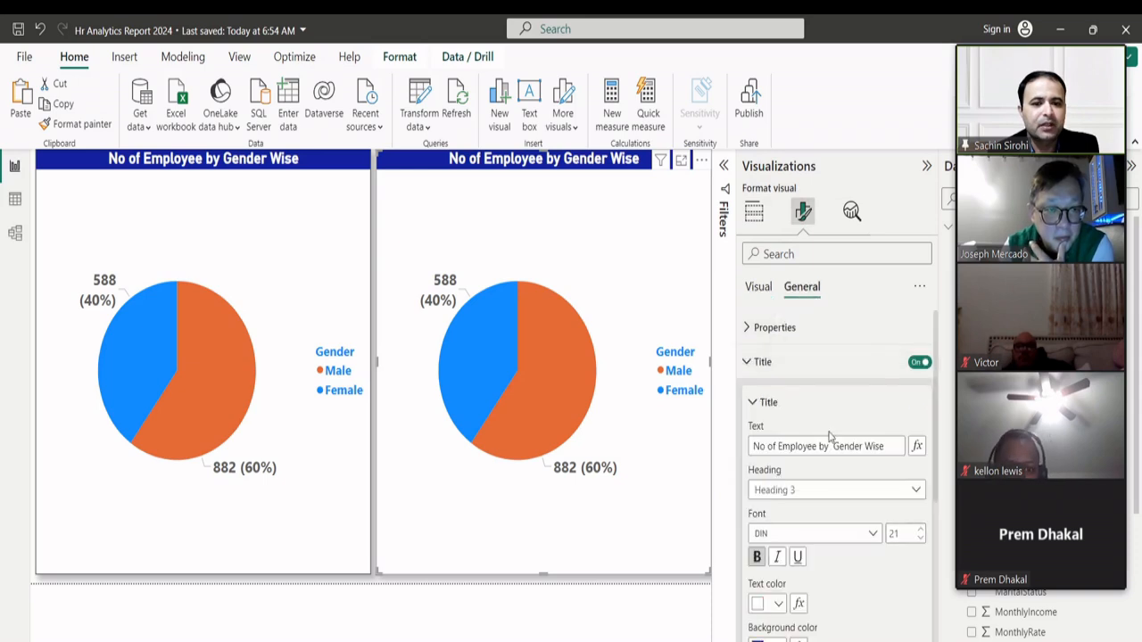
pyautogui.moveTo(831, 446); pyautogui.dragTo(723, 450)
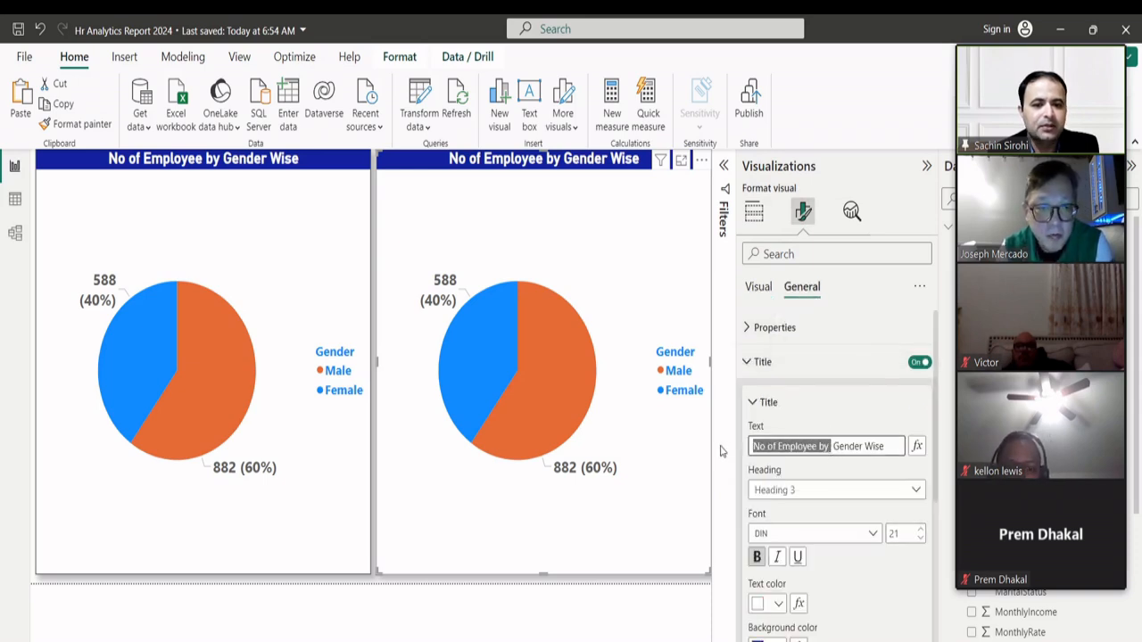
pyautogui.press('BackSpace')
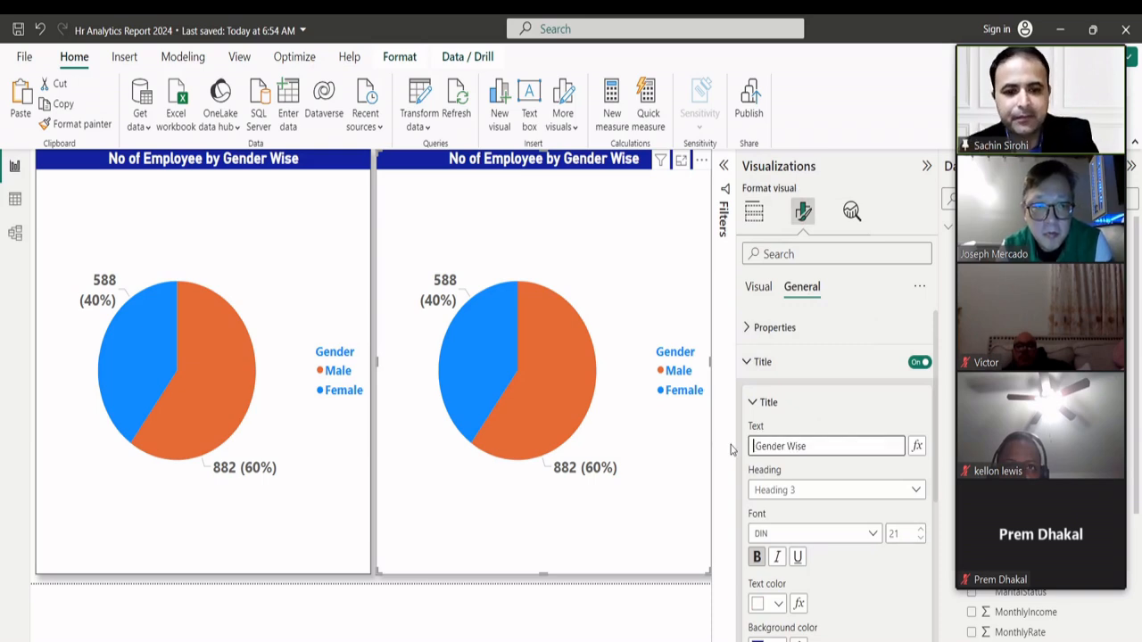
pyautogui.write('Attr ')
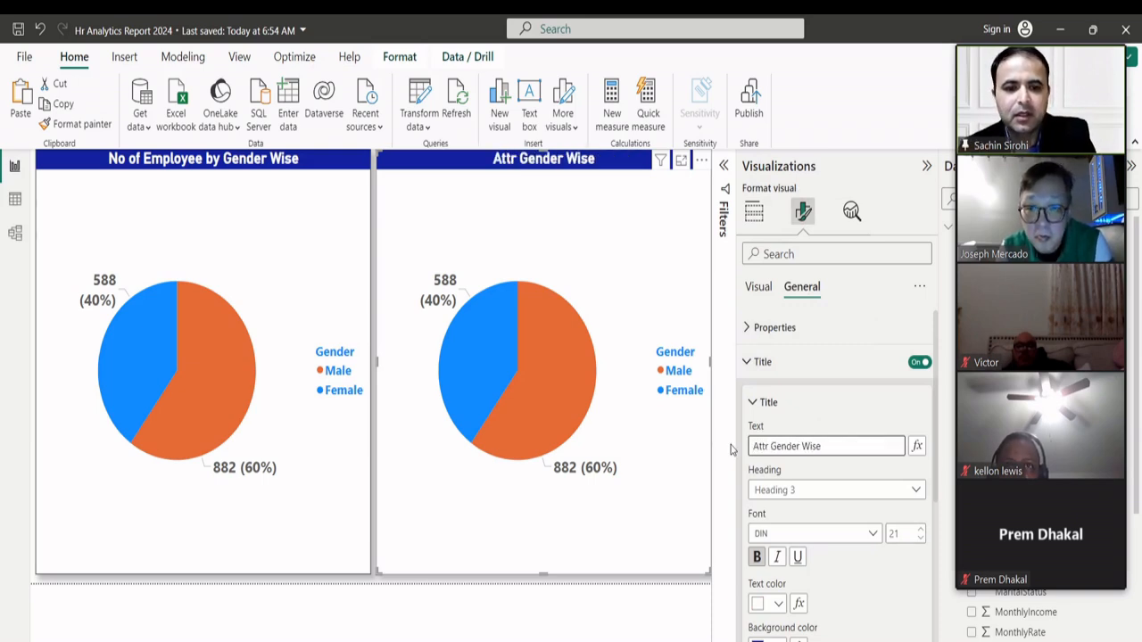
pyautogui.write('ition')
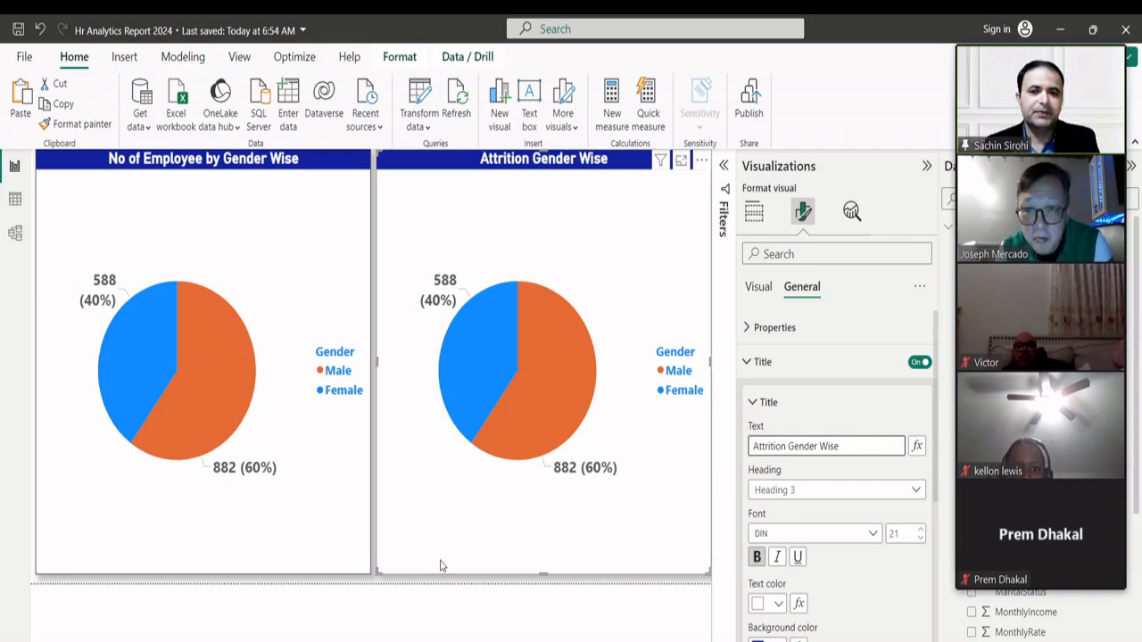
pyautogui.click(426, 629)
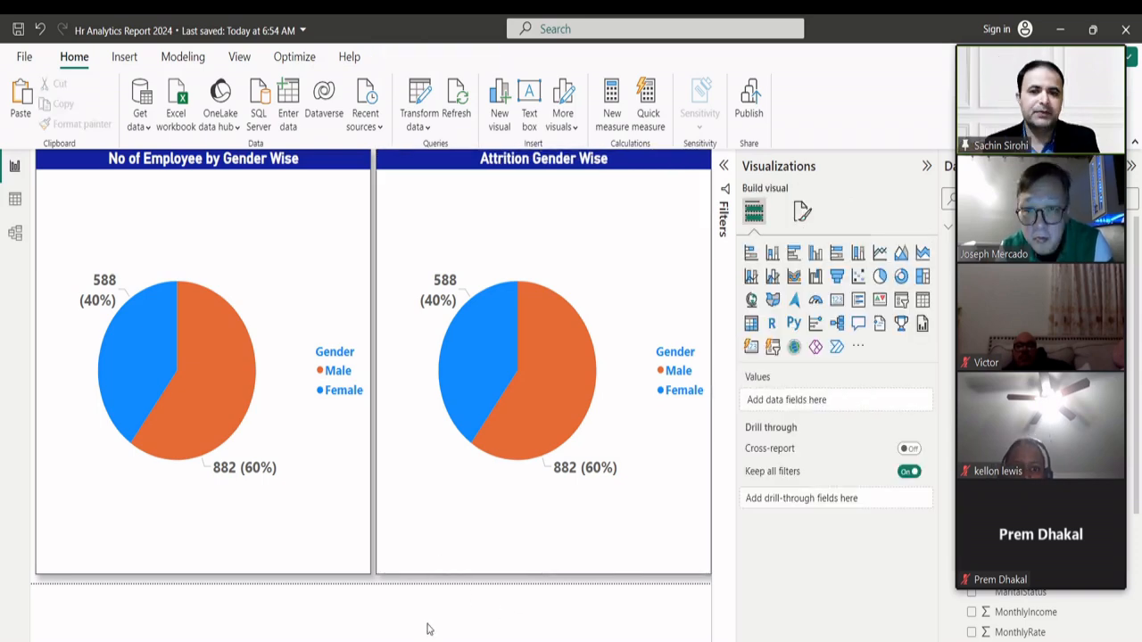
# - Replace EmployeeCount with the count of Attrition as the values of the Attrition Gender Wise pie chart
pyautogui.click(566, 257)
pyautogui.click(988, 40)
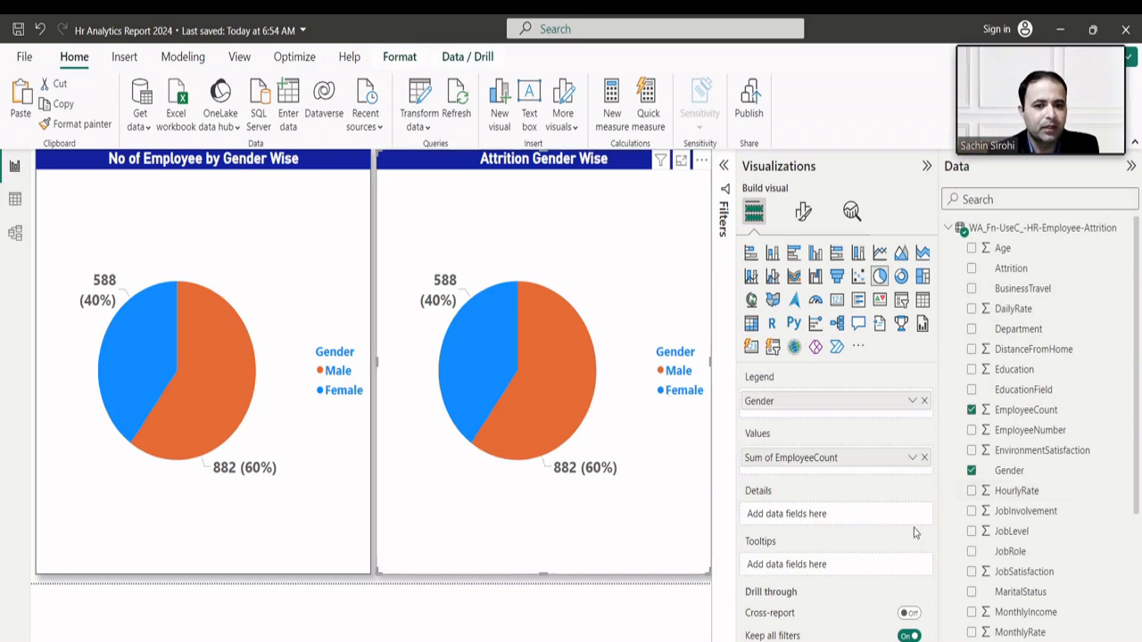
pyautogui.click(924, 457)
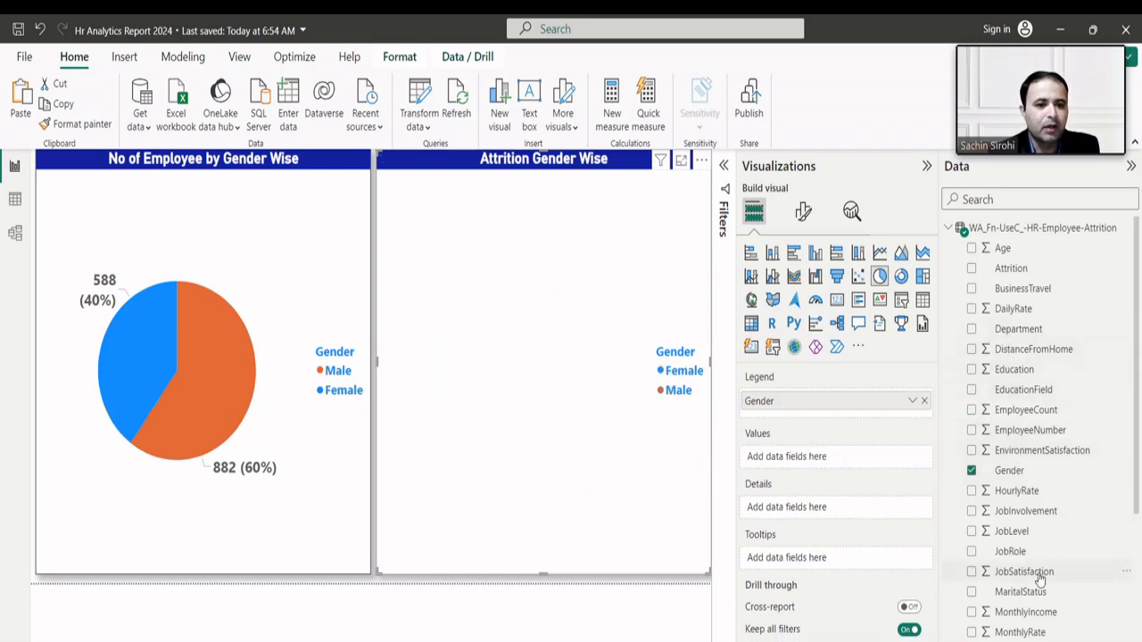
pyautogui.scroll(-5, 1038, 578)
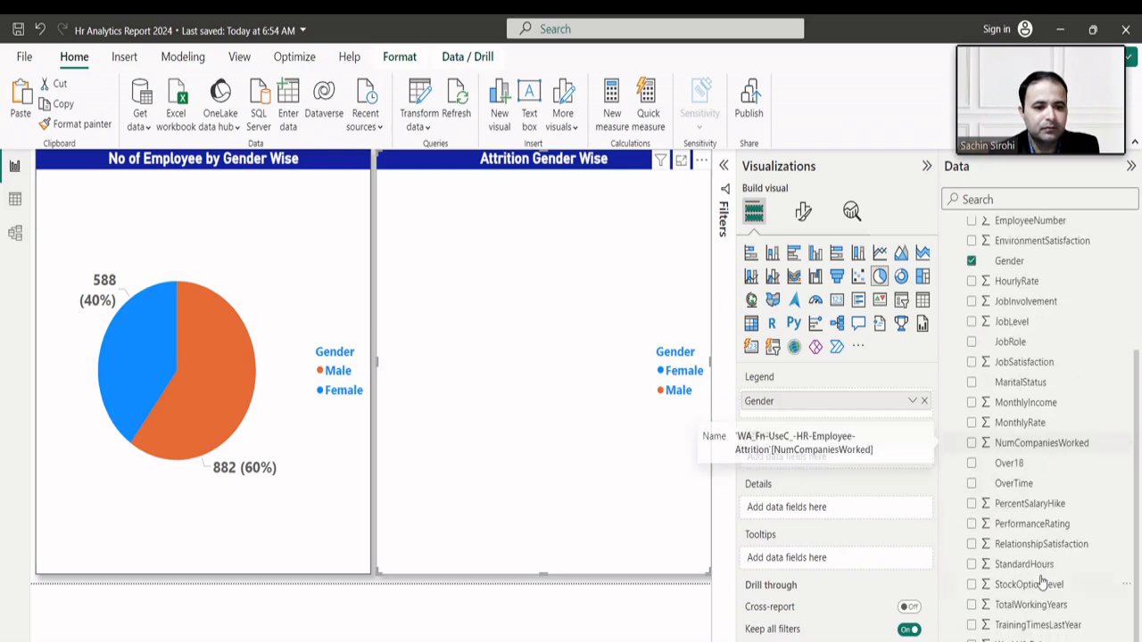
pyautogui.scroll(-2, 1040, 580)
pyautogui.scroll(6, 1040, 580)
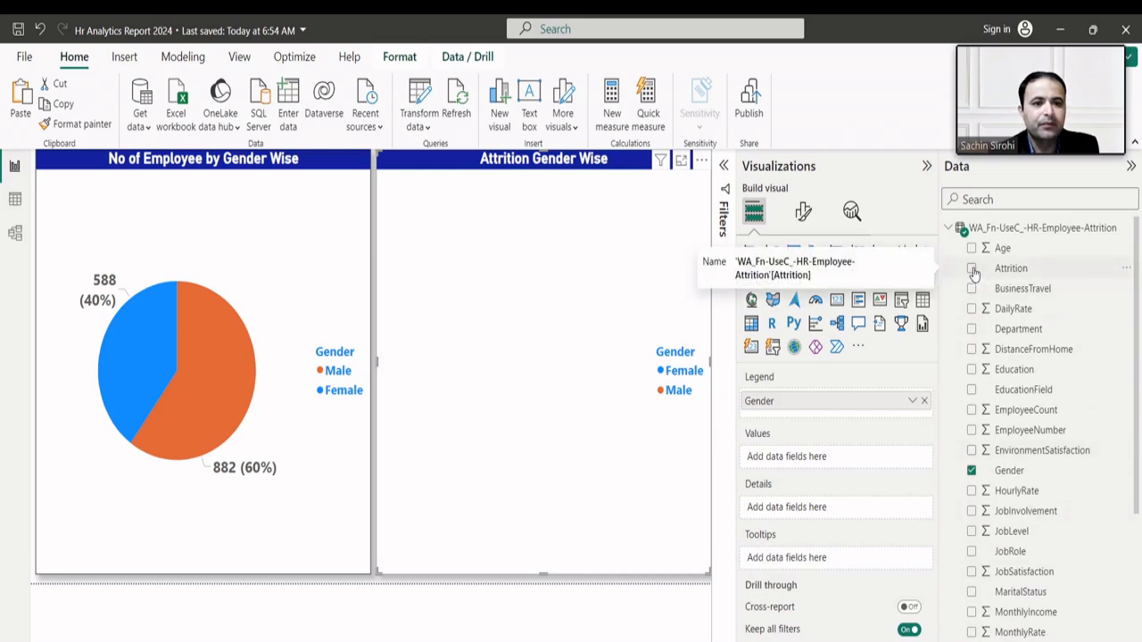
pyautogui.click(973, 269)
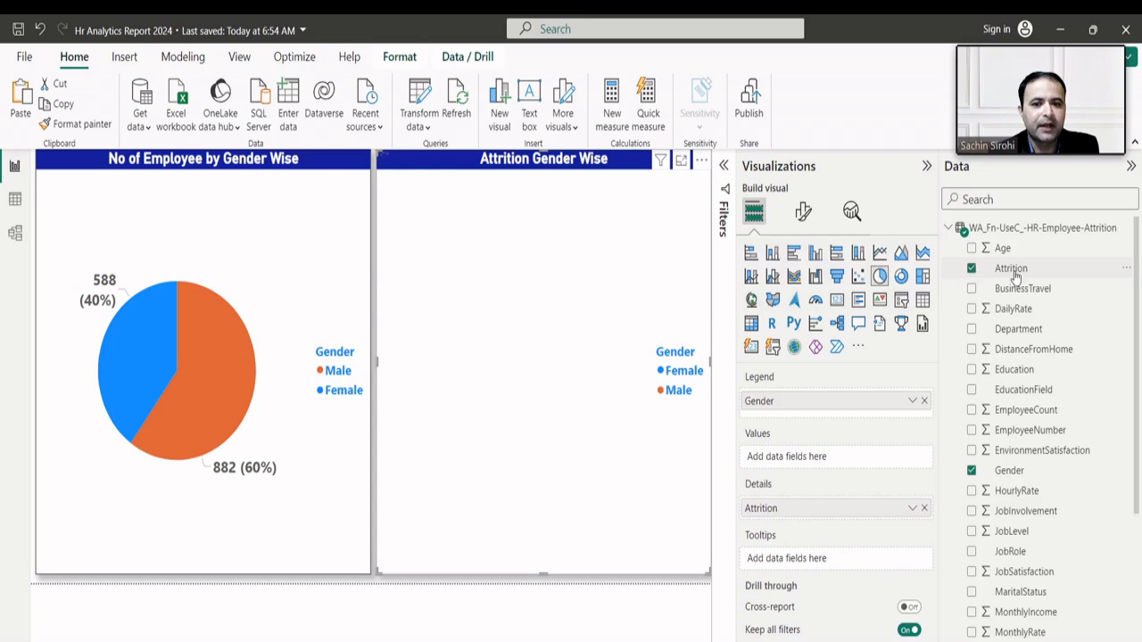
pyautogui.moveTo(1014, 277)
pyautogui.mouseDown()
pyautogui.moveTo(923, 371)
pyautogui.moveTo(1011, 269)
pyautogui.mouseUp()
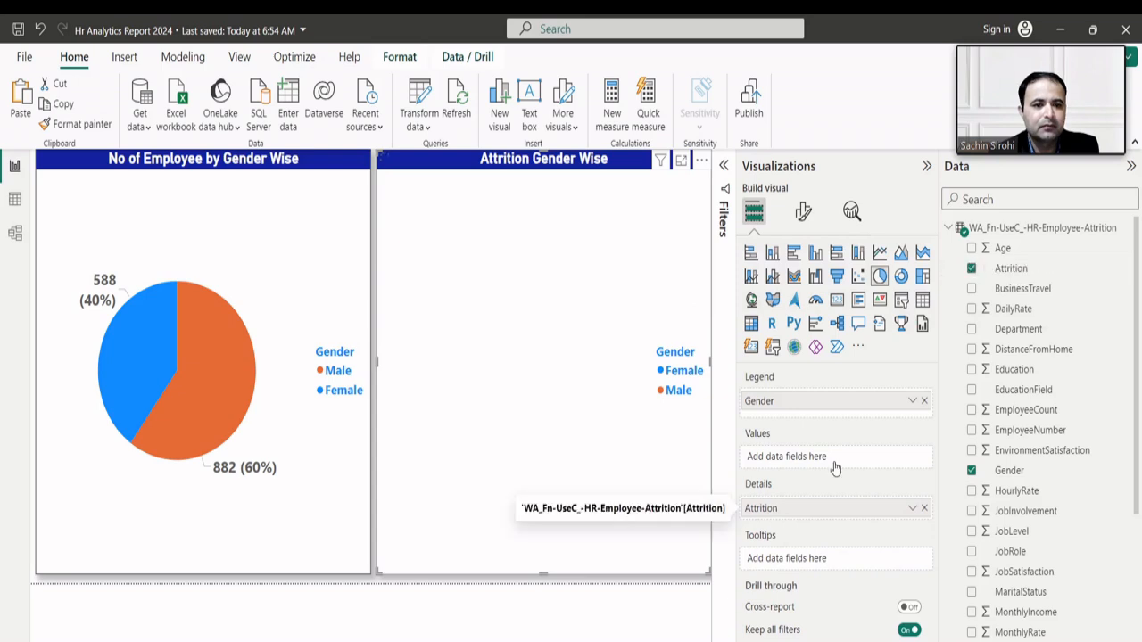
pyautogui.moveTo(836, 468); pyautogui.dragTo(831, 464)
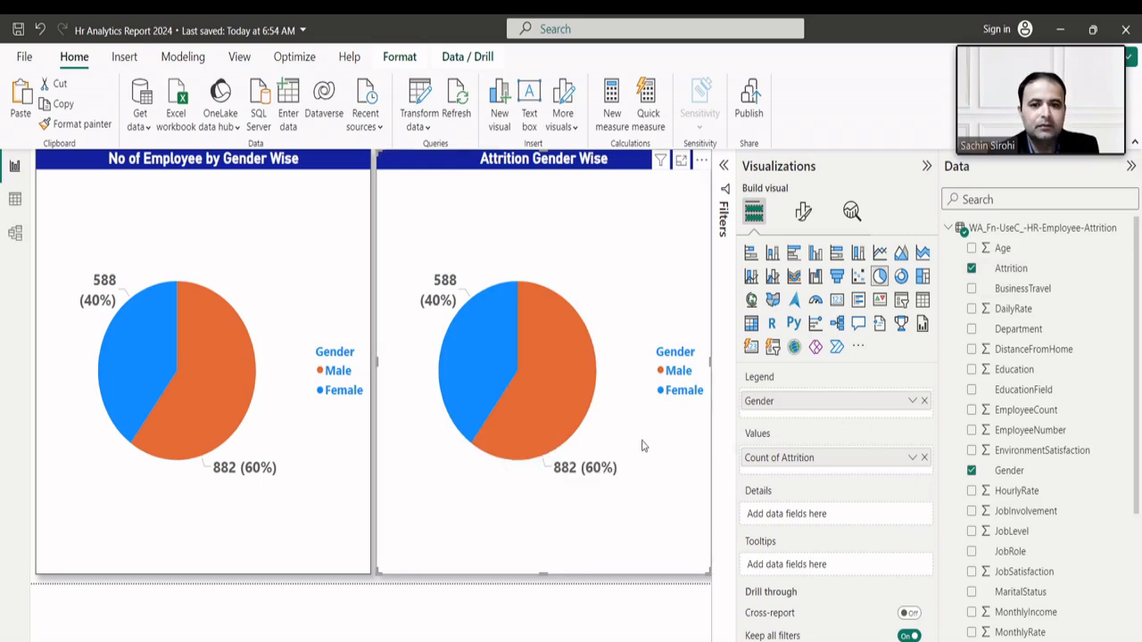
# - Replace EmployeeCount with EmployeeNumber as the original pie chart's values and summarize it by Count
pyautogui.click(282, 274)
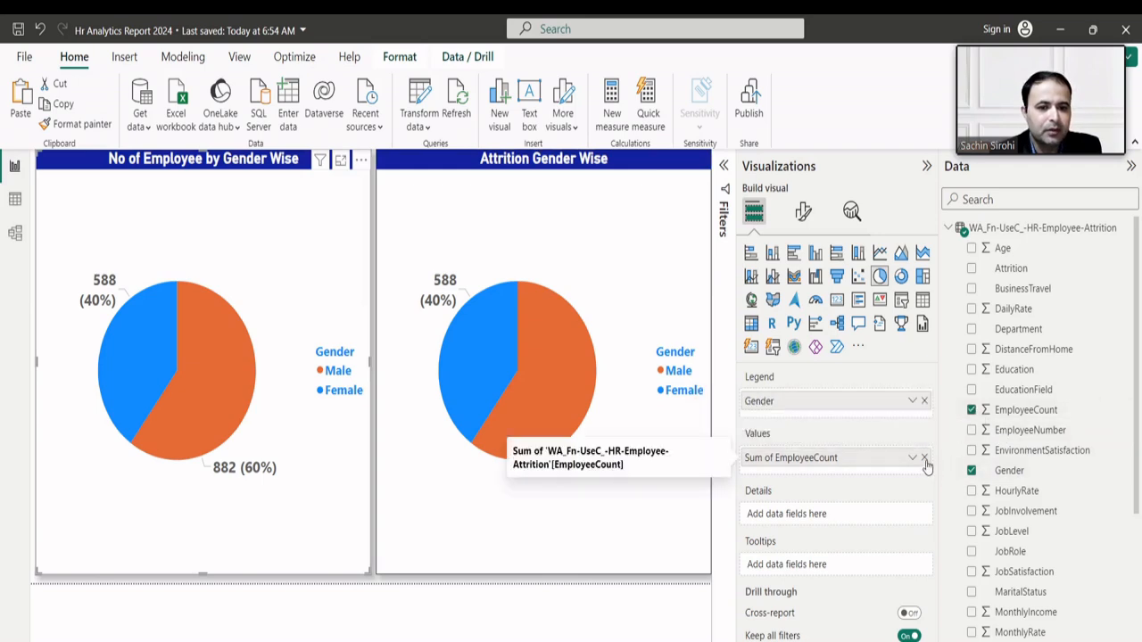
pyautogui.click(926, 458)
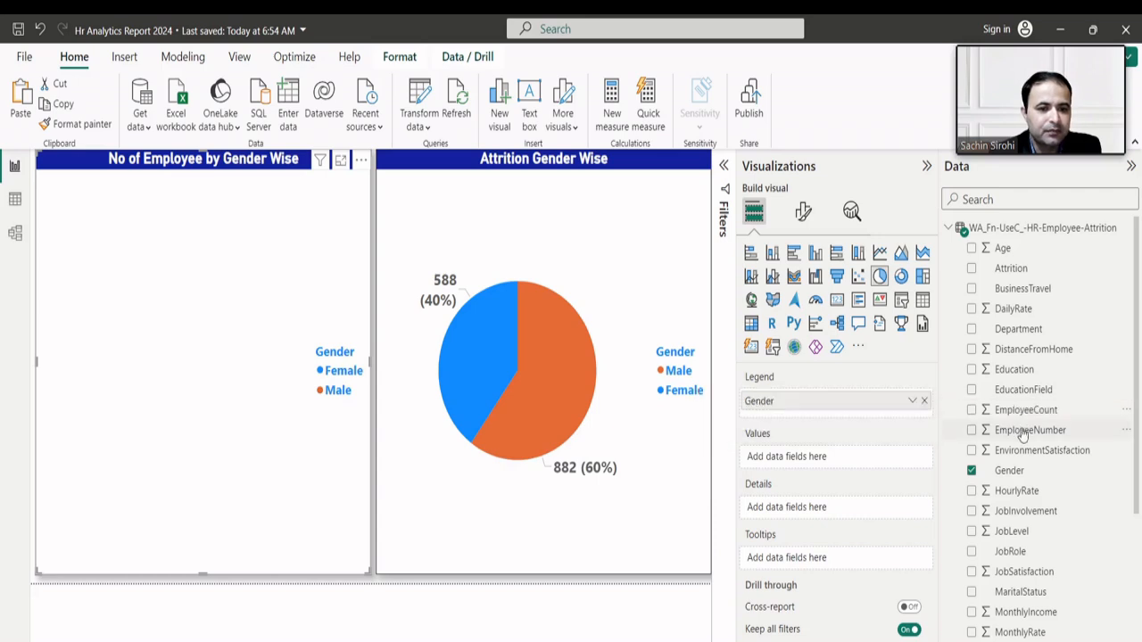
pyautogui.moveTo(1022, 430); pyautogui.dragTo(836, 461)
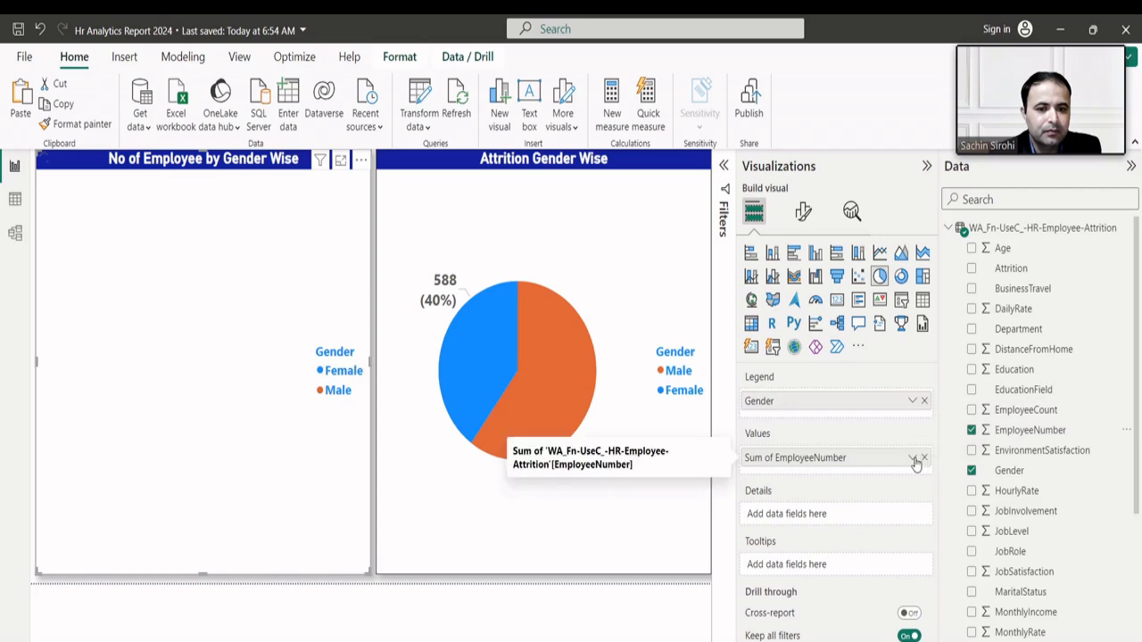
pyautogui.click(913, 460)
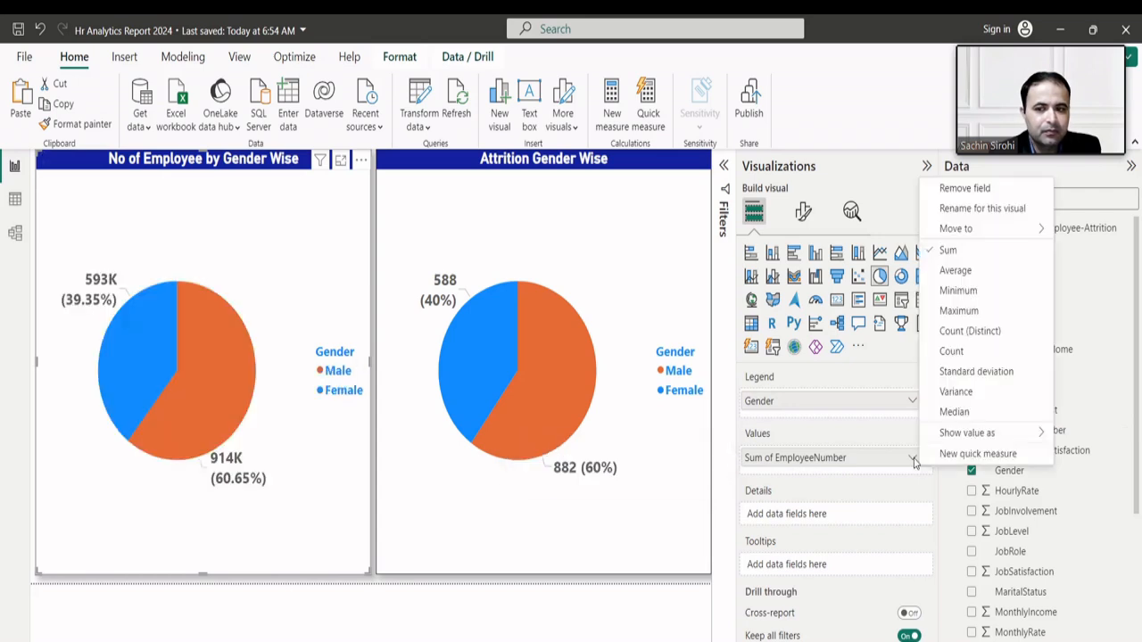
pyautogui.click(949, 352)
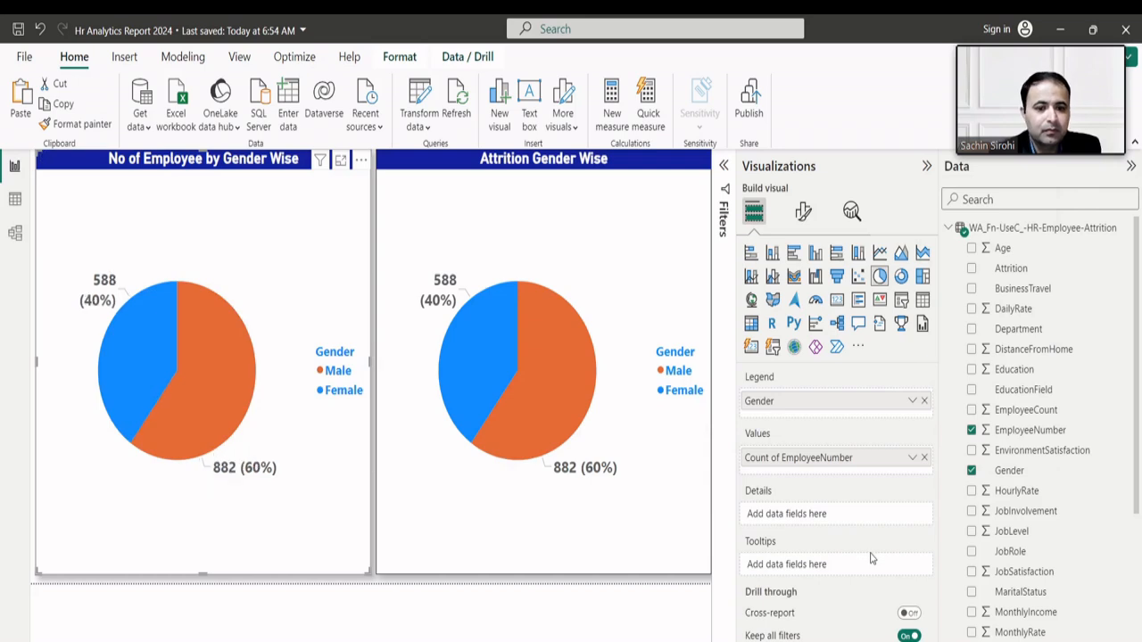
pyautogui.click(911, 460)
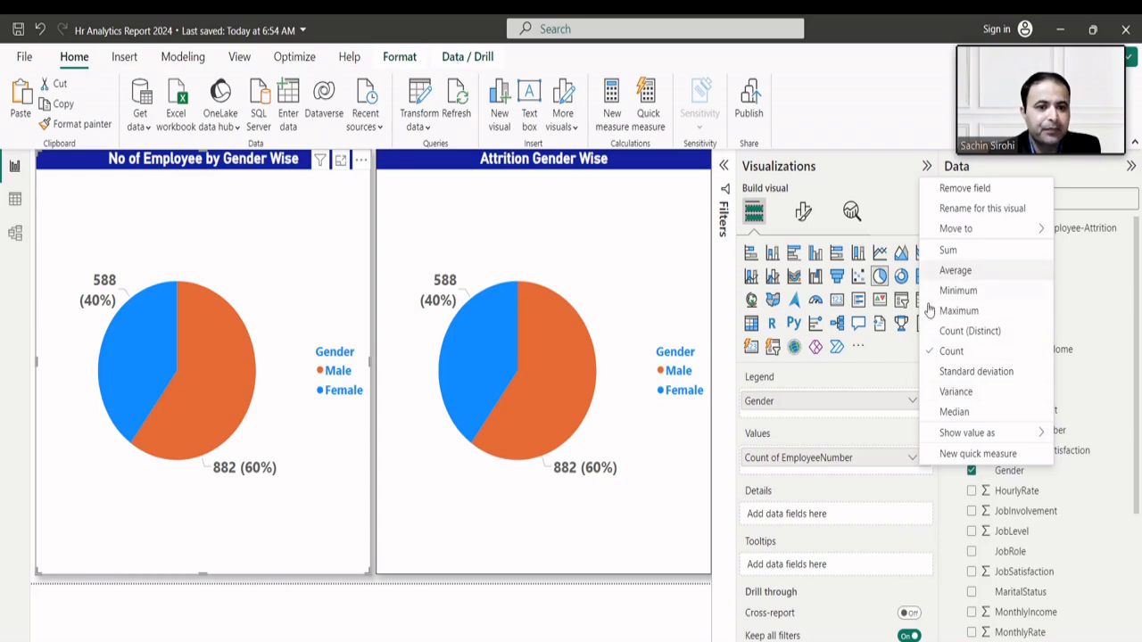
pyautogui.click(911, 458)
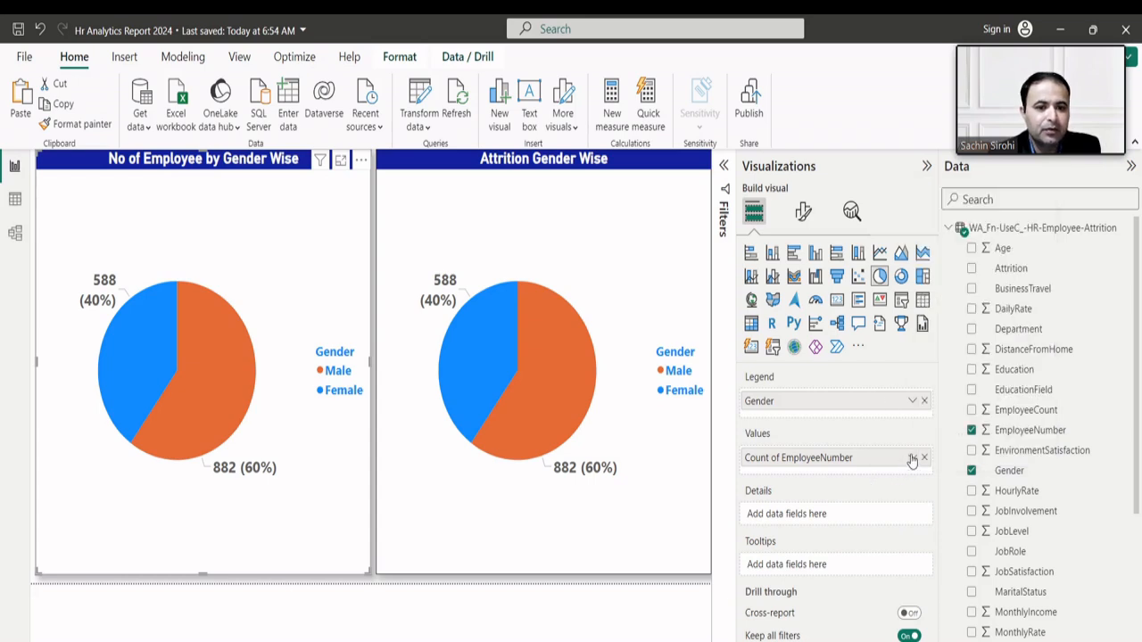
# - Remove EmployeeNumber from the original pie chart's values and put EmployeeCount back in its place
pyautogui.click(924, 457)
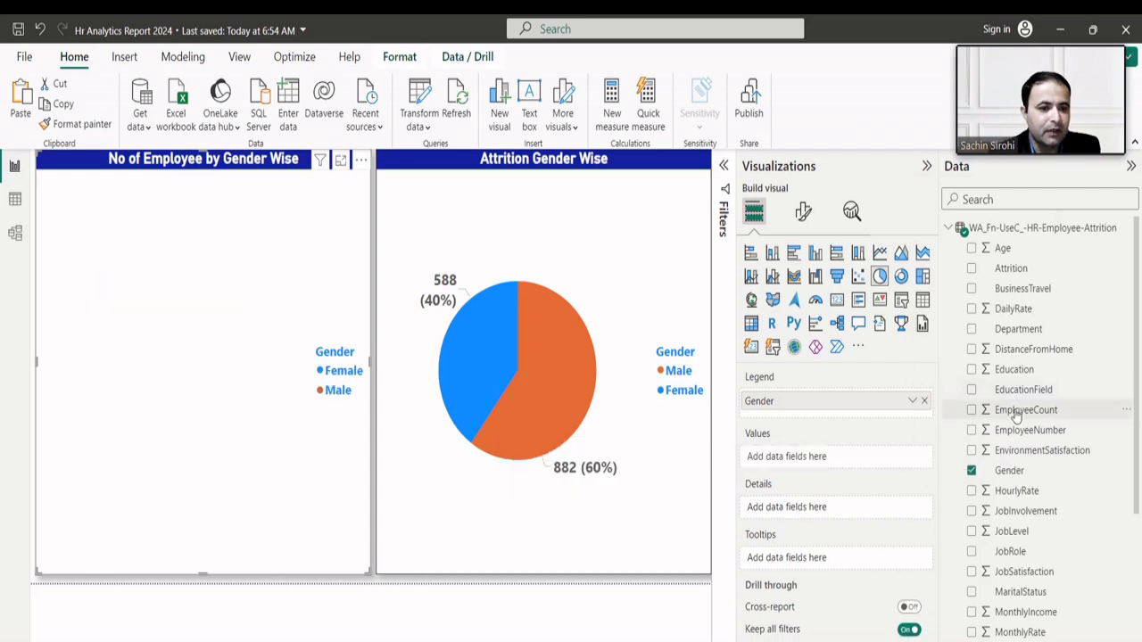
pyautogui.moveTo(1018, 409); pyautogui.dragTo(814, 464)
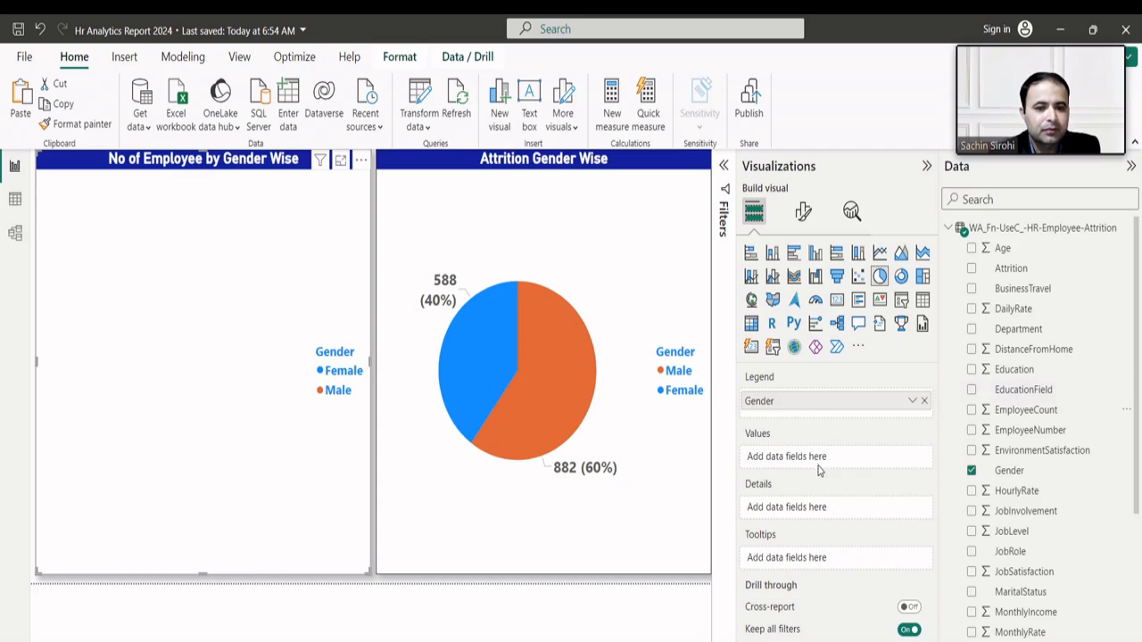
pyautogui.click(972, 410)
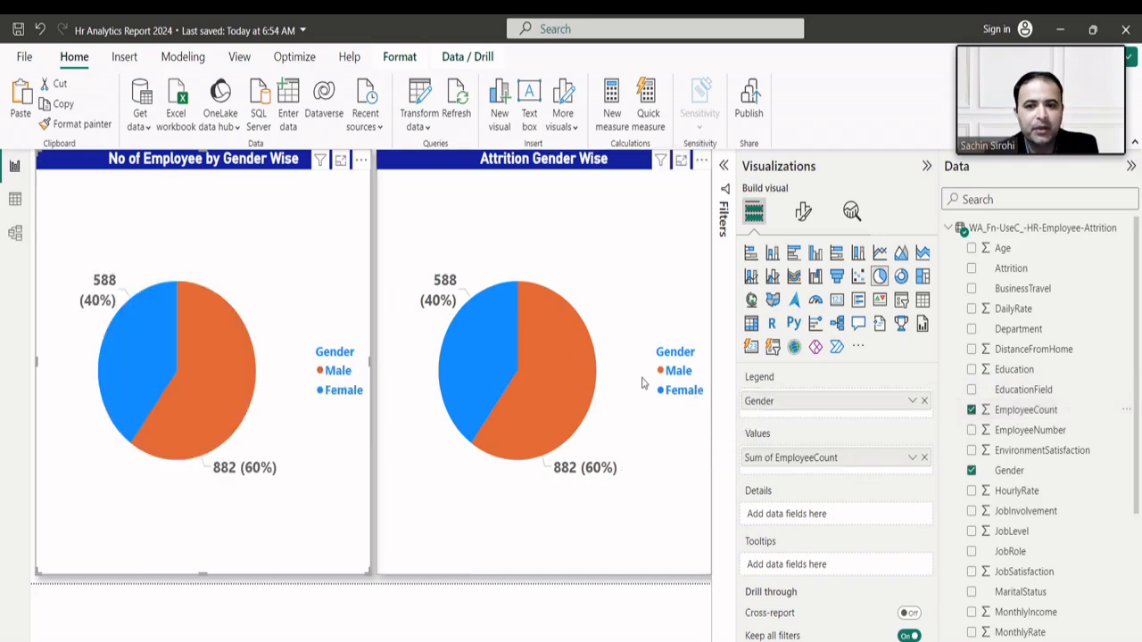
# - Check the aggregation options for the Attrition chart's values and examine the Attrition column's entries in the data table
pyautogui.click(622, 318)
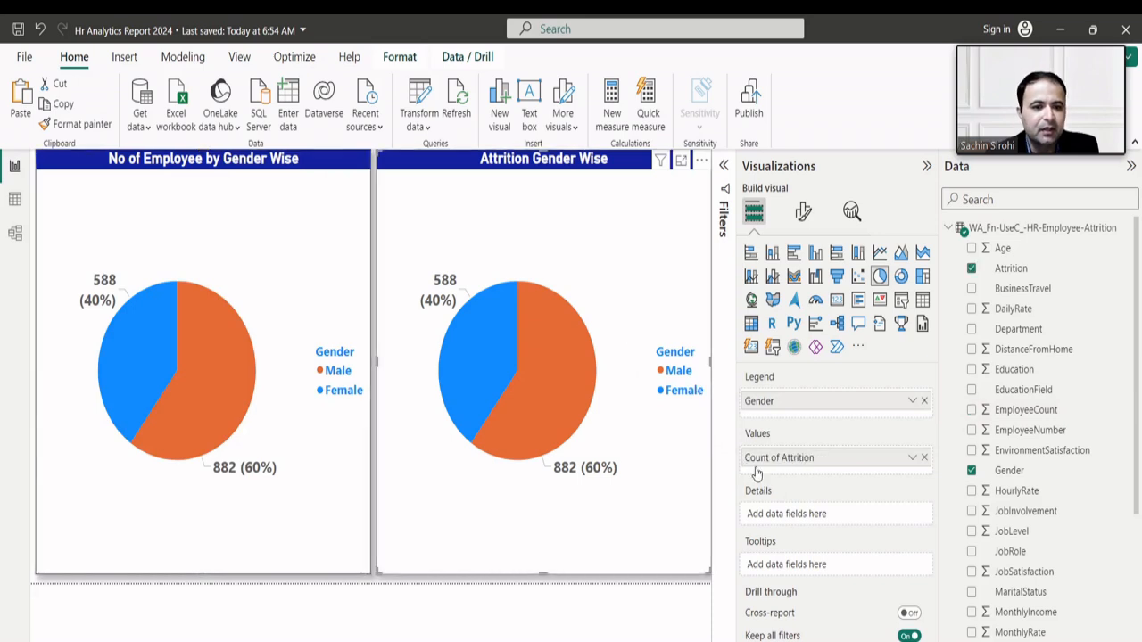
pyautogui.click(911, 459)
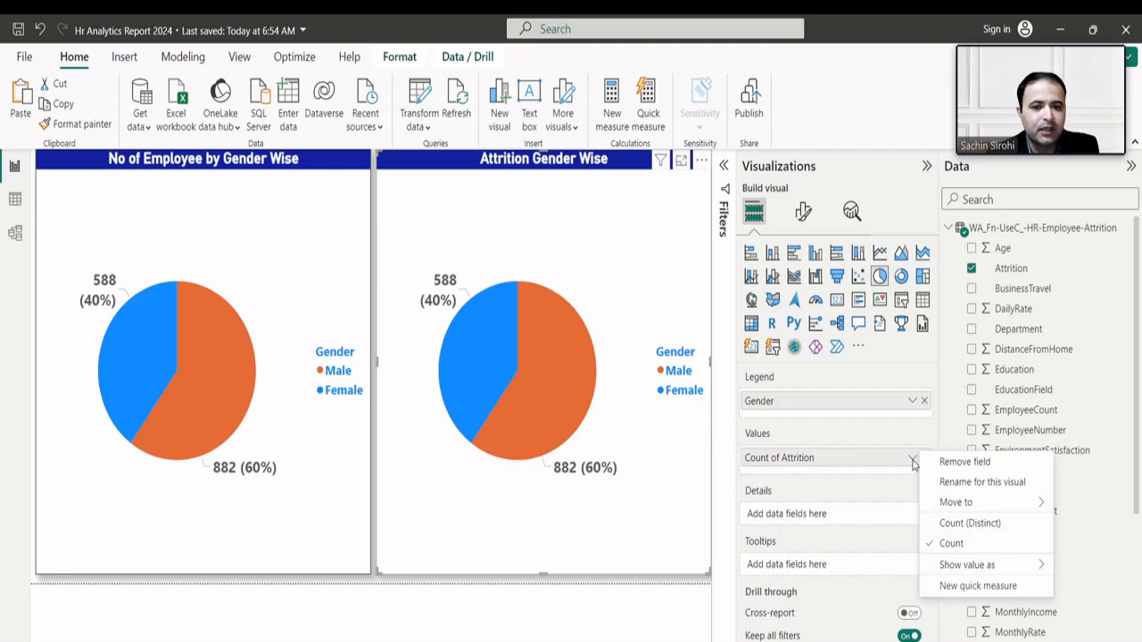
pyautogui.click(15, 202)
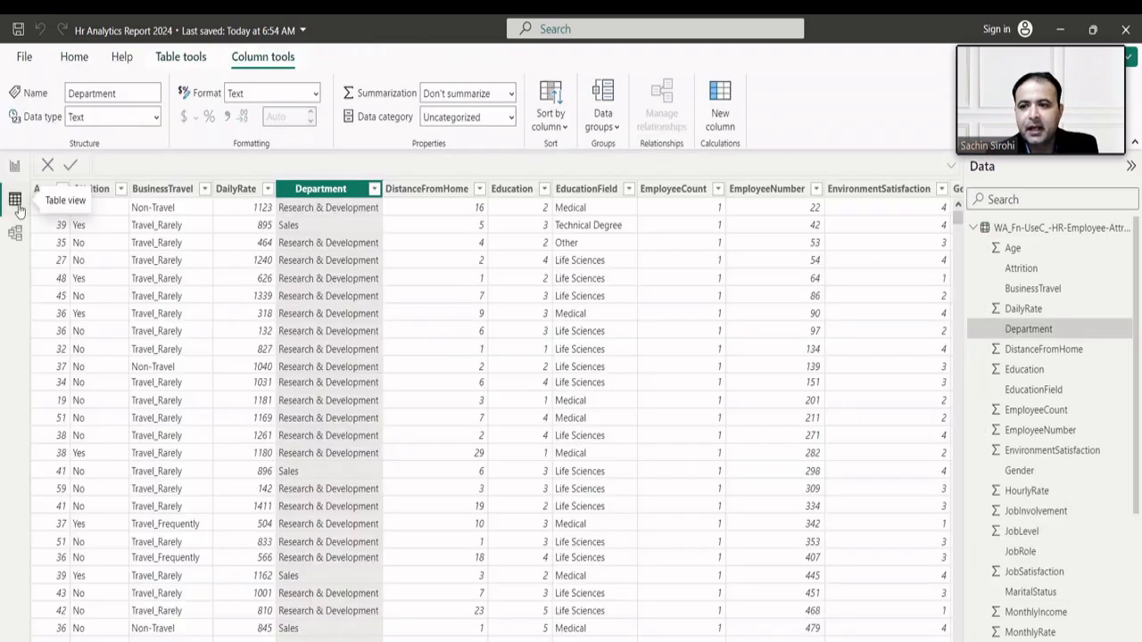
pyautogui.click(111, 234)
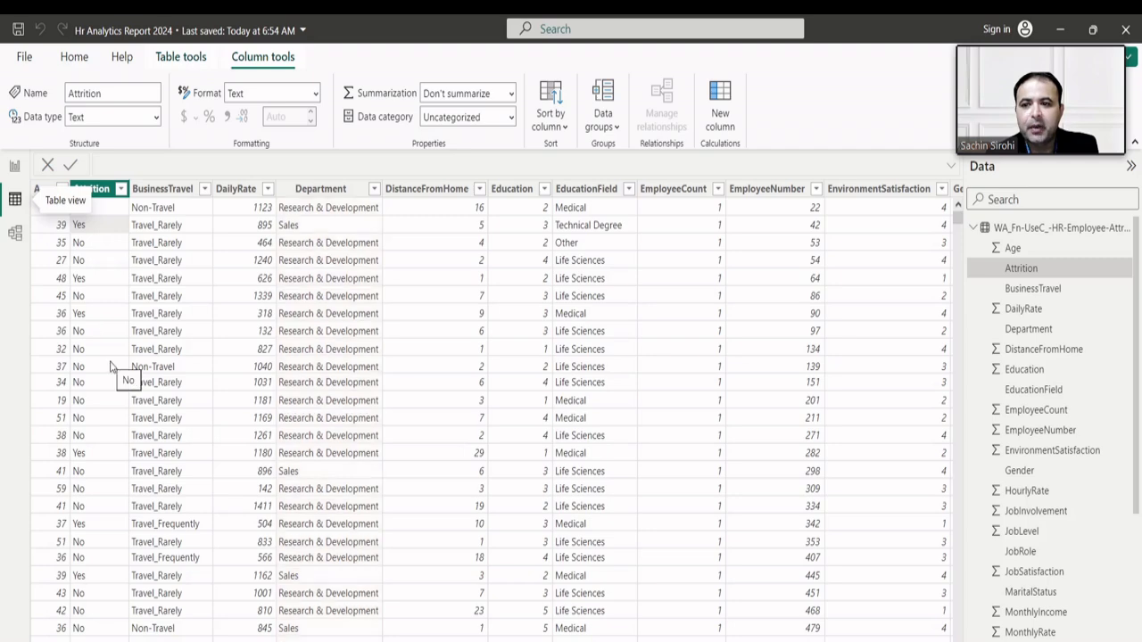
pyautogui.scroll(-1, 110, 366)
pyautogui.scroll(-3, 110, 366)
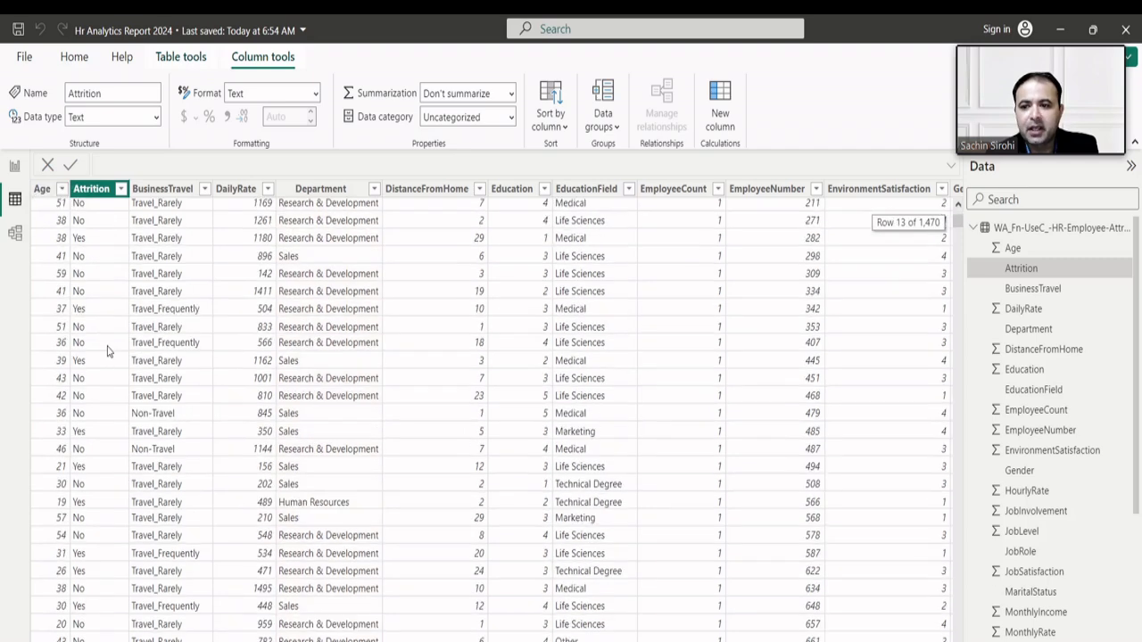
pyautogui.scroll(4, 107, 352)
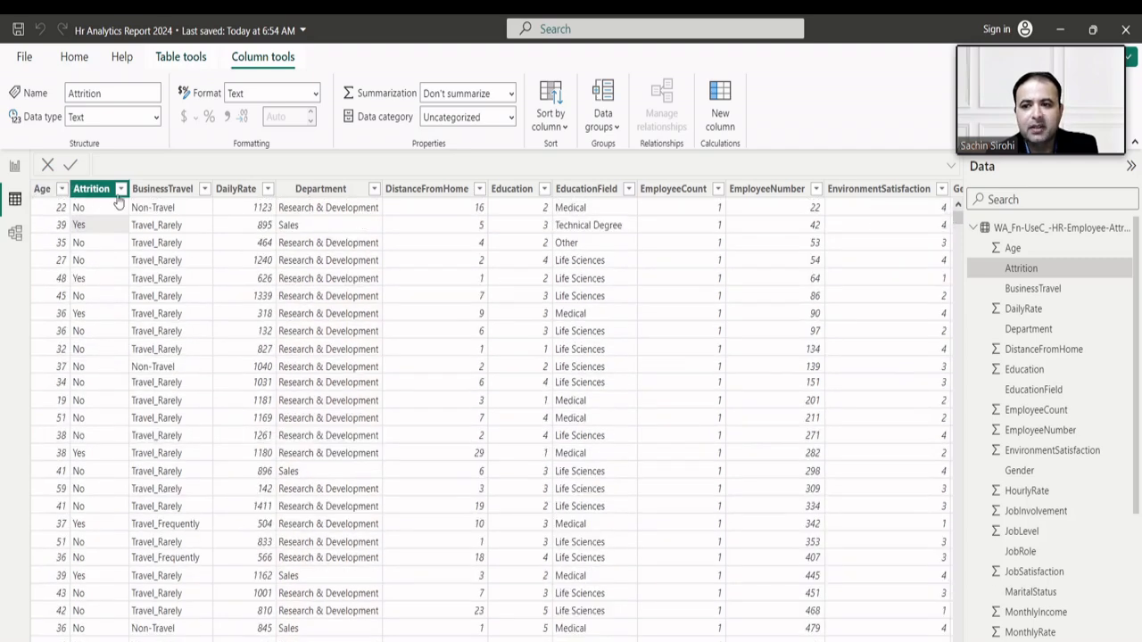
pyautogui.scroll(-5, 125, 392)
pyautogui.scroll(5, 125, 393)
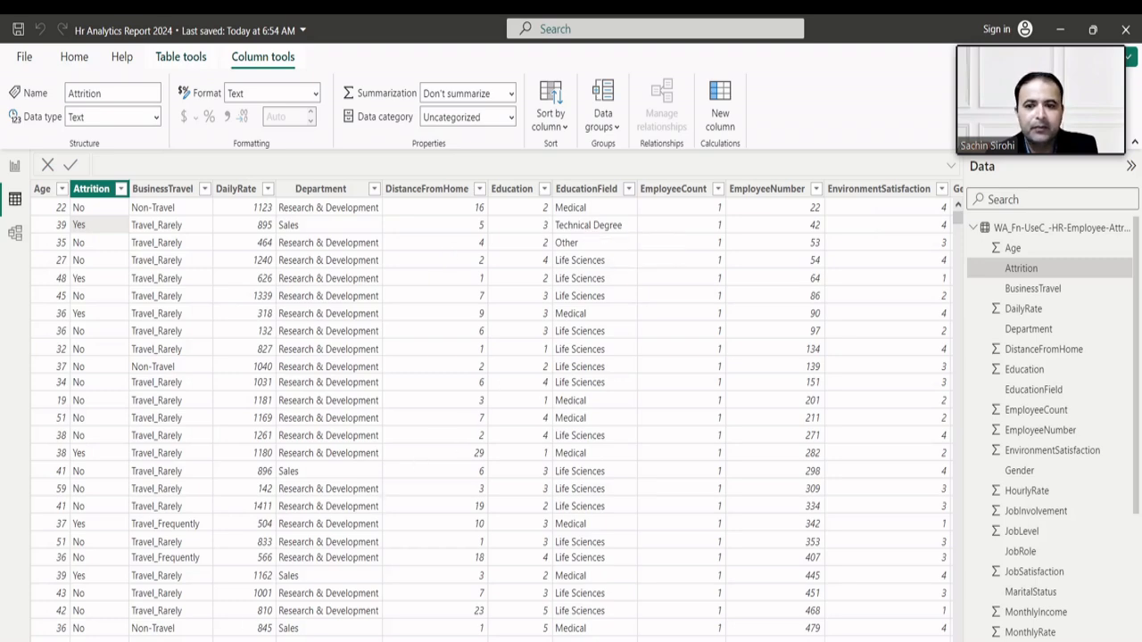
# - Look through the data table's columns from Attrition across to YearsWithCurrManager and return to the first columns
pyautogui.hscroll(10, 496, 410)
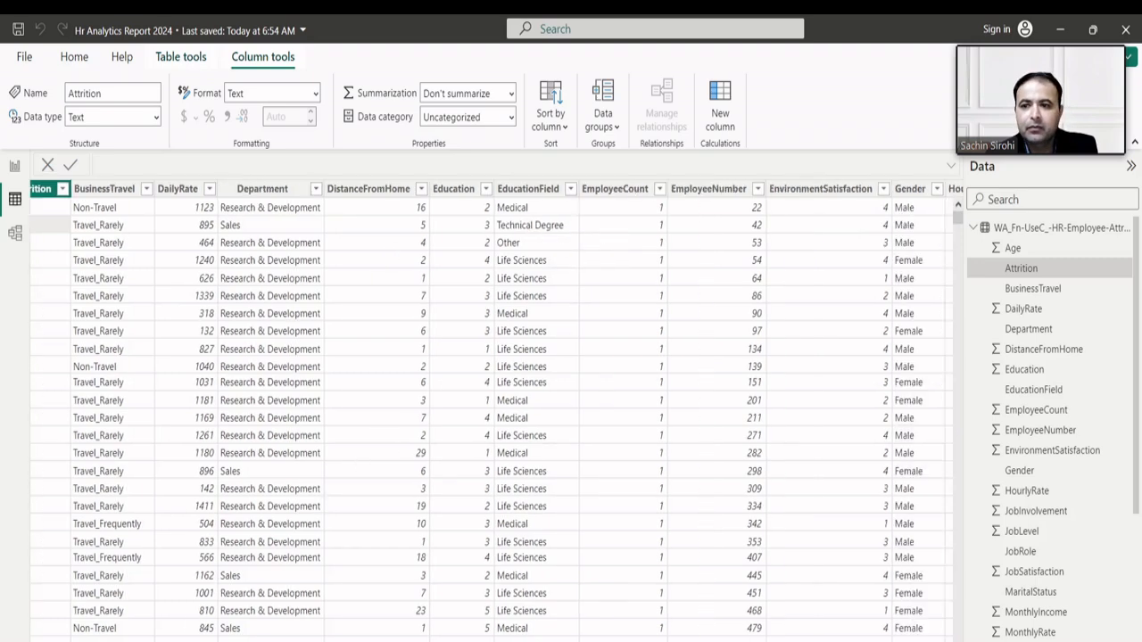
pyautogui.hscroll(2, 496, 411)
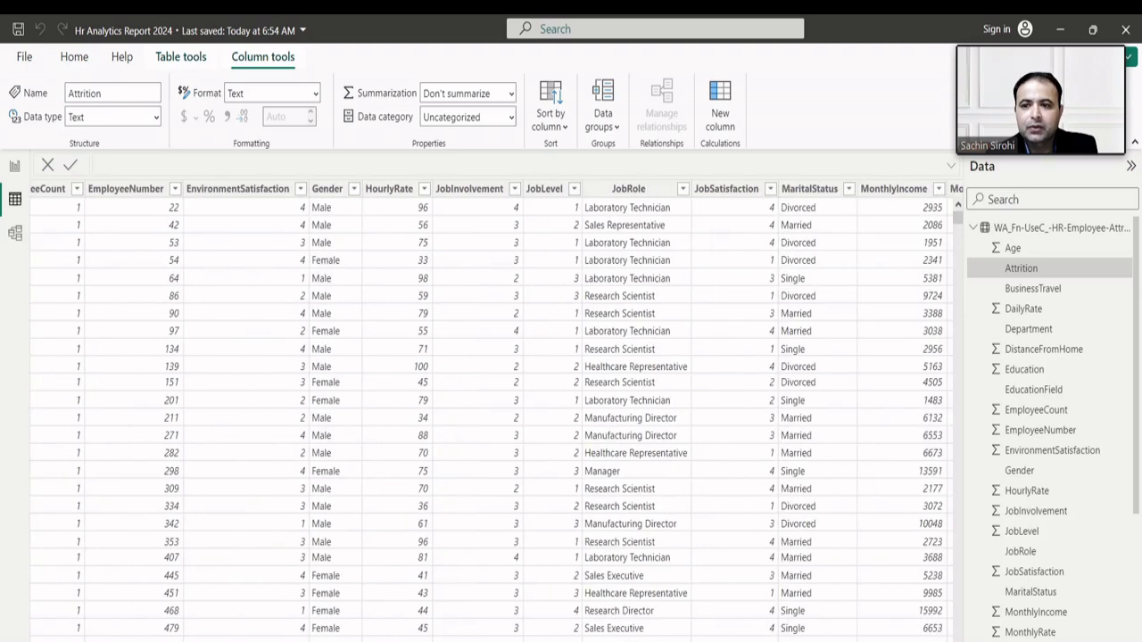
pyautogui.hscroll(5, 496, 411)
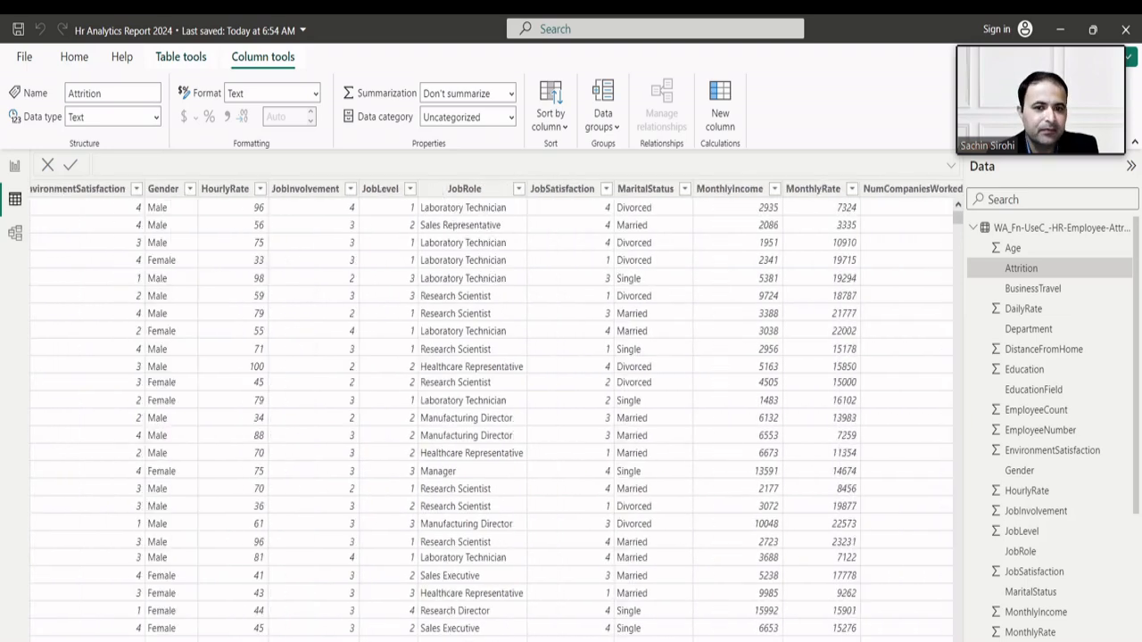
pyautogui.hscroll(12, 497, 411)
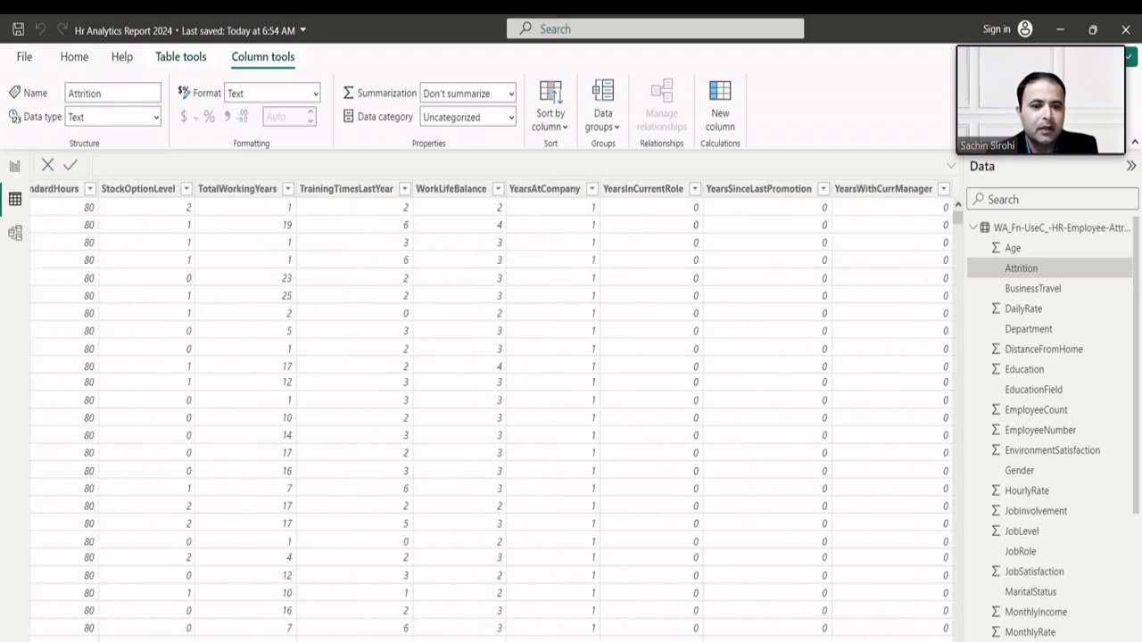
pyautogui.hscroll(-15, 496, 410)
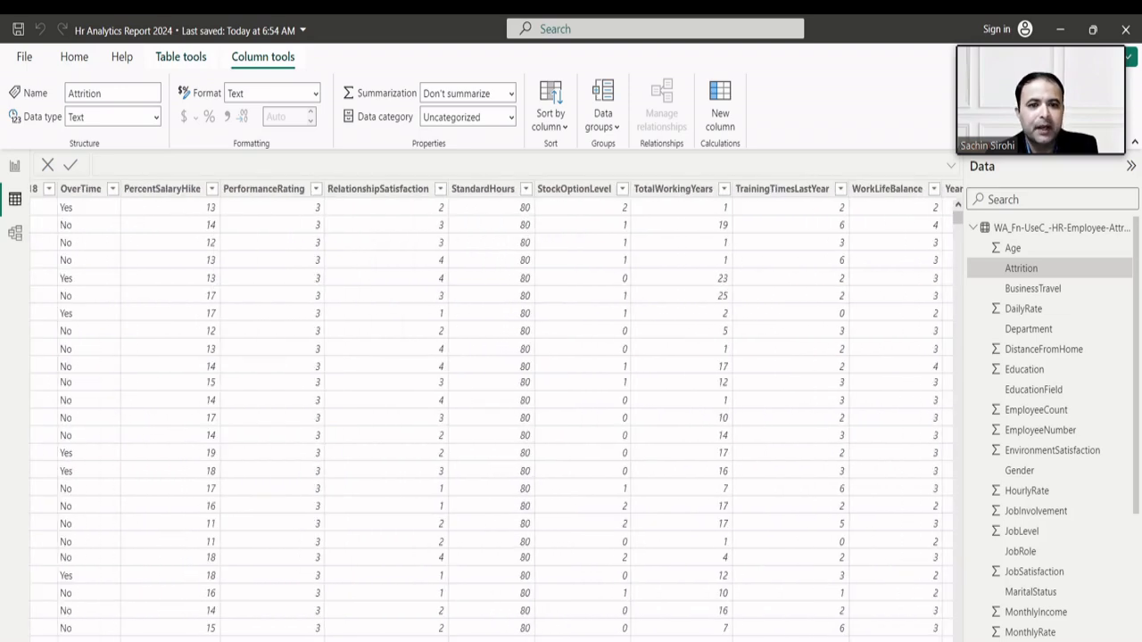
pyautogui.hscroll(-3, 496, 411)
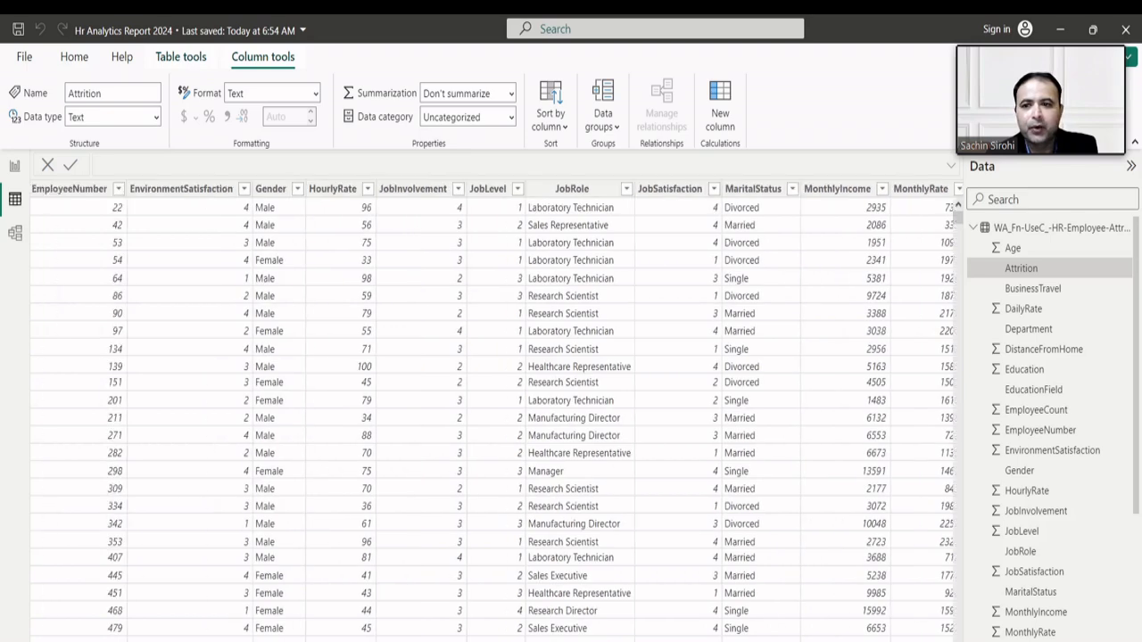
pyautogui.hscroll(-6, 244, 616)
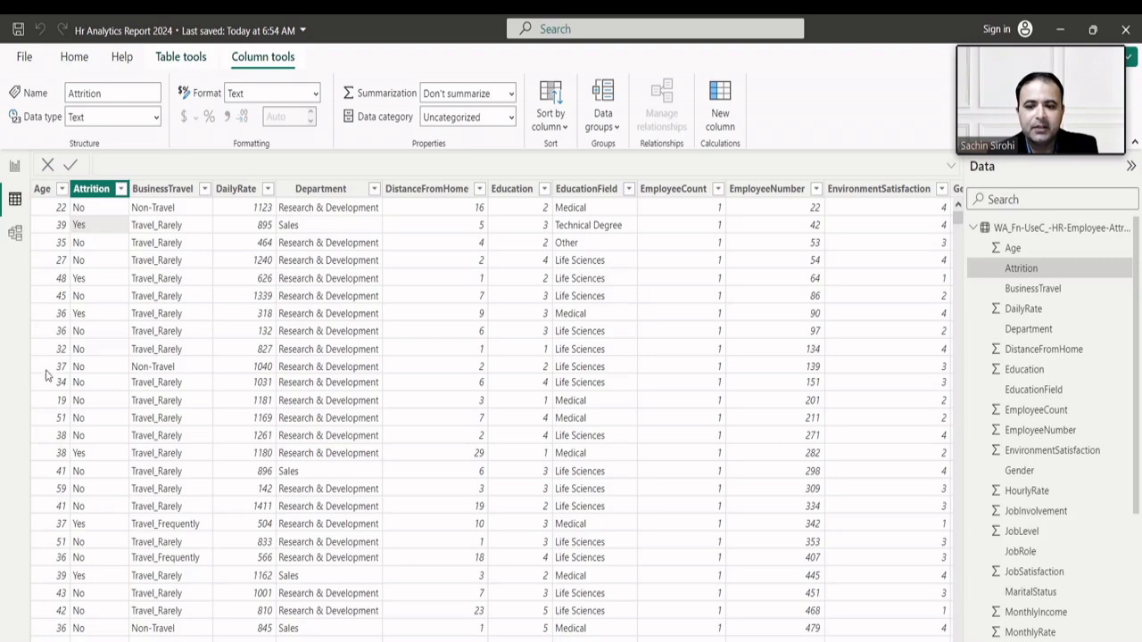
# - Replace EmployeeCount with Age as the values of the No of Employee by Gender Wise pie chart and summarize it by Count
pyautogui.click(16, 168)
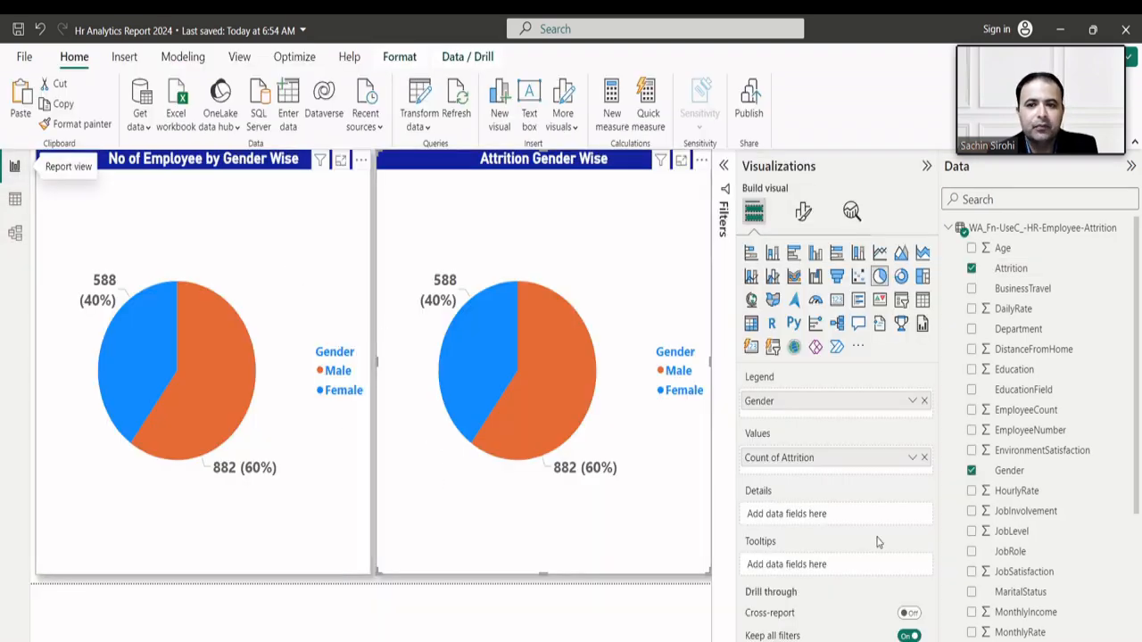
pyautogui.click(321, 358)
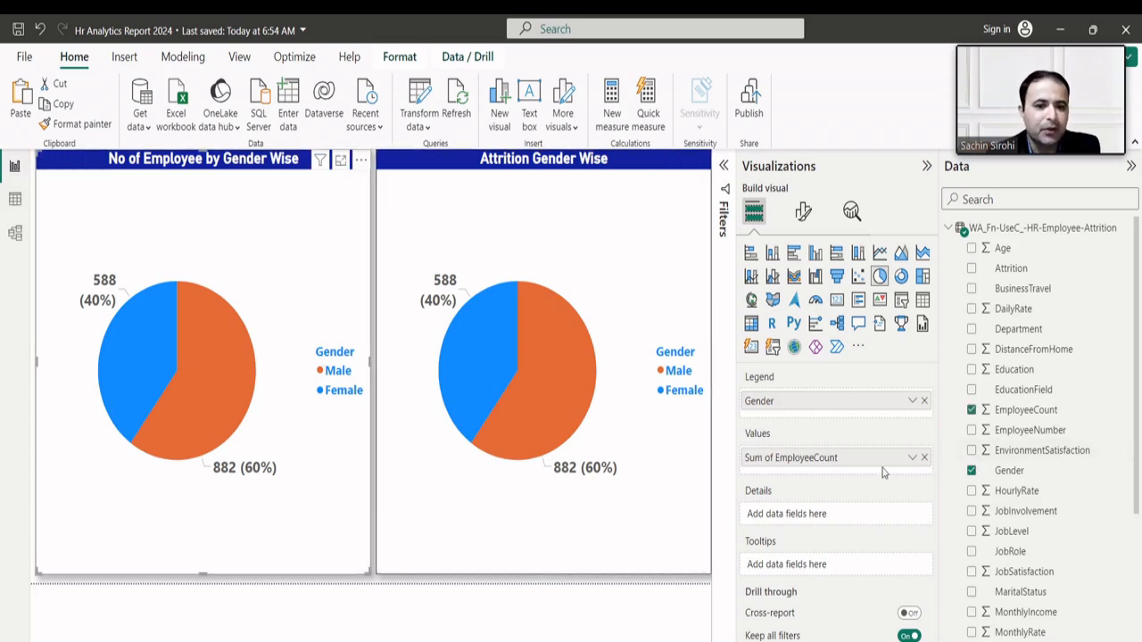
pyautogui.click(925, 458)
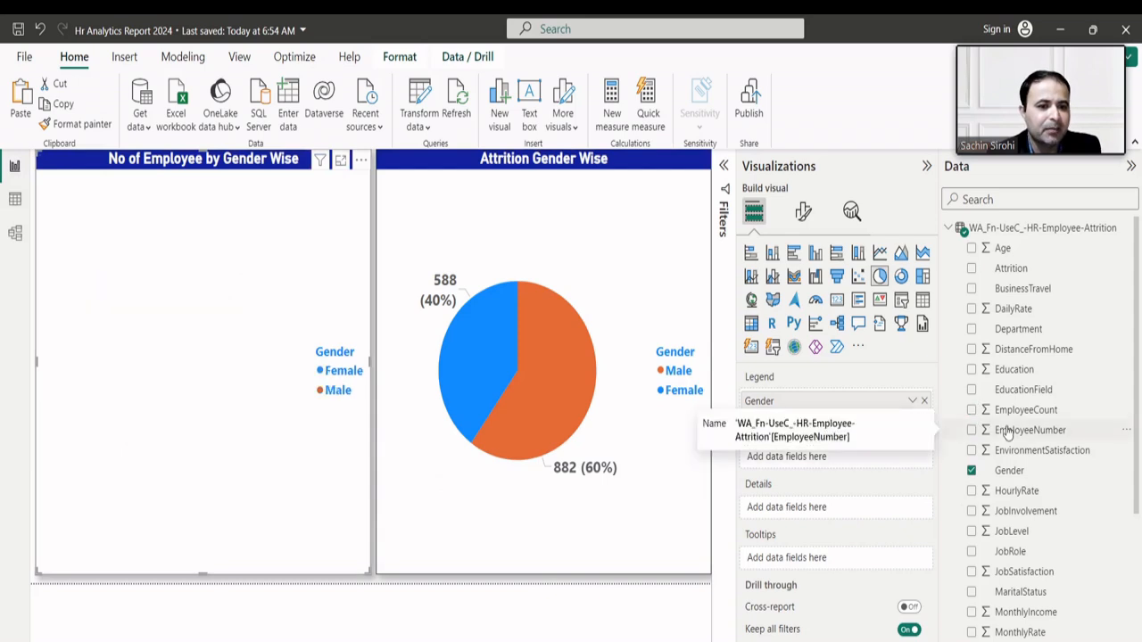
pyautogui.click(972, 249)
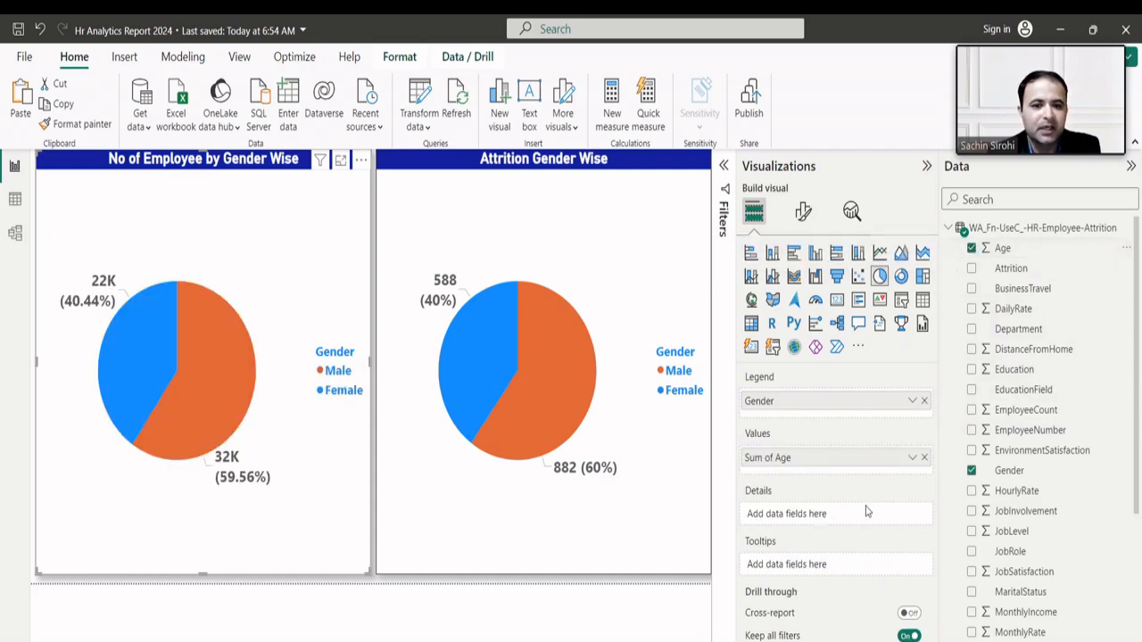
pyautogui.click(912, 458)
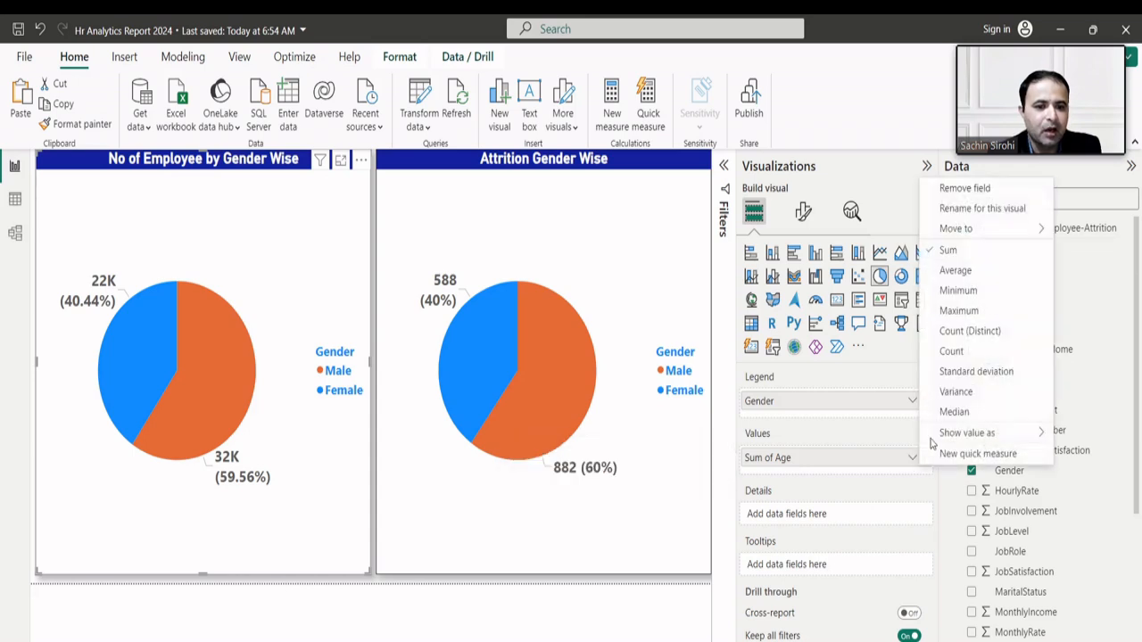
pyautogui.click(952, 351)
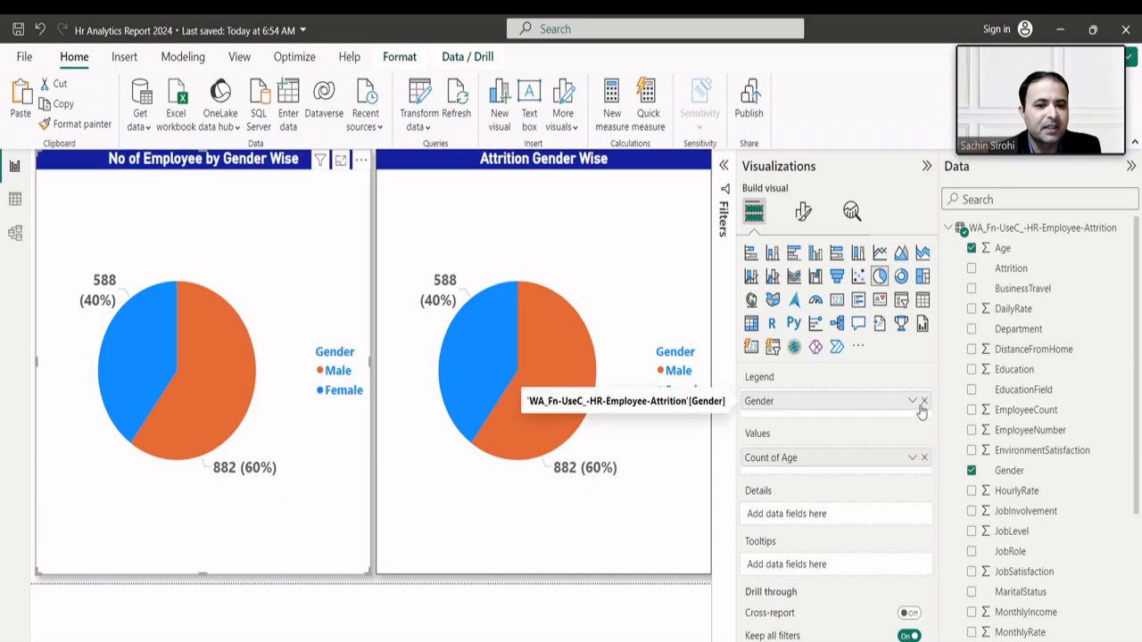
# - Replace Age with EmployeeCount as the employee pie chart's values and summarize it by Count
pyautogui.click(925, 459)
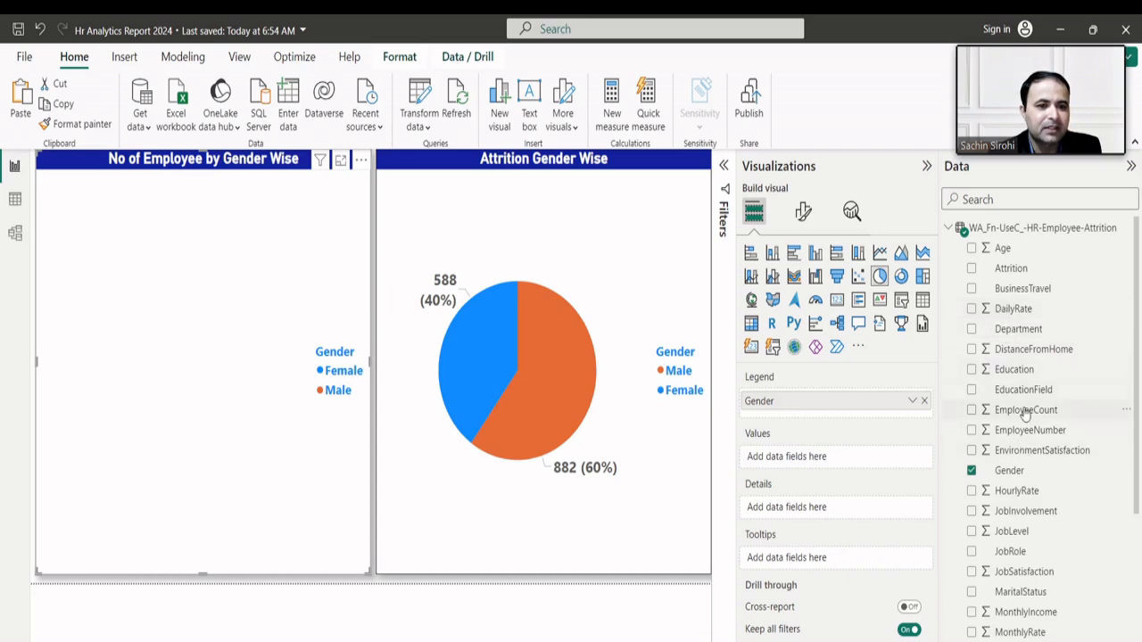
pyautogui.moveTo(1025, 411); pyautogui.dragTo(853, 472)
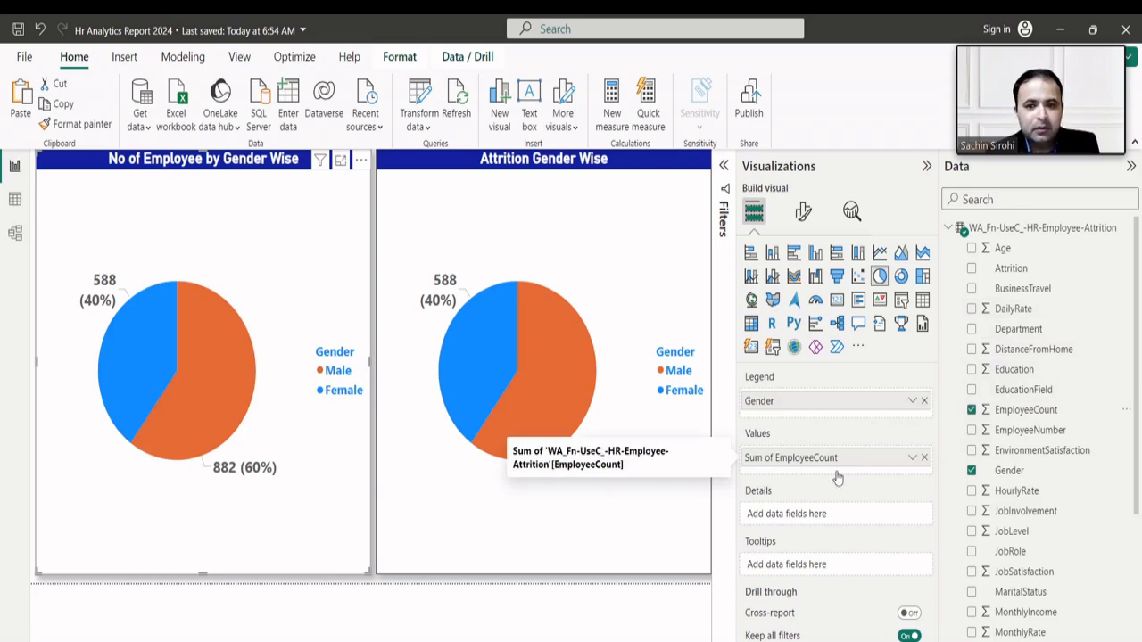
pyautogui.click(912, 460)
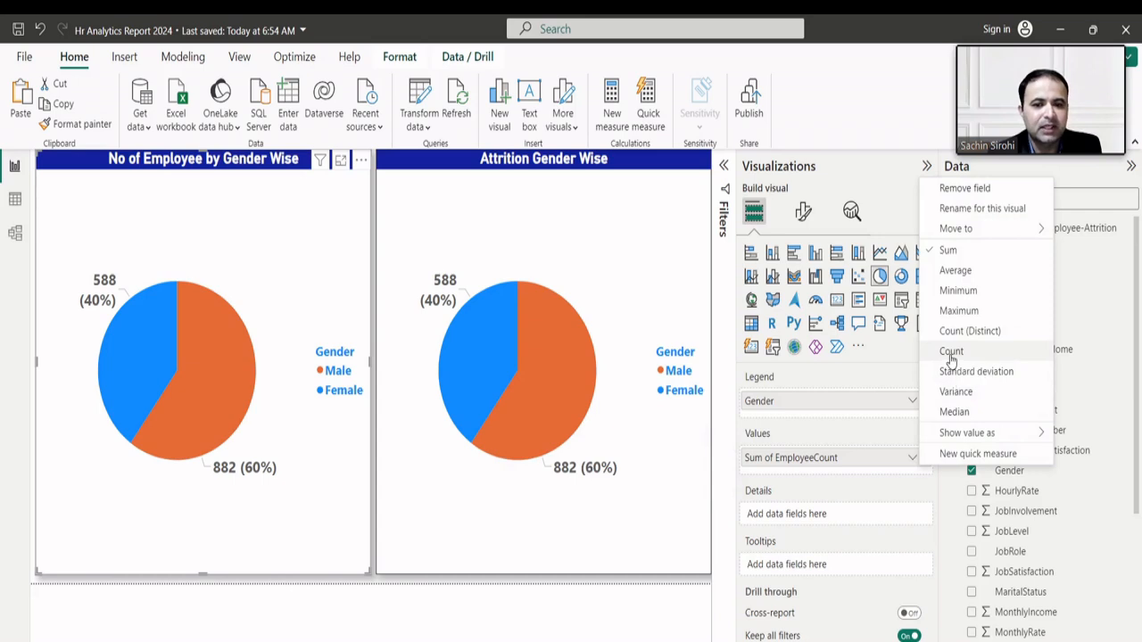
pyautogui.click(951, 351)
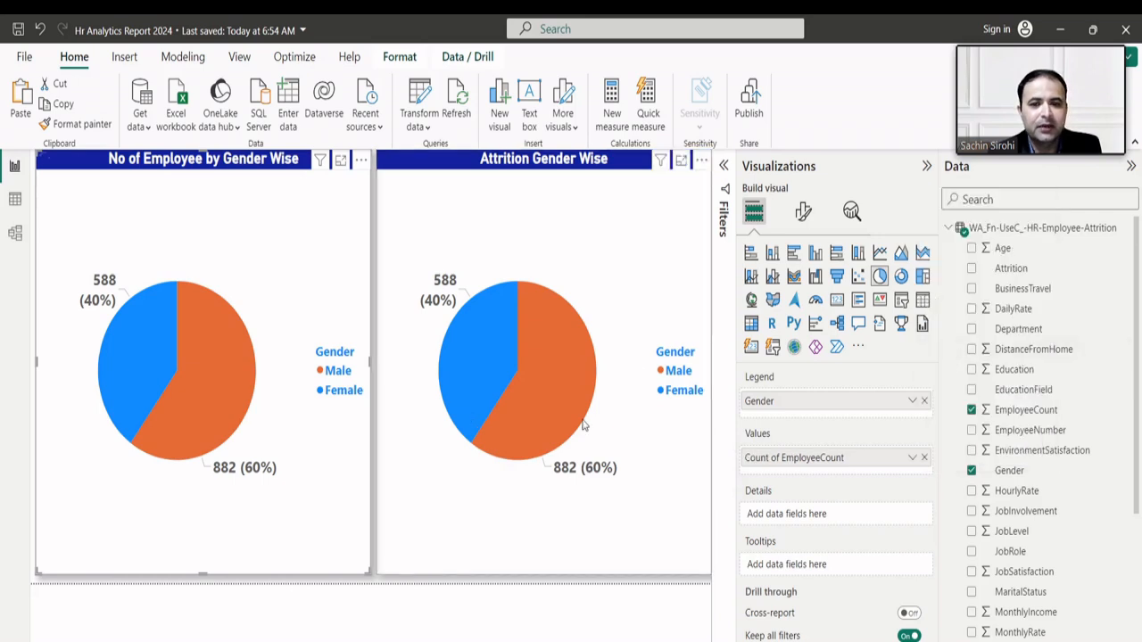
pyautogui.moveTo(517, 397)
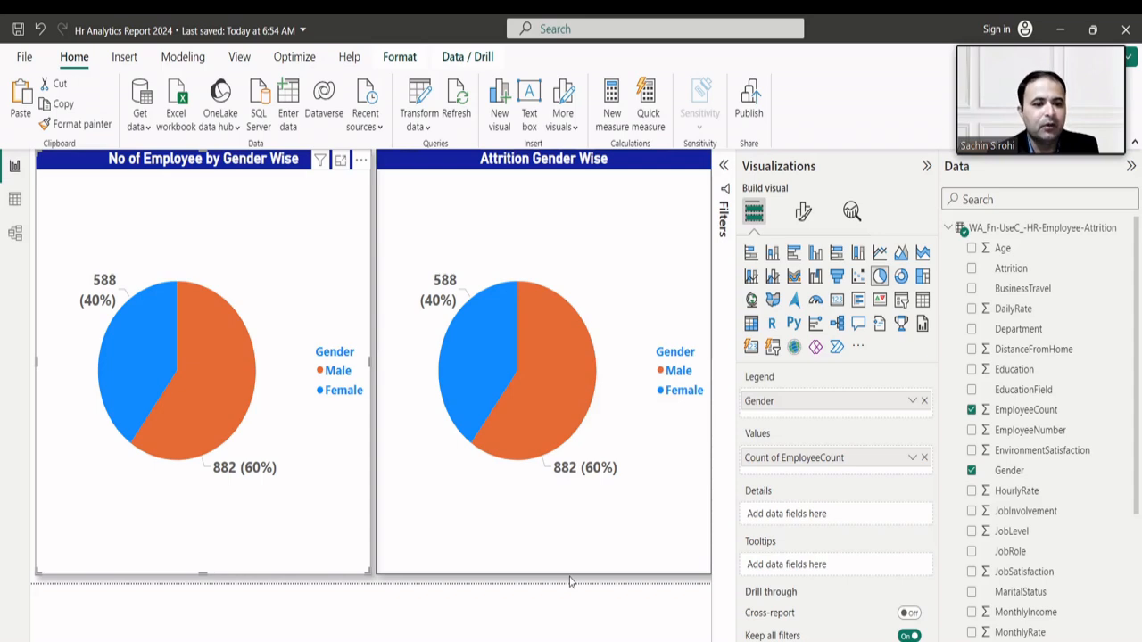
pyautogui.moveTo(1051, 52)
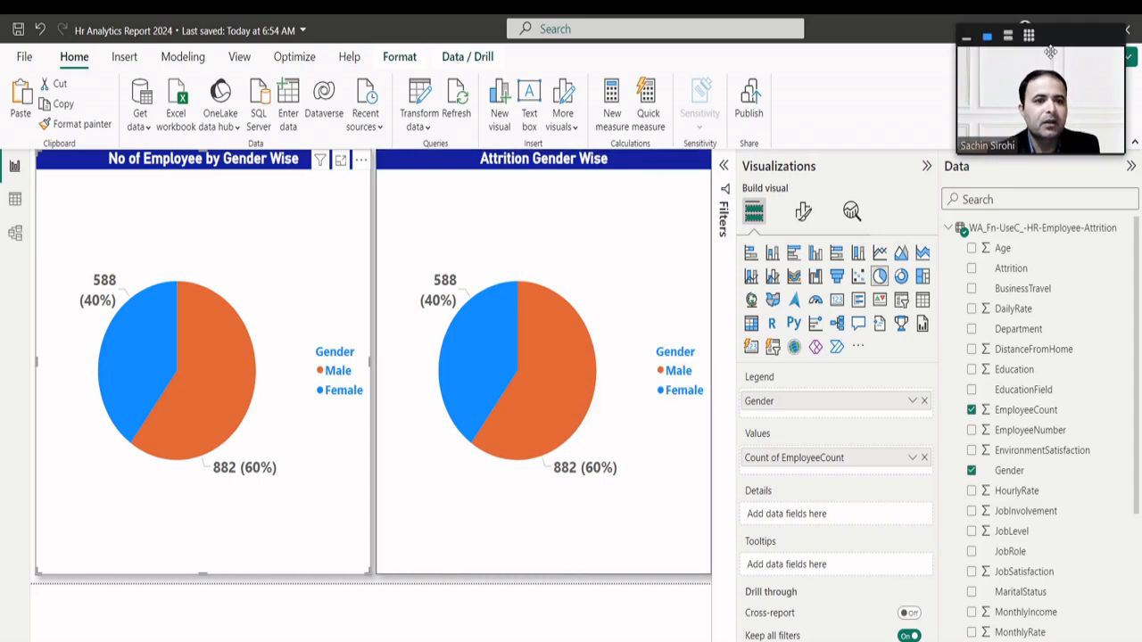
pyautogui.click(1007, 36)
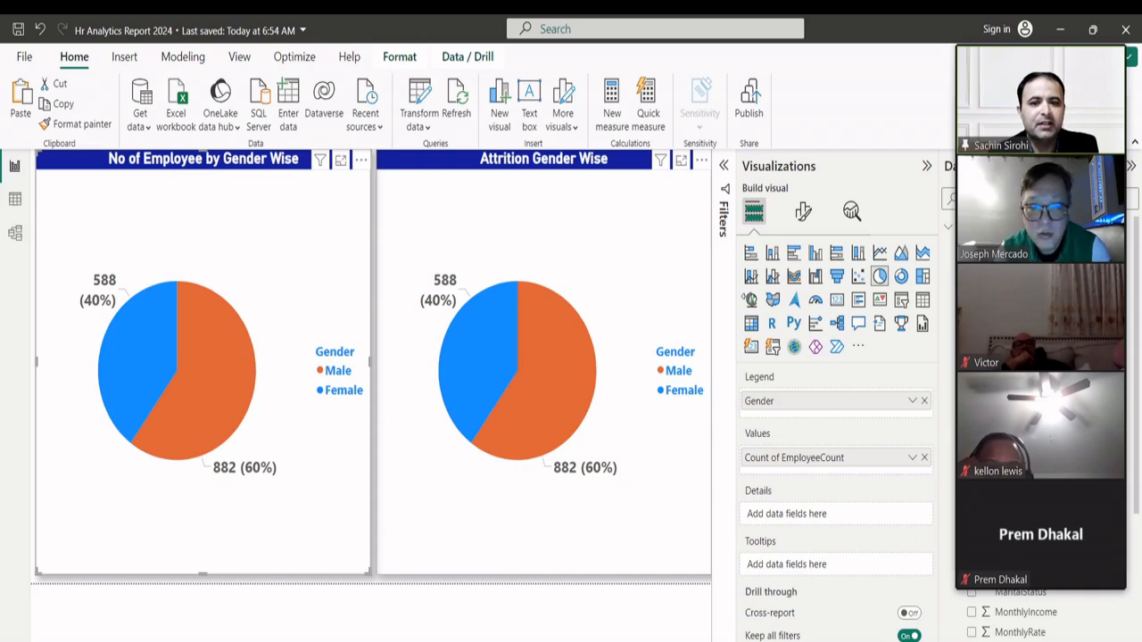
# - Try the Attrition Gender Wise chart as a stacked column chart and change it back to a pie chart
pyautogui.click(773, 254)
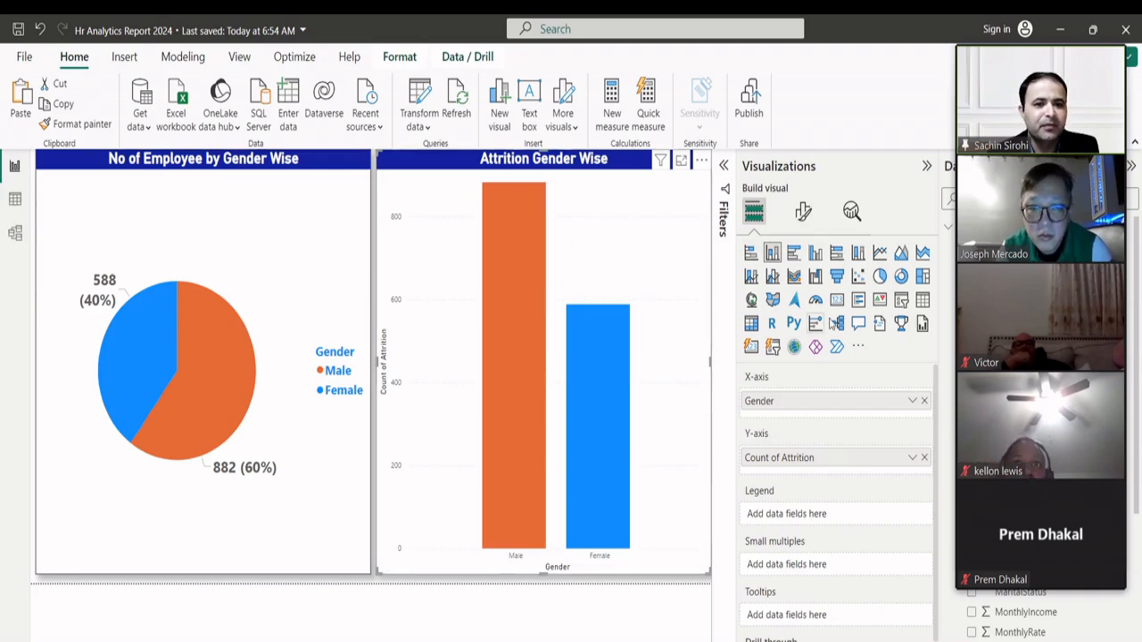
pyautogui.click(879, 277)
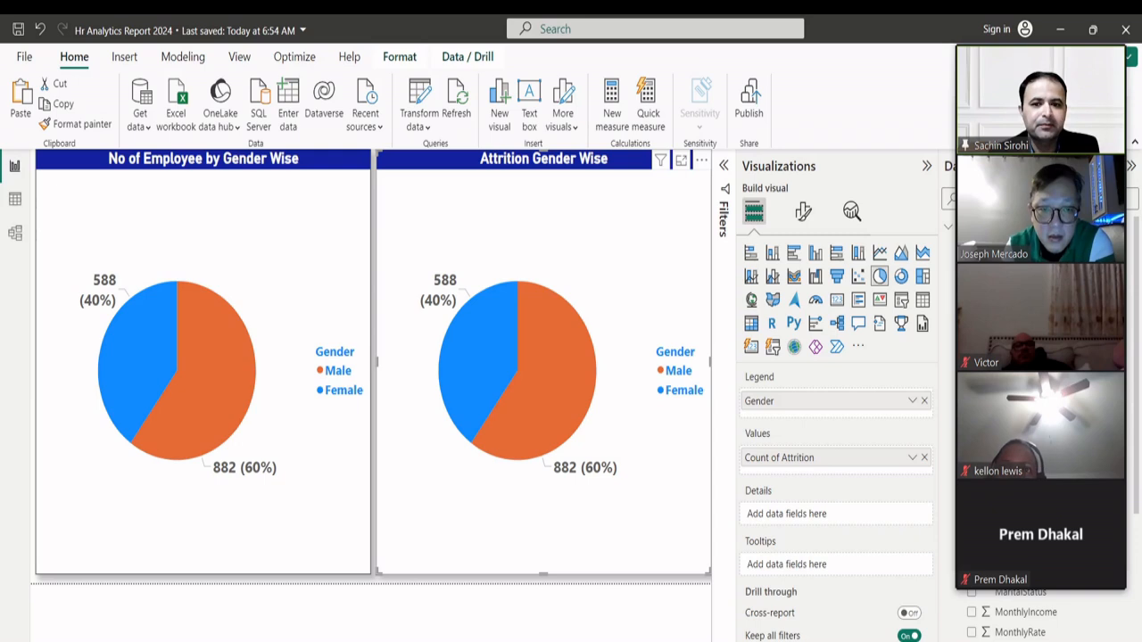
# - Shrink the Department Wise No of Employee column chart on its own report page to slightly less than half the page width
pyautogui.hotkey('ctrl', 'pagedown')
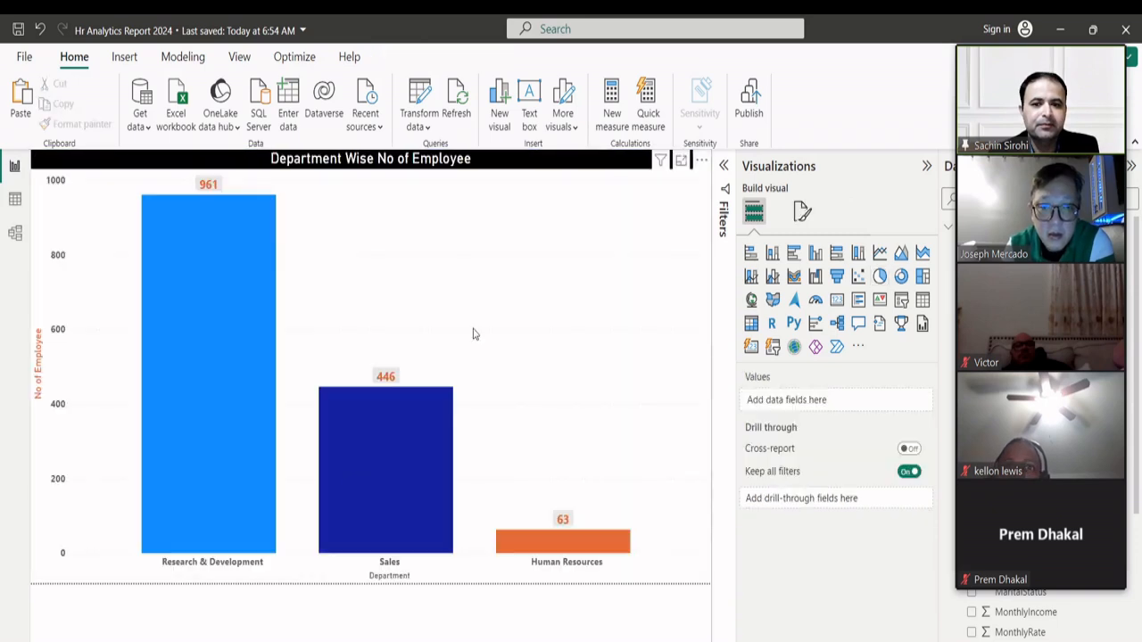
pyautogui.click(687, 538)
pyautogui.moveTo(710, 584); pyautogui.dragTo(366, 568)
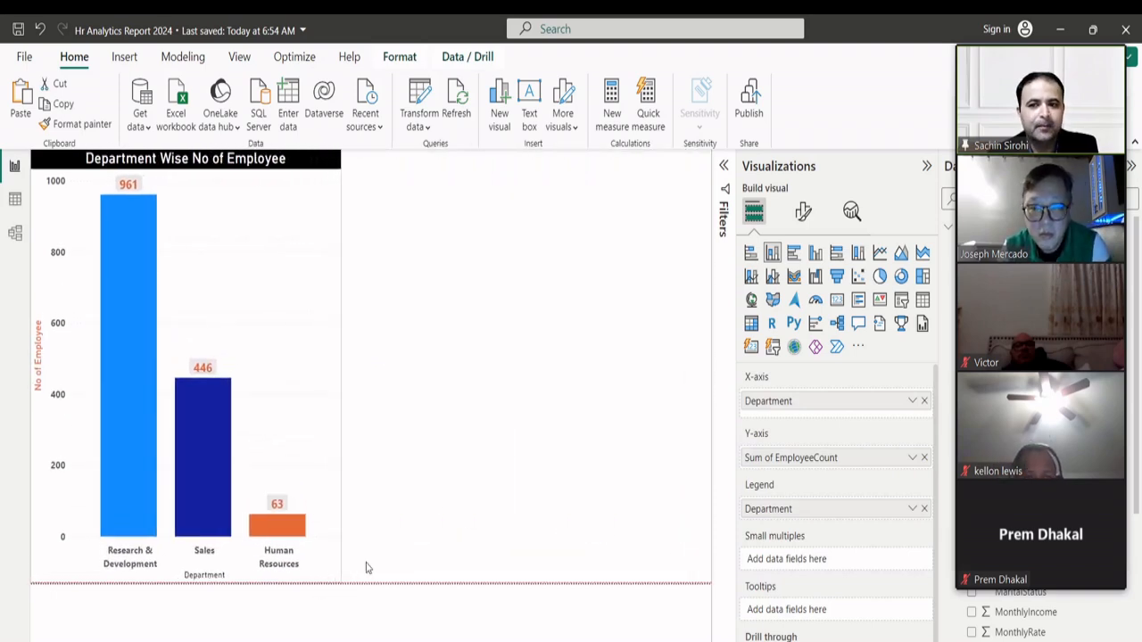
pyautogui.click(444, 390)
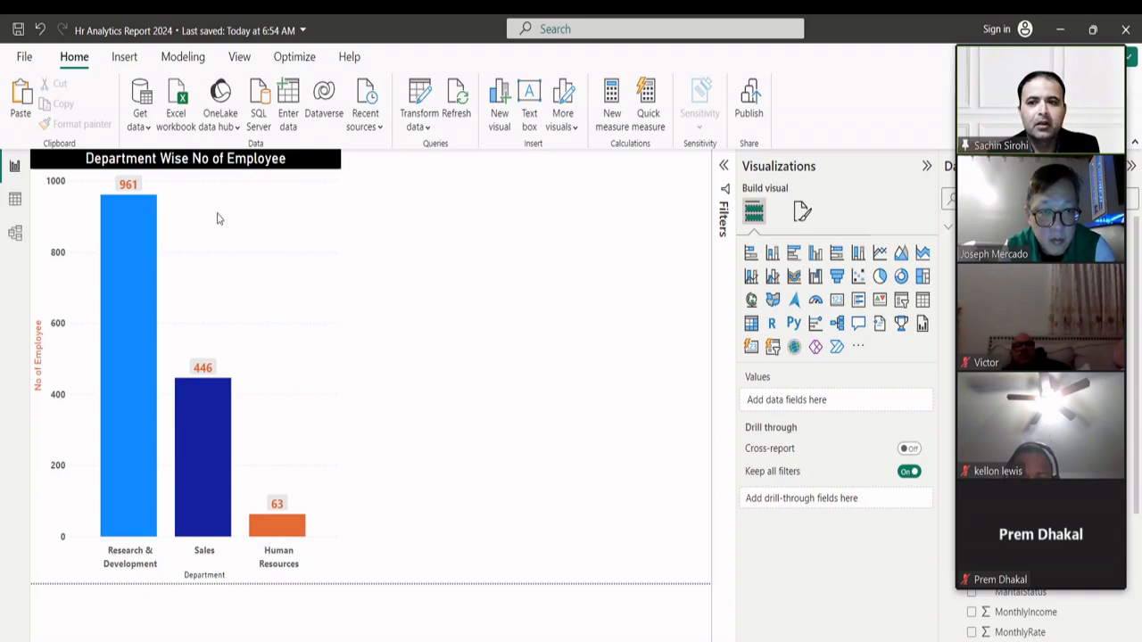
# - Duplicate the Department Wise No of Employee chart, place the copy beside the original, and widen it to the page's right edge
pyautogui.click(159, 175)
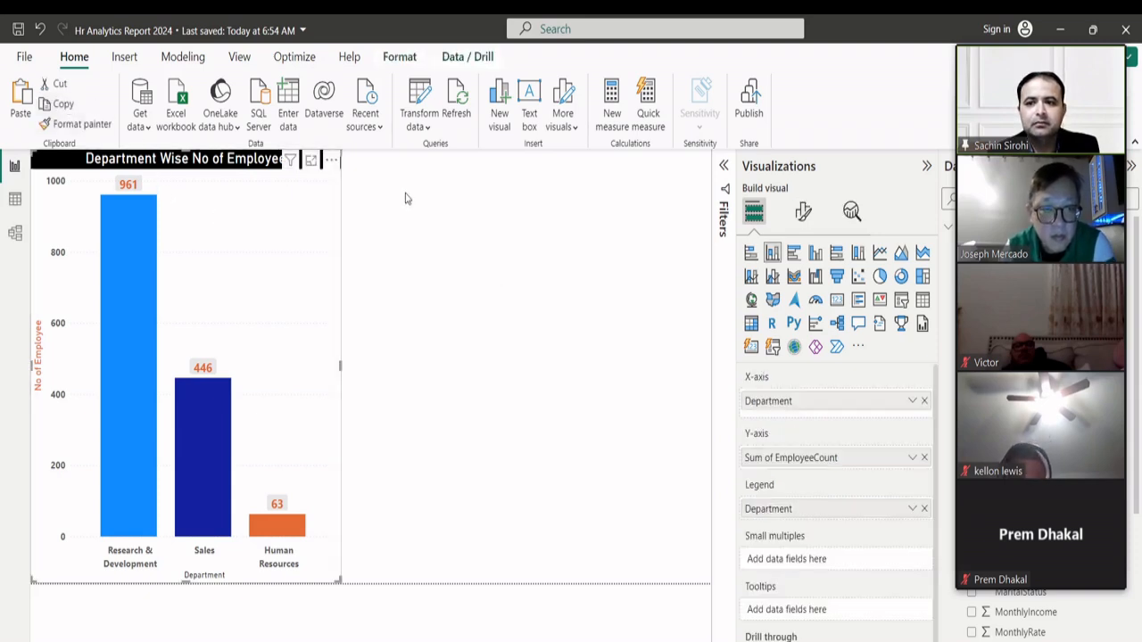
pyautogui.click(71, 106)
pyautogui.click(21, 98)
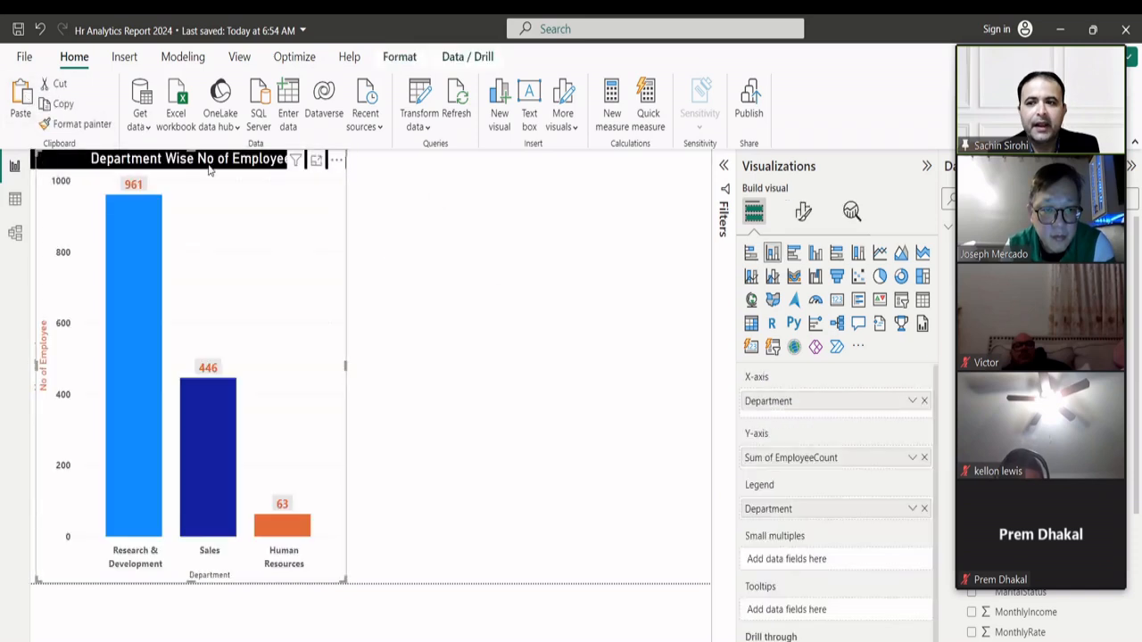
pyautogui.moveTo(209, 172); pyautogui.dragTo(536, 215)
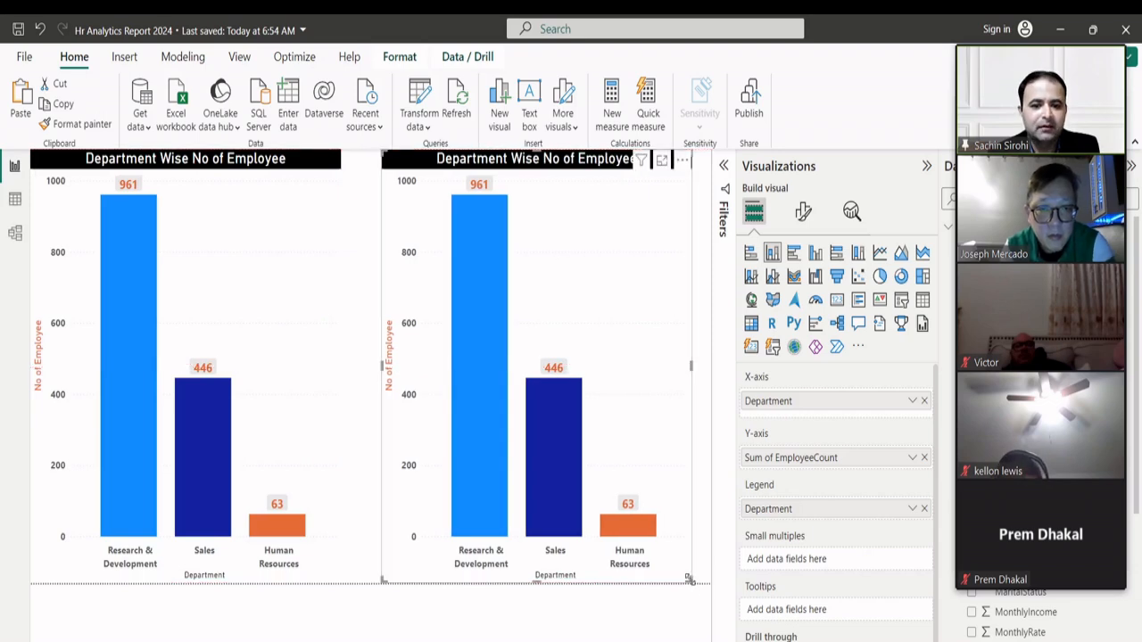
pyautogui.moveTo(688, 578); pyautogui.dragTo(711, 583)
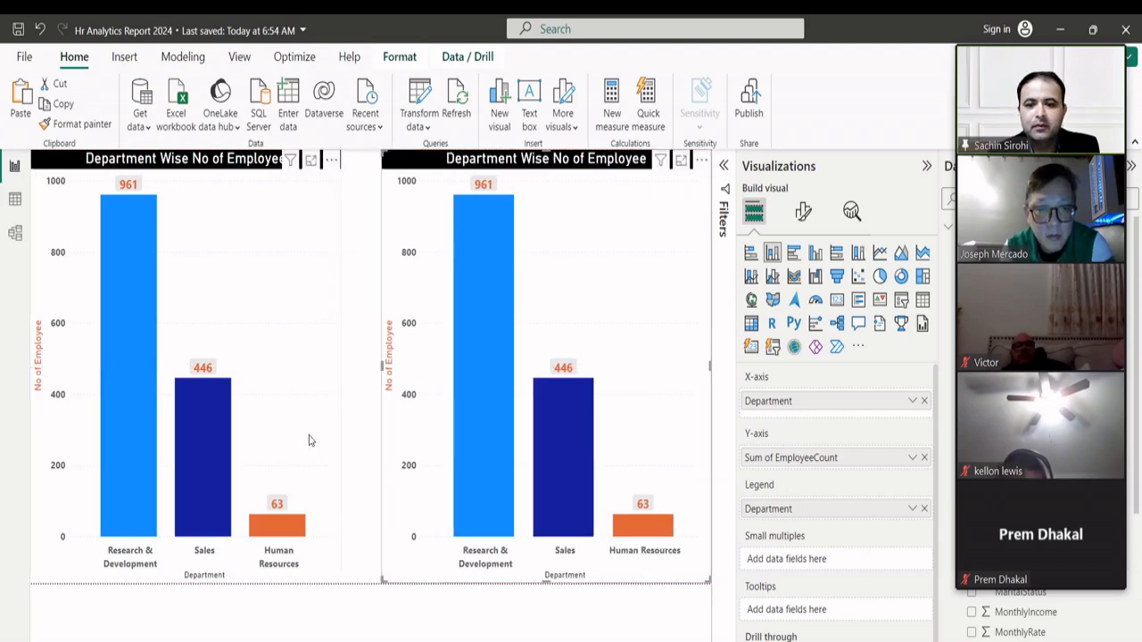
# - Widen the original Department Wise No of Employee chart slightly toward its duplicate, to about half the page width
pyautogui.click(339, 581)
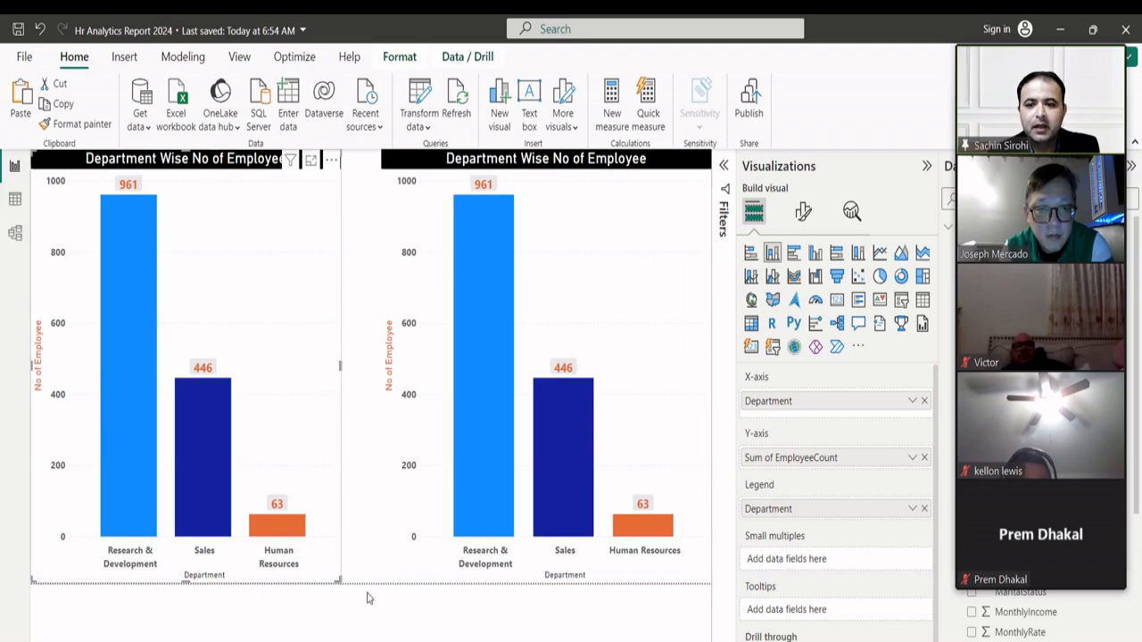
pyautogui.click(368, 598)
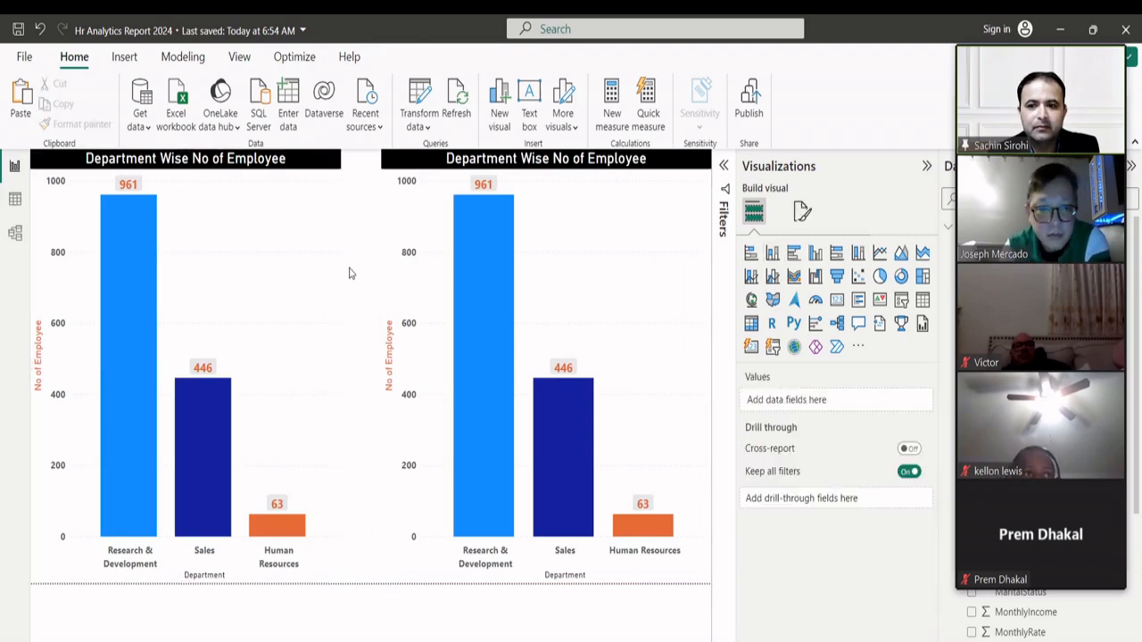
pyautogui.click(334, 582)
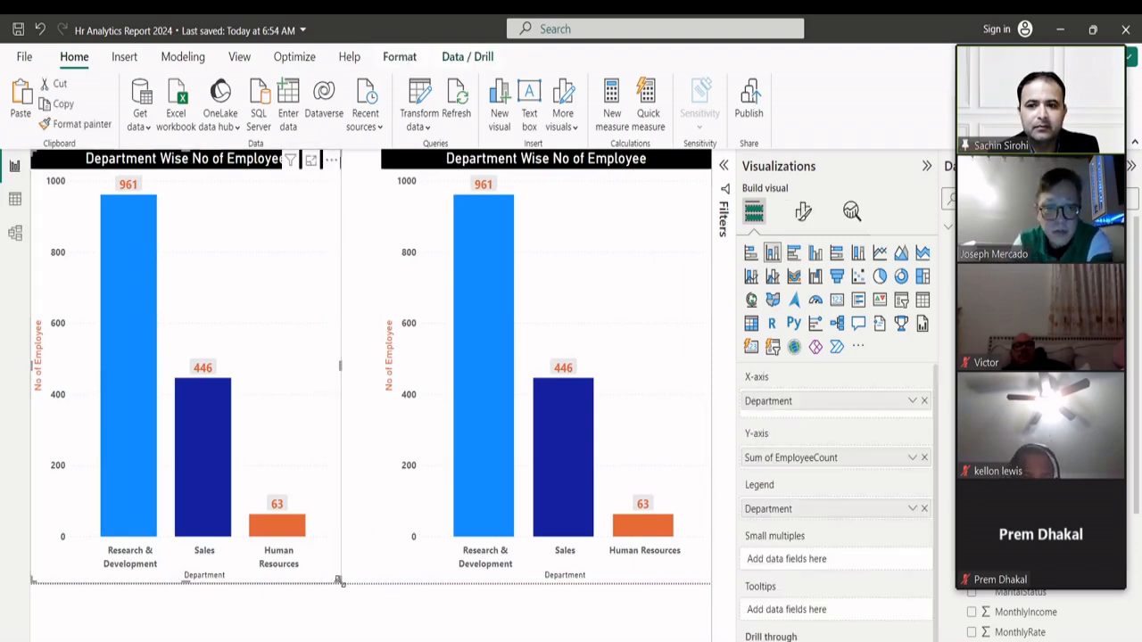
pyautogui.moveTo(347, 586); pyautogui.dragTo(359, 588)
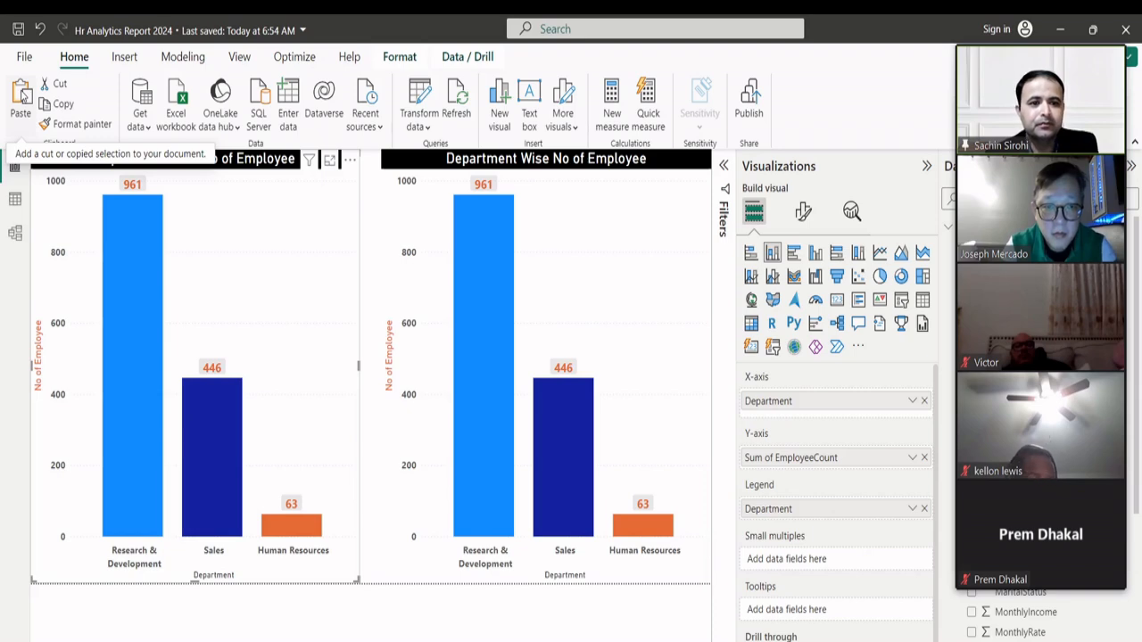
# - Delete the duplicate Department Wise No of Employee chart and select the original one
pyautogui.click(597, 214)
pyautogui.press('Delete')
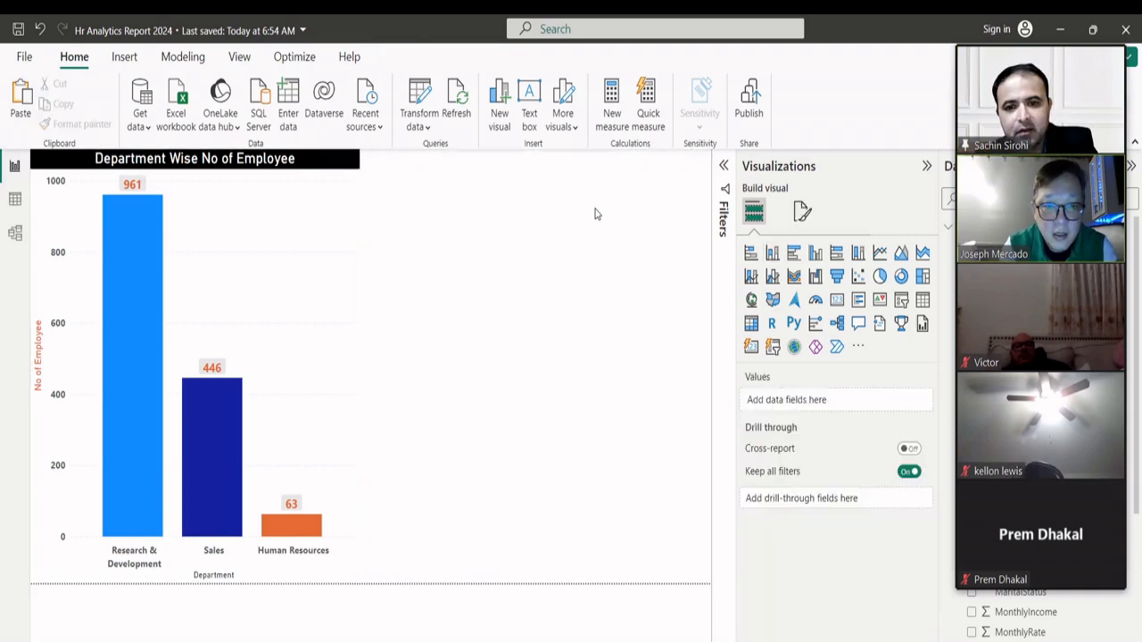
pyautogui.click(253, 214)
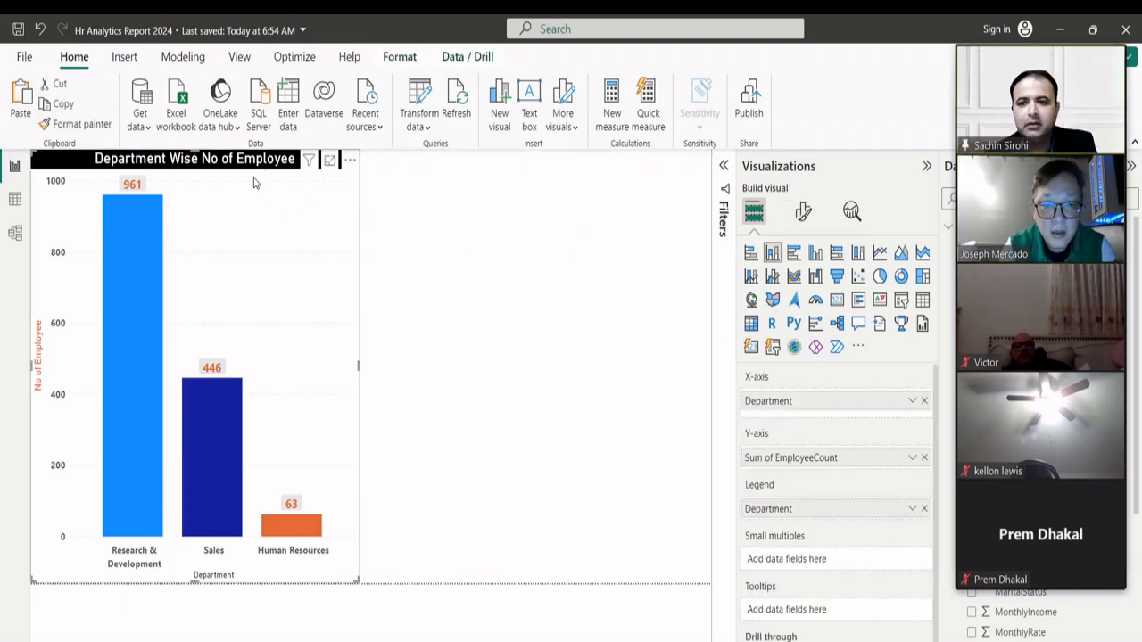
pyautogui.click(59, 105)
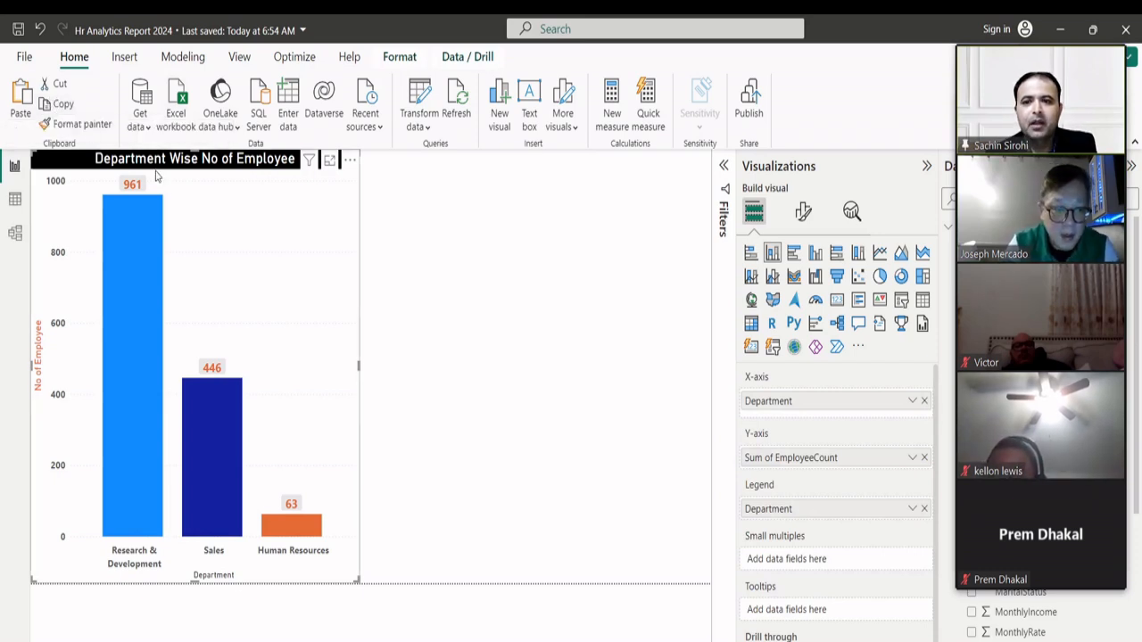
pyautogui.click(466, 285)
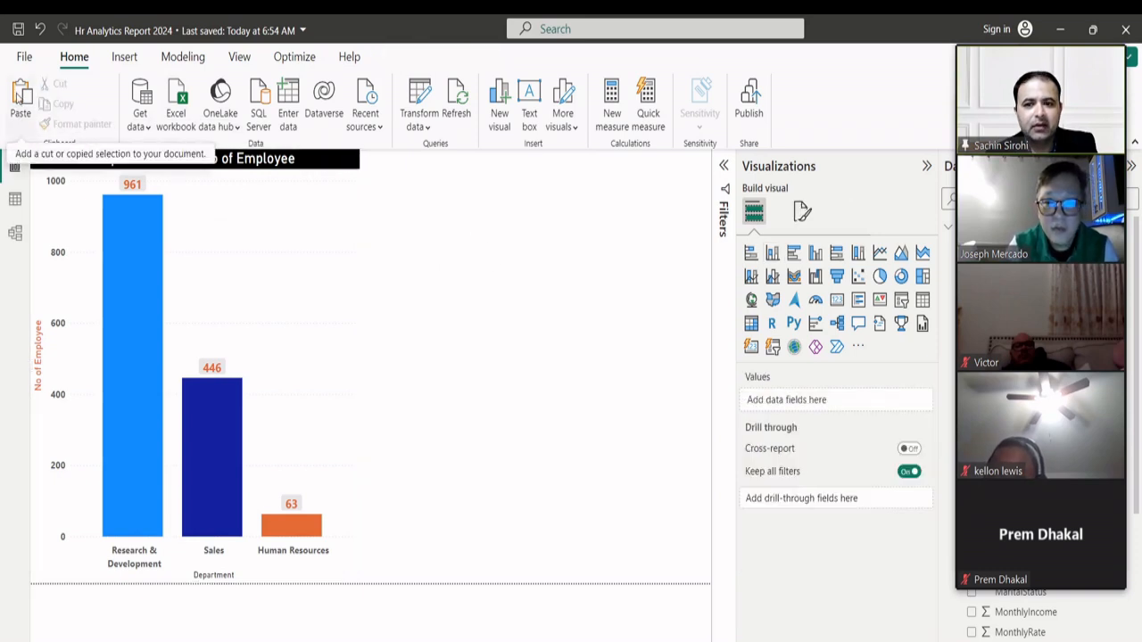
pyautogui.click(19, 97)
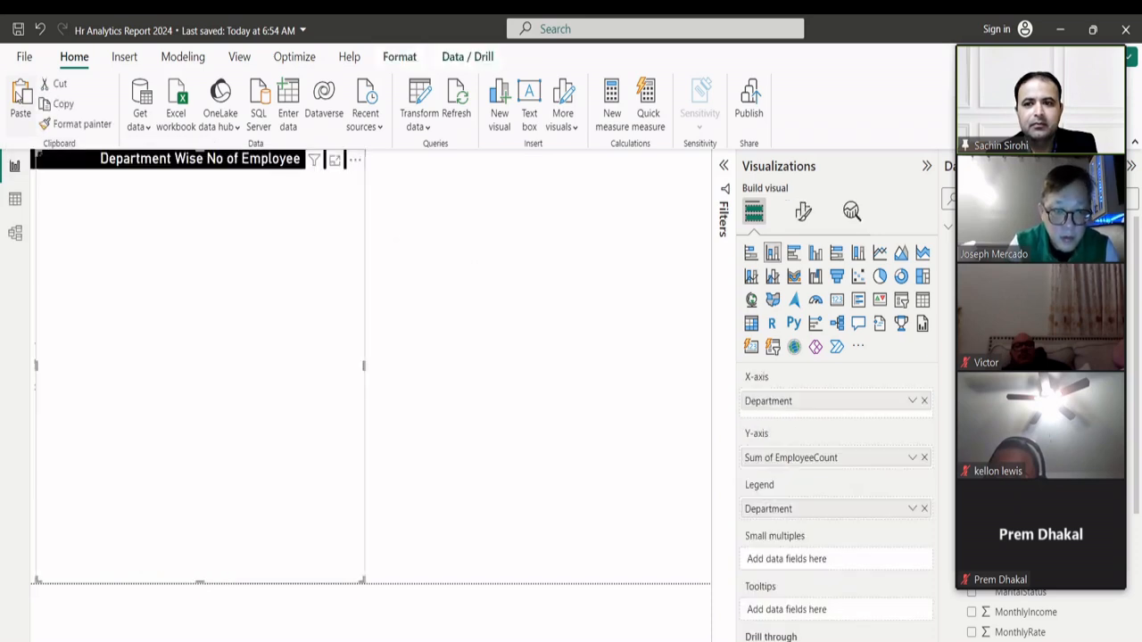
pyautogui.moveTo(101, 158); pyautogui.dragTo(470, 207)
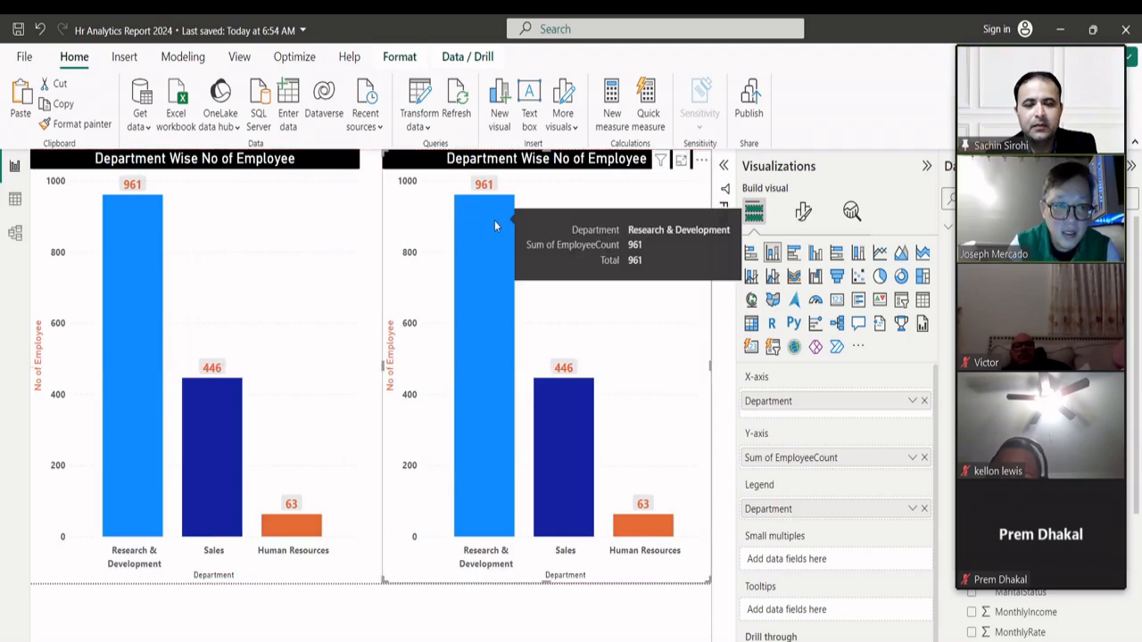
pyautogui.press('Delete')
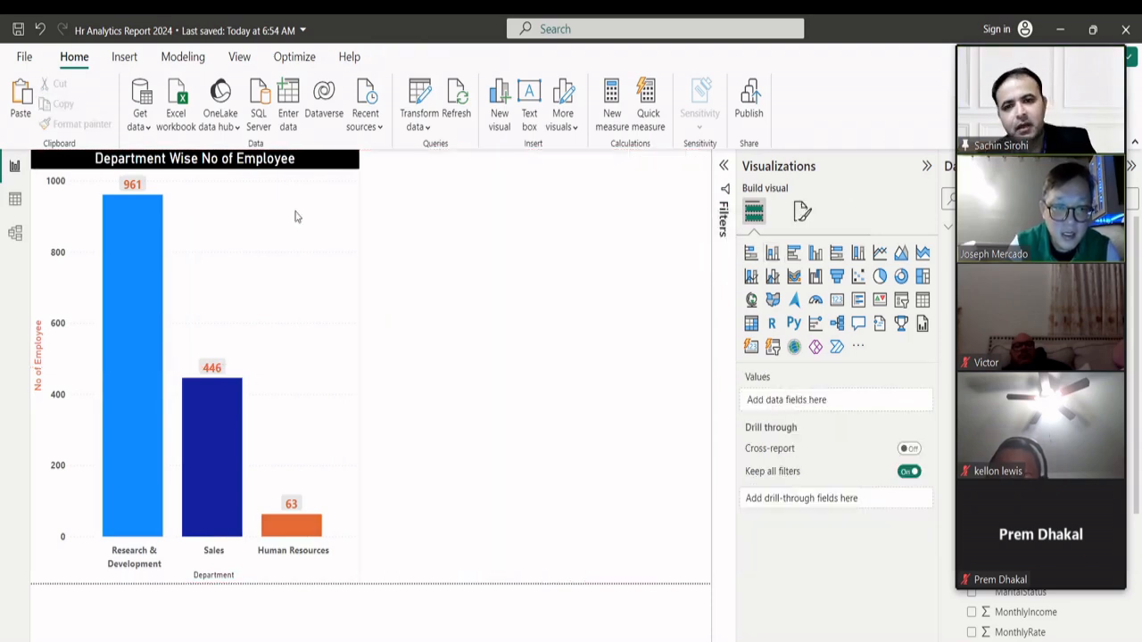
pyautogui.click(224, 230)
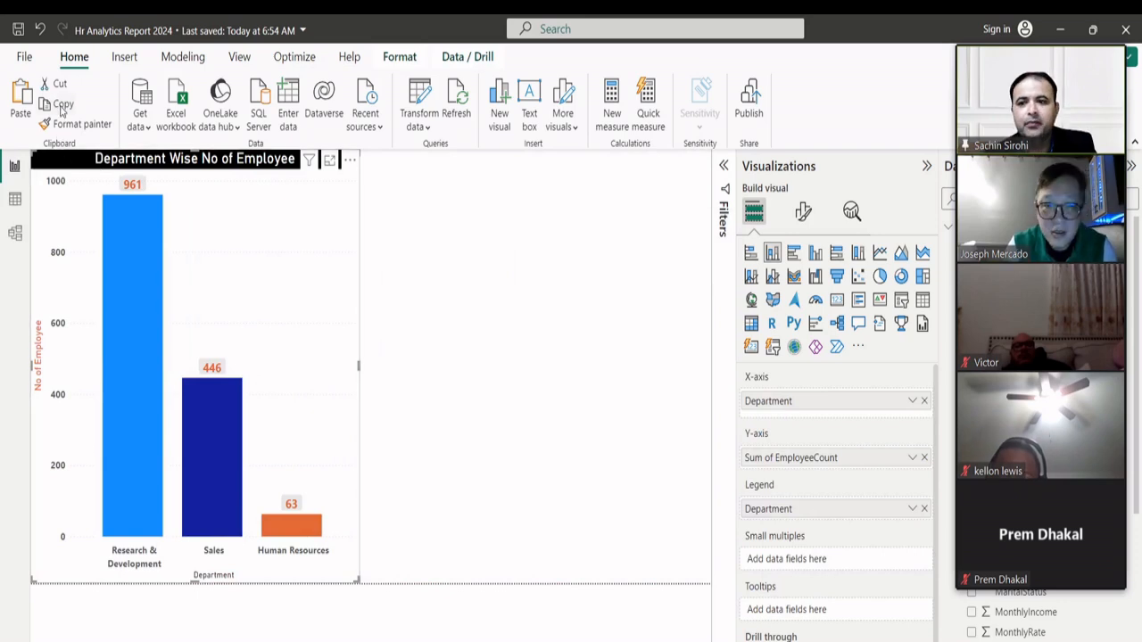
pyautogui.click(63, 107)
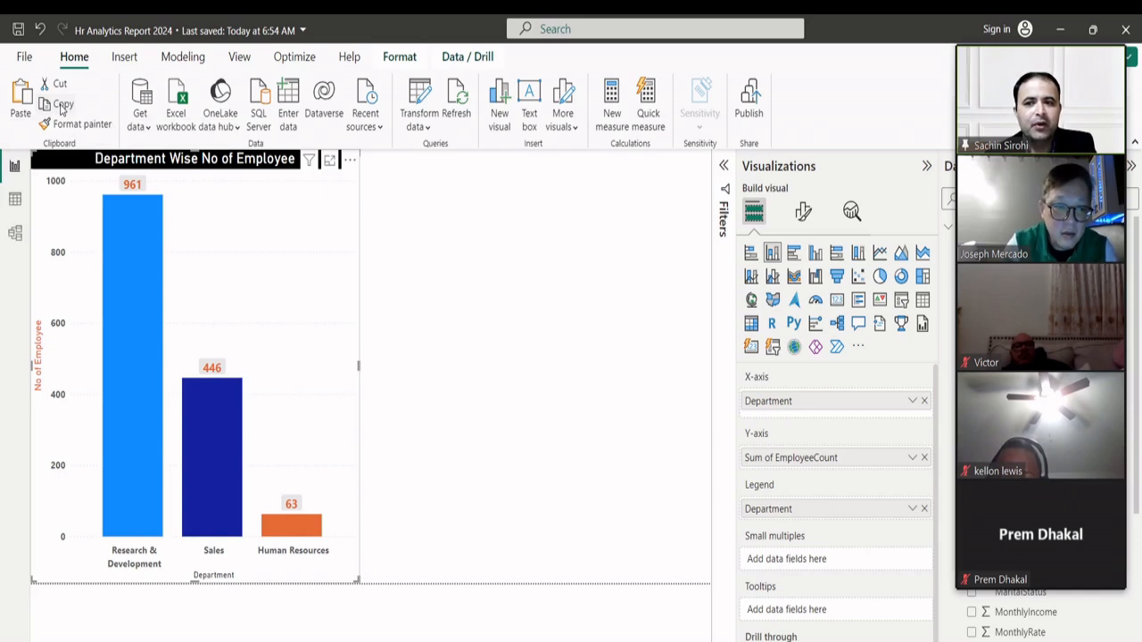
pyautogui.click(521, 273)
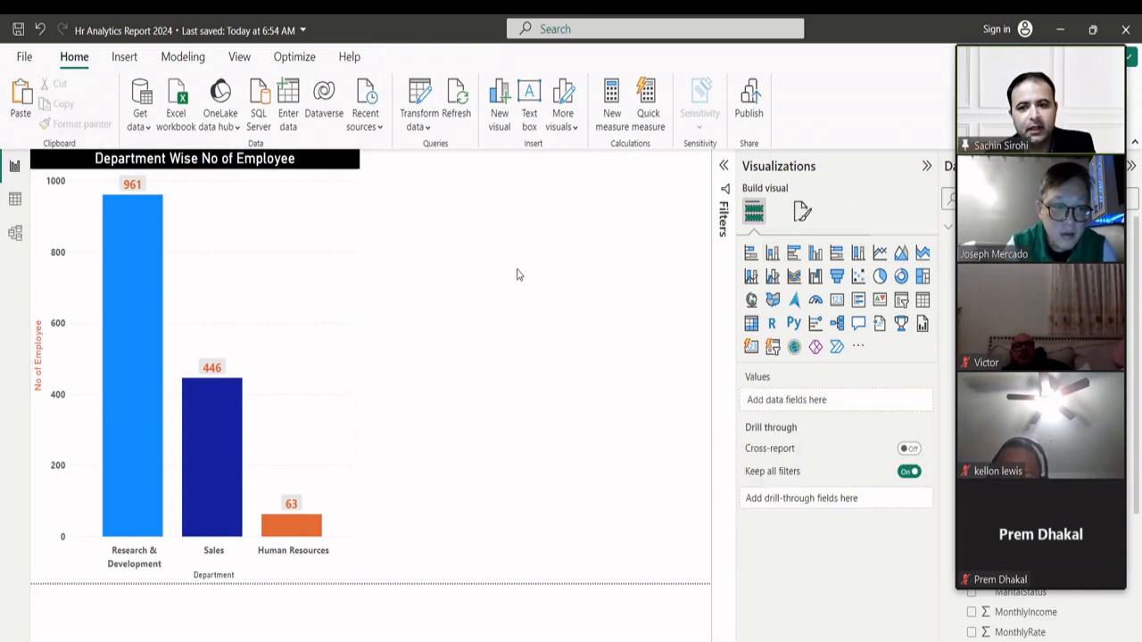
pyautogui.click(19, 94)
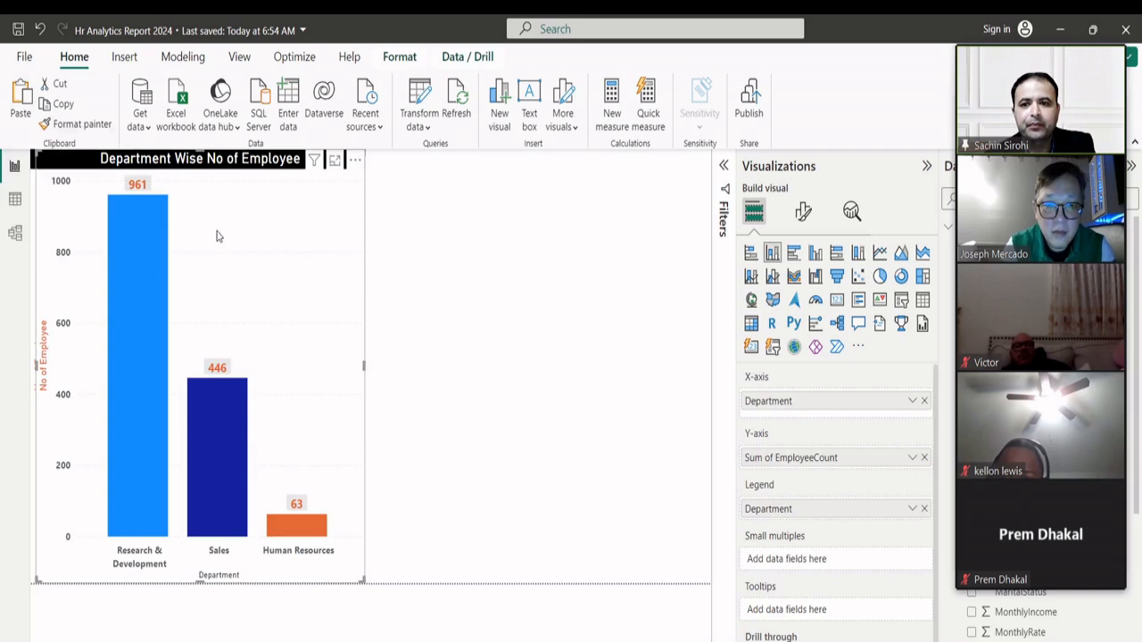
pyautogui.moveTo(193, 170); pyautogui.dragTo(528, 209)
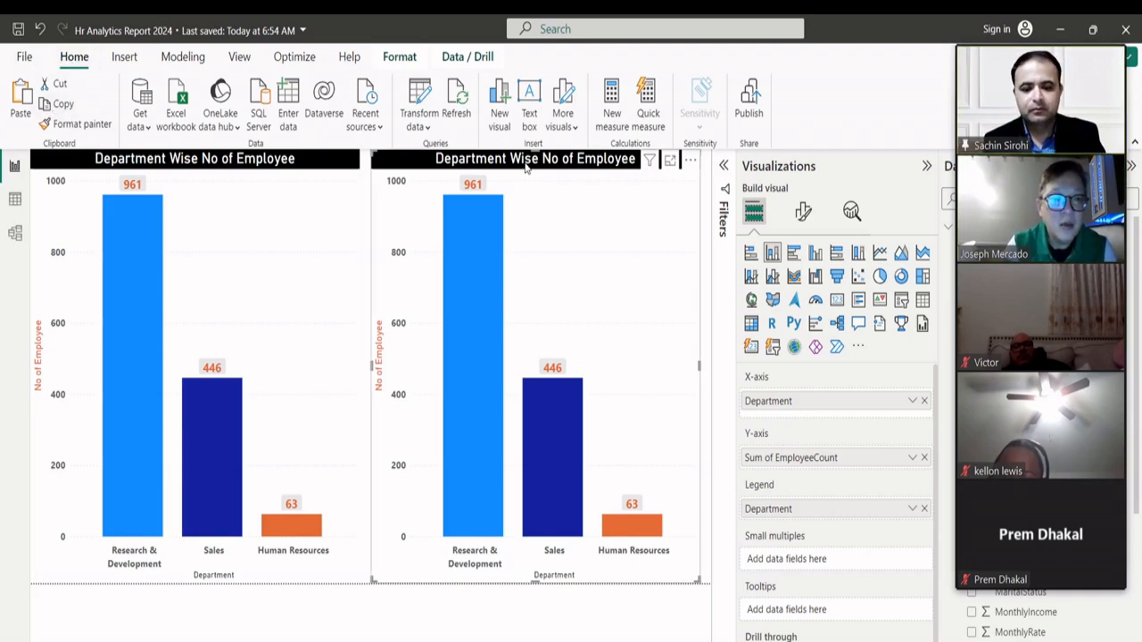
pyautogui.press('Delete')
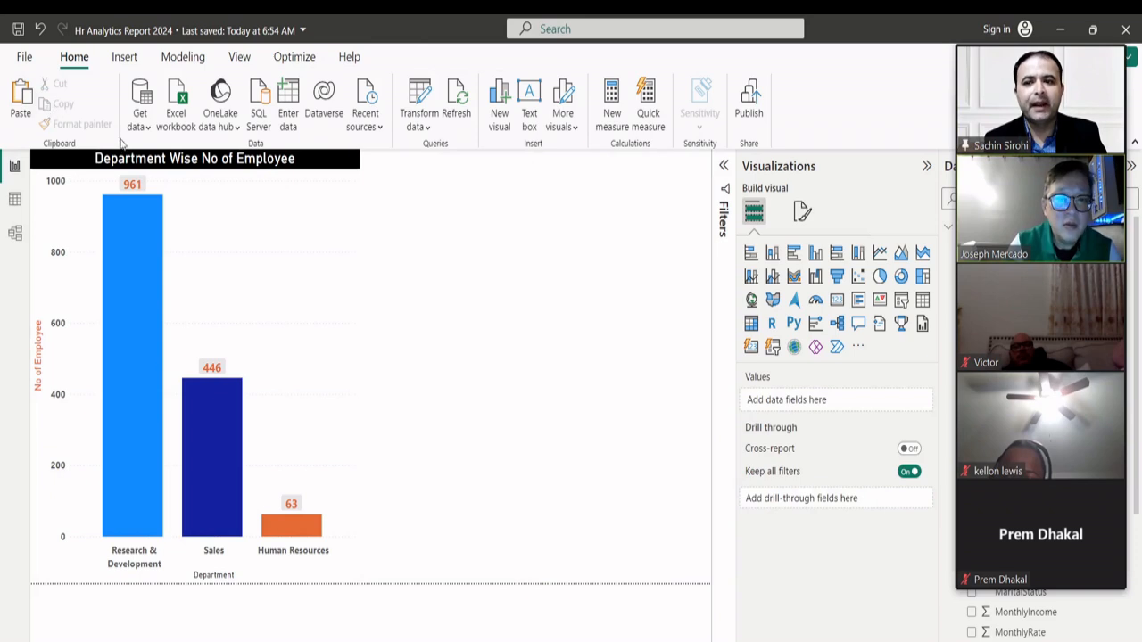
# - Duplicate the Department Wise No of Employee chart and place the copy beside the original without overlapping it
pyautogui.click(177, 211)
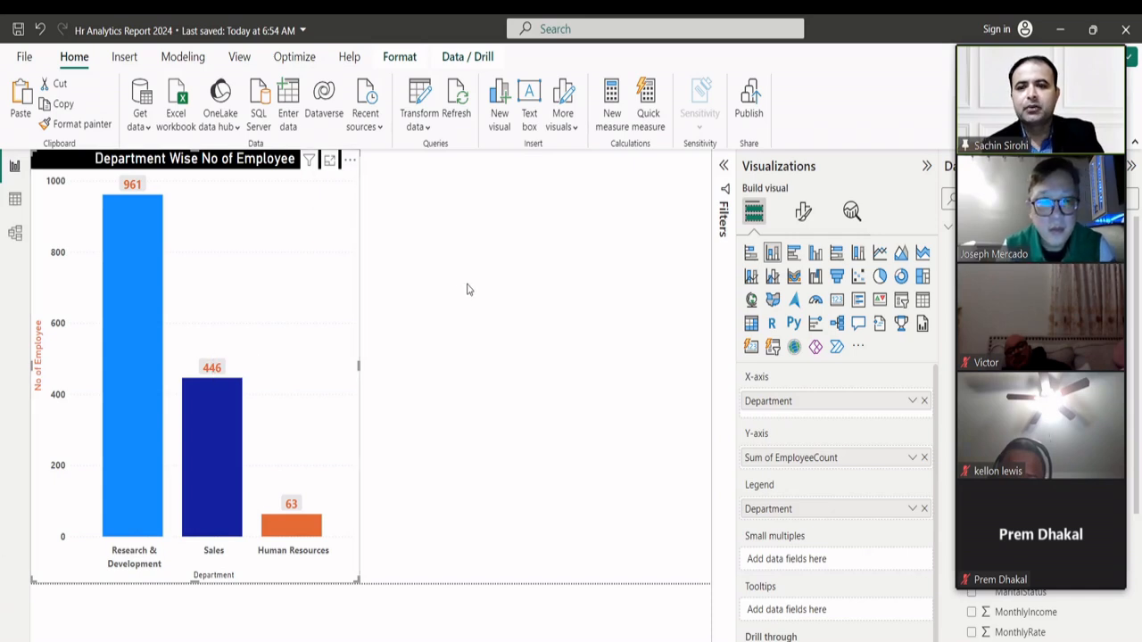
pyautogui.click(260, 174)
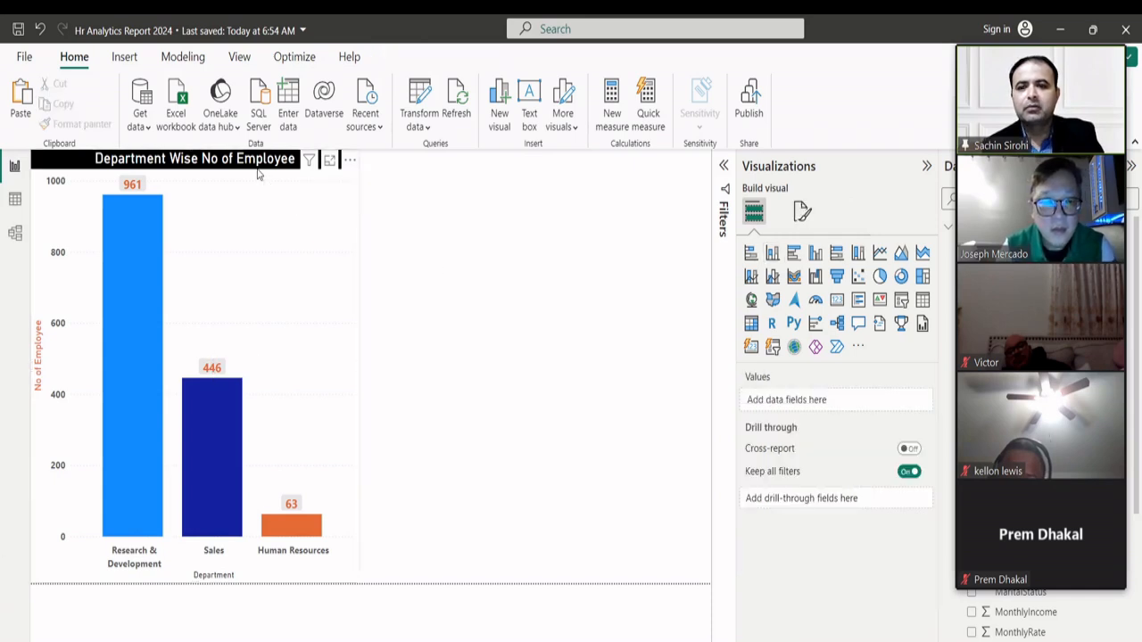
pyautogui.click(258, 174)
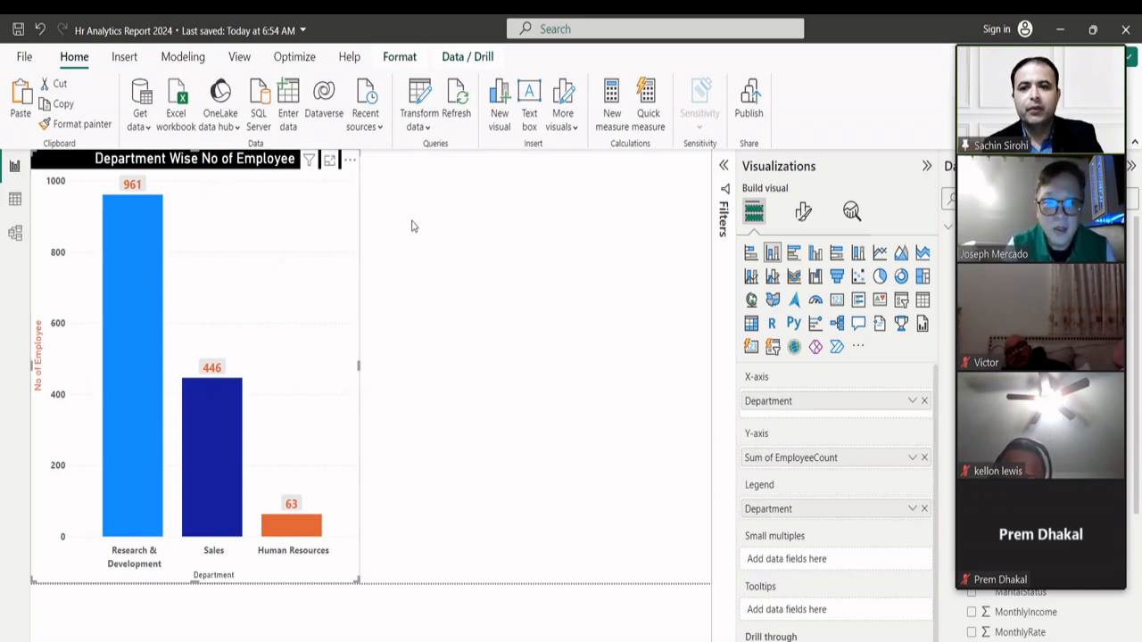
pyautogui.click(379, 201)
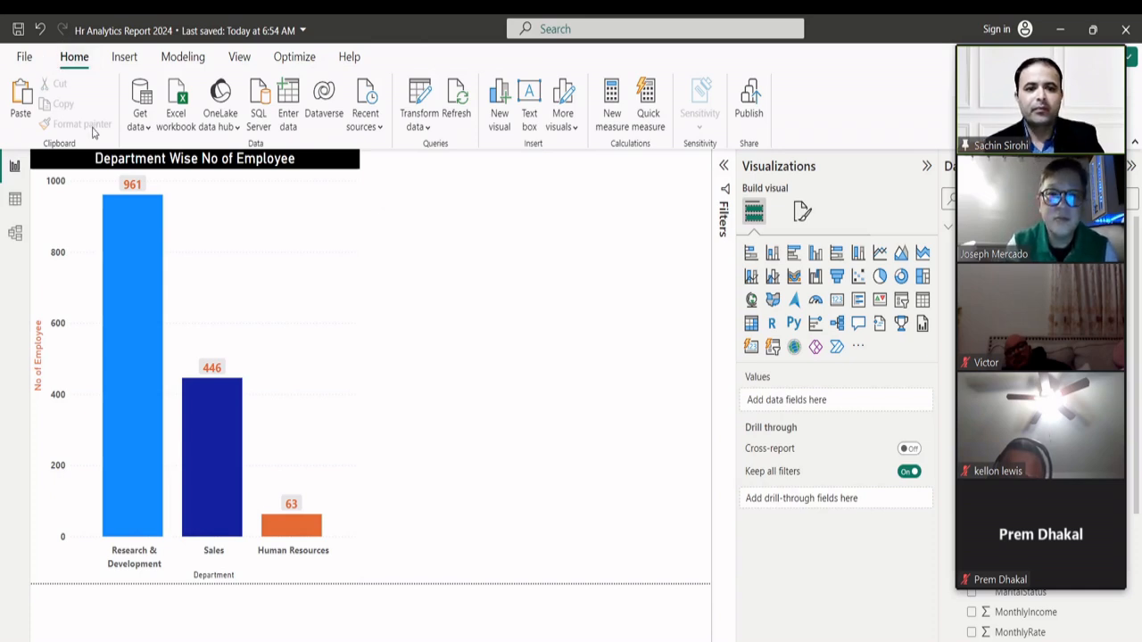
pyautogui.click(161, 161)
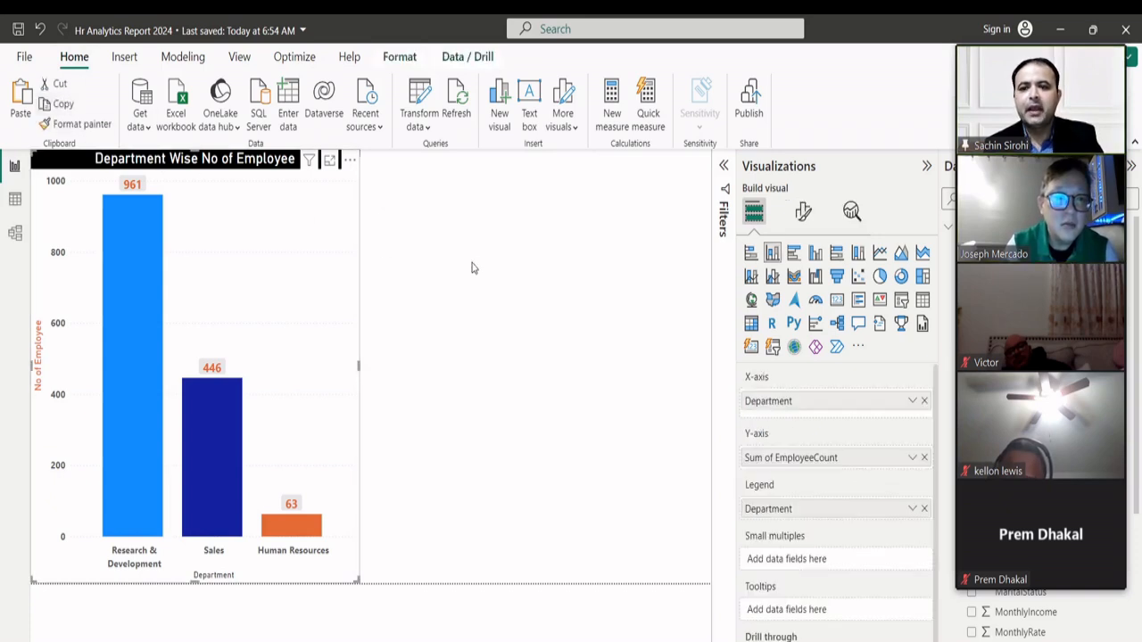
pyautogui.click(21, 100)
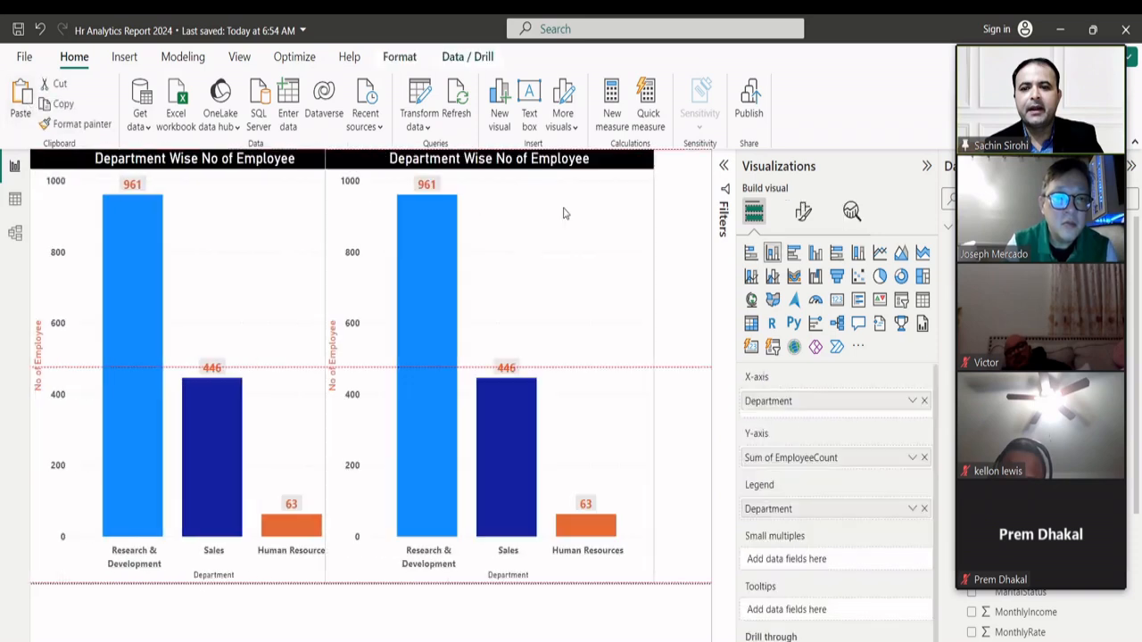
pyautogui.moveTo(563, 213); pyautogui.dragTo(594, 199)
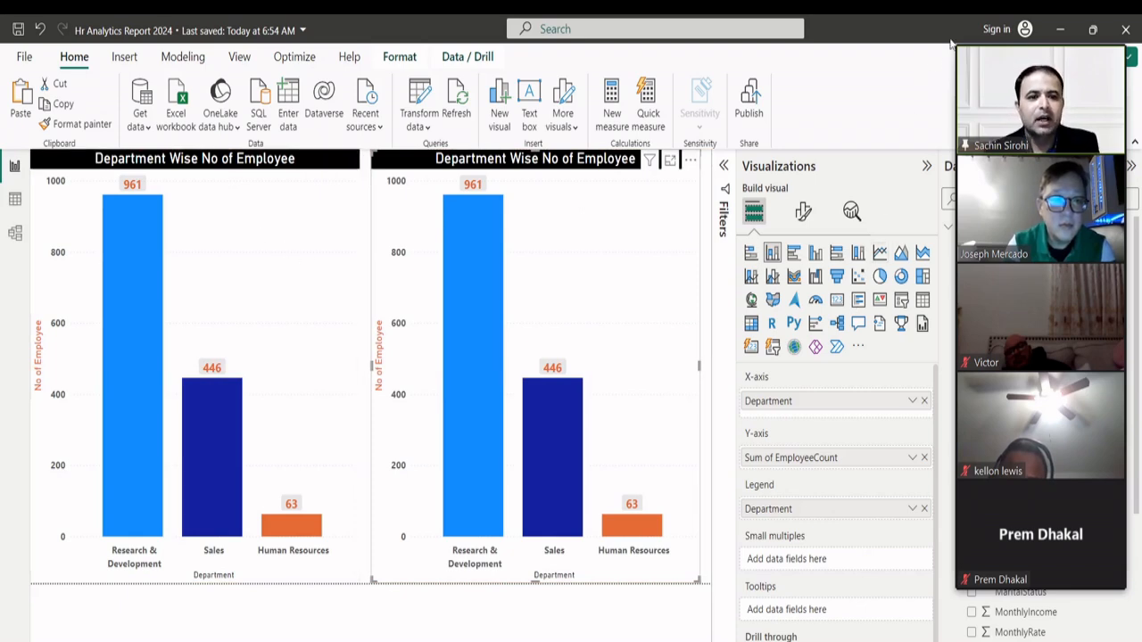
# - In the duplicate chart, replace the Department x-axis field with Attrition and remove Sum of EmployeeCount from the y-axis
pyautogui.moveTo(1022, 54)
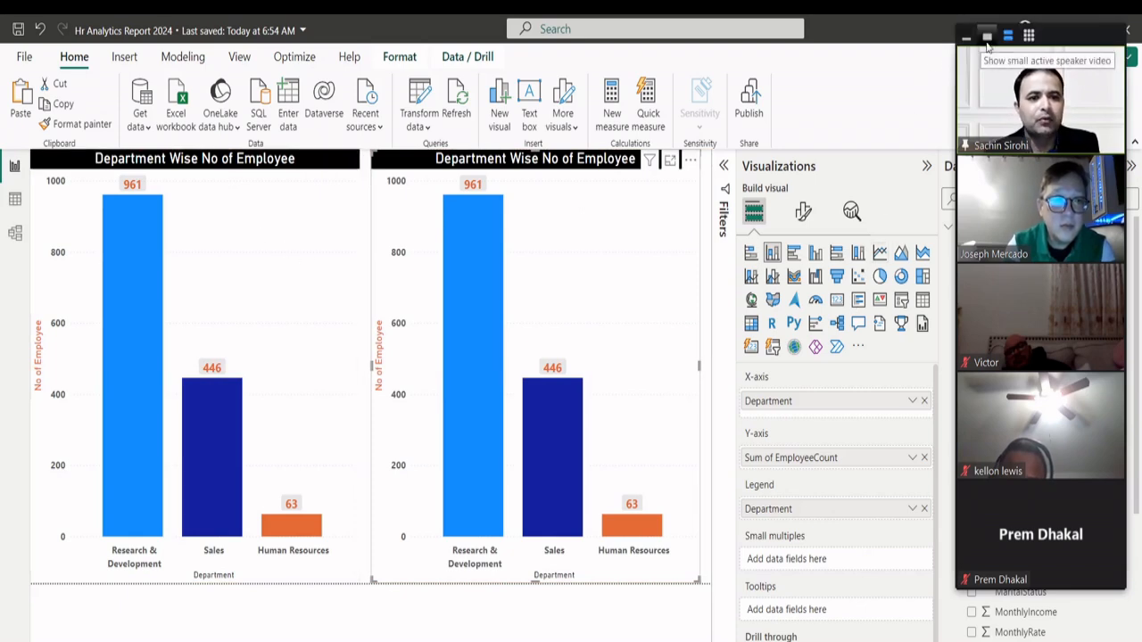
pyautogui.click(986, 38)
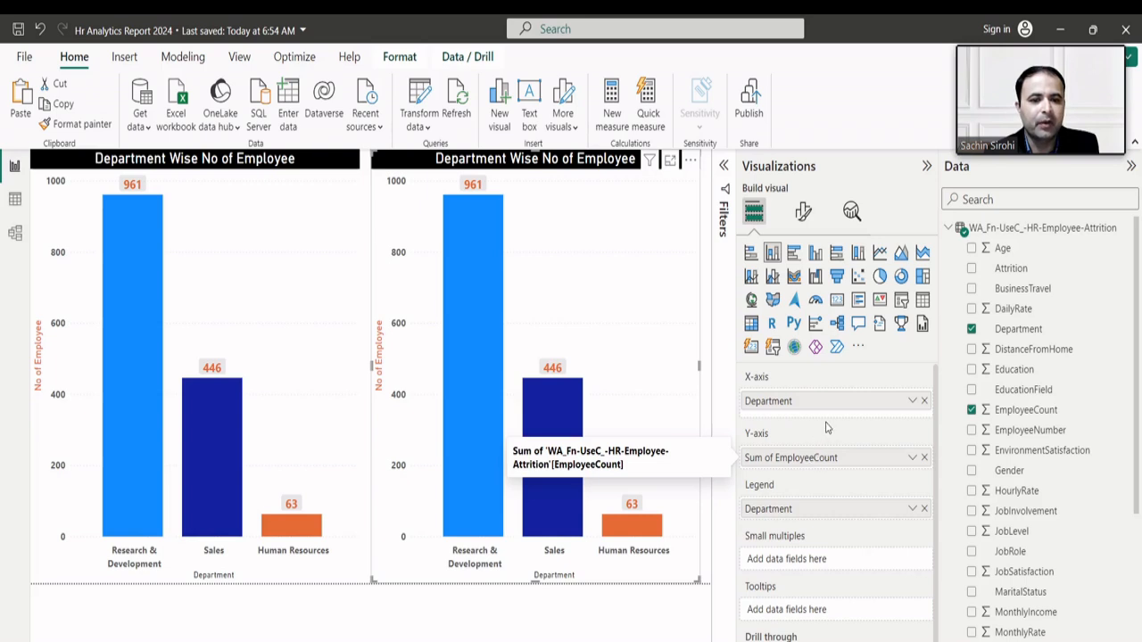
pyautogui.click(924, 402)
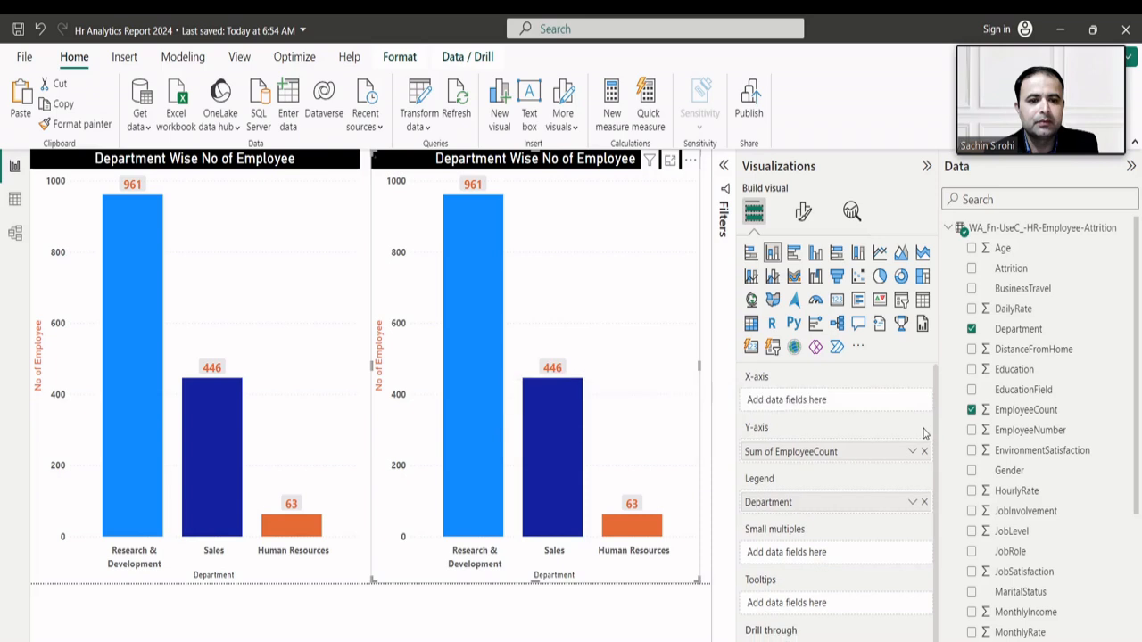
pyautogui.click(924, 450)
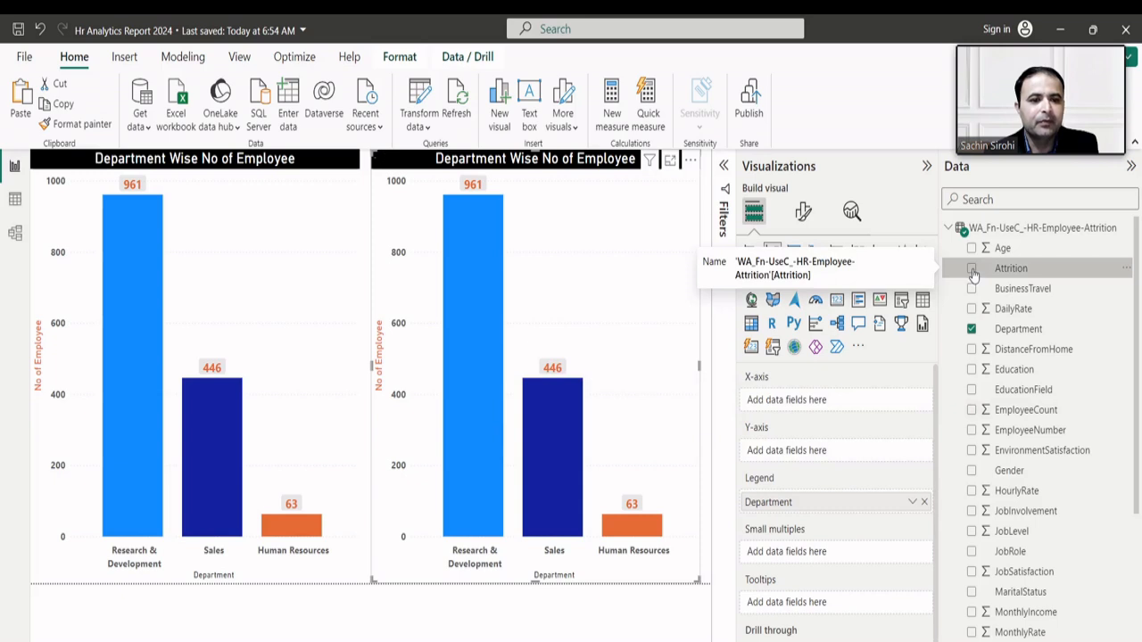
pyautogui.click(973, 269)
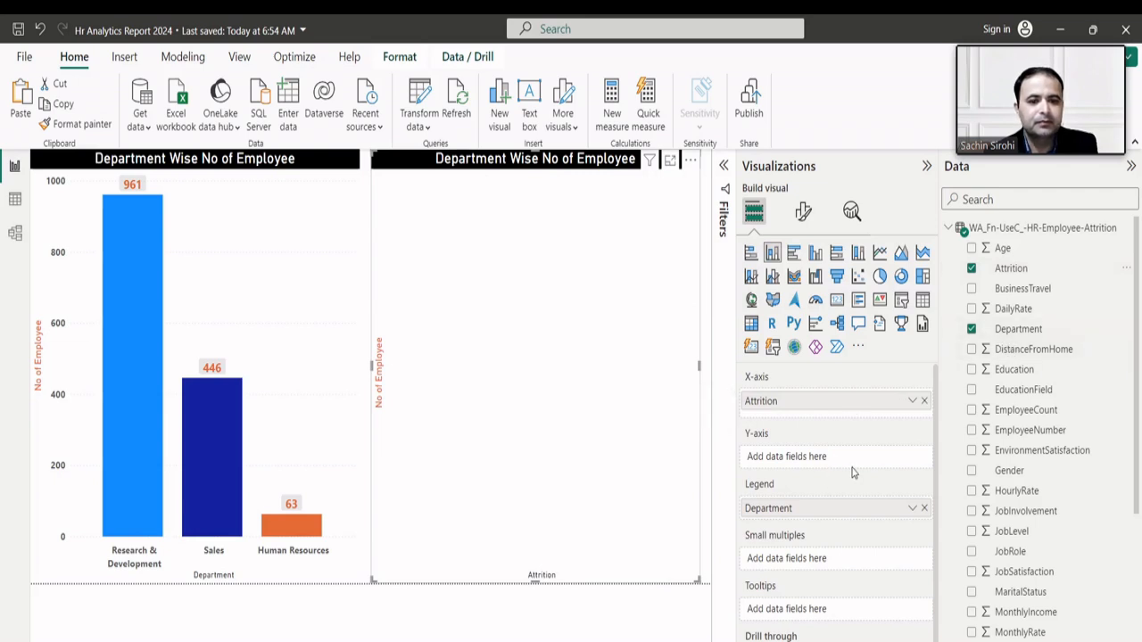
# - Rearrange the duplicate chart's fields to Department on the x-axis and Count of Attrition on the y-axis, leaving the legend empty
pyautogui.moveTo(828, 507); pyautogui.dragTo(828, 457)
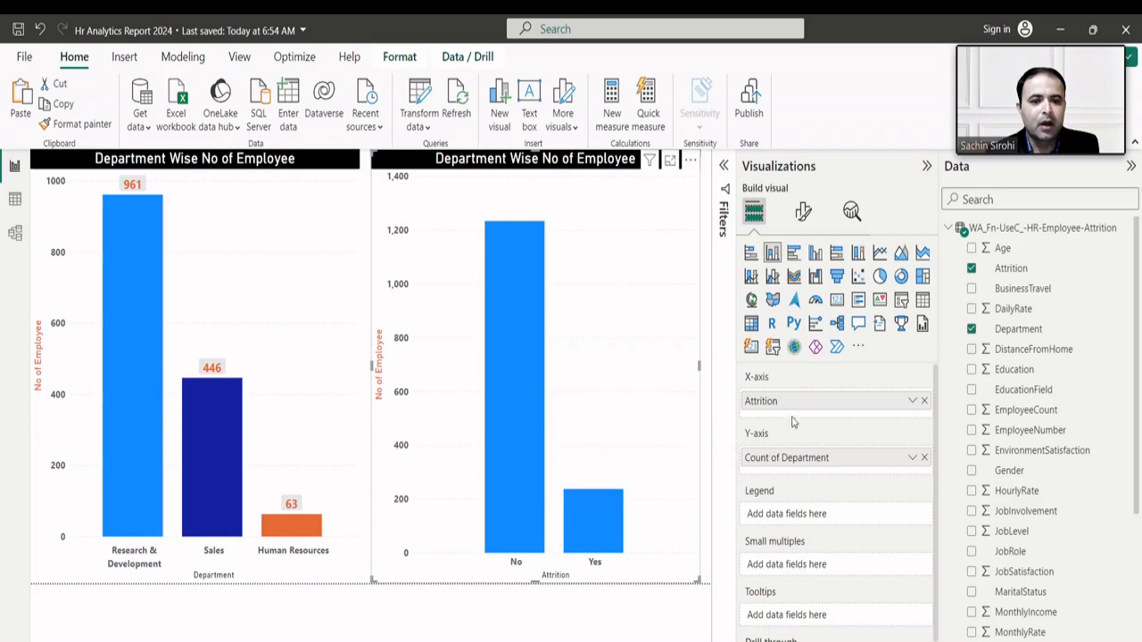
pyautogui.moveTo(791, 411); pyautogui.dragTo(789, 462)
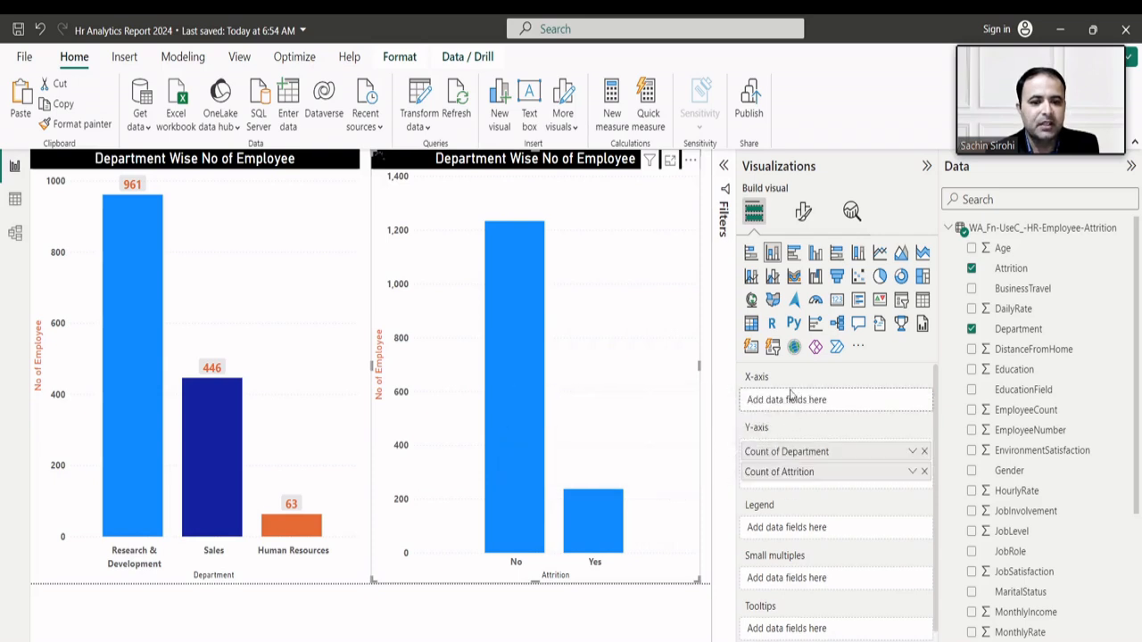
pyautogui.moveTo(786, 412); pyautogui.dragTo(787, 410)
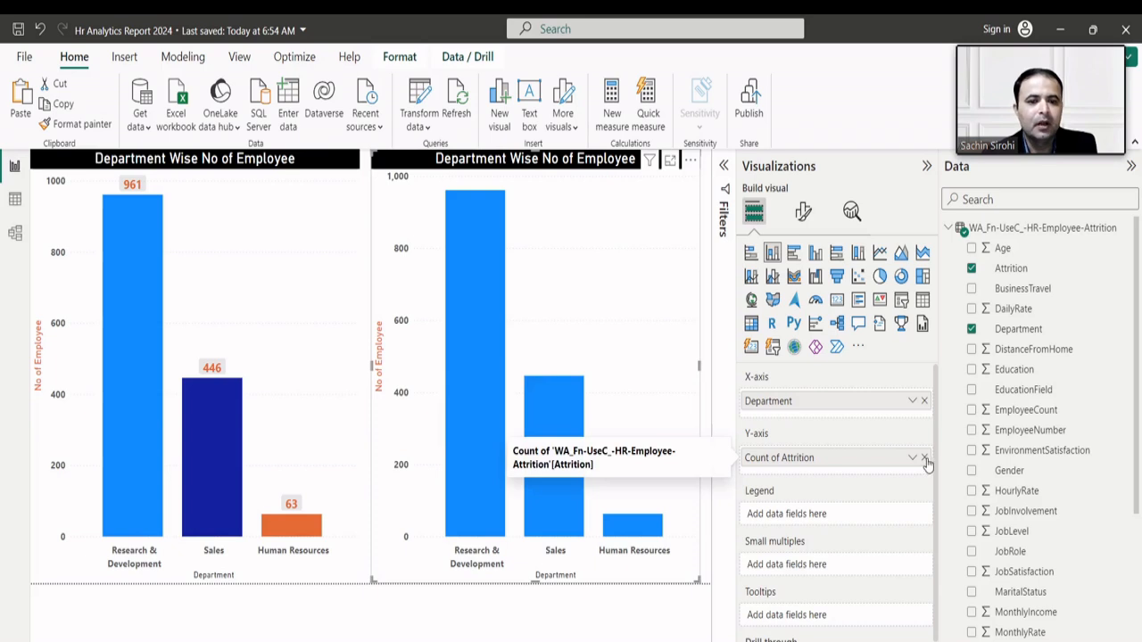
# - Remove Department from the duplicate chart and use Attrition for the x-axis, the y-axis count, and the legend
pyautogui.click(924, 402)
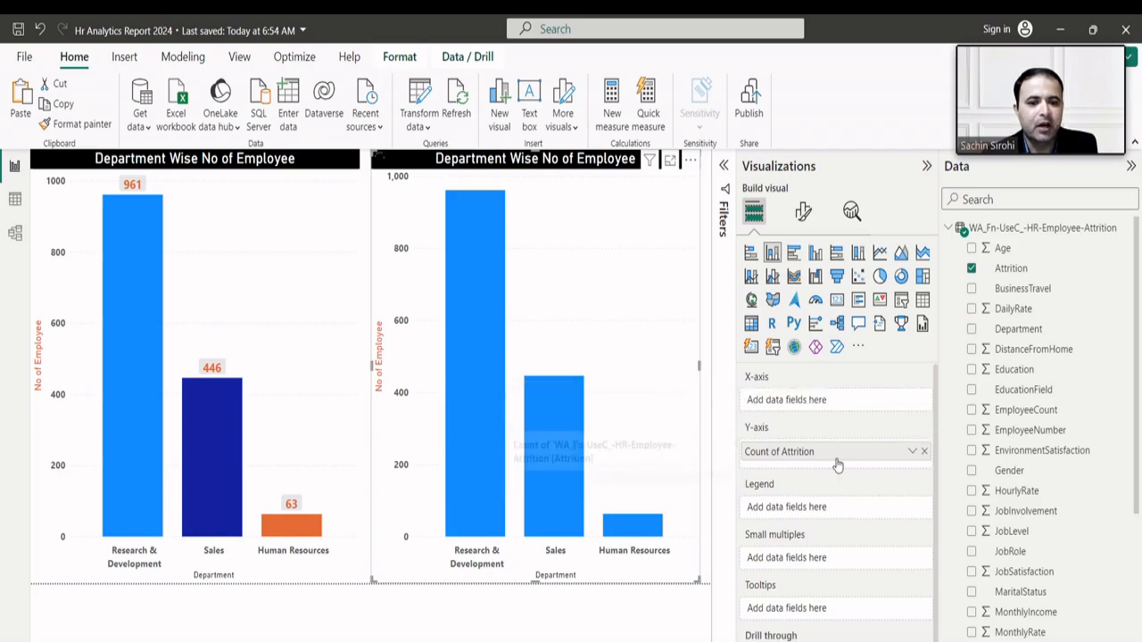
pyautogui.moveTo(837, 410); pyautogui.dragTo(835, 406)
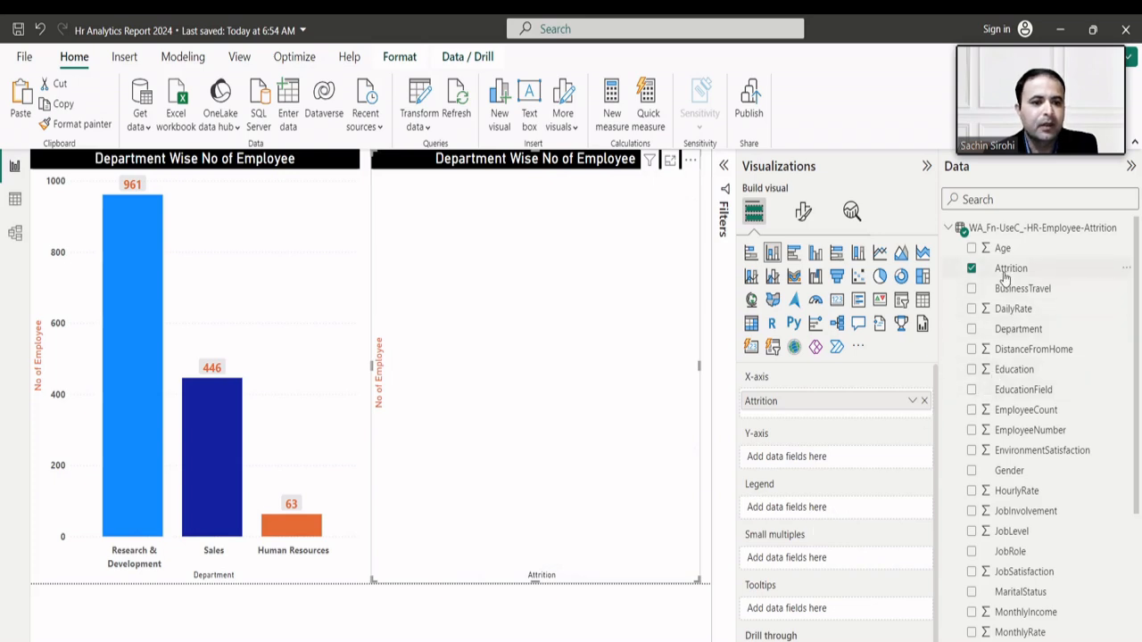
pyautogui.moveTo(874, 402); pyautogui.dragTo(807, 468)
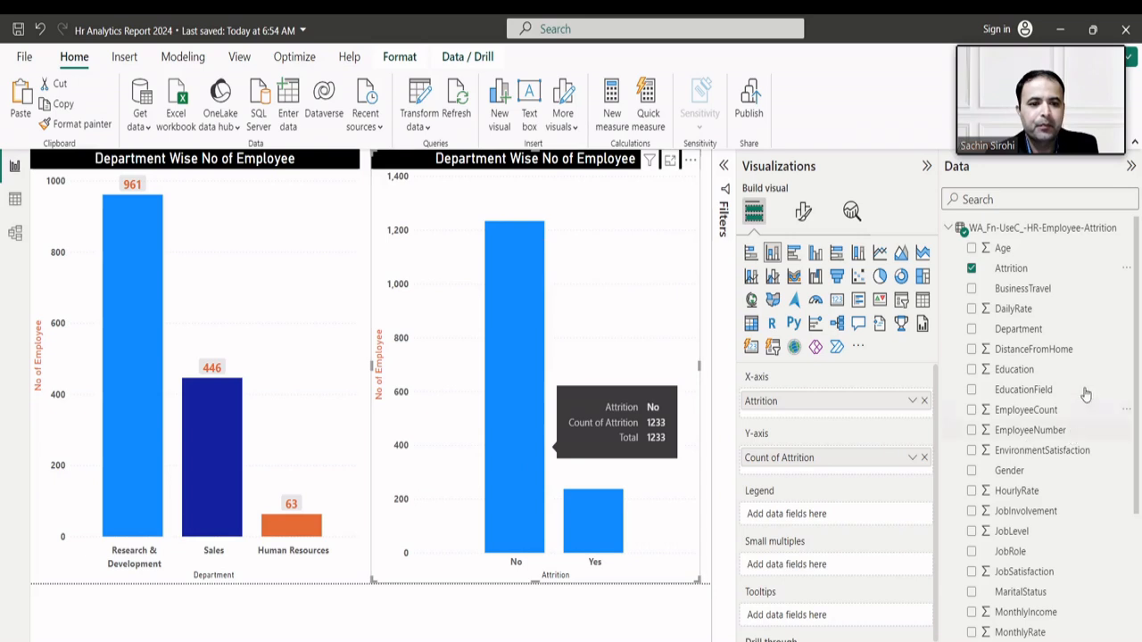
pyautogui.moveTo(1027, 286); pyautogui.dragTo(828, 519)
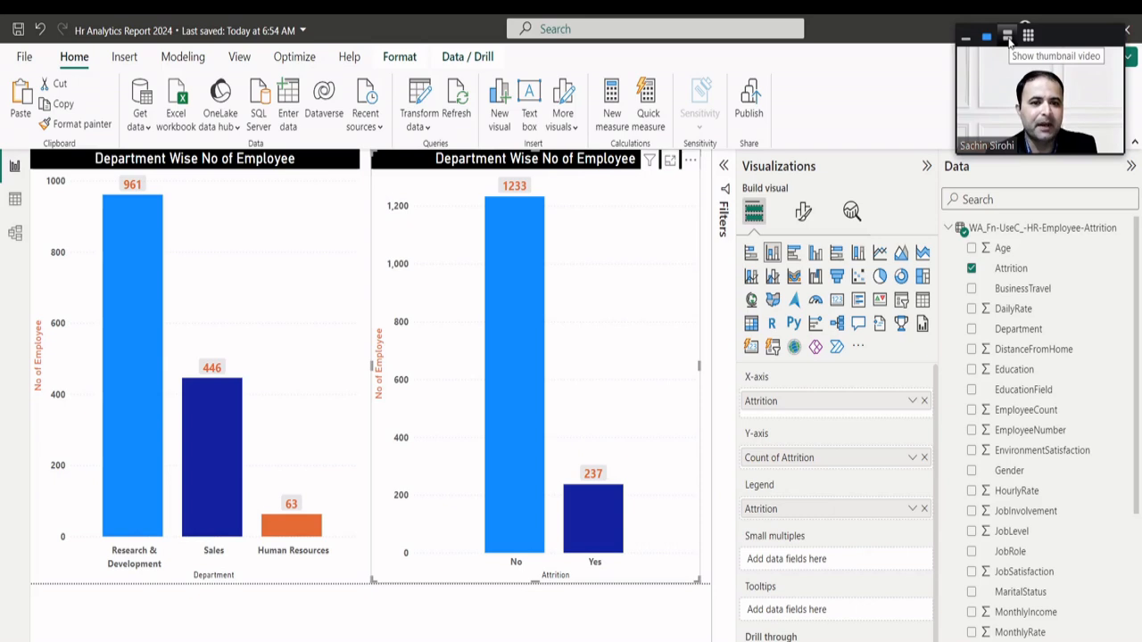
pyautogui.click(1007, 36)
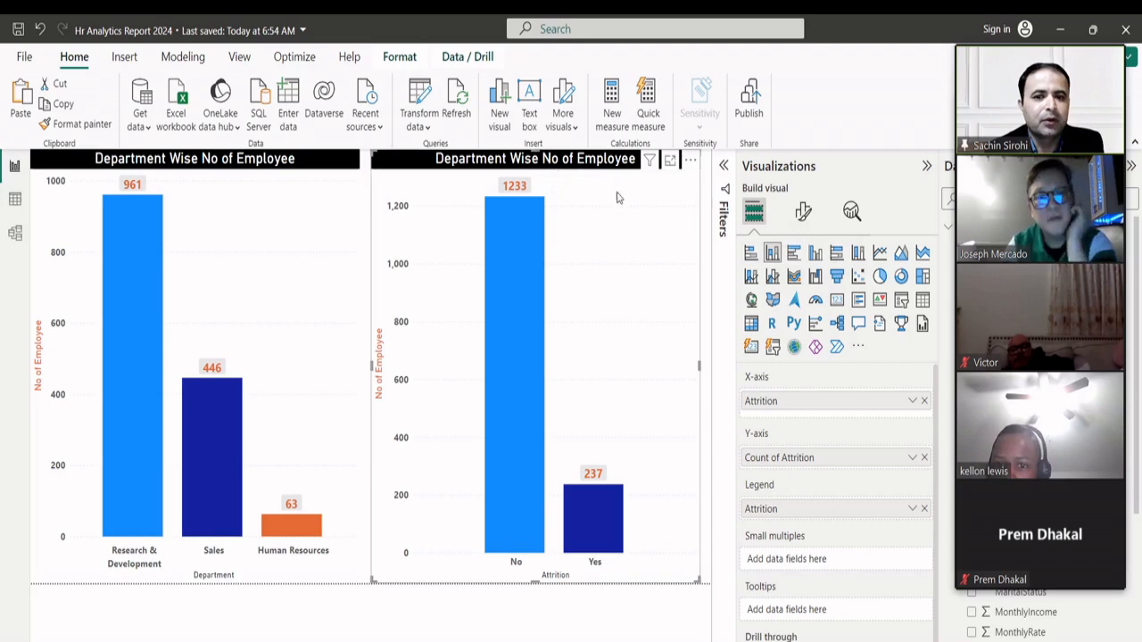
# - Change the attrition chart's title text to "Total Attrition of Employee"
pyautogui.click(804, 214)
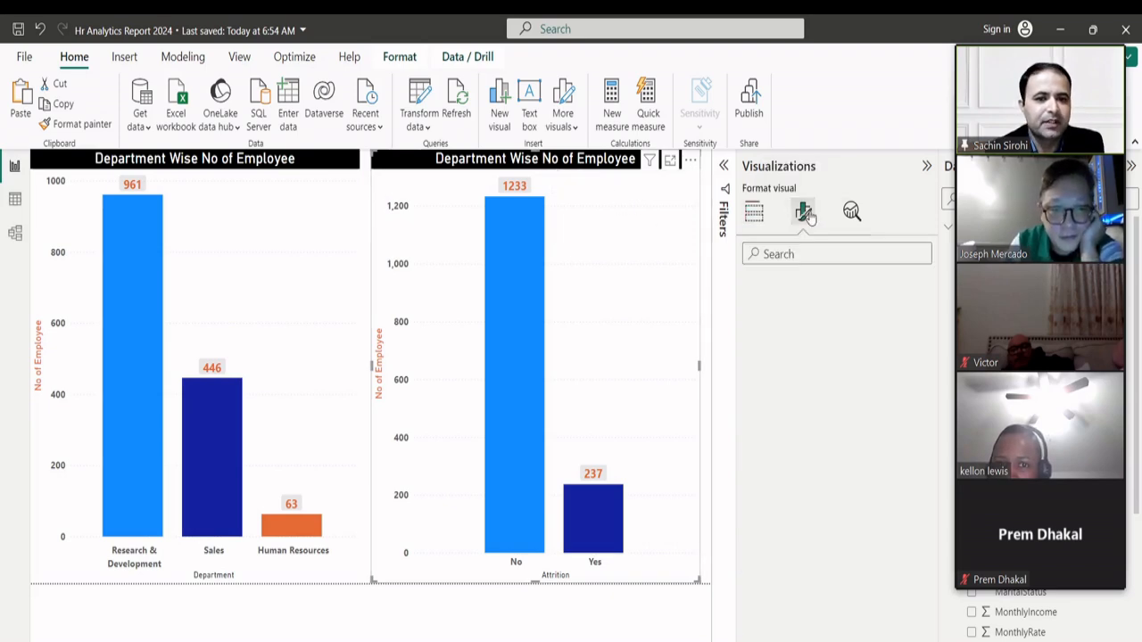
pyautogui.click(803, 289)
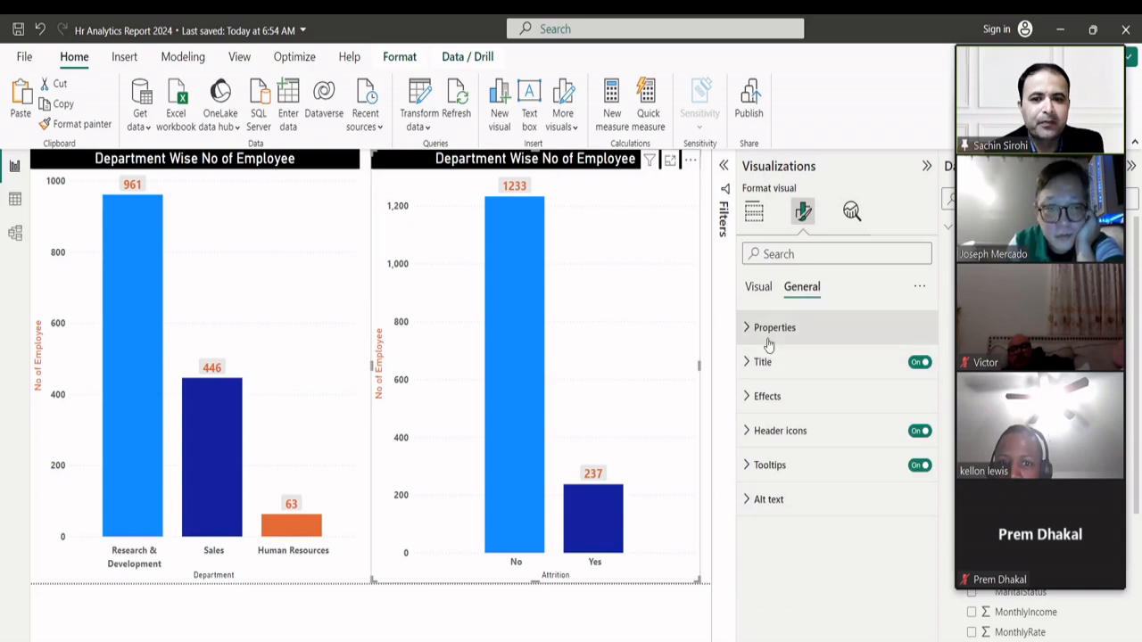
pyautogui.click(749, 366)
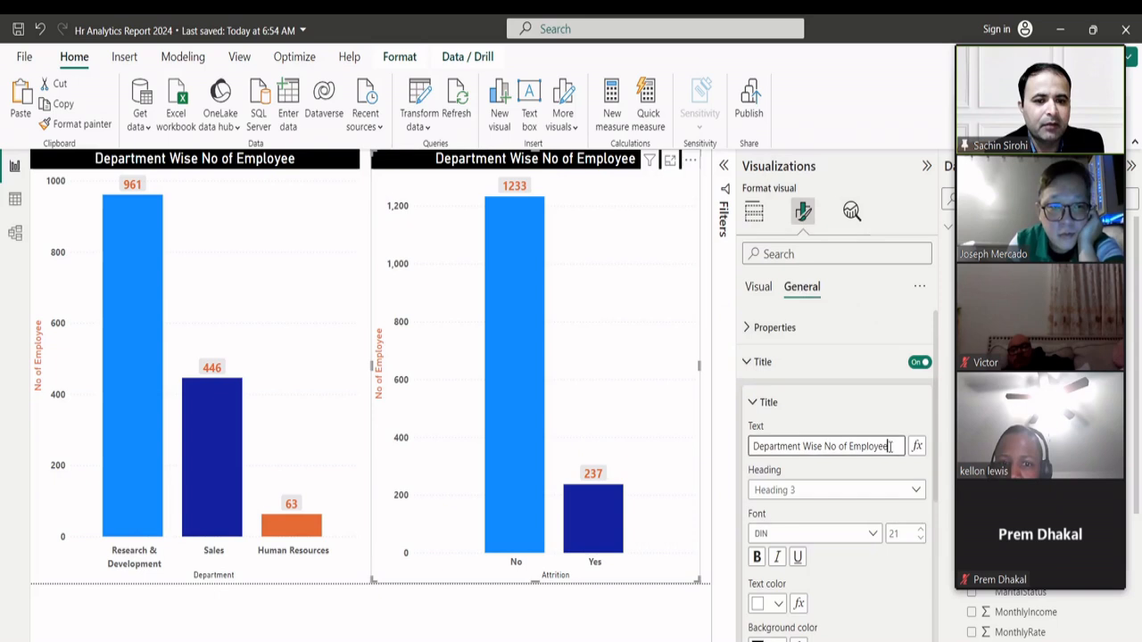
pyautogui.moveTo(889, 446); pyautogui.dragTo(748, 451)
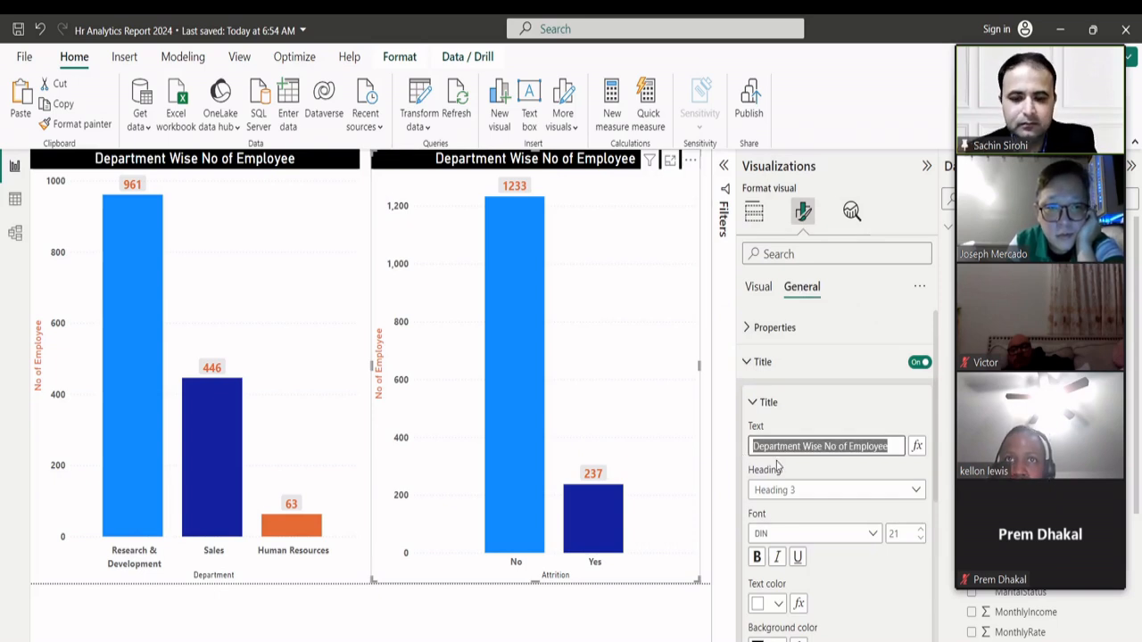
pyautogui.write('T')
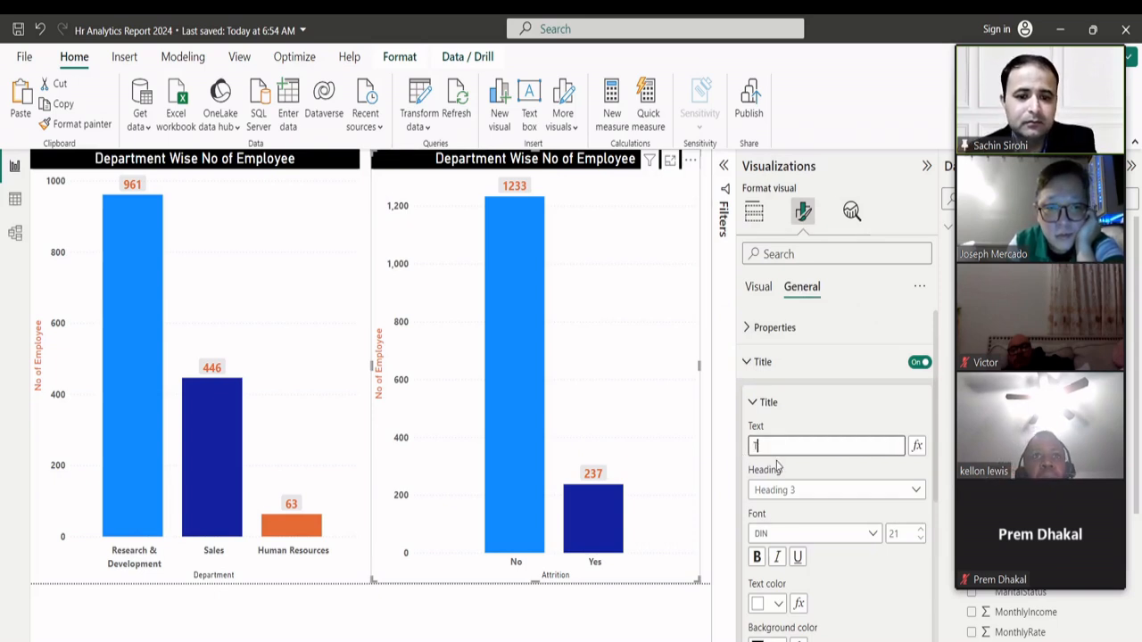
pyautogui.write('otal')
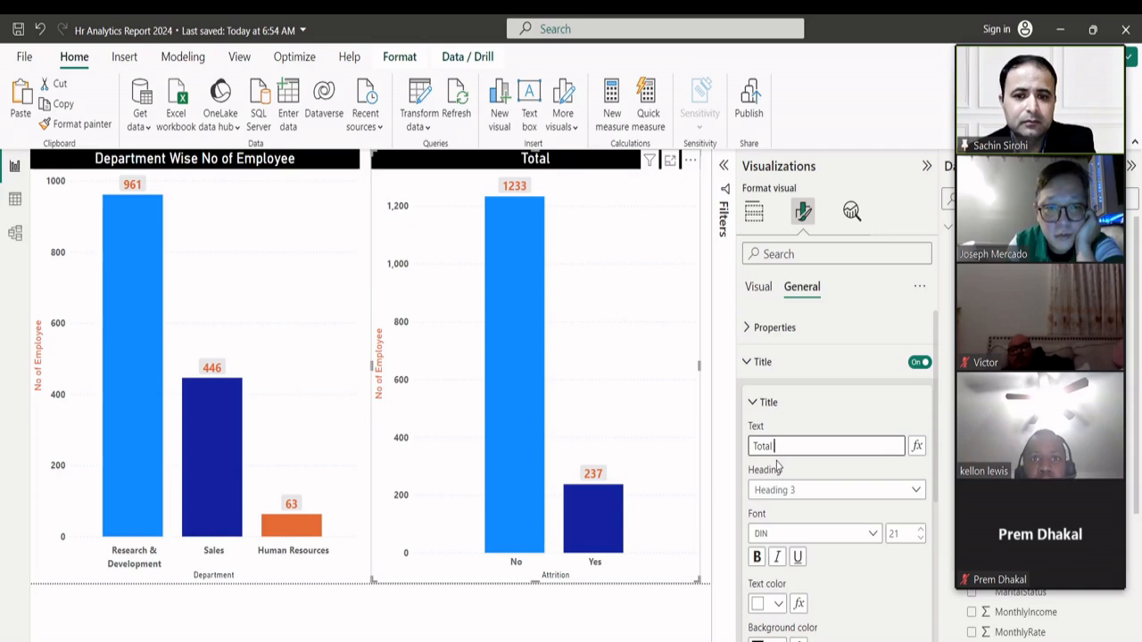
pyautogui.write(' Attri')
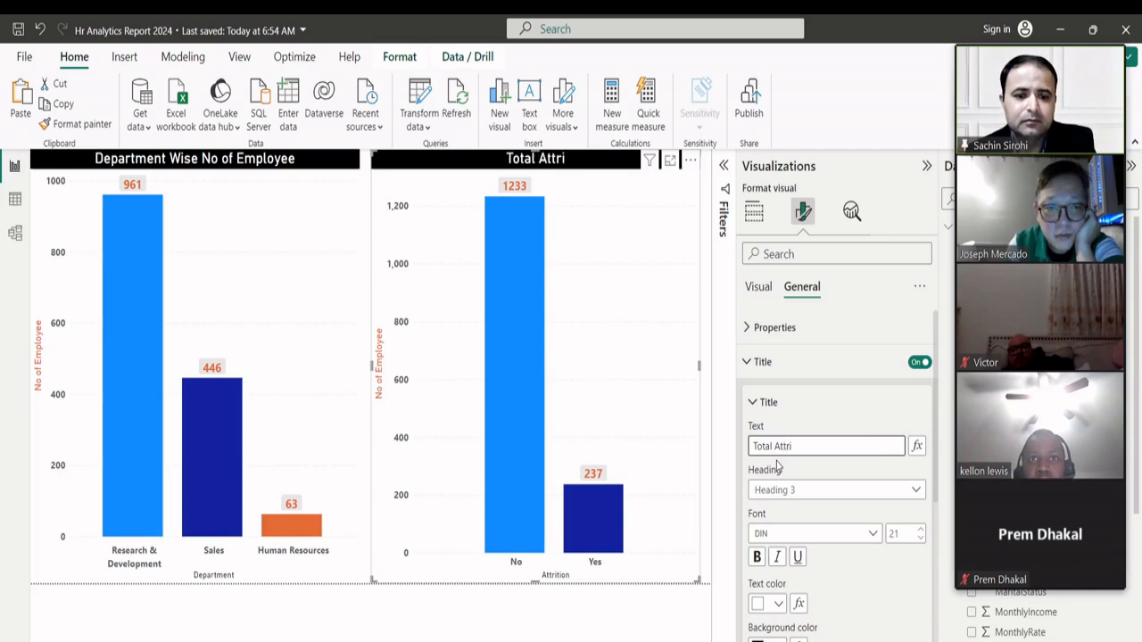
pyautogui.write('tion')
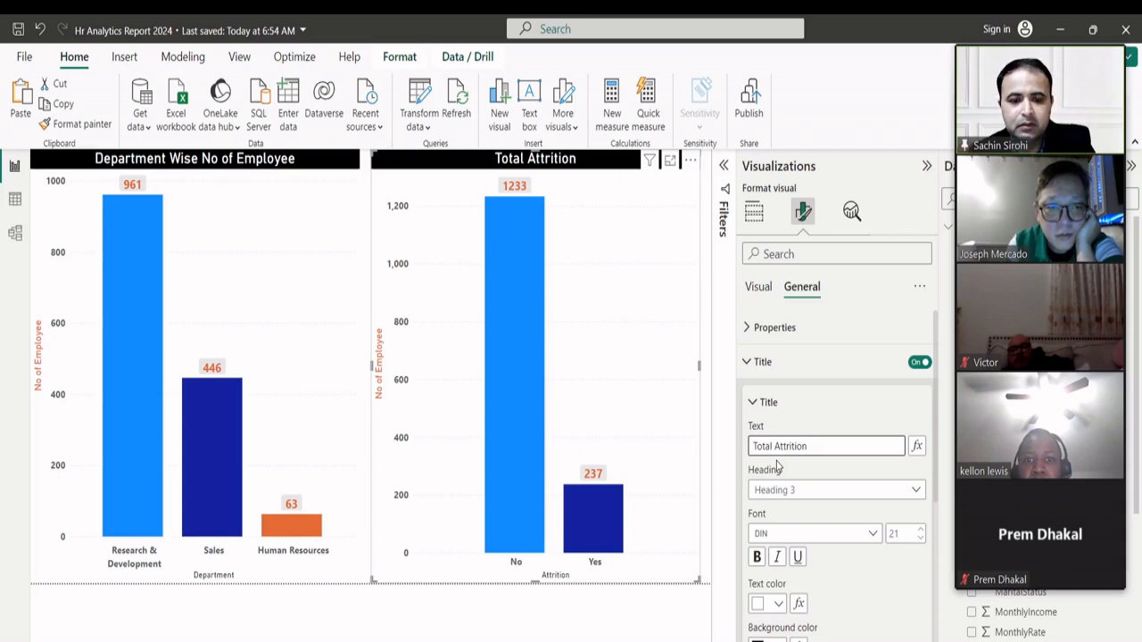
pyautogui.write('of Employee')
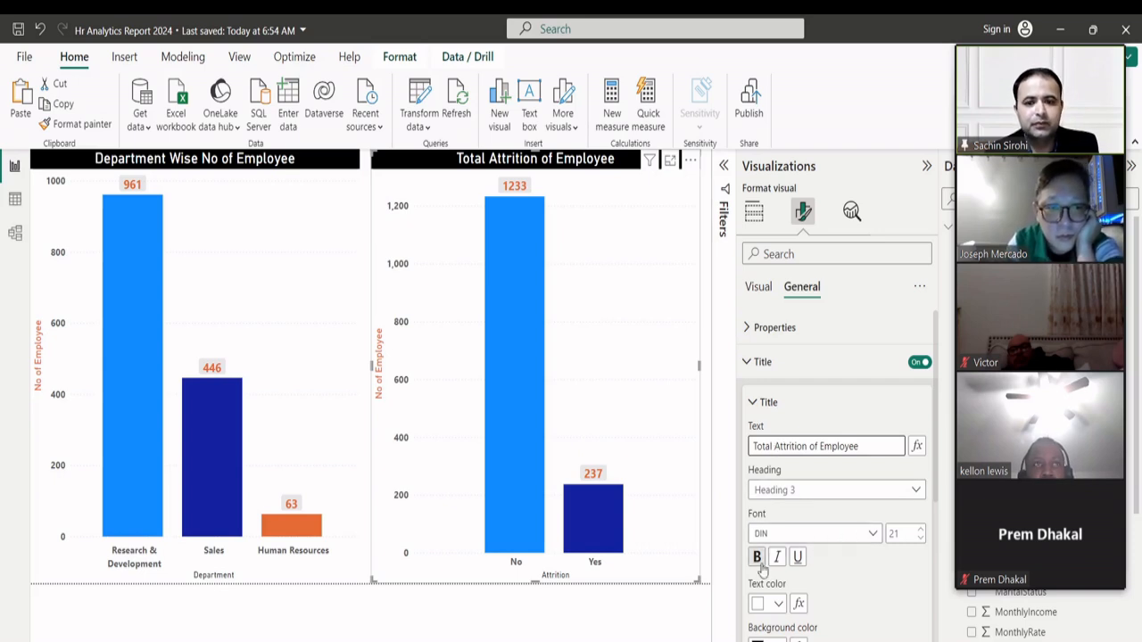
# - Set the attrition chart's title background to orange and collapse the visualization settings to widen the report canvas
pyautogui.scroll(-2, 778, 545)
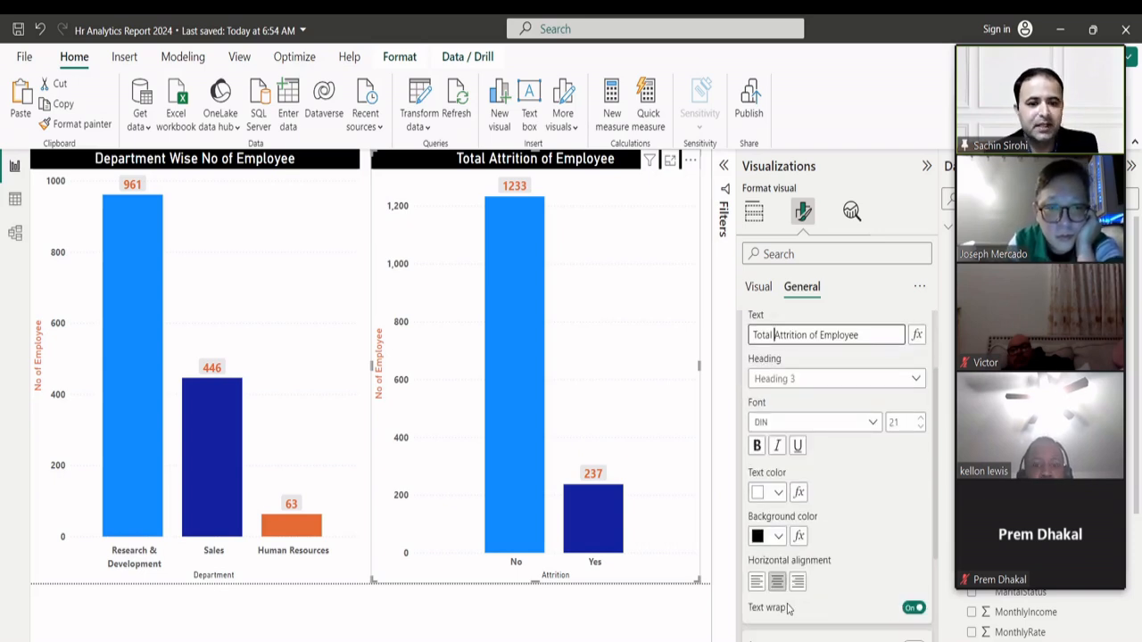
pyautogui.click(779, 538)
pyautogui.click(831, 429)
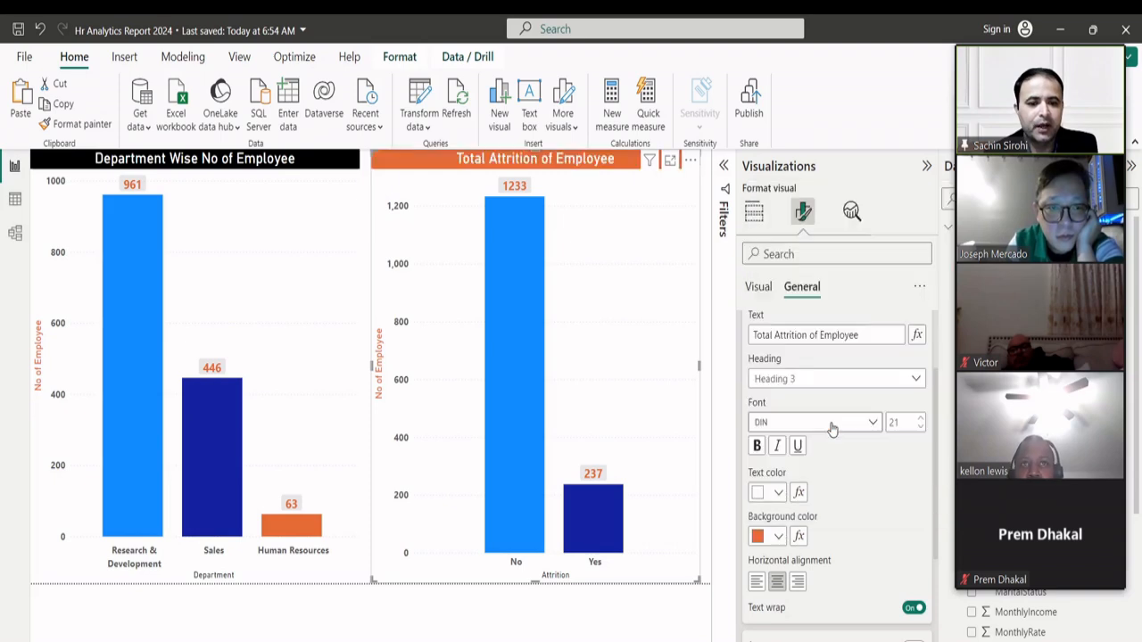
pyautogui.click(554, 618)
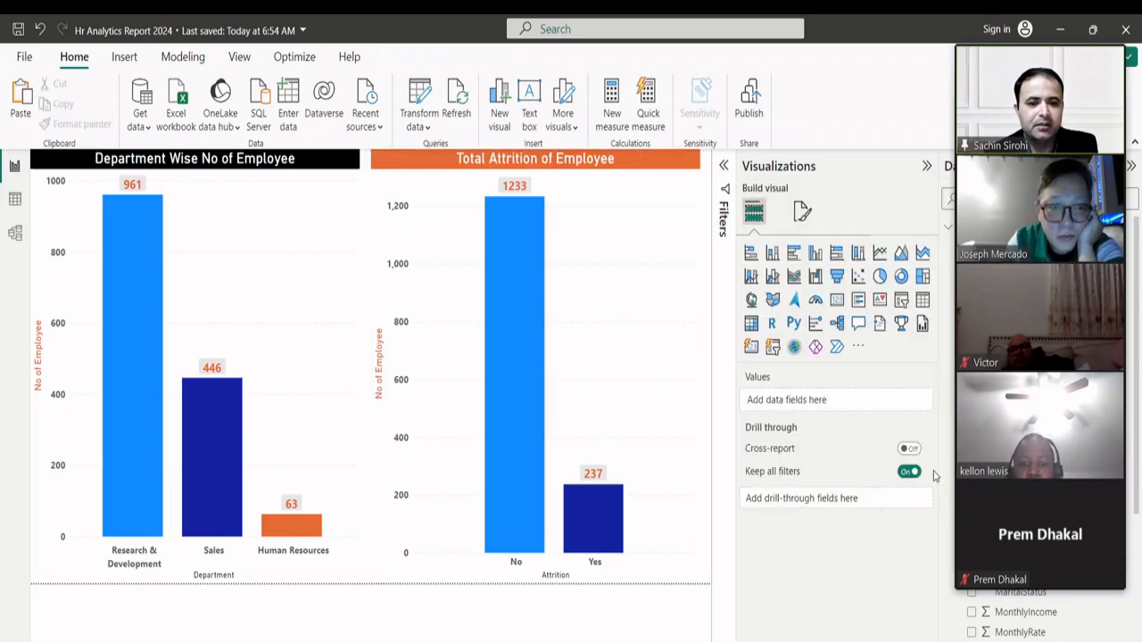
pyautogui.click(926, 166)
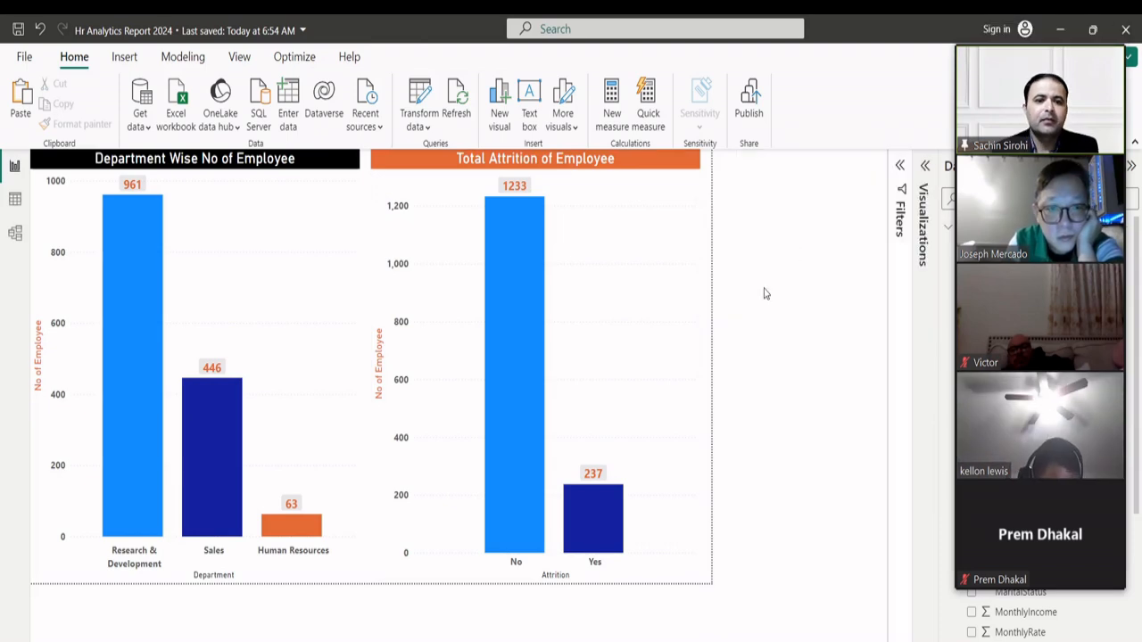
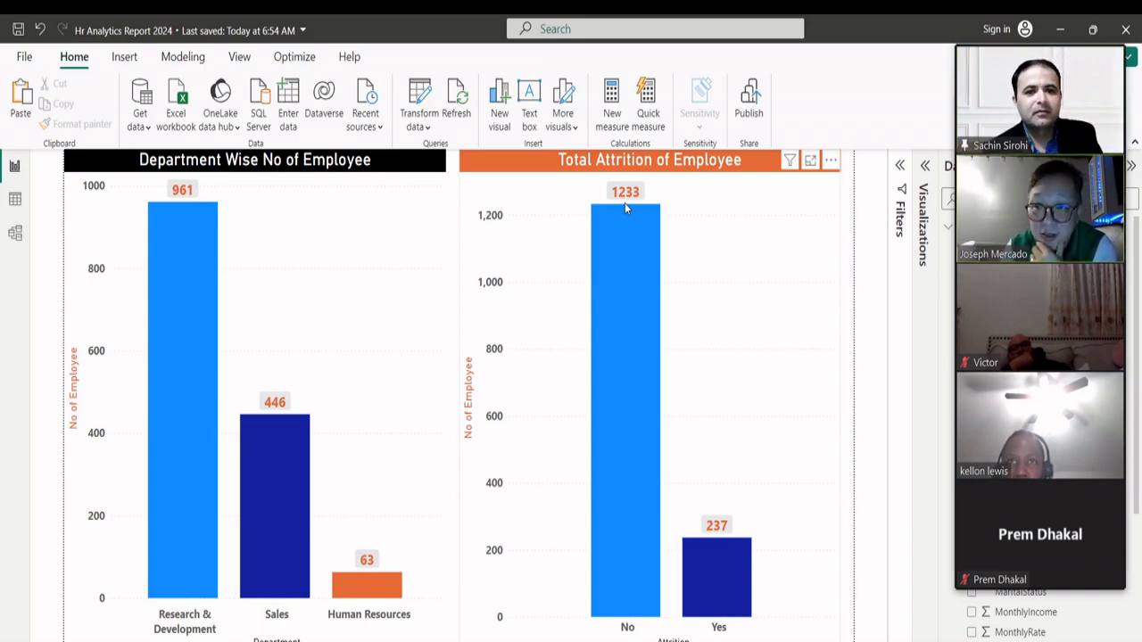
# - Show the attrition chart's field assignments and check the aggregation options of its Count of Attrition y-axis value
pyautogui.moveTo(988, 38)
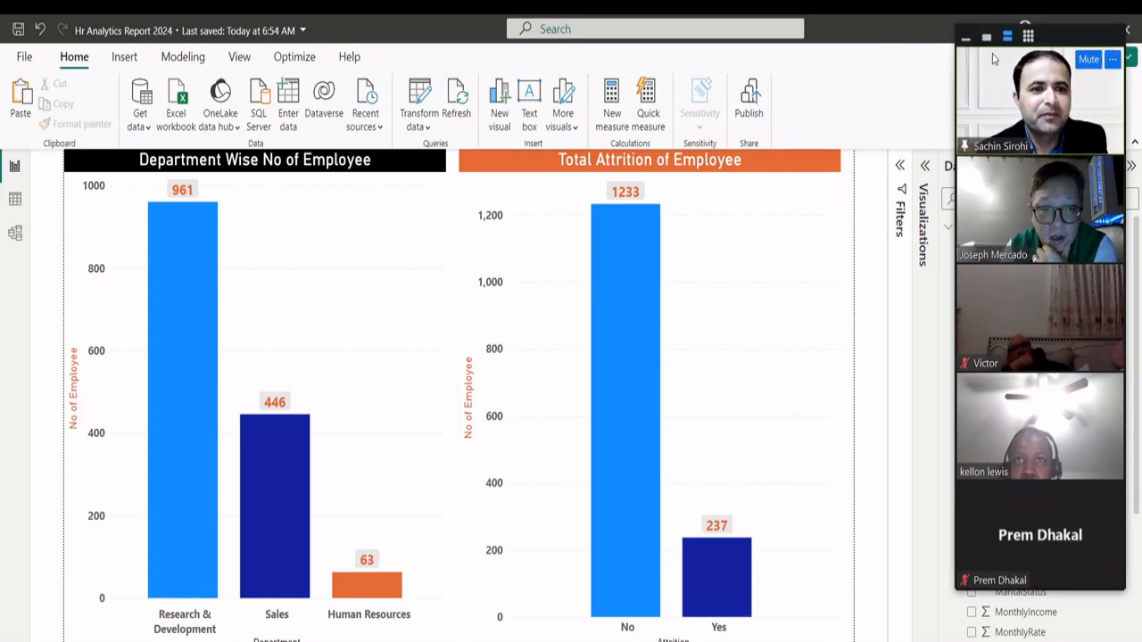
pyautogui.click(987, 38)
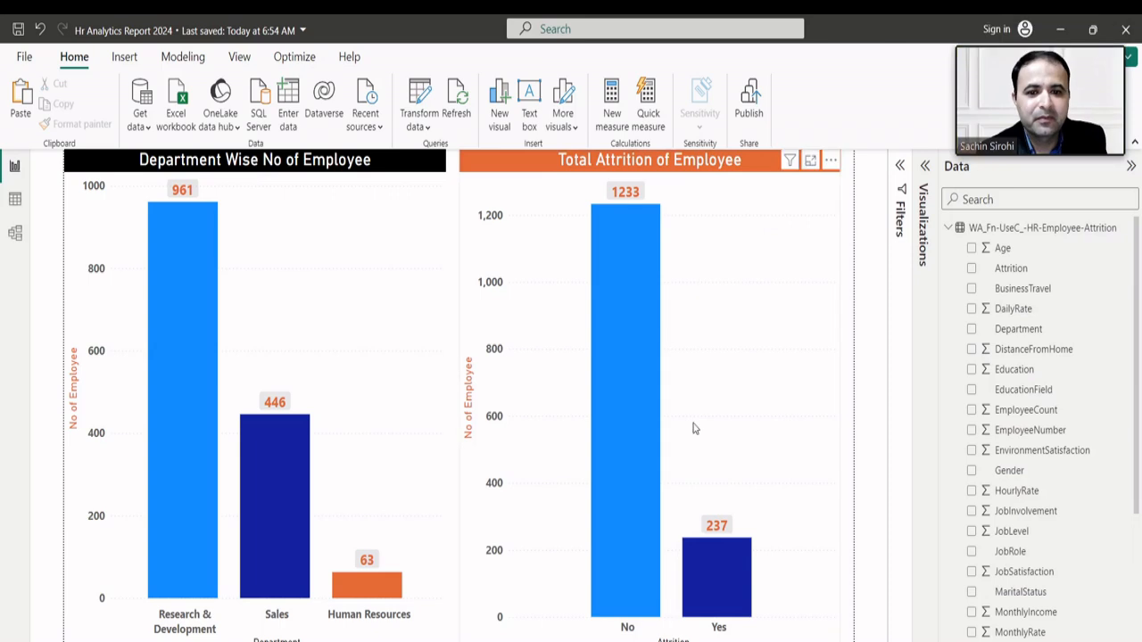
pyautogui.click(923, 182)
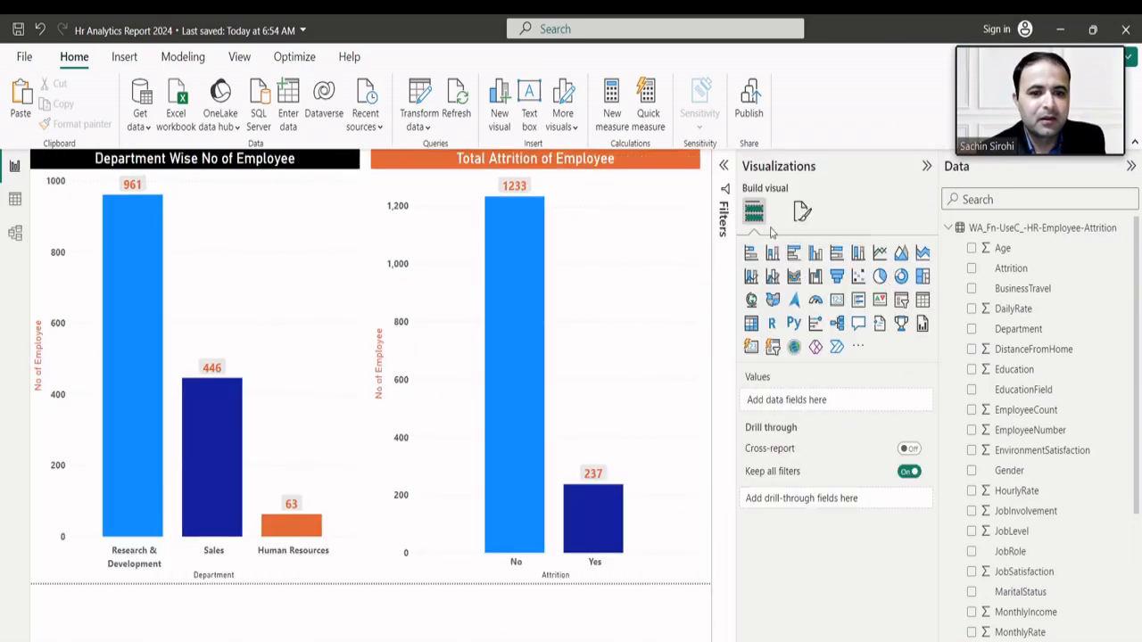
pyautogui.click(652, 295)
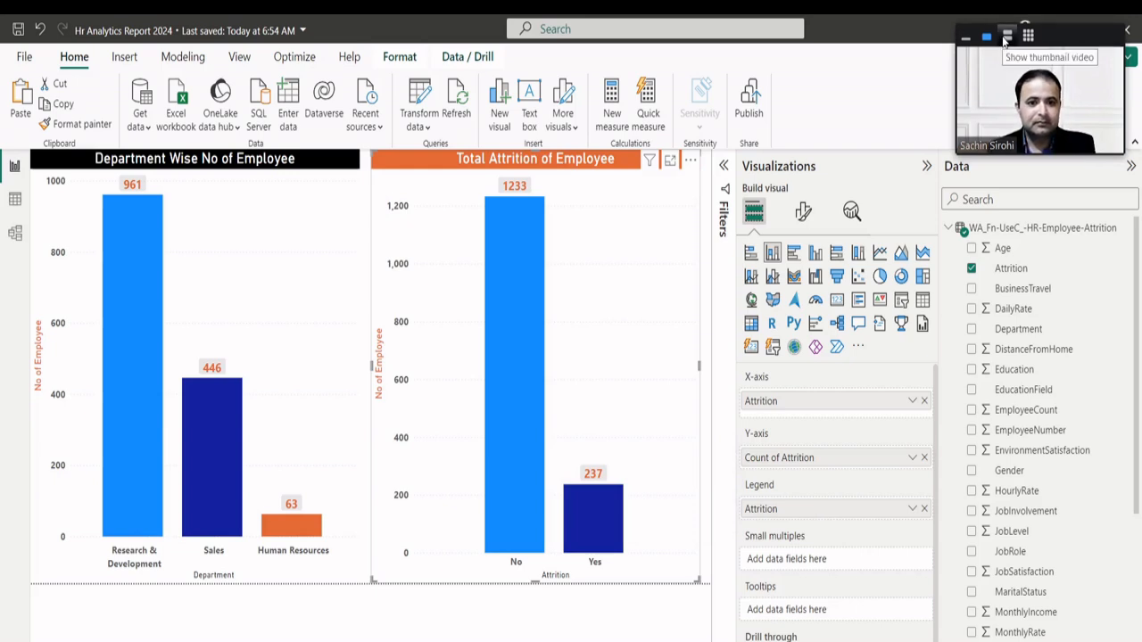
pyautogui.click(1005, 38)
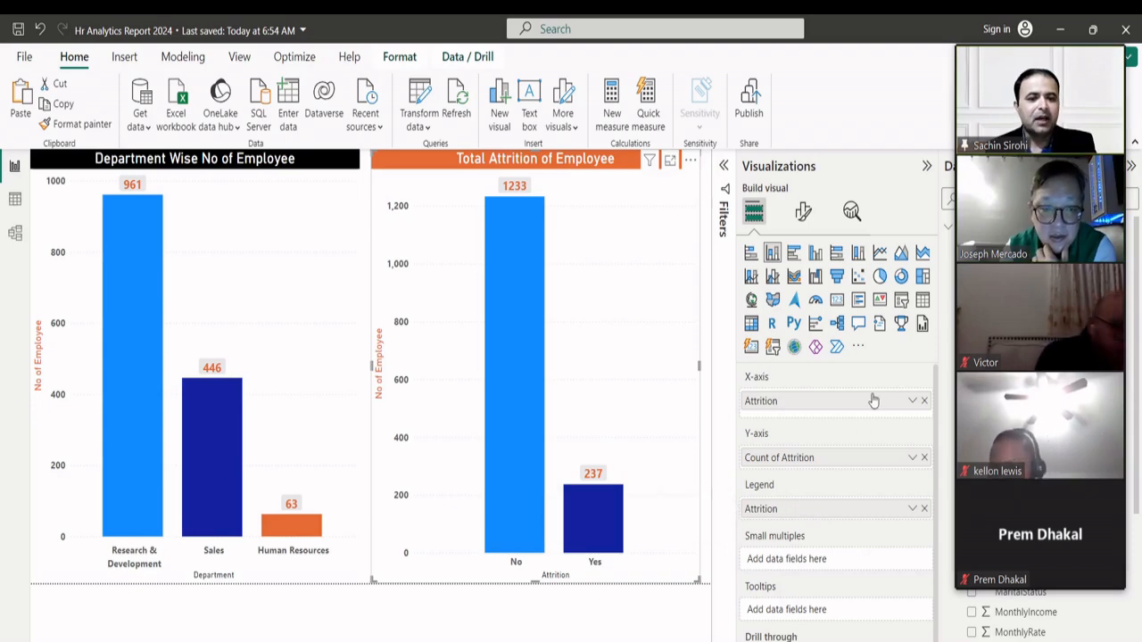
pyautogui.click(986, 40)
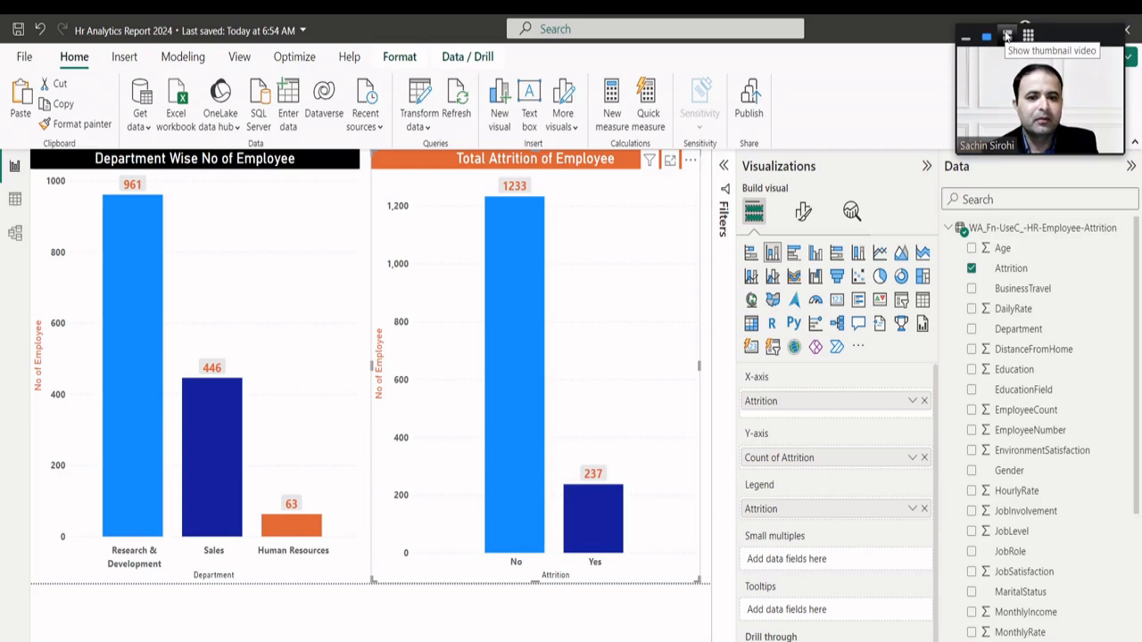
pyautogui.click(1006, 36)
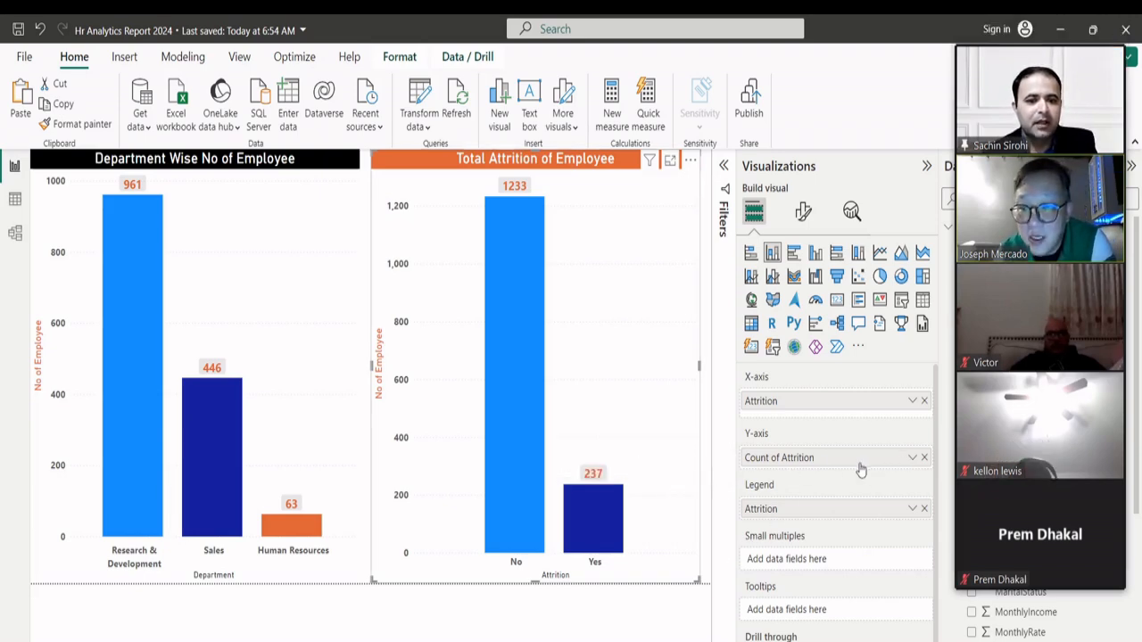
pyautogui.click(912, 459)
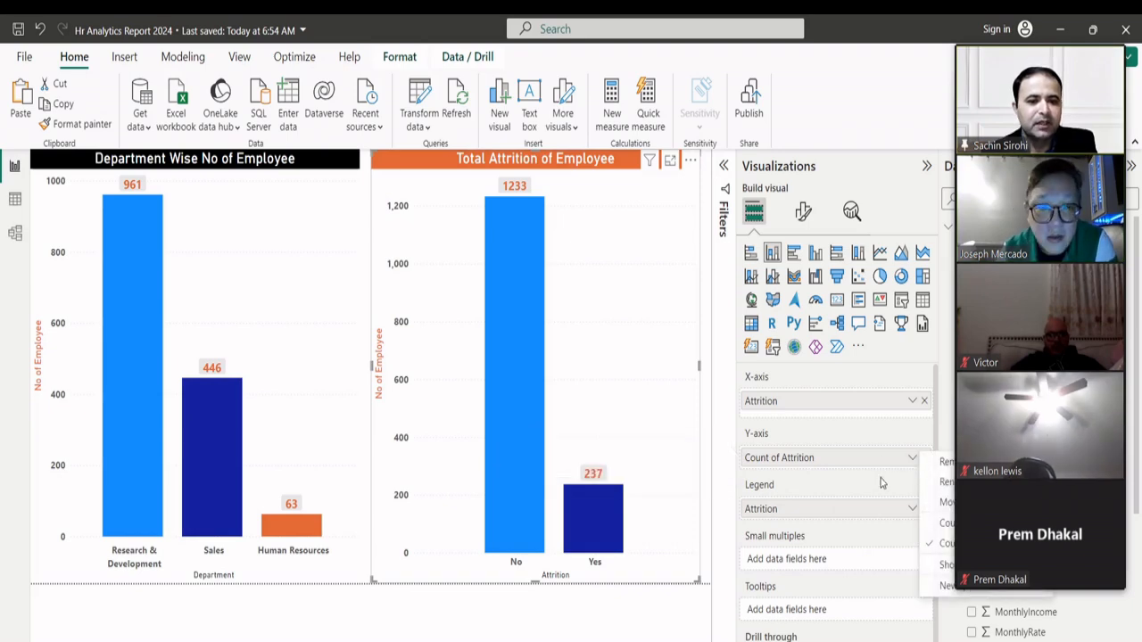
pyautogui.click(882, 483)
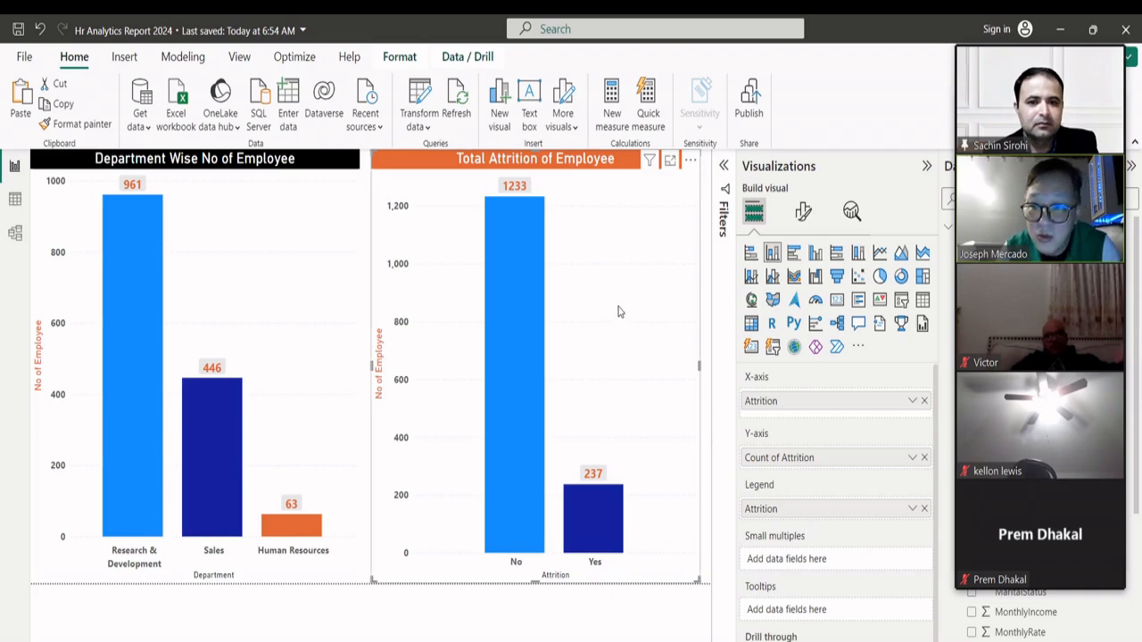
# - Remove Attrition from the legend, y-axis and x-axis of the Total Attrition of Employee chart
pyautogui.moveTo(1023, 60)
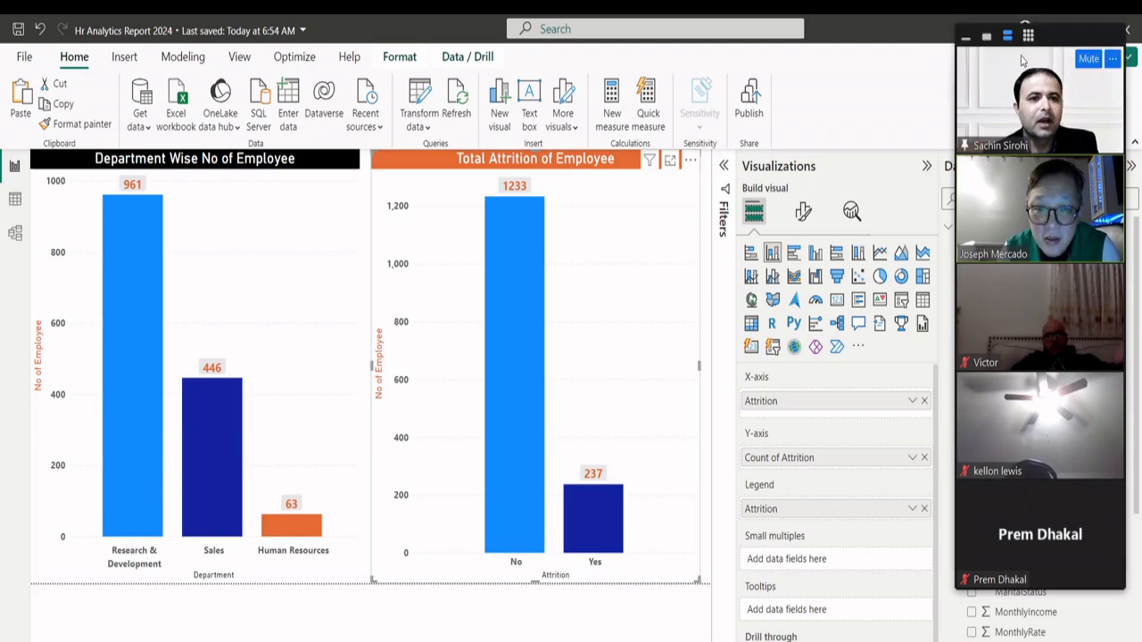
pyautogui.click(986, 37)
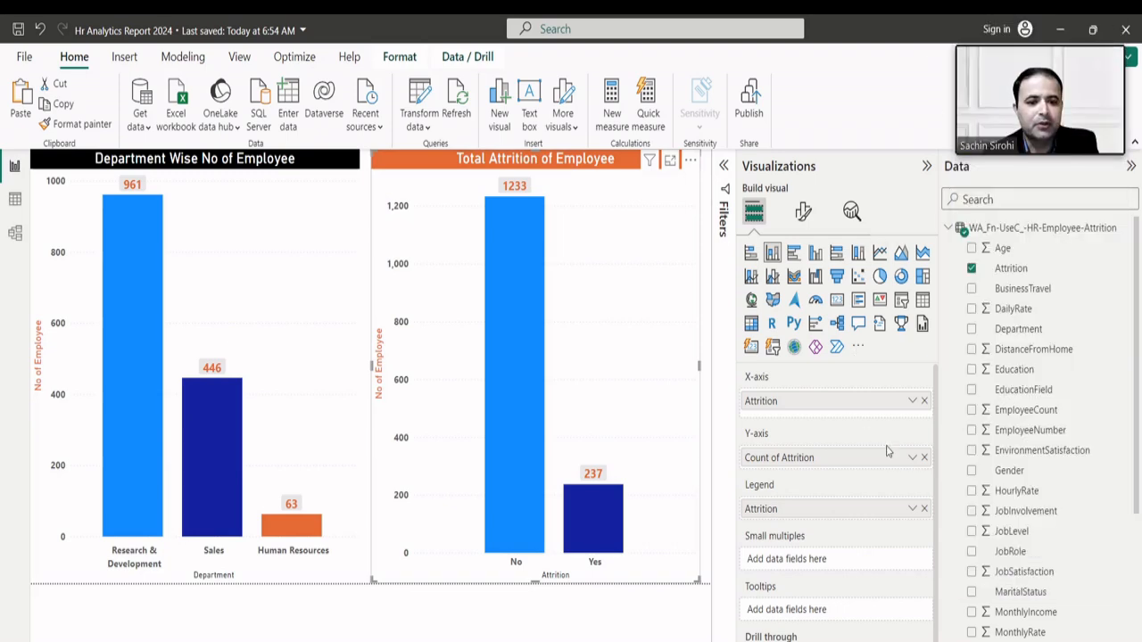
pyautogui.click(924, 509)
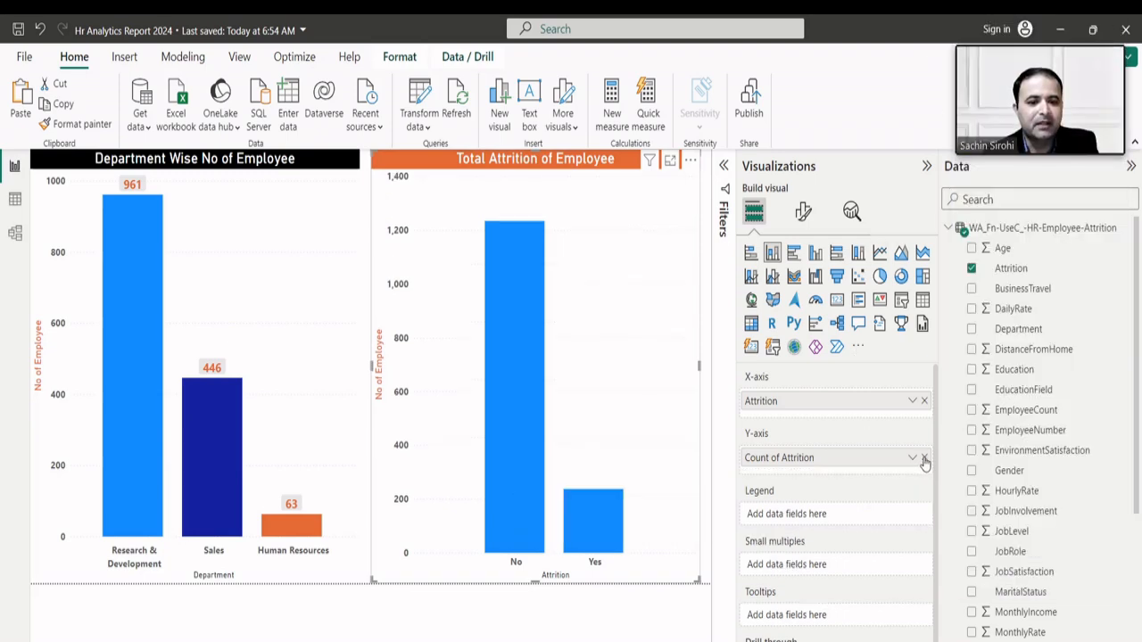
pyautogui.click(924, 458)
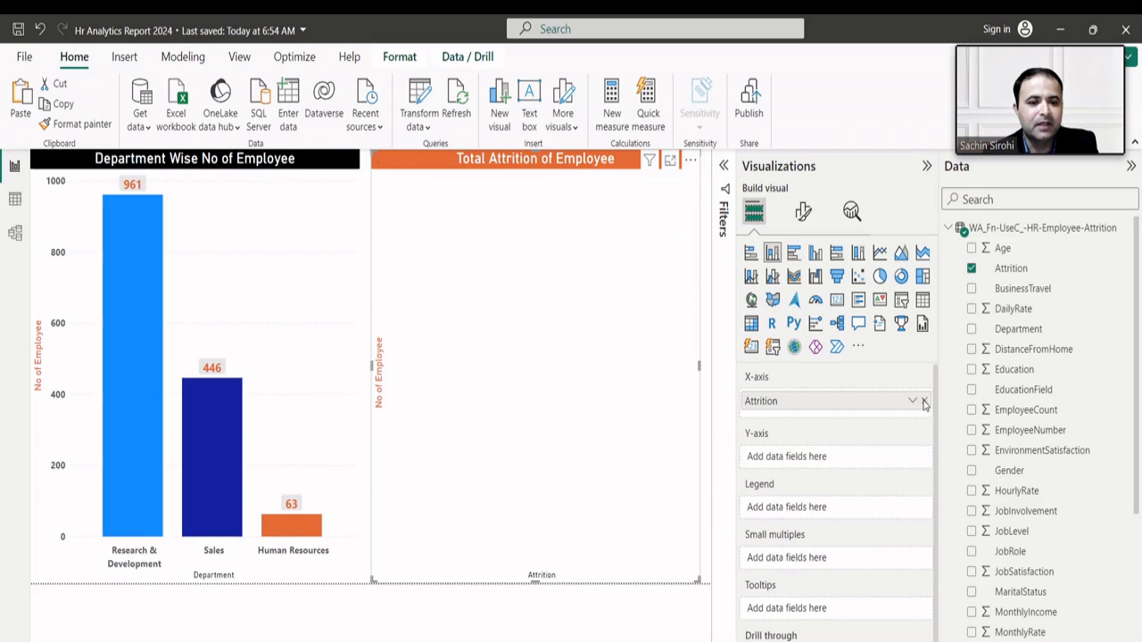
pyautogui.click(924, 402)
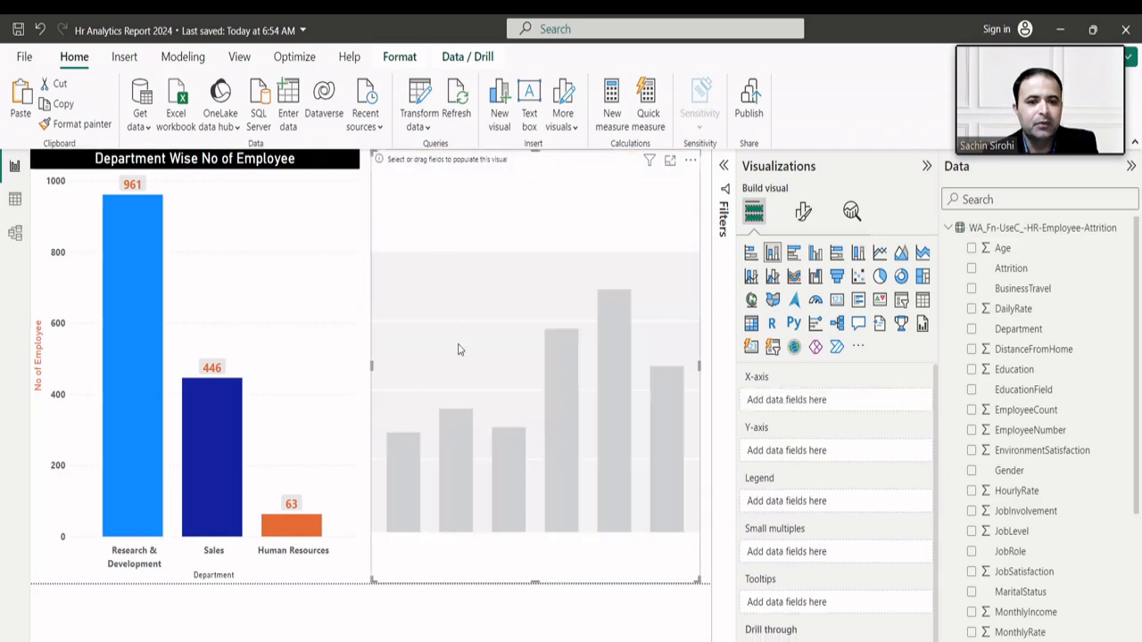
# - Rebuild the emptied attrition chart with Attrition on the x-axis, its count on the y-axis, and Attrition as the legend
pyautogui.click(972, 269)
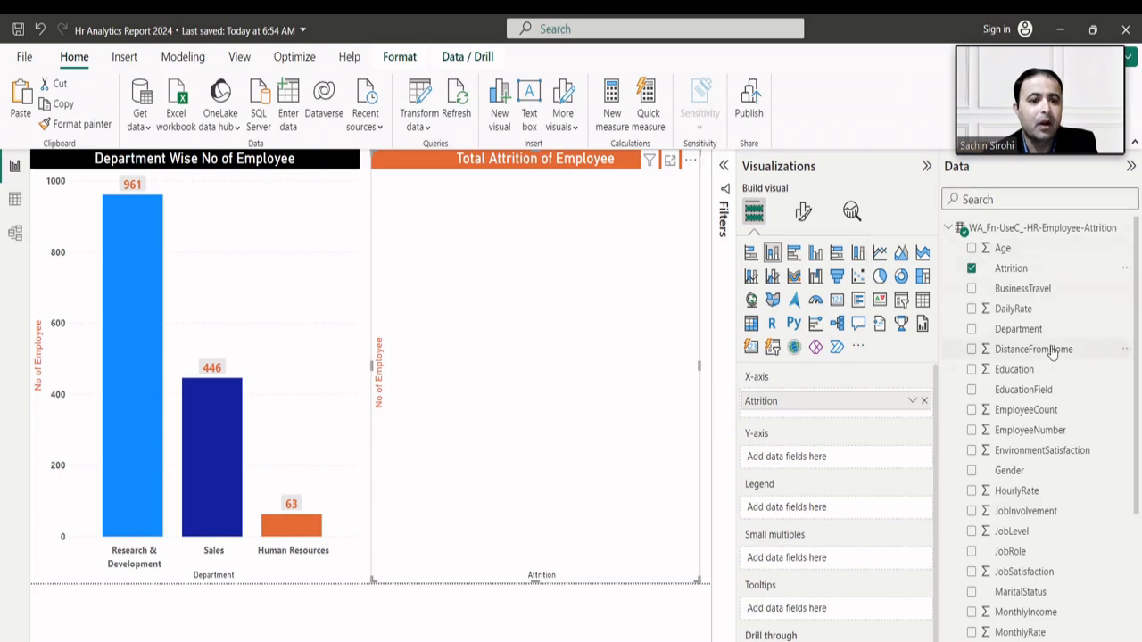
pyautogui.scroll(-5, 1136, 246)
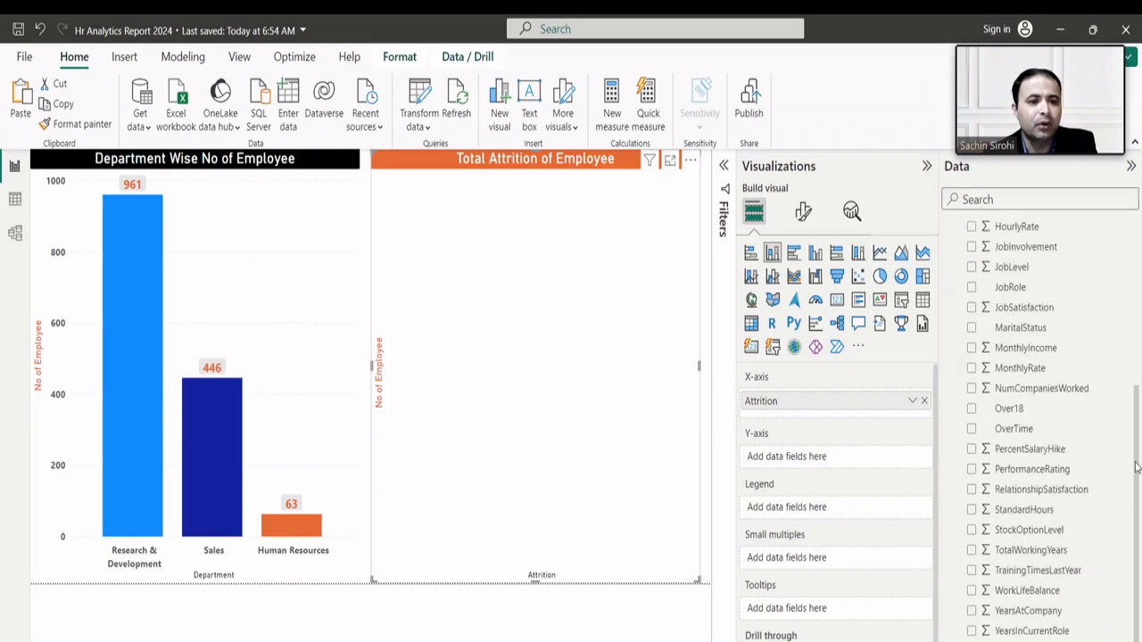
pyautogui.scroll(5, 1137, 356)
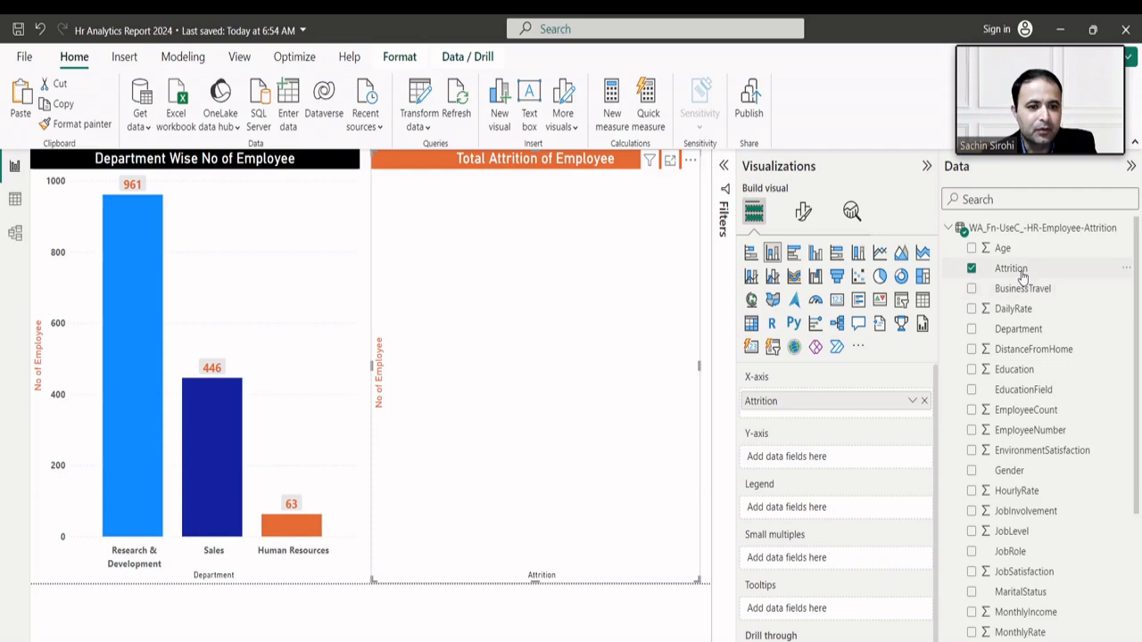
pyautogui.moveTo(1014, 267)
pyautogui.mouseDown()
pyautogui.moveTo(1017, 283)
pyautogui.moveTo(927, 362)
pyautogui.moveTo(872, 433)
pyautogui.moveTo(817, 459)
pyautogui.mouseUp()
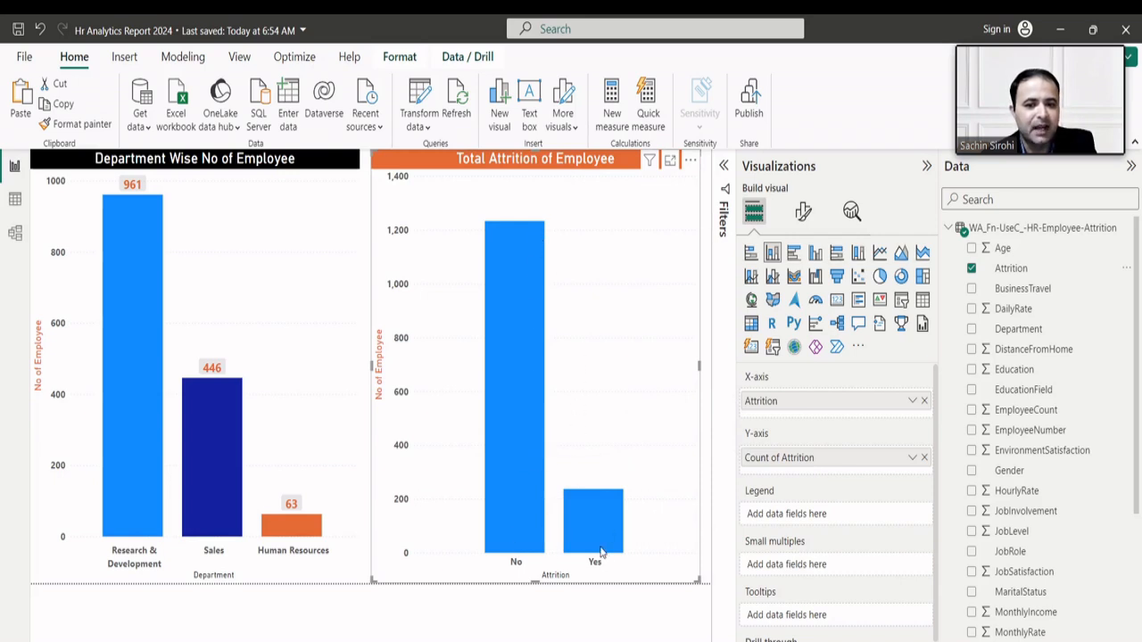
pyautogui.moveTo(602, 553)
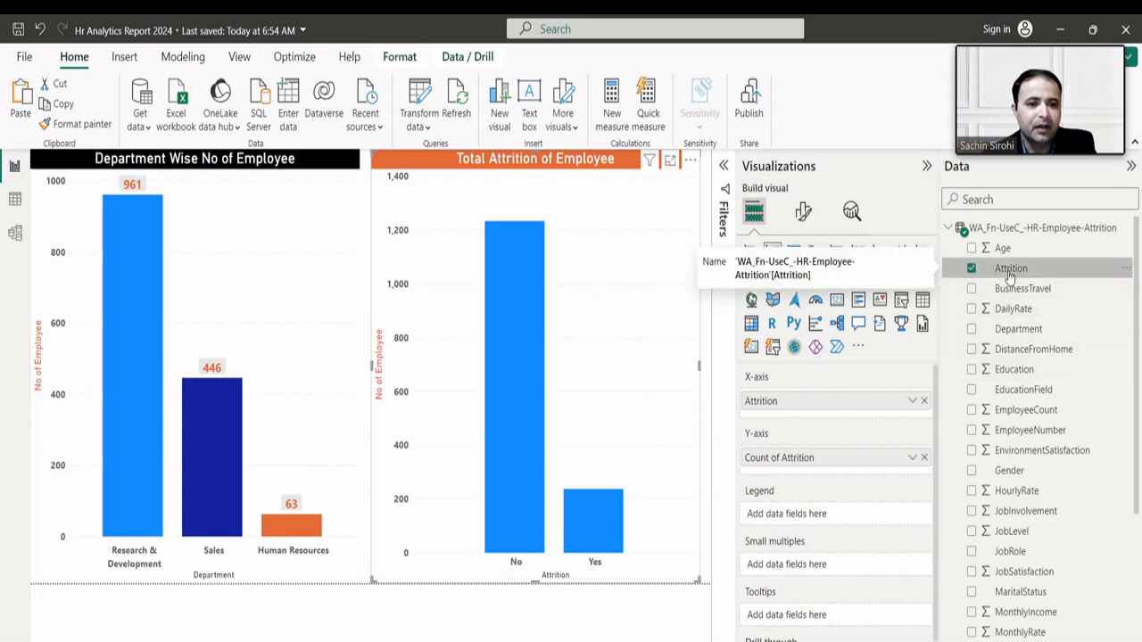
pyautogui.moveTo(1009, 277); pyautogui.dragTo(816, 515)
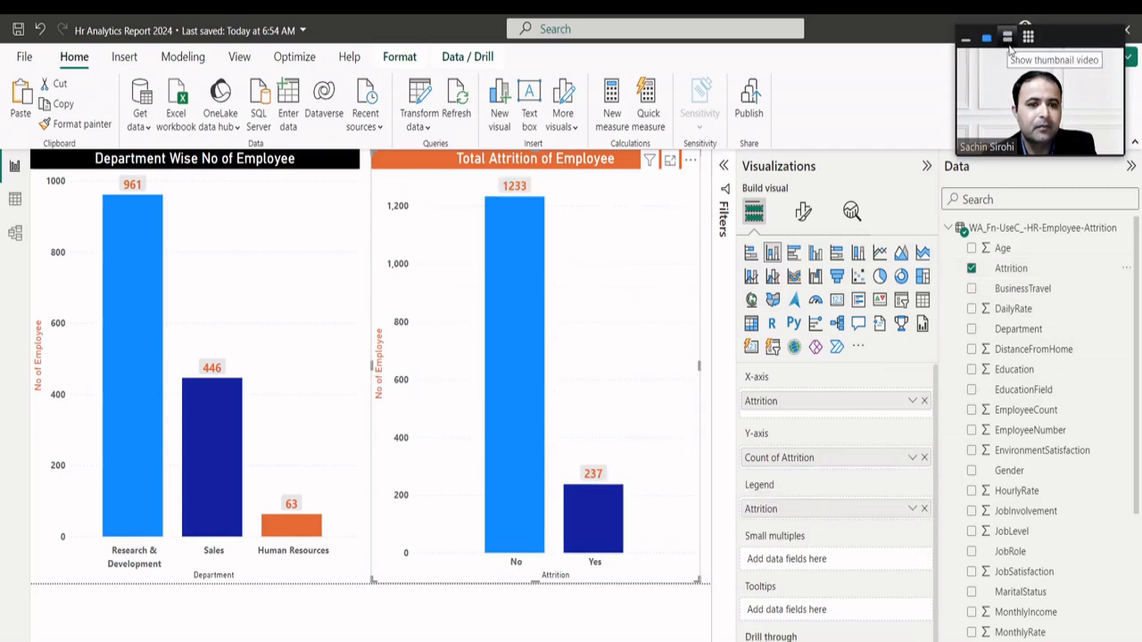
pyautogui.click(1008, 37)
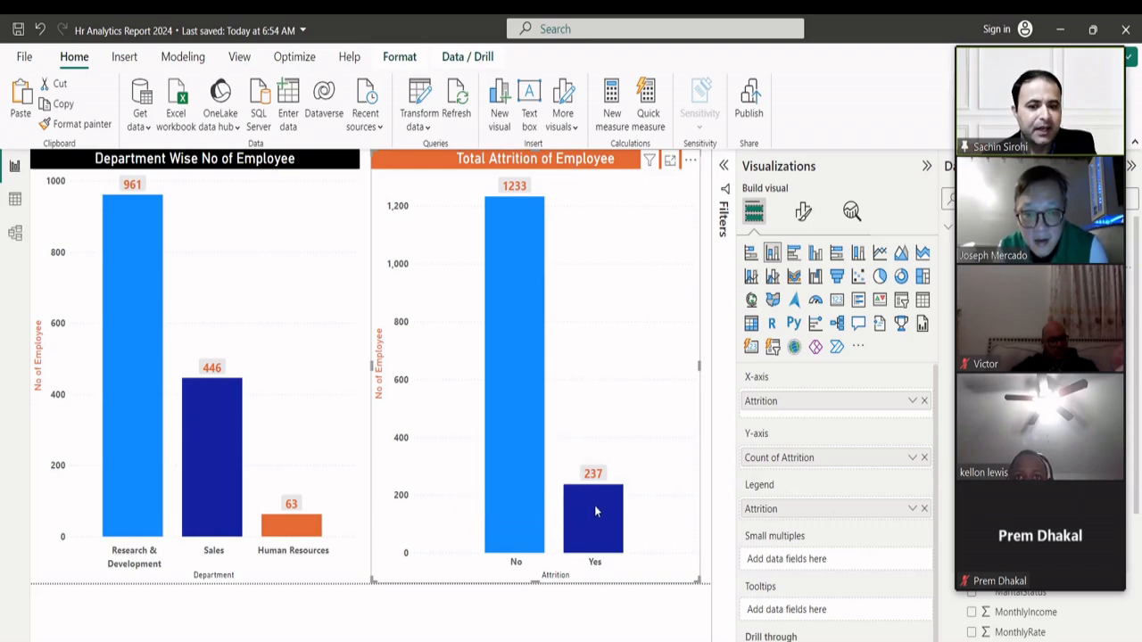
# - Show the report page with the empty No of Employee by Gender Wise and Attrition Gender Wise visuals
pyautogui.moveTo(593, 509)
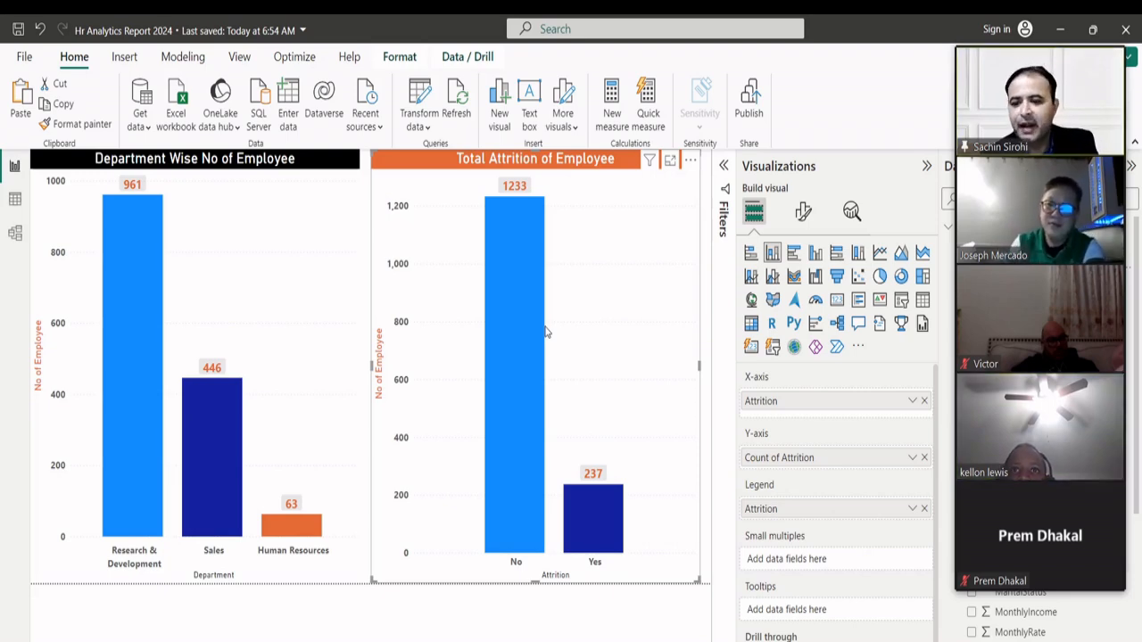
pyautogui.click(386, 589)
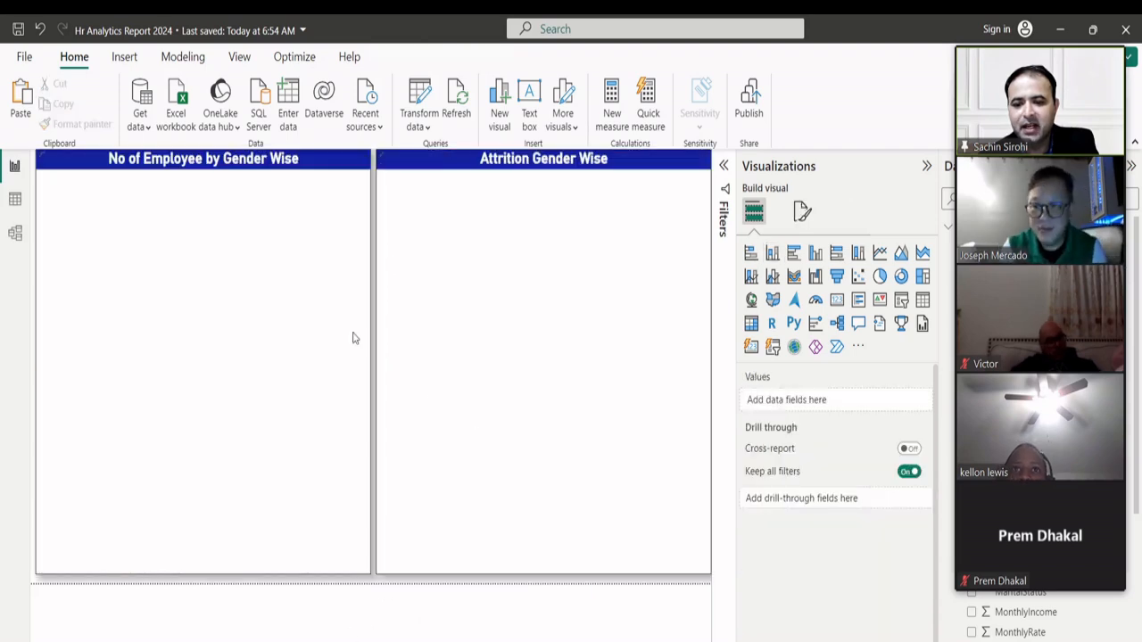
pyautogui.moveTo(504, 391)
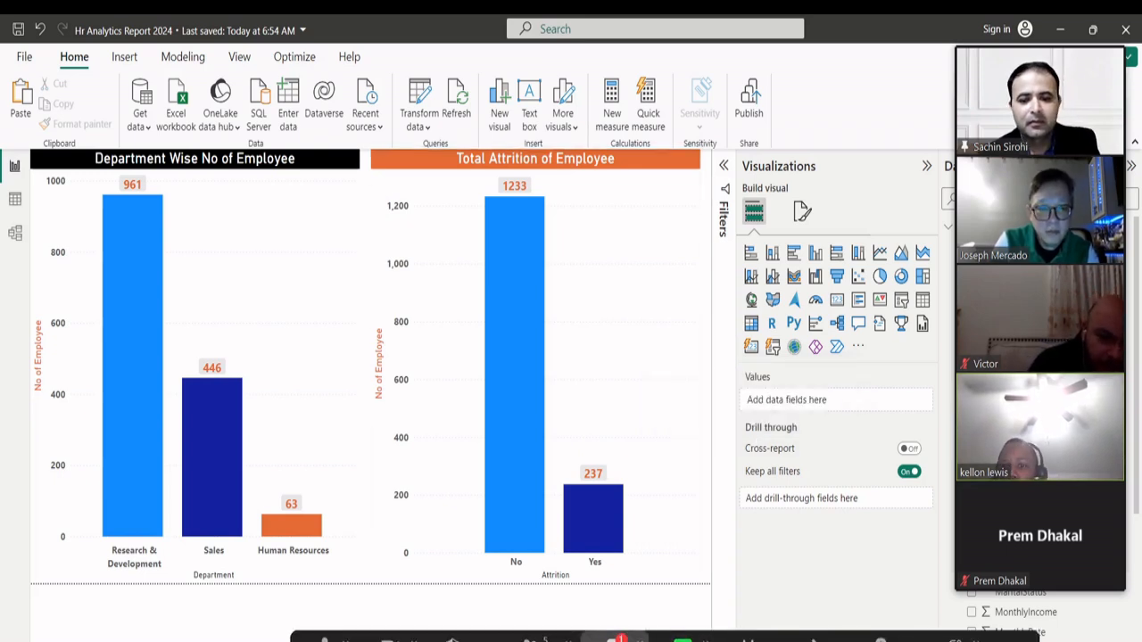
# - View the participant's report screenshot from the meeting chat in the image viewer, put the image away and return to the report
pyautogui.click(616, 638)
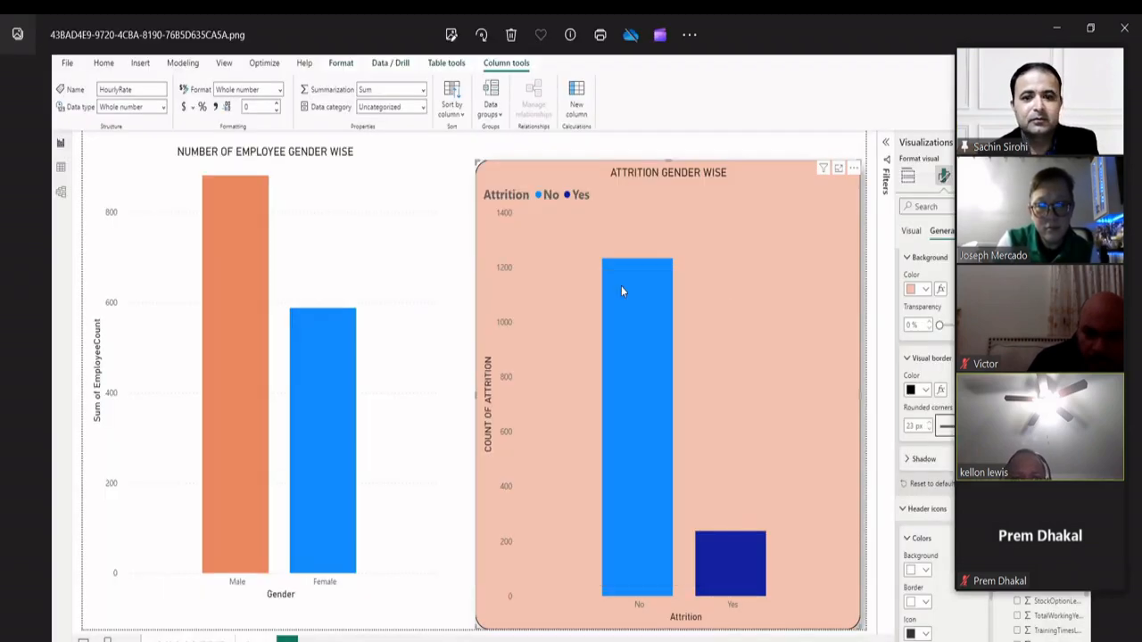
pyautogui.click(627, 284)
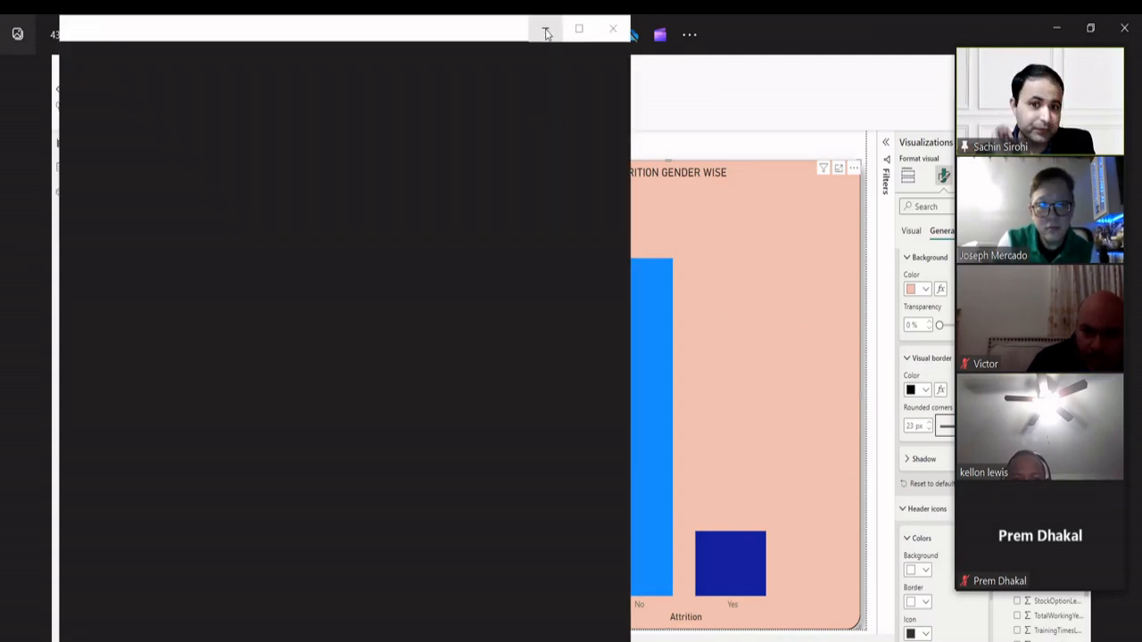
pyautogui.click(546, 33)
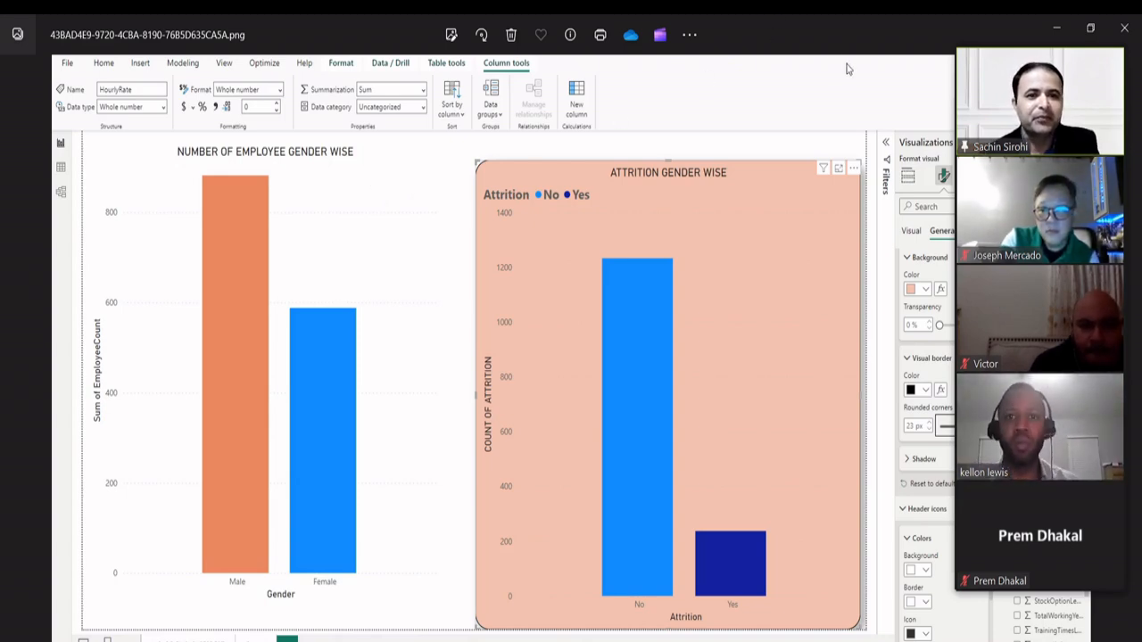
pyautogui.moveTo(842, 44); pyautogui.dragTo(646, 174)
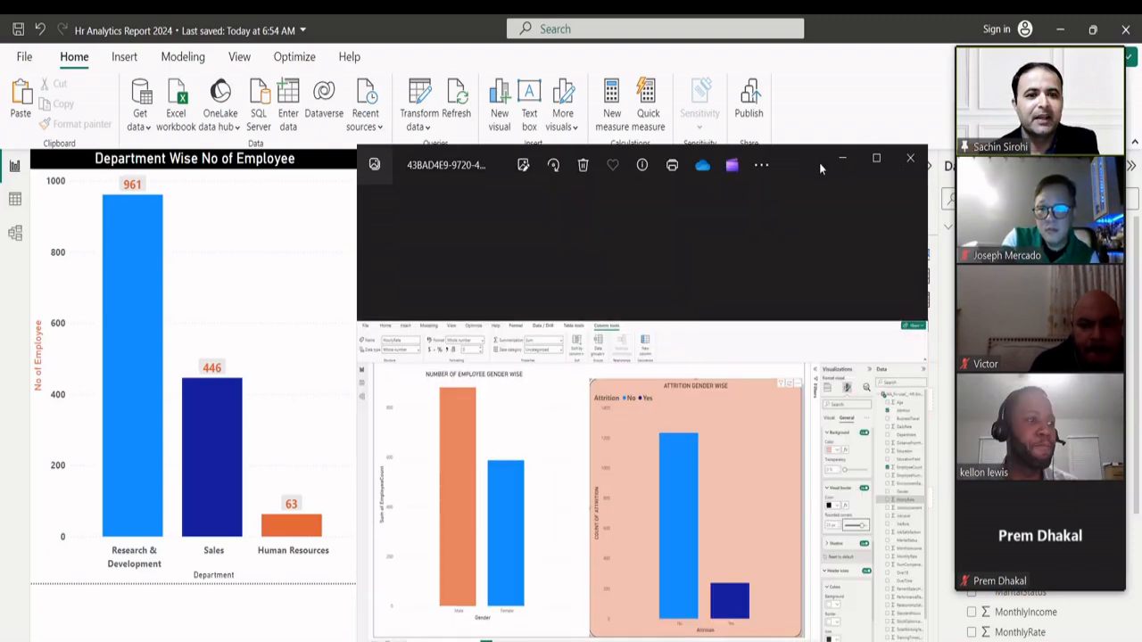
pyautogui.click(830, 164)
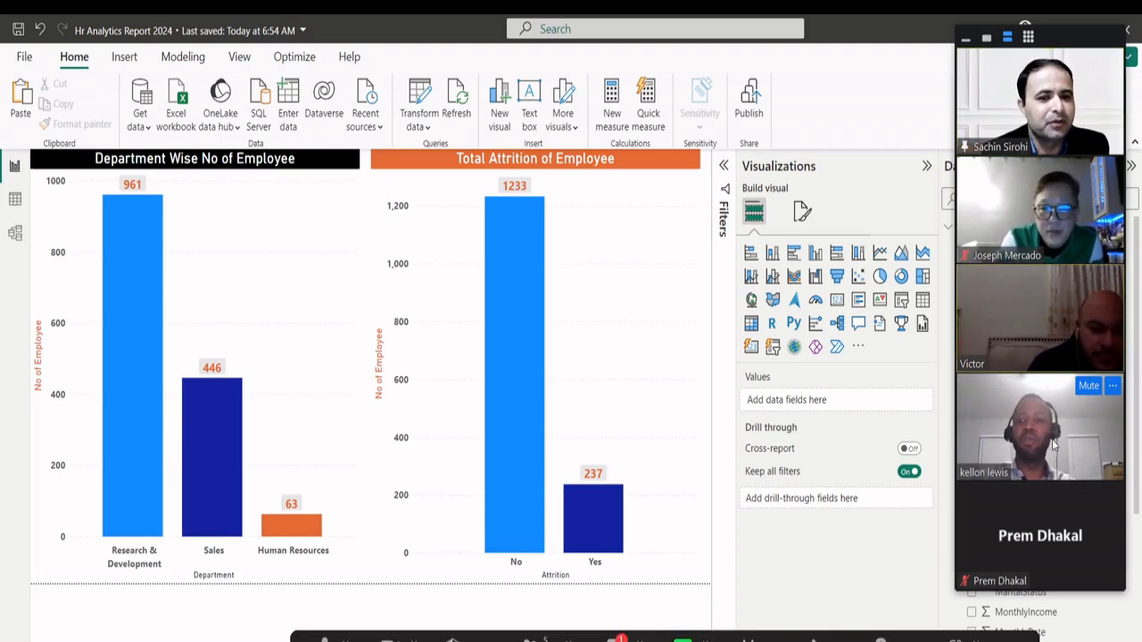
# - Check the latest direct message in the meeting chat and return to the report
pyautogui.click(614, 637)
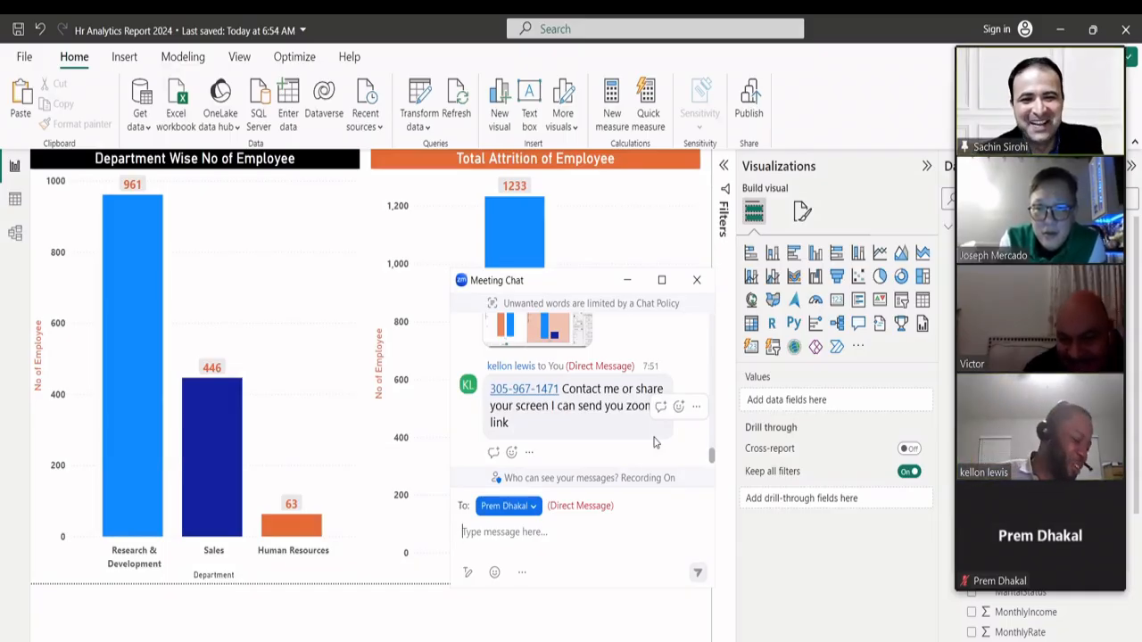
pyautogui.moveTo(982, 542)
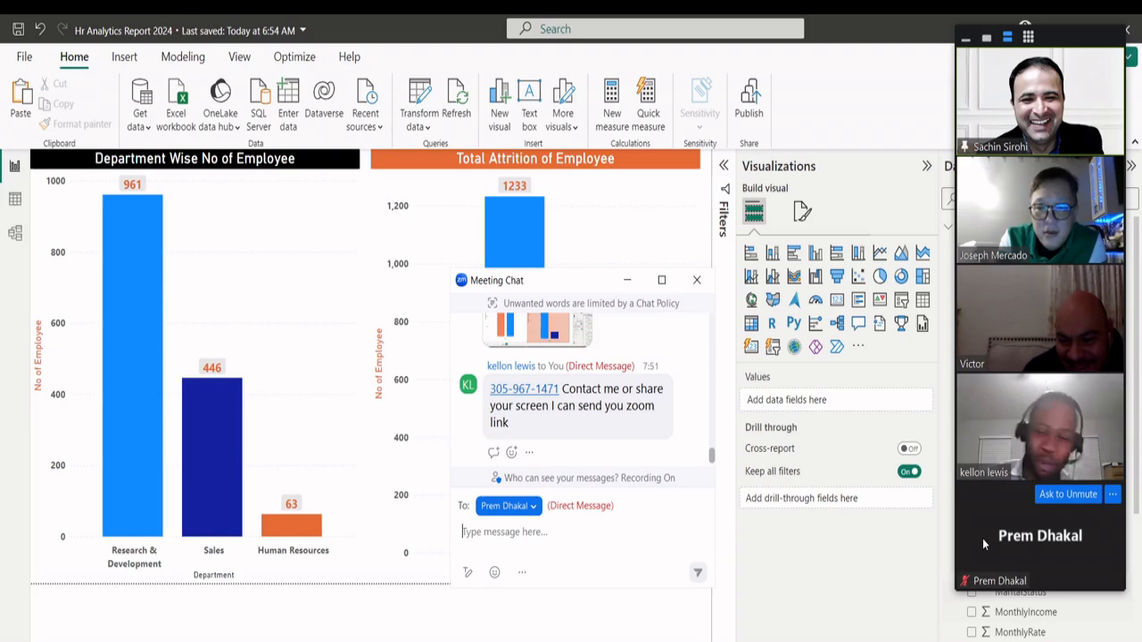
pyautogui.click(627, 280)
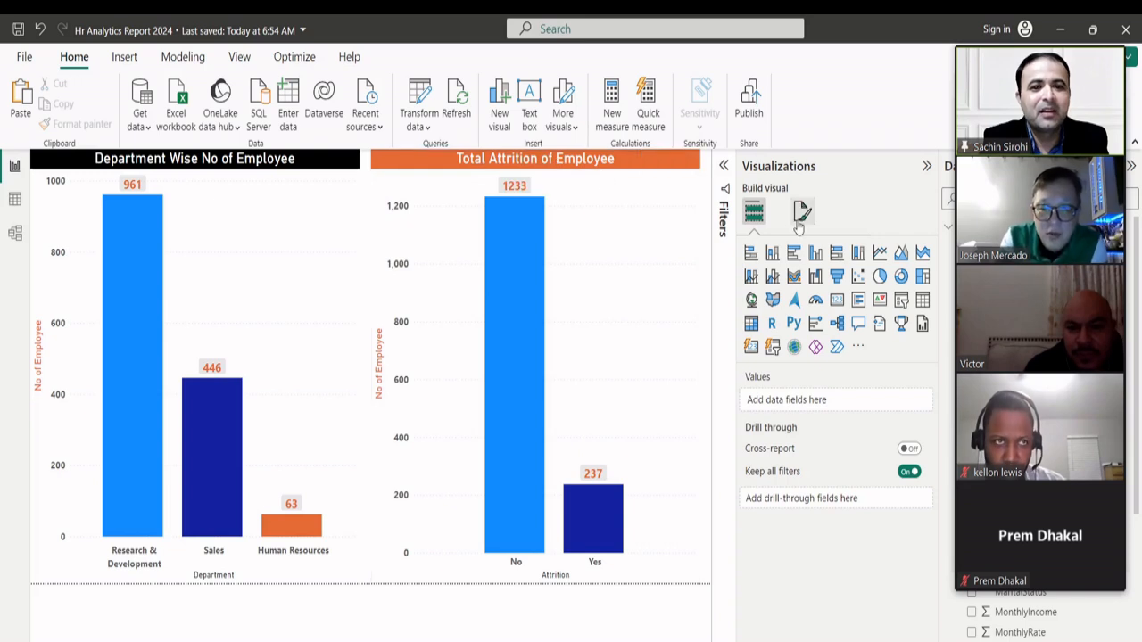
# - Examine the Total Attrition of Employee chart's title settings, including its text, font and background colour options
pyautogui.click(640, 233)
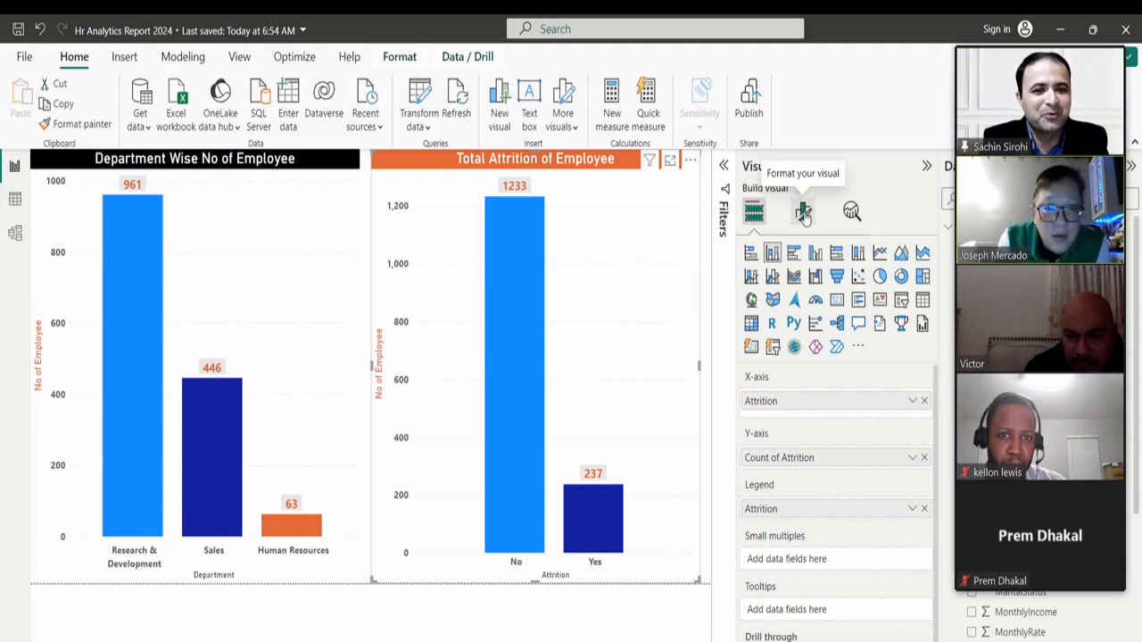
pyautogui.click(804, 214)
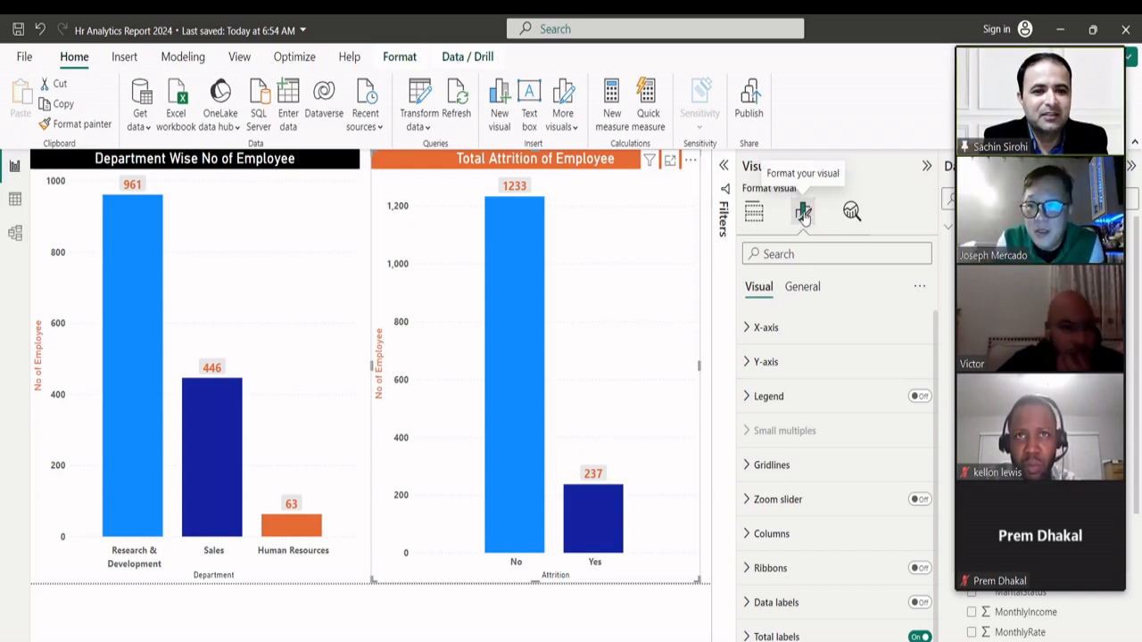
pyautogui.click(799, 297)
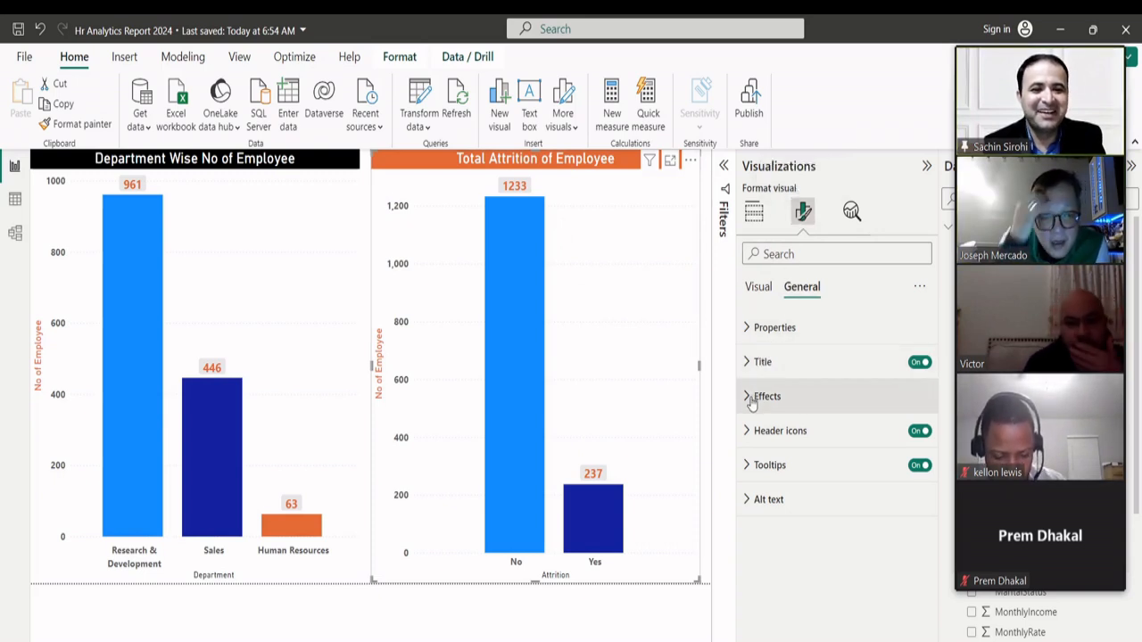
pyautogui.click(748, 366)
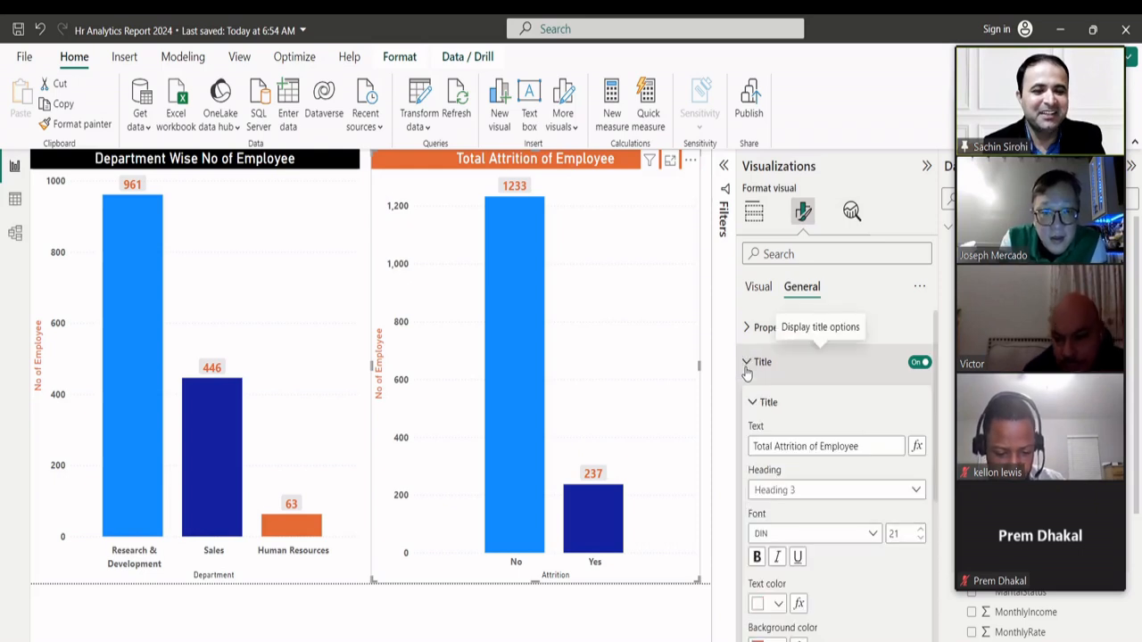
pyautogui.scroll(-1, 821, 451)
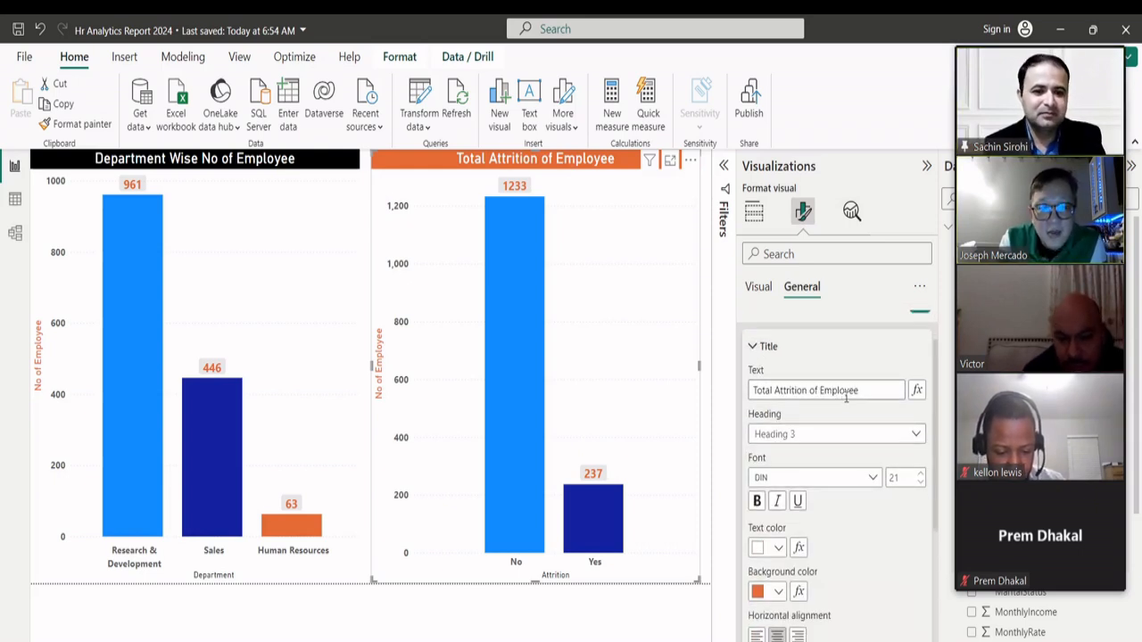
pyautogui.moveTo(856, 391); pyautogui.dragTo(699, 384)
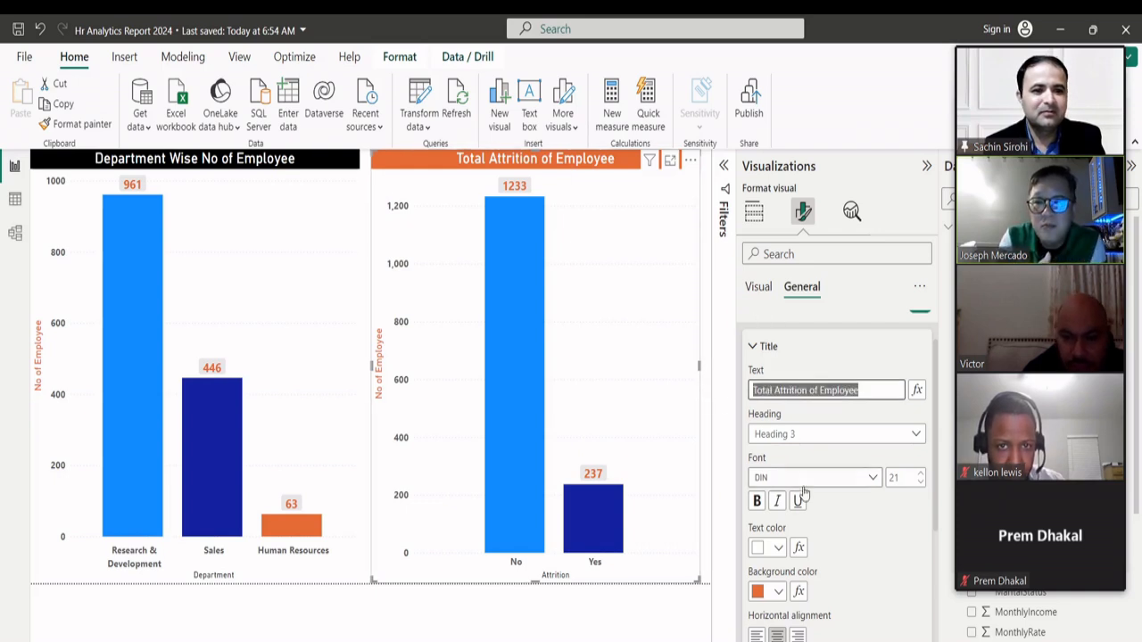
pyautogui.scroll(-2, 799, 571)
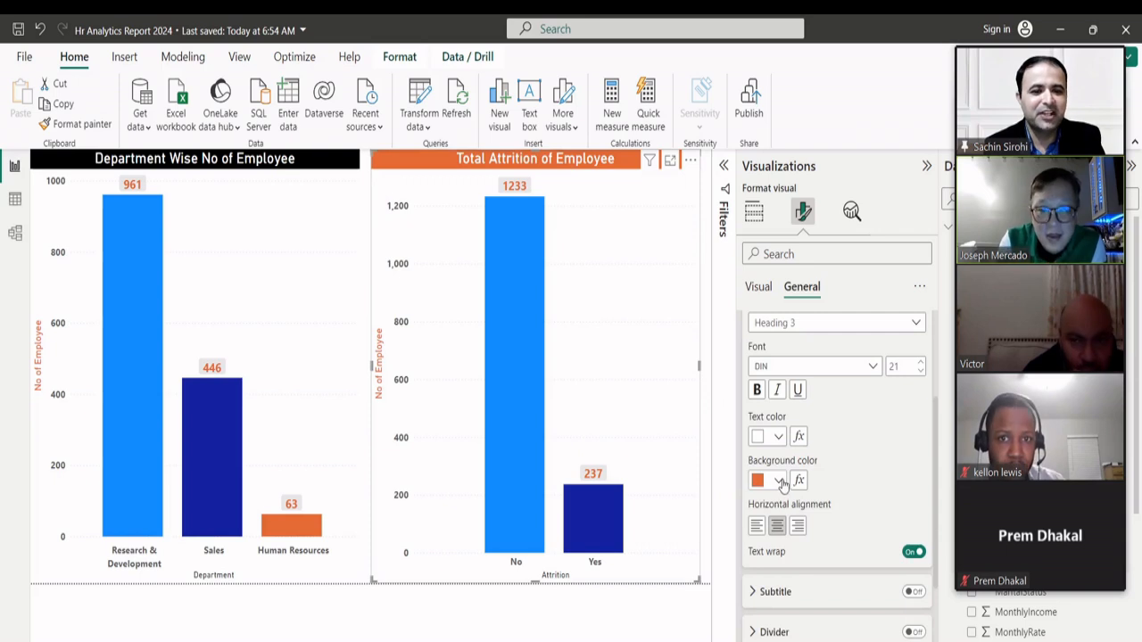
pyautogui.click(778, 482)
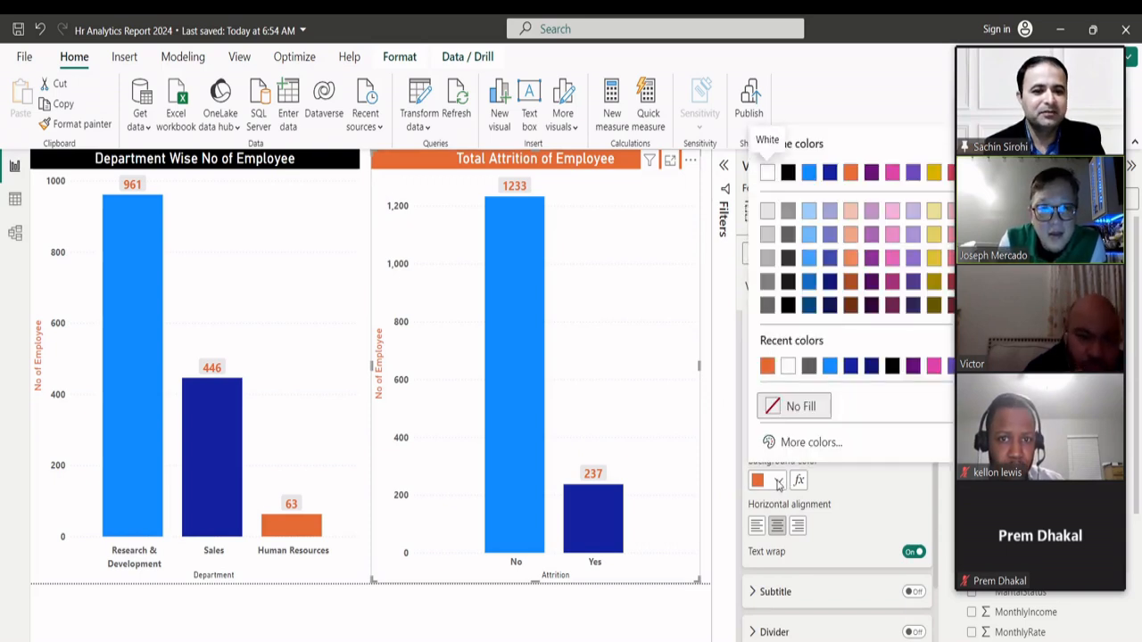
pyautogui.click(778, 482)
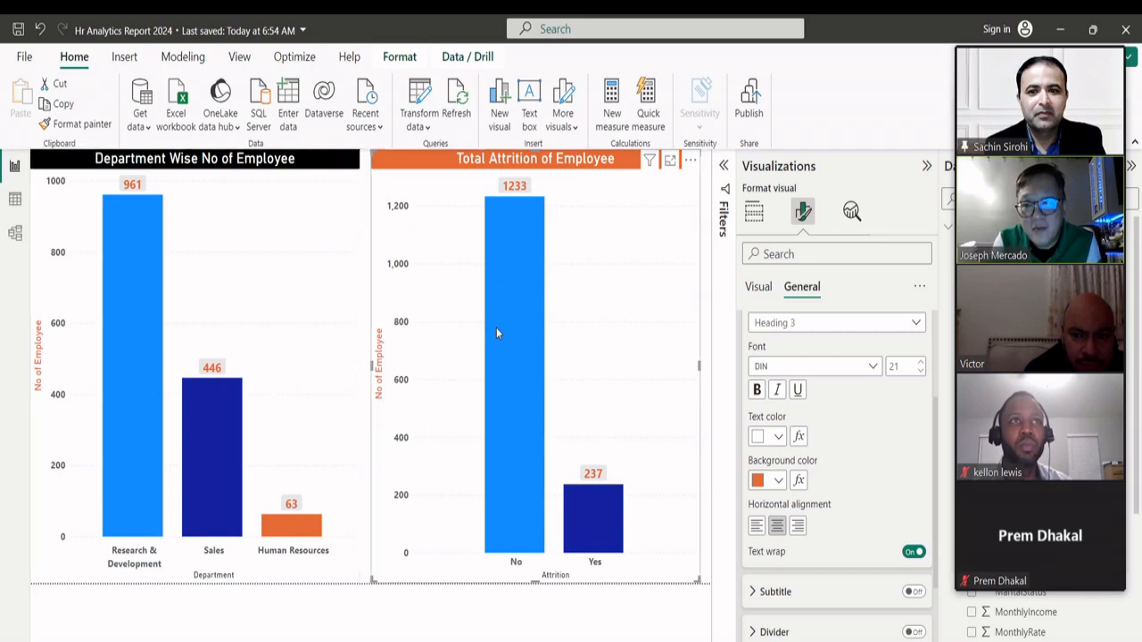
pyautogui.moveTo(497, 332)
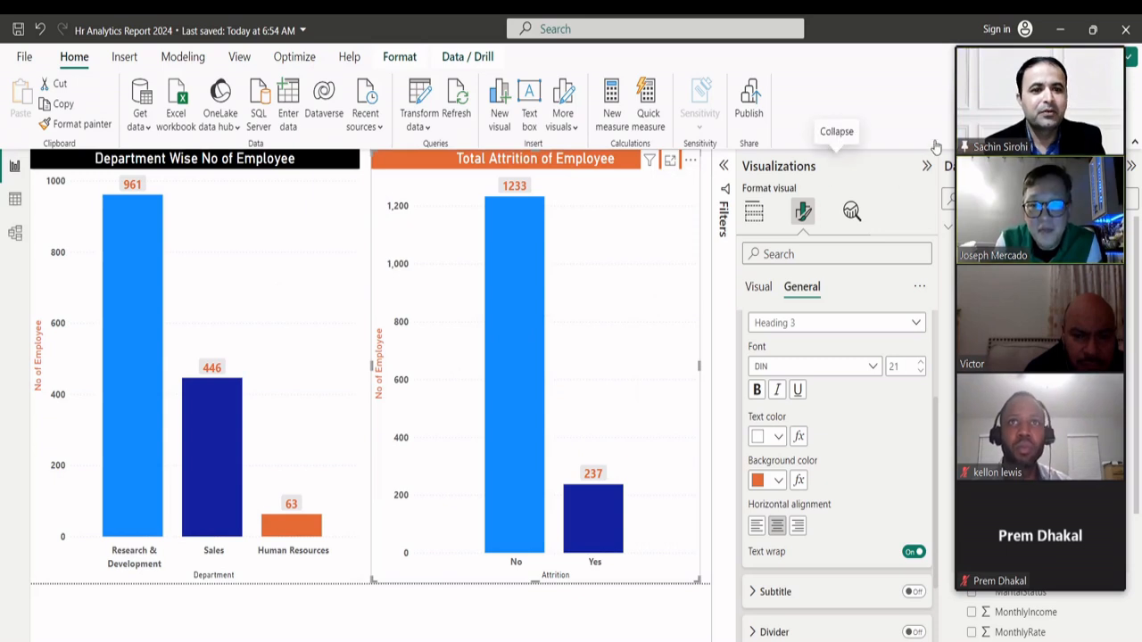
# - Replace the attrition chart's y-axis and legend fields by removing Attrition from each and adding it back
pyautogui.click(926, 169)
pyautogui.click(981, 35)
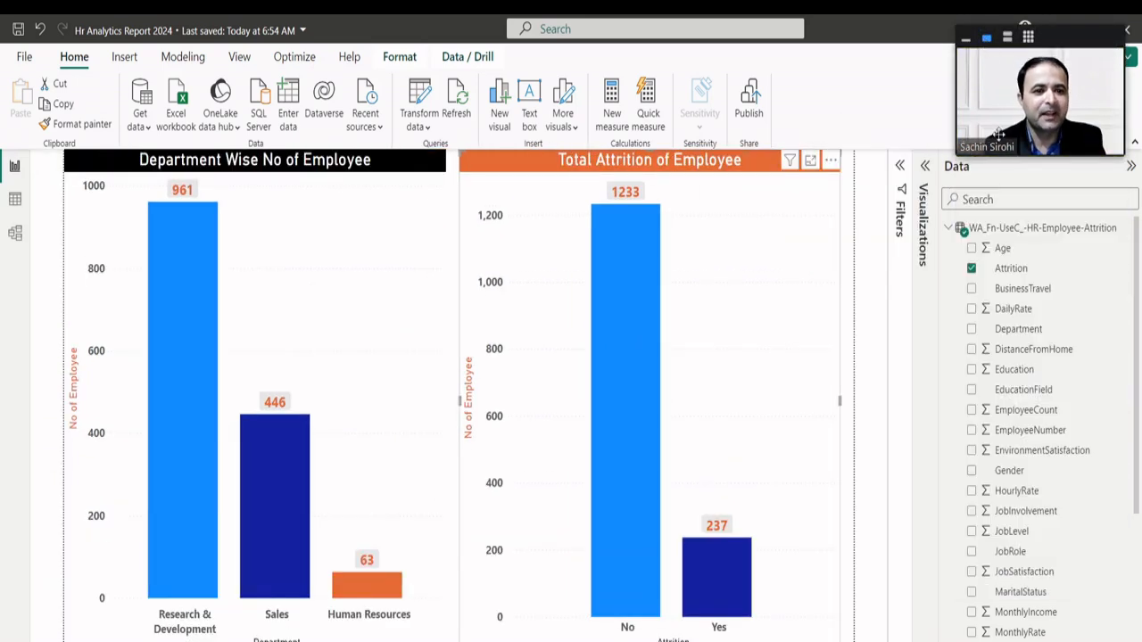
pyautogui.click(922, 185)
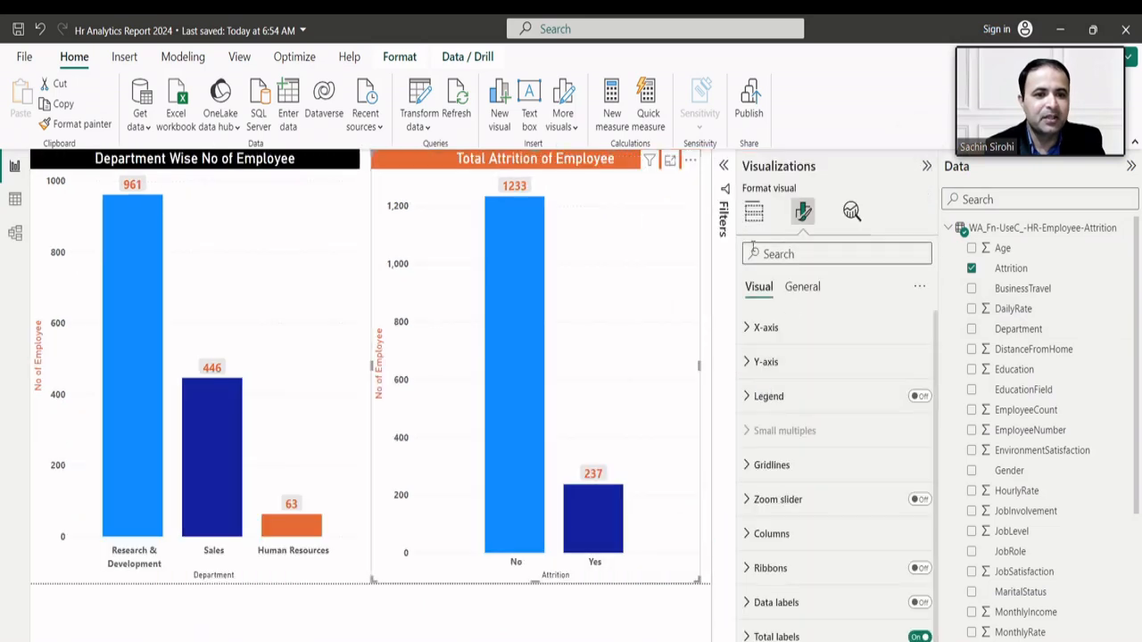
pyautogui.click(754, 212)
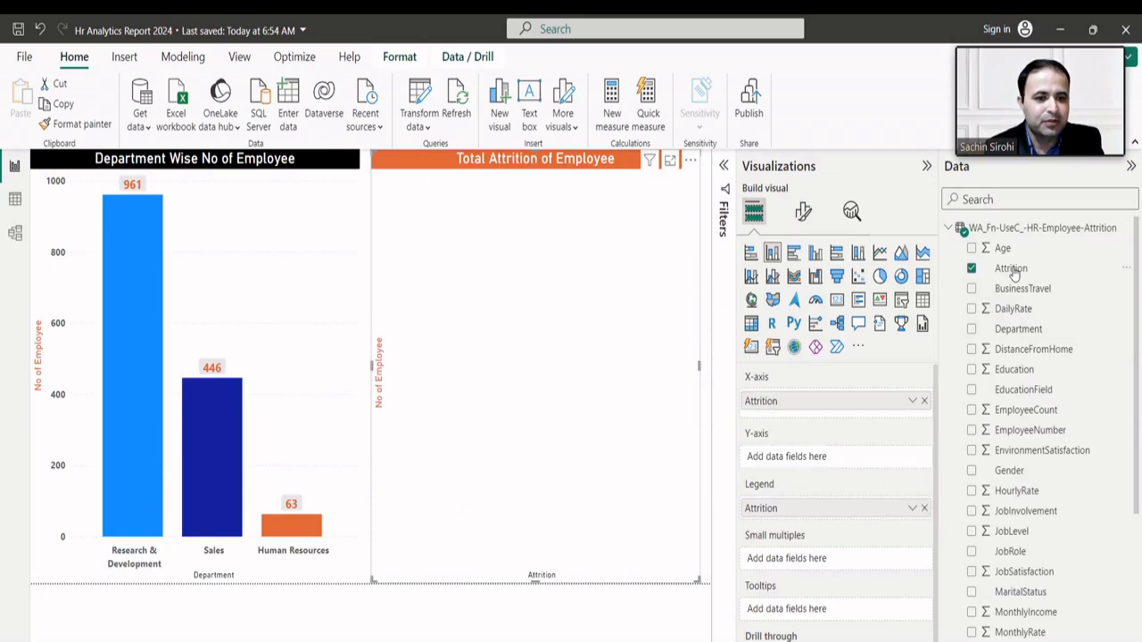
pyautogui.moveTo(1017, 274)
pyautogui.mouseDown()
pyautogui.moveTo(905, 416)
pyautogui.moveTo(844, 462)
pyautogui.moveTo(820, 454)
pyautogui.moveTo(821, 465)
pyautogui.mouseUp()
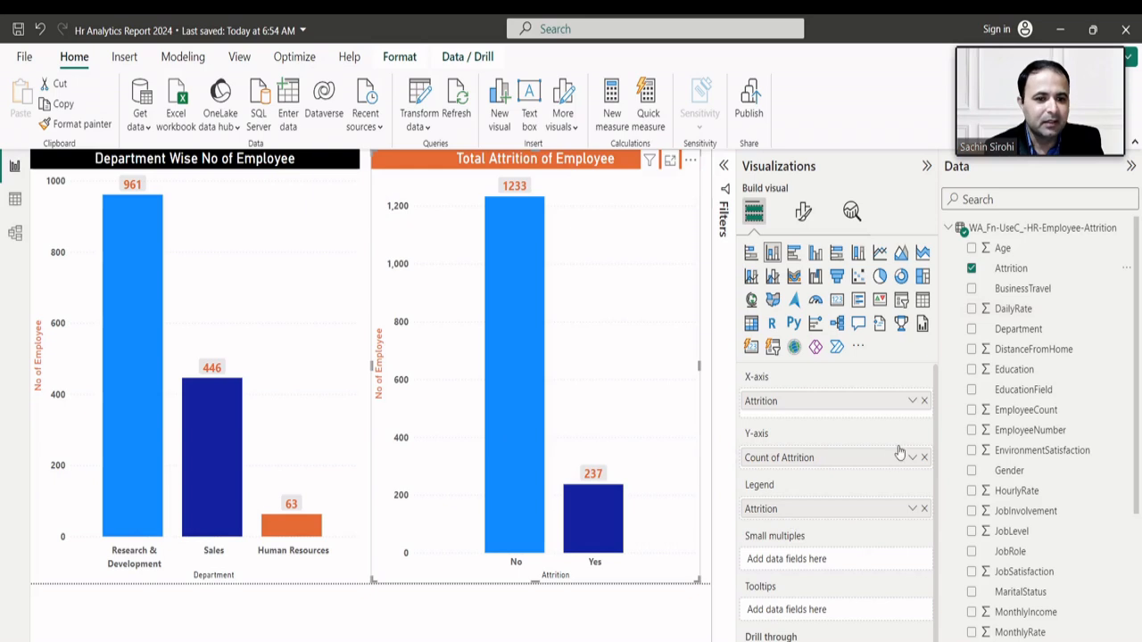
pyautogui.click(924, 508)
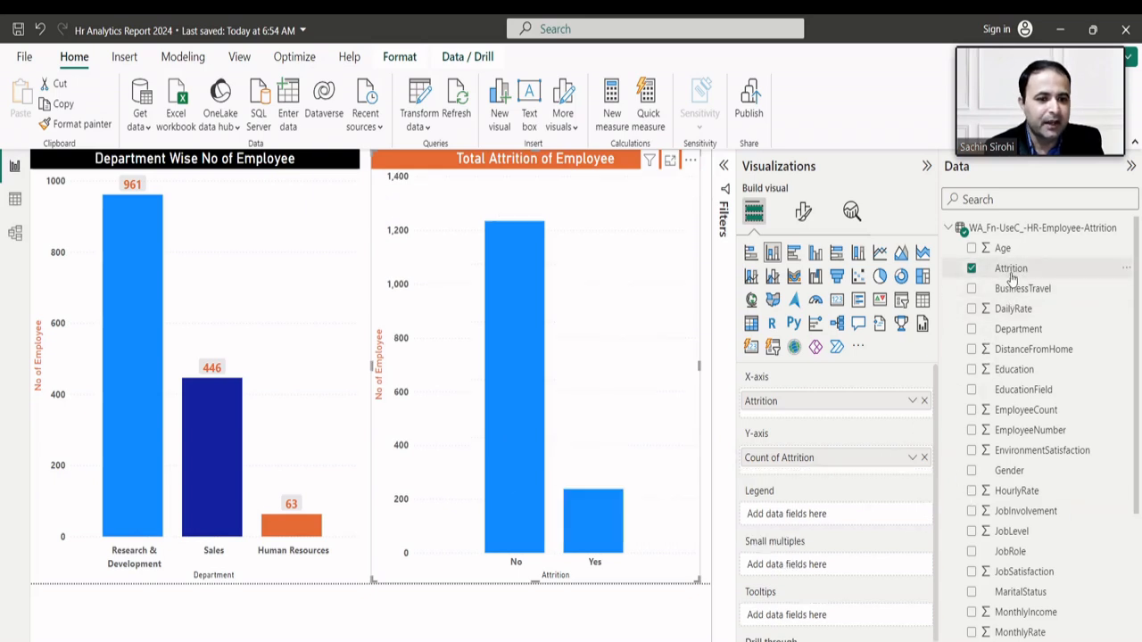
pyautogui.moveTo(1010, 279); pyautogui.dragTo(817, 523)
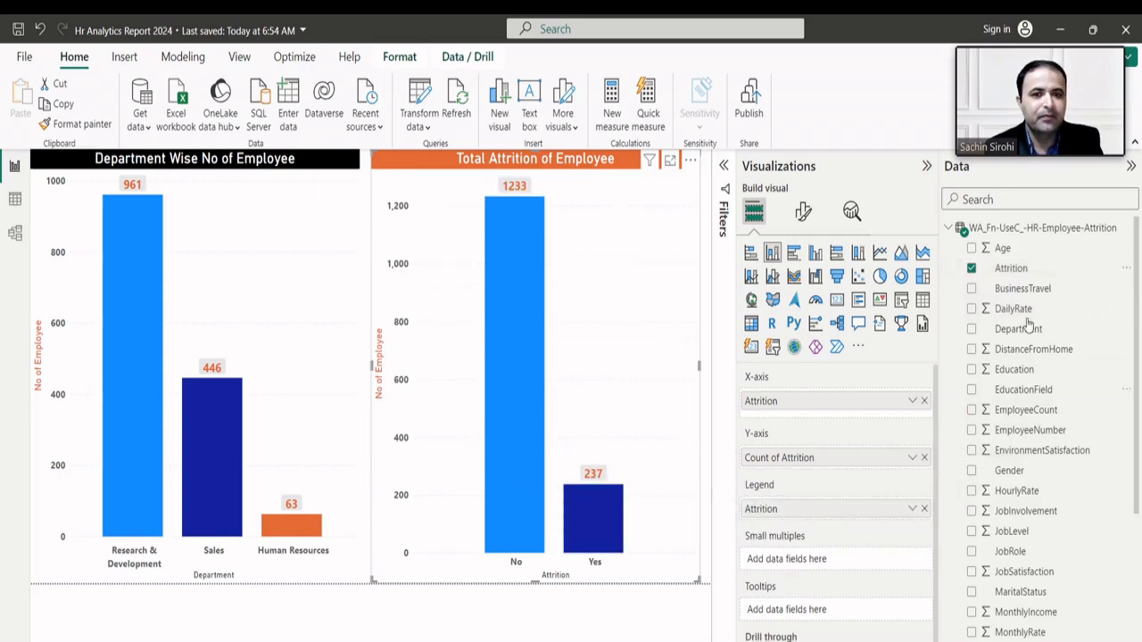
# - Examine the Total Attrition of Employee chart's general formatting options, including its background, border and shadow effects
pyautogui.click(1006, 40)
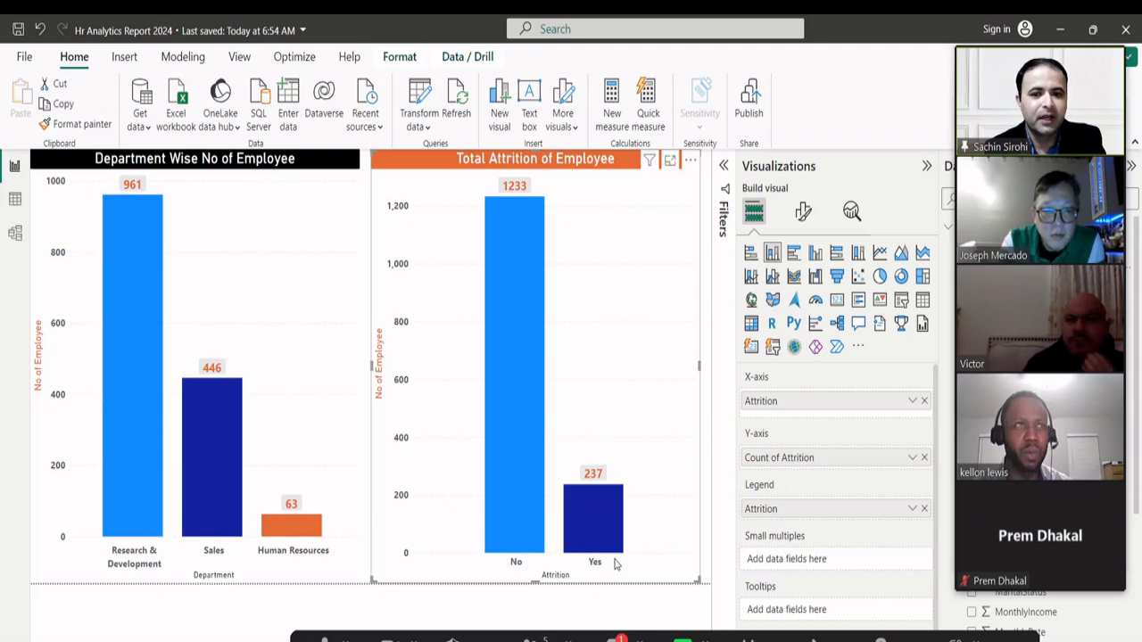
pyautogui.moveTo(600, 490)
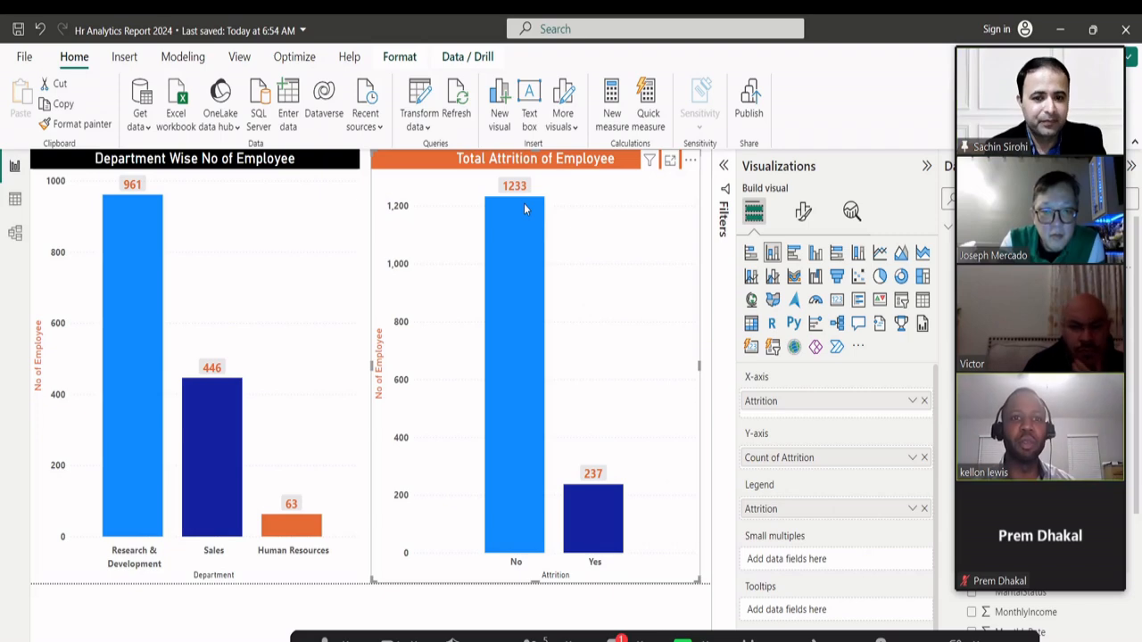
pyautogui.moveTo(524, 209)
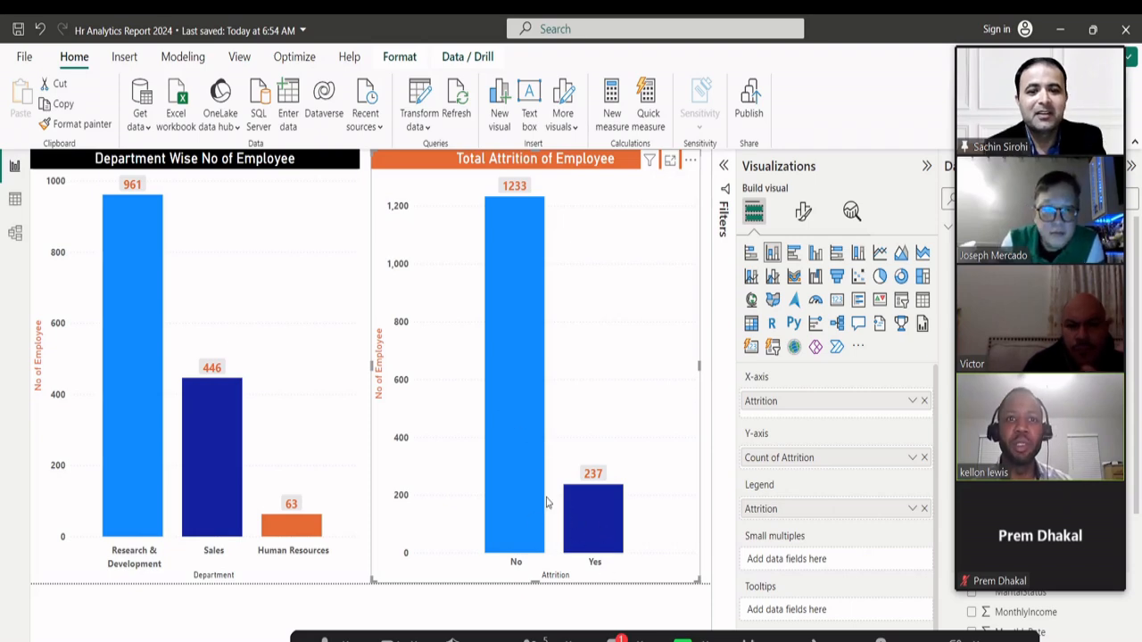
pyautogui.click(803, 211)
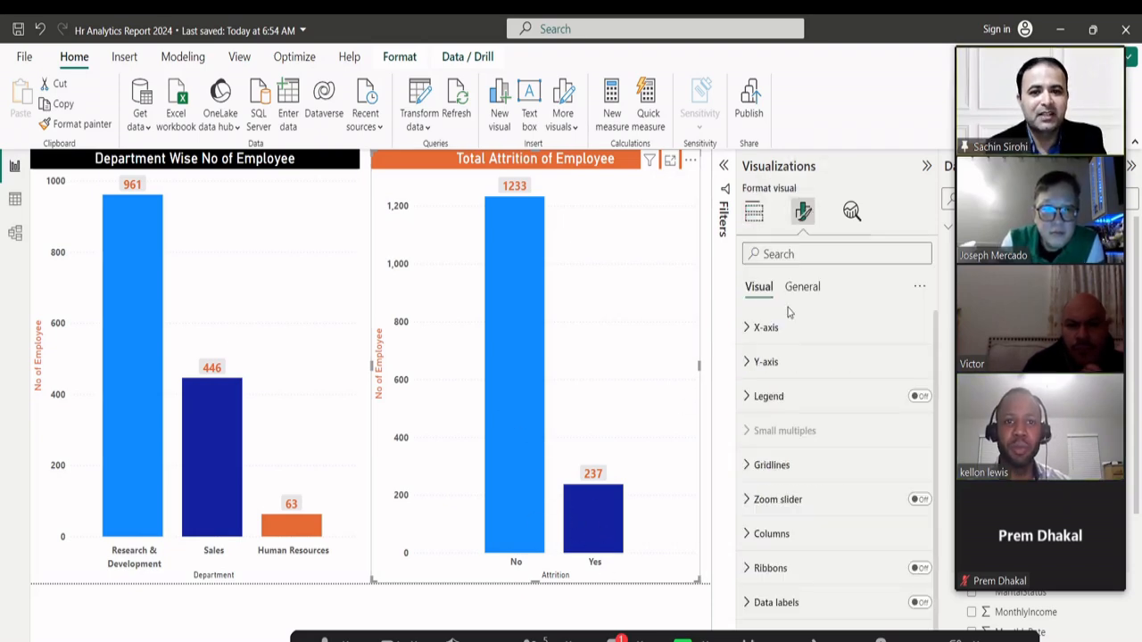
pyautogui.click(810, 293)
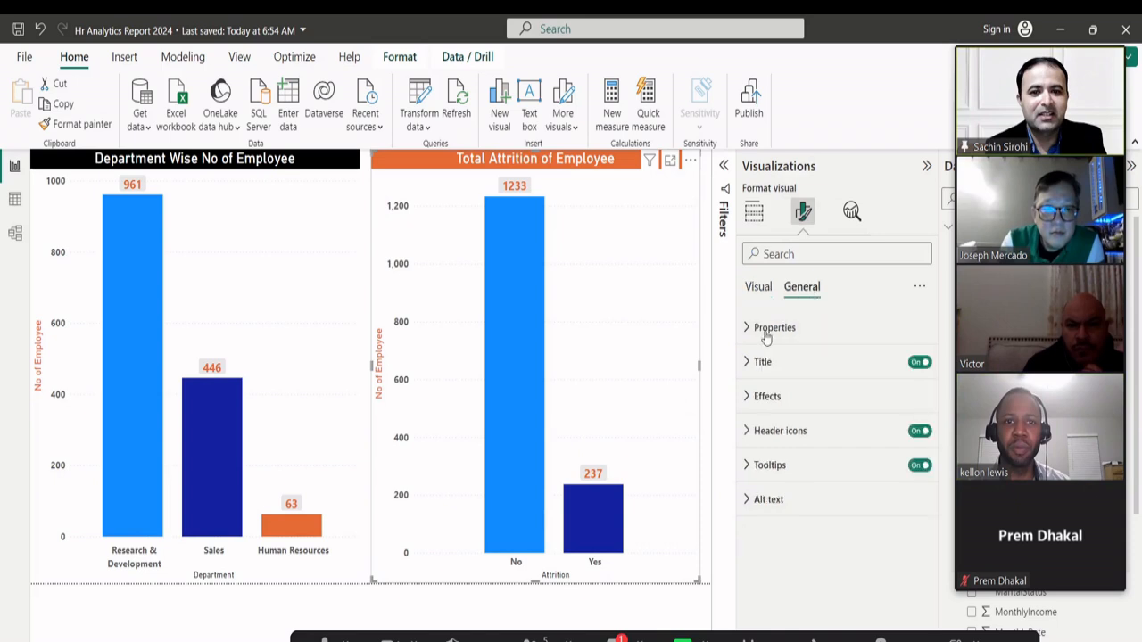
pyautogui.click(747, 398)
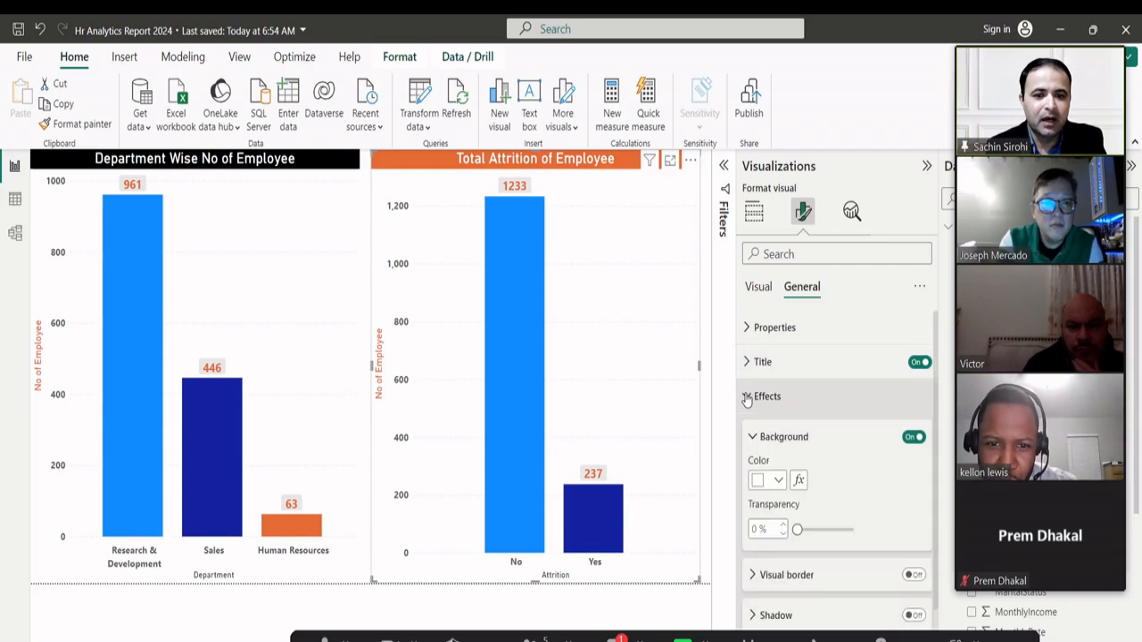
pyautogui.click(748, 398)
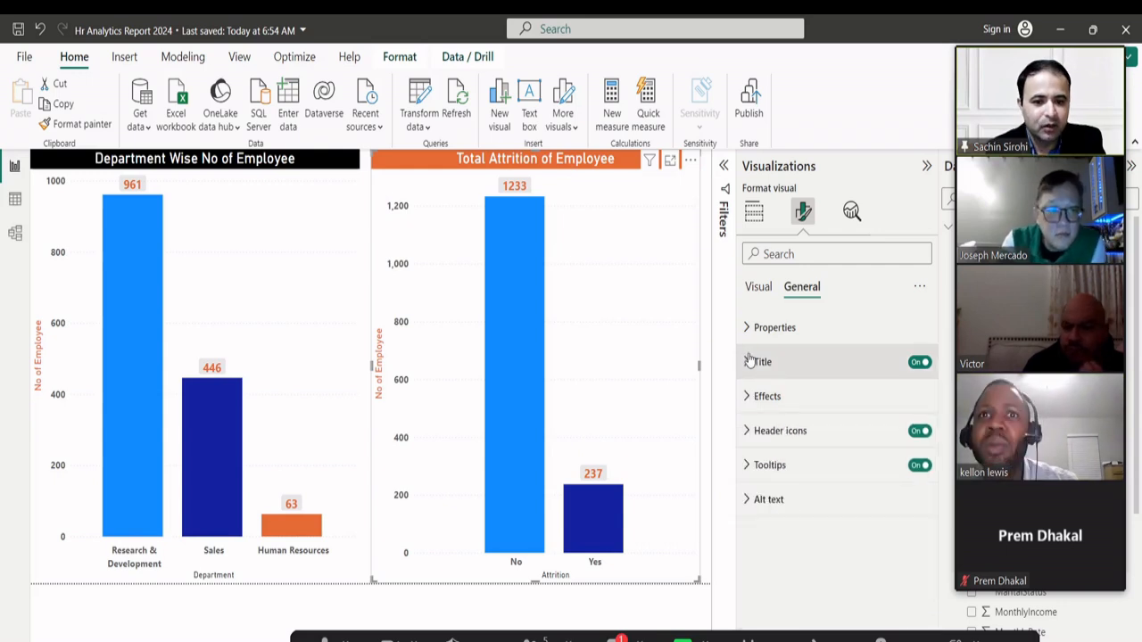
# - Examine the attrition chart's column formatting, including the series choices, colour transparency and layout spacing options
pyautogui.click(757, 287)
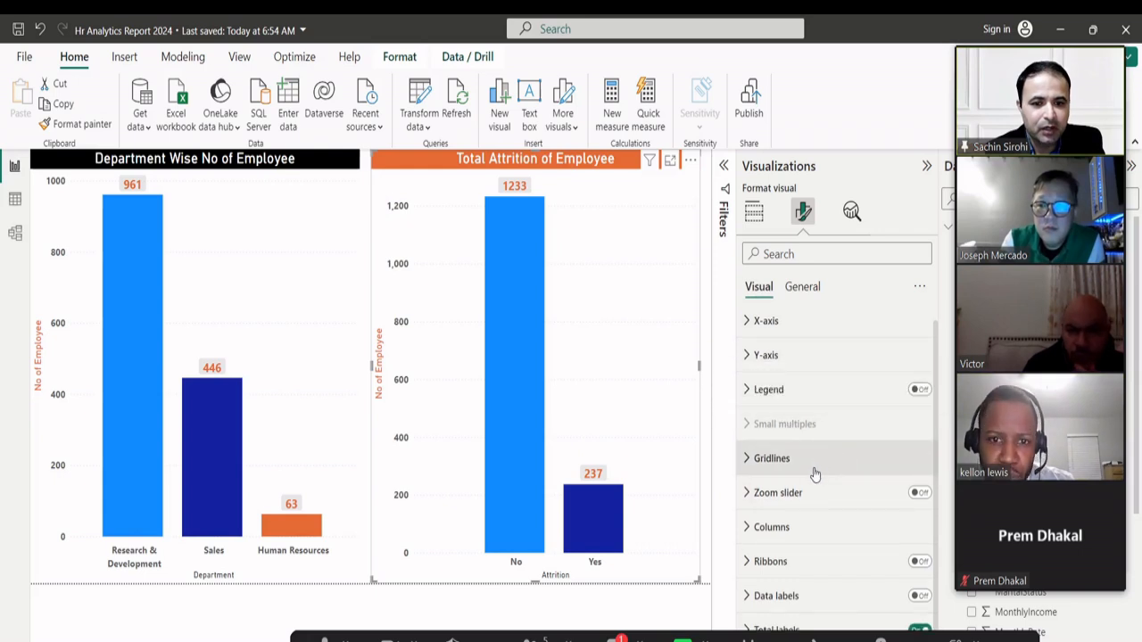
pyautogui.click(747, 533)
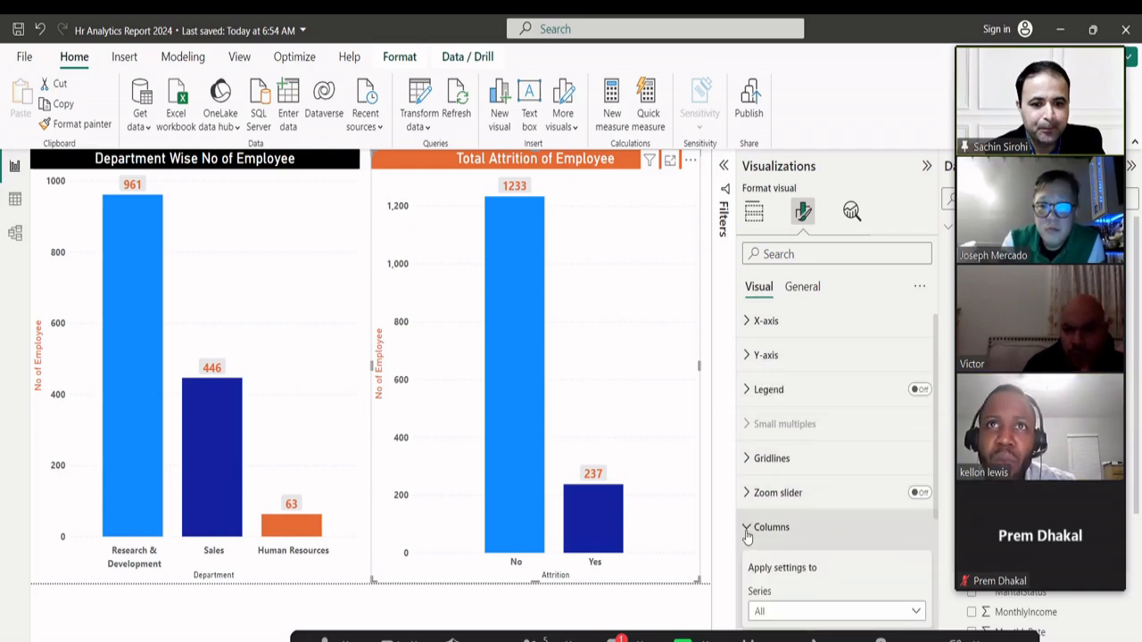
pyautogui.scroll(-1, 772, 464)
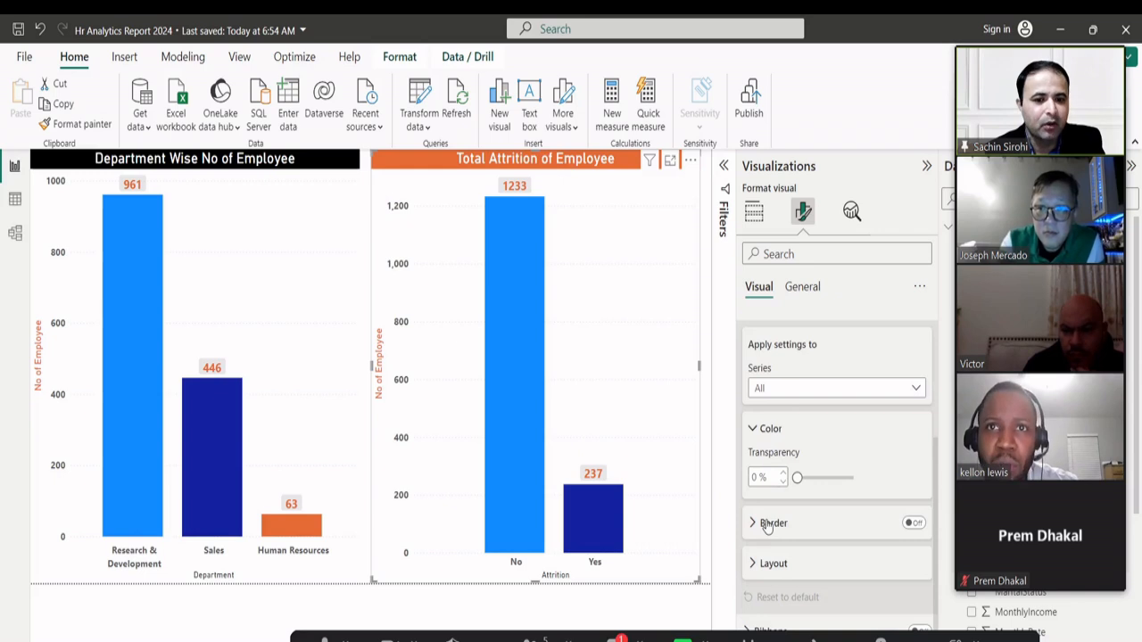
pyautogui.click(782, 397)
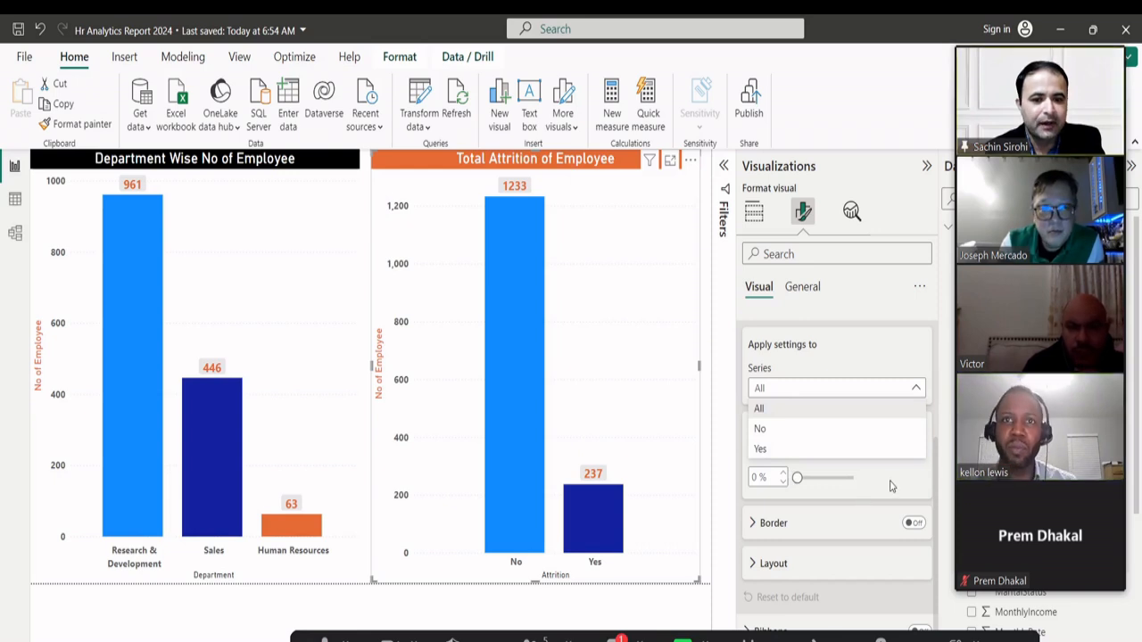
pyautogui.click(751, 569)
pyautogui.click(750, 566)
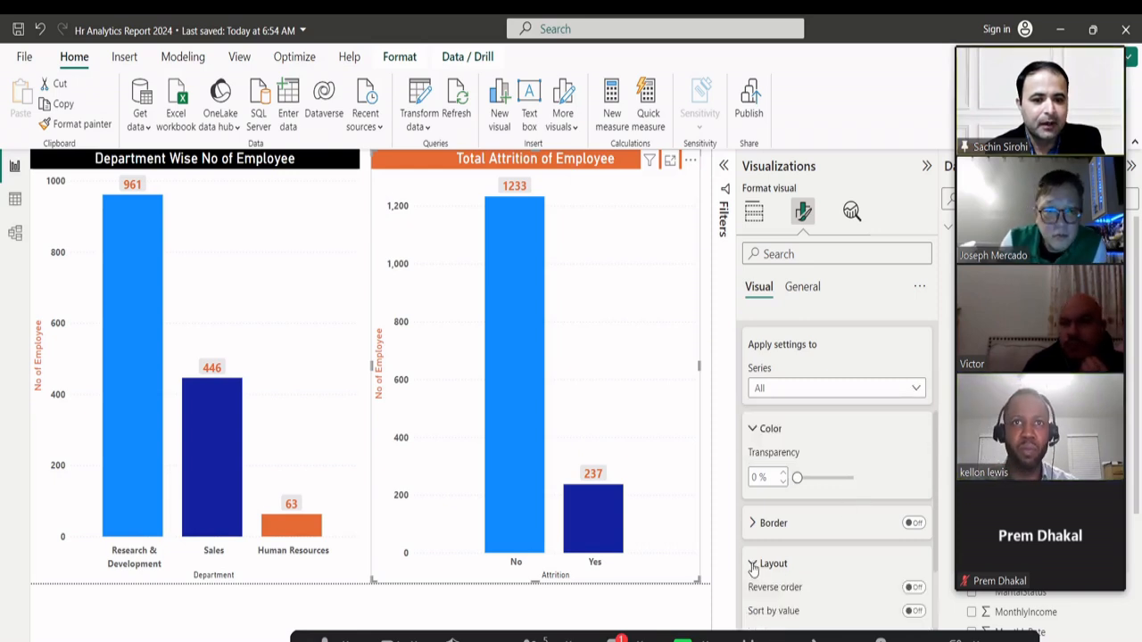
pyautogui.scroll(-3, 754, 549)
pyautogui.scroll(-1, 755, 538)
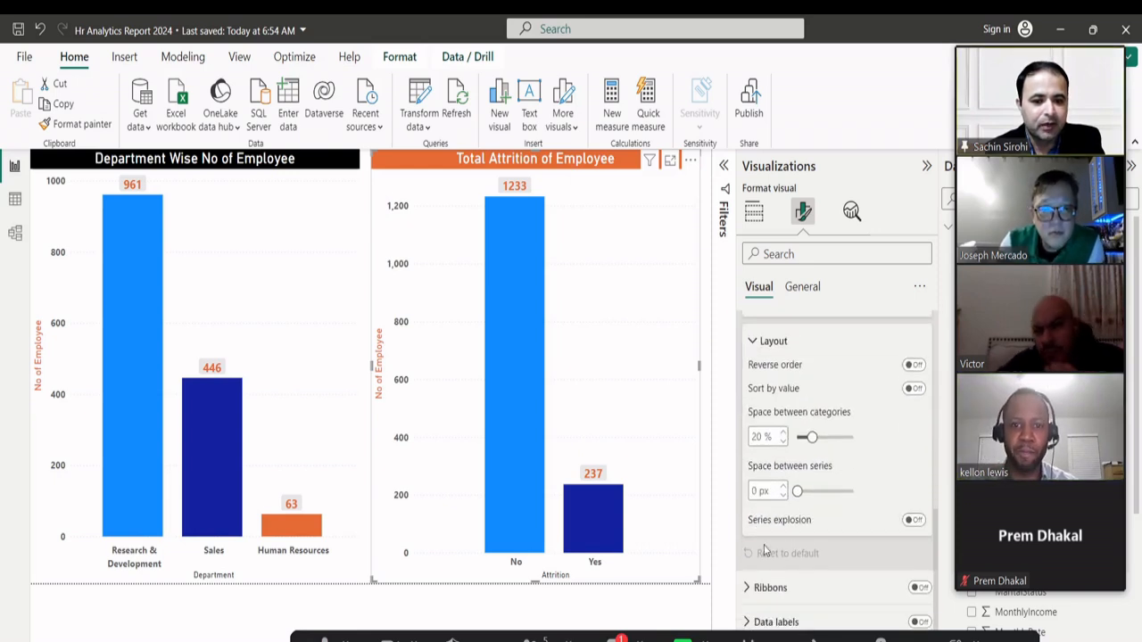
pyautogui.scroll(3, 755, 532)
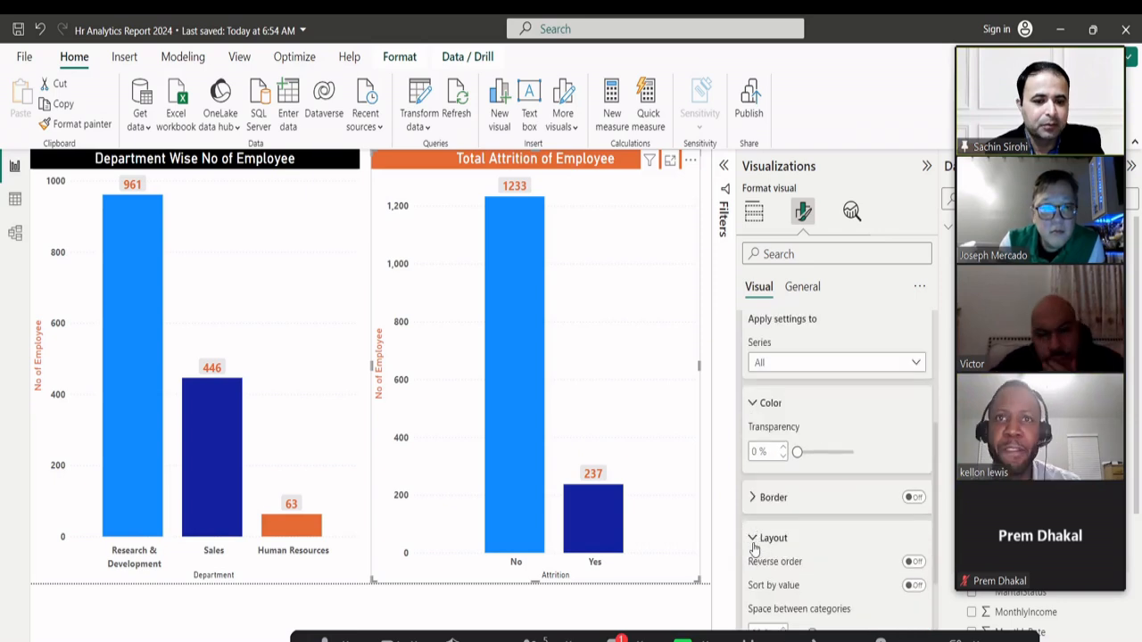
pyautogui.click(757, 539)
pyautogui.scroll(1, 786, 459)
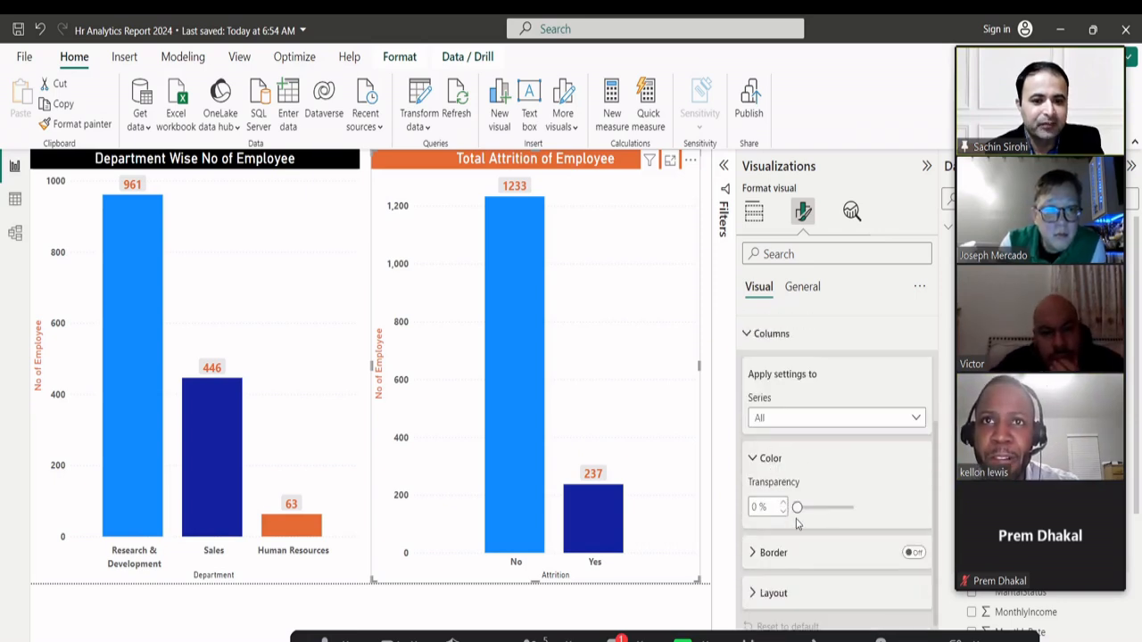
# - Set the column colour of the Yes series in the attrition chart to orange from the recent colours
pyautogui.click(763, 422)
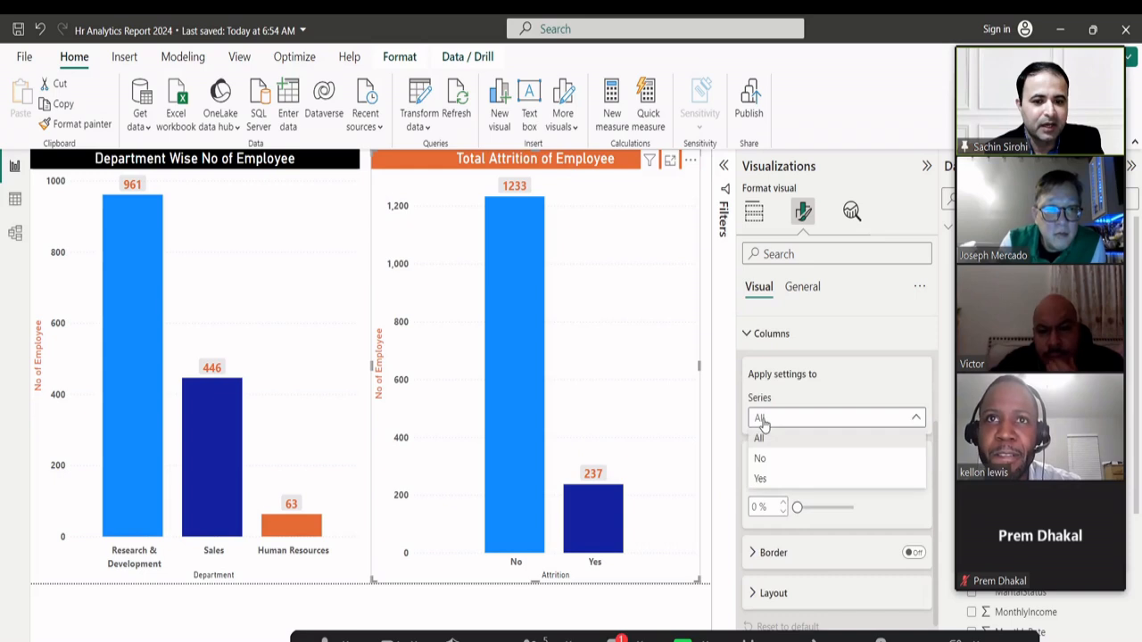
pyautogui.click(764, 478)
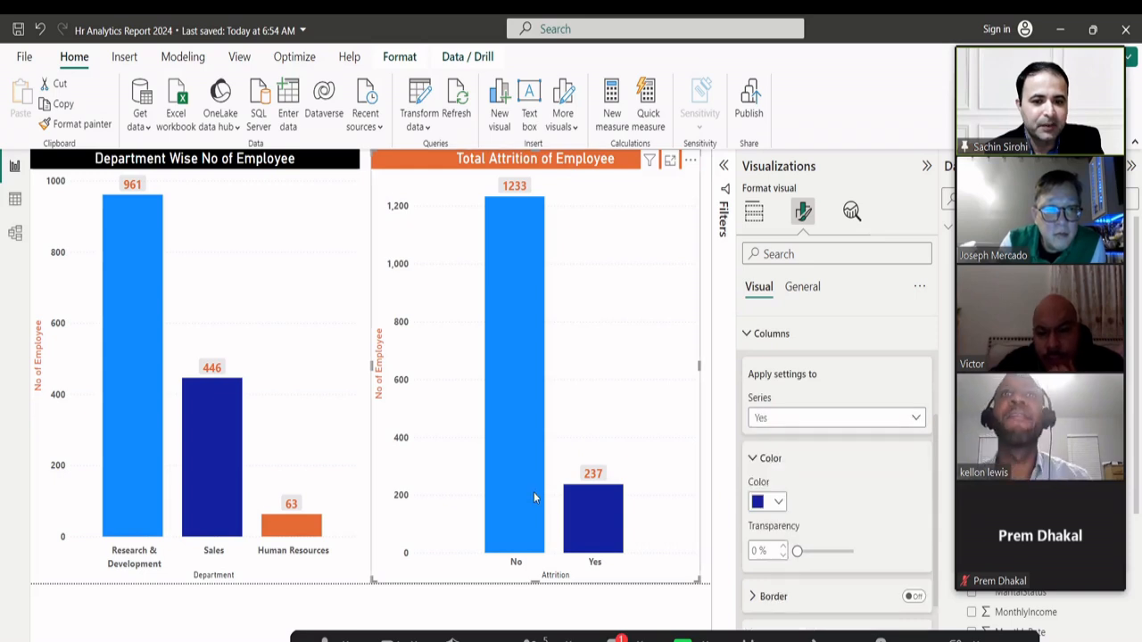
pyautogui.click(778, 504)
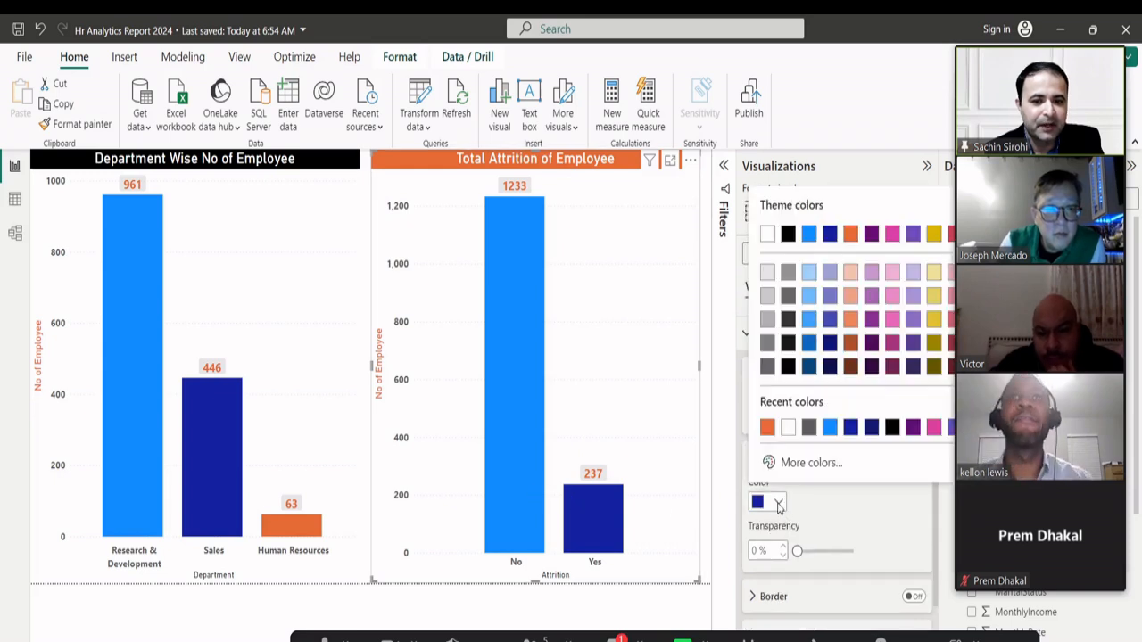
pyautogui.click(768, 433)
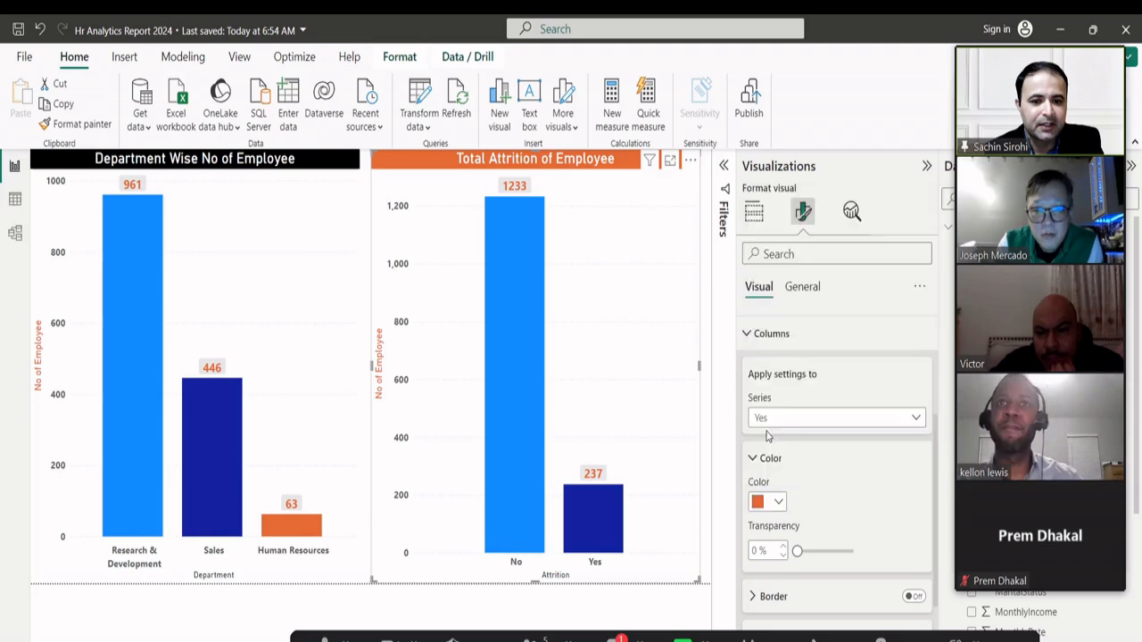
pyautogui.scroll(1, 781, 448)
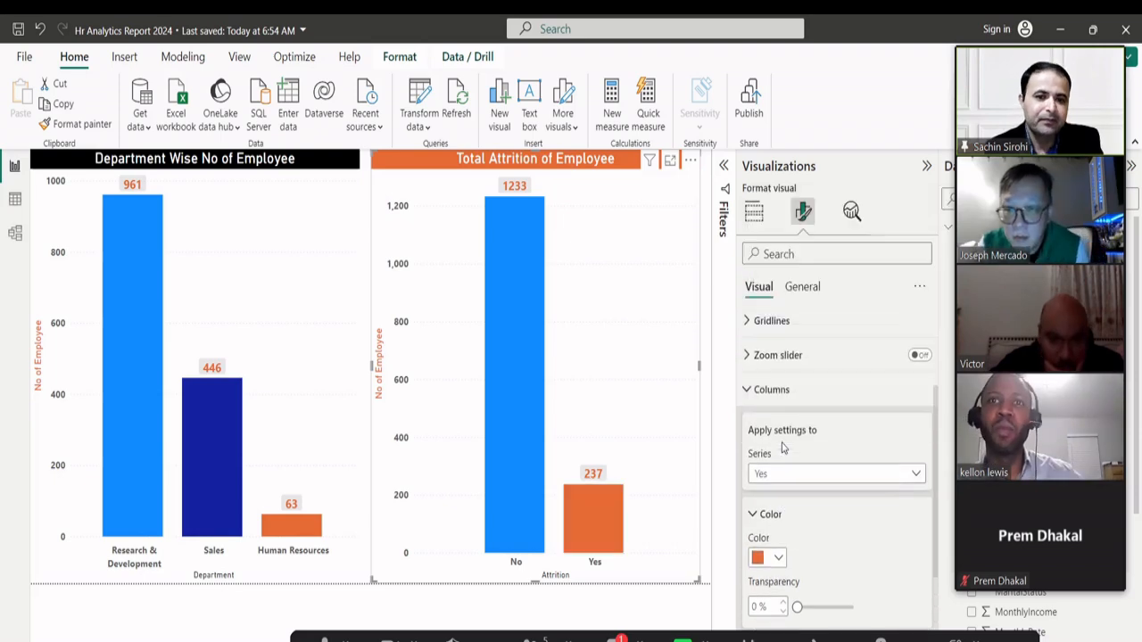
pyautogui.click(747, 395)
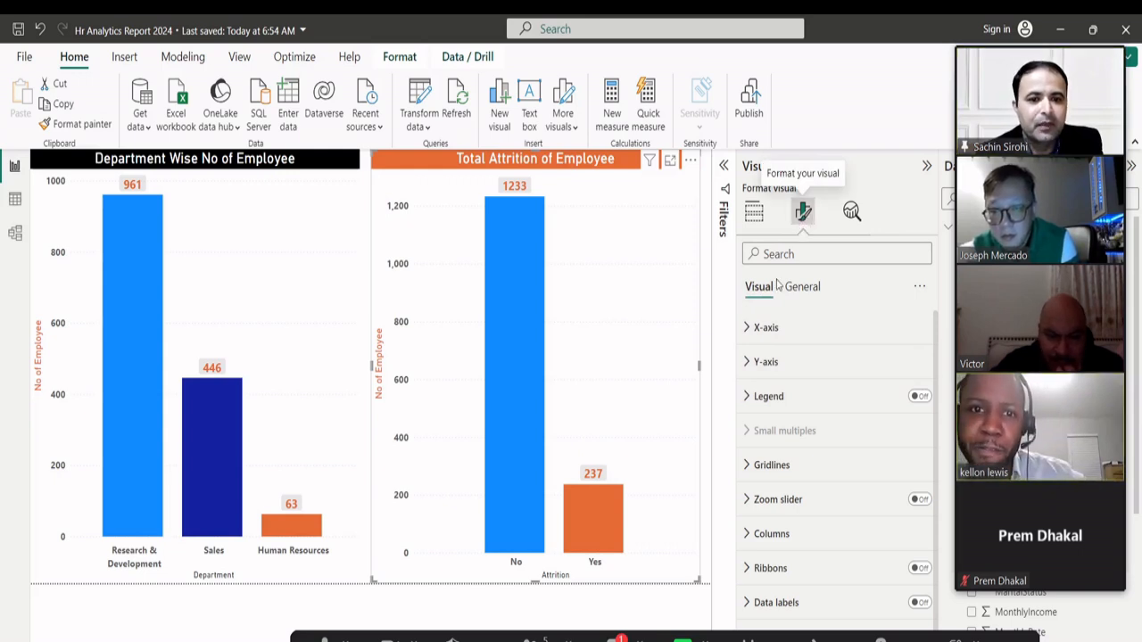
# - Review how the attrition chart's Yes series is selected in the column formatting and which colours are available for it
pyautogui.click(749, 535)
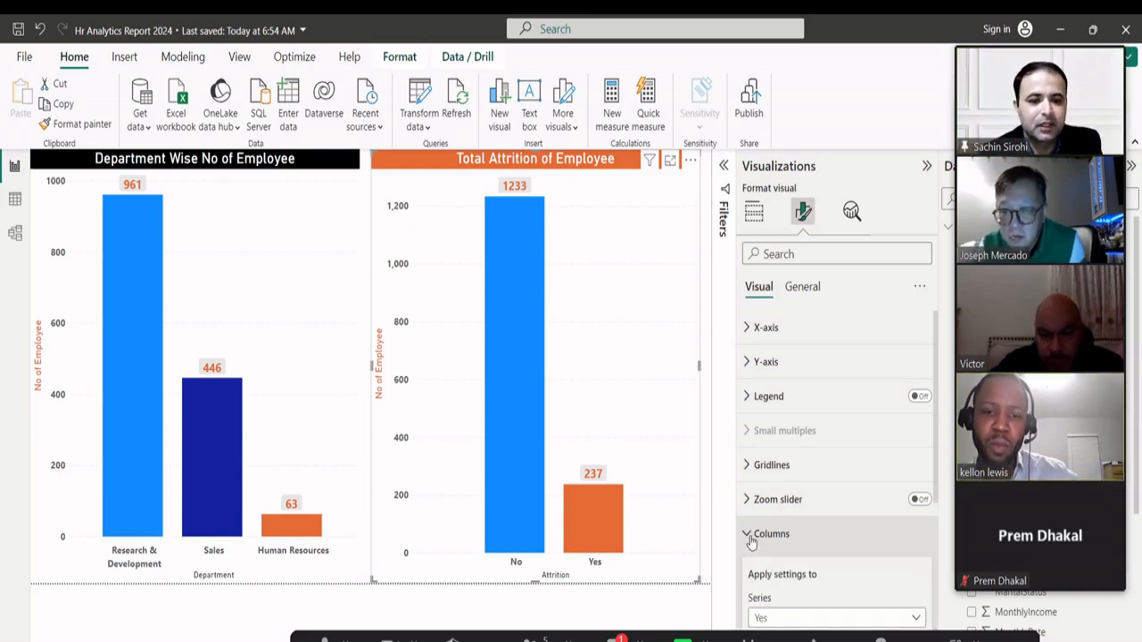
pyautogui.scroll(-4, 752, 536)
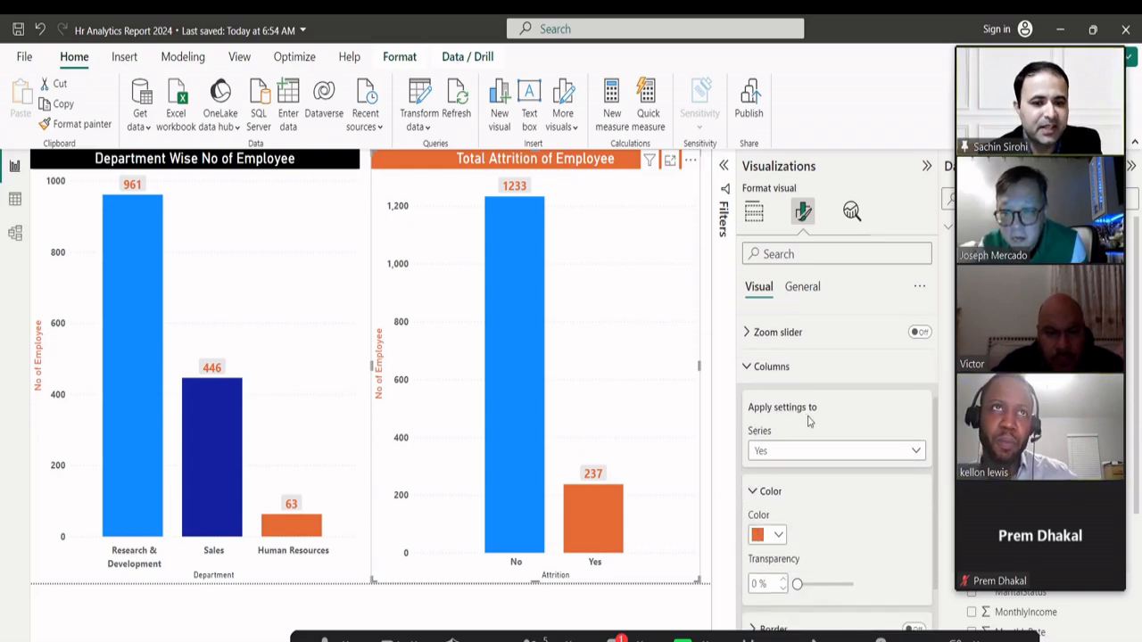
pyautogui.click(761, 457)
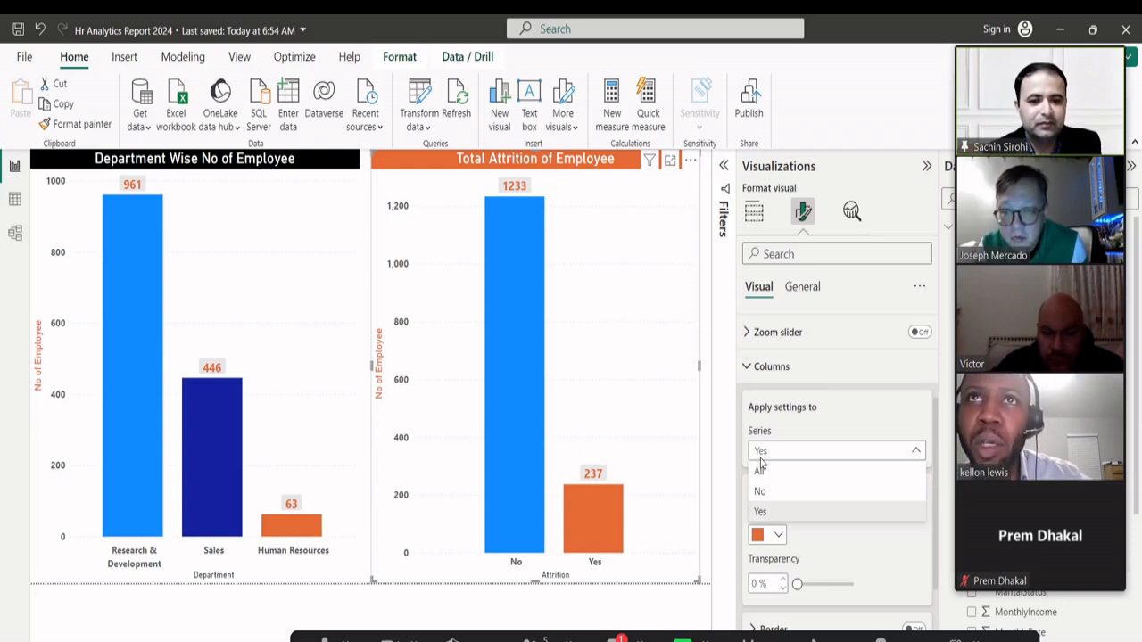
pyautogui.click(760, 511)
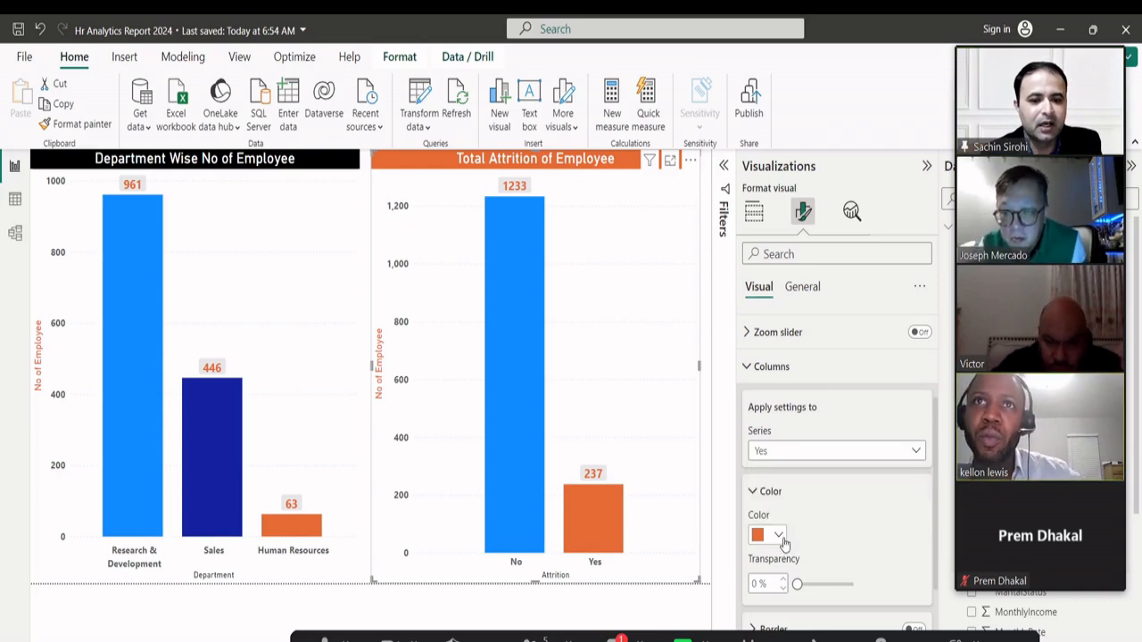
pyautogui.scroll(-1, 782, 541)
pyautogui.click(780, 480)
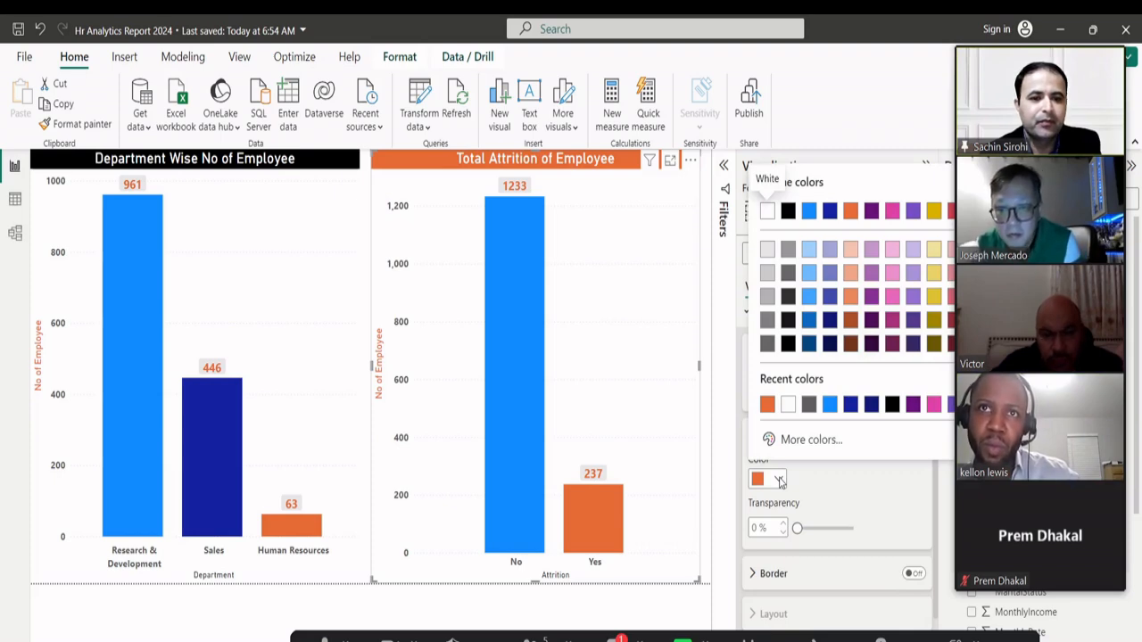
pyautogui.click(780, 480)
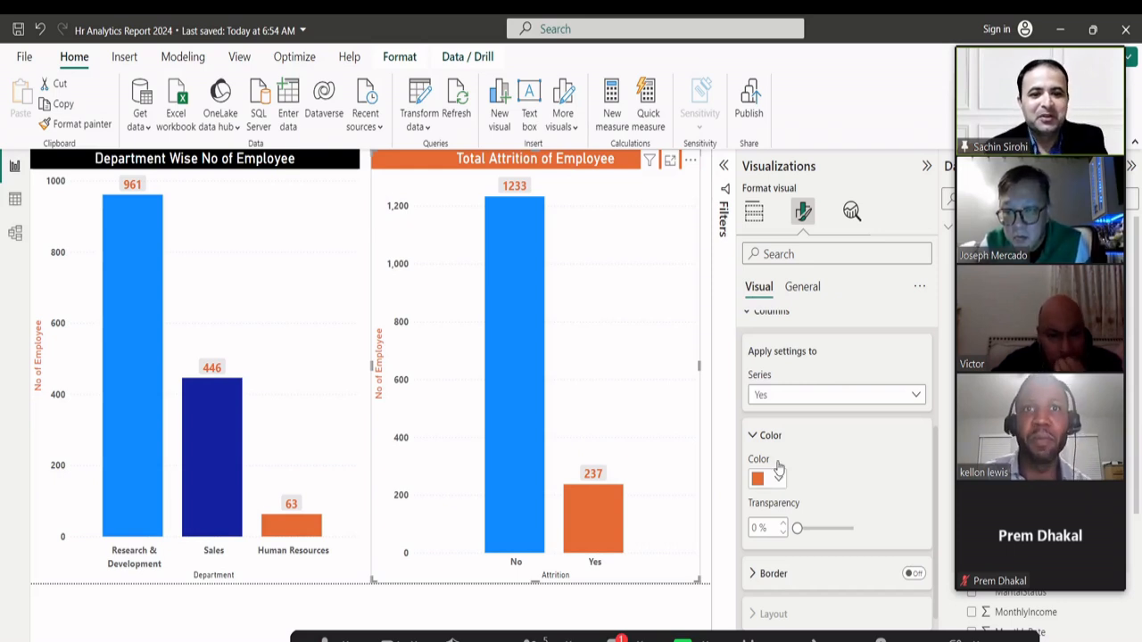
pyautogui.click(754, 437)
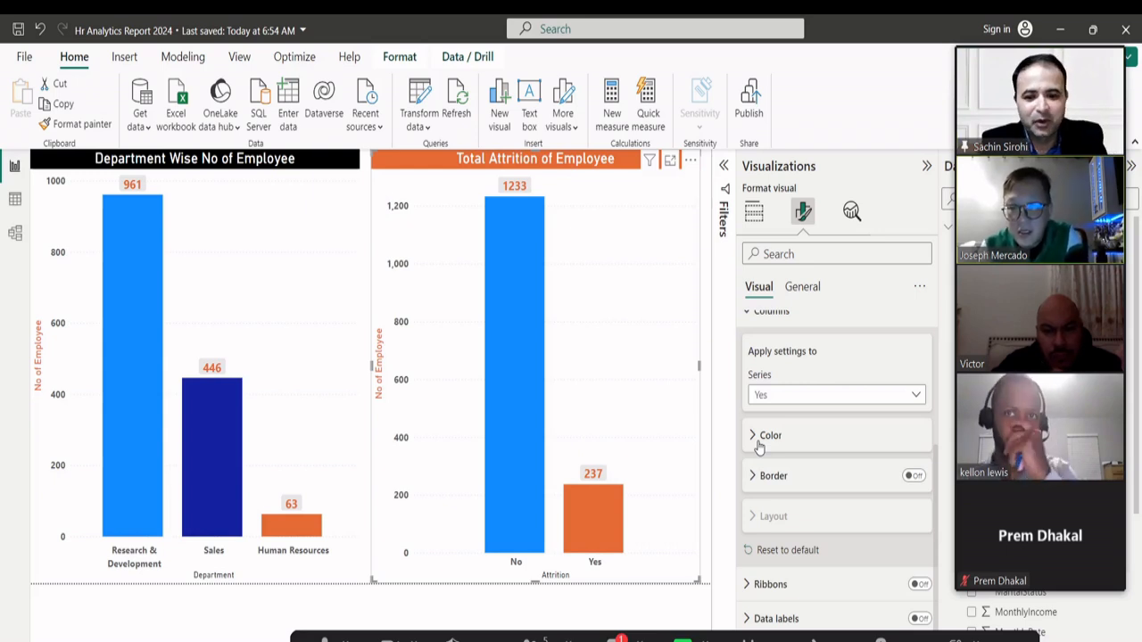
# - Check the latest direct message in the meeting chat and save the report as Hr Analytics Report 2024.pbix in the Downloads folder
pyautogui.click(622, 593)
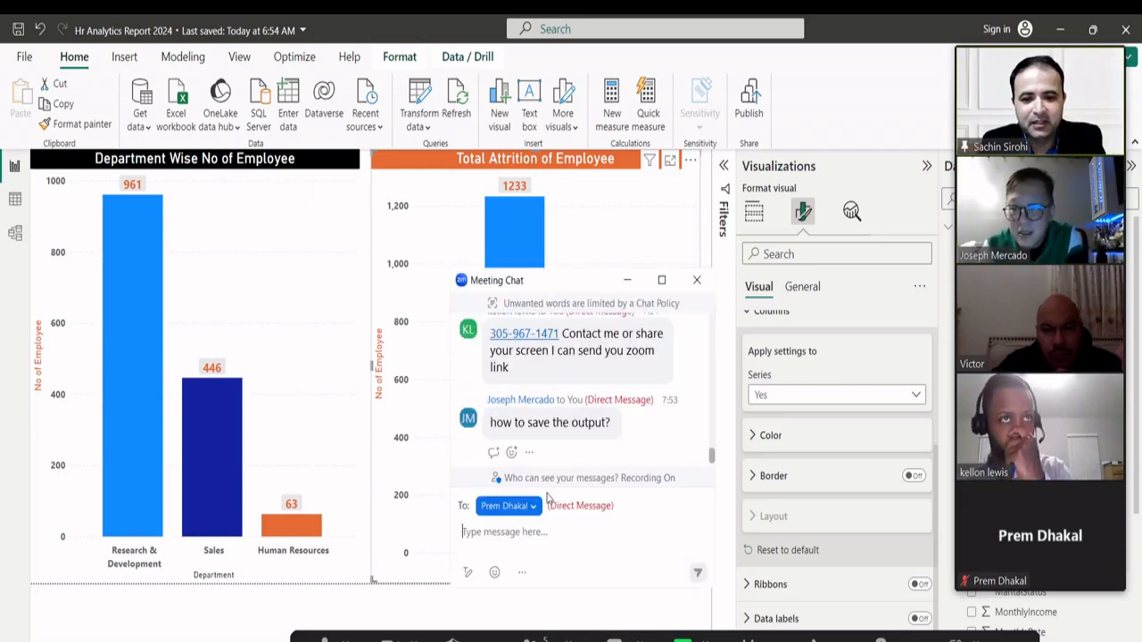
pyautogui.click(629, 280)
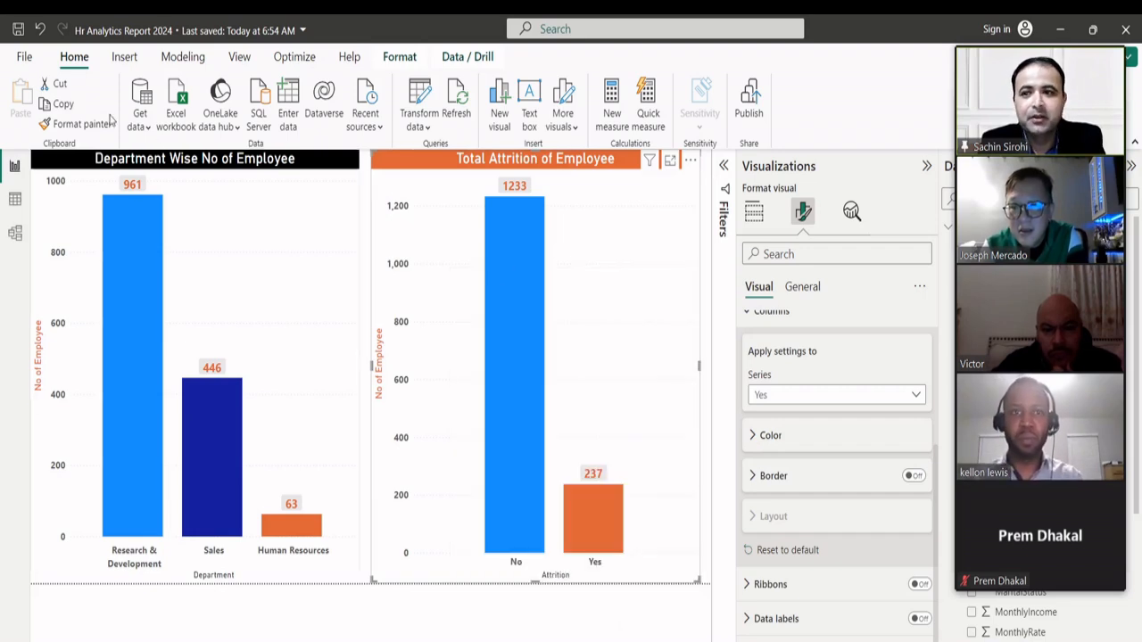
pyautogui.click(25, 59)
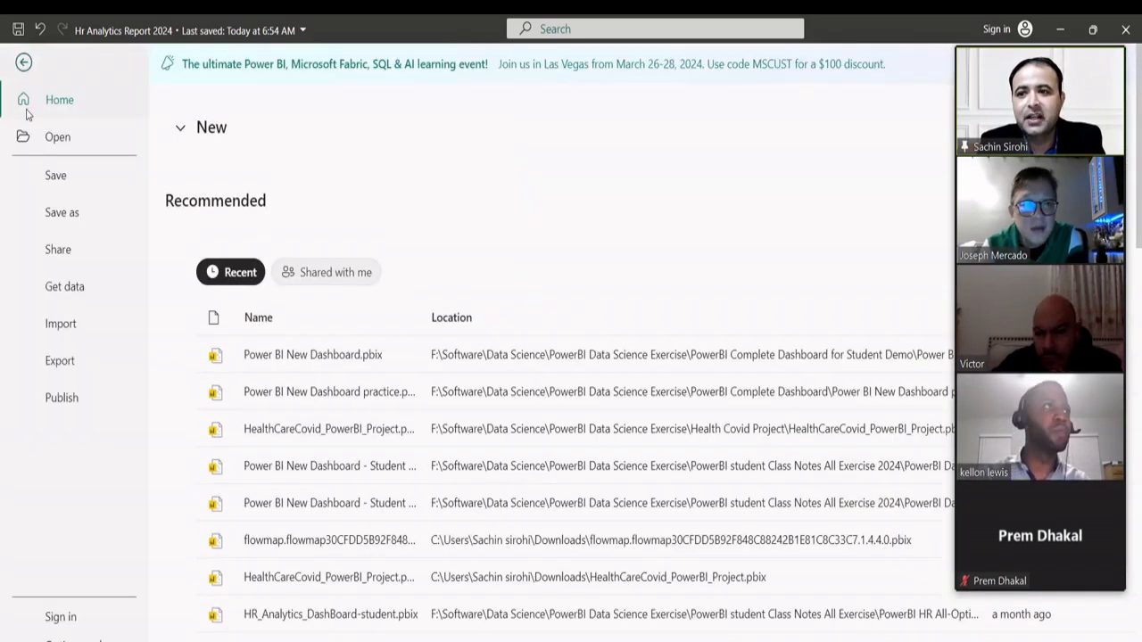
pyautogui.click(62, 213)
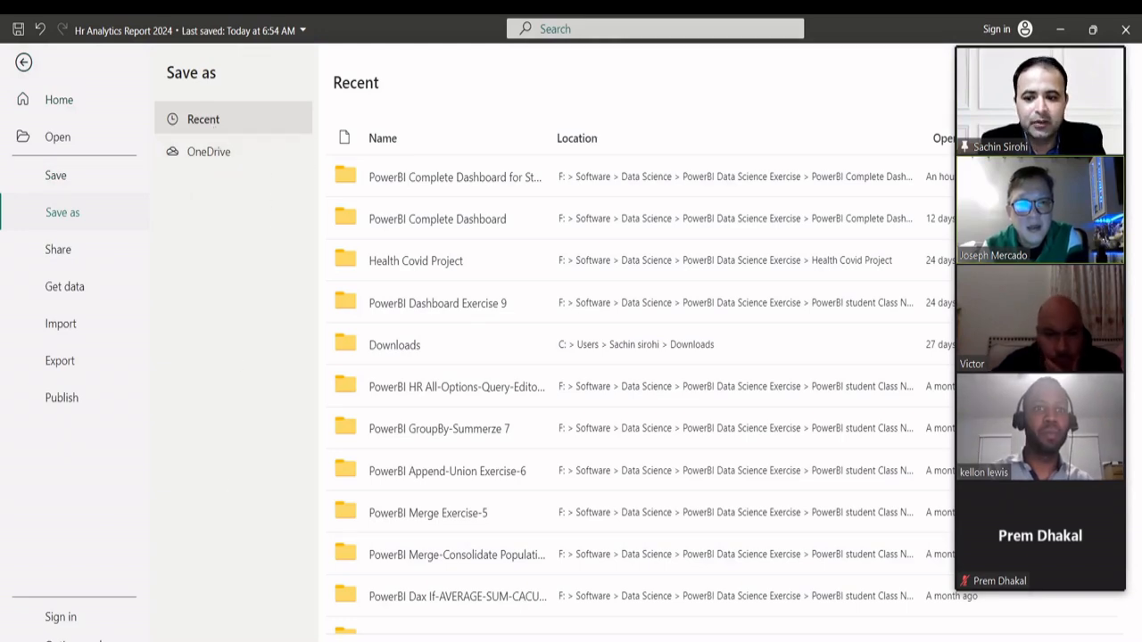
pyautogui.press('Escape')
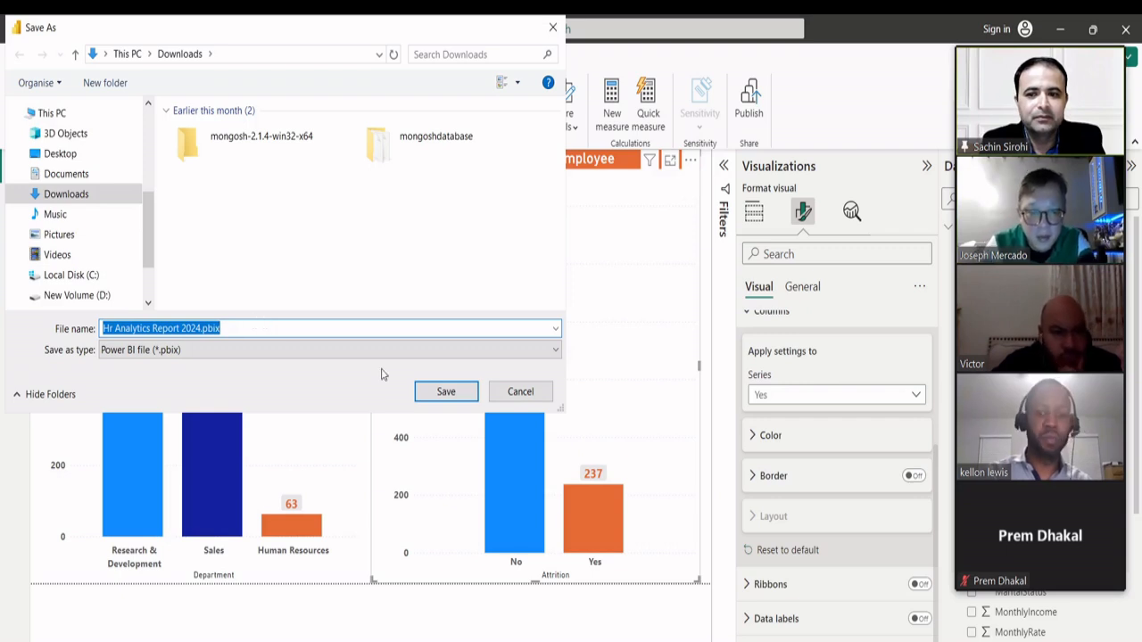
pyautogui.click(445, 395)
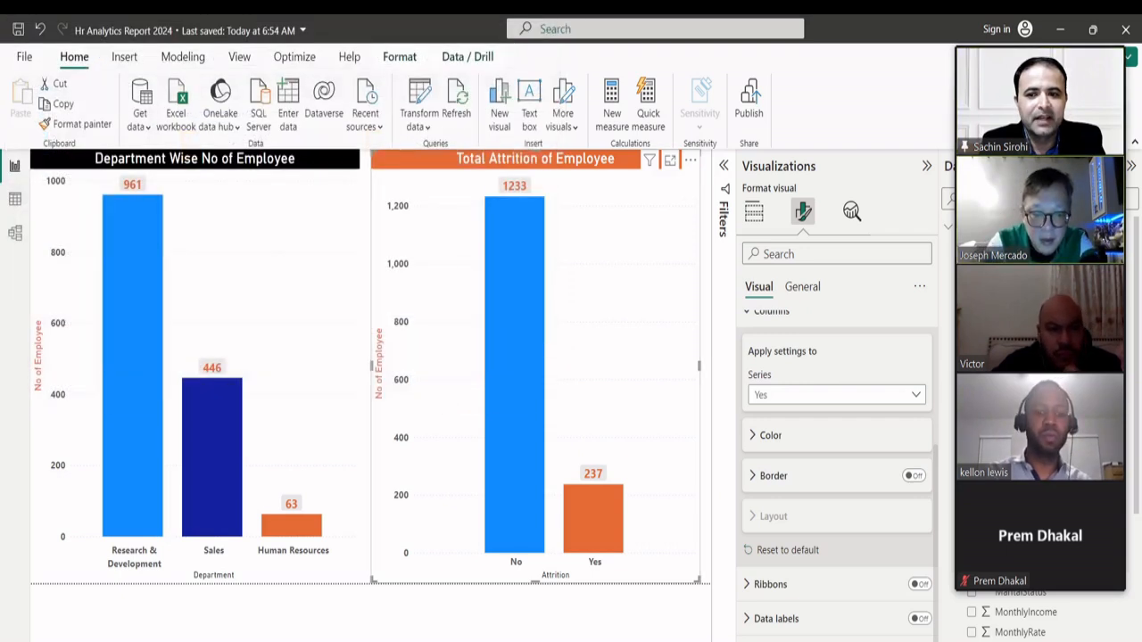